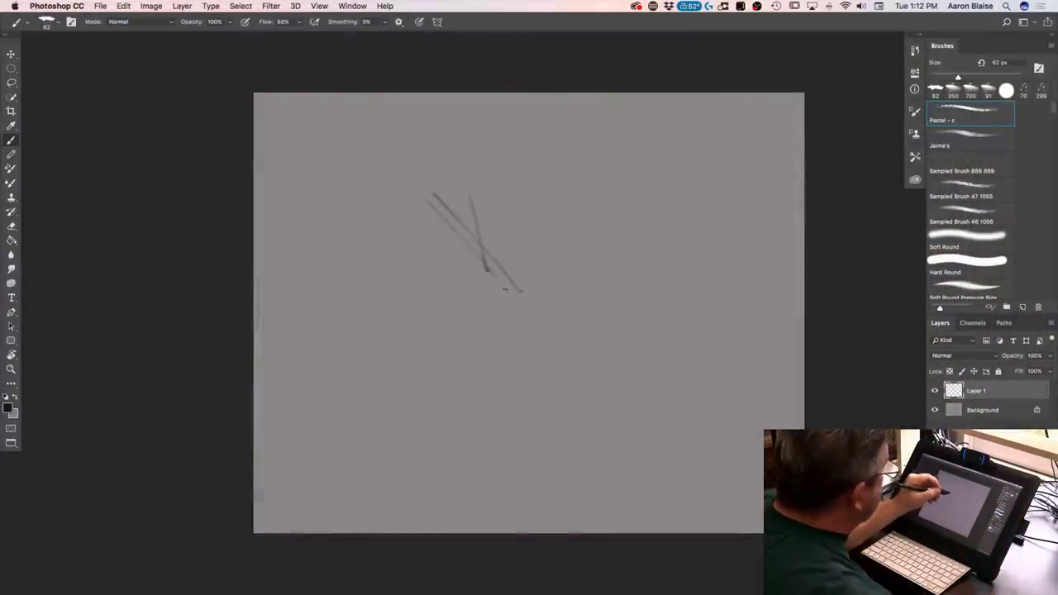
Add a steep pastel test stroke beside the crossed diagonal lines, and undo the most recent strokes
drag(438, 207, 454, 295)
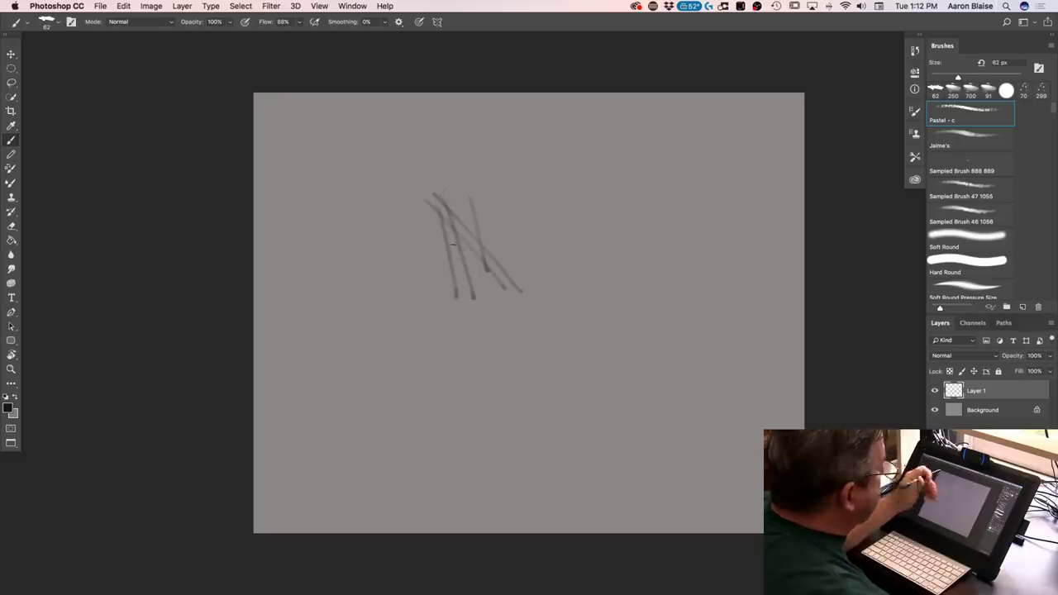
key(super+alt+z)
key(super+alt+z)
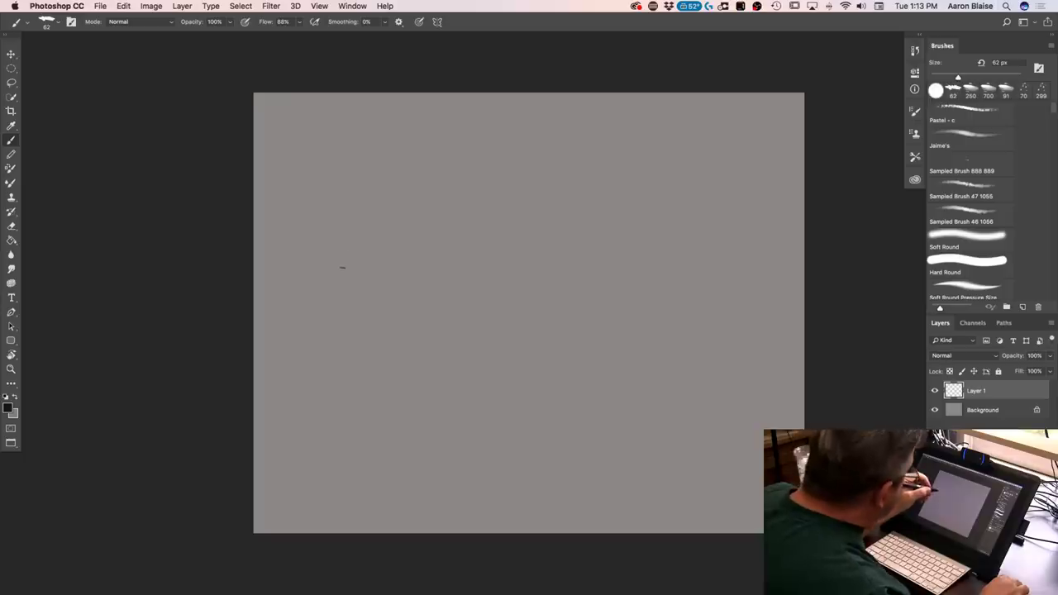
Draw a fan of slanted pastel test strokes in the canvas's upper middle, then replace their layer with a blank one
click(341, 268)
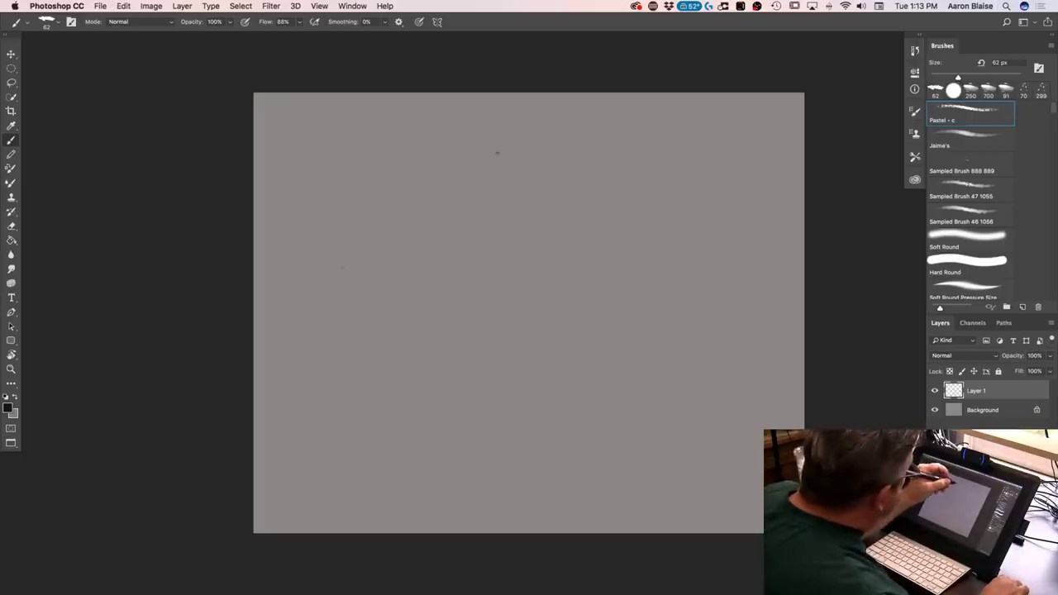
mouse_move(423, 165)
mouse_down()
mouse_move(505, 241)
mouse_move(493, 250)
mouse_up()
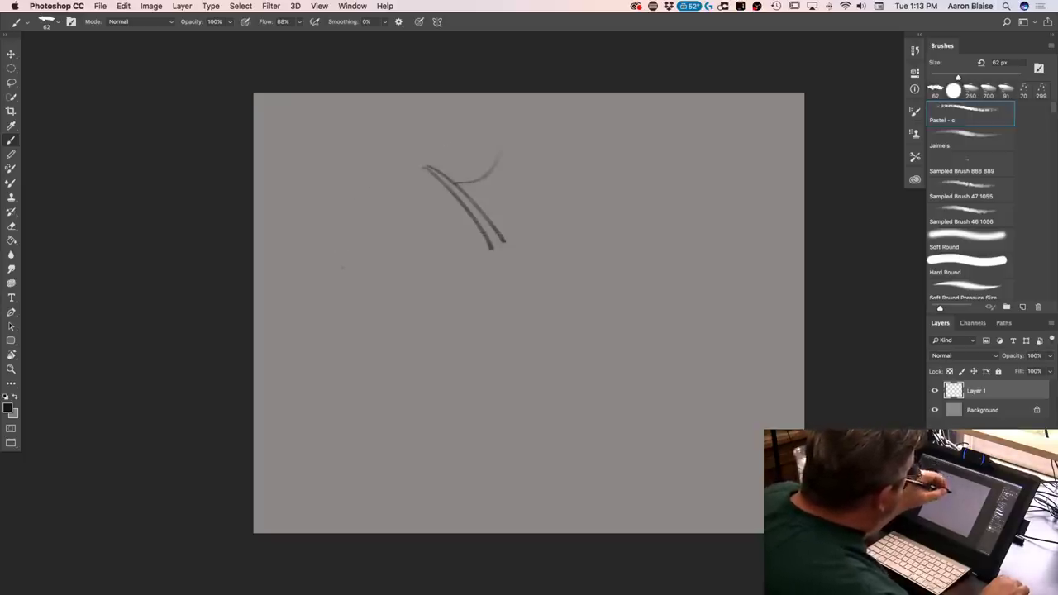
mouse_move(423, 174)
mouse_down()
mouse_move(463, 255)
mouse_move(440, 275)
mouse_up()
mouse_move(407, 180)
mouse_down()
mouse_move(424, 240)
mouse_move(401, 186)
mouse_move(426, 273)
mouse_up()
drag(402, 185, 411, 282)
drag(978, 391, 1038, 586)
click(1023, 586)
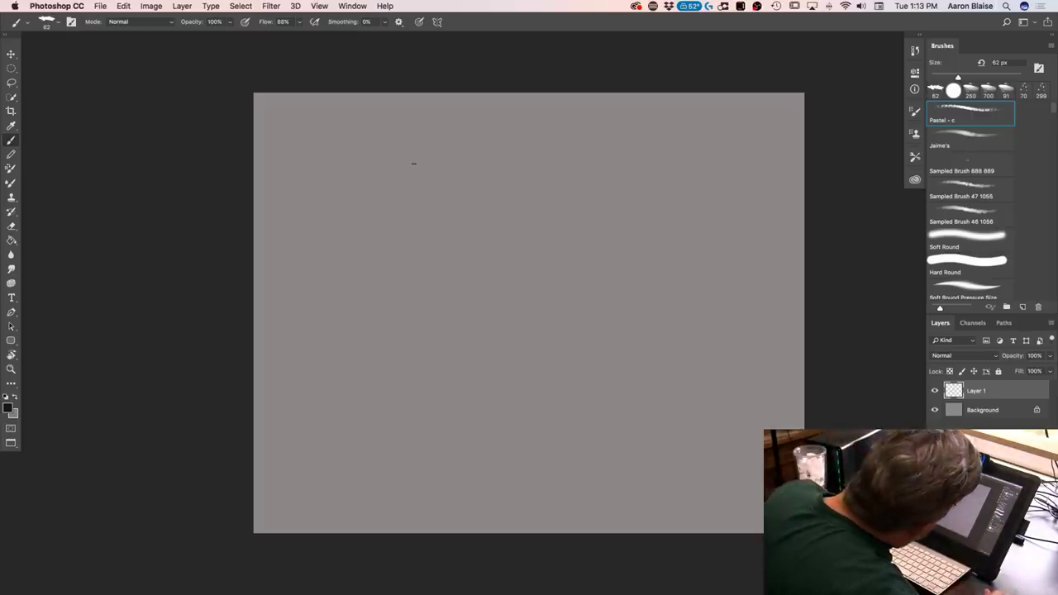
Draw a cluster of short, dark vertical strokes in the canvas's upper-left area and cross them with heavier diagonal ones
drag(414, 165, 416, 208)
drag(402, 173, 416, 188)
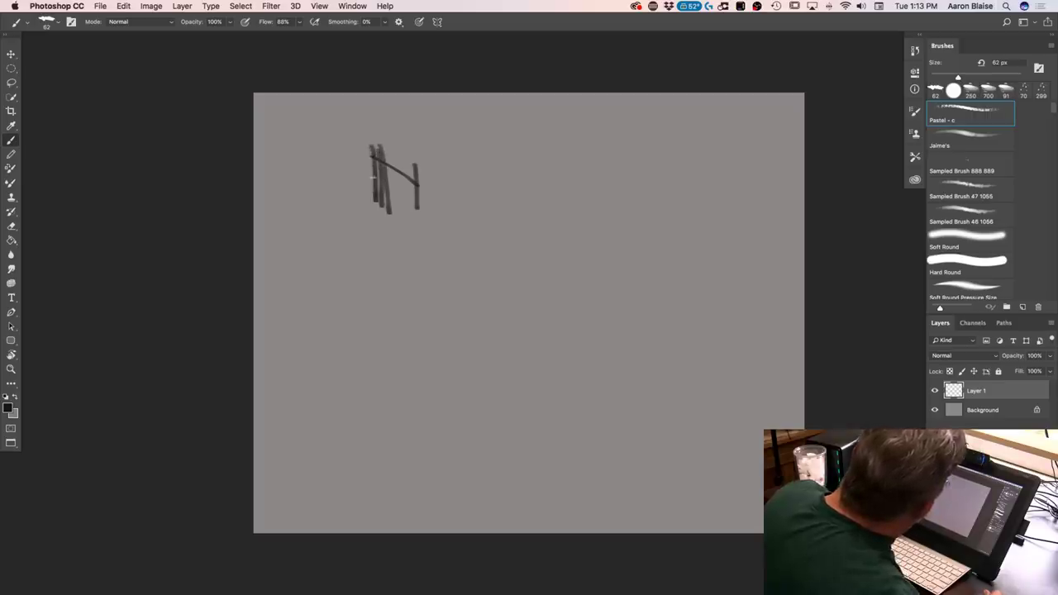
drag(361, 137, 464, 203)
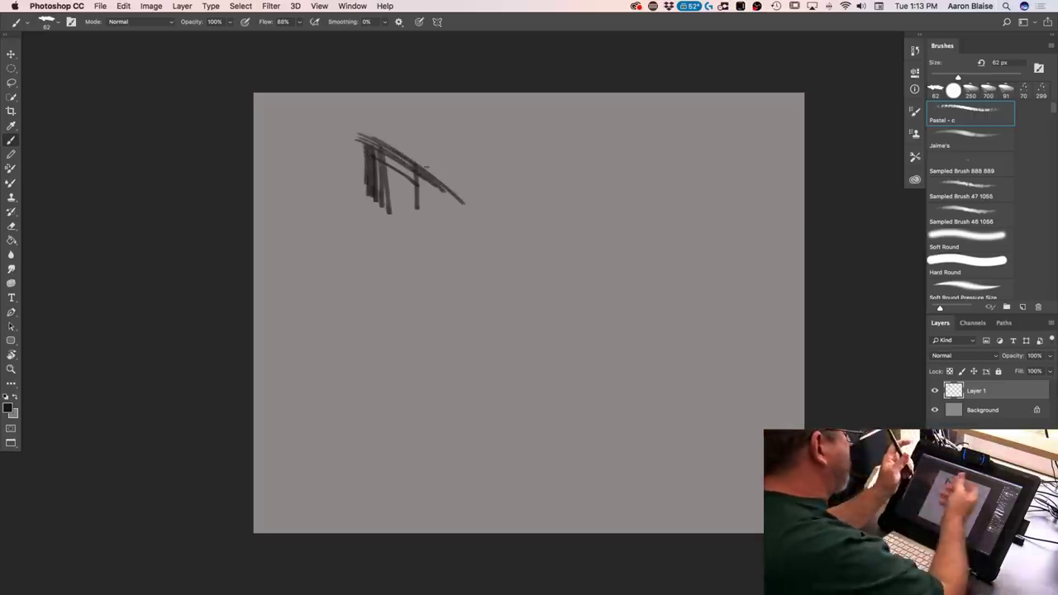
mouse_move(372, 142)
mouse_down()
mouse_move(418, 165)
mouse_move(370, 153)
mouse_move(401, 178)
mouse_move(359, 156)
mouse_up()
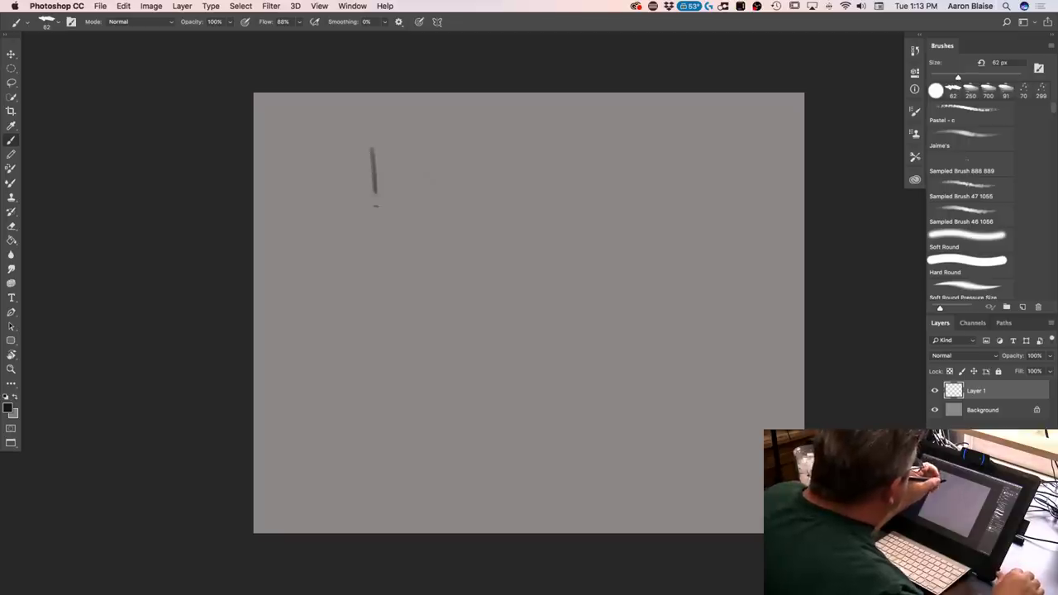
Hatch a band of long parallel diagonal strokes across the upper canvas, then delete their layer and add a blank one
drag(374, 199, 375, 205)
drag(362, 142, 473, 257)
drag(347, 144, 516, 298)
drag(397, 158, 517, 293)
drag(400, 157, 521, 286)
drag(417, 161, 531, 284)
drag(437, 164, 537, 282)
drag(462, 187, 546, 285)
mouse_move(460, 166)
mouse_down()
mouse_move(554, 284)
mouse_move(575, 291)
mouse_up()
drag(546, 253, 585, 301)
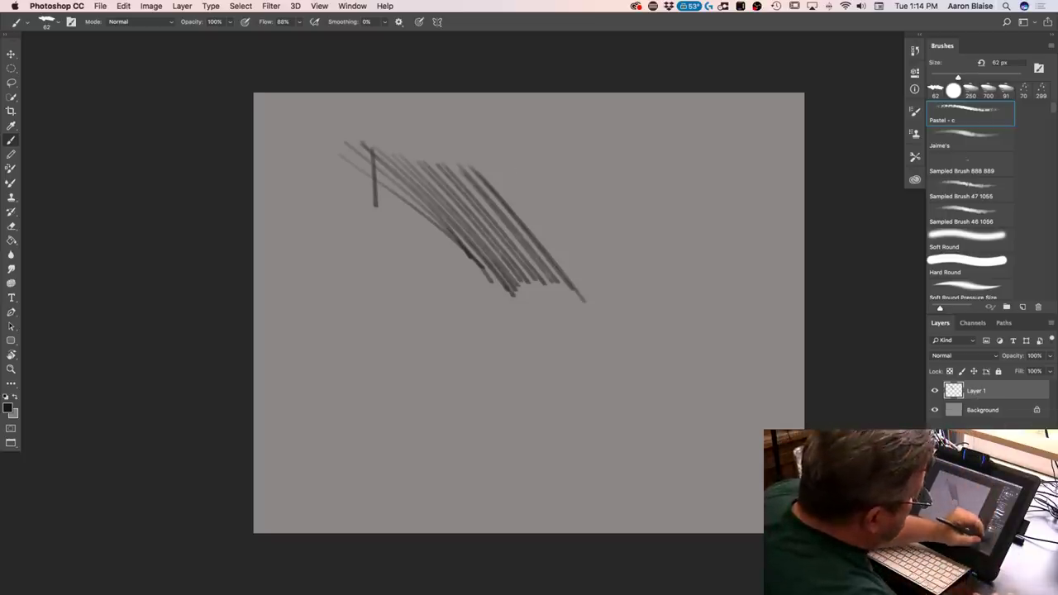
key(Delete)
key(ctrl+alt+shift+n)
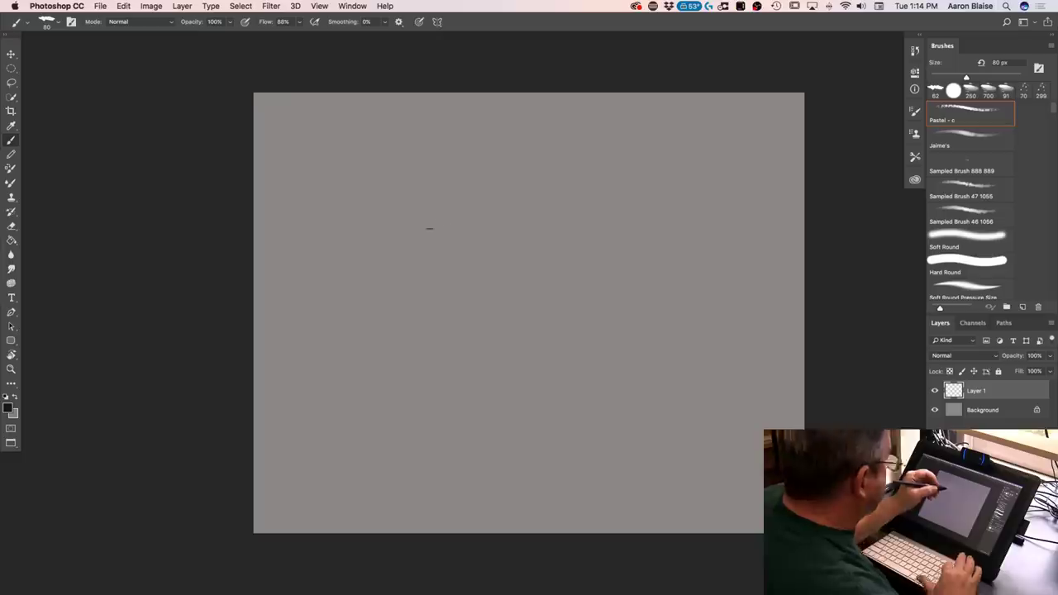
Sketch a circular head with an eye, brow strokes and a projecting nose line using the 80 px Pastel brush
click(548, 154)
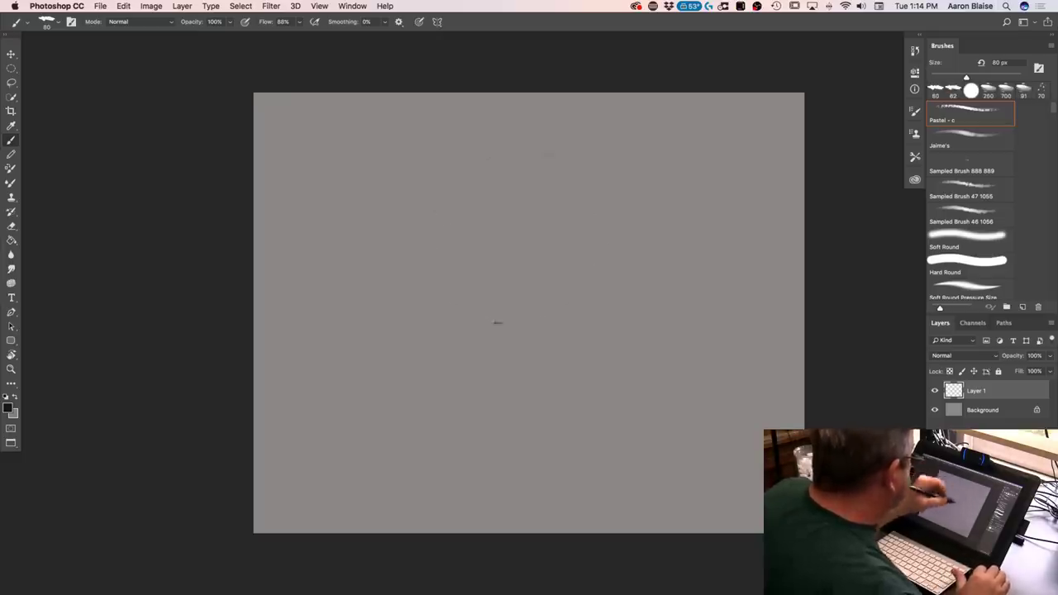
drag(479, 165, 609, 269)
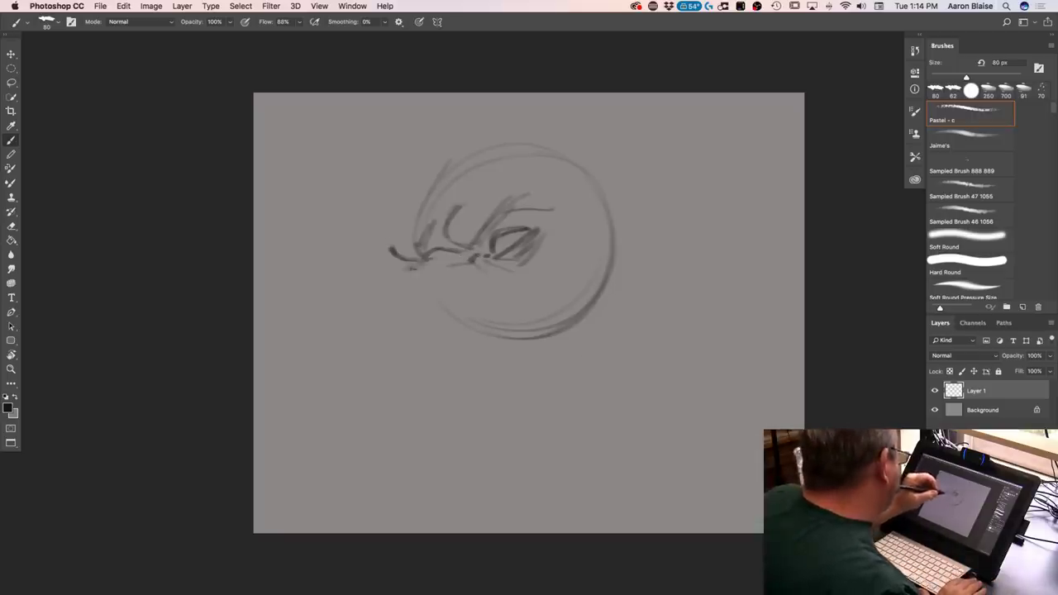
drag(428, 258, 393, 287)
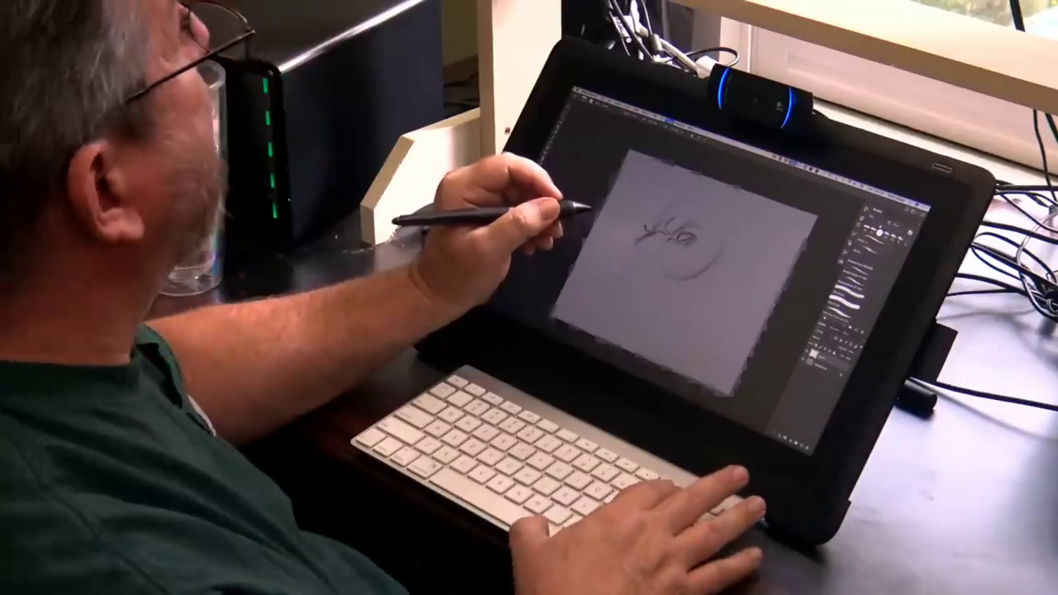
View the head sketch at larger and smaller zoom levels, then replace its layer with a blank one
key(super+plus)
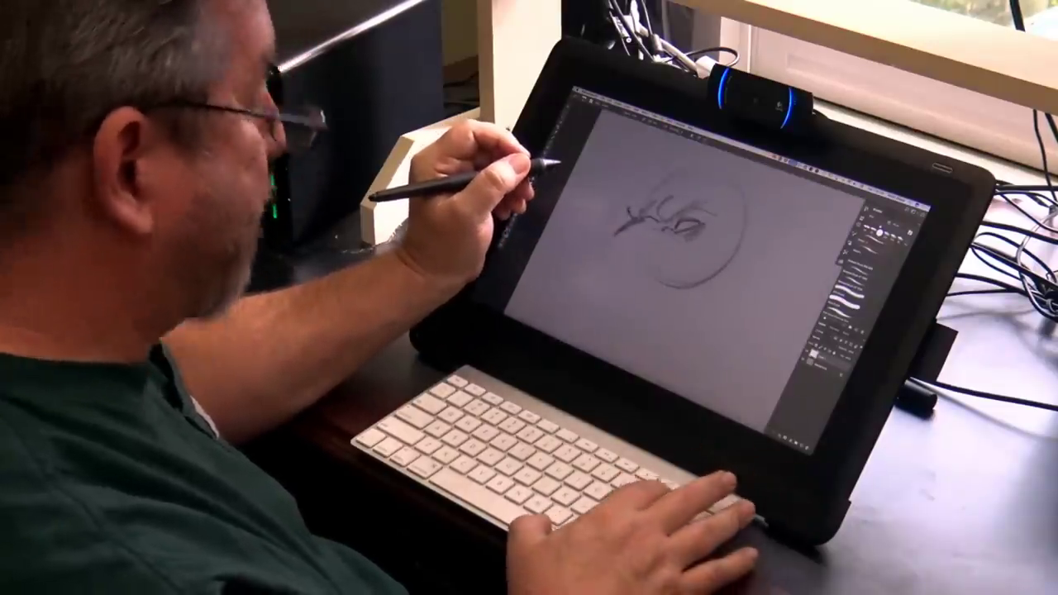
key(super+plus)
key(super+plus)
key(super+minus)
key(super+minus)
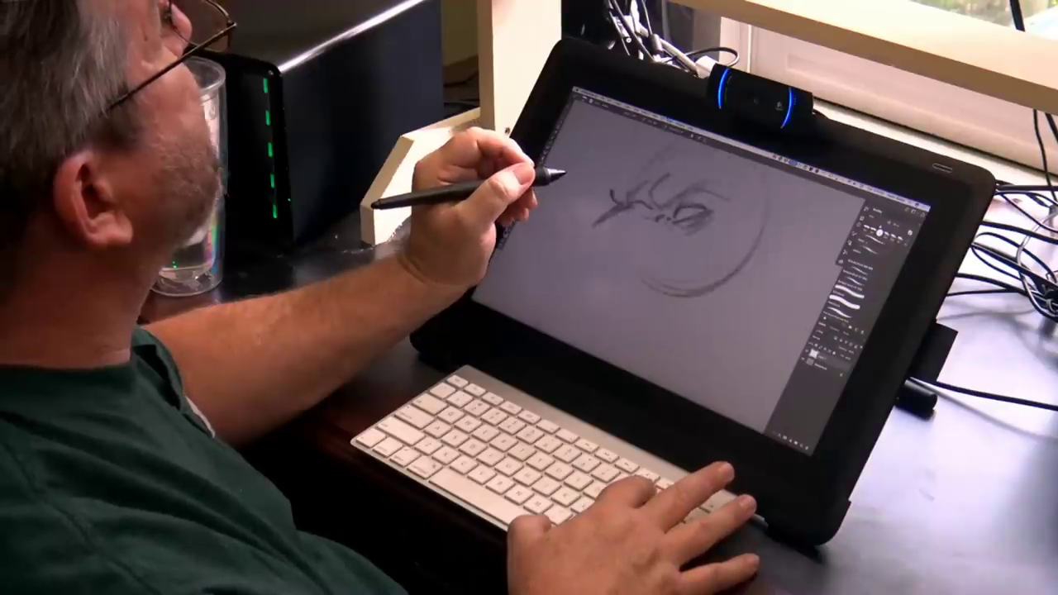
key(super+minus)
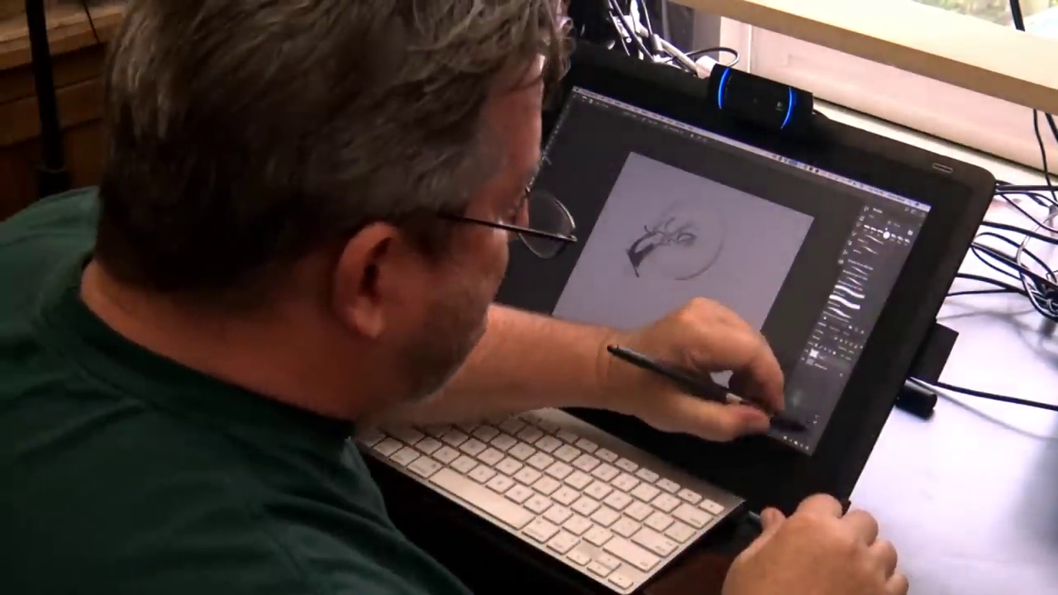
click(798, 440)
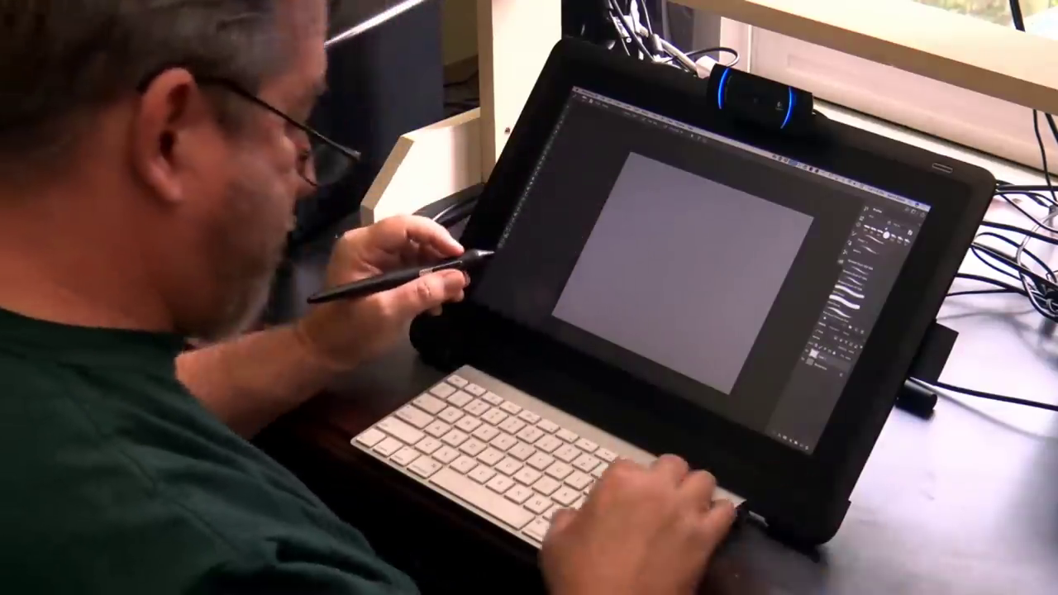
Draw broad vertical and diagonal test strokes with the 125 px Pastel brush, then replace their layer with a blank one
key(super+0)
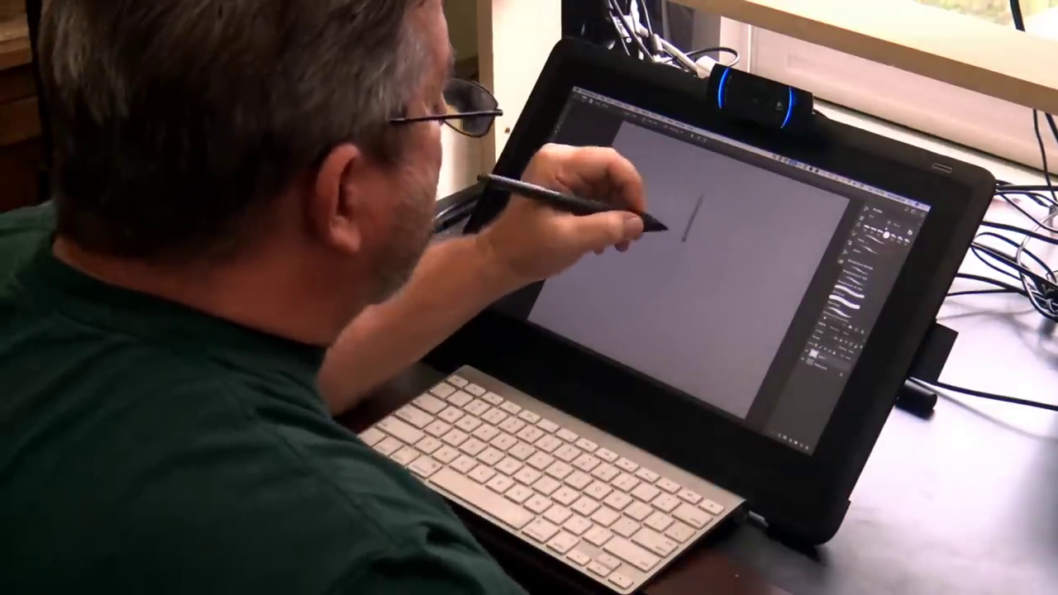
mouse_move(671, 198)
mouse_down()
mouse_move(686, 244)
mouse_move(701, 197)
mouse_up()
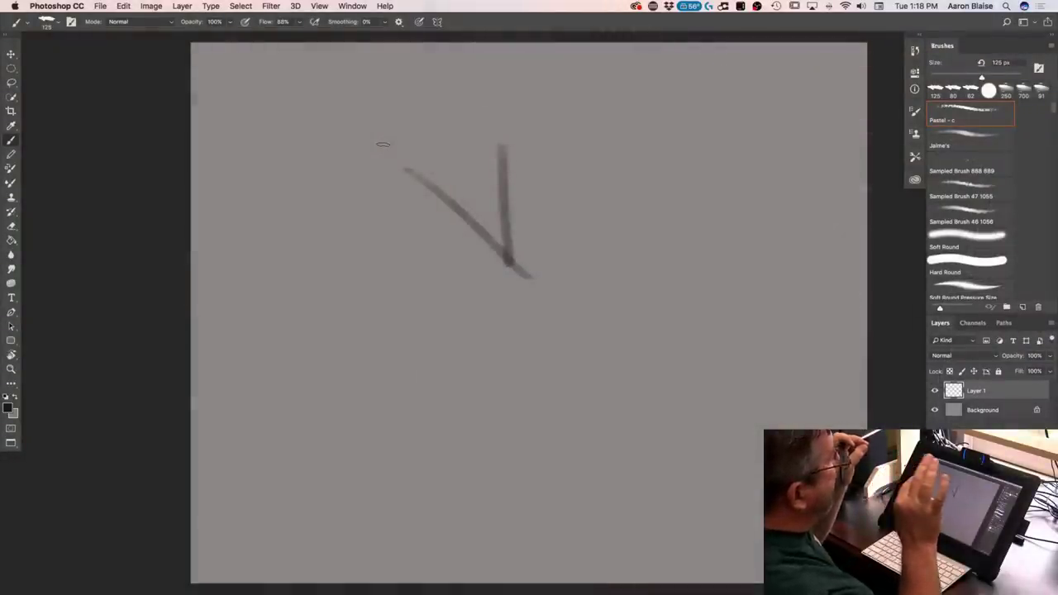
drag(441, 147, 446, 268)
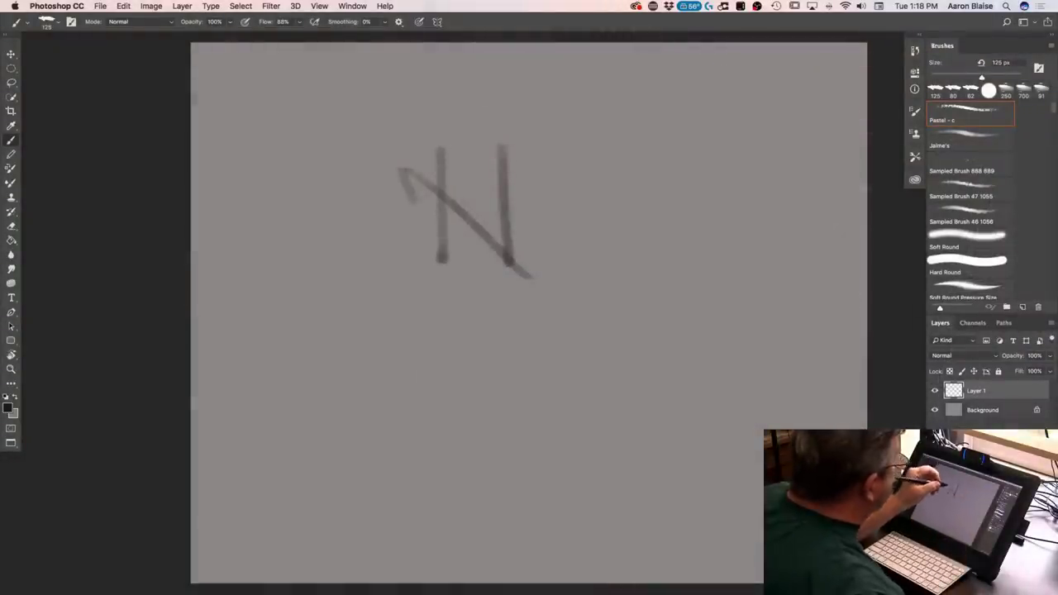
drag(376, 181, 450, 278)
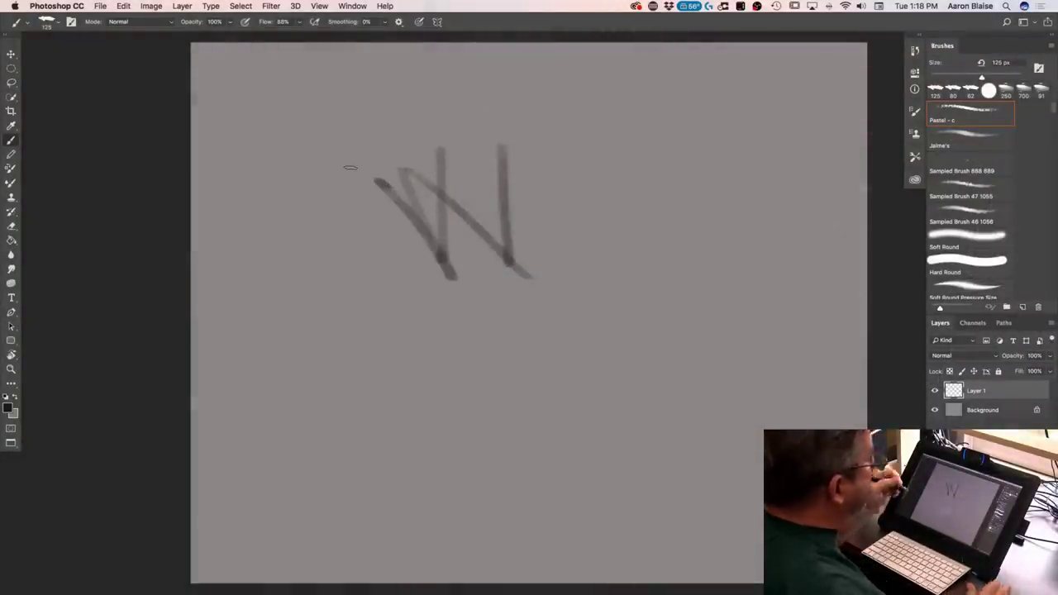
drag(977, 391, 1039, 585)
click(1022, 586)
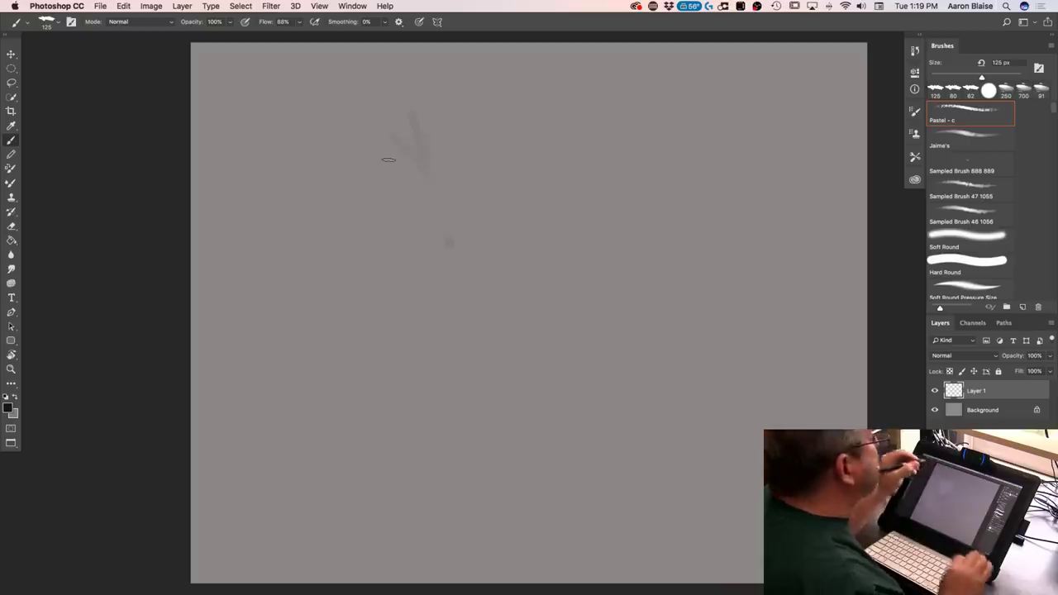
Compare faint, light-pressure shading with a dense dark zigzag patch, then replace the test layer with a blank one
drag(396, 132, 389, 177)
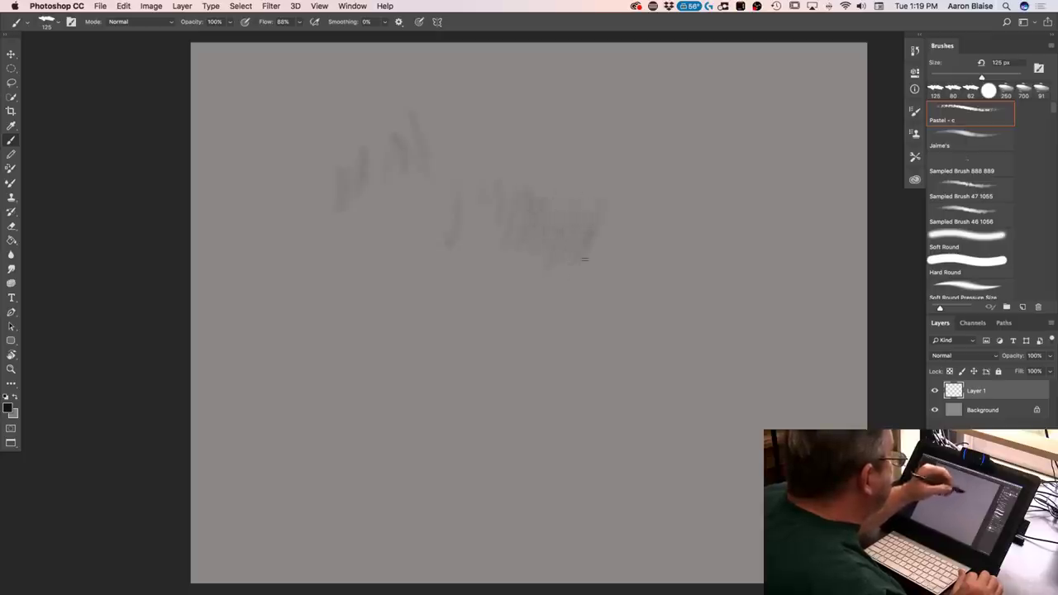
drag(632, 252, 649, 217)
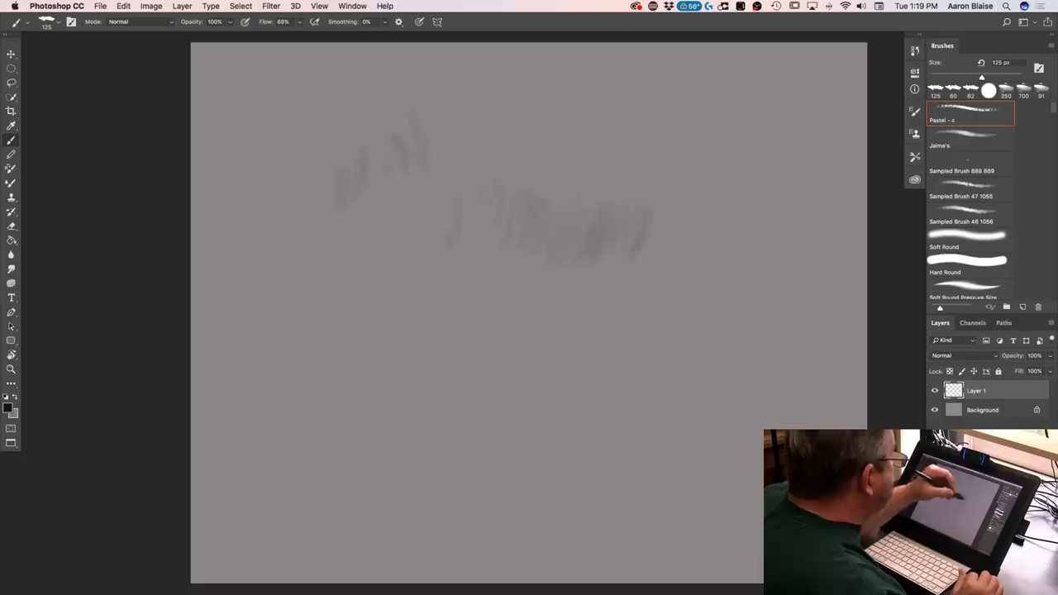
mouse_move(510, 191)
mouse_down()
mouse_move(492, 223)
mouse_move(475, 217)
mouse_move(456, 274)
mouse_move(432, 230)
mouse_move(399, 241)
mouse_up()
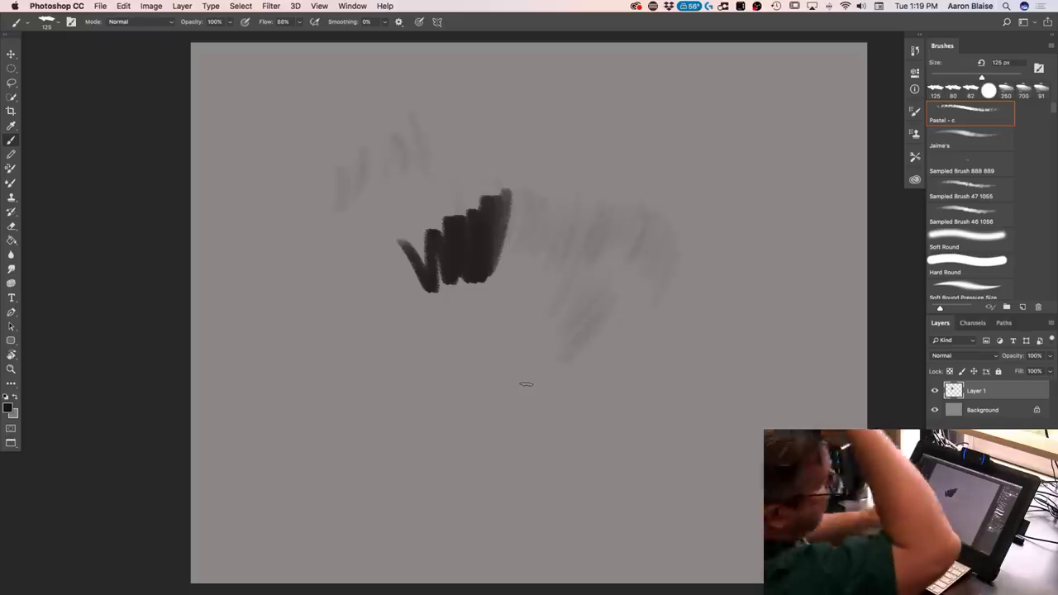
drag(994, 392, 1039, 585)
click(1022, 585)
Turn on pen pressure for brush size and sketch a large loose oval with overlapping curves along its lower-left edge
click(419, 22)
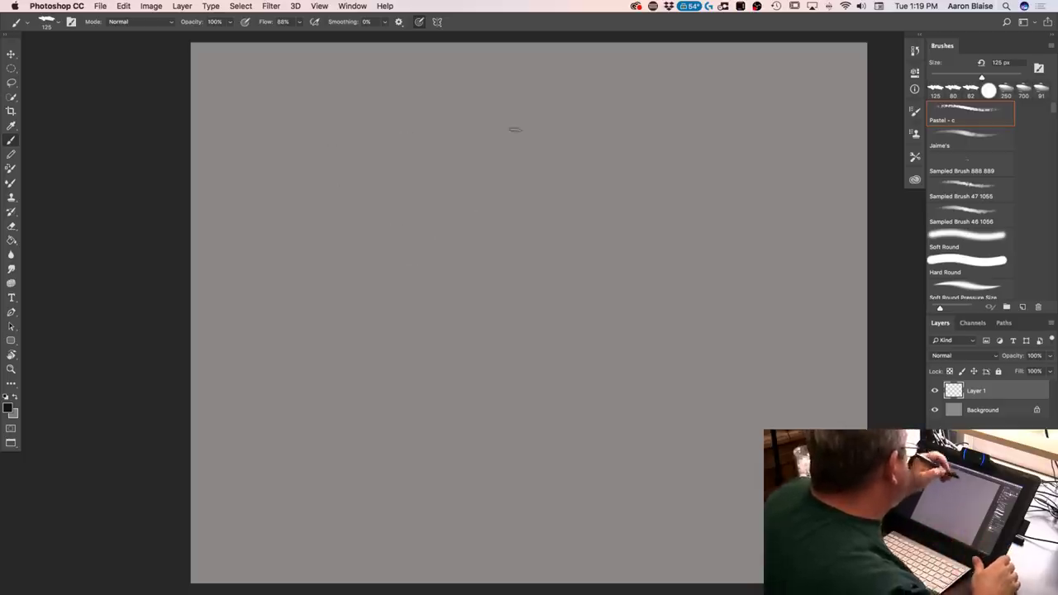
click(463, 109)
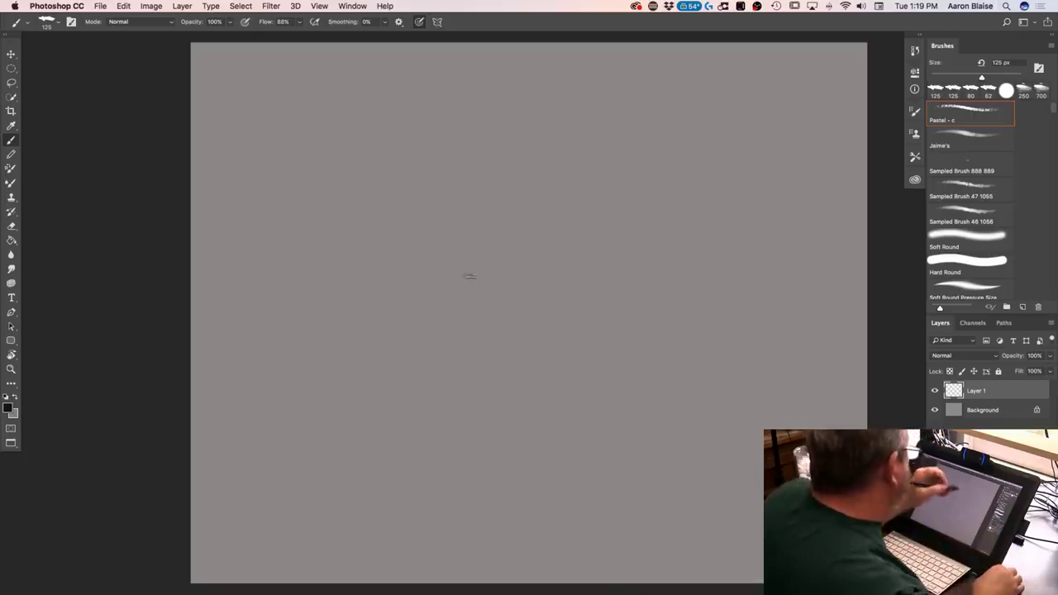
mouse_move(546, 165)
mouse_down()
mouse_move(479, 307)
mouse_move(538, 266)
mouse_move(407, 103)
mouse_up()
mouse_move(371, 170)
mouse_down()
mouse_move(411, 293)
mouse_move(369, 191)
mouse_move(451, 319)
mouse_up()
drag(371, 241, 460, 330)
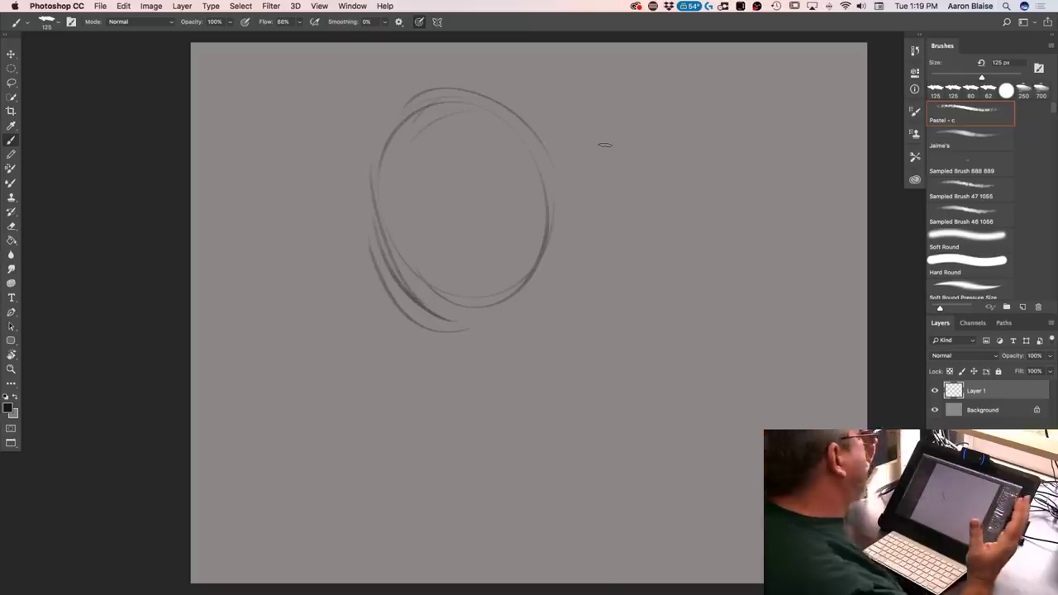
Sketch curved guide lines inside the oval's upper-right part and extend a brow line outward, curving down at its end
mouse_move(508, 132)
mouse_down()
mouse_move(500, 182)
mouse_move(482, 175)
mouse_up()
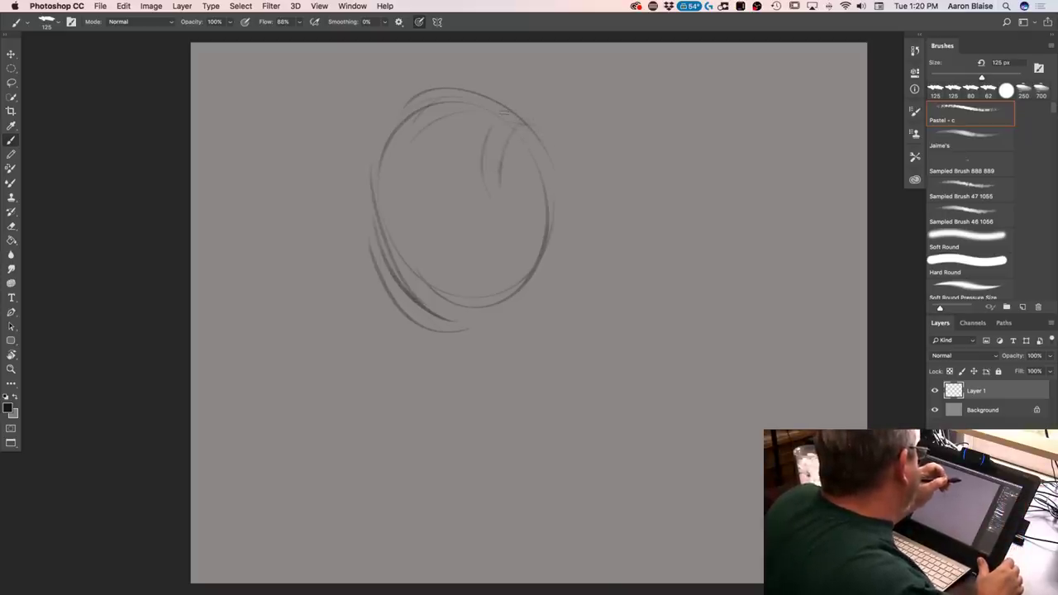
drag(509, 125, 599, 118)
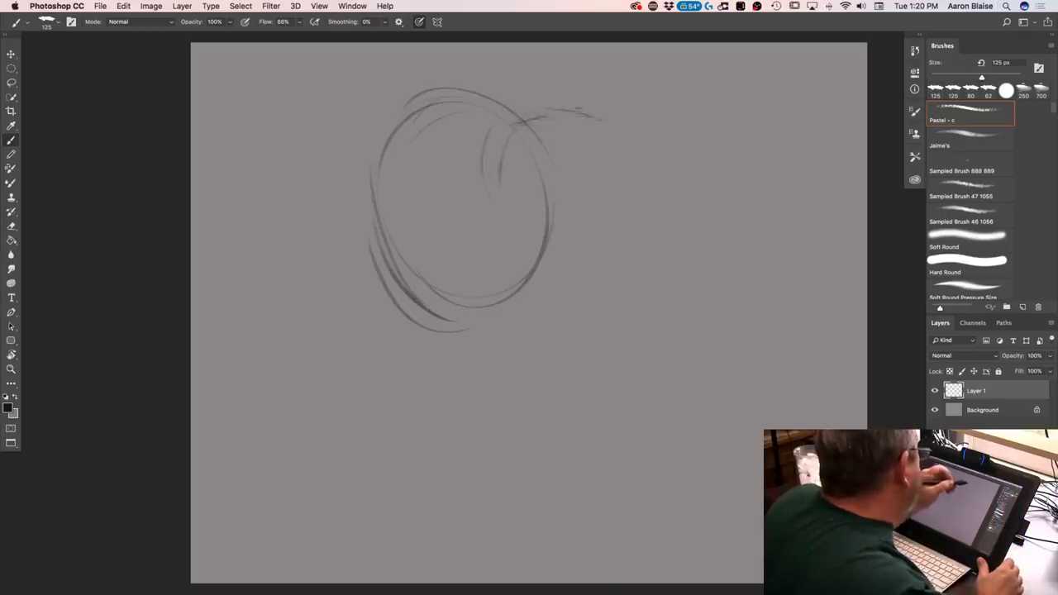
drag(601, 116, 616, 185)
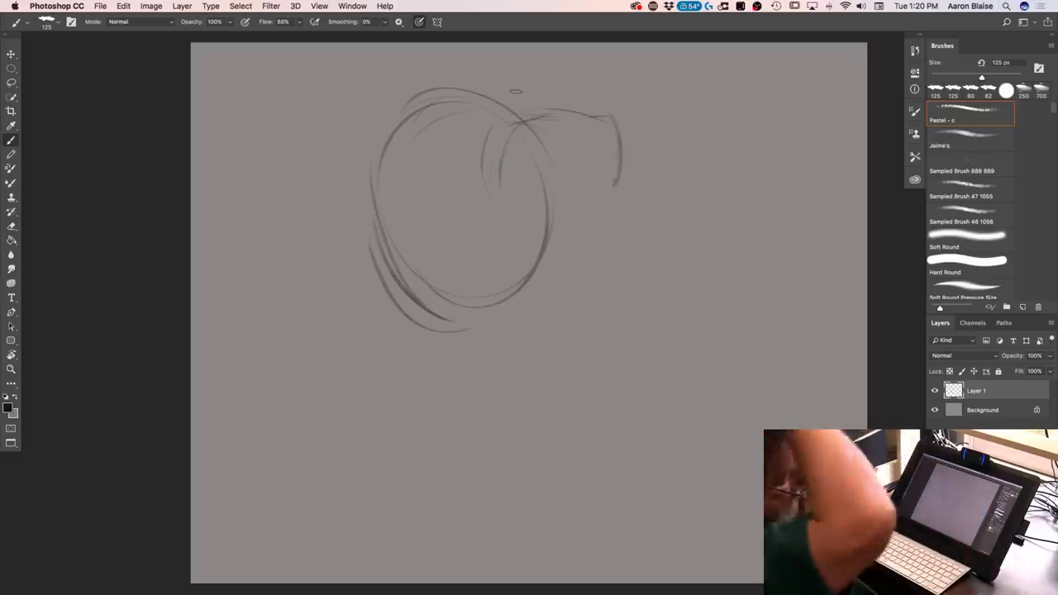
Draw the angular brow, eye-socket and side-plane lines beside the oval, adding a dark accent near its lower edge
mouse_move(611, 116)
mouse_down()
mouse_move(605, 138)
mouse_move(529, 162)
mouse_move(521, 154)
mouse_up()
mouse_move(601, 147)
mouse_down()
mouse_move(601, 199)
mouse_move(616, 158)
mouse_up()
drag(602, 188, 600, 204)
mouse_move(549, 169)
mouse_down()
mouse_move(601, 209)
mouse_move(602, 252)
mouse_up()
drag(619, 210, 619, 248)
mouse_move(626, 165)
mouse_down()
mouse_move(613, 260)
mouse_move(575, 277)
mouse_move(595, 248)
mouse_move(529, 306)
mouse_move(528, 286)
mouse_move(475, 280)
mouse_up()
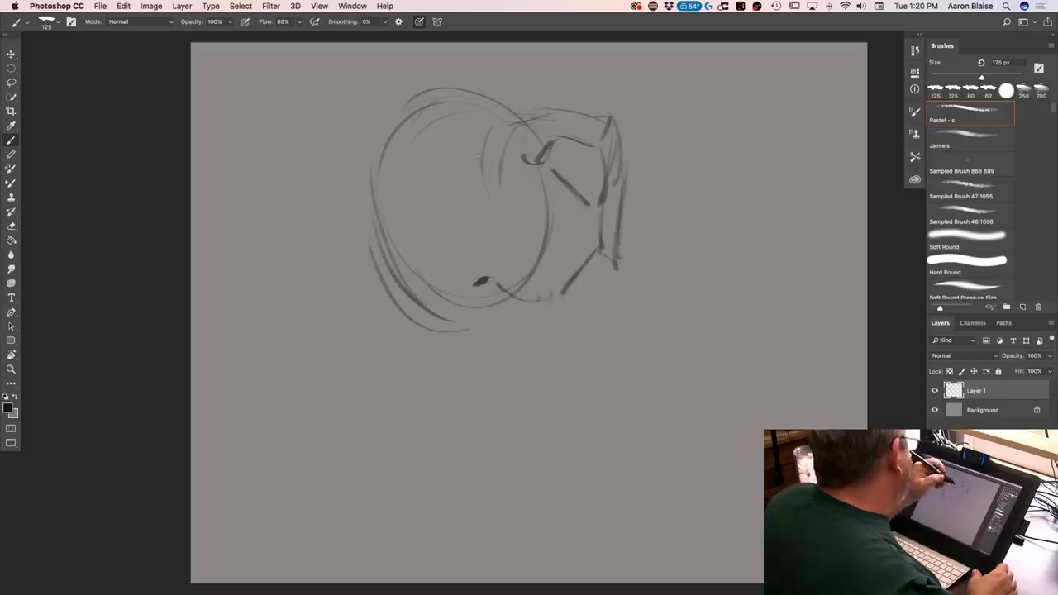
Add curved strokes inside the oval's top, outline the rounded eye within the socket, and darken the line beside it
mouse_move(439, 147)
mouse_down()
mouse_move(472, 108)
mouse_move(407, 152)
mouse_up()
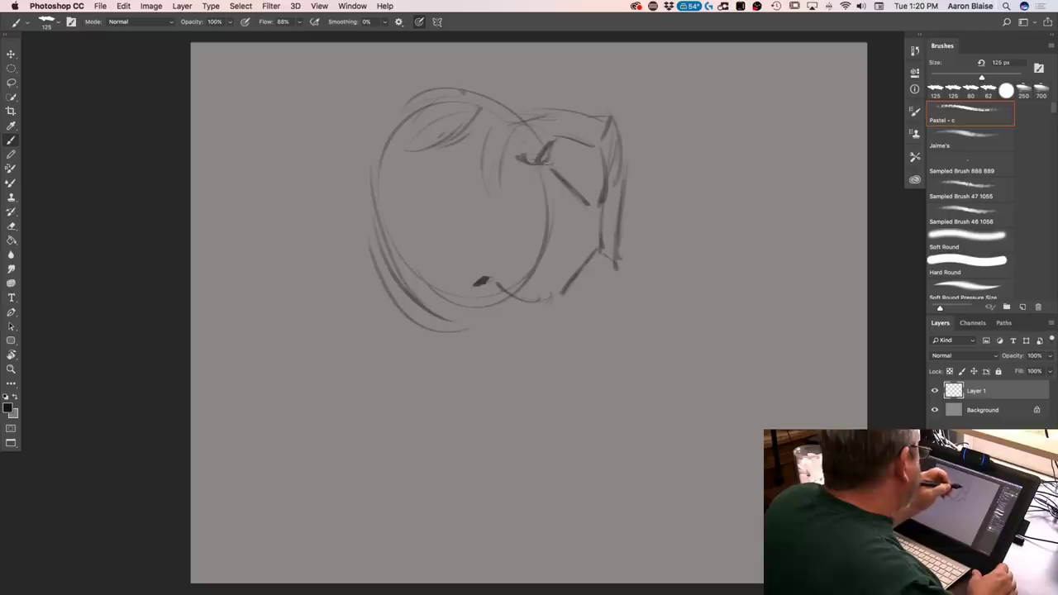
mouse_move(559, 163)
mouse_down()
mouse_move(591, 190)
mouse_move(553, 162)
mouse_move(584, 182)
mouse_up()
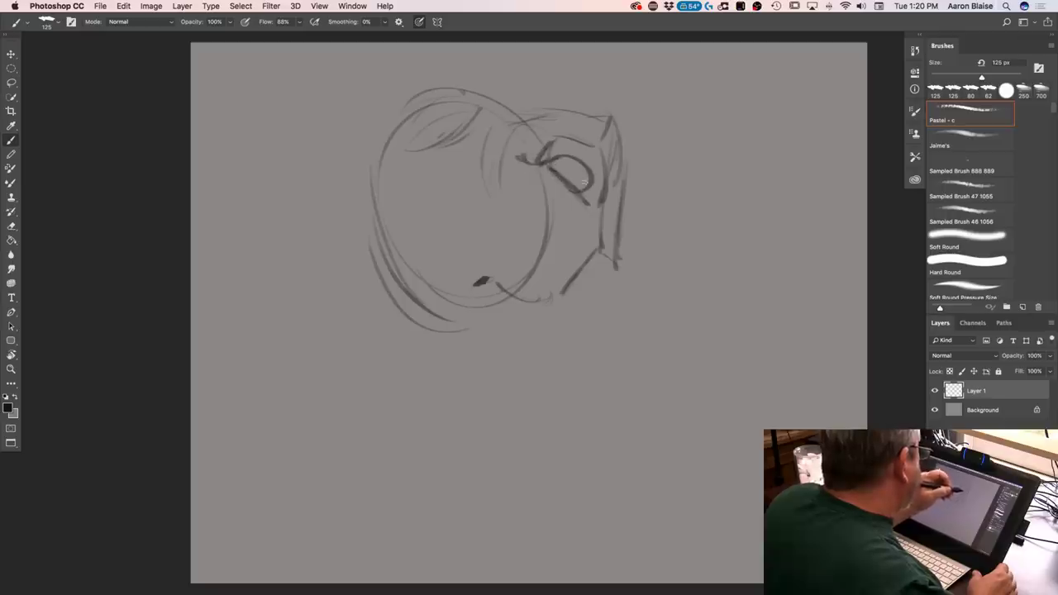
drag(612, 149, 602, 215)
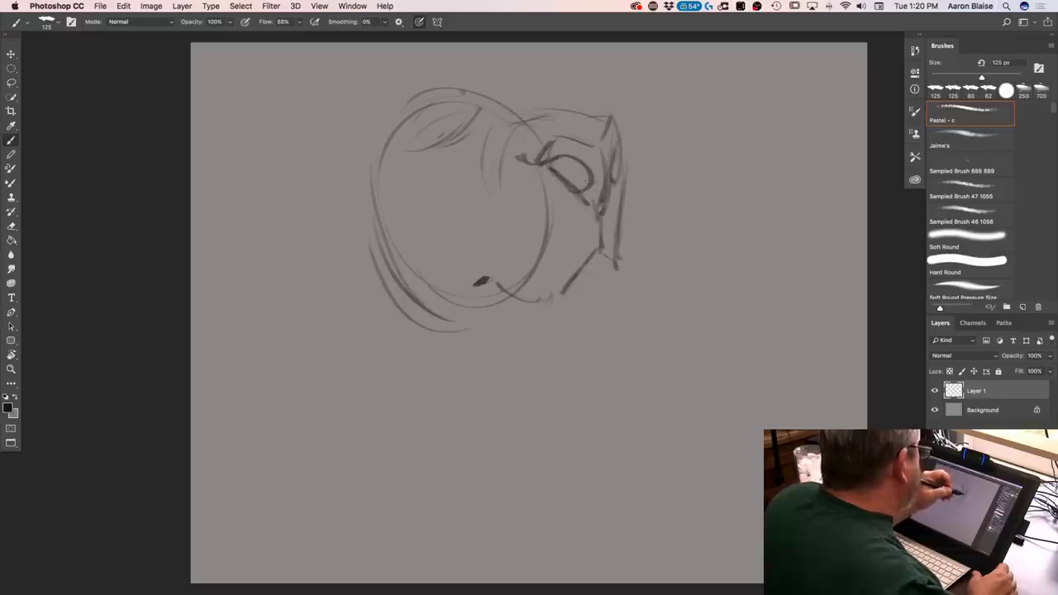
Darken the front edge of the nose and sketch the open lower jaw with lip, chin and underside strokes below the muzzle
drag(614, 118, 620, 230)
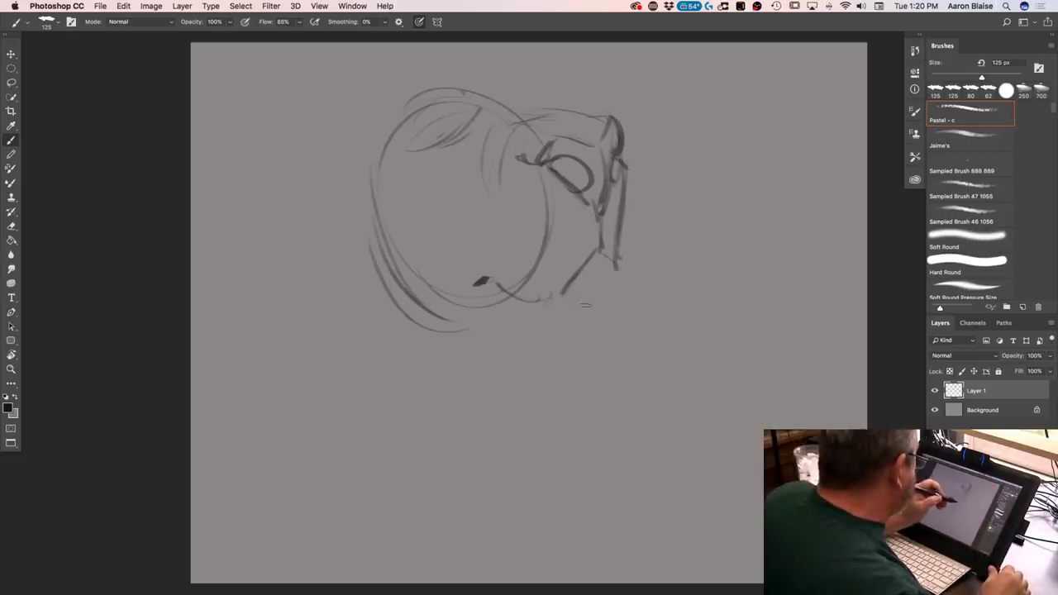
mouse_move(612, 339)
mouse_down()
mouse_move(571, 367)
mouse_move(616, 333)
mouse_move(541, 358)
mouse_move(525, 324)
mouse_up()
drag(541, 359, 569, 378)
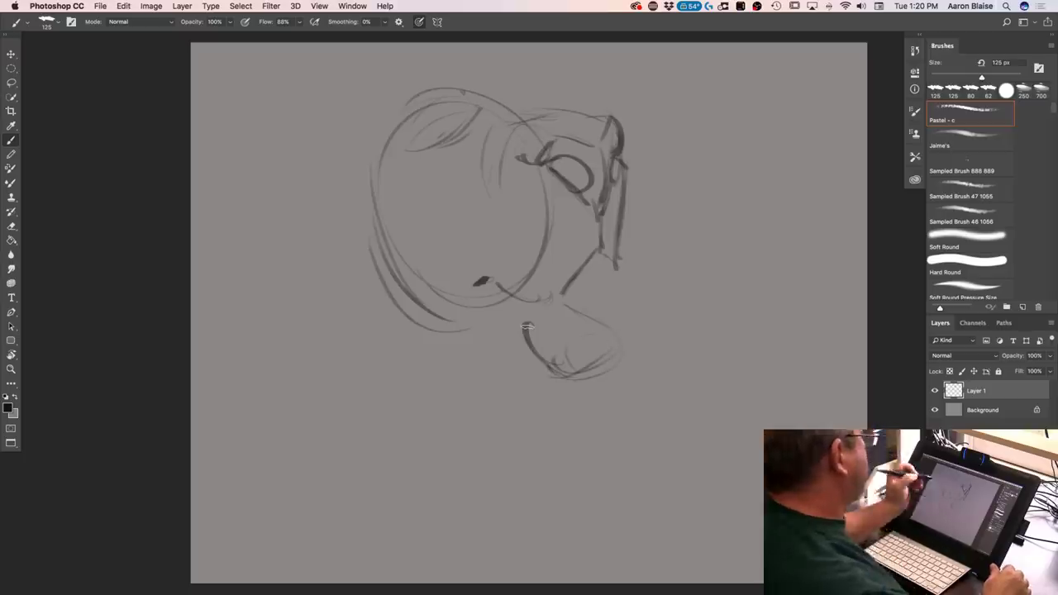
drag(486, 299, 529, 332)
drag(577, 373, 615, 356)
mouse_move(546, 381)
mouse_down()
mouse_move(617, 353)
mouse_move(653, 403)
mouse_move(566, 431)
mouse_up()
drag(608, 364, 570, 377)
mouse_move(500, 368)
mouse_down()
mouse_move(519, 407)
mouse_move(562, 430)
mouse_up()
click(498, 349)
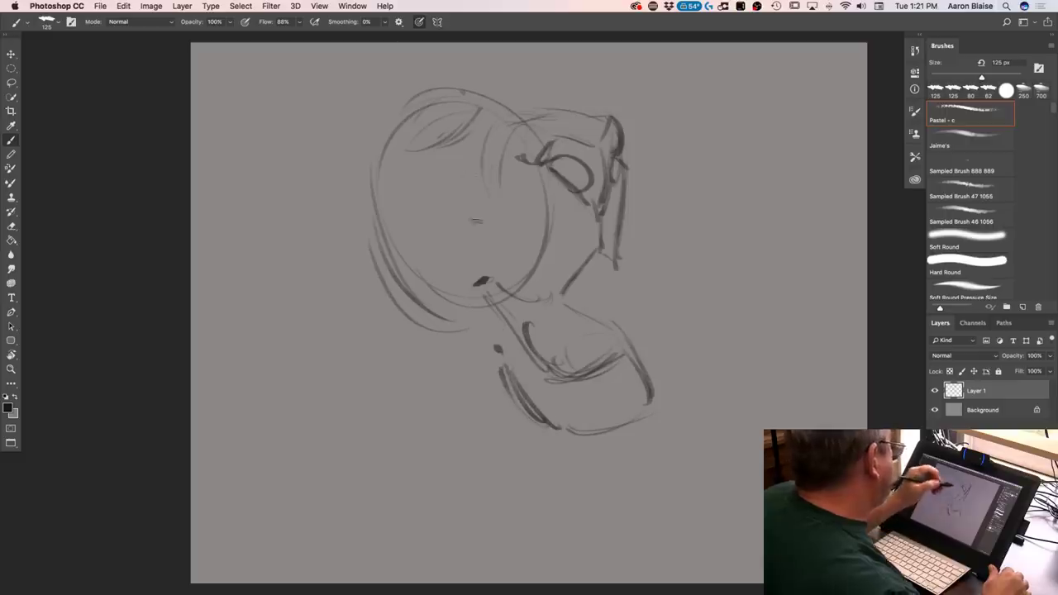
Draw the line from the brow down to the mouth corner, extend the jaw's back edge, and add fang strokes under the upper lip
mouse_move(490, 152)
mouse_down()
mouse_move(463, 288)
mouse_move(509, 372)
mouse_up()
drag(490, 134, 469, 263)
drag(463, 322, 528, 400)
drag(607, 258, 596, 285)
drag(596, 265, 575, 289)
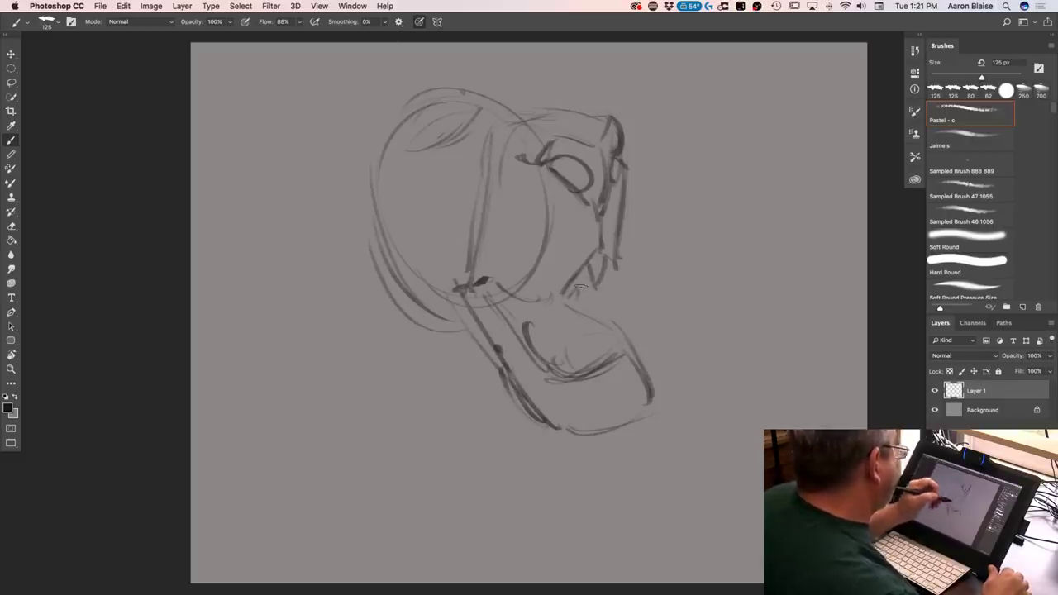
Sketch the eye beneath the brow with a darker brow line, upper lid, dark pupil and angled lower lid
drag(407, 144, 480, 104)
mouse_move(439, 144)
mouse_down()
mouse_move(480, 133)
mouse_move(442, 149)
mouse_up()
mouse_move(468, 139)
mouse_down()
mouse_move(418, 151)
mouse_move(447, 160)
mouse_up()
drag(472, 143, 459, 146)
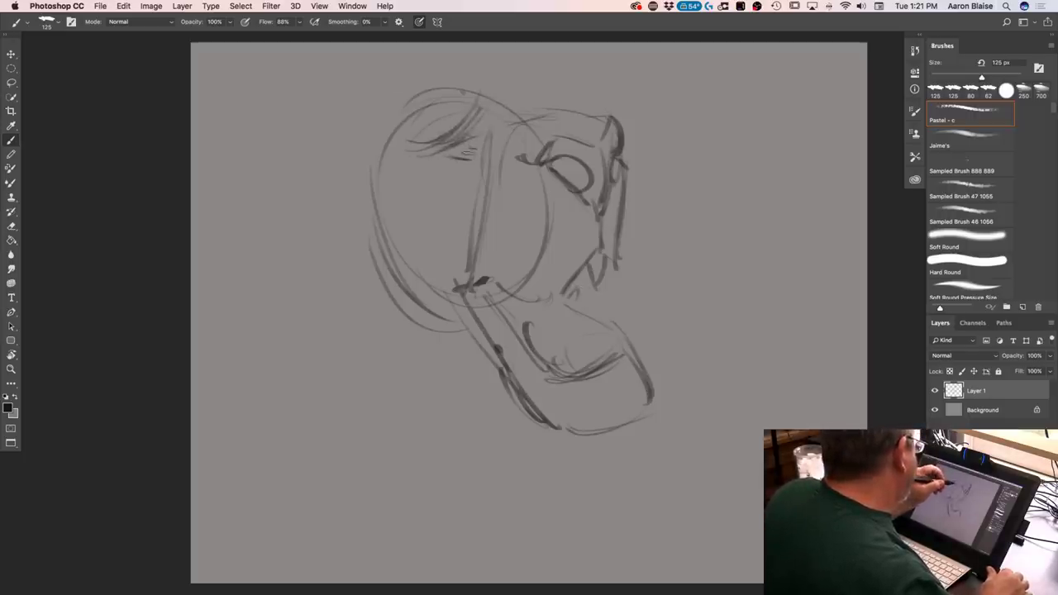
drag(416, 157, 456, 154)
drag(449, 153, 462, 150)
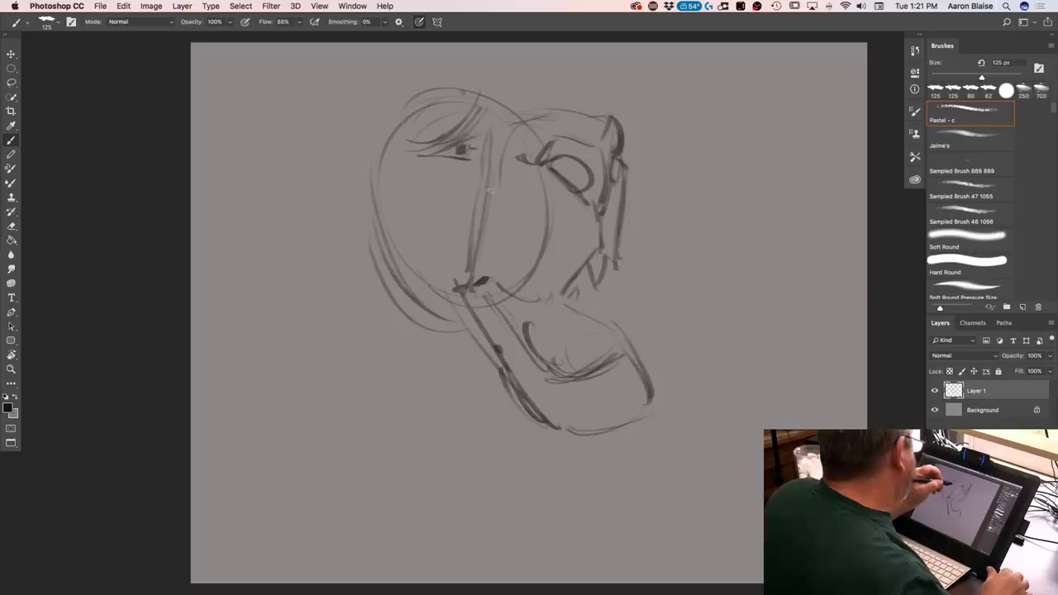
mouse_move(448, 157)
mouse_down()
mouse_move(463, 143)
mouse_move(427, 173)
mouse_move(491, 155)
mouse_move(481, 163)
mouse_up()
Add the forehead bump and muzzle ridge, then fill the nostril dark and strengthen the nose and lip lines
mouse_move(513, 121)
mouse_down()
mouse_move(491, 129)
mouse_move(486, 106)
mouse_up()
mouse_move(446, 83)
mouse_down()
mouse_move(500, 107)
mouse_move(493, 91)
mouse_move(546, 104)
mouse_up()
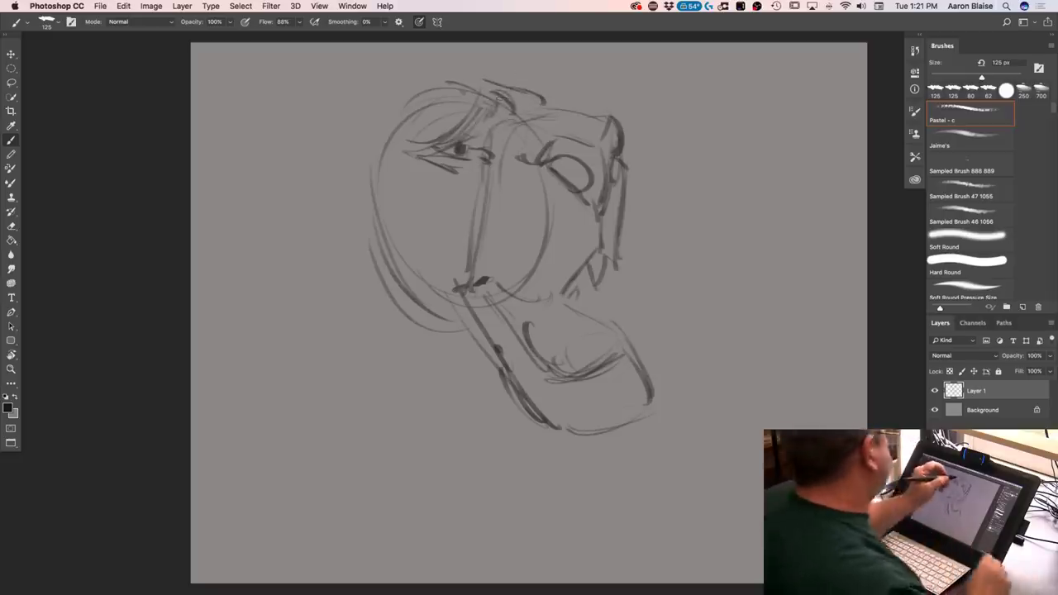
drag(520, 110, 602, 119)
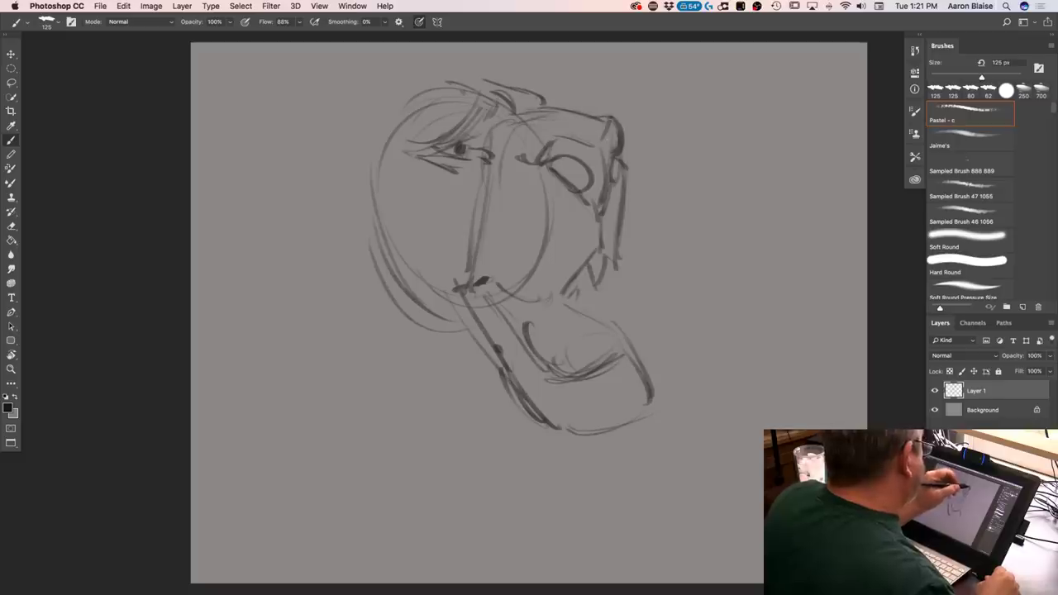
mouse_move(617, 154)
mouse_down()
mouse_move(611, 207)
mouse_move(597, 213)
mouse_up()
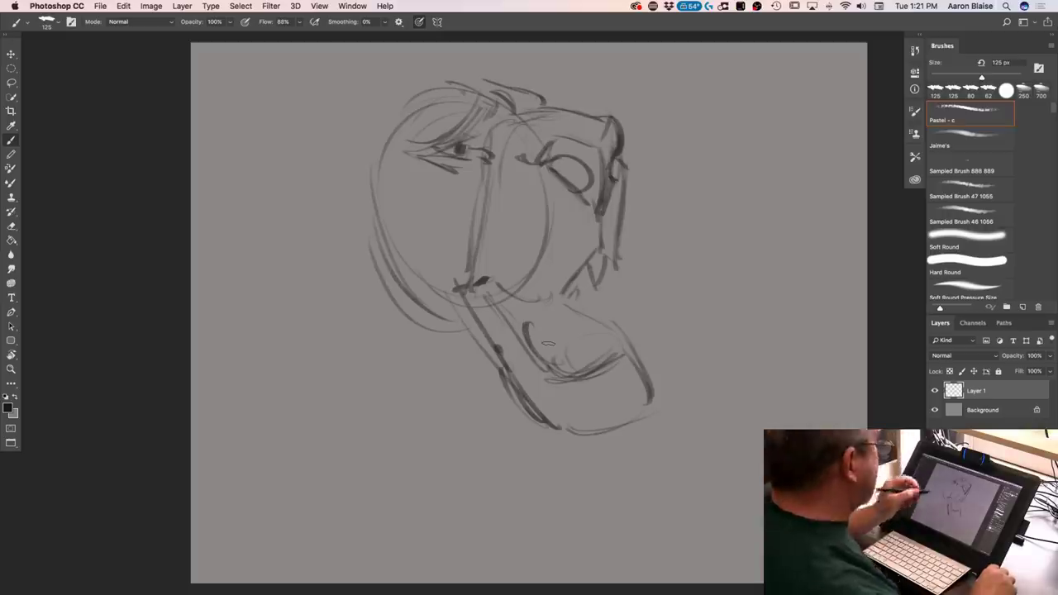
mouse_move(577, 140)
mouse_down()
mouse_move(595, 147)
mouse_move(517, 159)
mouse_move(572, 182)
mouse_move(548, 167)
mouse_up()
mouse_move(614, 156)
mouse_down()
mouse_move(616, 179)
mouse_move(585, 189)
mouse_move(600, 213)
mouse_move(587, 263)
mouse_move(604, 279)
mouse_up()
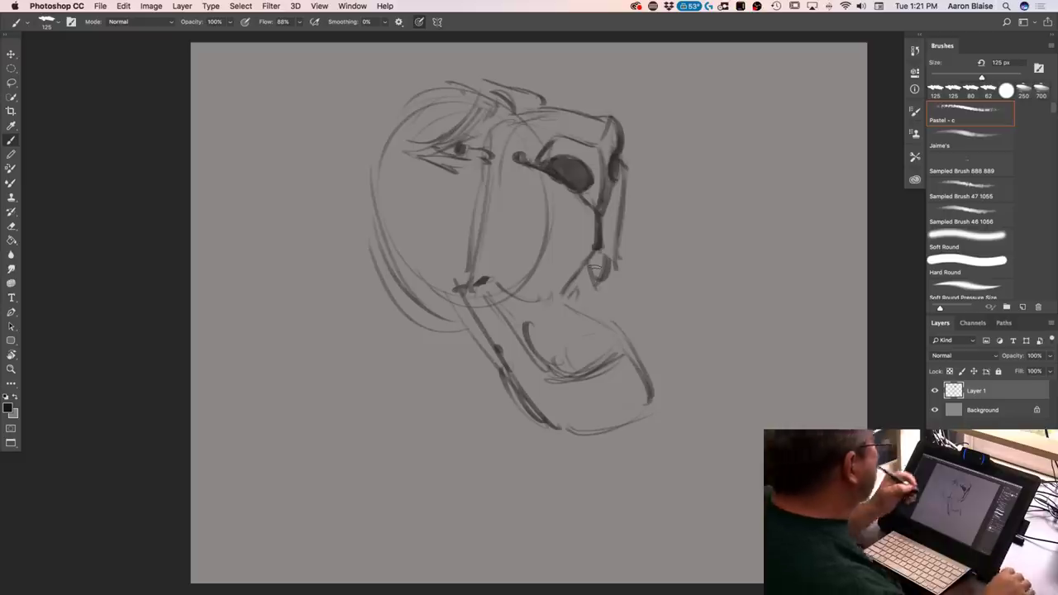
Draw curved strokes over the back of the skull and move the whole sketch slightly down and right on the canvas
mouse_move(517, 88)
mouse_down()
mouse_move(428, 90)
mouse_move(380, 119)
mouse_up()
mouse_move(430, 85)
mouse_down()
mouse_move(360, 141)
mouse_move(360, 128)
mouse_up()
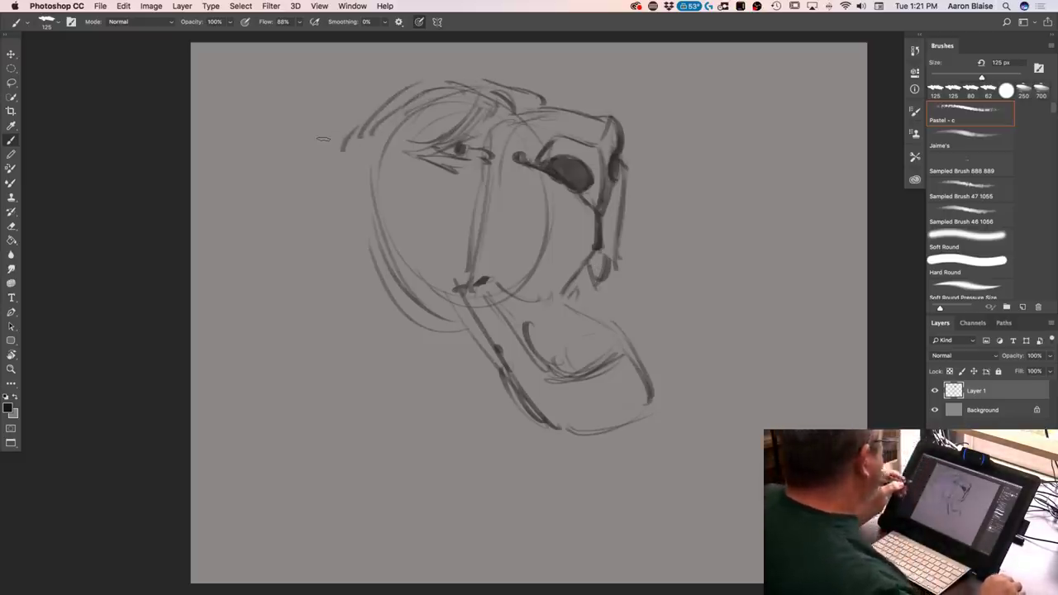
click(11, 53)
mouse_move(418, 312)
mouse_down()
mouse_move(453, 348)
mouse_move(463, 335)
mouse_up()
click(10, 140)
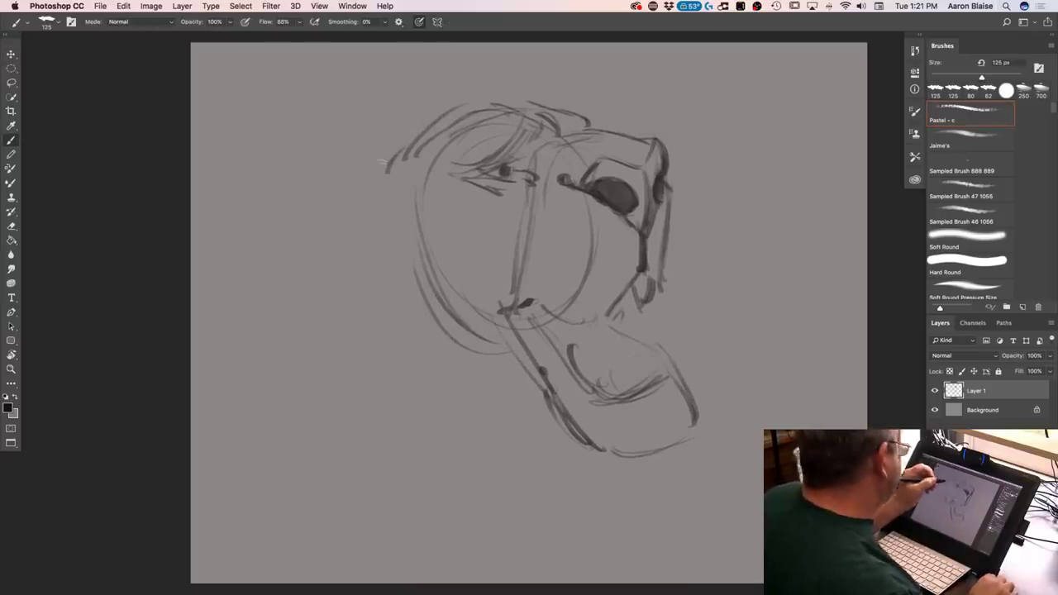
Add short tuft strokes above the forehead and darken the vertical line at the front of the muzzle
mouse_move(506, 101)
mouse_down()
mouse_move(498, 62)
mouse_move(531, 53)
mouse_up()
mouse_move(502, 94)
mouse_down()
mouse_move(498, 69)
mouse_move(466, 59)
mouse_up()
drag(669, 185, 666, 291)
Shade the mouth interior near its corner and draw the lower teeth with dark gaps between them
mouse_move(529, 310)
mouse_down()
mouse_move(591, 323)
mouse_move(499, 326)
mouse_move(572, 384)
mouse_up()
mouse_move(650, 360)
mouse_down()
mouse_move(658, 328)
mouse_move(668, 360)
mouse_up()
mouse_move(607, 341)
mouse_down()
mouse_move(615, 382)
mouse_move(597, 378)
mouse_move(618, 381)
mouse_up()
mouse_move(630, 371)
mouse_down()
mouse_move(648, 360)
mouse_move(638, 379)
mouse_up()
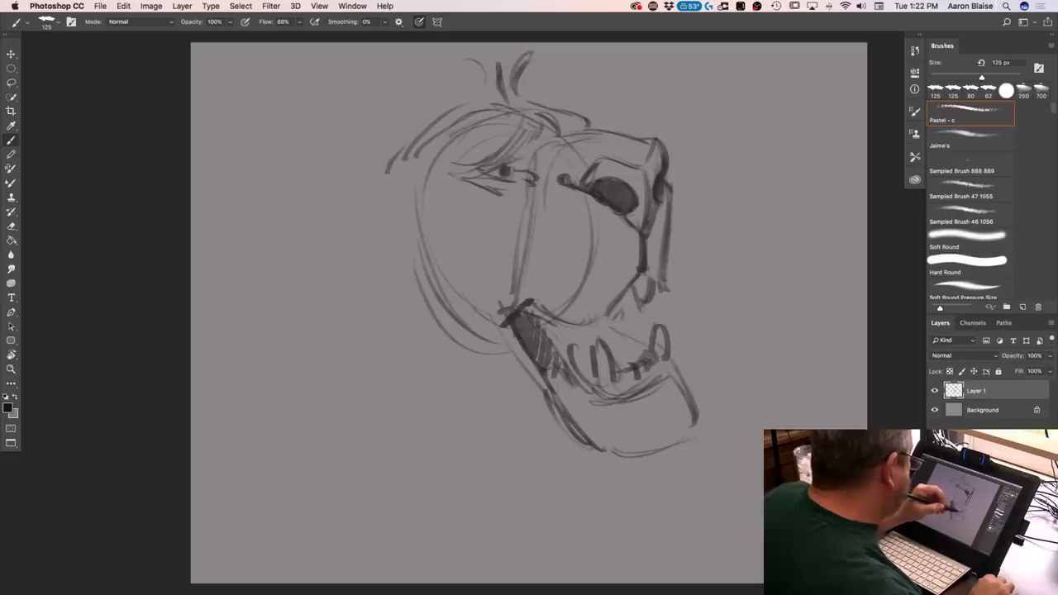
drag(648, 361, 628, 374)
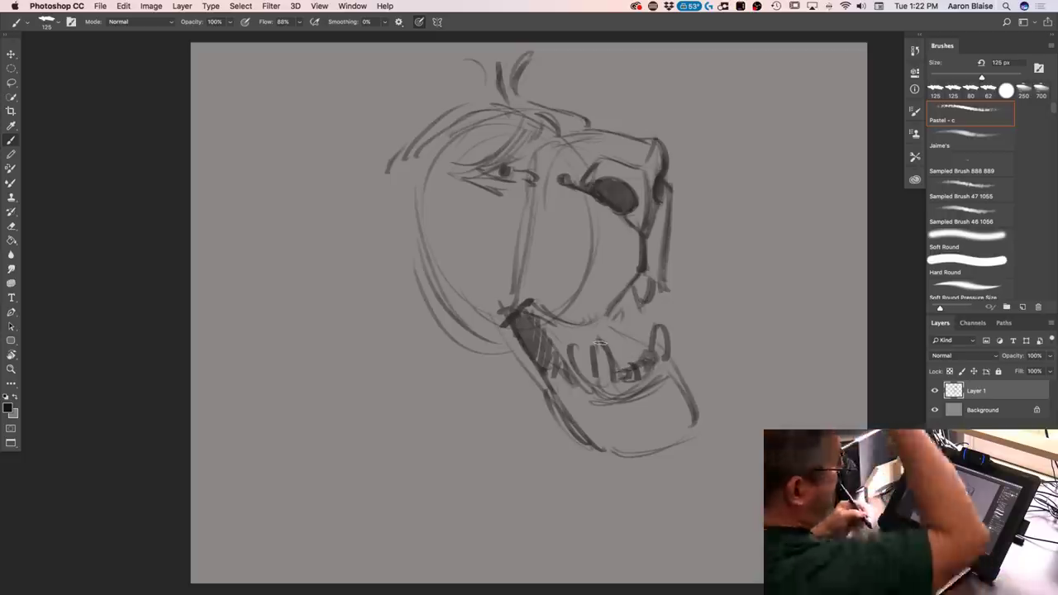
Draw the throat lines beneath the lower jaw and the long vertical strokes down the back of the cheek
drag(571, 434, 436, 335)
drag(542, 423, 447, 363)
mouse_move(394, 187)
mouse_down()
mouse_move(412, 332)
mouse_move(408, 252)
mouse_up()
mouse_move(417, 229)
mouse_down()
mouse_move(437, 339)
mouse_move(550, 409)
mouse_up()
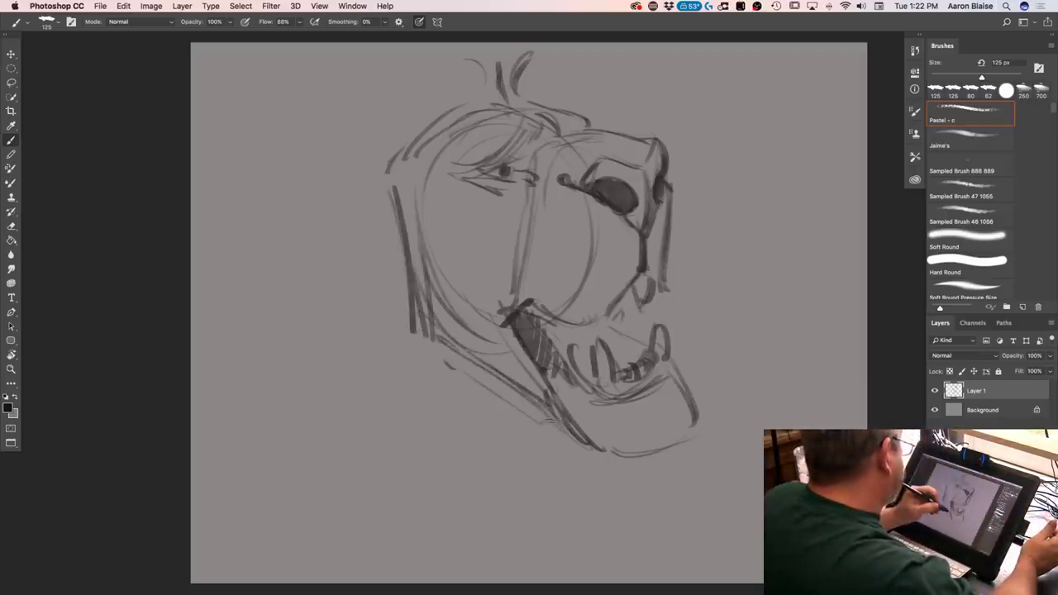
Add overlapping fur strokes at the jaw's back corner, along the lower jaw, and beside the mouth corner
drag(432, 322, 491, 347)
drag(501, 286, 469, 354)
drag(473, 331, 531, 382)
drag(505, 276, 488, 302)
mouse_move(489, 302)
mouse_down()
mouse_move(471, 326)
mouse_move(534, 395)
mouse_up()
mouse_move(427, 203)
mouse_down()
mouse_move(400, 314)
mouse_move(499, 379)
mouse_up()
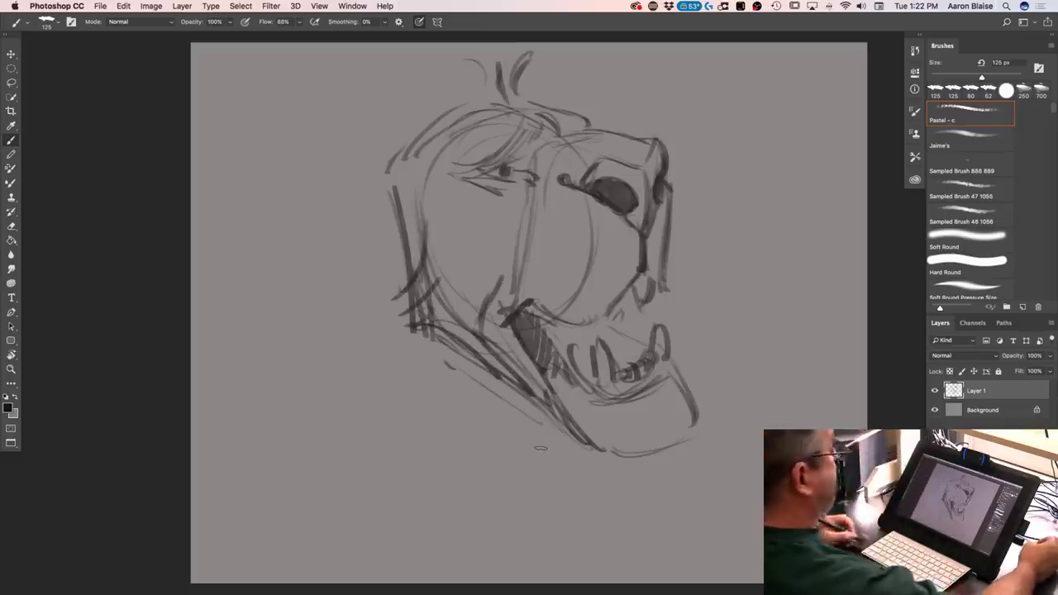
Draw the curved line across the open mouth to its corner and darken the line between the eye and mouth
mouse_move(648, 324)
mouse_down()
mouse_move(613, 336)
mouse_move(618, 350)
mouse_up()
mouse_move(621, 286)
mouse_down()
mouse_move(558, 323)
mouse_move(517, 301)
mouse_move(501, 315)
mouse_up()
drag(530, 214, 519, 276)
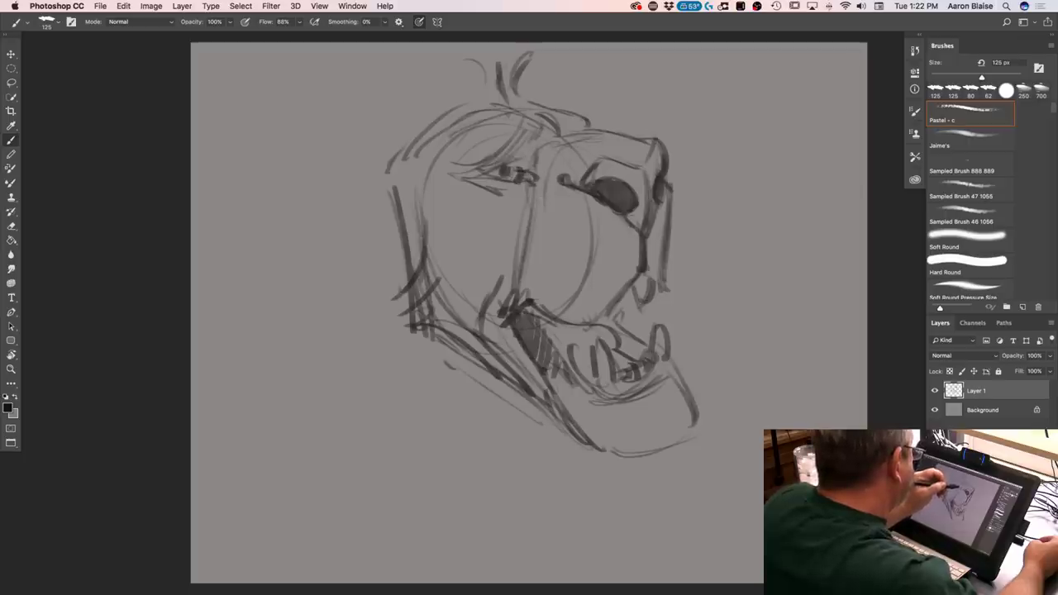
Darken the eye's lid and inner corner, thicken the slanted brow, and add light strokes over the skull
drag(486, 171, 524, 169)
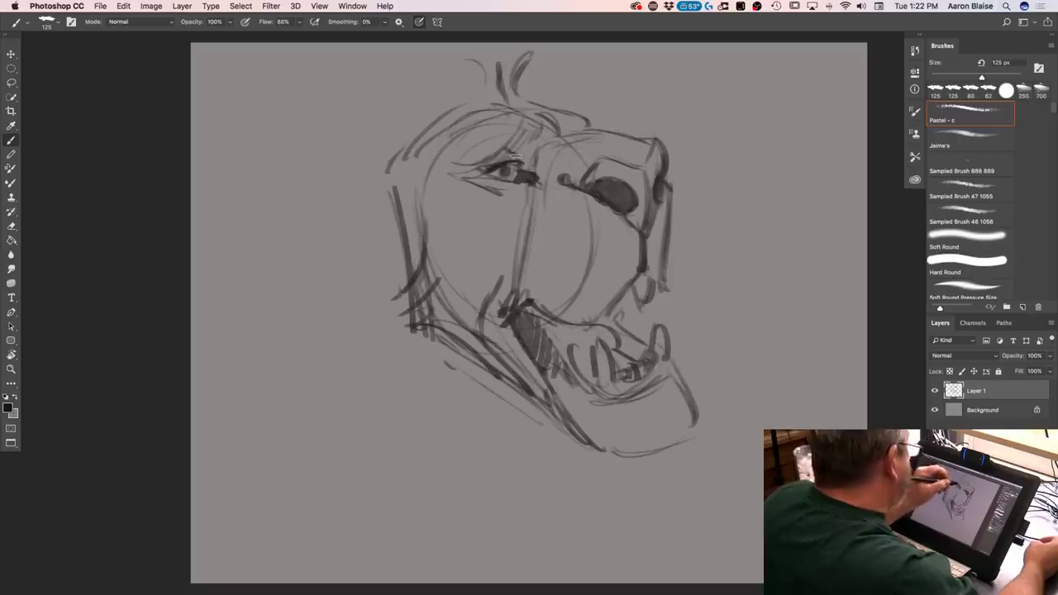
mouse_move(526, 122)
mouse_down()
mouse_move(473, 161)
mouse_move(486, 155)
mouse_up()
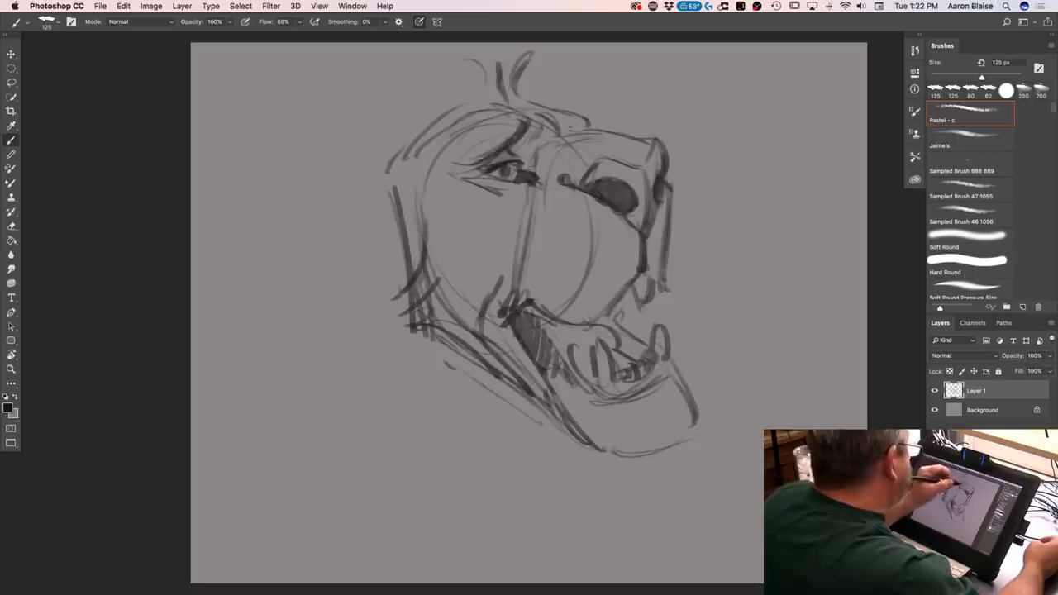
drag(520, 117, 444, 161)
drag(479, 113, 432, 137)
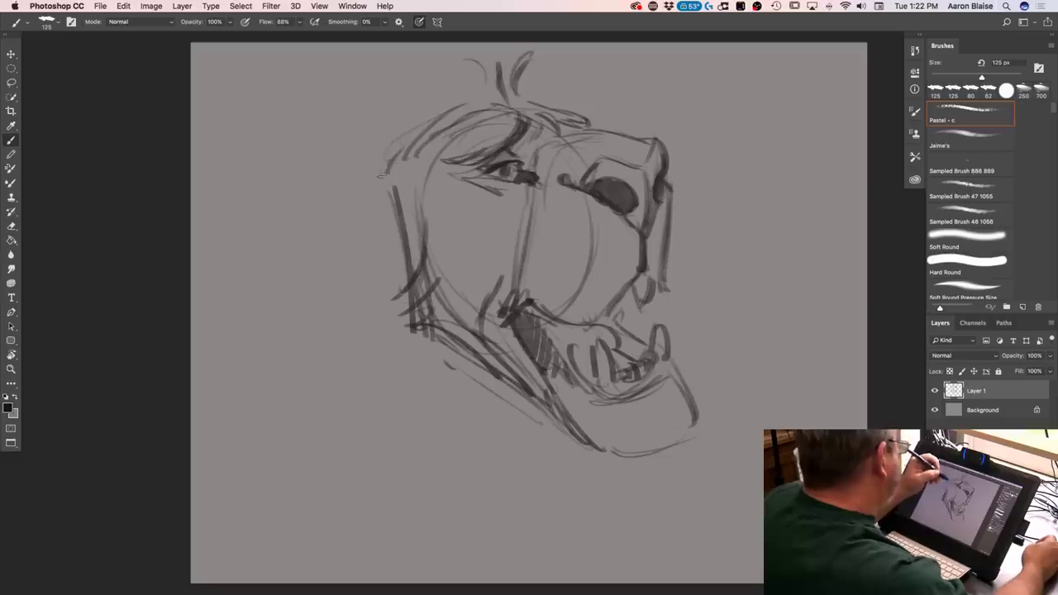
Erase the construction curves across the muzzle and cheek, darken the cheek line, and lighten the marks behind the nostril
mouse_move(582, 222)
mouse_down()
mouse_move(559, 248)
mouse_move(561, 286)
mouse_move(568, 265)
mouse_up()
drag(444, 201, 431, 252)
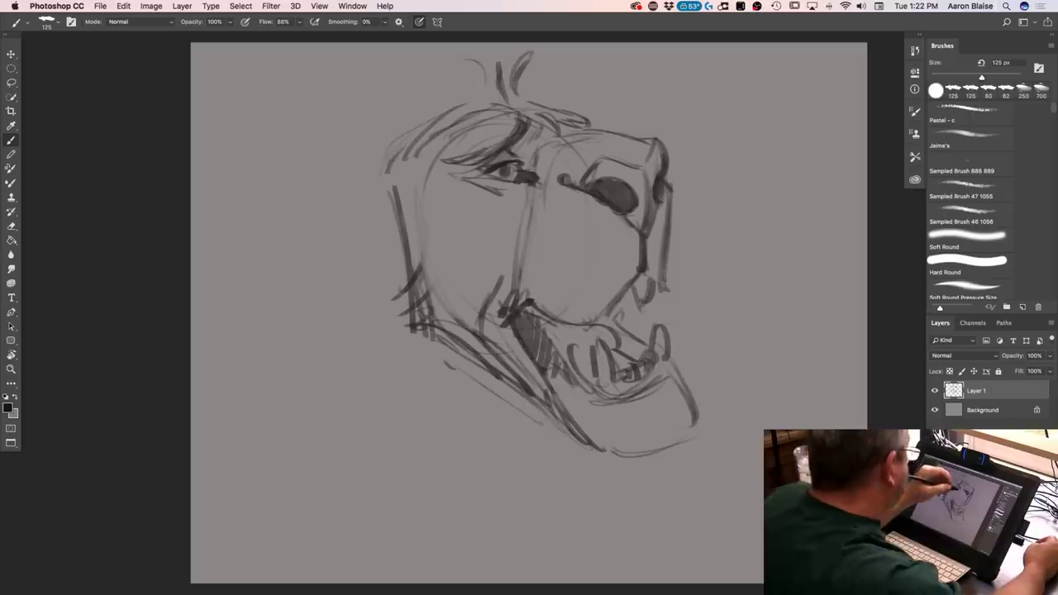
drag(533, 198, 525, 298)
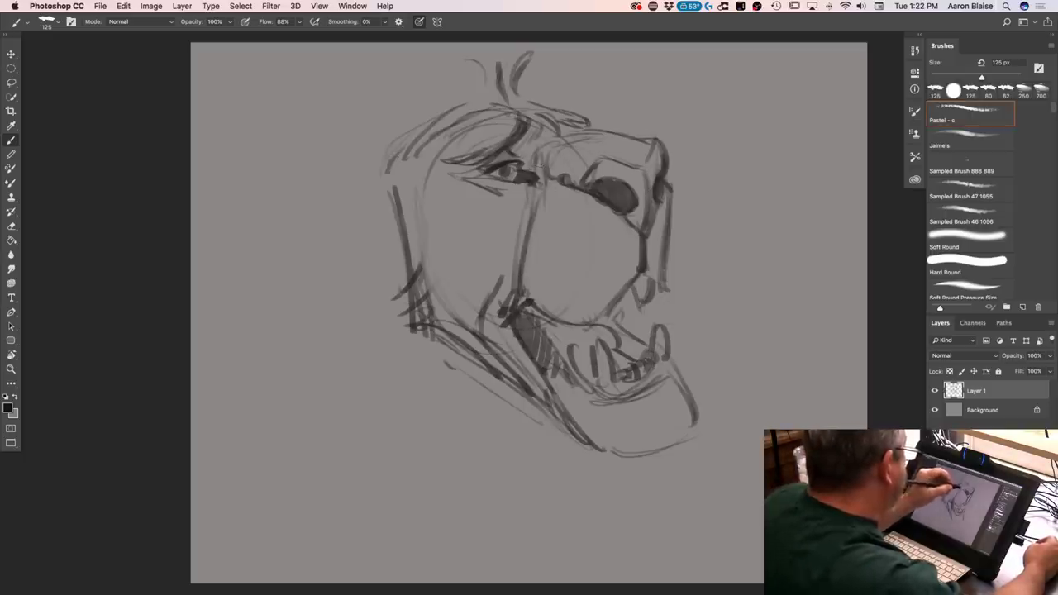
key(.)
drag(534, 169, 588, 192)
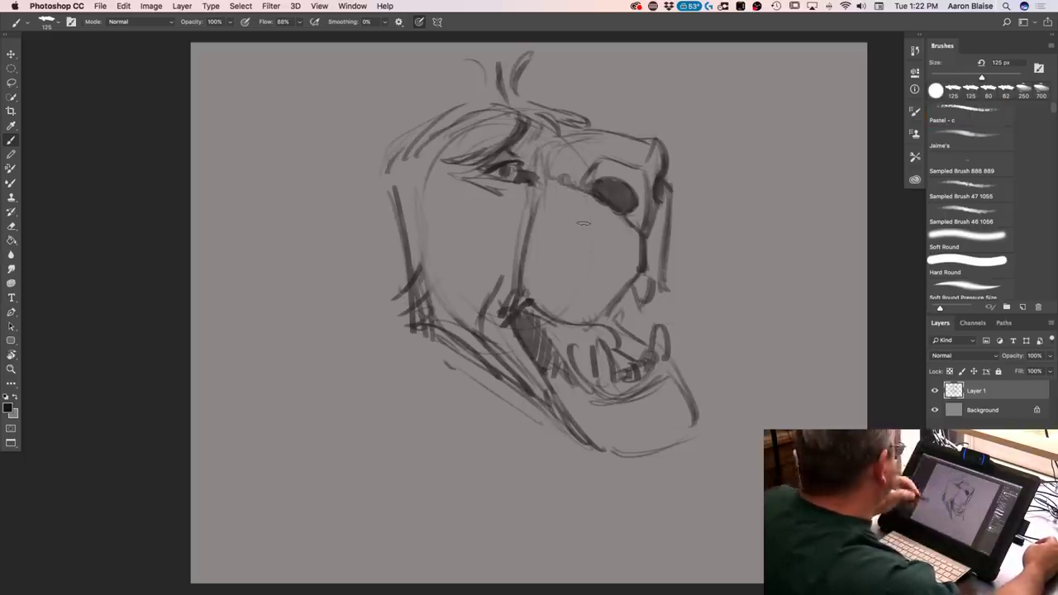
Lasso the muzzle, mouth and lower jaw and move the selection slightly down and right, away from the eye
click(12, 83)
mouse_move(517, 420)
mouse_down()
mouse_move(455, 299)
mouse_move(528, 242)
mouse_move(542, 180)
mouse_up()
mouse_move(615, 108)
mouse_down()
mouse_move(717, 175)
mouse_move(762, 453)
mouse_move(537, 447)
mouse_move(498, 382)
mouse_up()
click(12, 55)
drag(585, 446, 604, 458)
Rotate the selected muzzle and jaw slightly clockwise with Free Transform, shift them a little left, and deselect
click(123, 6)
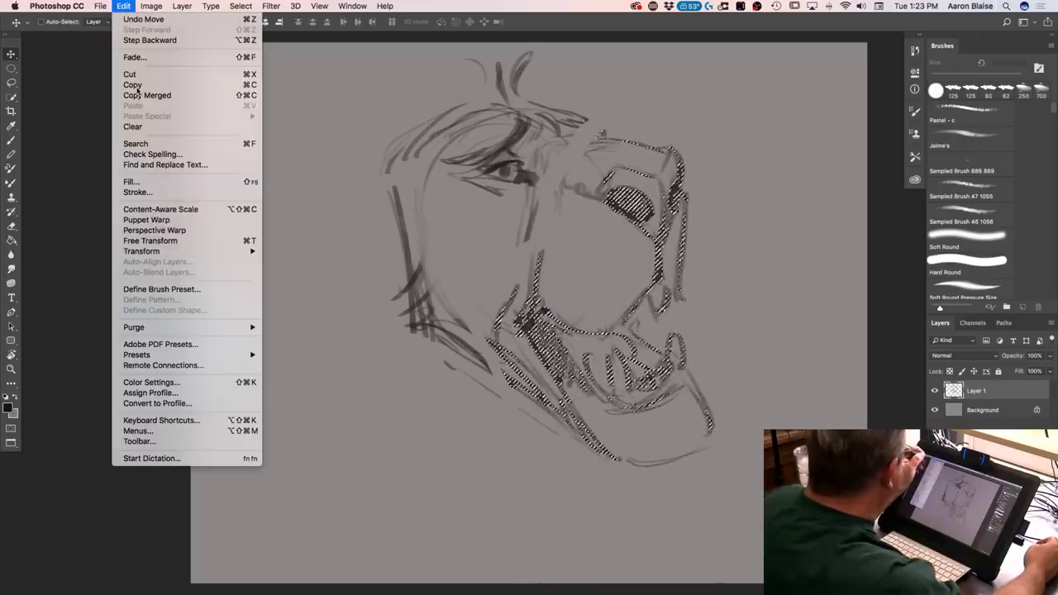
click(142, 241)
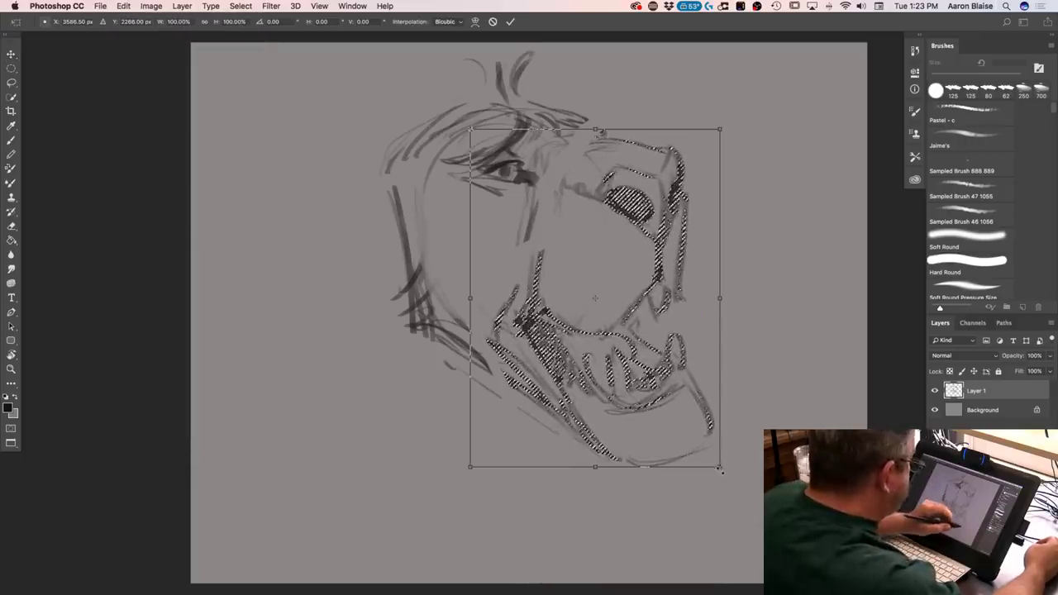
drag(720, 472, 721, 488)
drag(508, 406, 496, 406)
key(Return)
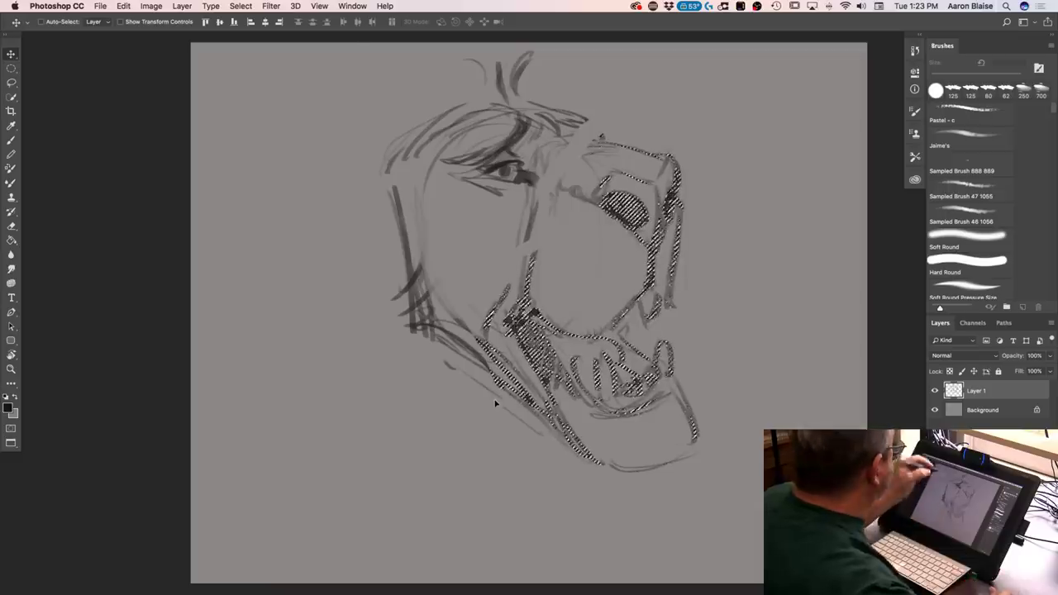
click(241, 6)
click(237, 29)
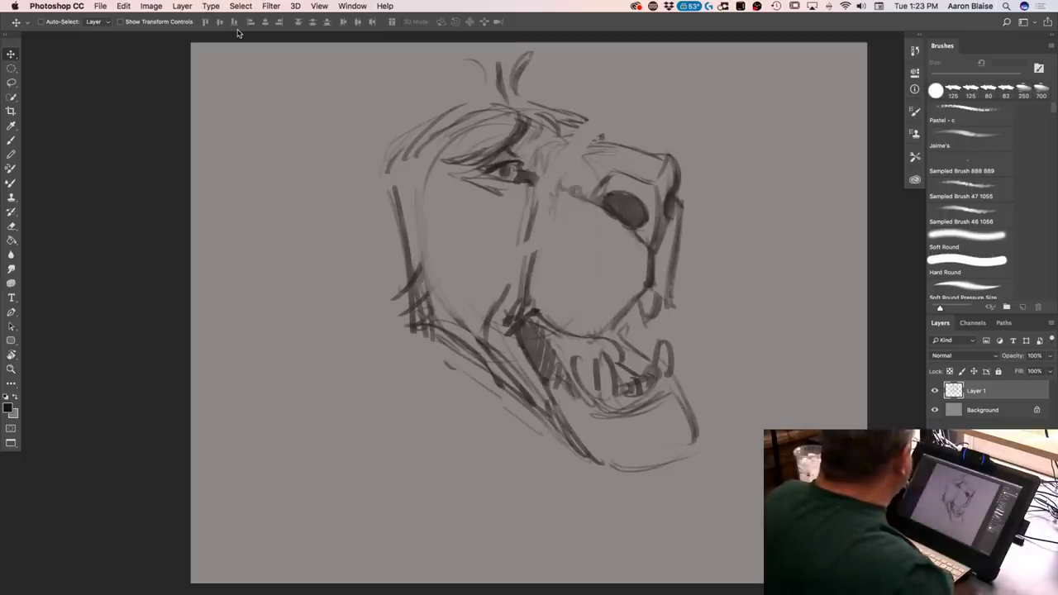
Brush in the eye's inner corner, reconnect the muzzle's top contour to the forehead, and shade around the nostril
click(10, 139)
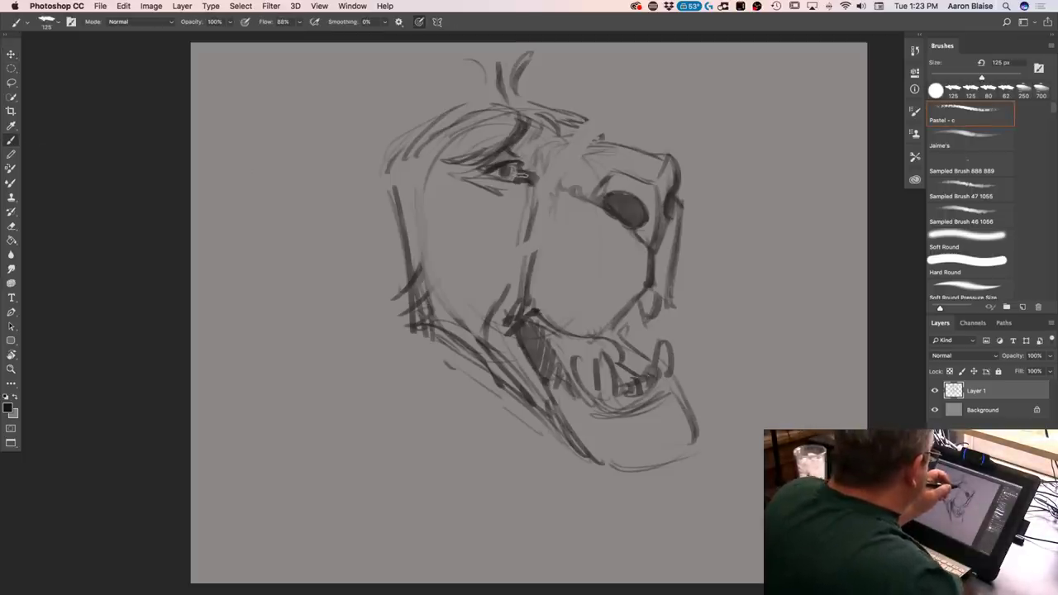
drag(521, 172, 533, 186)
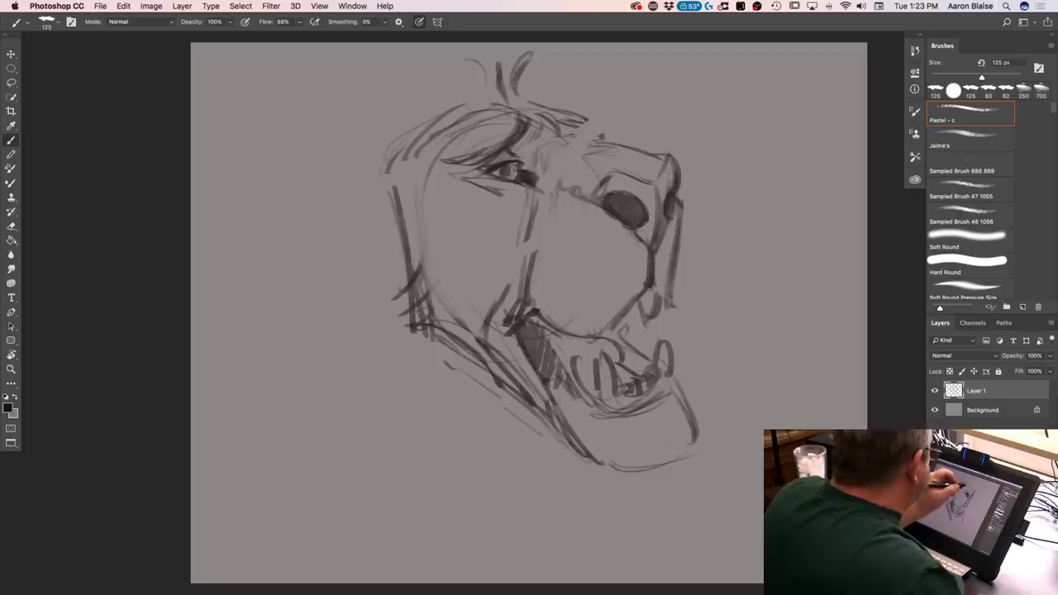
mouse_move(572, 149)
mouse_down()
mouse_move(628, 143)
mouse_move(666, 155)
mouse_up()
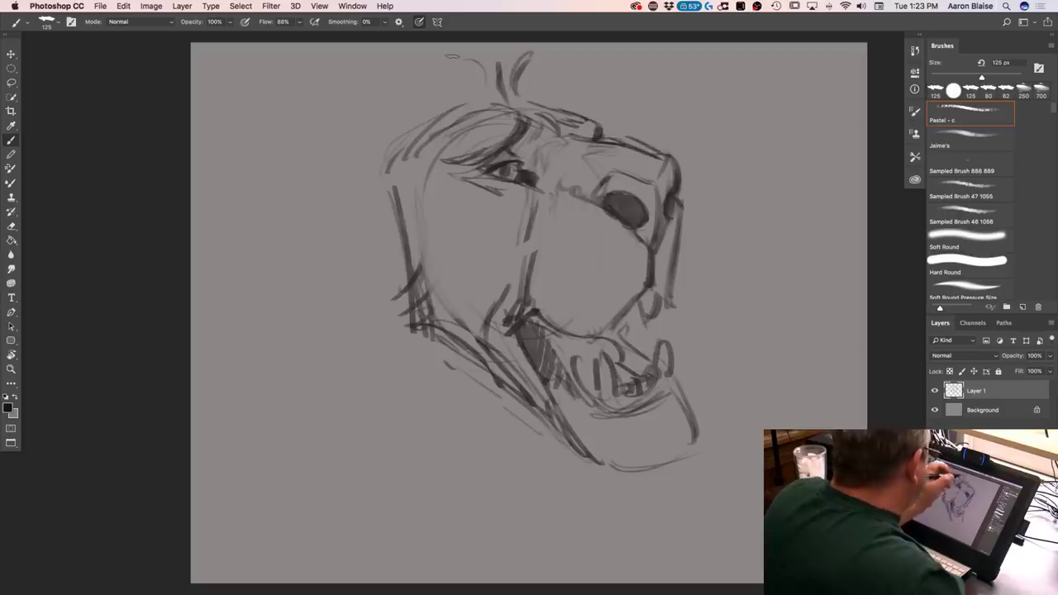
drag(587, 163, 546, 177)
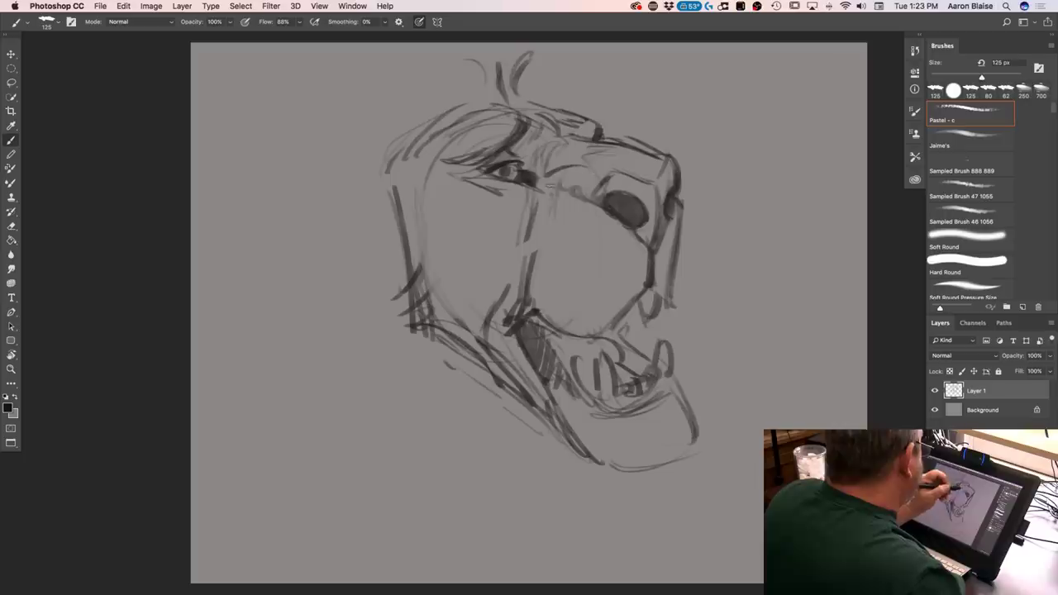
mouse_move(606, 200)
mouse_down()
mouse_move(577, 195)
mouse_move(638, 181)
mouse_move(656, 232)
mouse_move(623, 192)
mouse_move(613, 212)
mouse_up()
drag(610, 184, 604, 209)
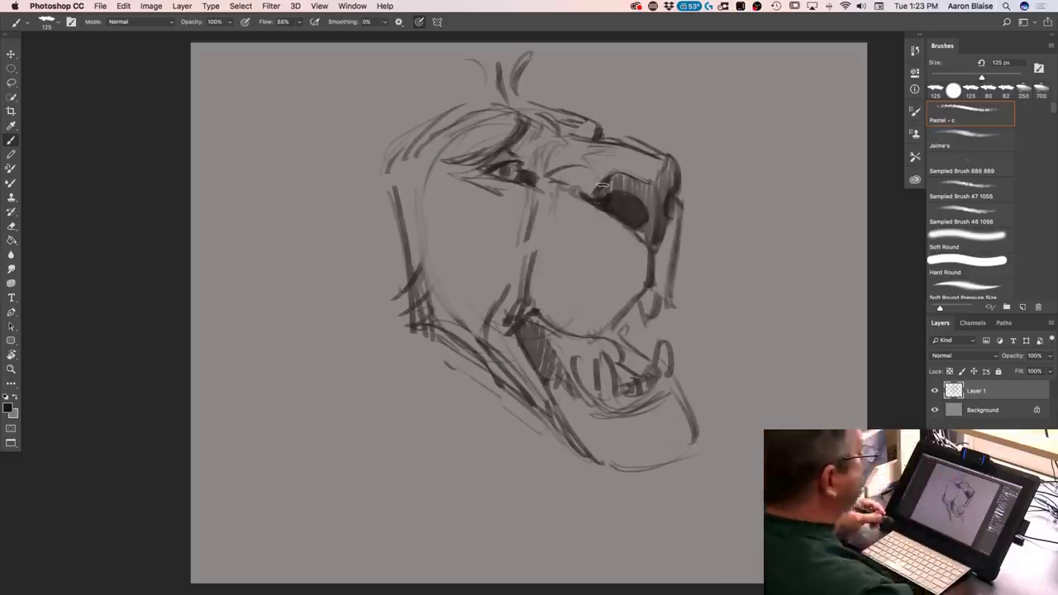
Redraw the slanted line from the eye to the mouth corner, adding curved muzzle folds and angled cheek strokes
mouse_move(552, 193)
mouse_down()
mouse_move(546, 236)
mouse_move(512, 316)
mouse_up()
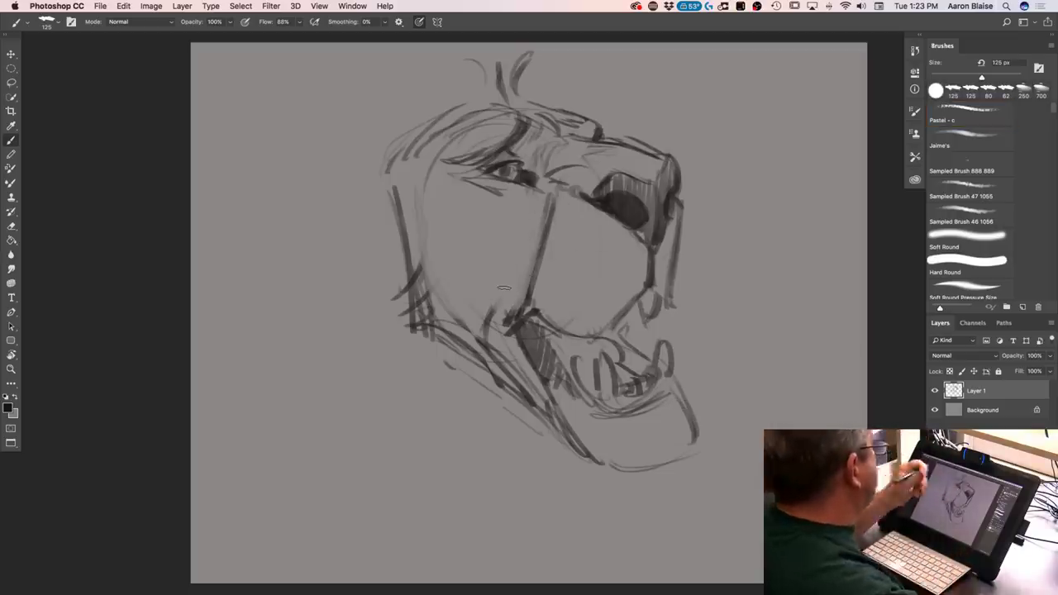
mouse_move(553, 203)
mouse_down()
mouse_move(541, 244)
mouse_move(597, 232)
mouse_move(538, 253)
mouse_move(620, 269)
mouse_move(529, 291)
mouse_move(542, 285)
mouse_up()
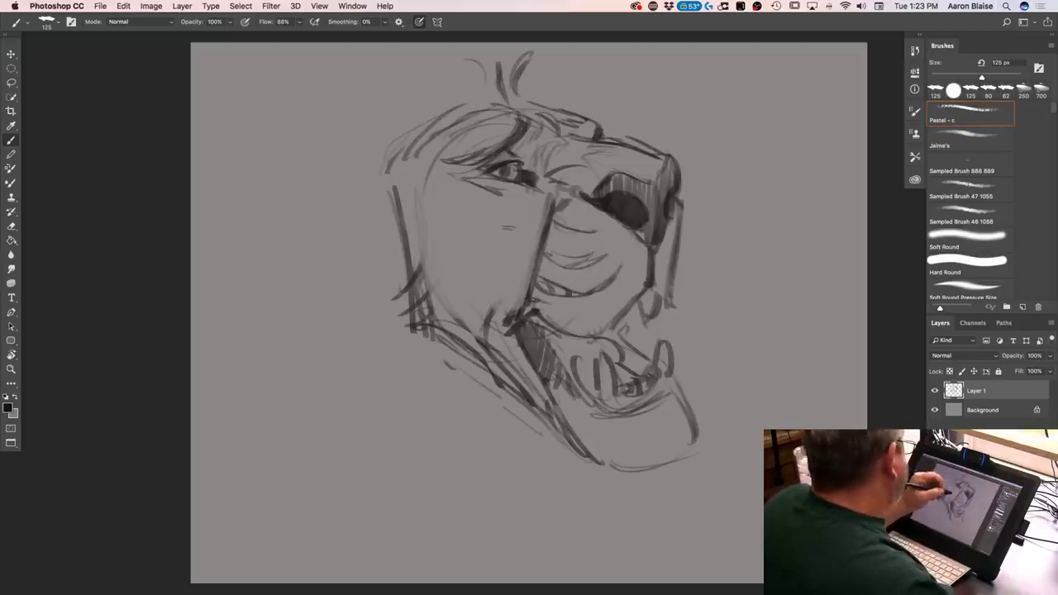
mouse_move(428, 201)
mouse_down()
mouse_move(479, 248)
mouse_move(487, 277)
mouse_up()
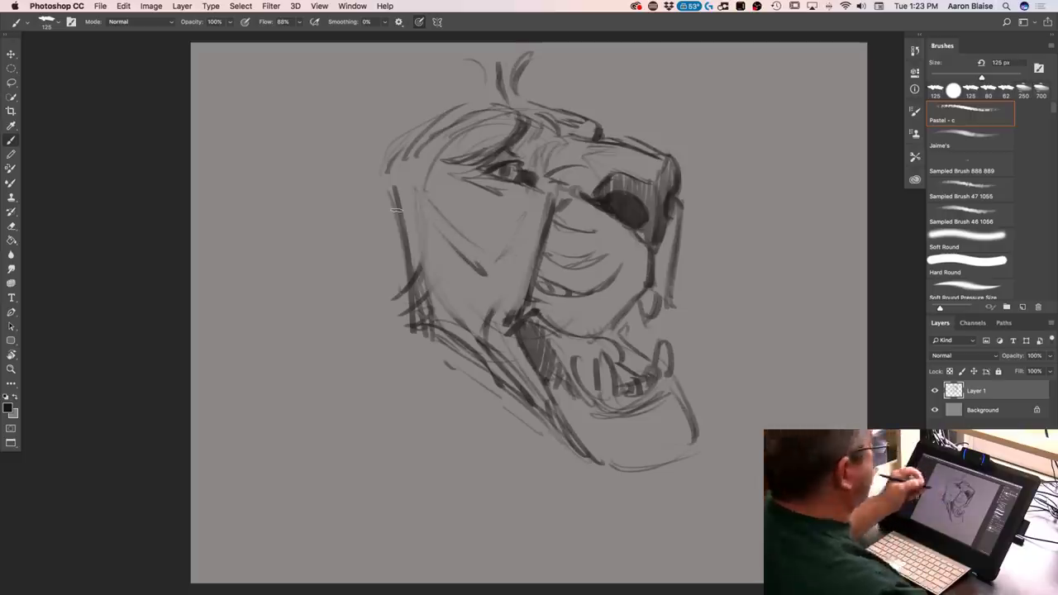
Square off the chin and lower-jaw outline with firm brush strokes, and add a curved fur tuft beneath the jaw
mouse_move(509, 303)
mouse_down()
mouse_move(494, 333)
mouse_move(520, 367)
mouse_up()
drag(676, 372, 726, 431)
drag(714, 434, 620, 476)
drag(682, 446, 608, 476)
mouse_move(719, 438)
mouse_down()
mouse_move(603, 482)
mouse_move(543, 405)
mouse_move(427, 402)
mouse_up()
drag(506, 395, 424, 413)
Scale the head drawing down slightly with Free Transform and move it toward the right side of the canvas
key(v)
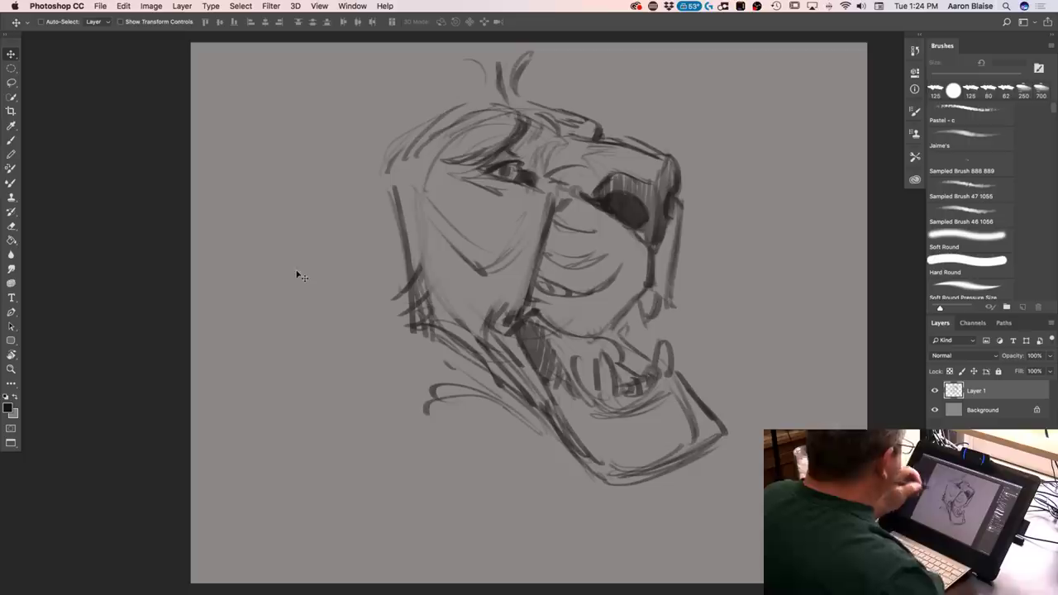
click(123, 5)
click(165, 239)
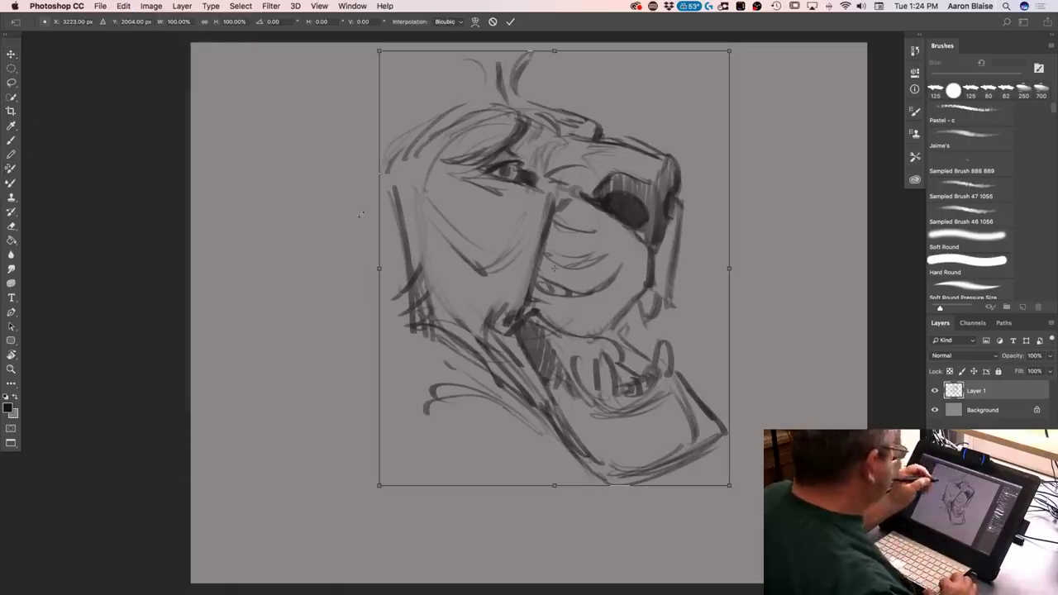
mouse_move(376, 488)
mouse_down()
mouse_move(405, 438)
mouse_move(471, 423)
mouse_move(529, 455)
mouse_move(525, 439)
mouse_up()
key(Return)
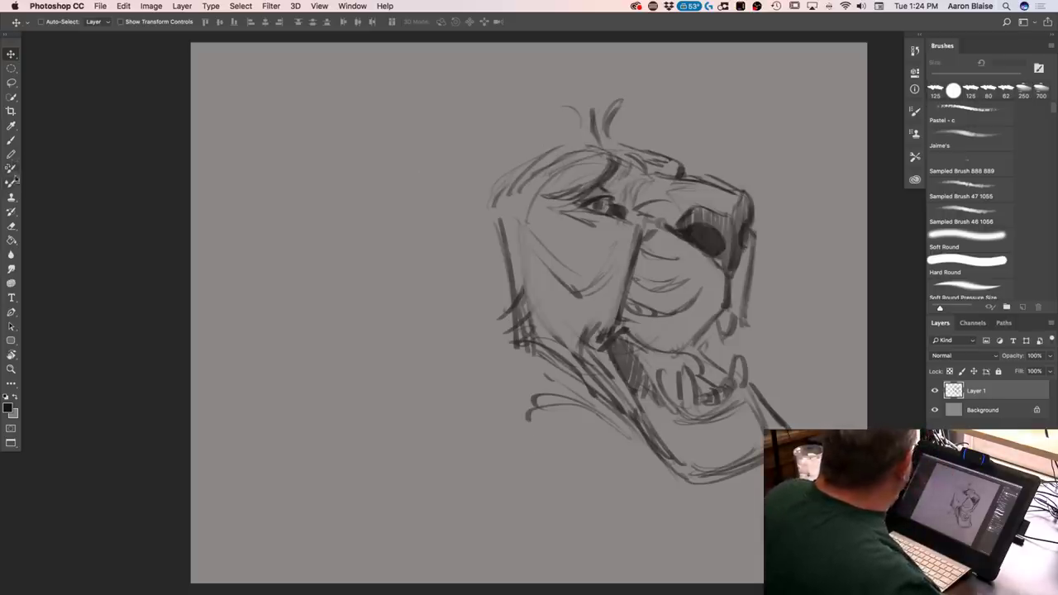
Brush a darker contour along the forehead and brow, and sweep upright hair tufts above the head
click(12, 142)
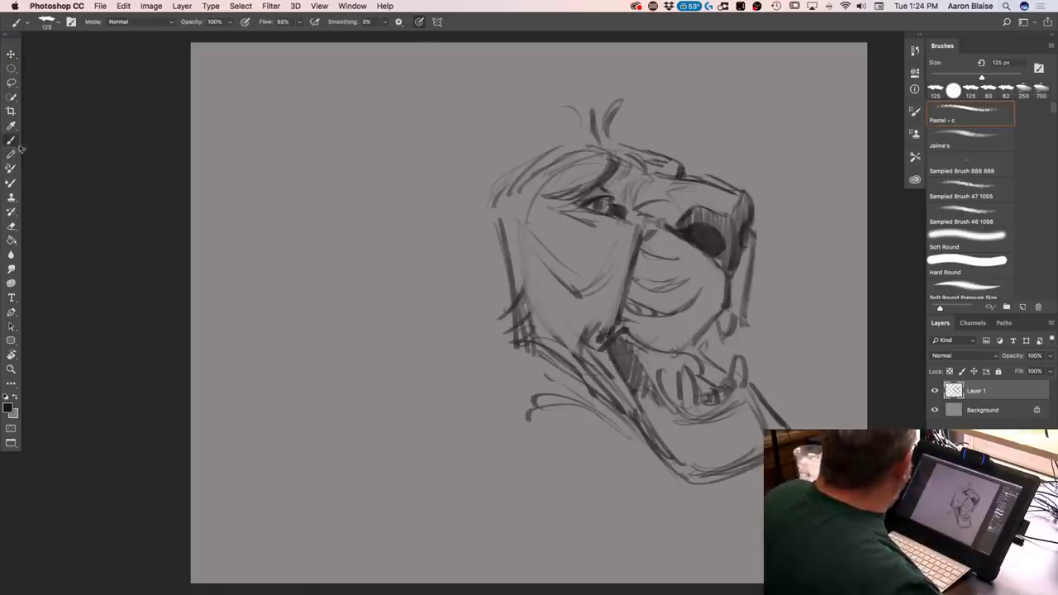
drag(612, 151, 512, 183)
drag(610, 132, 490, 206)
drag(522, 167, 500, 200)
mouse_move(590, 102)
mouse_down()
mouse_move(598, 141)
mouse_move(582, 71)
mouse_move(544, 71)
mouse_move(638, 63)
mouse_move(603, 137)
mouse_up()
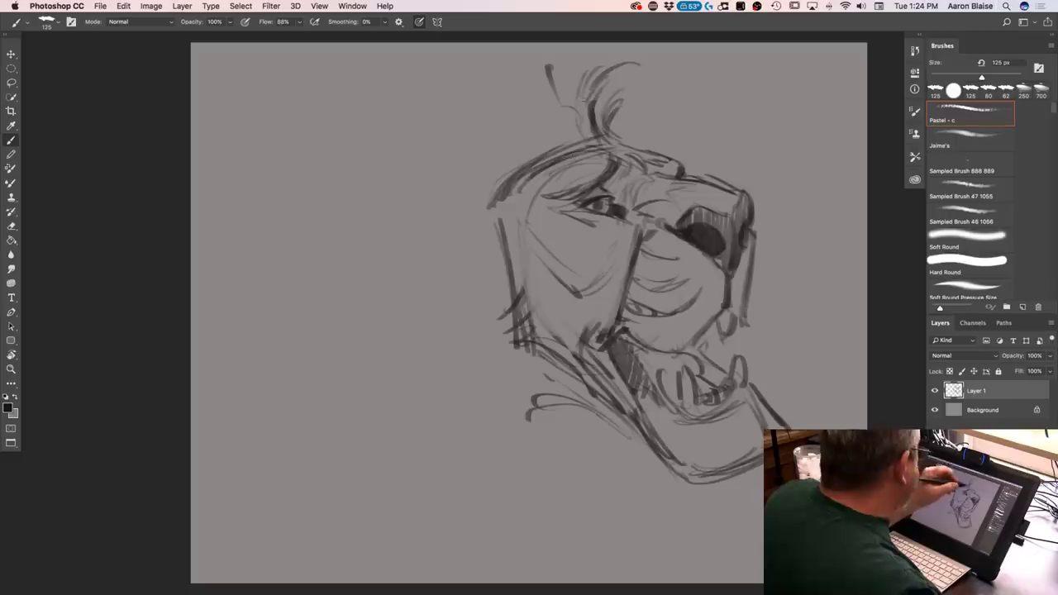
mouse_move(582, 103)
mouse_down()
mouse_move(570, 55)
mouse_move(551, 43)
mouse_up()
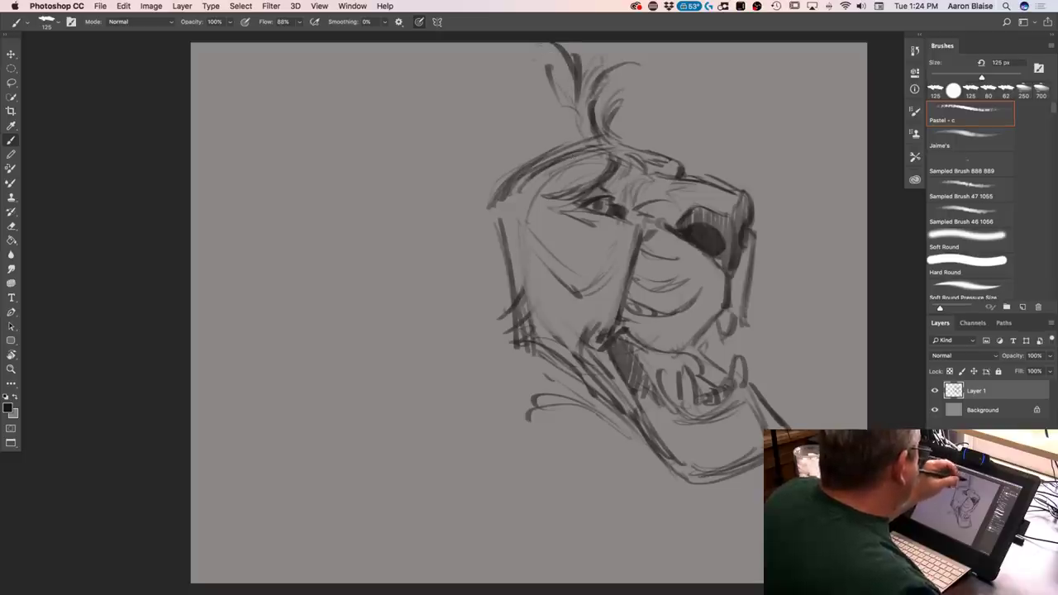
Add fur strokes under the jaw and build up the back edge of the cheek and brow with dark vertical strokes
drag(587, 418, 524, 437)
drag(506, 286, 493, 326)
drag(524, 210, 501, 307)
drag(513, 229, 496, 318)
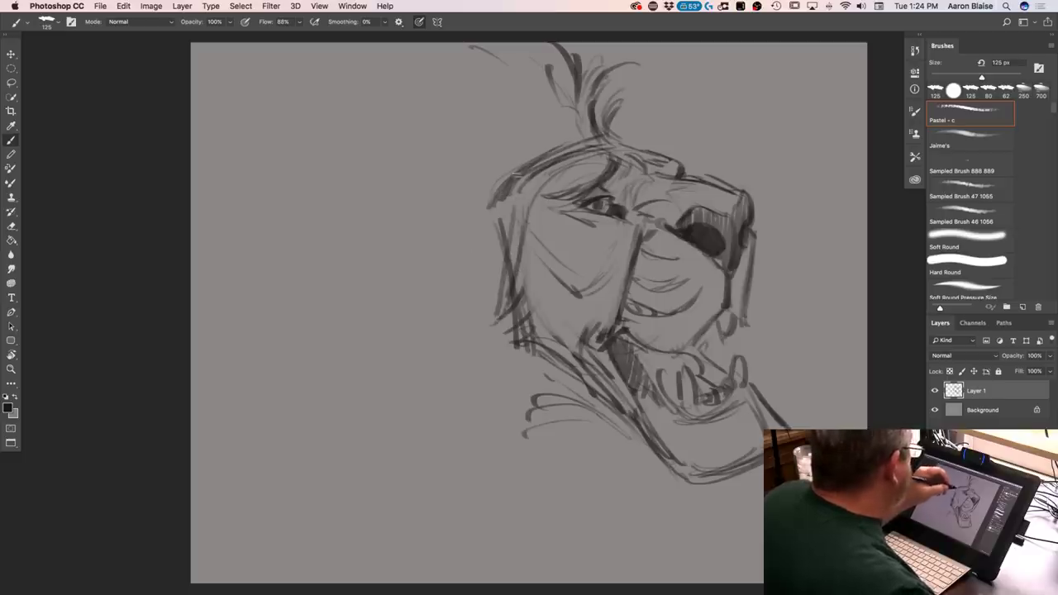
mouse_move(554, 152)
mouse_down()
mouse_move(499, 147)
mouse_move(486, 224)
mouse_up()
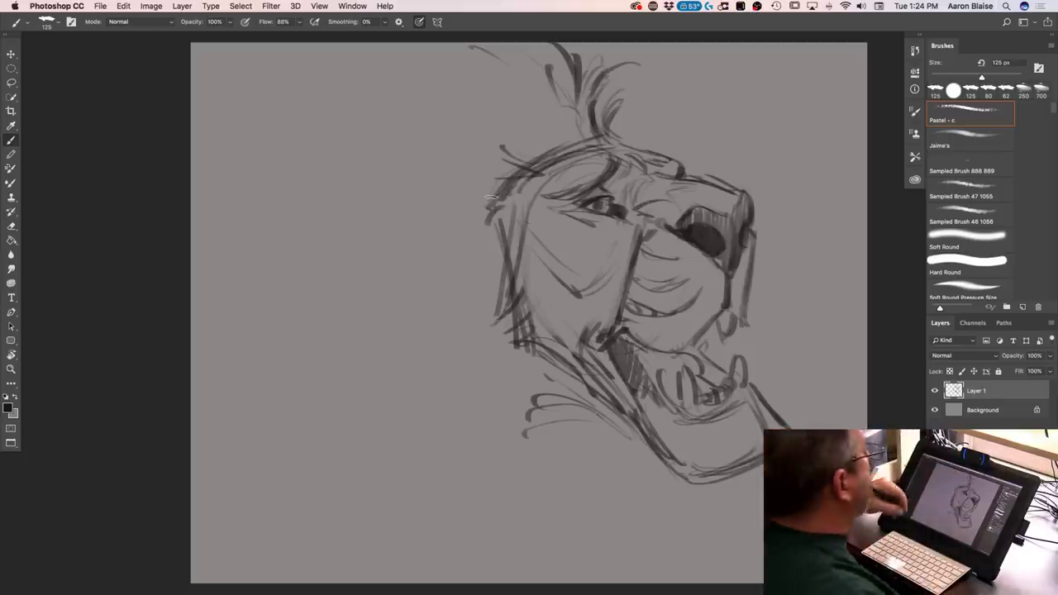
drag(501, 216, 495, 321)
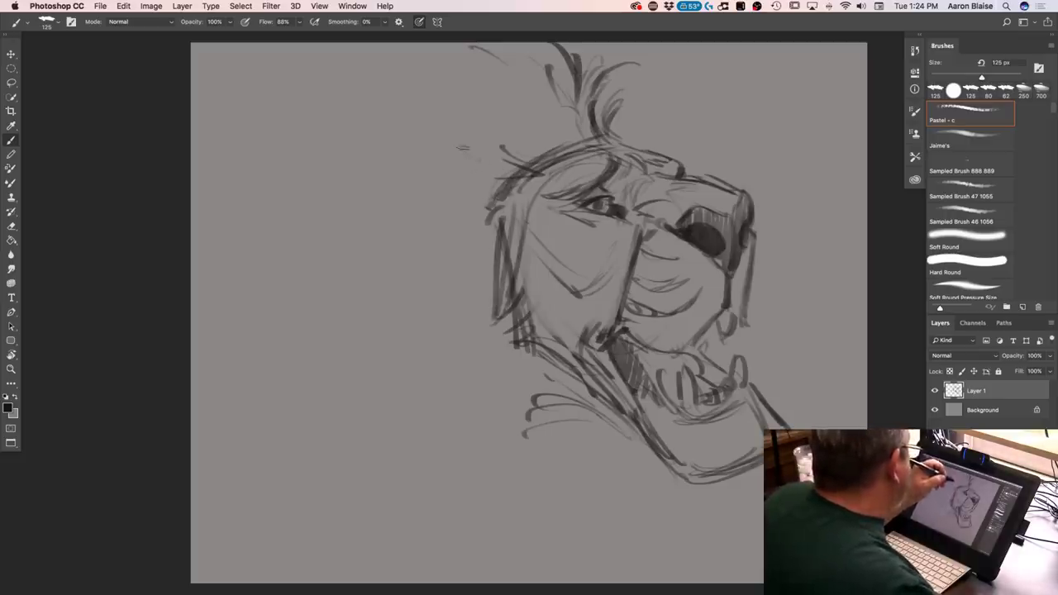
Sketch a rounded ear behind the head with inner fur strokes, a forehead curl, and neck lines running down from the ear
mouse_move(471, 150)
mouse_down()
mouse_move(425, 127)
mouse_move(418, 243)
mouse_up()
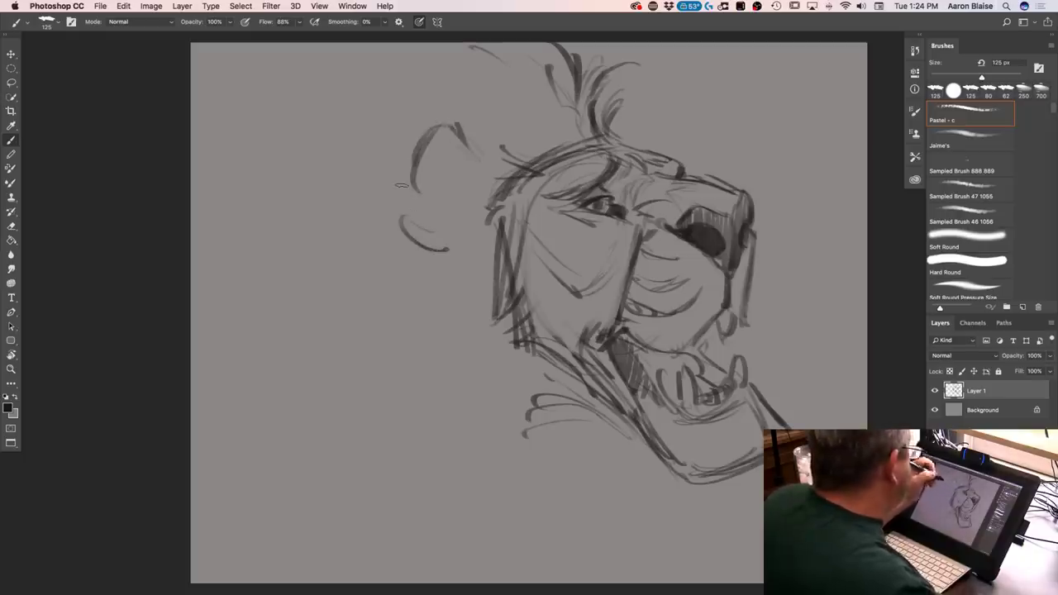
drag(412, 154, 398, 198)
drag(612, 121, 646, 124)
mouse_move(442, 159)
mouse_down()
mouse_move(438, 141)
mouse_move(451, 172)
mouse_move(431, 231)
mouse_move(486, 364)
mouse_move(500, 306)
mouse_move(470, 388)
mouse_up()
drag(496, 356, 478, 384)
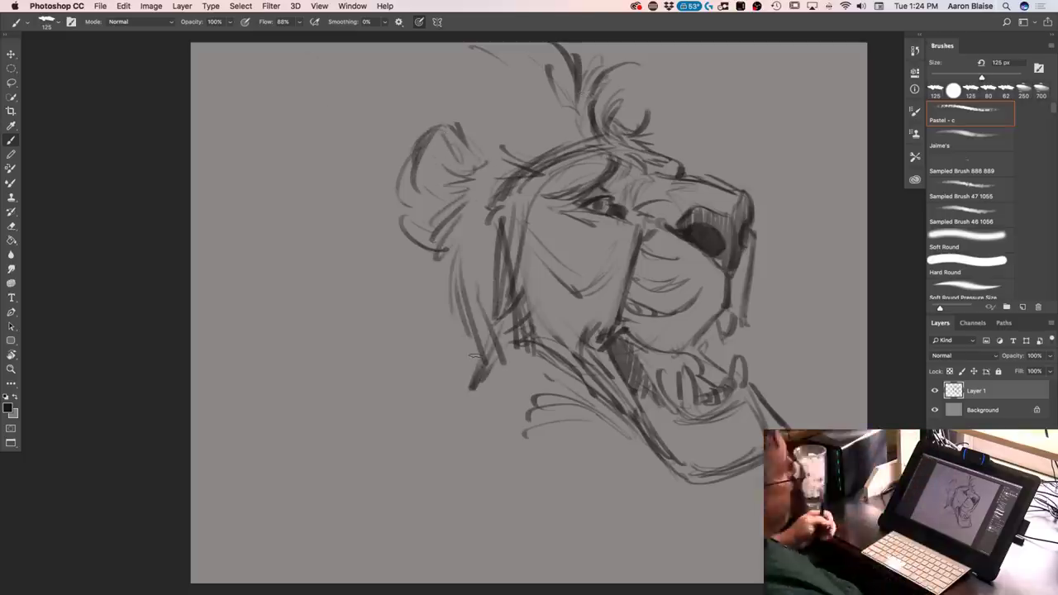
Erase the ear outline and the neck lines below it, keeping the short fur strokes beside the ear
drag(495, 286, 497, 364)
drag(451, 273, 471, 388)
drag(456, 252, 500, 364)
mouse_move(434, 130)
mouse_down()
mouse_move(467, 159)
mouse_move(403, 198)
mouse_move(467, 157)
mouse_move(413, 244)
mouse_up()
key(period)
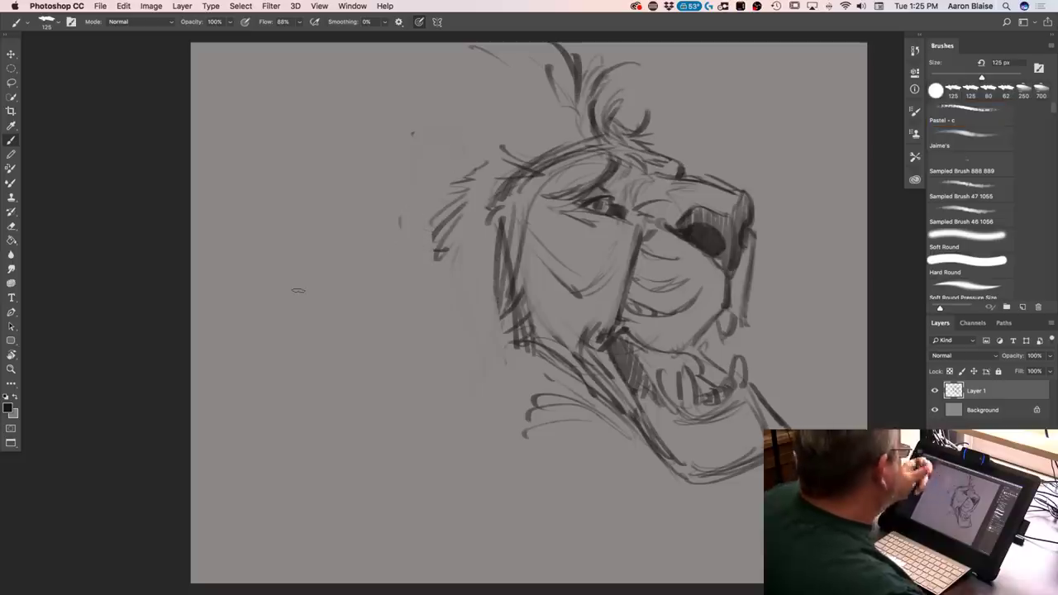
Redraw the ear farther back from the face, with a notched lower edge and fur strokes fanning down beneath it
drag(471, 163, 393, 146)
mouse_move(446, 214)
mouse_down()
mouse_move(410, 183)
mouse_move(379, 180)
mouse_move(363, 210)
mouse_up()
mouse_move(406, 182)
mouse_down()
mouse_move(374, 219)
mouse_move(390, 259)
mouse_move(435, 261)
mouse_move(395, 305)
mouse_up()
mouse_move(443, 281)
mouse_down()
mouse_move(410, 319)
mouse_move(418, 360)
mouse_up()
drag(460, 318, 431, 384)
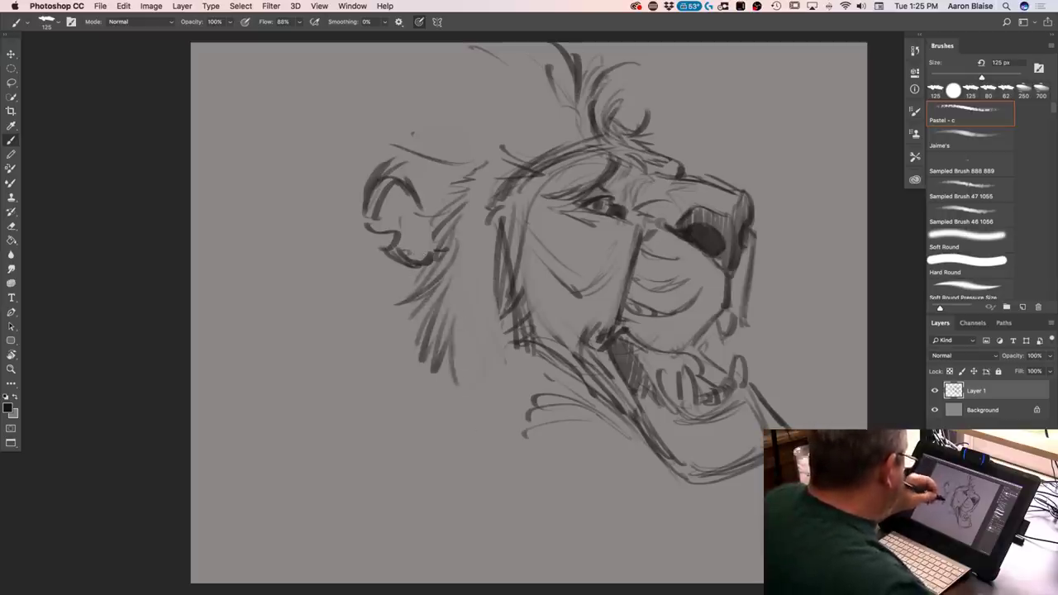
Brush long mane locks down the neck from behind the cheek, and layer curved fur strokes under the jaw
drag(474, 343, 506, 439)
drag(512, 386, 576, 394)
drag(532, 363, 518, 436)
drag(556, 389, 512, 477)
mouse_move(509, 409)
mouse_down()
mouse_move(541, 498)
mouse_move(532, 483)
mouse_up()
drag(488, 438, 508, 460)
drag(430, 389, 499, 493)
drag(437, 394, 501, 489)
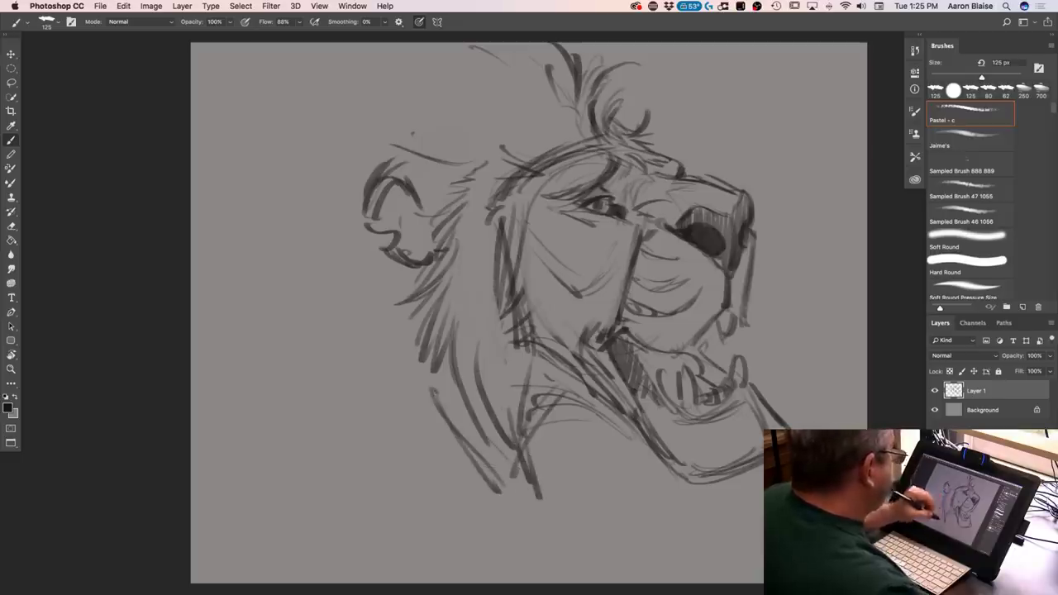
drag(633, 403, 534, 460)
drag(577, 411, 528, 445)
drag(500, 491, 480, 458)
drag(441, 339, 439, 389)
Sweep mane strokes upward and back from the top of the head between the ear and forehead
drag(447, 174, 479, 145)
mouse_move(478, 141)
mouse_down()
mouse_move(506, 131)
mouse_move(497, 93)
mouse_up()
mouse_move(511, 122)
mouse_down()
mouse_move(461, 63)
mouse_move(420, 61)
mouse_up()
mouse_move(468, 101)
mouse_down()
mouse_move(451, 85)
mouse_move(468, 111)
mouse_up()
drag(507, 147, 463, 96)
drag(459, 159, 420, 193)
Add inner fur to the ear and darken its outer rim and notched lower edge
mouse_move(400, 199)
mouse_down()
mouse_move(413, 203)
mouse_move(394, 192)
mouse_up()
mouse_move(422, 220)
mouse_down()
mouse_move(399, 211)
mouse_move(410, 238)
mouse_up()
drag(431, 233, 419, 252)
drag(379, 171, 409, 157)
mouse_move(364, 189)
mouse_down()
mouse_move(360, 209)
mouse_move(402, 243)
mouse_up()
drag(382, 239, 402, 258)
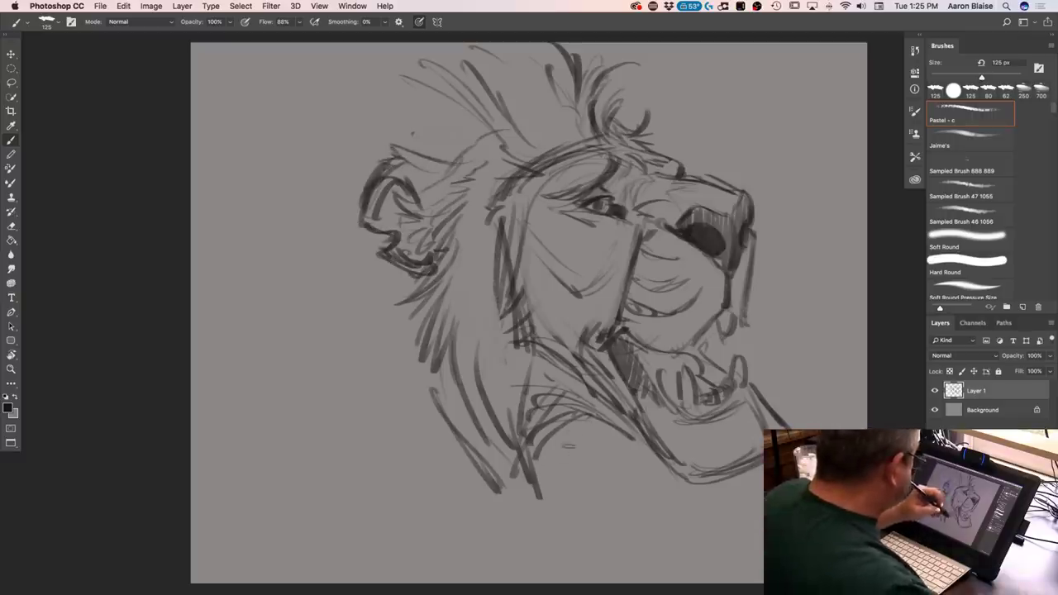
Extend the neck mane downward with overlapping dark locks that taper to points below the jaw
drag(554, 429, 486, 559)
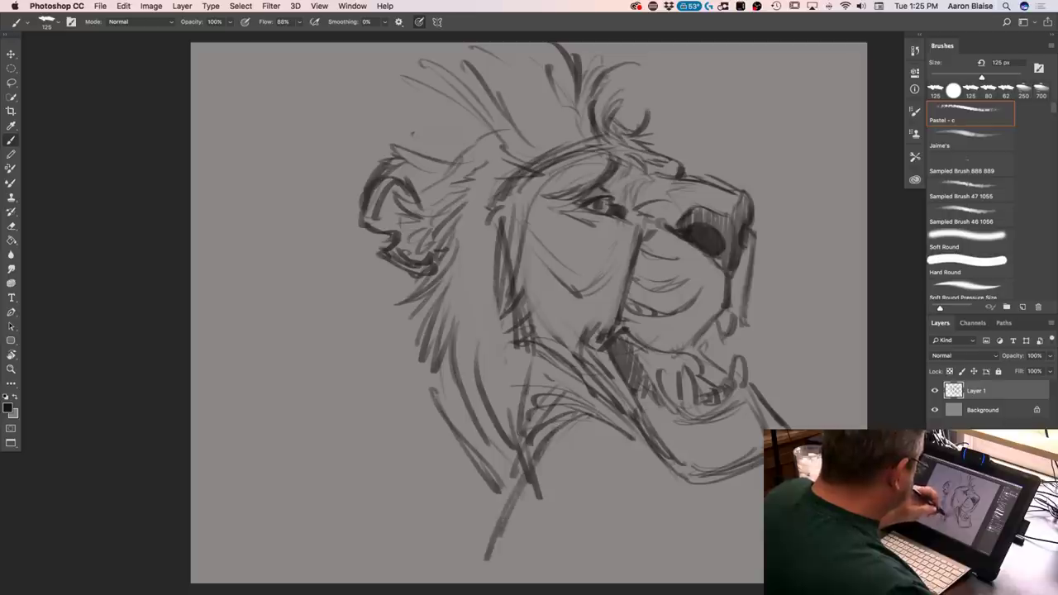
drag(529, 417, 544, 531)
mouse_move(584, 415)
mouse_down()
mouse_move(565, 477)
mouse_move(489, 529)
mouse_move(431, 457)
mouse_up()
mouse_move(429, 349)
mouse_down()
mouse_move(432, 481)
mouse_move(435, 466)
mouse_up()
drag(470, 413, 480, 518)
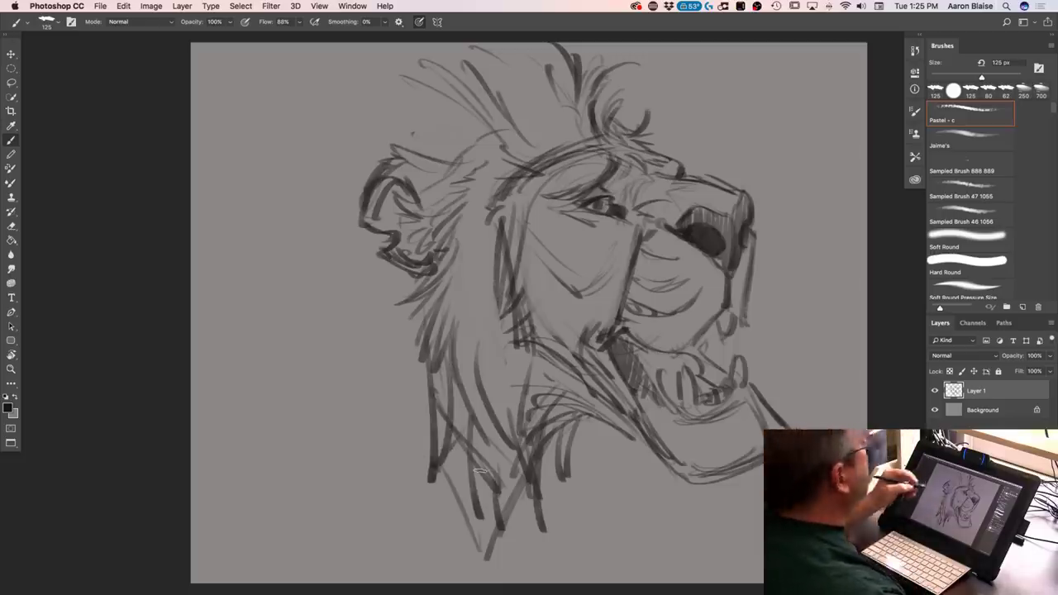
drag(536, 498, 503, 567)
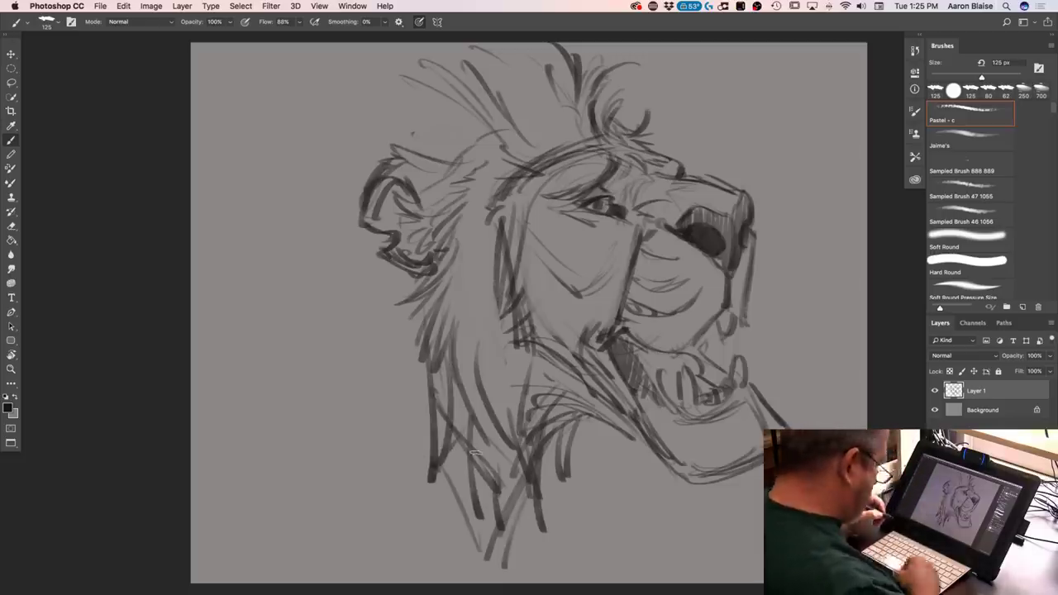
Scale the lion head down with Free Transform and reposition it toward the right side, leaving room for the mane
key(super+minus)
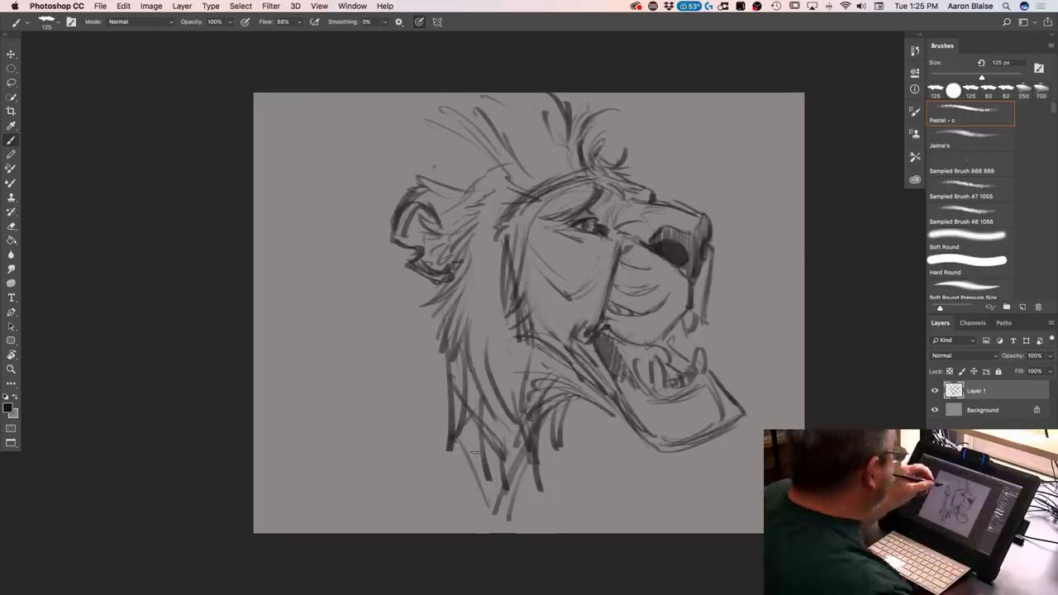
click(123, 10)
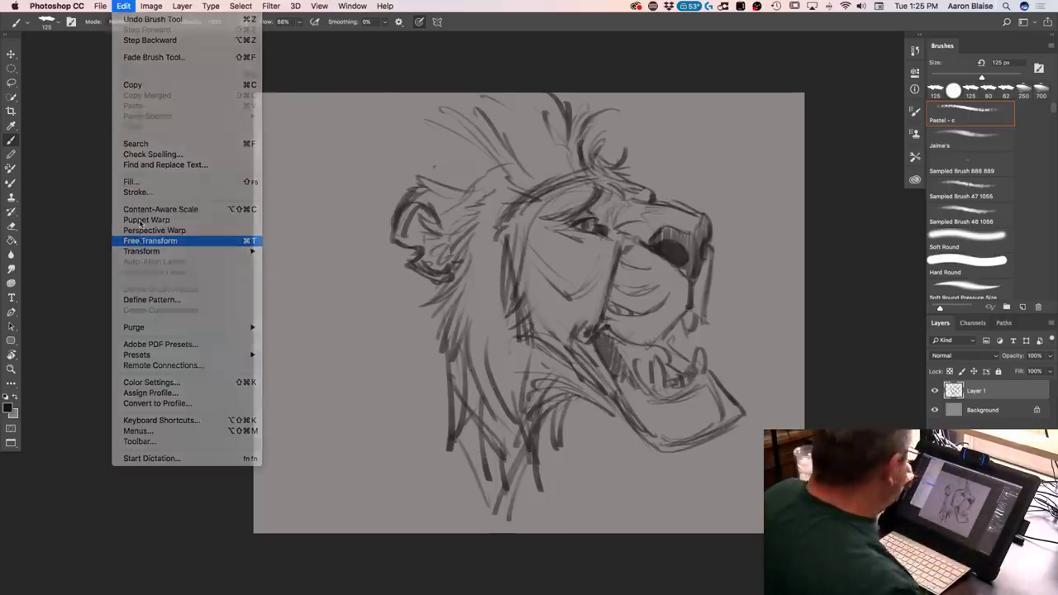
click(140, 241)
drag(386, 90, 456, 160)
drag(496, 255, 507, 214)
key(Return)
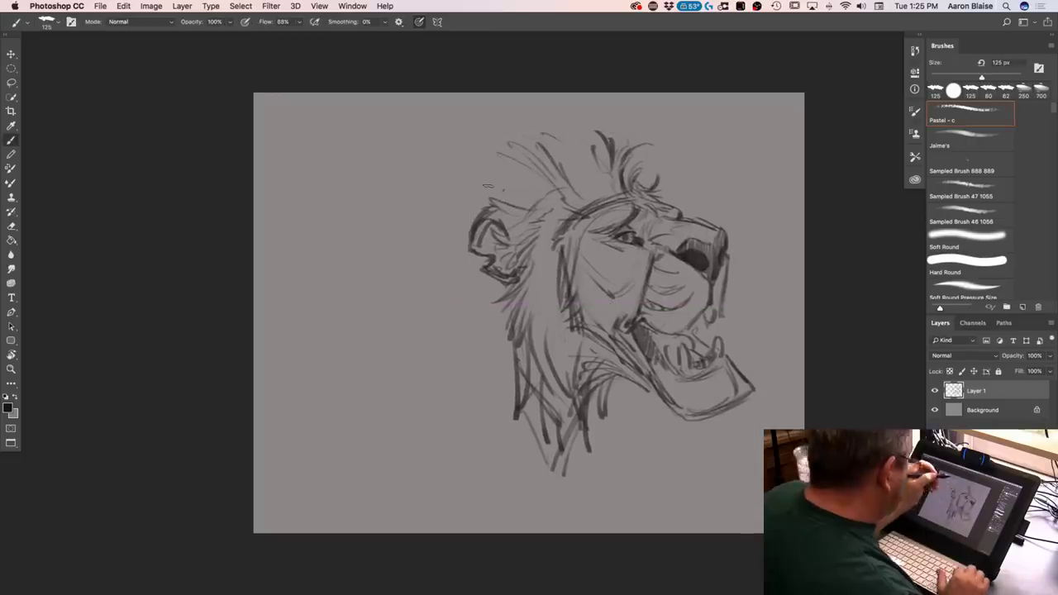
Brush taller mane tufts above the forehead and sweep loose strokes back from the crown
key(super+equal)
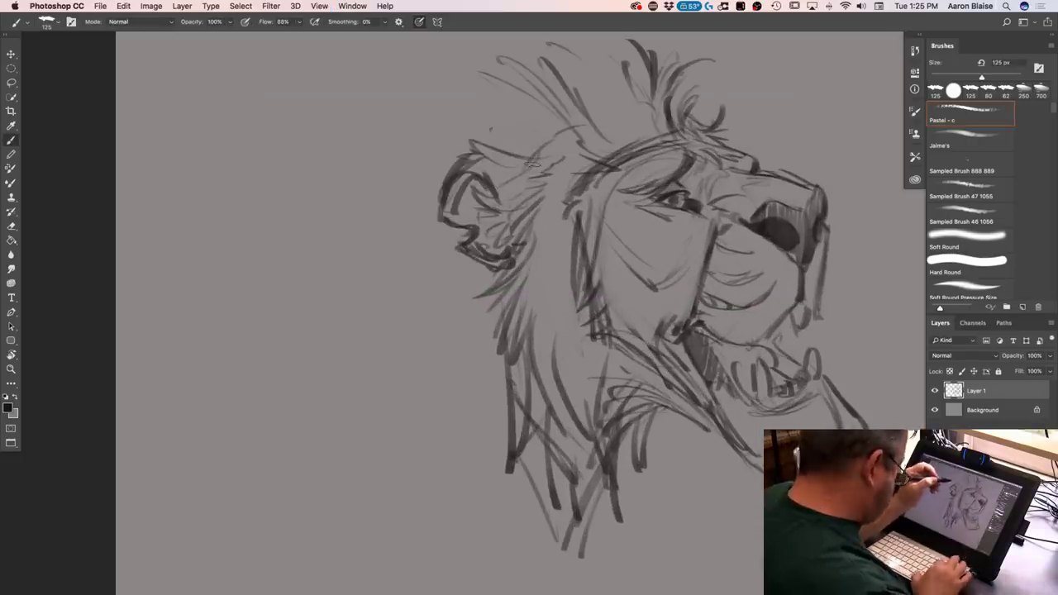
key(super+0)
drag(618, 96, 621, 152)
mouse_move(558, 68)
mouse_down()
mouse_move(614, 124)
mouse_move(605, 93)
mouse_up()
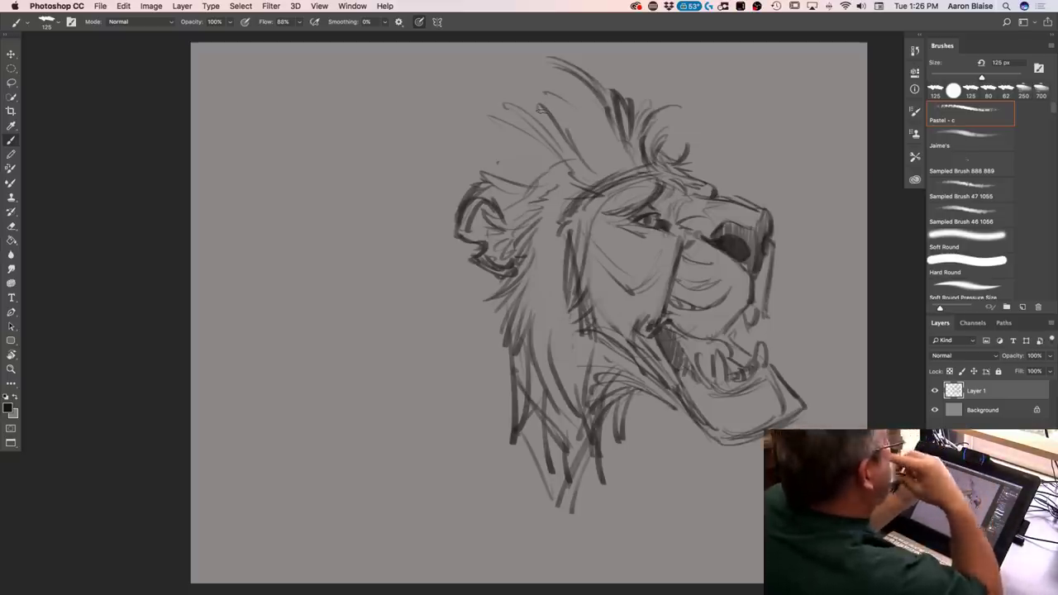
mouse_move(565, 98)
mouse_down()
mouse_move(527, 68)
mouse_move(479, 57)
mouse_up()
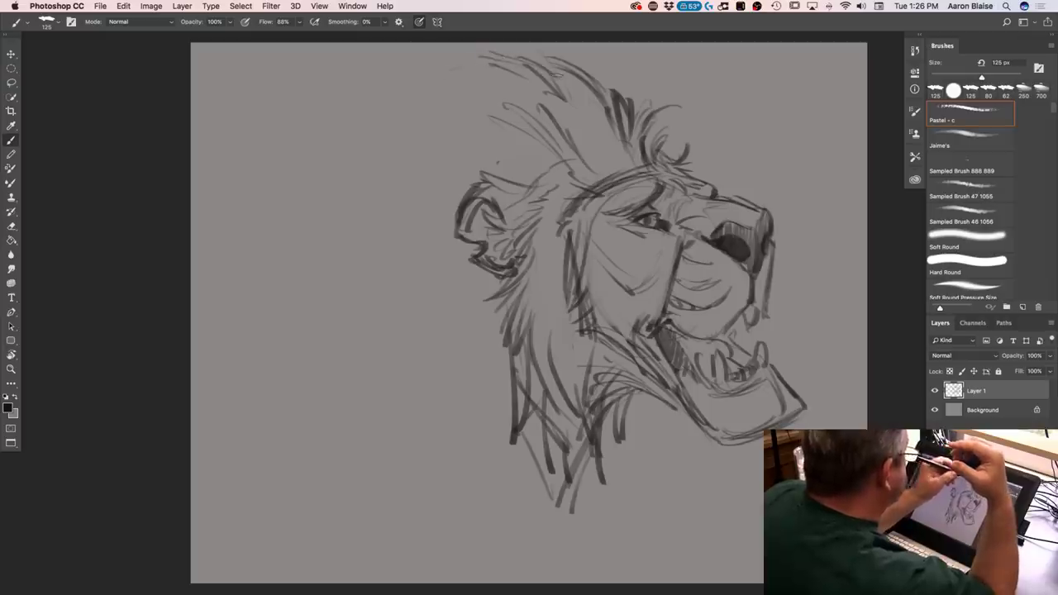
mouse_move(614, 86)
mouse_down()
mouse_move(610, 59)
mouse_move(646, 55)
mouse_move(561, 44)
mouse_up()
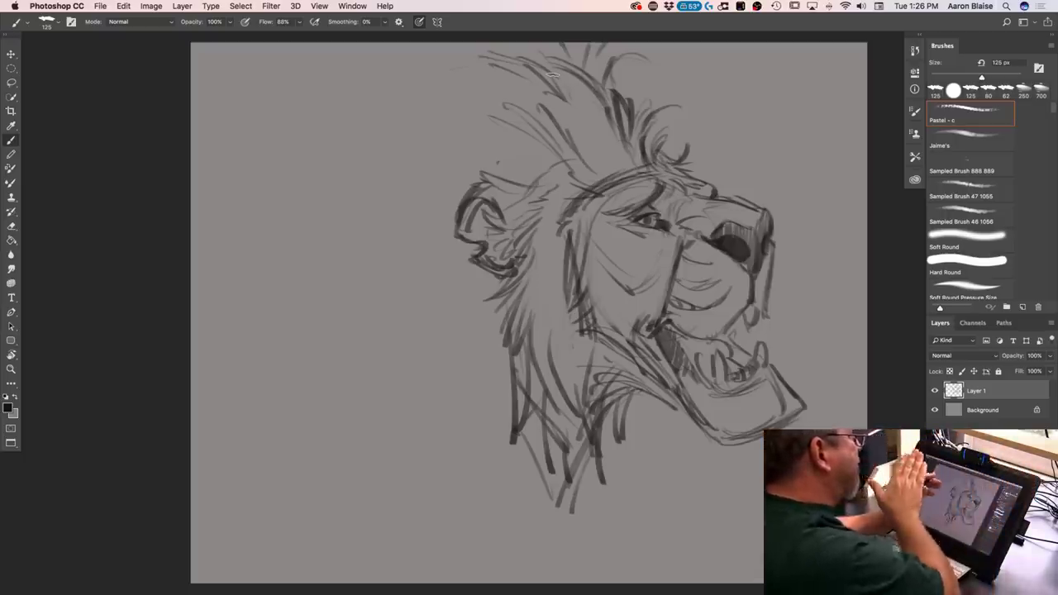
Sketch long mane strokes sweeping back from the crown and curving down behind the ear
mouse_move(552, 76)
mouse_down()
mouse_move(501, 52)
mouse_move(465, 54)
mouse_up()
drag(496, 93, 369, 147)
drag(486, 137, 378, 142)
mouse_move(451, 152)
mouse_down()
mouse_move(373, 235)
mouse_move(372, 256)
mouse_up()
drag(445, 177, 382, 258)
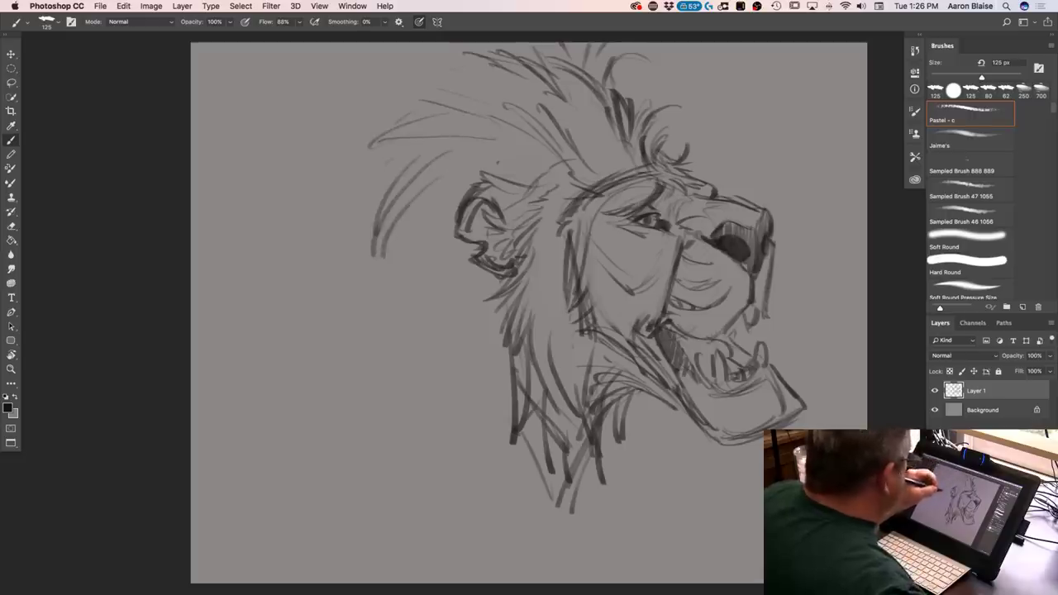
drag(434, 195, 377, 255)
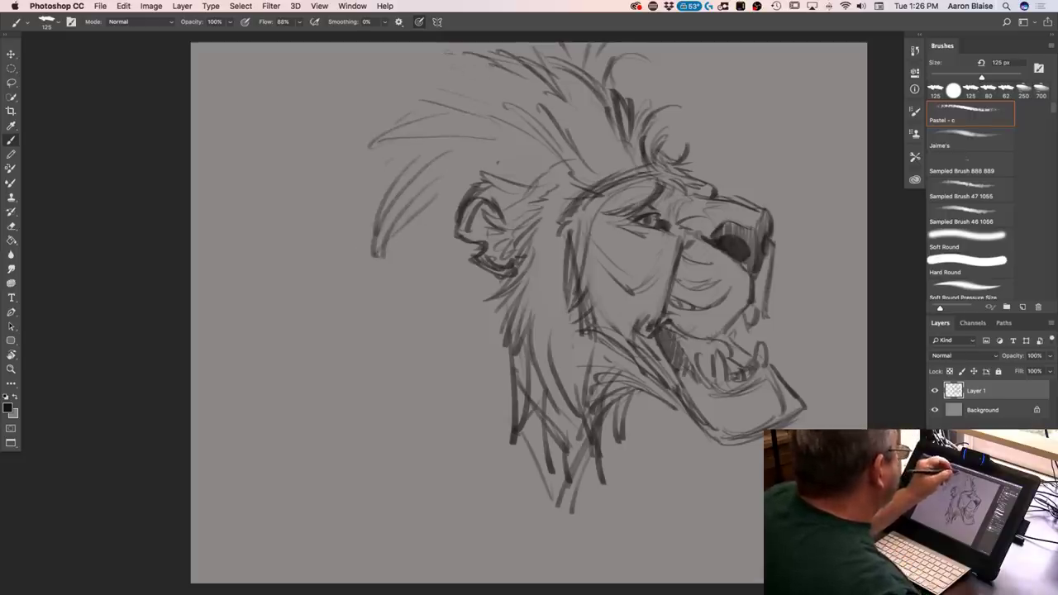
Outline the mane's outer arc from the crown to behind the ear, and hatch dark strokes into the forehead tuft
drag(425, 86, 374, 164)
drag(520, 65, 374, 162)
drag(554, 107, 491, 74)
drag(617, 135, 593, 109)
mouse_move(640, 87)
mouse_down()
mouse_move(624, 78)
mouse_move(671, 111)
mouse_move(636, 134)
mouse_move(667, 154)
mouse_move(683, 137)
mouse_move(683, 147)
mouse_up()
drag(646, 89, 659, 94)
drag(405, 93, 346, 183)
drag(339, 147, 309, 161)
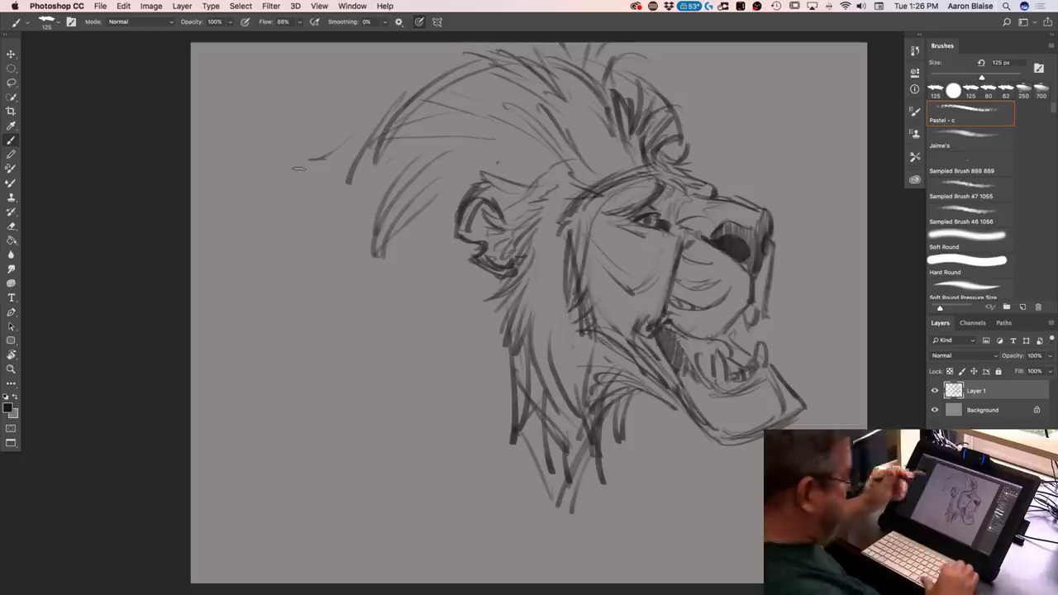
Enlarge the brush to 150 px and erase the mane's outer arc and the loose strokes around the forehead tuft
key(])
mouse_move(641, 70)
mouse_down()
mouse_move(674, 142)
mouse_move(588, 63)
mouse_up()
mouse_move(630, 109)
mouse_down()
mouse_move(562, 71)
mouse_move(468, 69)
mouse_move(397, 103)
mouse_move(347, 183)
mouse_up()
drag(525, 66, 466, 53)
mouse_move(602, 94)
mouse_down()
mouse_move(554, 89)
mouse_move(539, 115)
mouse_up()
Darken a lower tooth, and with a 100 px brush redraw the eye with a round iris, dark pupil and heavier lids
drag(714, 352, 721, 368)
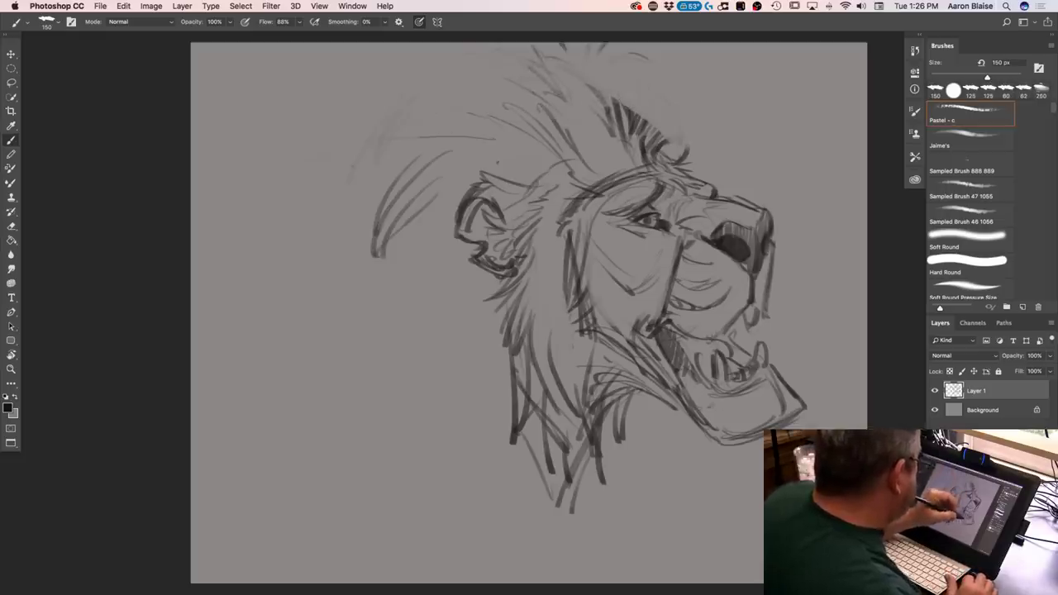
key(bracketleft)
key(bracketleft)
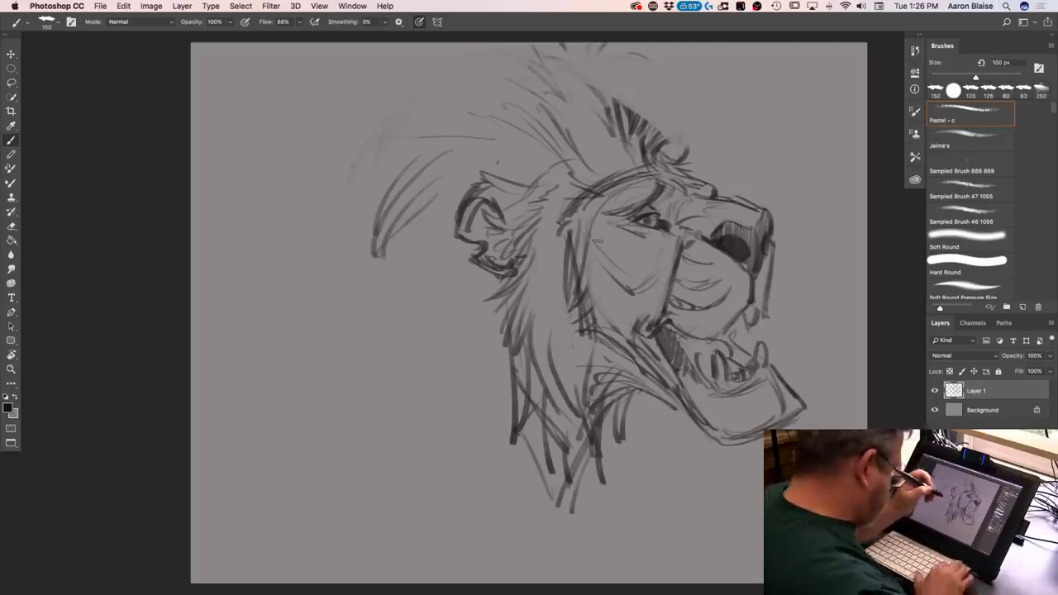
key(super+equal)
key(super+equal)
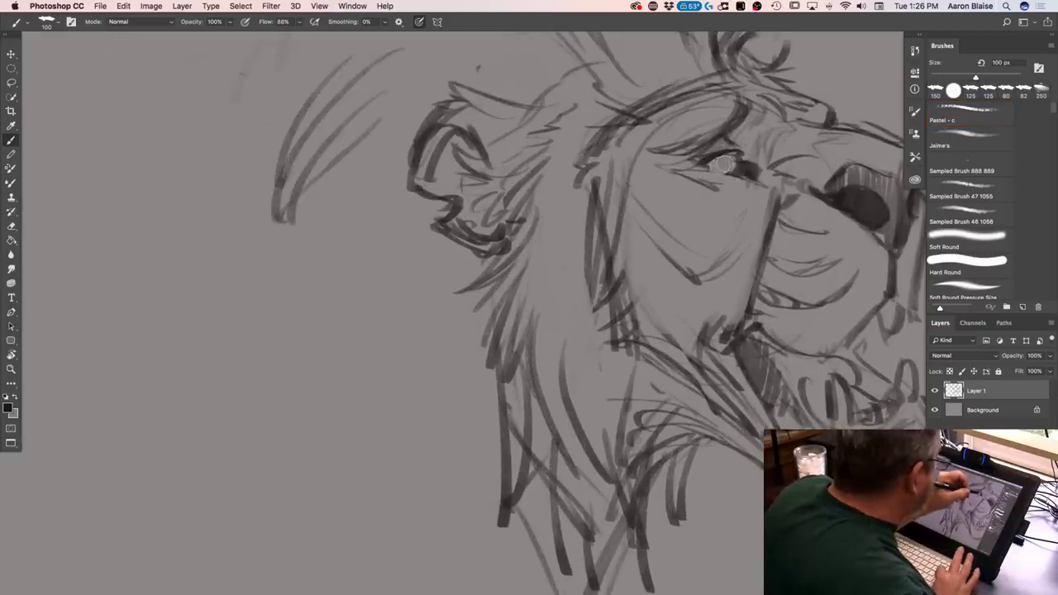
mouse_move(735, 173)
mouse_down()
mouse_move(705, 166)
mouse_move(723, 150)
mouse_move(709, 154)
mouse_move(739, 152)
mouse_move(705, 154)
mouse_move(699, 166)
mouse_move(714, 151)
mouse_move(739, 152)
mouse_move(700, 158)
mouse_move(730, 172)
mouse_move(732, 148)
mouse_move(743, 169)
mouse_move(728, 141)
mouse_move(741, 173)
mouse_move(701, 169)
mouse_move(737, 175)
mouse_move(706, 168)
mouse_move(725, 138)
mouse_move(749, 174)
mouse_move(720, 134)
mouse_move(739, 131)
mouse_move(688, 159)
mouse_up()
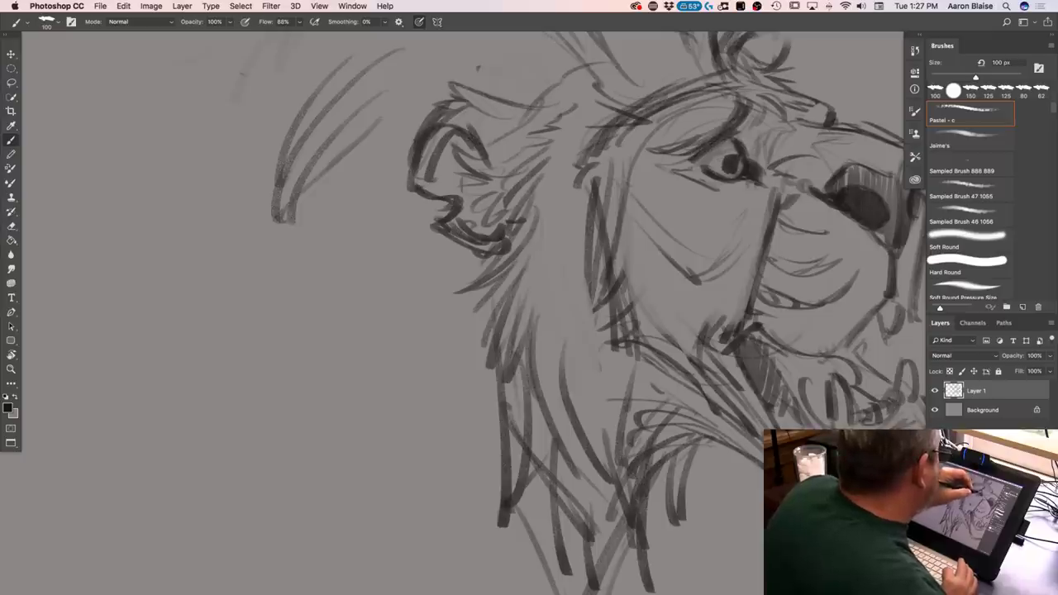
drag(701, 154, 738, 125)
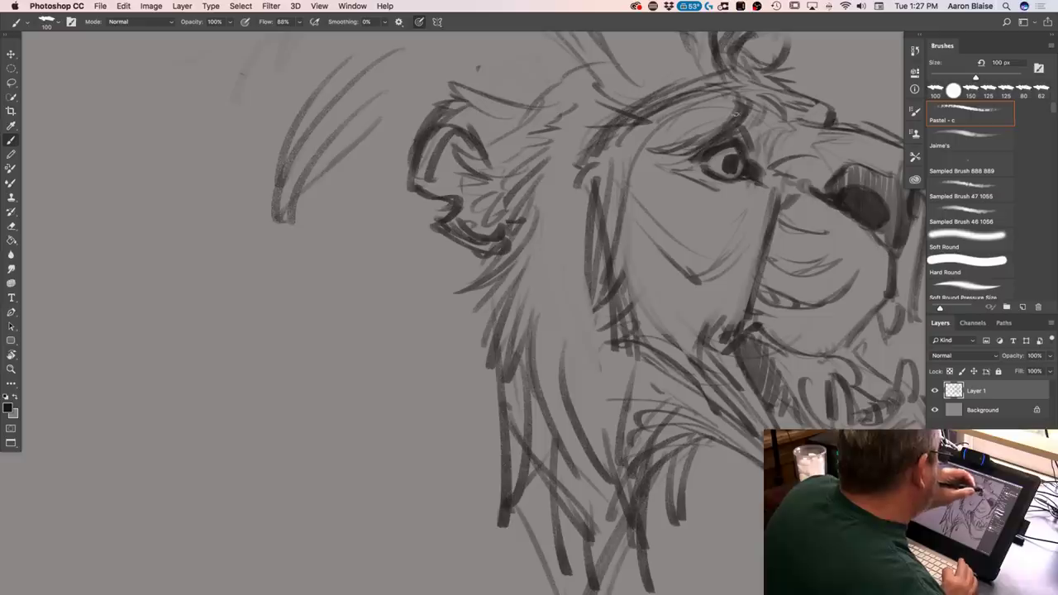
key(super+minus)
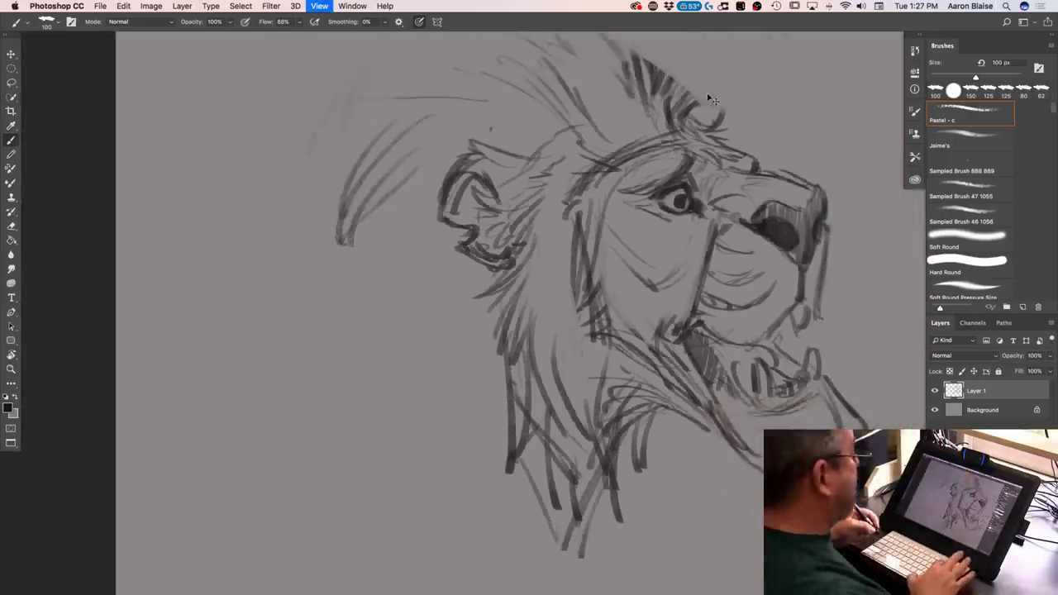
key(super+minus)
key(super+equal)
key(super+equal)
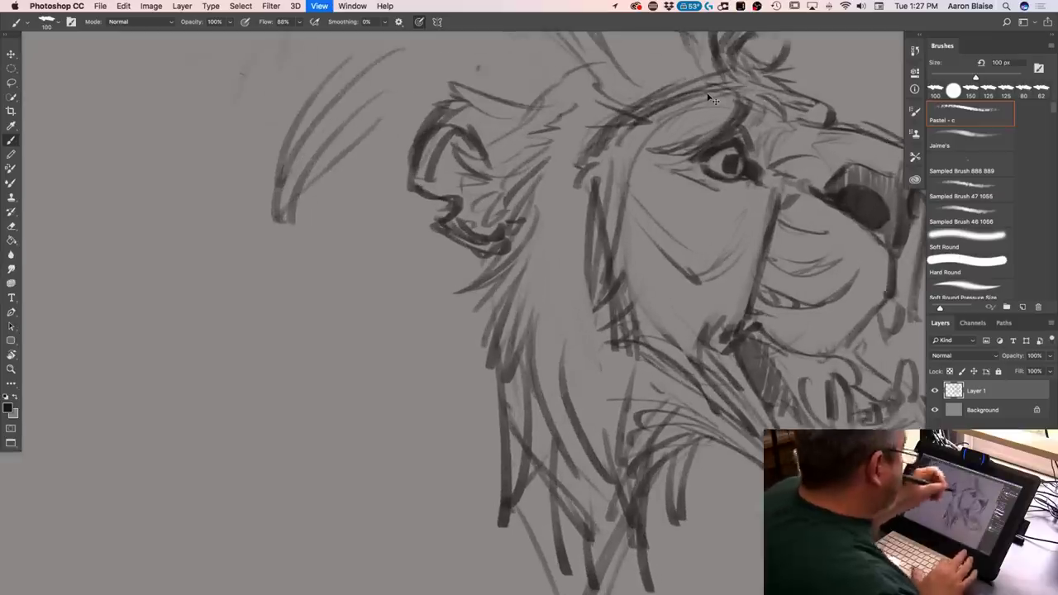
Erase the eye's pupil, then redraw a smaller pupil and refine the iris and lower lid with a 50 px brush
mouse_move(724, 164)
mouse_down()
mouse_move(736, 164)
mouse_move(723, 170)
mouse_up()
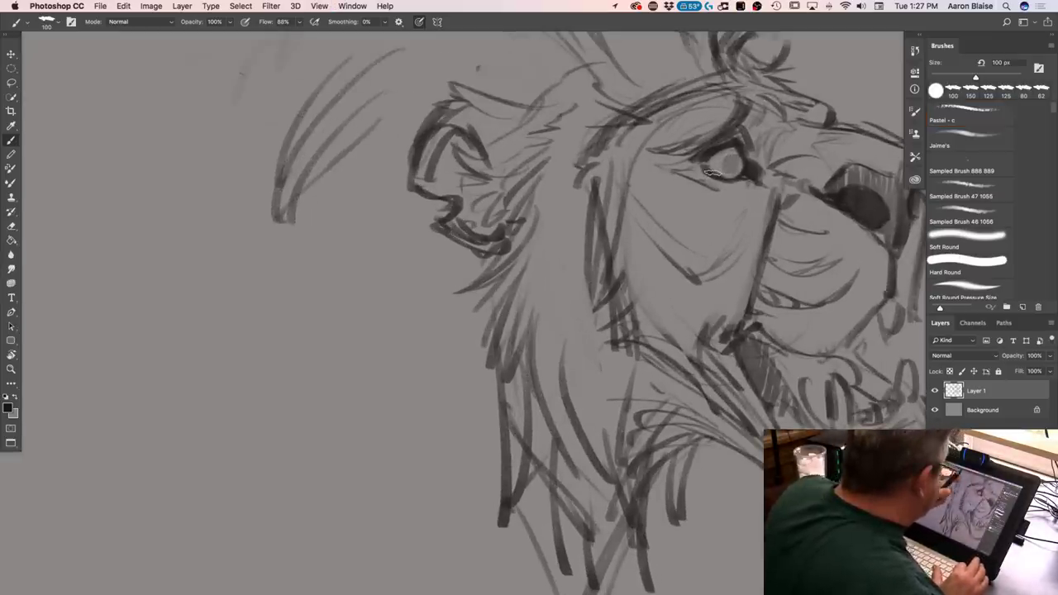
key(bracketleft)
key(bracketleft)
key(bracketleft)
key(bracketleft)
key(bracketleft)
drag(731, 165, 736, 160)
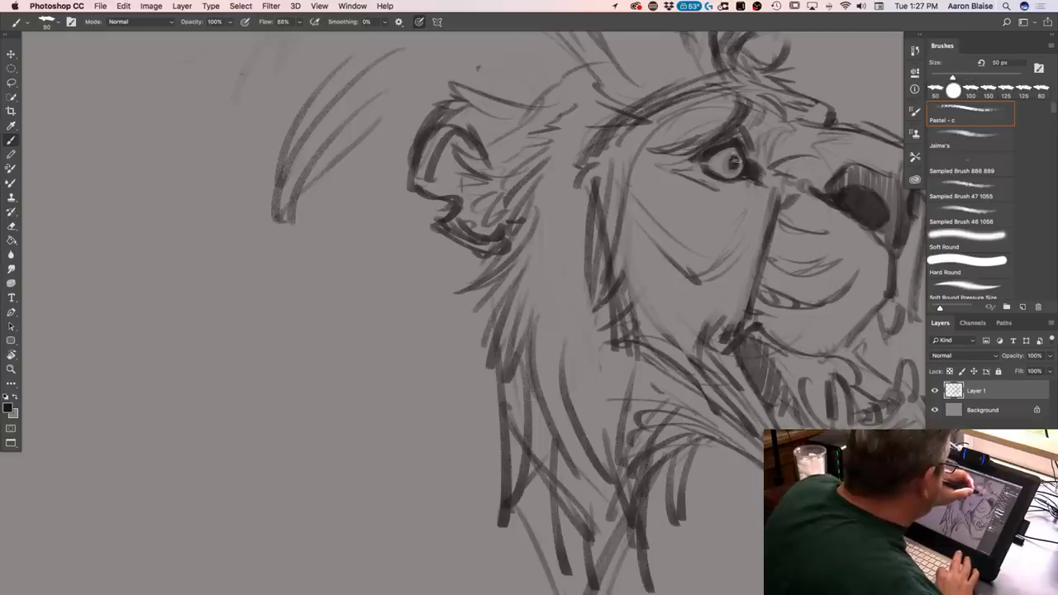
drag(742, 157, 721, 177)
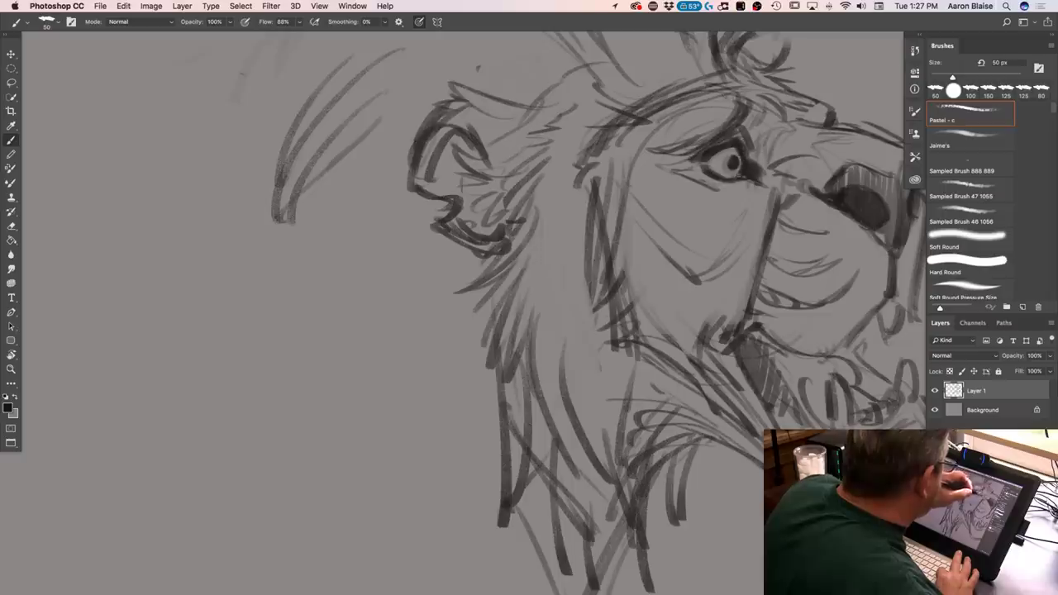
drag(749, 199, 691, 172)
Undo the last few strokes around the eye and darken the brow line above it with a 70 px brush
key(bracketright)
key(super+alt+z)
key(super+alt+z)
key(super+alt+z)
key(super+alt+z)
key(super+alt+z)
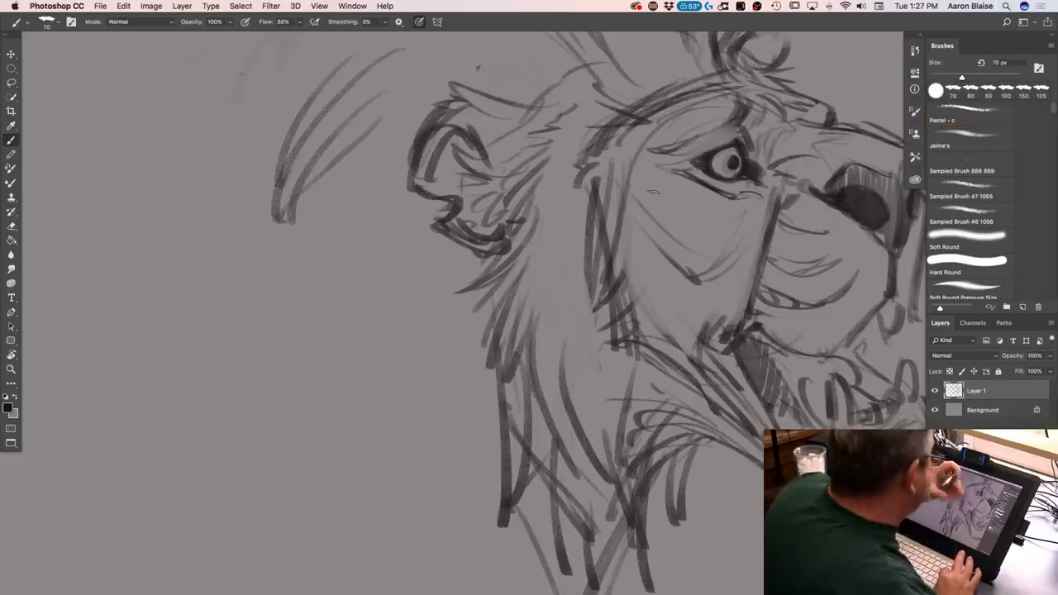
drag(734, 138, 699, 154)
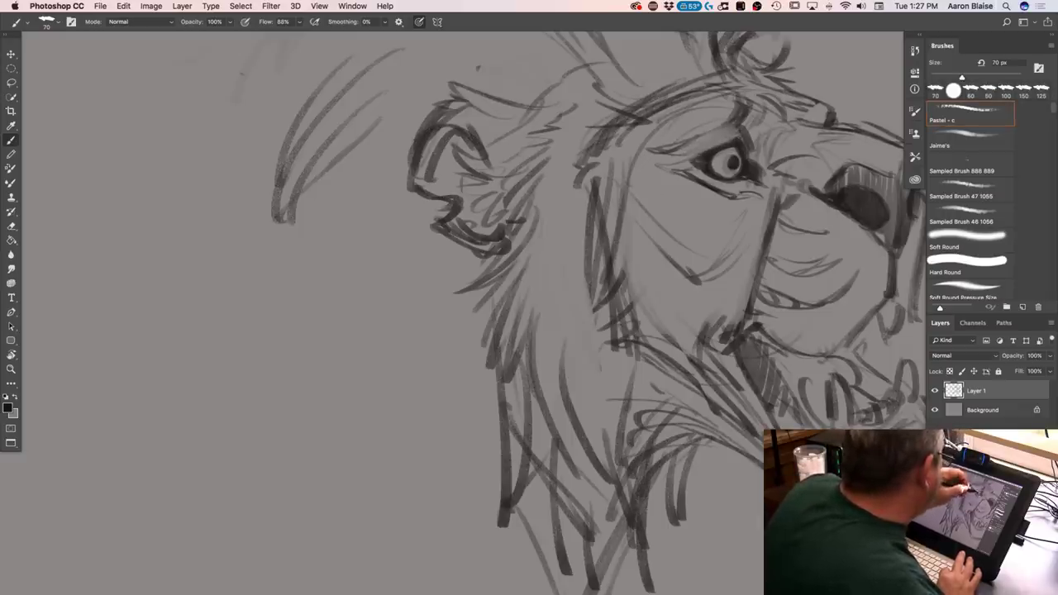
mouse_move(746, 102)
mouse_down()
mouse_move(699, 142)
mouse_move(661, 152)
mouse_move(730, 116)
mouse_up()
drag(700, 148, 726, 134)
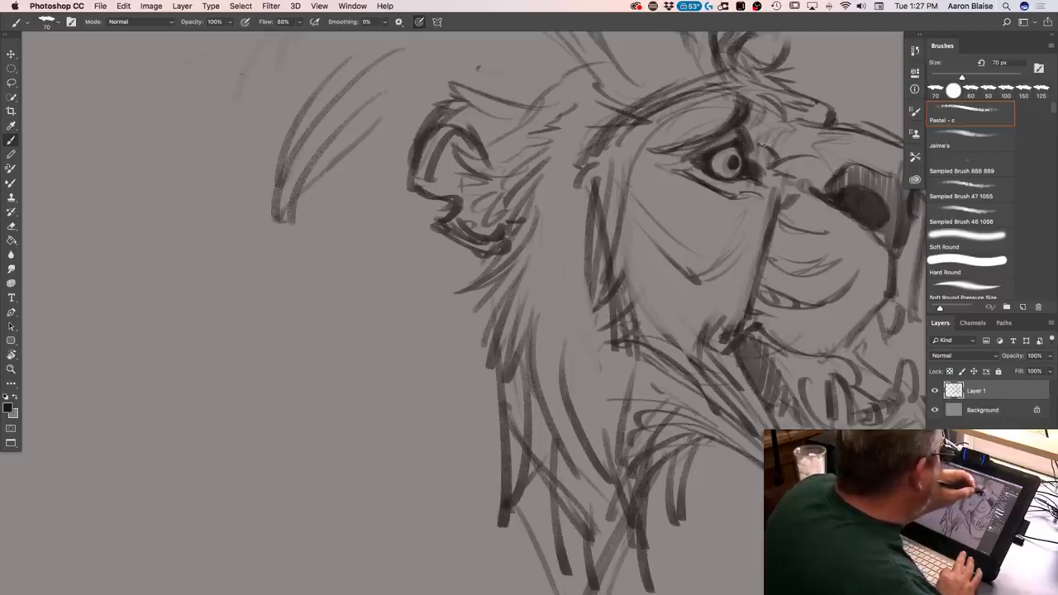
Darken the contour where the brow meets the bridge of the muzzle
key(super+0)
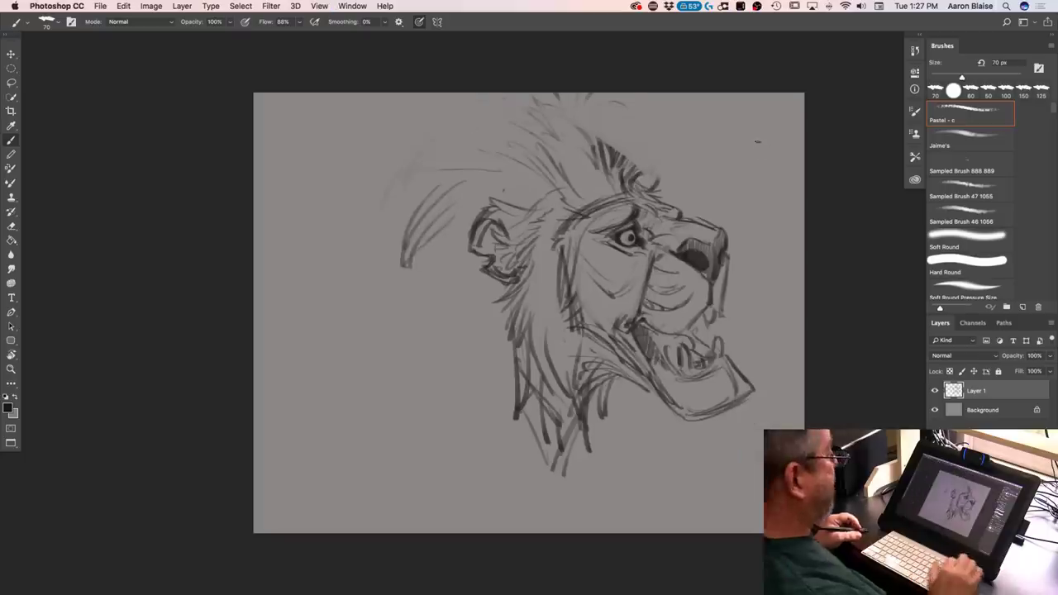
key(super+plus)
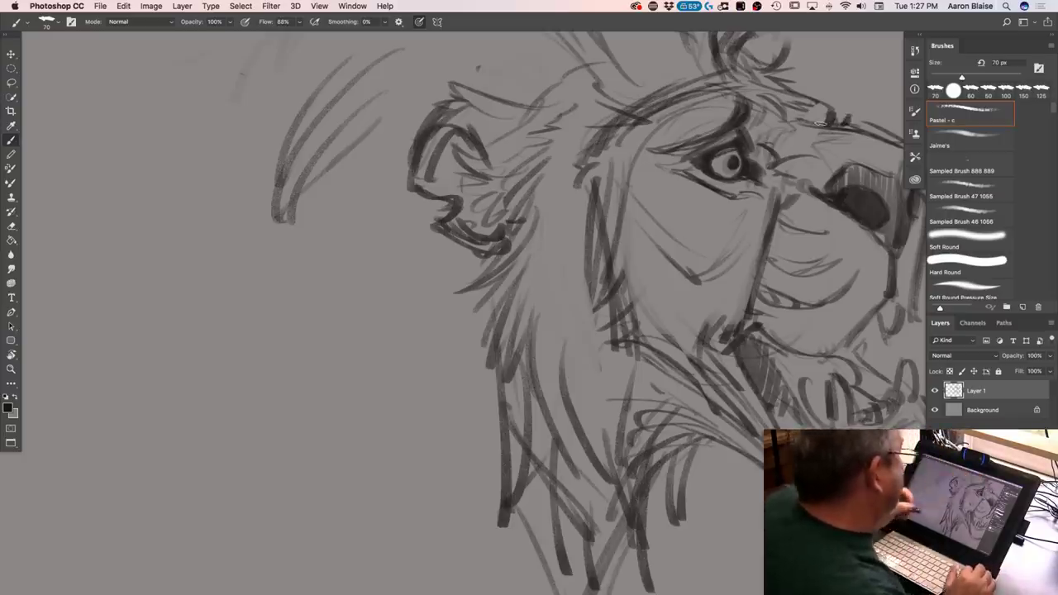
mouse_move(795, 103)
mouse_down()
mouse_move(817, 120)
mouse_move(767, 130)
mouse_move(798, 106)
mouse_up()
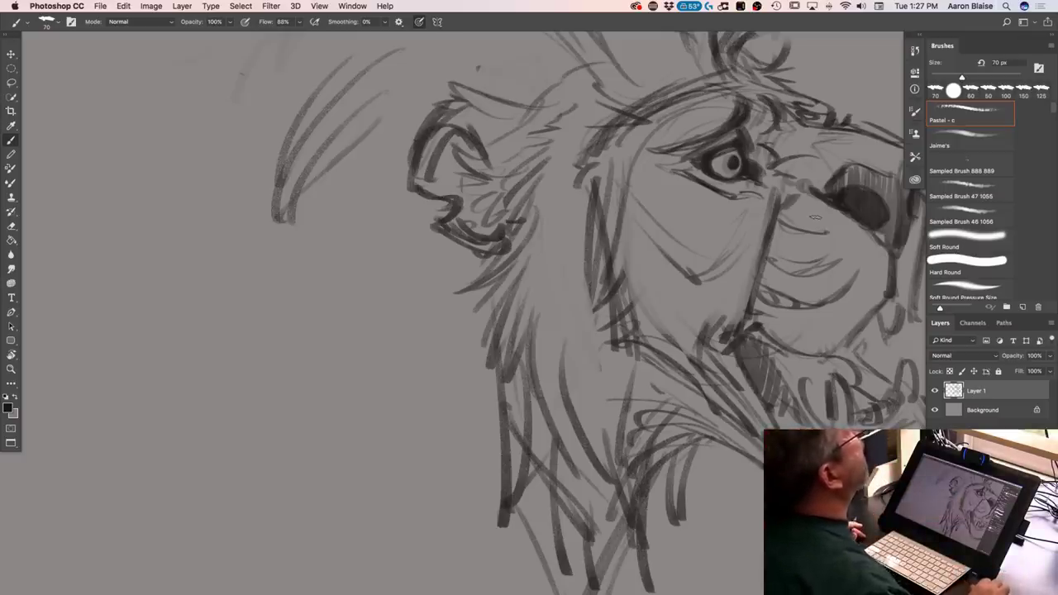
Reinforce the nose outline, the muzzle line below the eye and the front edge of the upper lip
key(super+minus)
key(super+minus)
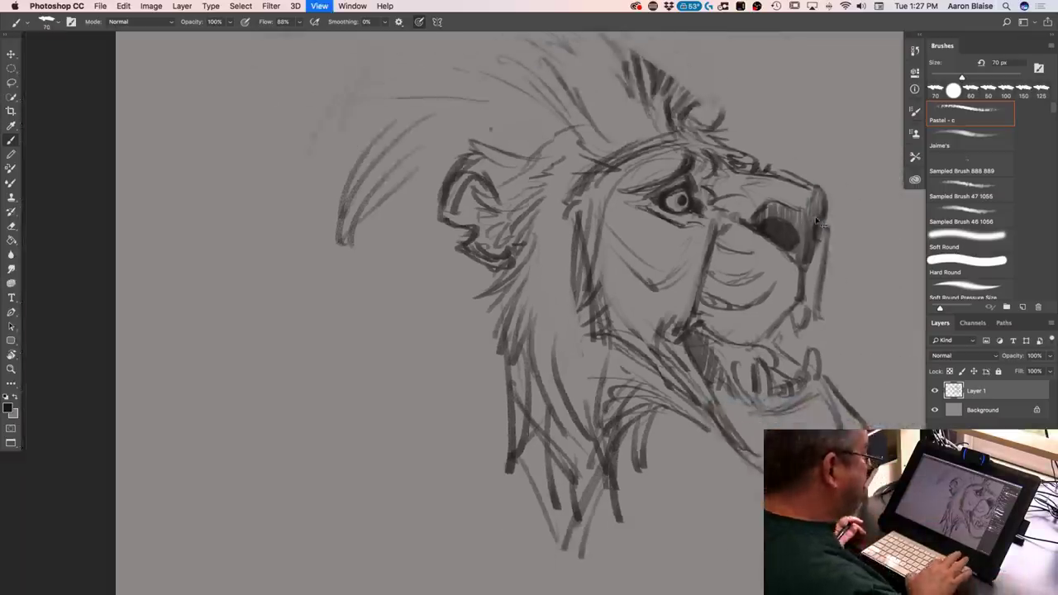
key(super+plus)
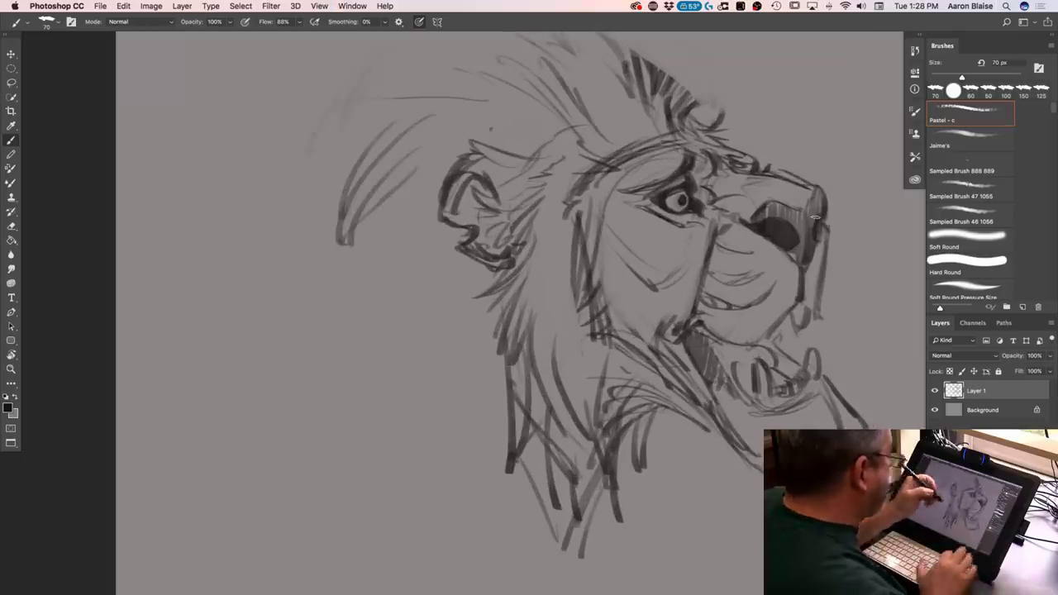
mouse_move(772, 178)
mouse_down()
mouse_move(812, 189)
mouse_move(827, 220)
mouse_move(805, 198)
mouse_move(808, 217)
mouse_move(764, 210)
mouse_move(807, 225)
mouse_move(800, 259)
mouse_move(801, 243)
mouse_move(744, 217)
mouse_up()
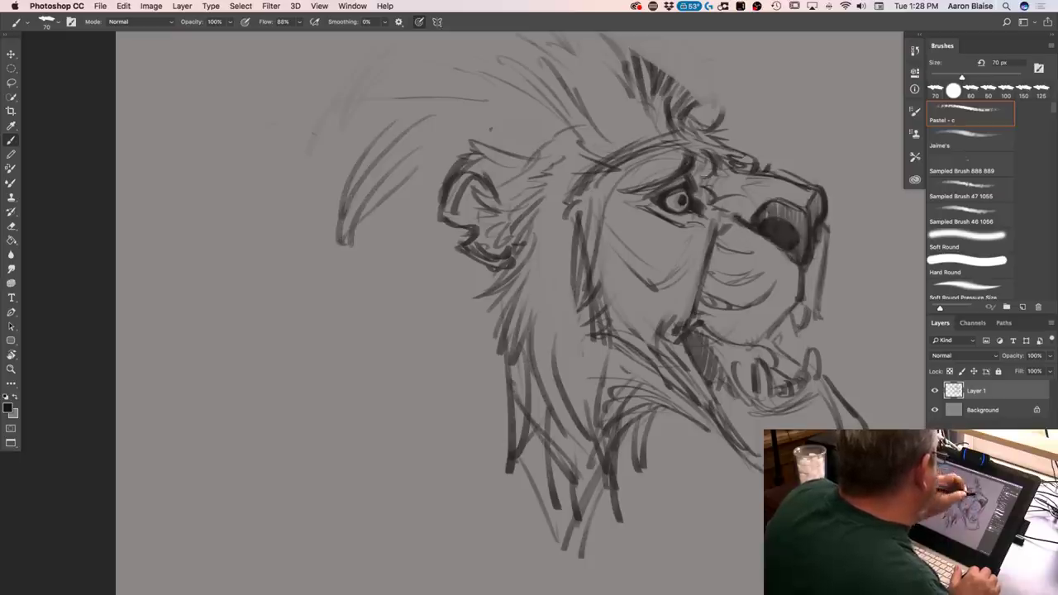
drag(711, 205, 738, 214)
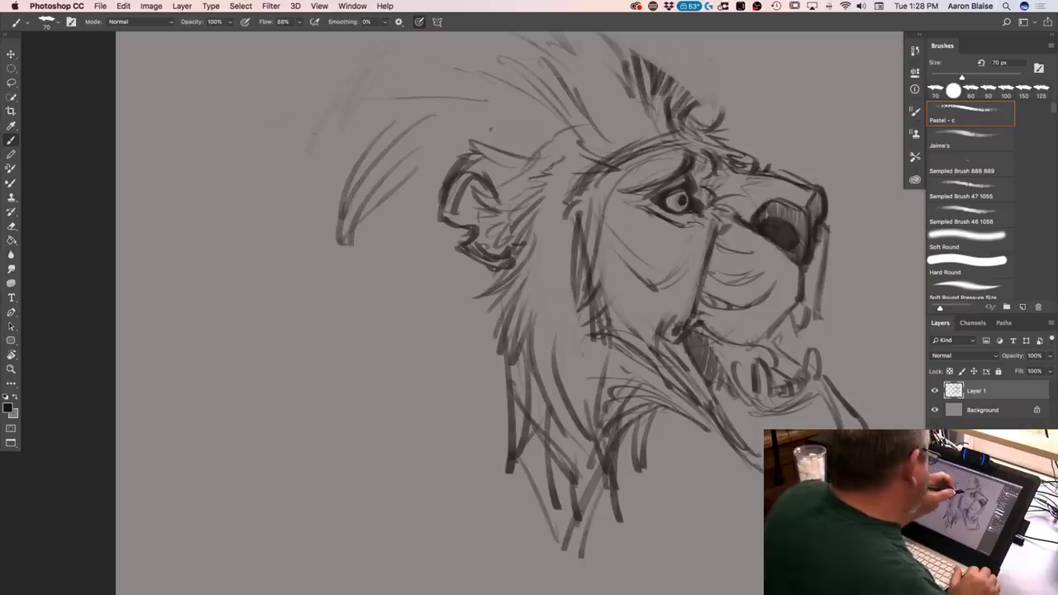
drag(826, 226, 815, 318)
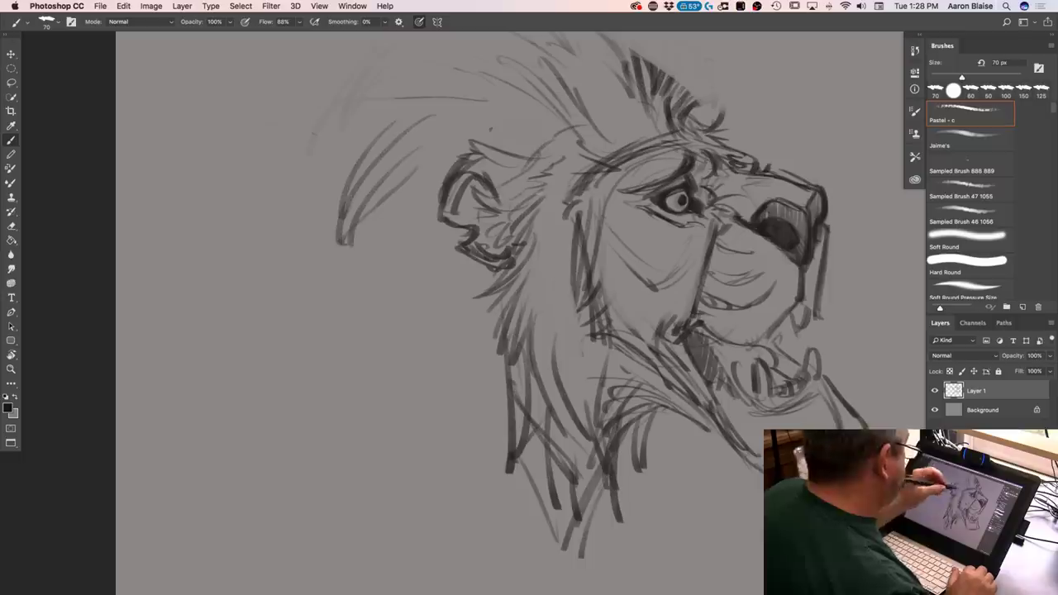
Erase the heavy hatching in the forehead tuft and redraw the tuft with loose strokes curving up and forward
mouse_move(659, 76)
mouse_down()
mouse_move(686, 104)
mouse_move(668, 76)
mouse_move(638, 75)
mouse_up()
mouse_move(688, 116)
mouse_down()
mouse_move(748, 88)
mouse_move(765, 111)
mouse_move(740, 81)
mouse_up()
drag(716, 61, 753, 63)
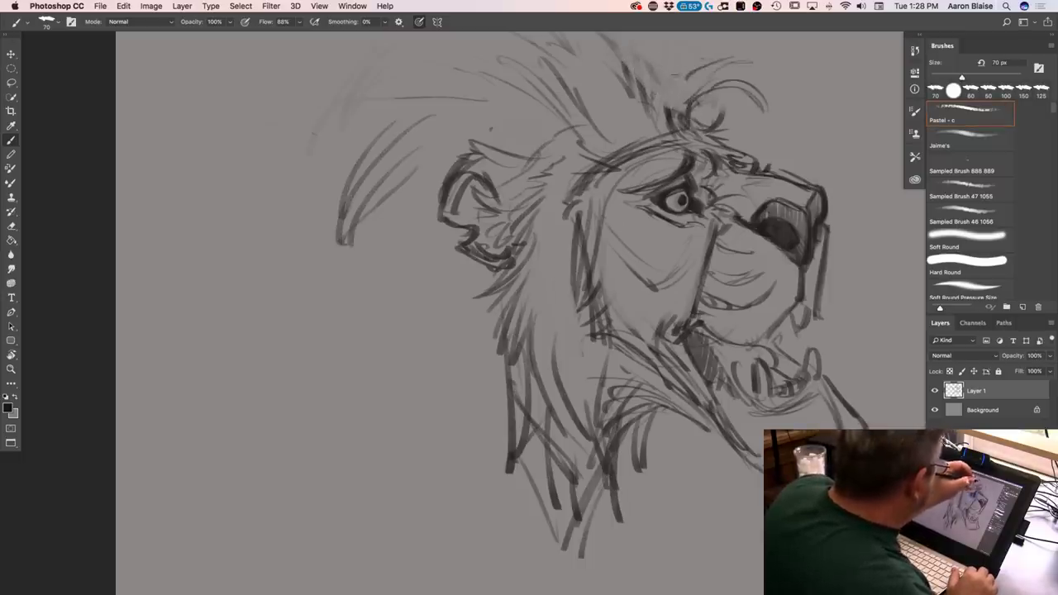
mouse_move(669, 33)
mouse_down()
mouse_move(671, 73)
mouse_move(655, 71)
mouse_up()
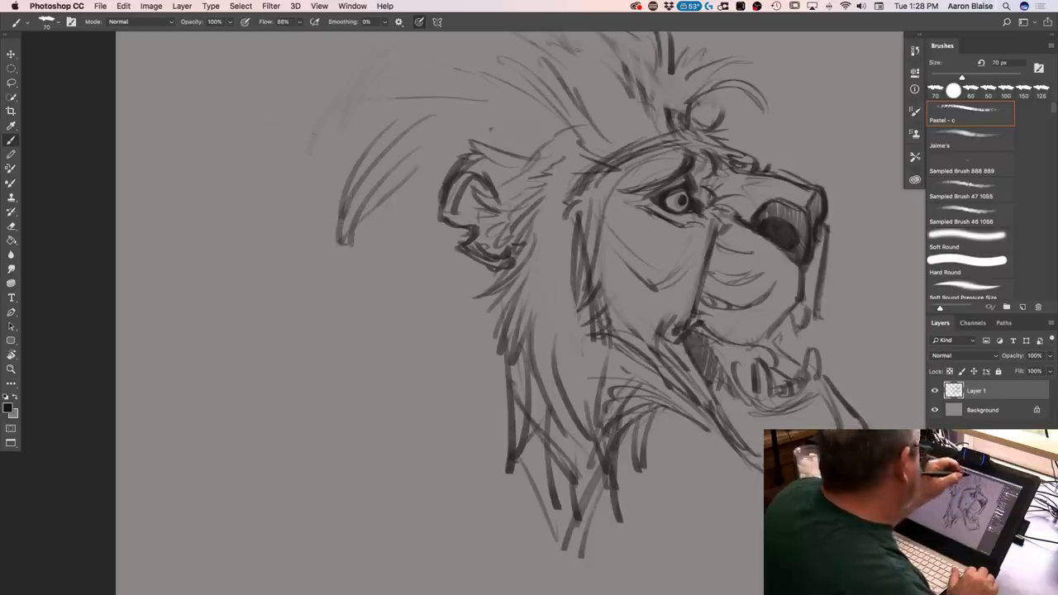
drag(609, 35, 640, 95)
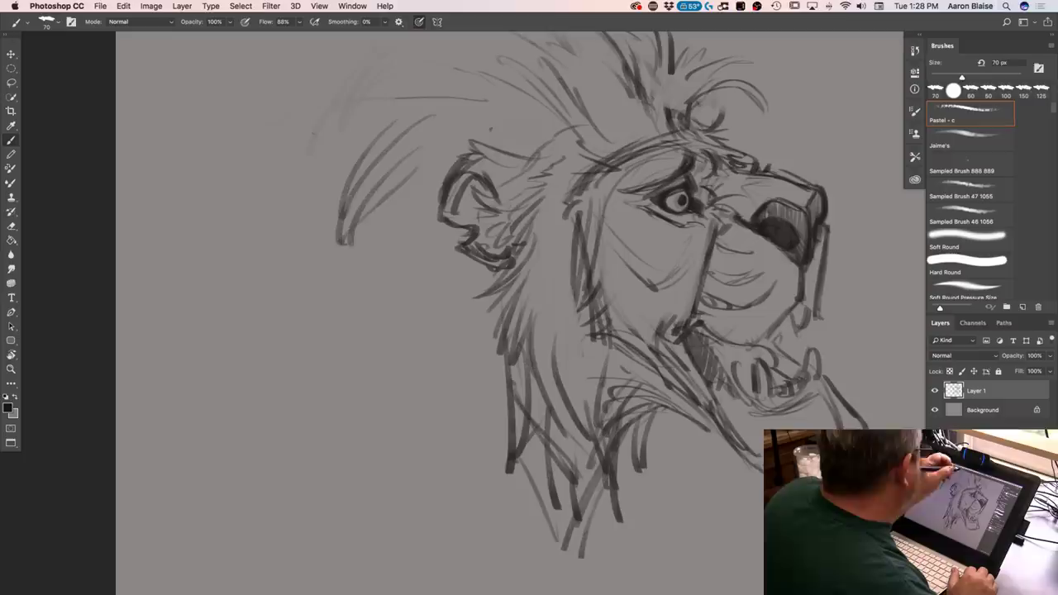
Sketch the mane's outer contour sweeping back from the crown, with flicked tips and long locks falling behind the ear
mouse_move(453, 48)
mouse_down()
mouse_move(379, 51)
mouse_move(336, 97)
mouse_move(315, 154)
mouse_move(252, 177)
mouse_up()
mouse_move(324, 151)
mouse_down()
mouse_move(282, 173)
mouse_move(289, 198)
mouse_move(269, 285)
mouse_up()
drag(335, 172, 277, 318)
drag(285, 247, 298, 404)
drag(271, 293, 291, 407)
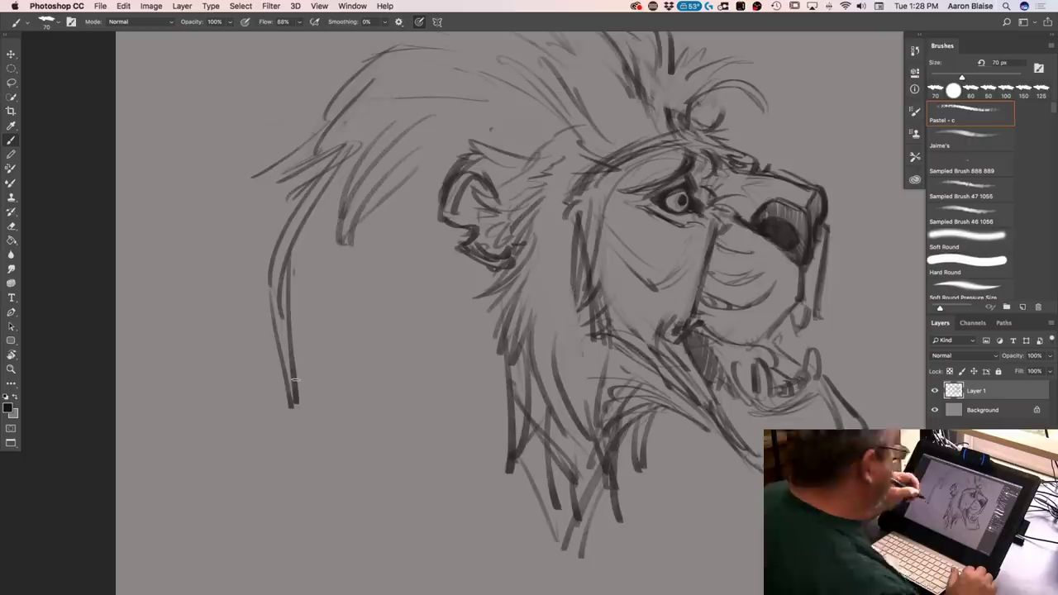
mouse_move(318, 147)
mouse_down()
mouse_move(228, 198)
mouse_move(209, 189)
mouse_up()
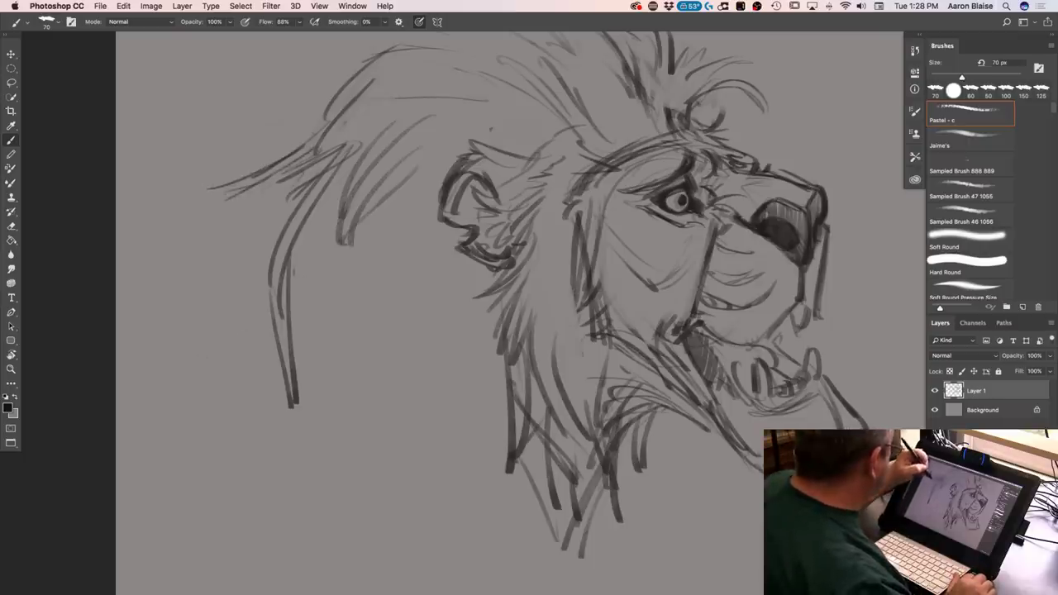
drag(326, 142, 180, 172)
mouse_move(273, 169)
mouse_down()
mouse_move(177, 188)
mouse_move(170, 203)
mouse_up()
mouse_move(225, 208)
mouse_down()
mouse_move(166, 248)
mouse_move(161, 278)
mouse_up()
Add hanging mane strokes behind and below the ear, down toward the base of the neck
mouse_move(534, 496)
mouse_down()
mouse_move(498, 572)
mouse_move(531, 536)
mouse_up()
drag(488, 364, 495, 473)
drag(473, 302, 496, 496)
drag(475, 403, 488, 511)
drag(465, 380, 473, 461)
drag(468, 331, 446, 392)
drag(451, 287, 442, 329)
drag(443, 307, 427, 397)
drag(420, 339, 410, 371)
drag(421, 311, 391, 336)
drag(416, 332, 405, 357)
drag(548, 504, 536, 542)
drag(624, 501, 637, 529)
drag(625, 481, 646, 570)
drag(619, 491, 638, 594)
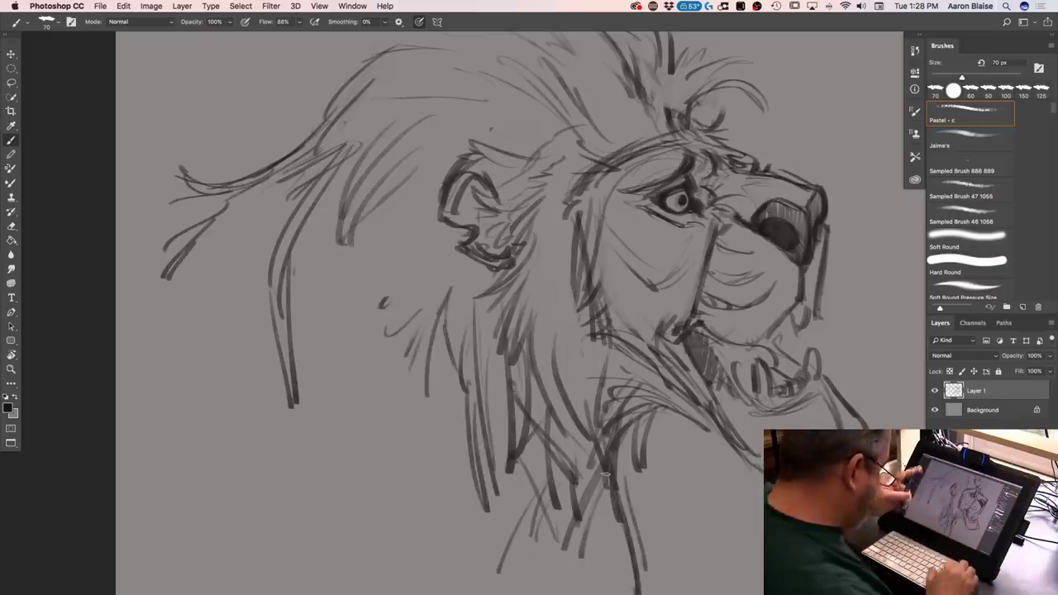
key(super+minus)
drag(603, 486, 590, 432)
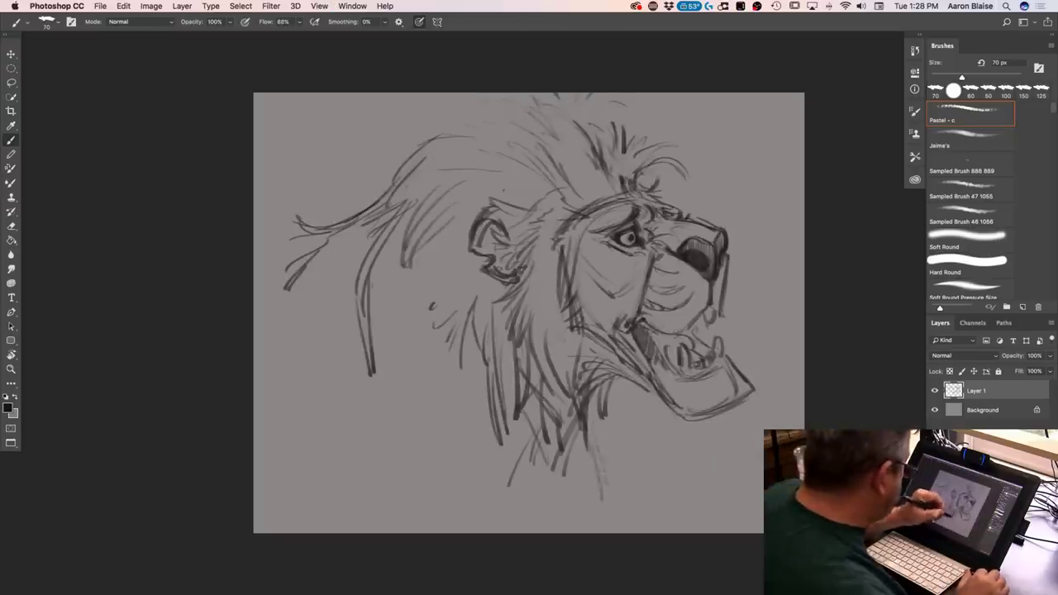
key(alt+super+z)
key(alt+super+z)
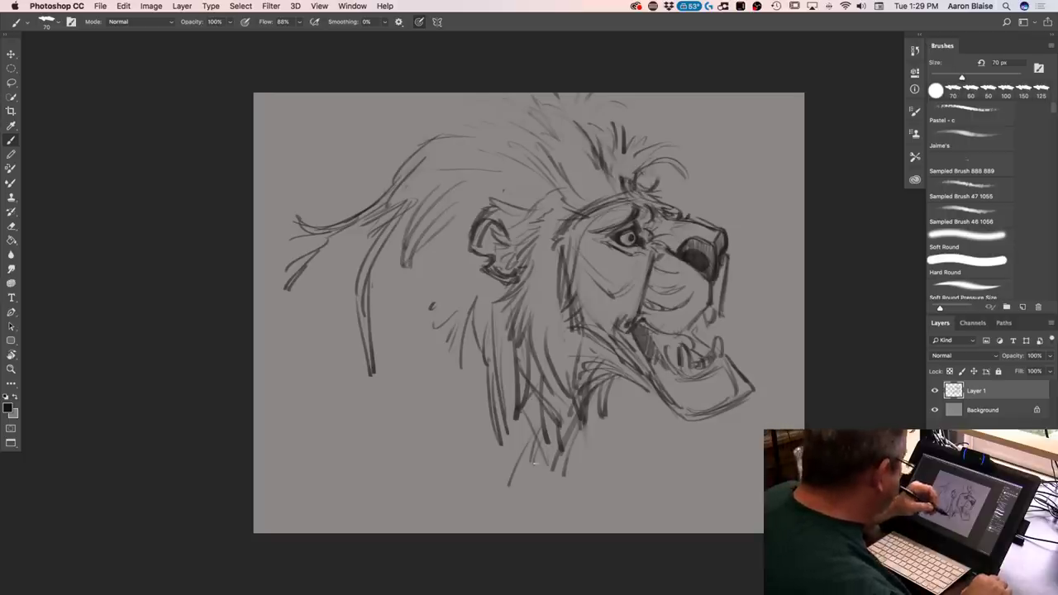
Draw long chest lines down to the canvas's lower edge, and add mane tufts along the crown and forehead
click(547, 440)
drag(546, 446, 524, 534)
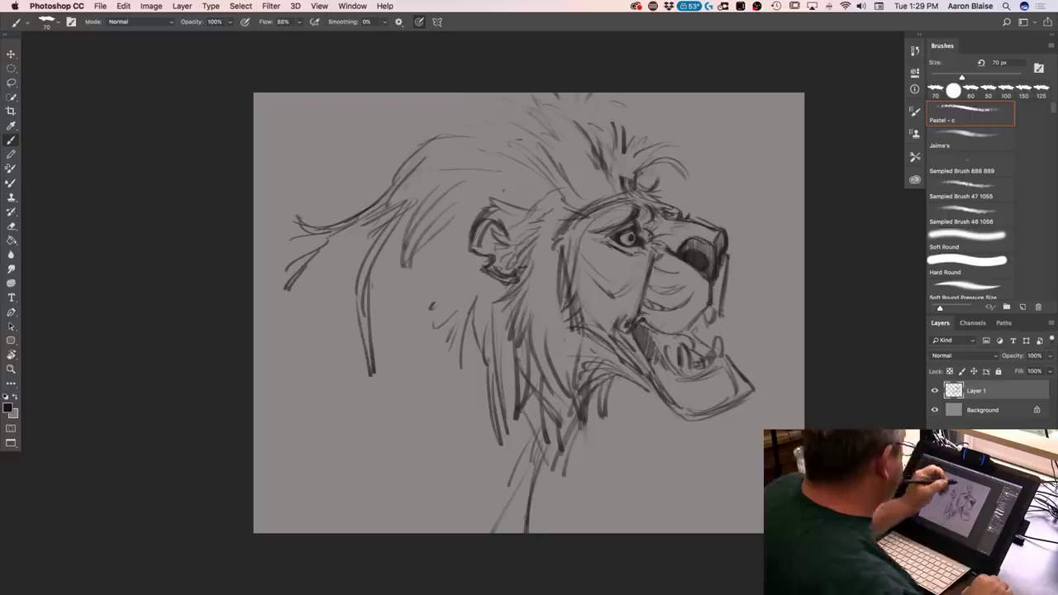
drag(421, 159, 470, 136)
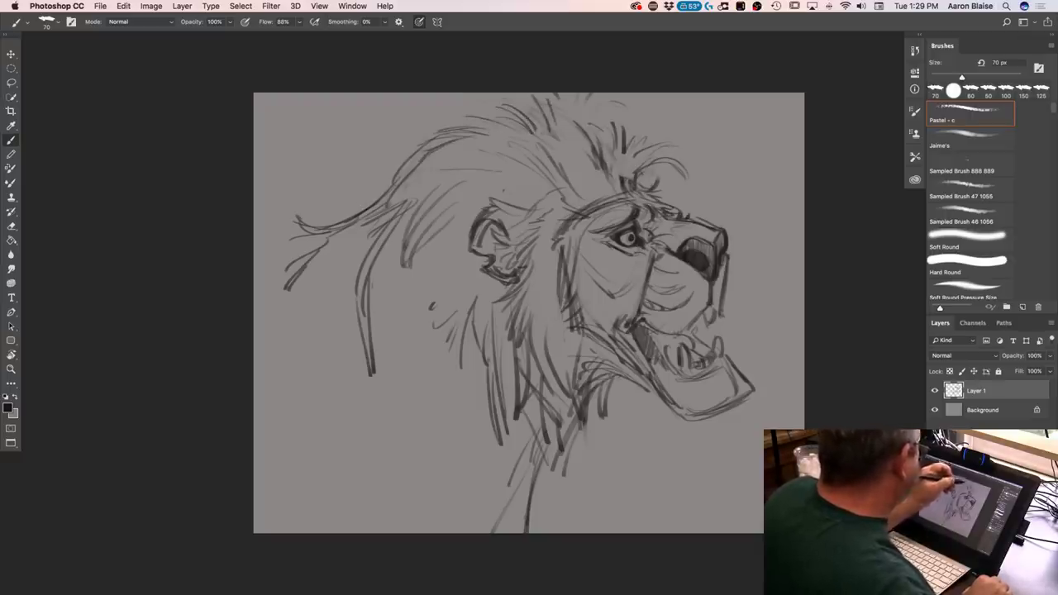
drag(548, 100, 604, 157)
drag(622, 101, 632, 132)
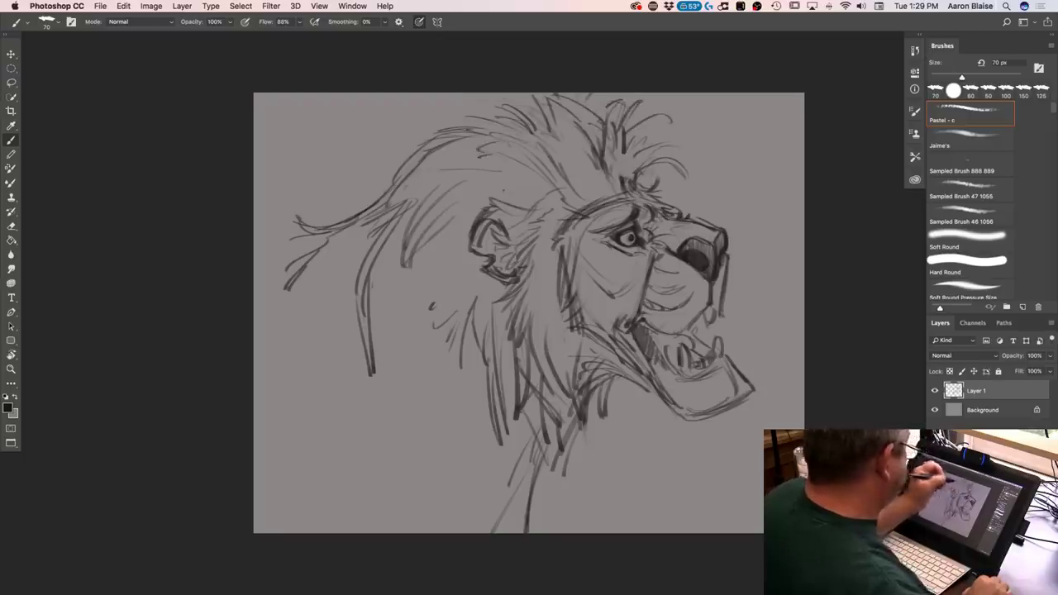
Outline the back and lower edge of the mane with long overlapping locks curving down toward the chest
mouse_move(370, 226)
mouse_down()
mouse_move(324, 317)
mouse_move(322, 298)
mouse_move(311, 314)
mouse_move(310, 374)
mouse_move(350, 435)
mouse_up()
drag(347, 364, 383, 473)
drag(379, 413, 413, 478)
drag(410, 430, 447, 494)
drag(418, 450, 468, 496)
drag(533, 435, 498, 517)
drag(485, 451, 468, 518)
drag(456, 430, 453, 521)
drag(368, 441, 423, 493)
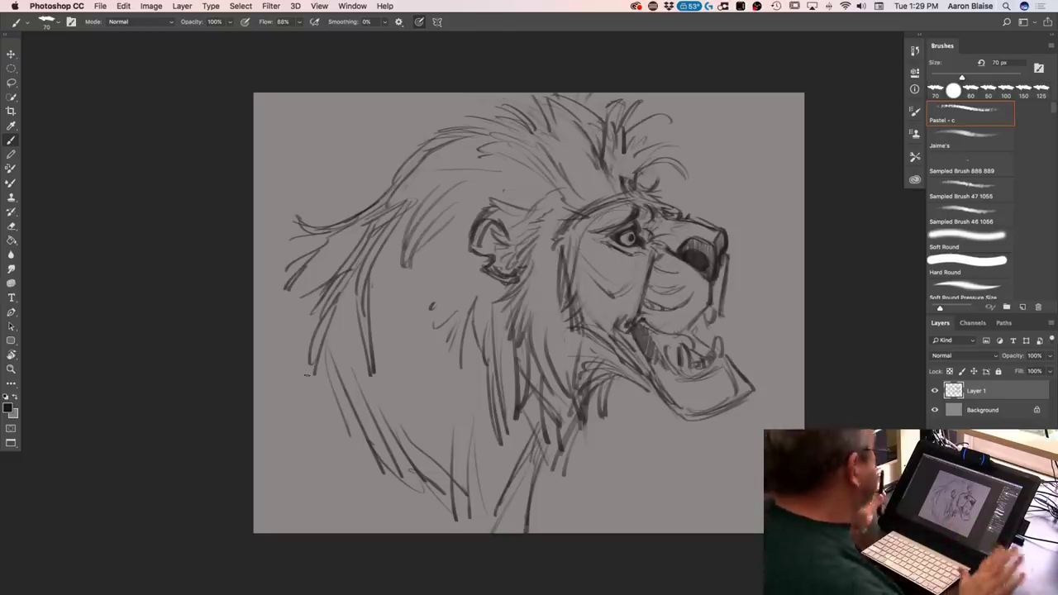
drag(318, 354, 344, 438)
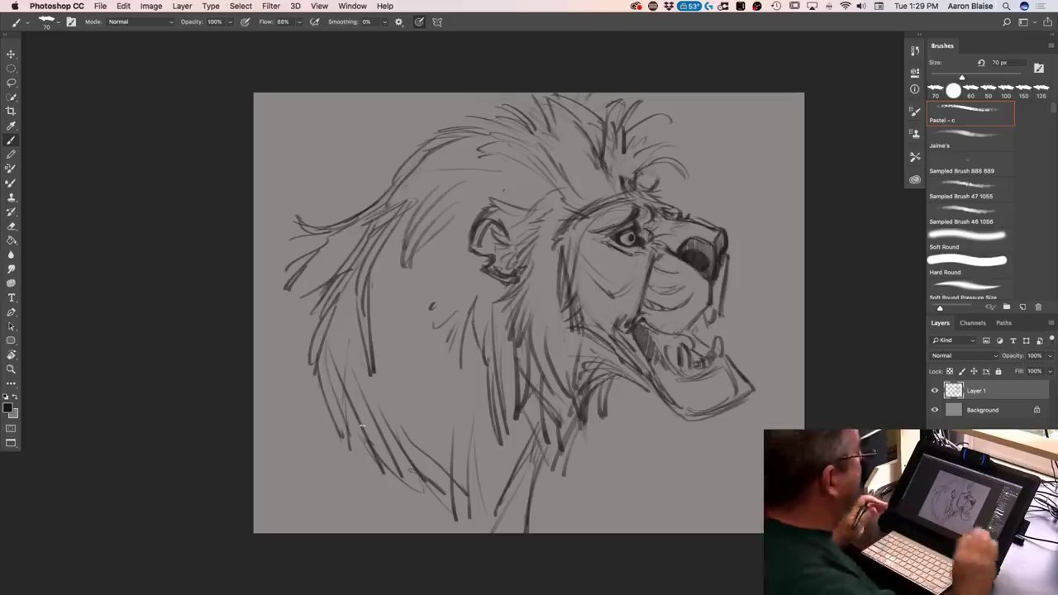
Erase the loose hair strokes under the throat, then redraw the throat curve and hatch the underside of the jaw
mouse_move(616, 372)
mouse_down()
mouse_move(641, 402)
mouse_move(621, 384)
mouse_move(618, 423)
mouse_up()
key(e)
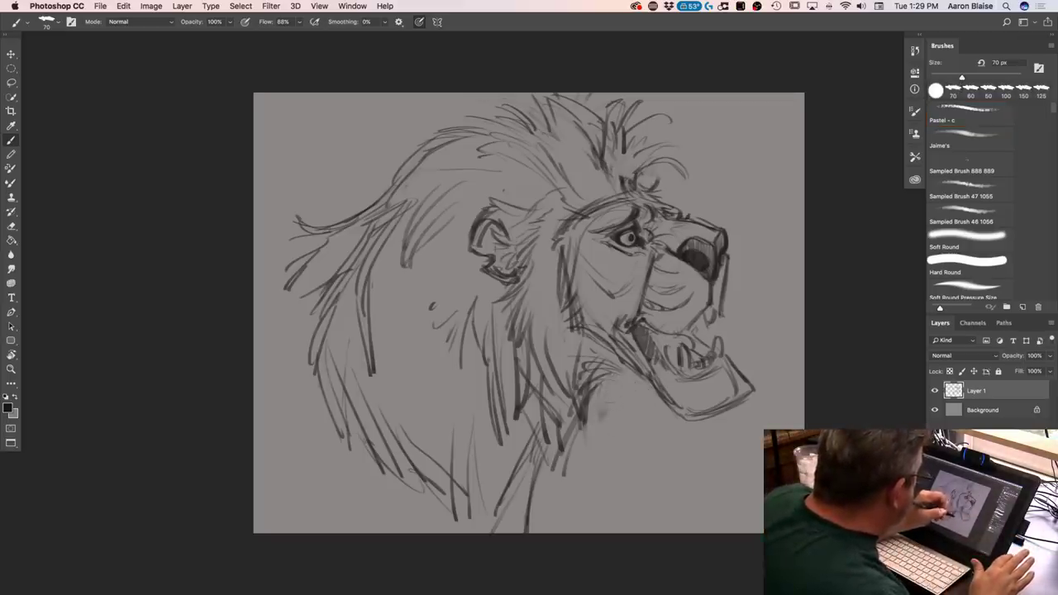
key(b)
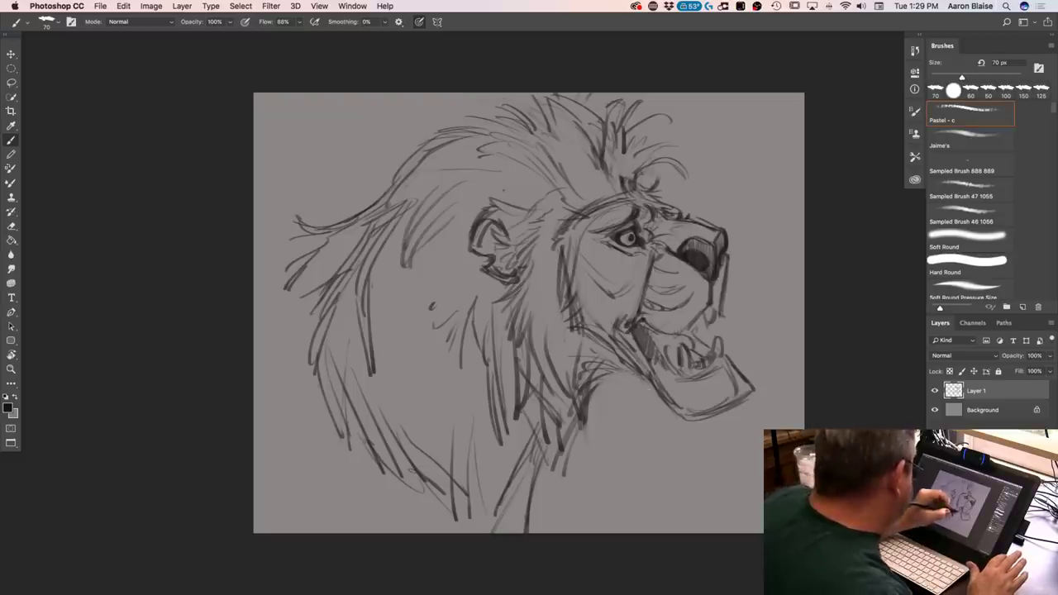
mouse_move(606, 373)
mouse_down()
mouse_move(649, 390)
mouse_move(661, 415)
mouse_move(696, 415)
mouse_up()
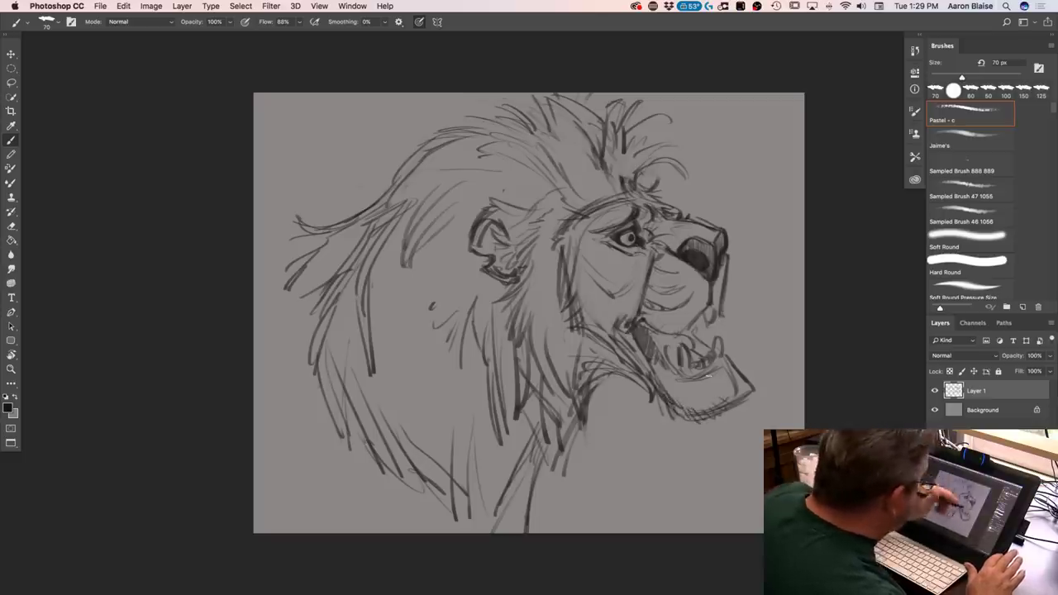
Lighten the front edge of the chin and shade the inside of the mouth around the lower teeth
drag(708, 364, 746, 388)
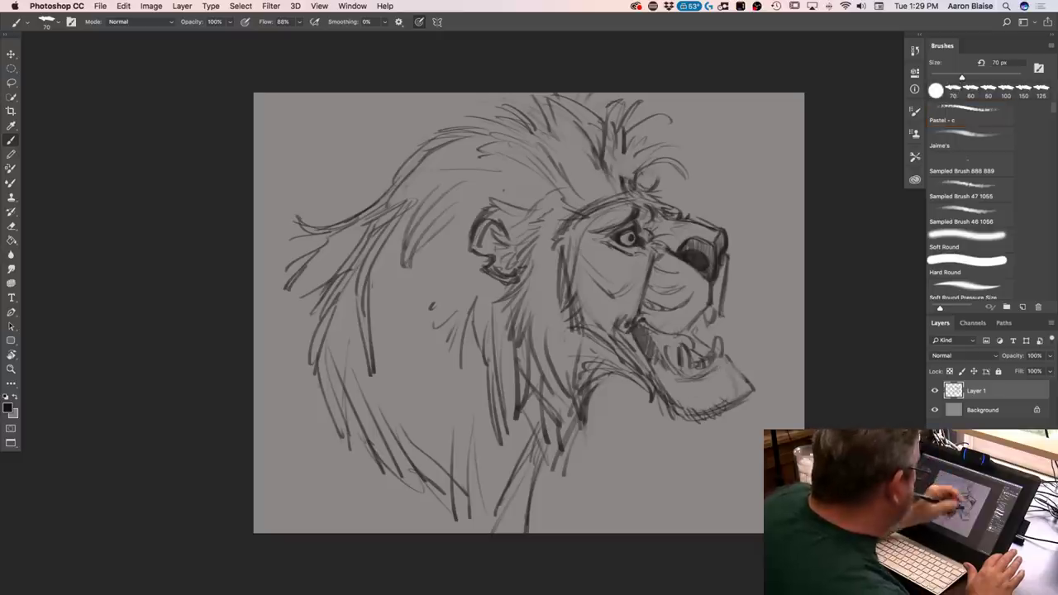
mouse_move(726, 361)
mouse_down()
mouse_move(678, 389)
mouse_move(702, 376)
mouse_move(675, 386)
mouse_move(637, 339)
mouse_up()
drag(701, 359, 693, 338)
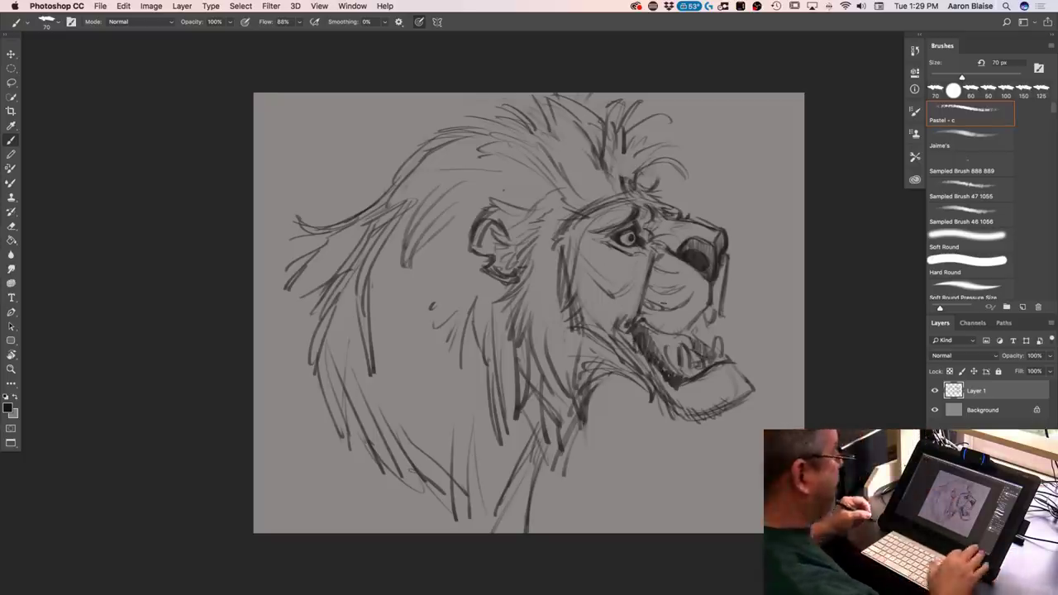
Strengthen the upper lip line and fill the back corner of the open mouth with dark strokes
key(super+equal)
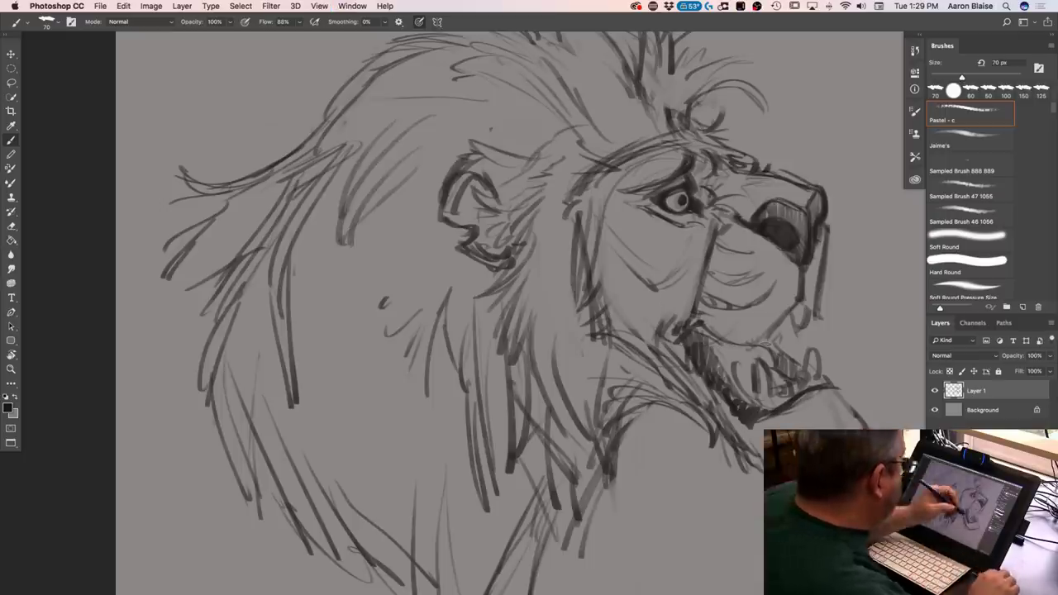
mouse_move(798, 304)
mouse_down()
mouse_move(767, 337)
mouse_move(697, 329)
mouse_move(672, 343)
mouse_move(686, 357)
mouse_move(674, 369)
mouse_move(701, 379)
mouse_move(702, 393)
mouse_move(666, 348)
mouse_up()
drag(713, 407, 699, 380)
drag(701, 400, 676, 366)
drag(684, 379, 673, 348)
Shade the cheek fold above the mouth corner and hatch the rear edge of the cheek and jaw
drag(710, 240, 679, 326)
drag(665, 319, 651, 326)
mouse_move(595, 248)
mouse_down()
mouse_move(579, 330)
mouse_move(585, 351)
mouse_move(627, 334)
mouse_up()
drag(653, 372, 603, 356)
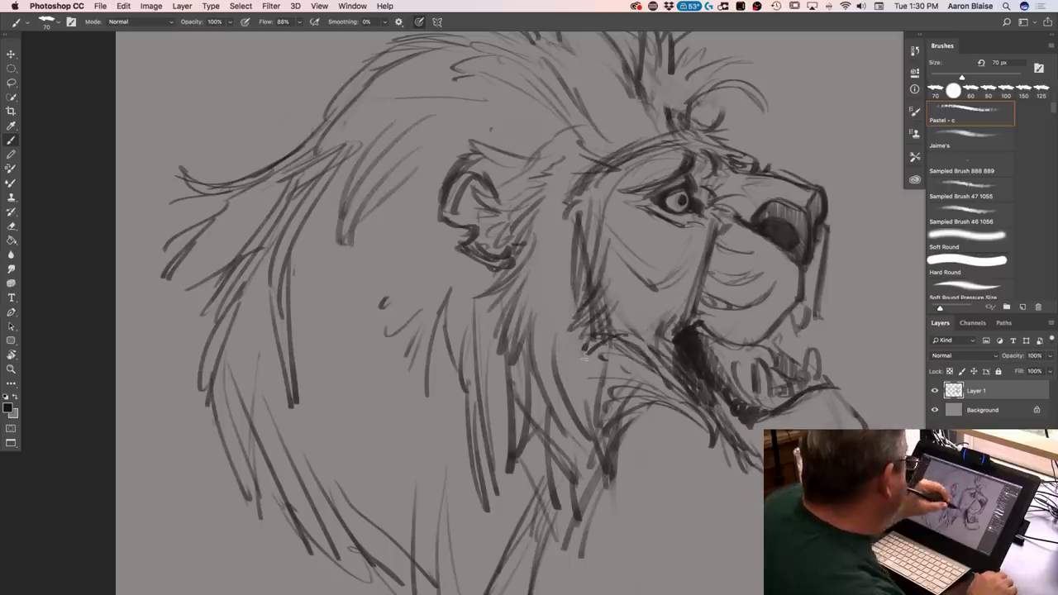
Layer short, dark fur strokes from beside the ear down through the neck mane and under the jaw
drag(542, 223, 516, 281)
drag(555, 253, 504, 301)
mouse_move(534, 290)
mouse_down()
mouse_move(483, 313)
mouse_move(503, 352)
mouse_up()
drag(541, 314, 514, 375)
drag(529, 334, 545, 404)
mouse_move(556, 360)
mouse_down()
mouse_move(567, 435)
mouse_move(589, 455)
mouse_up()
mouse_move(691, 418)
mouse_down()
mouse_move(636, 397)
mouse_move(633, 405)
mouse_up()
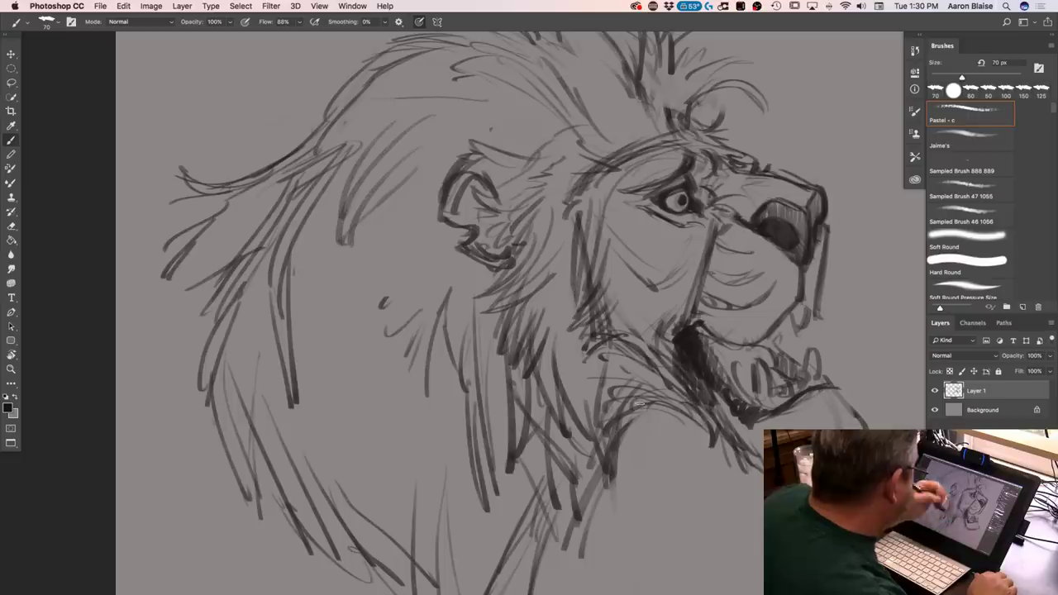
Draw long, dark fur strokes from beneath the jaw down the front of the neck to the canvas's lower edge
mouse_move(696, 436)
mouse_down()
mouse_move(660, 413)
mouse_move(638, 423)
mouse_move(610, 488)
mouse_up()
mouse_move(699, 413)
mouse_down()
mouse_move(637, 387)
mouse_move(606, 425)
mouse_up()
drag(633, 397, 600, 453)
key(super+minus)
key(super+minus)
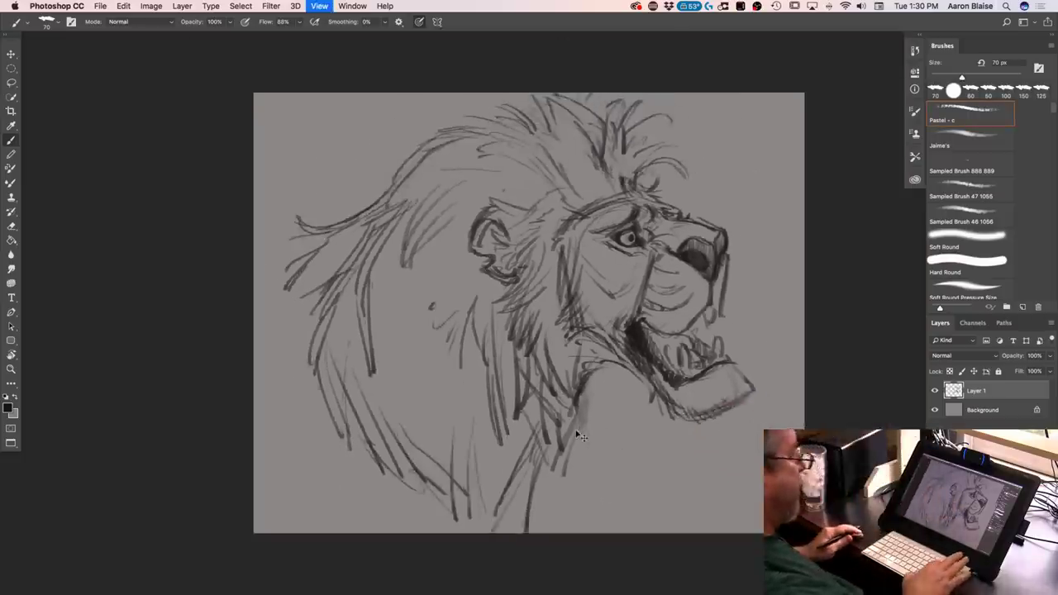
key(super+plus)
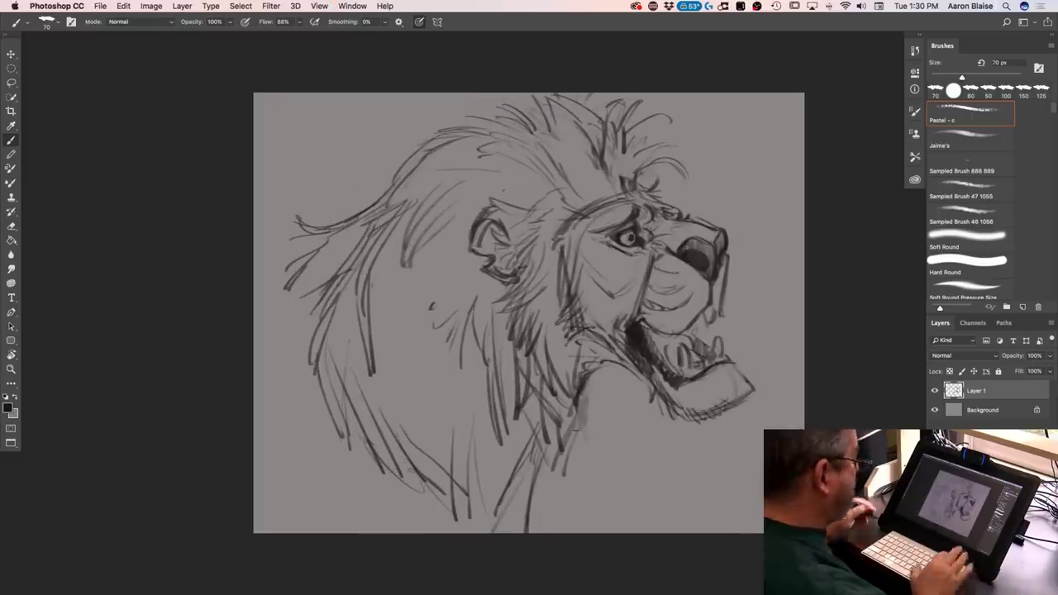
mouse_move(603, 369)
mouse_down()
mouse_move(585, 395)
mouse_move(577, 446)
mouse_up()
drag(591, 385, 581, 465)
drag(582, 412, 557, 476)
mouse_move(575, 438)
mouse_down()
mouse_move(546, 471)
mouse_move(544, 495)
mouse_up()
mouse_move(549, 455)
mouse_down()
mouse_move(537, 519)
mouse_move(527, 503)
mouse_up()
mouse_move(532, 472)
mouse_down()
mouse_move(527, 506)
mouse_move(514, 532)
mouse_up()
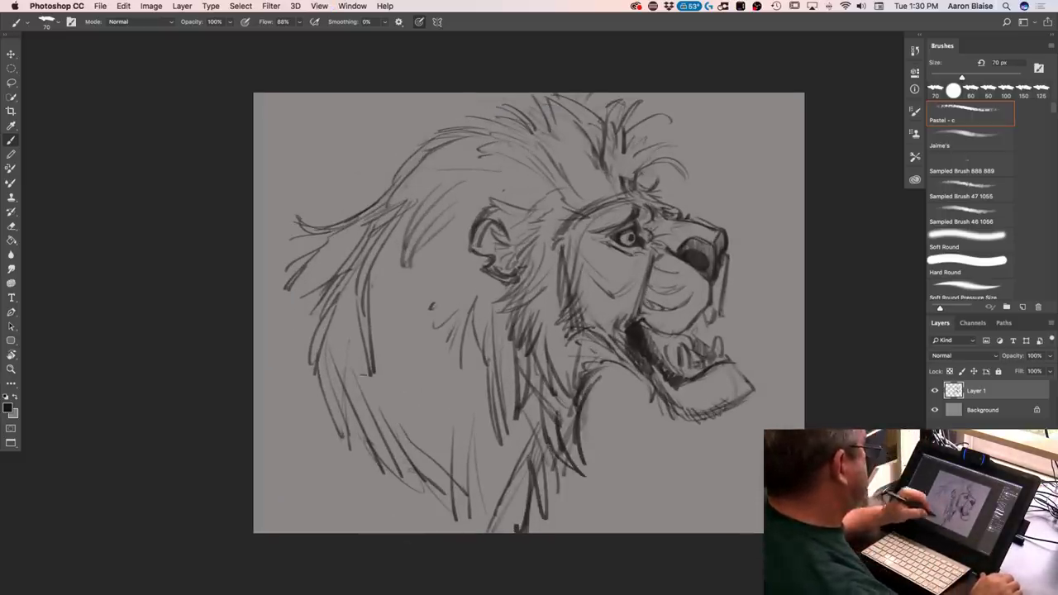
Add loose fur strokes and wispy tips along the rear edge of the mane
drag(342, 233, 320, 256)
drag(358, 216, 336, 240)
drag(291, 299, 271, 321)
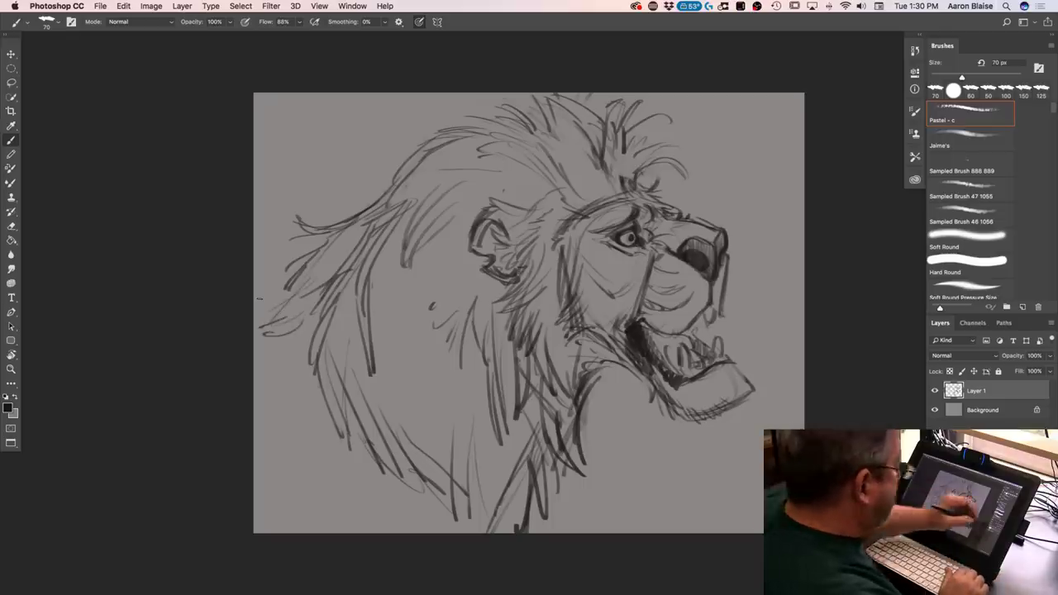
Fade the sketch on Layer 1 to 37% opacity and add a new empty layer above it
click(1050, 356)
mouse_move(1043, 370)
mouse_down()
mouse_move(1015, 372)
mouse_move(1023, 398)
mouse_up()
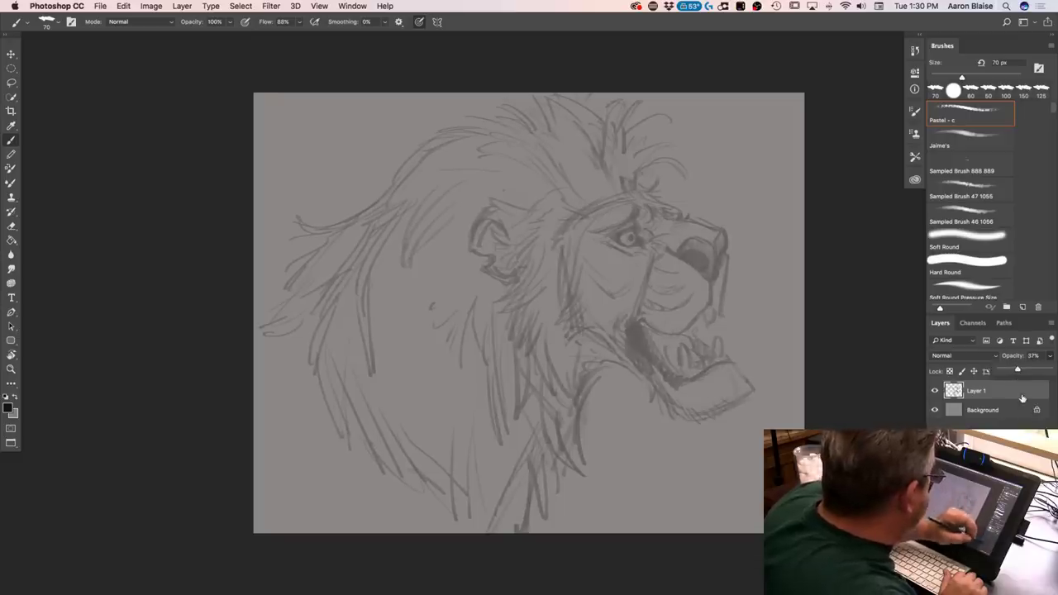
click(1022, 587)
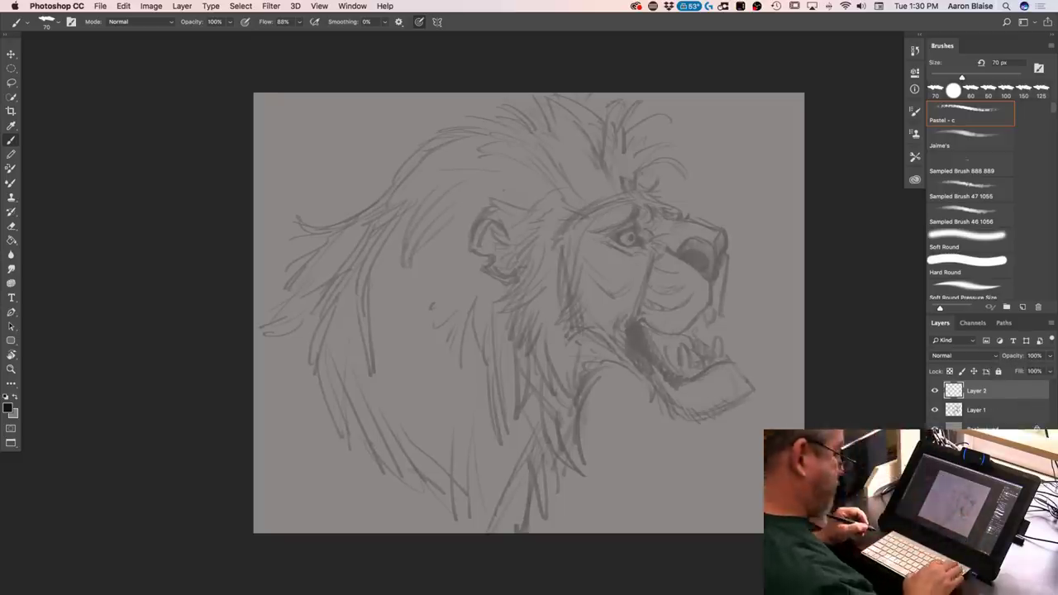
Make Layer 1 active again and restore its opacity to 100%
key(super+equal)
key(super+equal)
drag(168, 390, 82, 390)
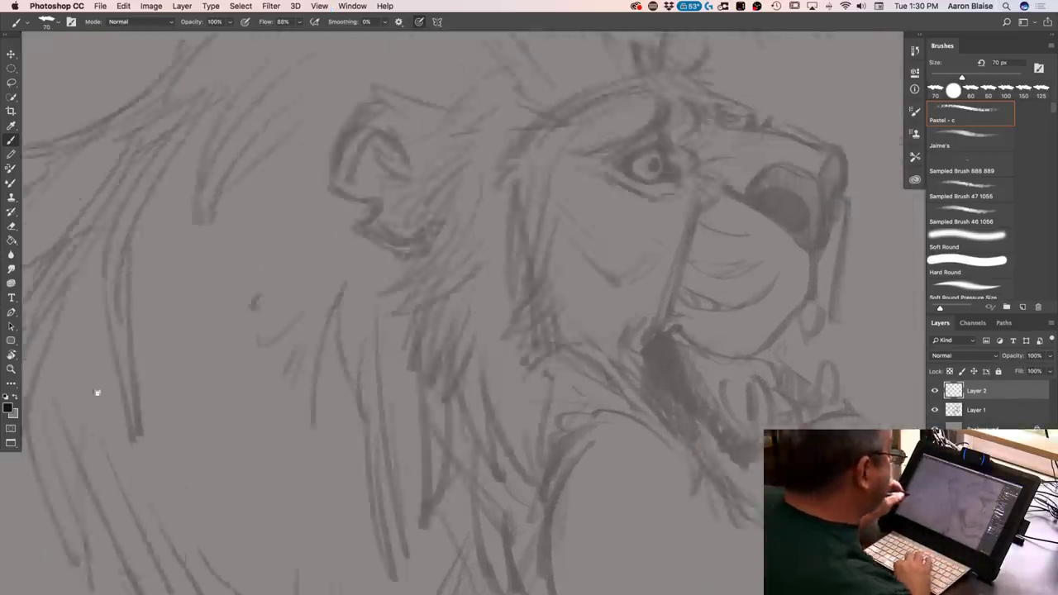
drag(420, 404, 141, 400)
click(972, 411)
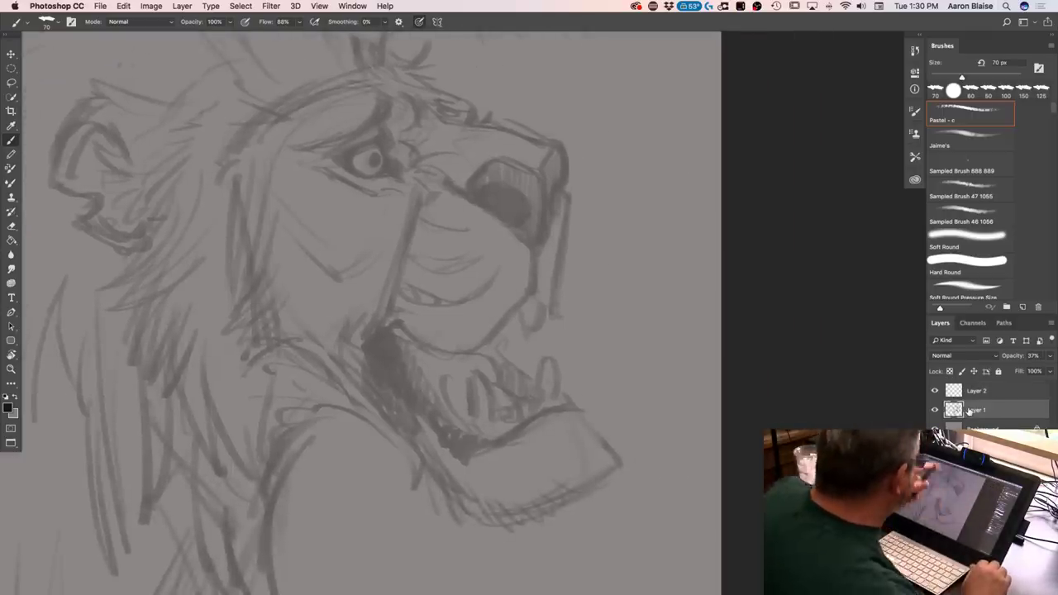
click(1050, 356)
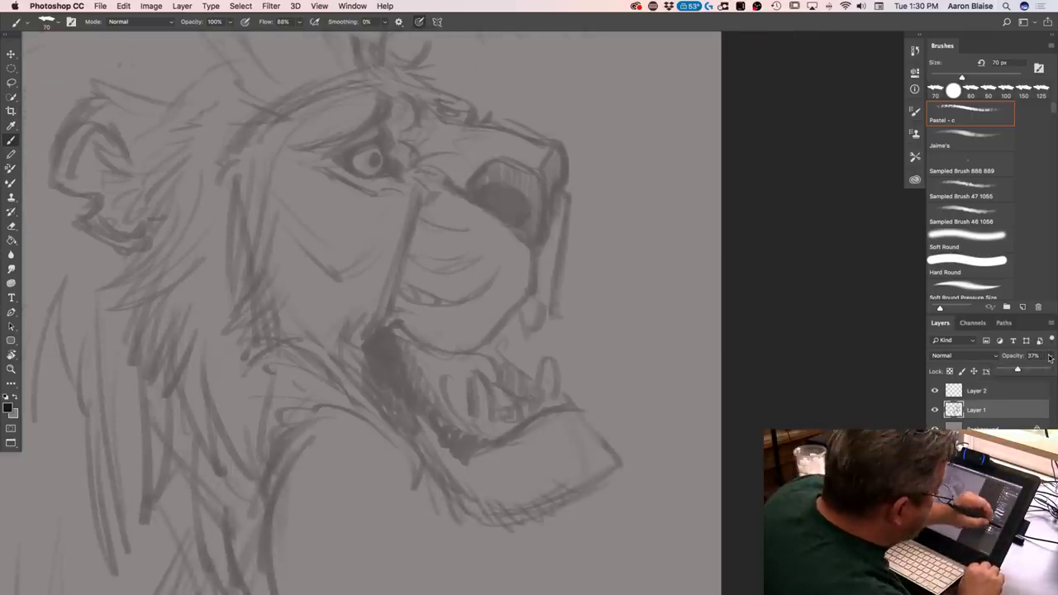
drag(1016, 371, 1050, 371)
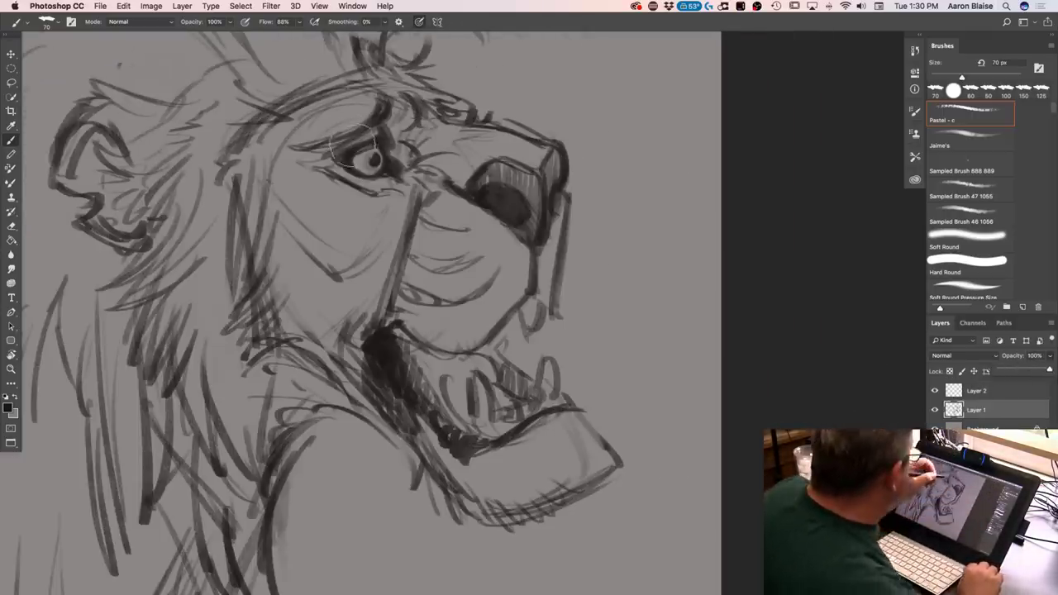
Erase and redraw the upper eyelid line and darken the rear corner of the eye with the Pastel brush
drag(363, 142, 331, 157)
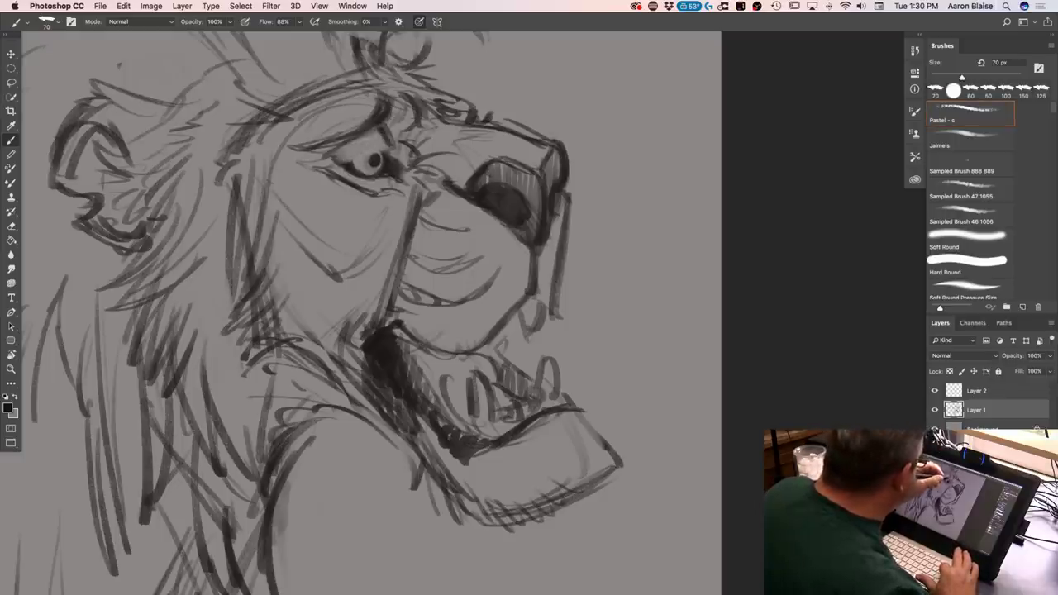
mouse_move(393, 142)
mouse_down()
mouse_move(357, 154)
mouse_move(394, 141)
mouse_up()
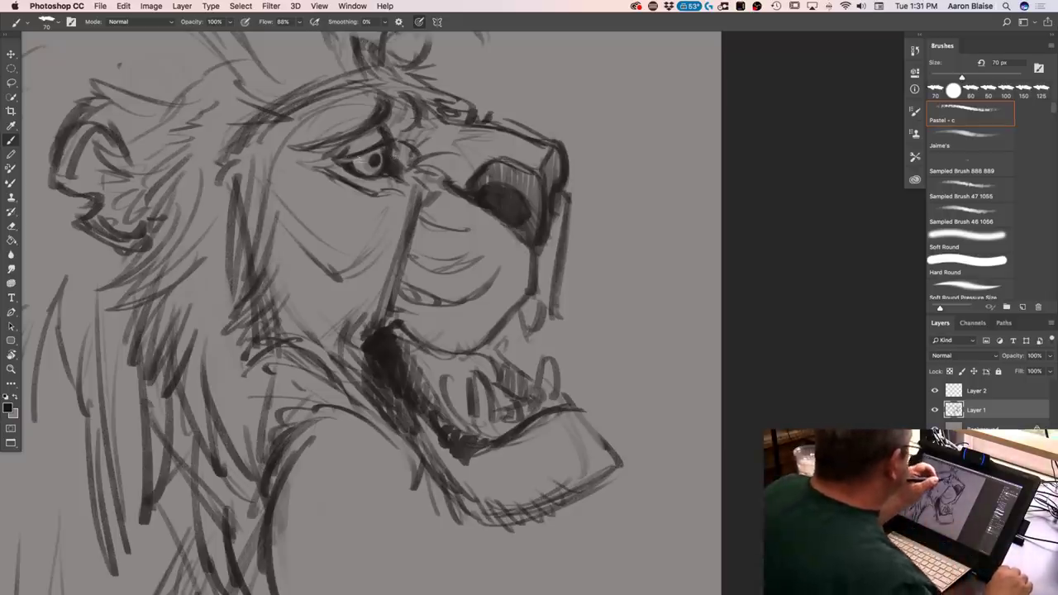
drag(323, 159, 348, 164)
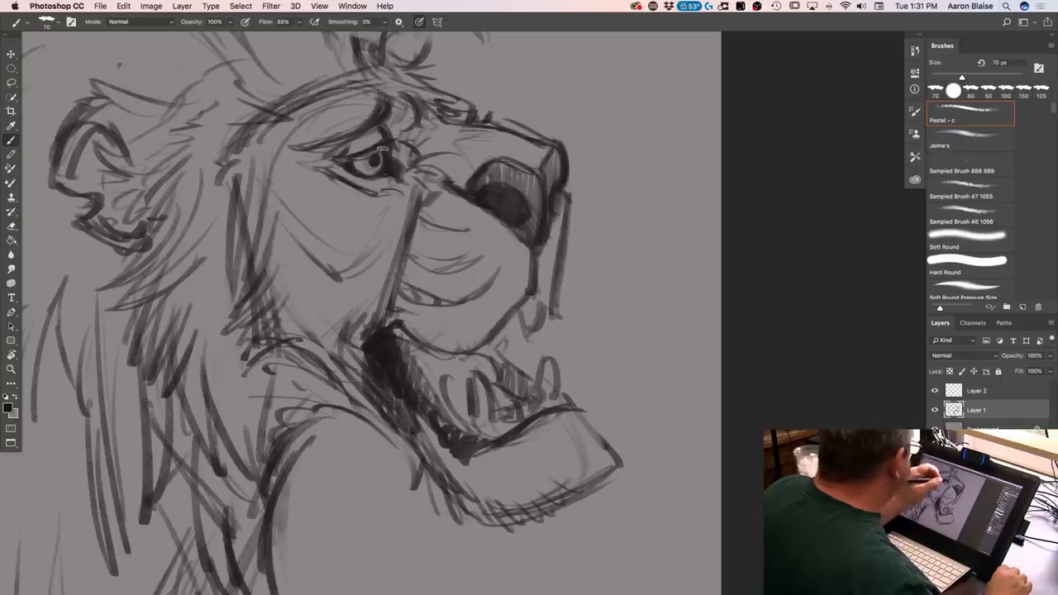
drag(352, 166, 364, 163)
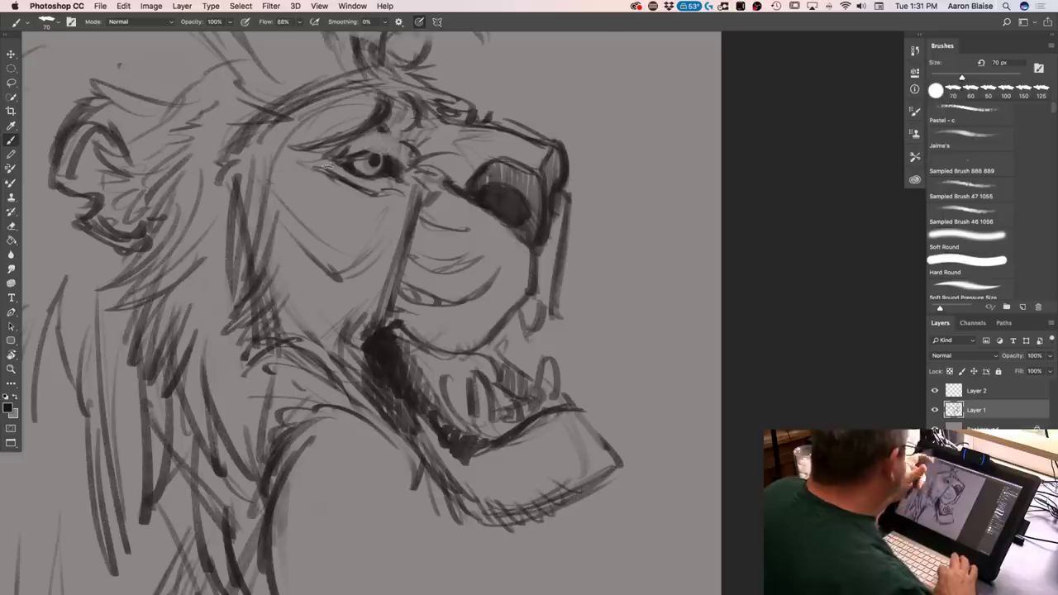
click(969, 113)
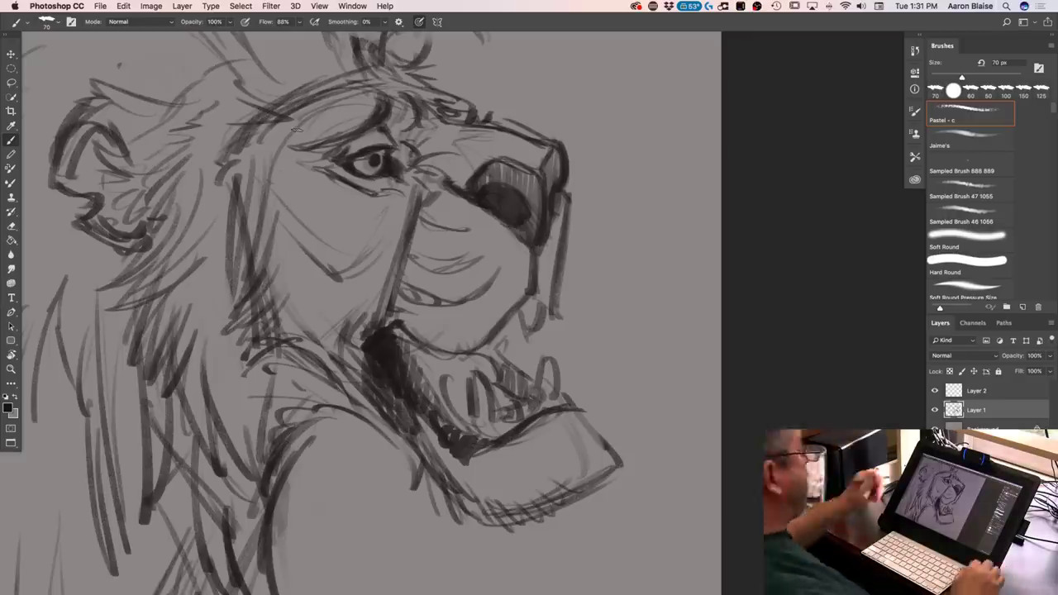
Erase the upper eyelid and redraw it as a lower, flatter dark line across the top of the iris
mouse_move(366, 156)
mouse_down()
mouse_move(357, 132)
mouse_move(382, 134)
mouse_move(389, 146)
mouse_move(337, 162)
mouse_up()
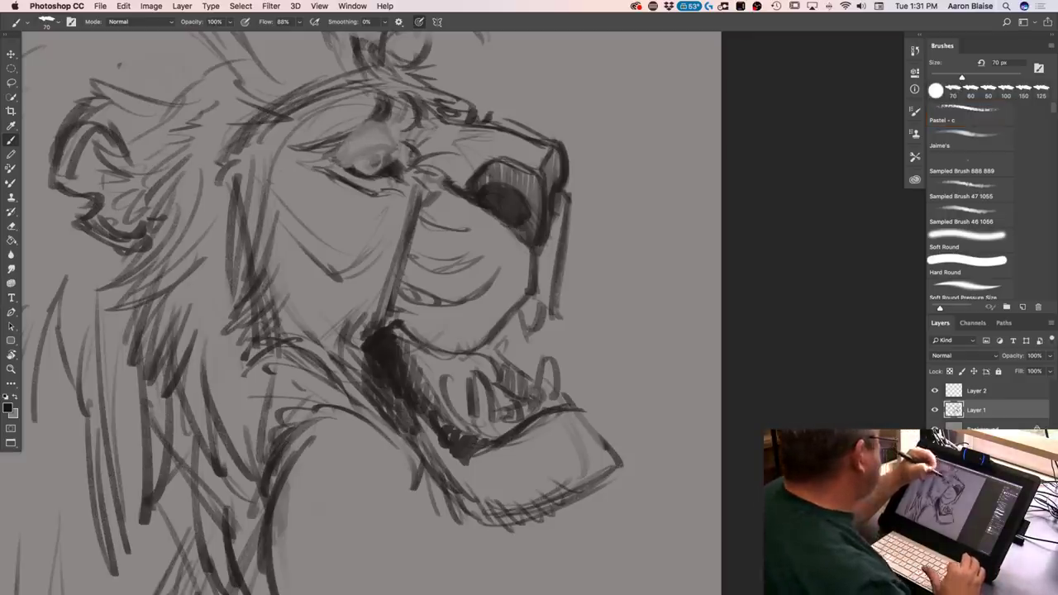
key(super+plus)
drag(189, 406, 355, 485)
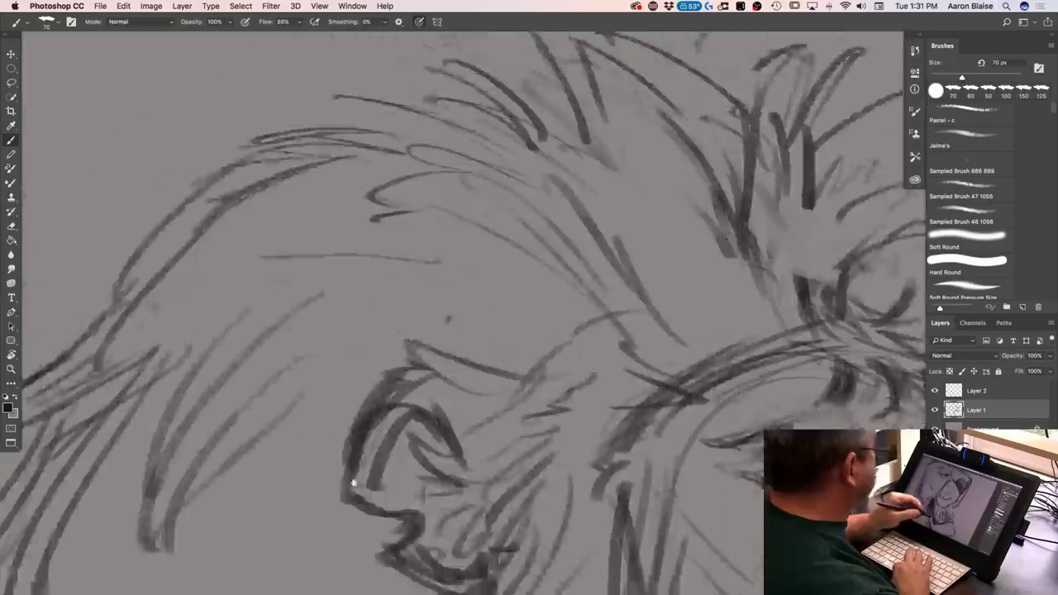
drag(496, 571, 141, 430)
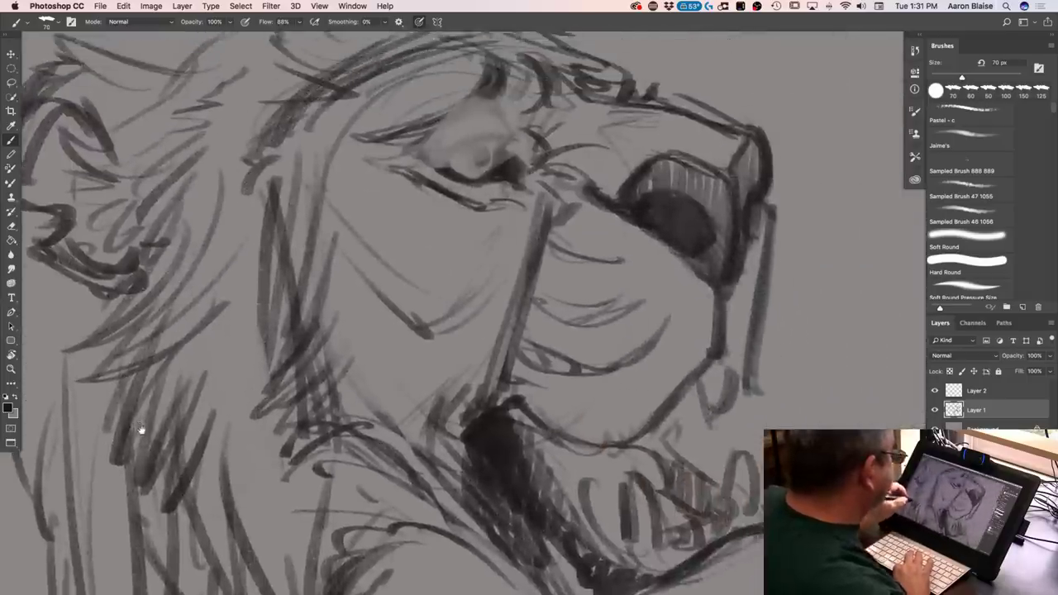
drag(184, 398, 178, 417)
drag(458, 221, 427, 202)
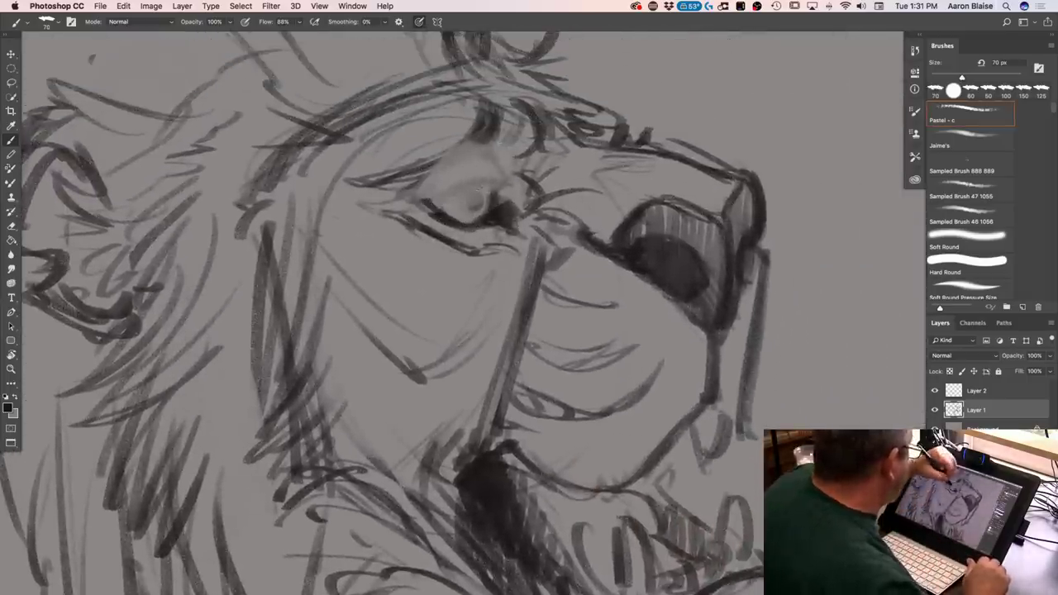
drag(428, 202, 504, 180)
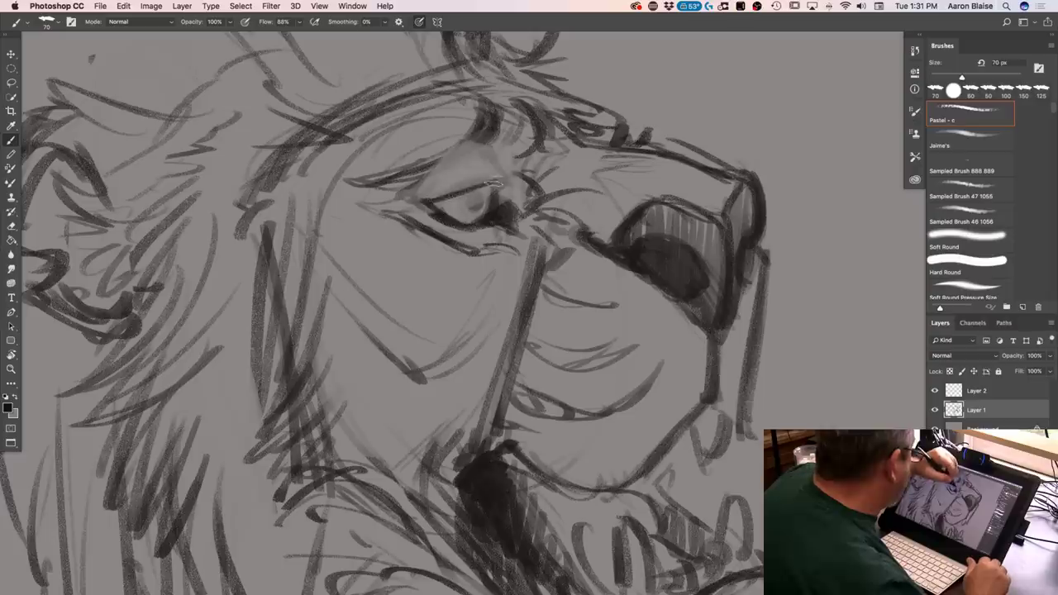
drag(503, 183, 426, 204)
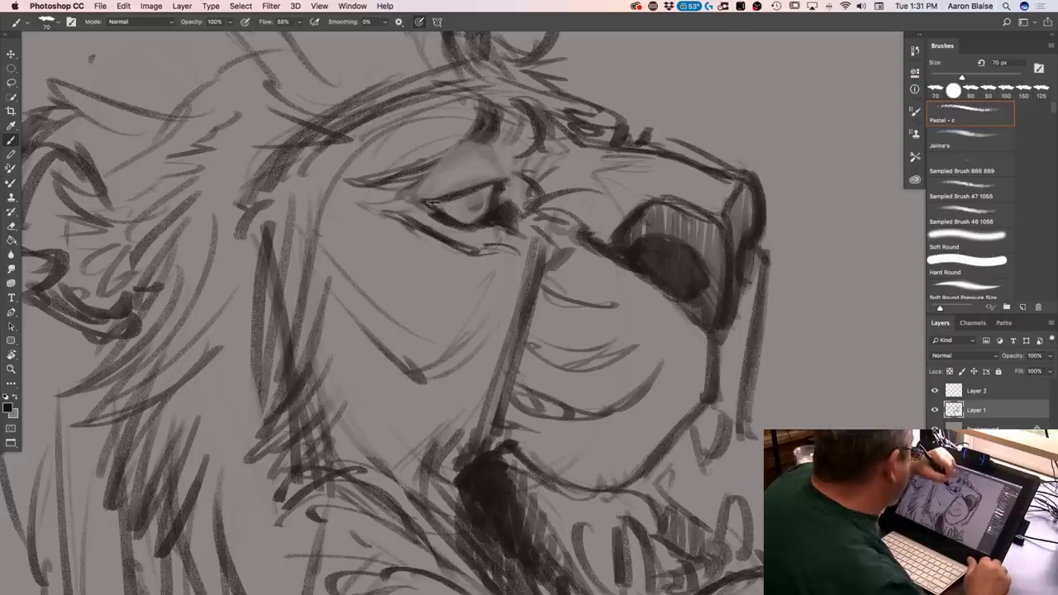
Draw the inner brow fold, erase the dark patch above it, and define the crease line over the eyelid
mouse_move(516, 176)
mouse_down()
mouse_move(486, 147)
mouse_move(504, 165)
mouse_up()
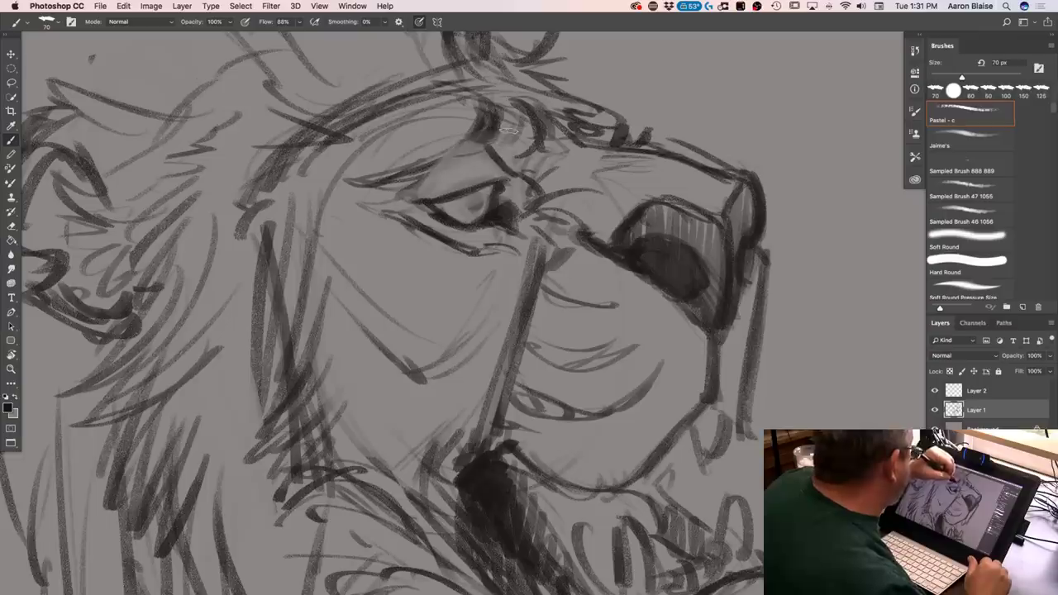
mouse_move(495, 106)
mouse_down()
mouse_move(476, 141)
mouse_move(455, 147)
mouse_up()
mouse_move(496, 101)
mouse_down()
mouse_move(521, 117)
mouse_move(516, 132)
mouse_move(418, 170)
mouse_up()
mouse_move(496, 145)
mouse_down()
mouse_move(426, 169)
mouse_move(490, 154)
mouse_move(411, 185)
mouse_move(442, 209)
mouse_up()
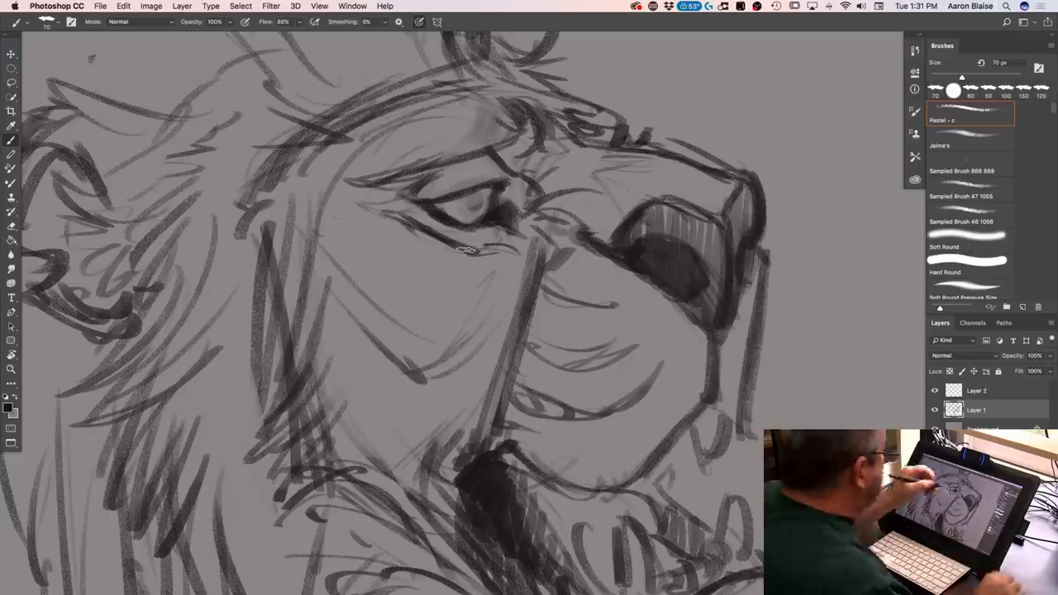
Darken the pupil and both eye corners, and shade the upper eyelid below the brow crease
mouse_move(475, 203)
mouse_down()
mouse_move(467, 192)
mouse_move(427, 207)
mouse_move(472, 205)
mouse_up()
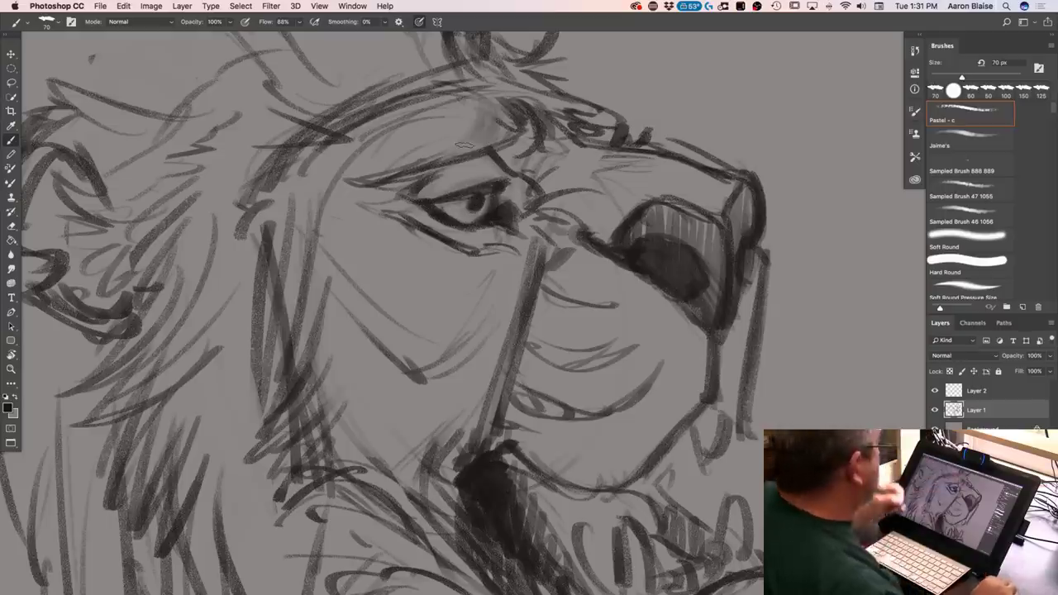
drag(397, 192, 421, 207)
drag(501, 183, 533, 240)
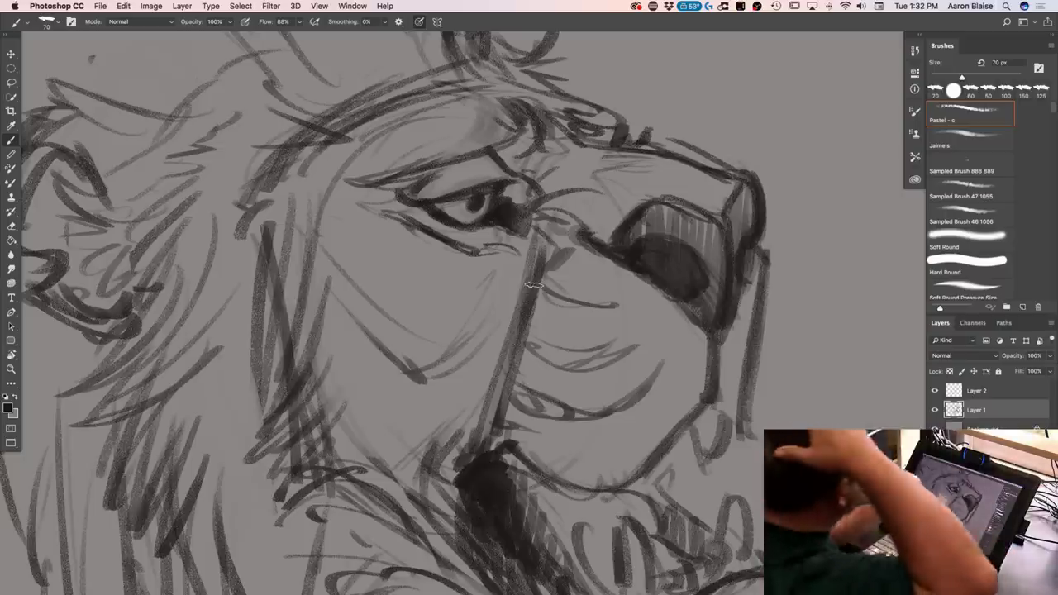
drag(498, 162, 406, 178)
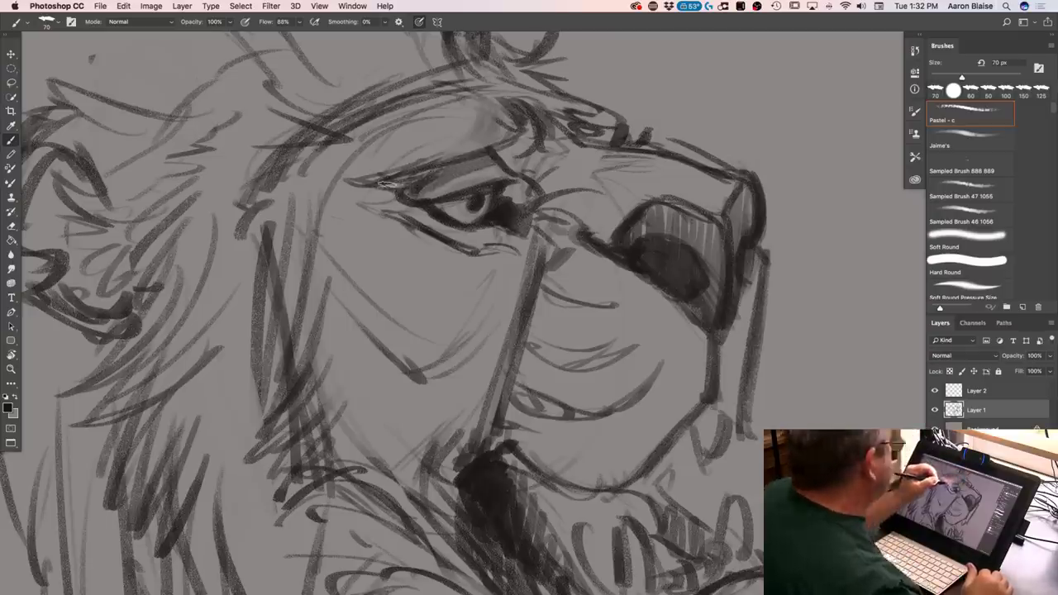
Darken the nostril and the front edge of the nose, and add a crease on the muzzle above it
mouse_move(685, 250)
mouse_down()
mouse_move(692, 289)
mouse_move(661, 245)
mouse_move(678, 275)
mouse_move(637, 244)
mouse_up()
mouse_move(736, 248)
mouse_down()
mouse_move(746, 248)
mouse_move(747, 285)
mouse_up()
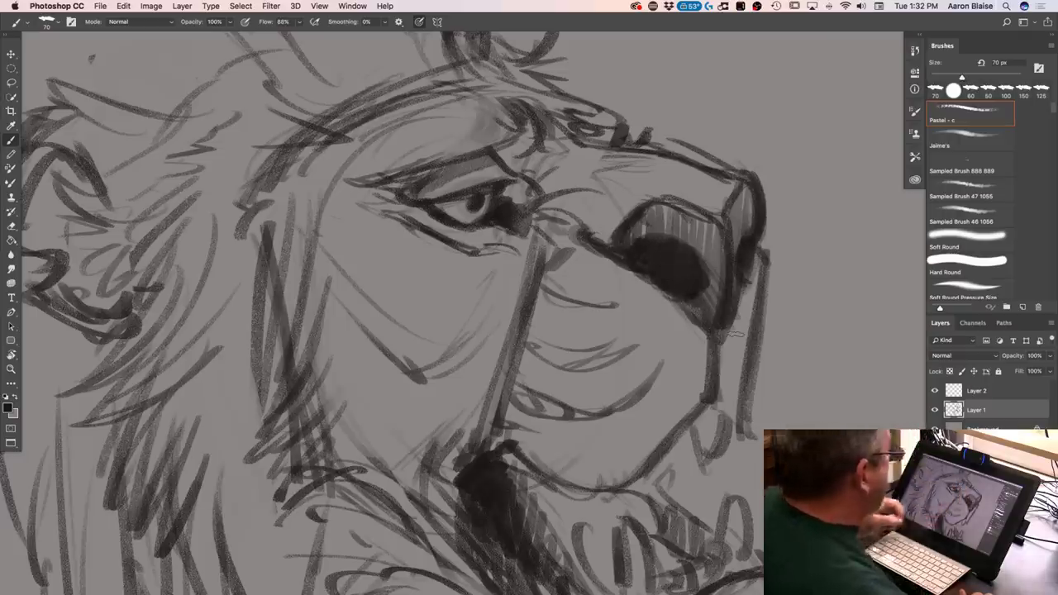
mouse_move(628, 246)
mouse_down()
mouse_move(604, 257)
mouse_move(584, 238)
mouse_move(628, 254)
mouse_up()
drag(731, 224, 738, 201)
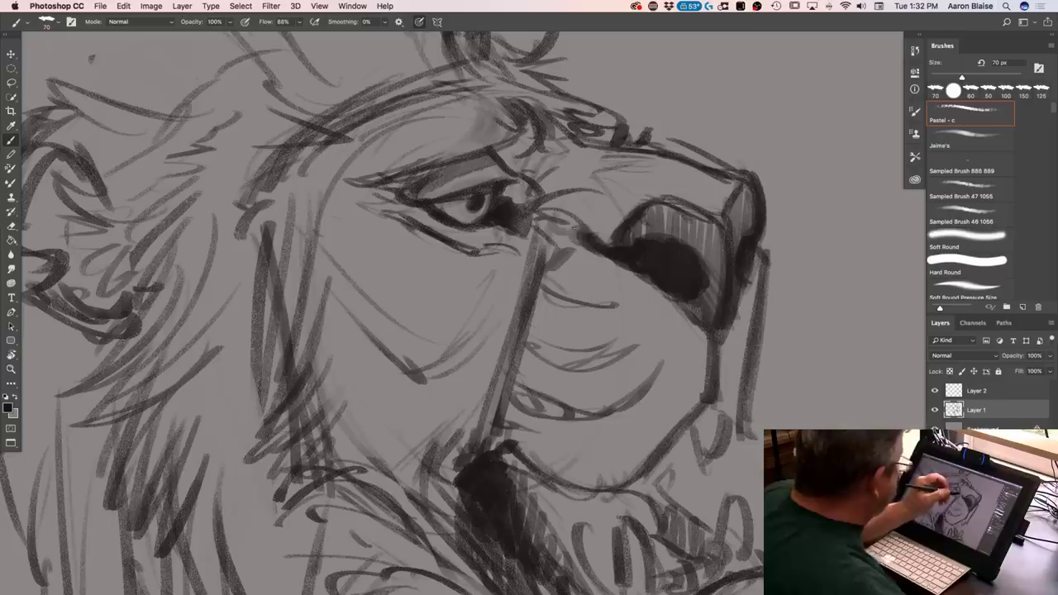
drag(600, 177, 654, 161)
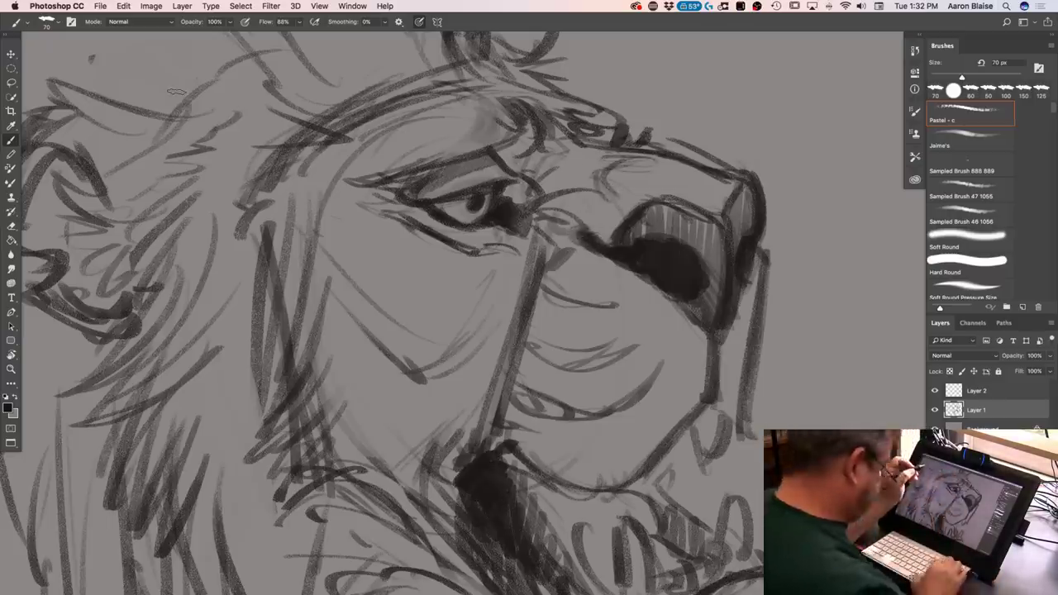
Lasso the eye together with the inner brow and move the selection slightly down and back on the face
key(super+minus)
key(super+minus)
key(super+plus)
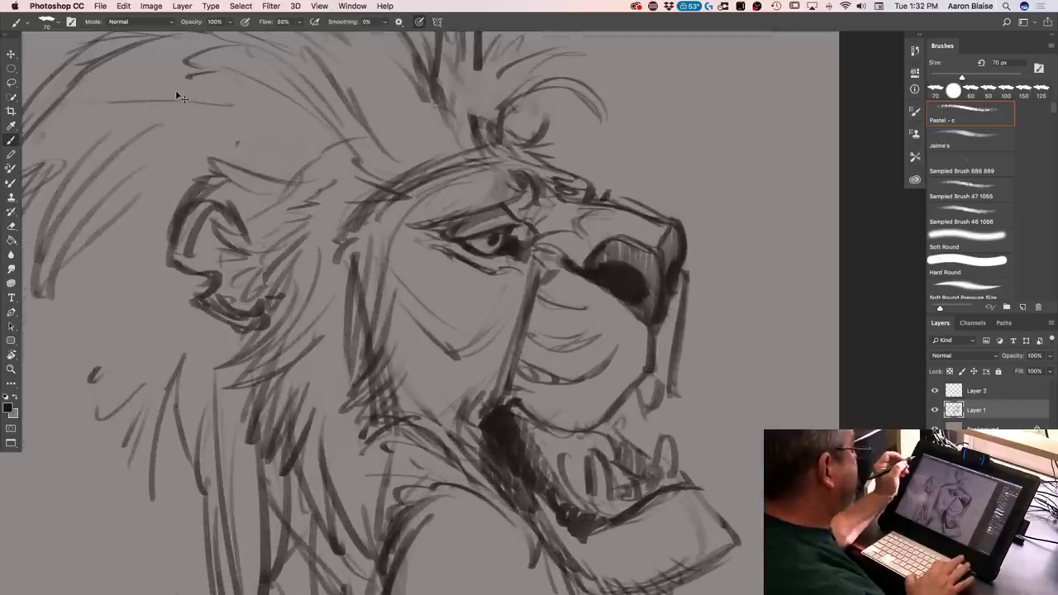
click(11, 83)
mouse_move(486, 285)
mouse_down()
mouse_move(418, 219)
mouse_move(487, 195)
mouse_move(504, 170)
mouse_move(538, 218)
mouse_up()
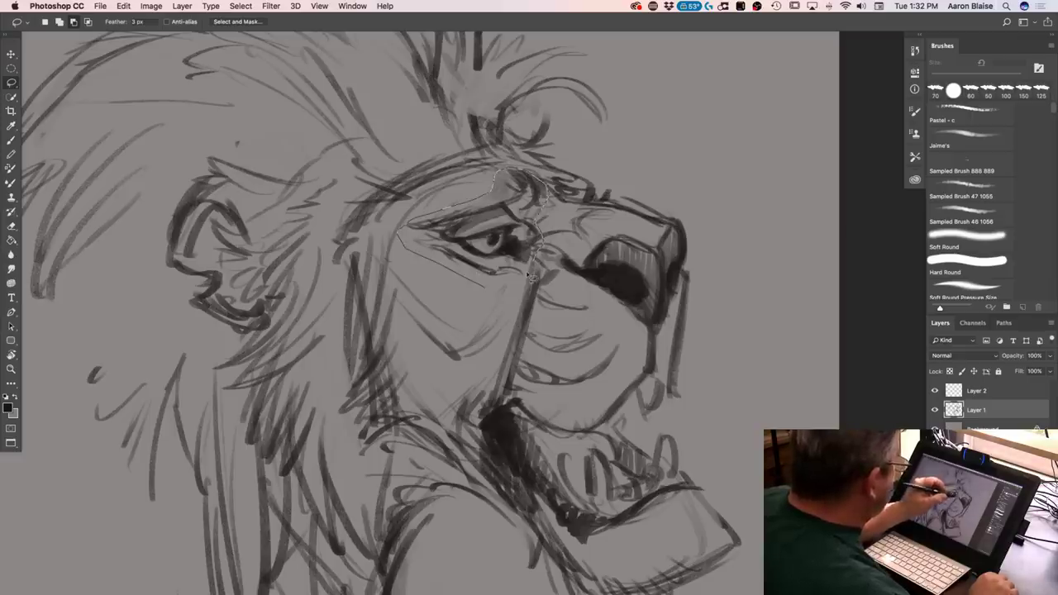
drag(531, 277, 523, 282)
key(v)
drag(418, 248, 423, 254)
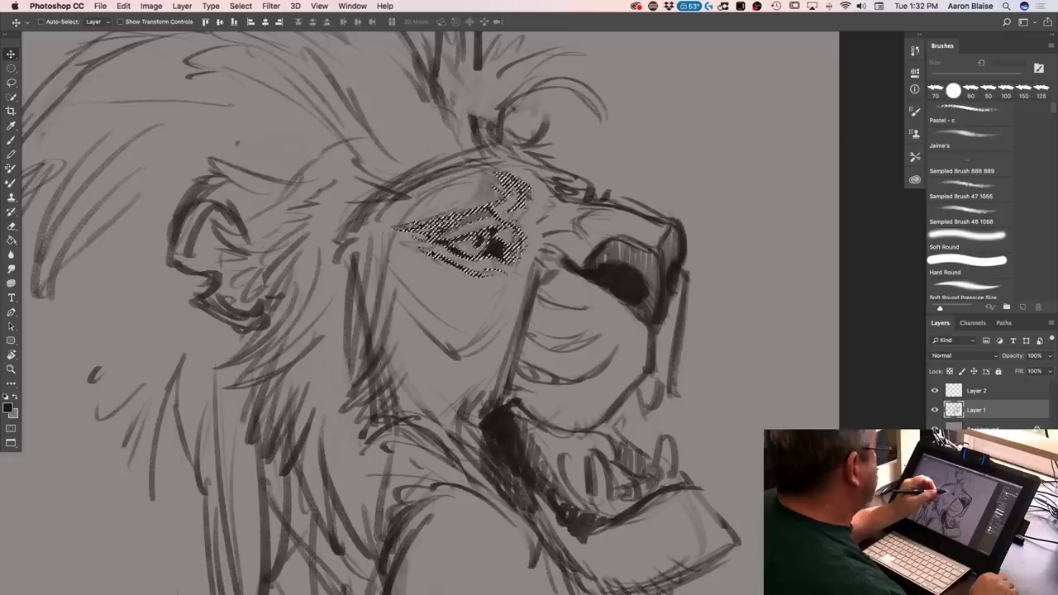
Slightly rotate and reposition the selected eye with Free Transform
click(122, 6)
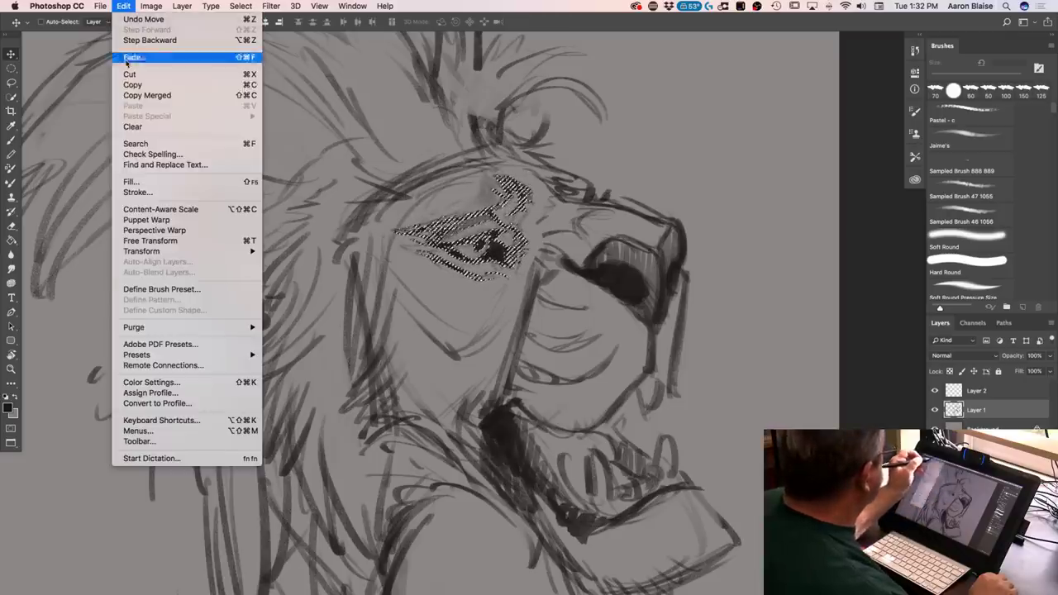
click(142, 242)
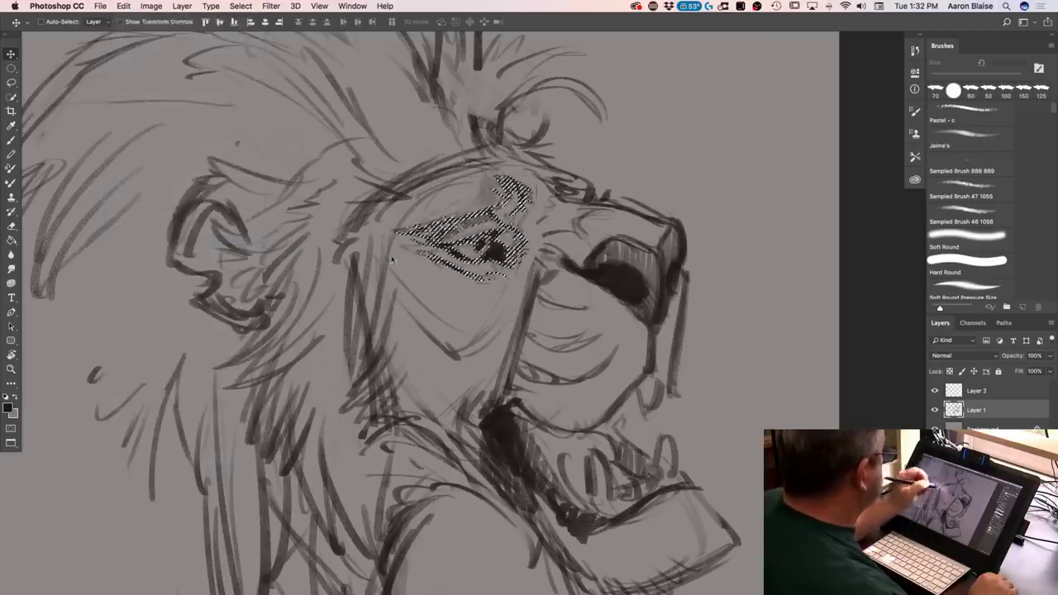
drag(378, 281, 377, 301)
drag(416, 267, 415, 267)
key(Return)
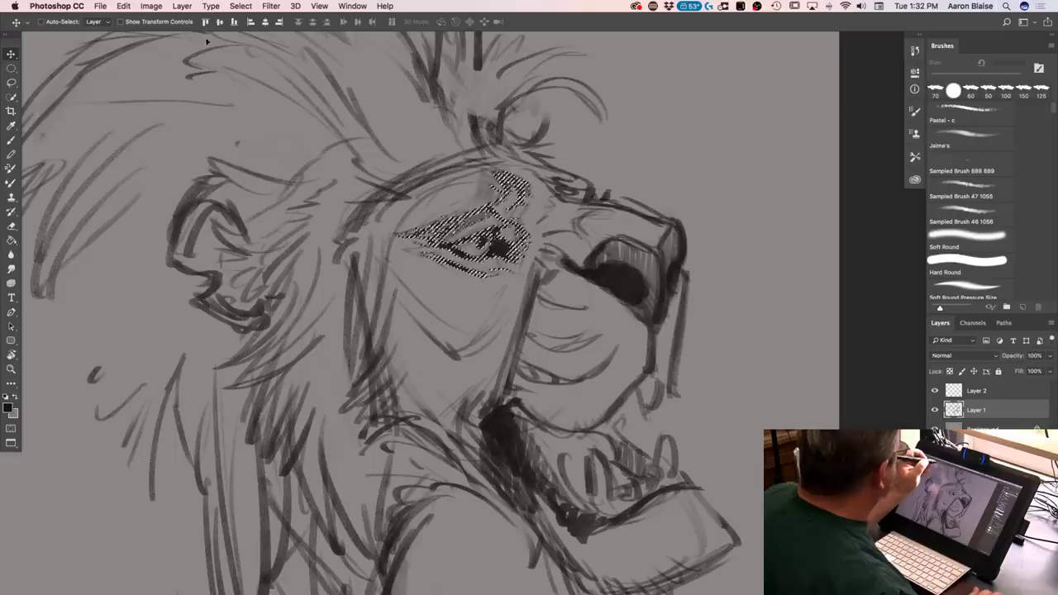
Deselect the eye and redraw the inner brow crease as a cleaner curve above the inner eye corner with the pastel brush
click(240, 6)
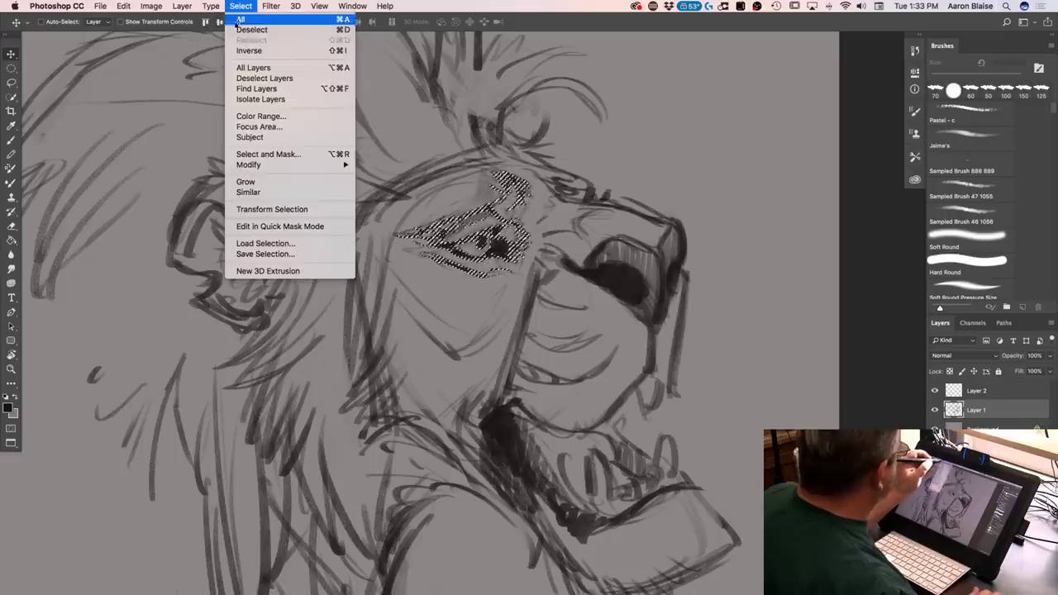
click(238, 33)
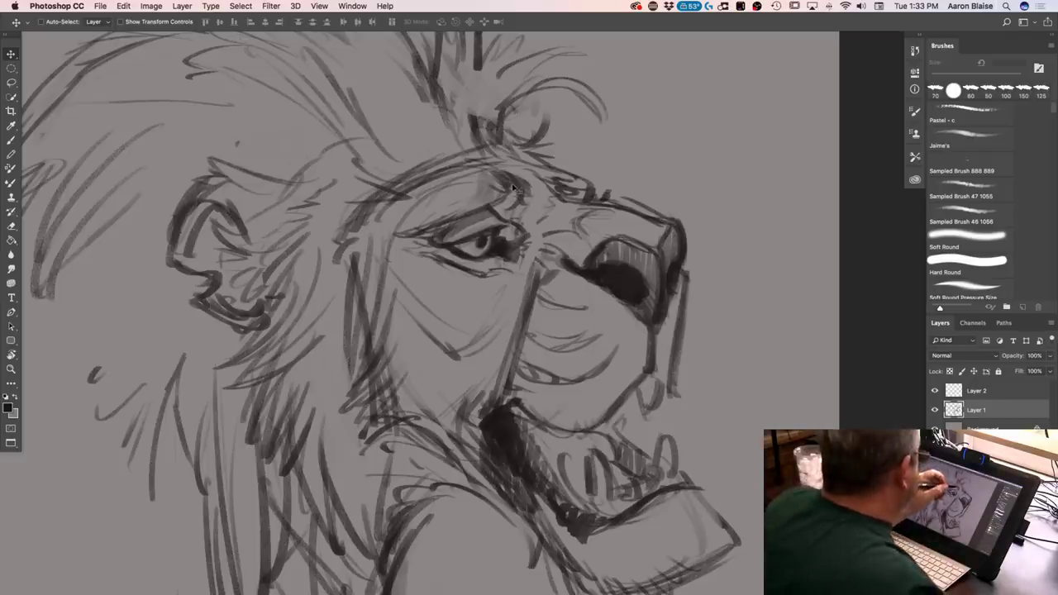
click(12, 142)
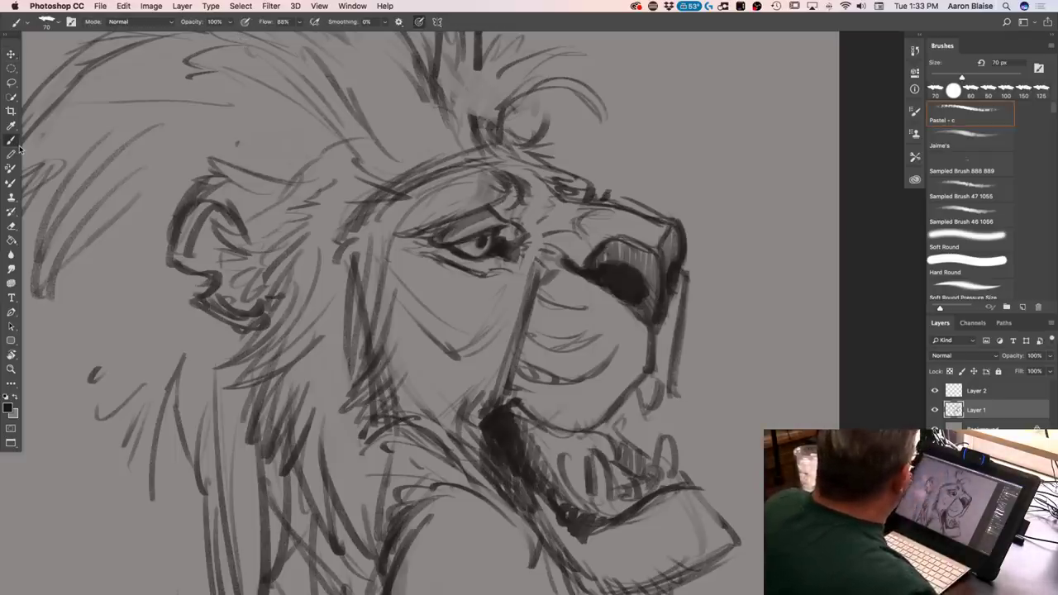
mouse_move(509, 177)
mouse_down()
mouse_move(526, 190)
mouse_move(512, 178)
mouse_move(510, 207)
mouse_up()
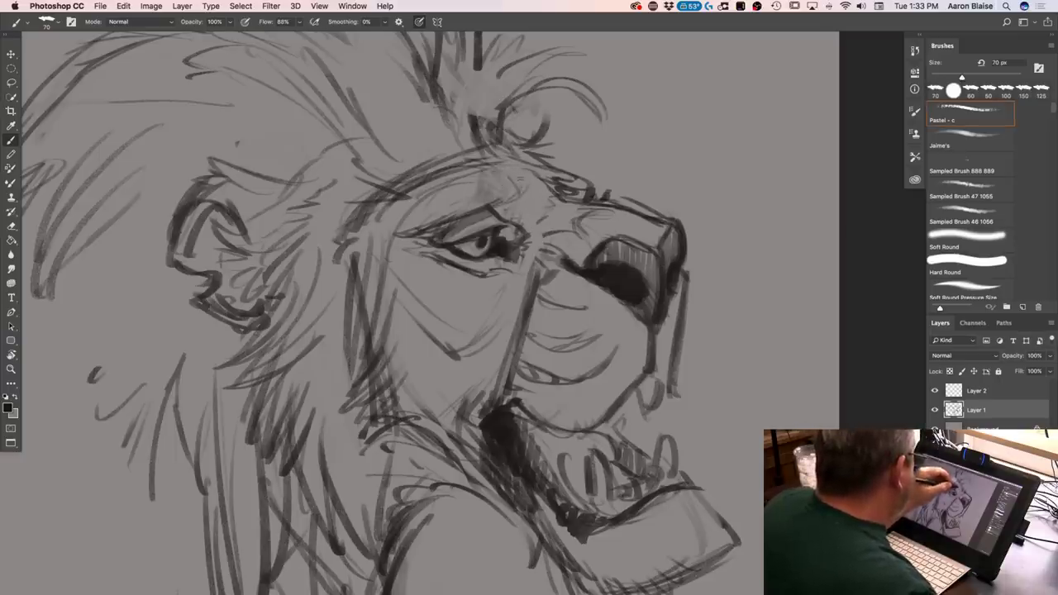
drag(533, 192, 522, 222)
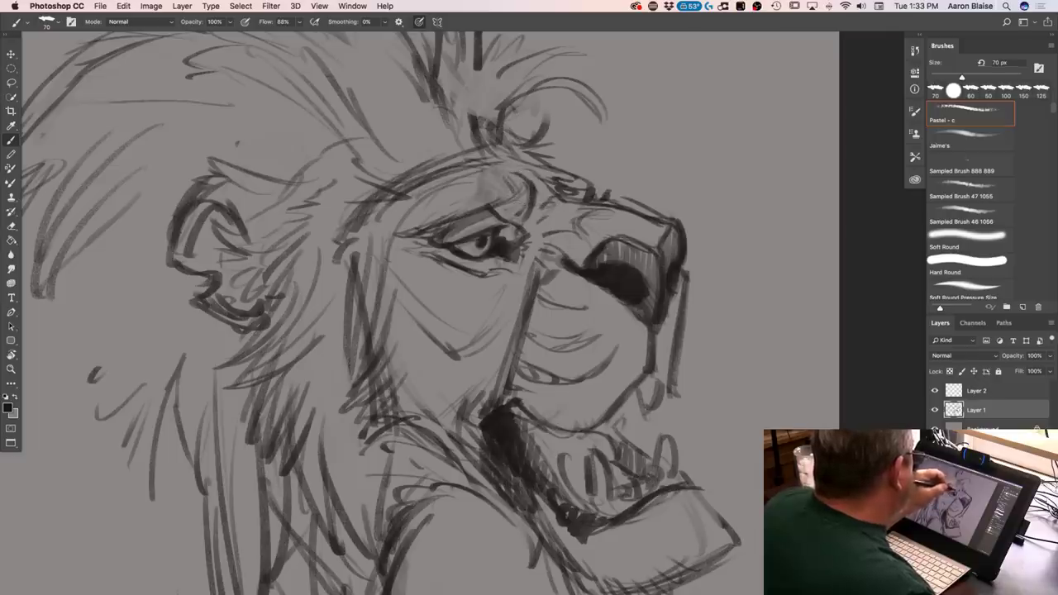
mouse_move(495, 202)
mouse_down()
mouse_move(507, 187)
mouse_move(498, 210)
mouse_up()
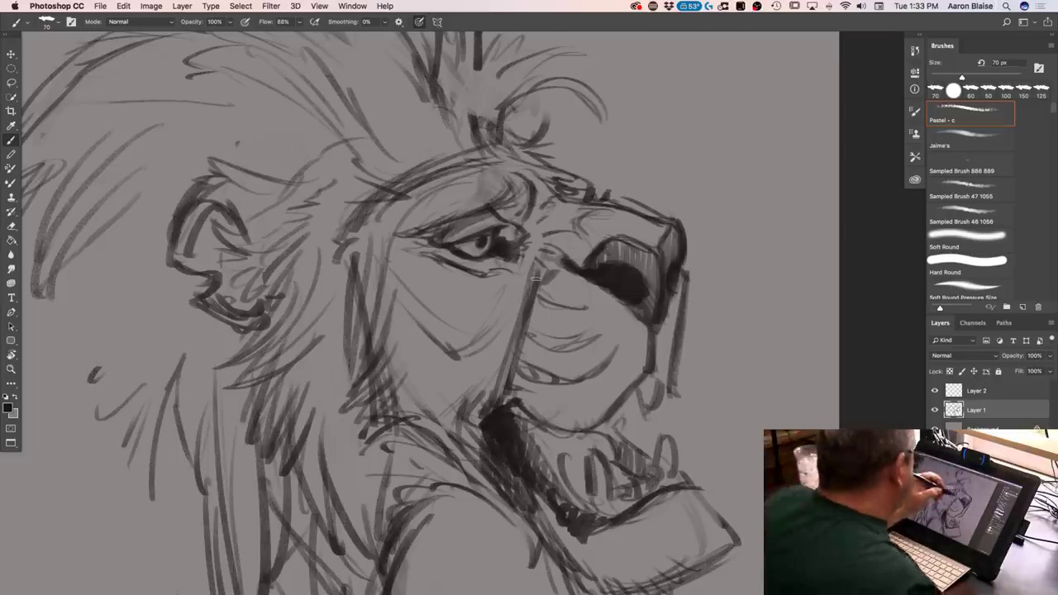
Touch up the line behind the muzzle and add short curved strokes along the cheek crease below the eye
drag(537, 268, 501, 372)
drag(428, 315, 395, 306)
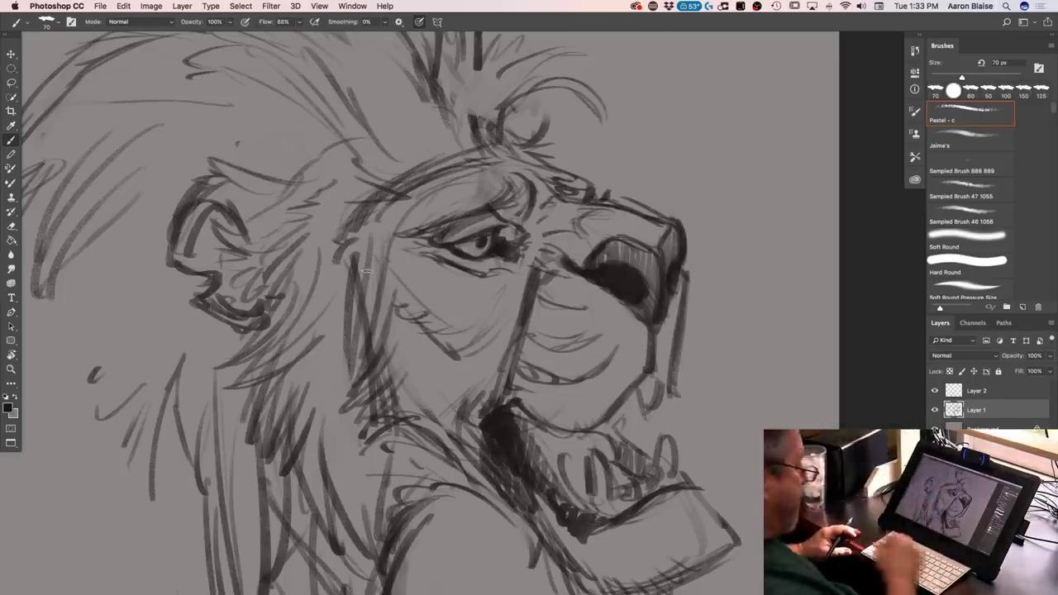
key(super+minus)
key(super+minus)
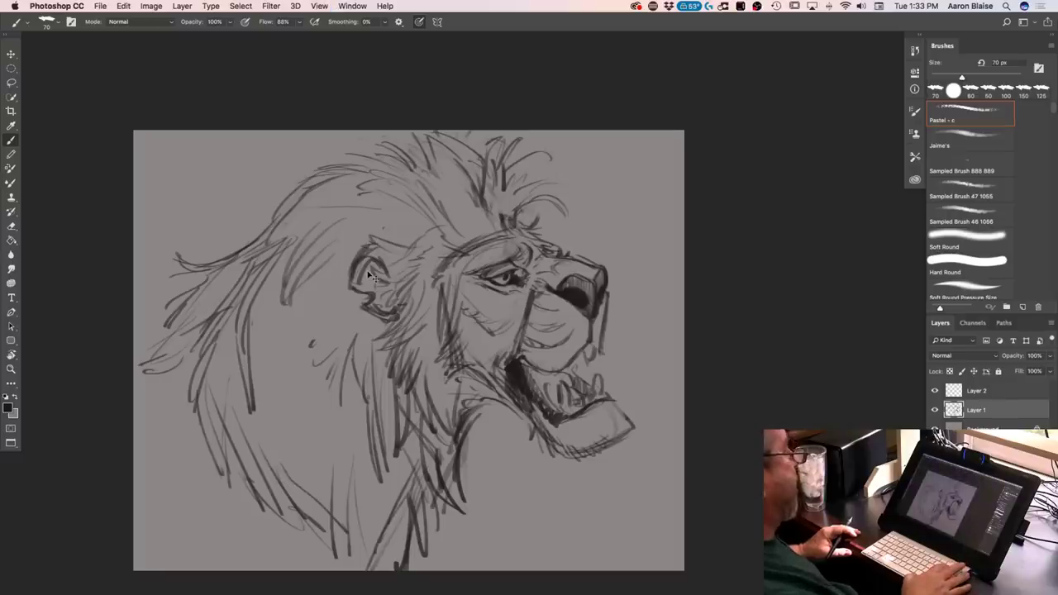
key(super+equal)
key(super+plus)
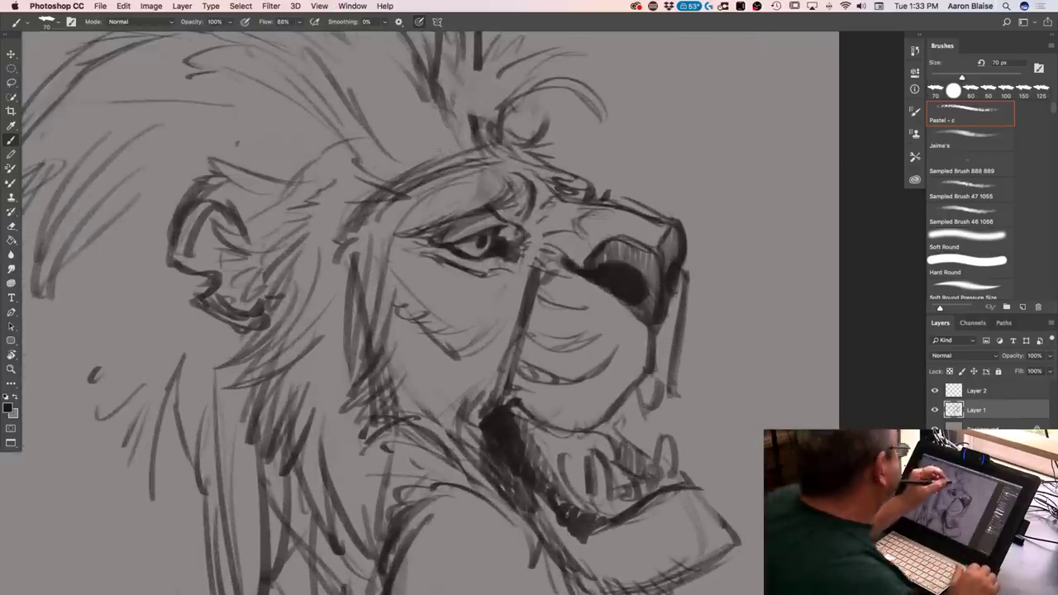
Try redrawing the brow ridge above the eye with a higher, darker outline
mouse_move(496, 159)
mouse_down()
mouse_move(410, 159)
mouse_move(387, 195)
mouse_move(403, 159)
mouse_move(385, 182)
mouse_up()
drag(478, 155, 399, 182)
mouse_move(512, 126)
mouse_down()
mouse_move(477, 170)
mouse_move(409, 170)
mouse_up()
mouse_move(396, 164)
mouse_down()
mouse_move(374, 207)
mouse_move(349, 217)
mouse_up()
mouse_move(446, 170)
mouse_down()
mouse_move(414, 180)
mouse_move(420, 172)
mouse_move(398, 221)
mouse_up()
drag(477, 163, 432, 165)
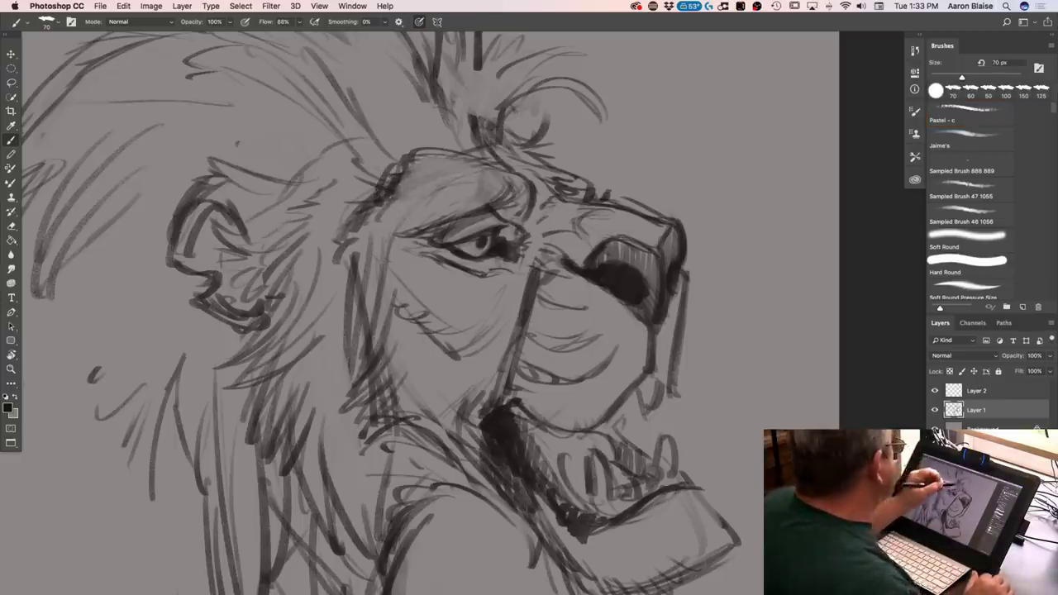
Erase the heavy brow outline, replace it with short light fur strokes, and darken the crease behind the nostril
drag(491, 147, 400, 181)
drag(414, 146, 377, 215)
drag(500, 149, 438, 167)
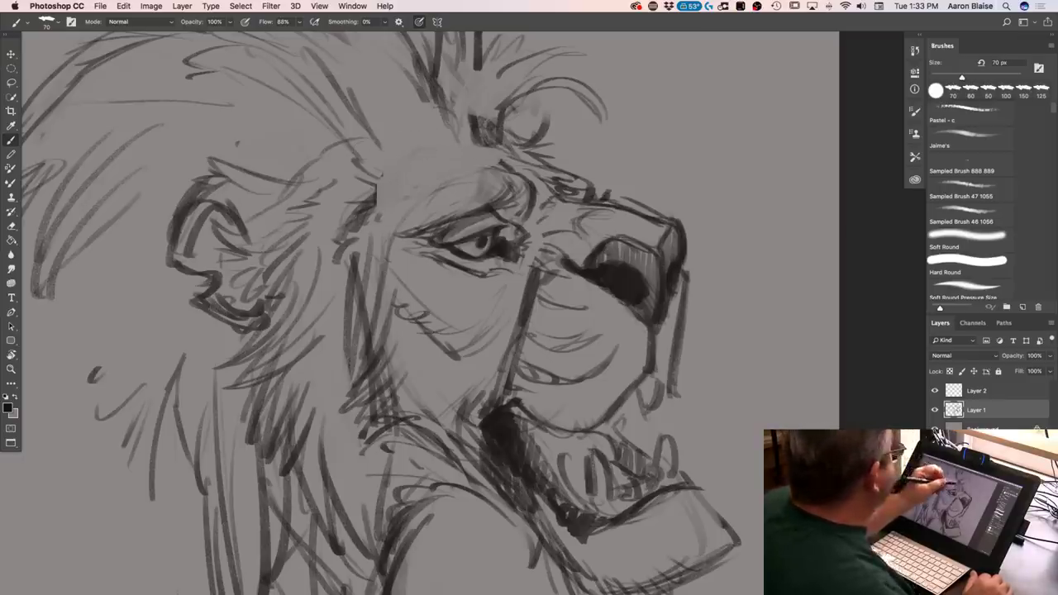
drag(488, 132, 494, 165)
mouse_move(454, 149)
mouse_down()
mouse_move(469, 161)
mouse_move(397, 179)
mouse_move(369, 204)
mouse_up()
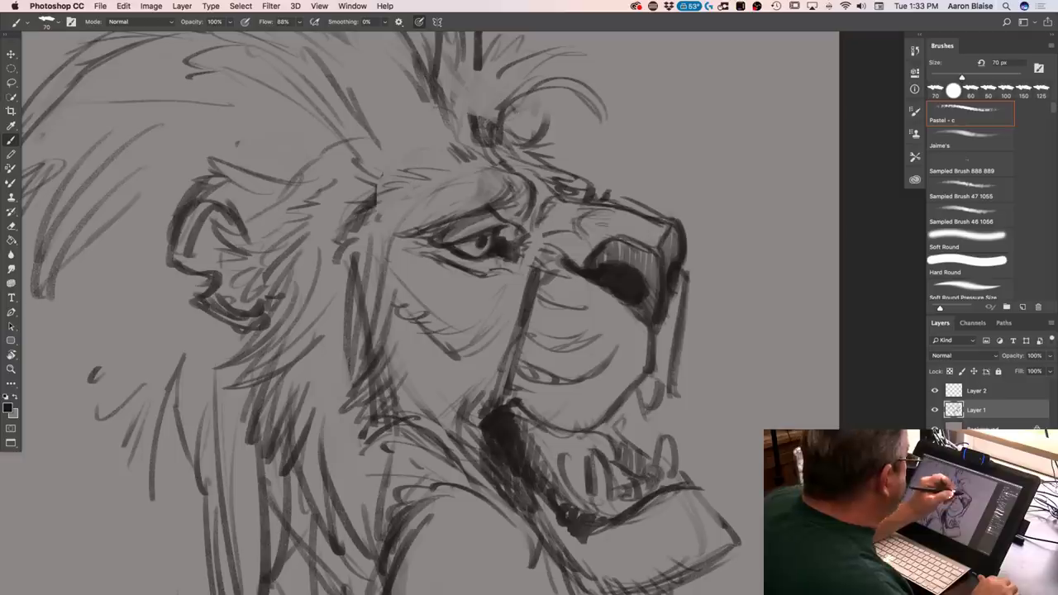
drag(565, 244, 553, 270)
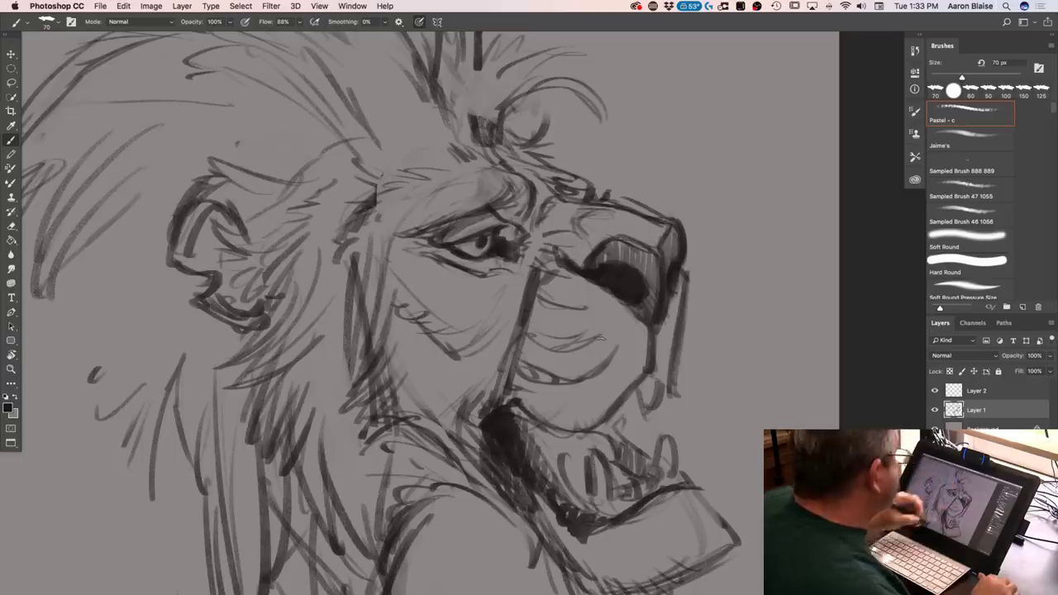
Lower Layer 1's opacity to 35% and make Layer 2 the active layer
click(1049, 357)
drag(1049, 356, 1017, 371)
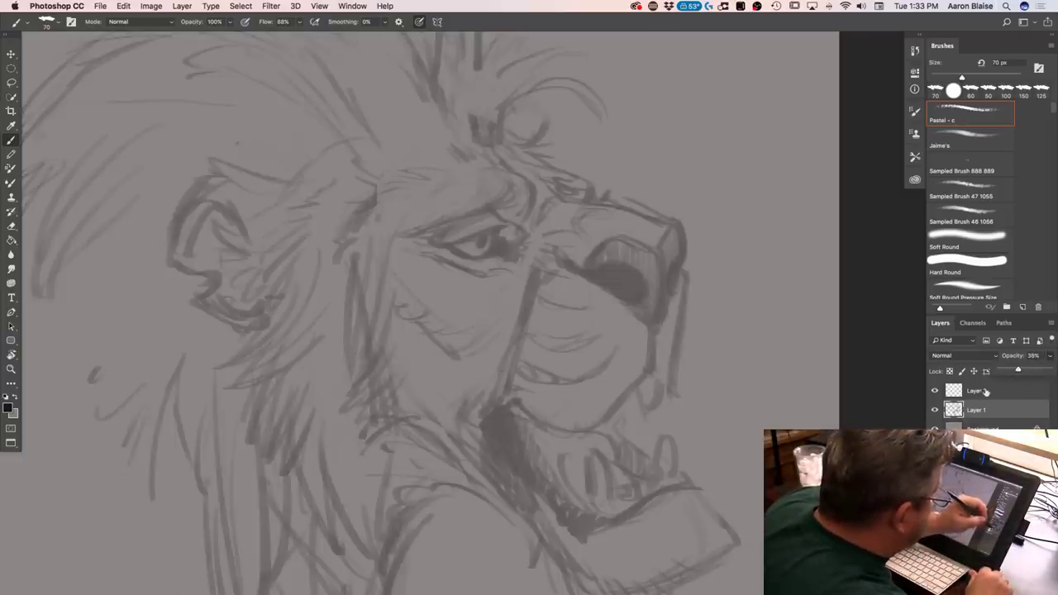
click(982, 392)
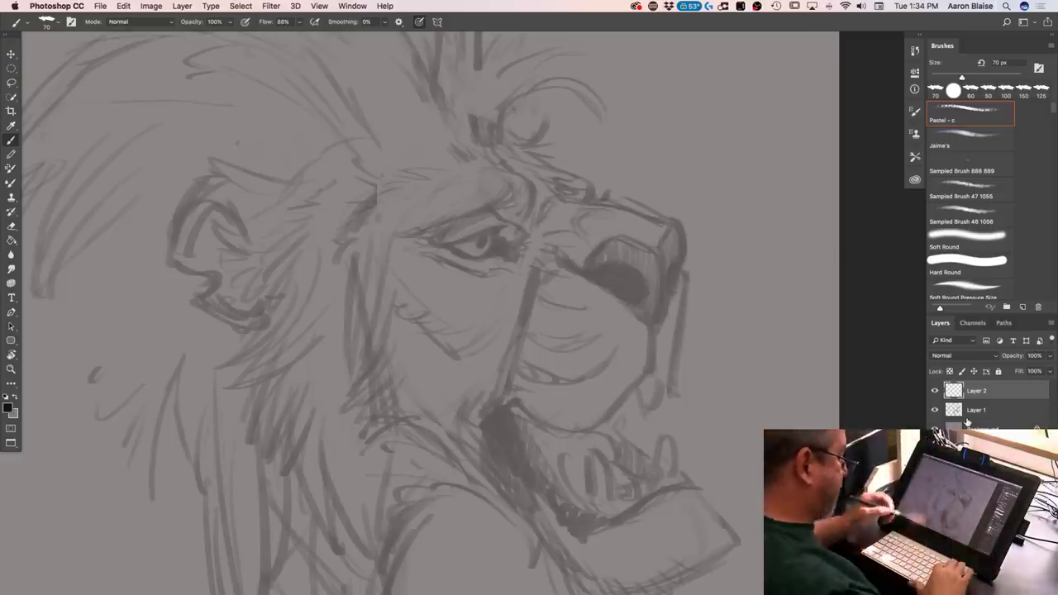
Outline the bridge of the nose, nose tip and nostril over the faded sketch with a 45 px brush
key(bracketleft)
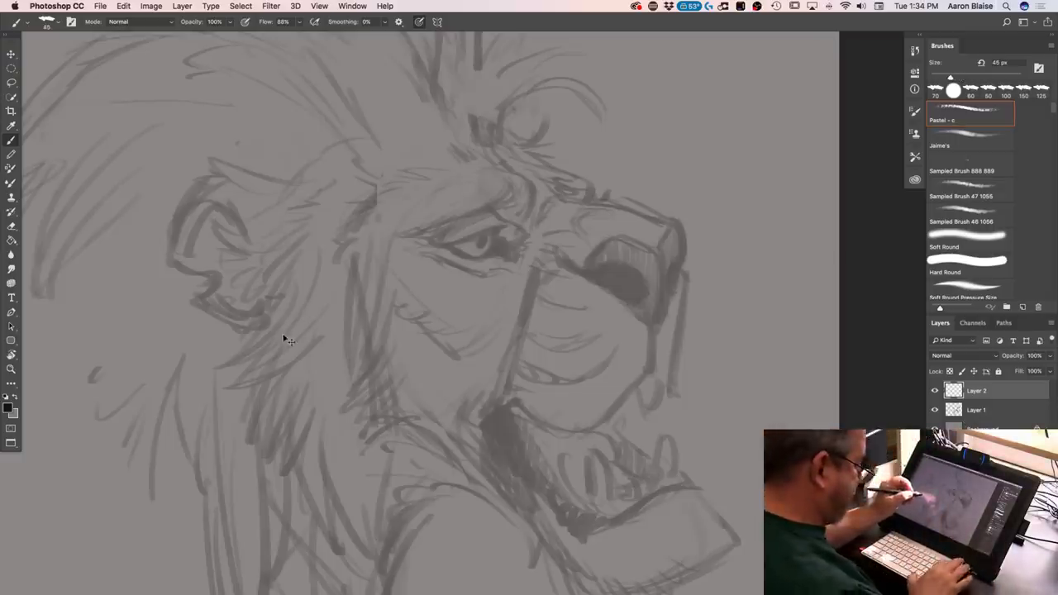
key(super+equal)
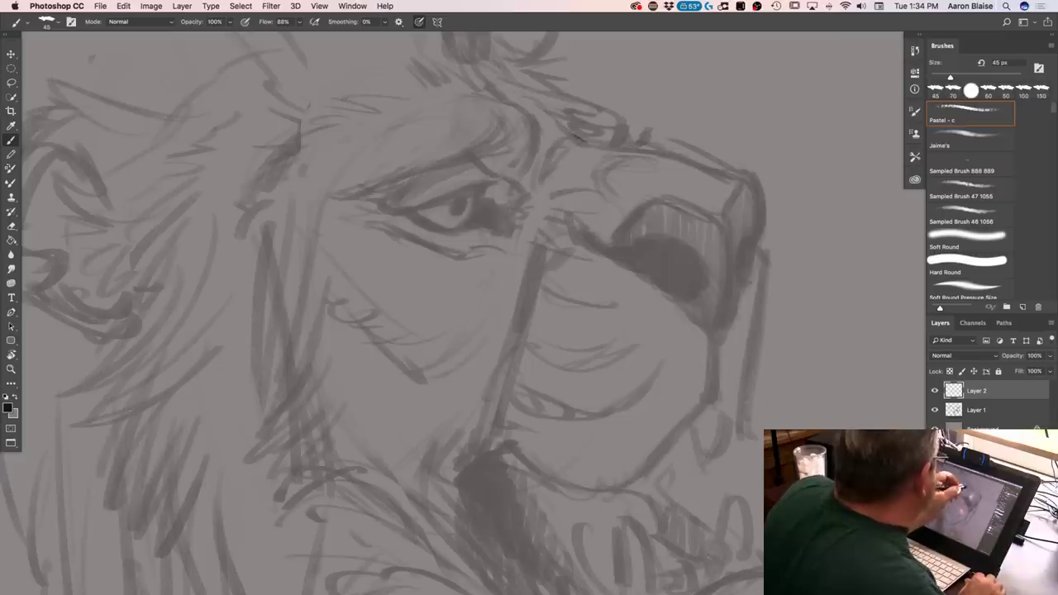
mouse_move(582, 144)
mouse_down()
mouse_move(671, 151)
mouse_move(719, 171)
mouse_up()
mouse_move(653, 149)
mouse_down()
mouse_move(714, 168)
mouse_move(763, 220)
mouse_up()
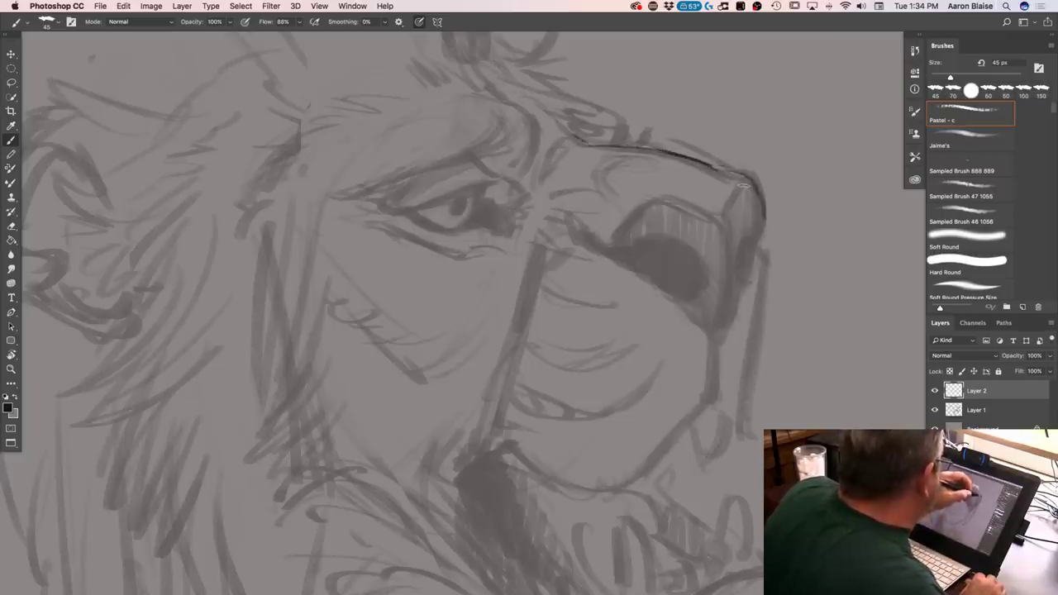
mouse_move(743, 186)
mouse_down()
mouse_move(726, 207)
mouse_move(656, 202)
mouse_move(619, 226)
mouse_up()
drag(724, 225, 718, 328)
mouse_move(757, 198)
mouse_down()
mouse_move(758, 235)
mouse_move(743, 250)
mouse_move(728, 329)
mouse_move(718, 335)
mouse_move(679, 308)
mouse_up()
mouse_move(676, 248)
mouse_down()
mouse_move(687, 293)
mouse_move(698, 262)
mouse_move(701, 283)
mouse_move(689, 296)
mouse_move(698, 268)
mouse_move(657, 246)
mouse_move(685, 255)
mouse_move(635, 250)
mouse_move(648, 245)
mouse_move(623, 256)
mouse_move(582, 229)
mouse_move(579, 240)
mouse_move(652, 283)
mouse_move(639, 272)
mouse_move(693, 274)
mouse_move(684, 308)
mouse_move(677, 297)
mouse_move(717, 336)
mouse_up()
Draw the front of the muzzle and the upper lip edge, with the tip of a tooth hanging below it
mouse_move(709, 391)
mouse_down()
mouse_move(717, 366)
mouse_move(709, 396)
mouse_up()
mouse_move(762, 256)
mouse_down()
mouse_move(741, 423)
mouse_move(710, 395)
mouse_move(715, 362)
mouse_move(707, 405)
mouse_move(711, 388)
mouse_move(659, 455)
mouse_up()
drag(705, 403, 642, 480)
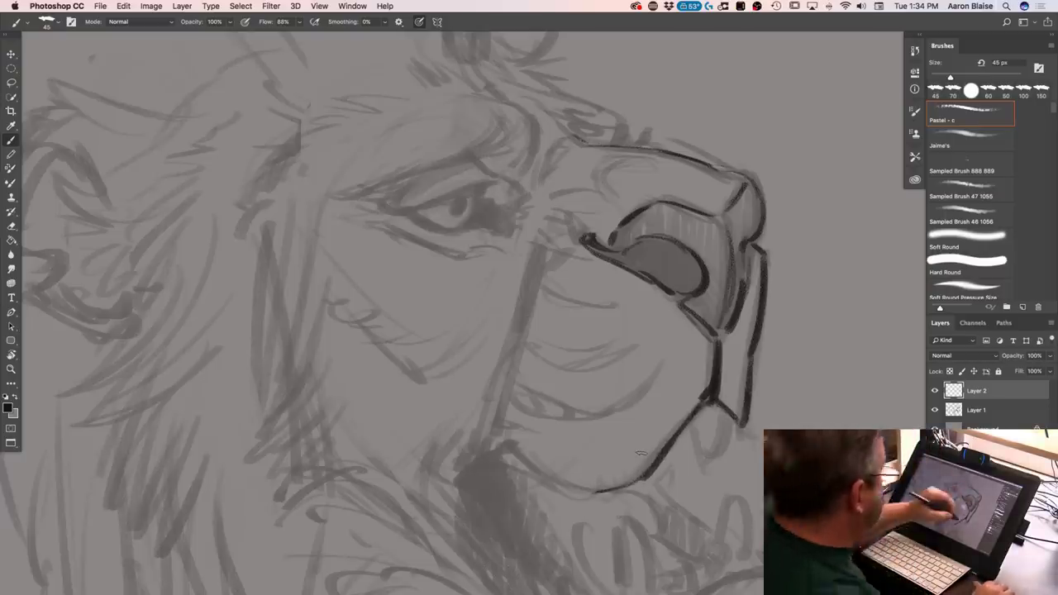
drag(728, 416, 707, 454)
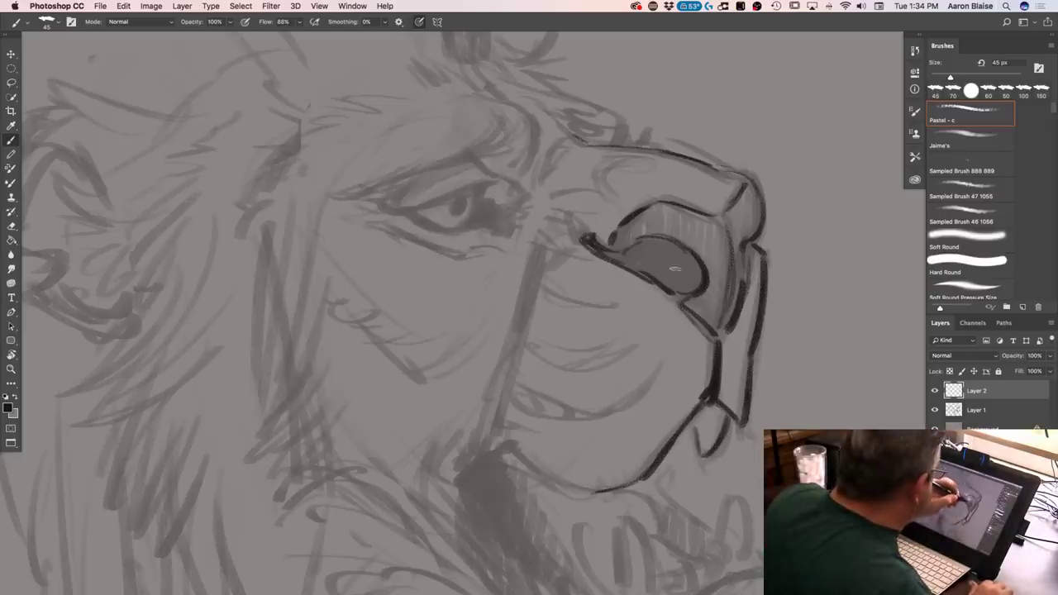
Fill the nostril dark, thicken the front notch of the nose, and add short fur strokes behind the nostril
mouse_move(695, 259)
mouse_down()
mouse_move(691, 293)
mouse_move(664, 238)
mouse_move(678, 264)
mouse_move(670, 290)
mouse_move(651, 239)
mouse_move(669, 289)
mouse_move(649, 263)
mouse_move(652, 272)
mouse_move(610, 256)
mouse_up()
drag(746, 248, 743, 278)
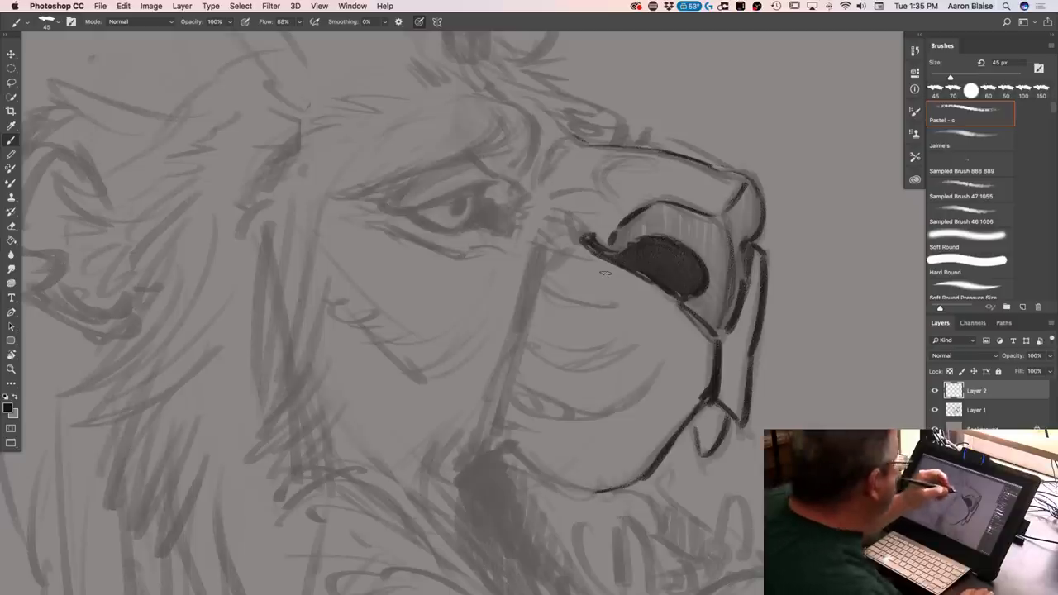
drag(744, 238, 742, 294)
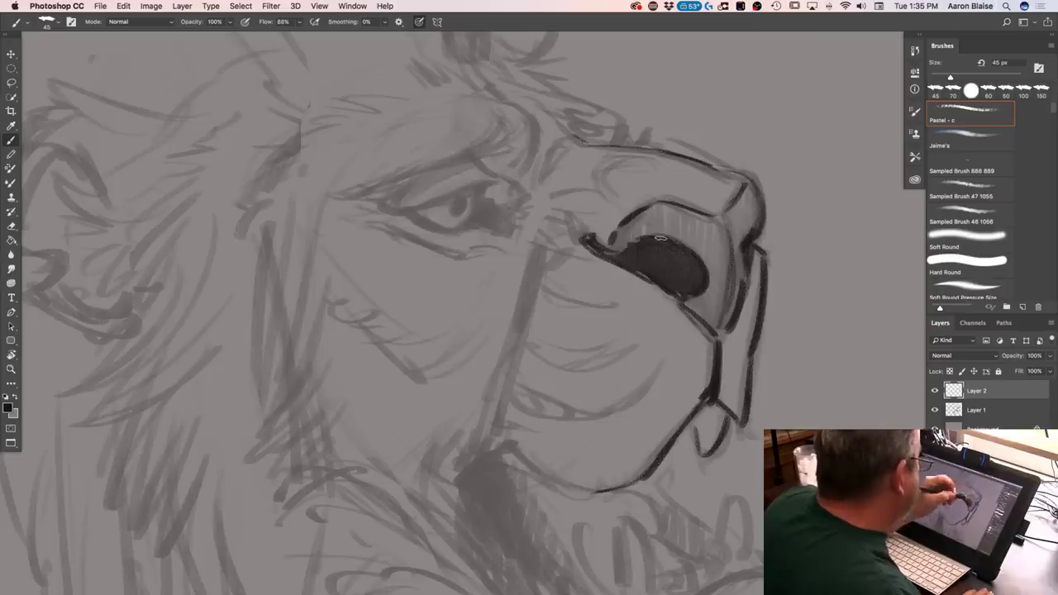
mouse_move(756, 221)
mouse_down()
mouse_move(758, 231)
mouse_move(760, 210)
mouse_move(750, 237)
mouse_up()
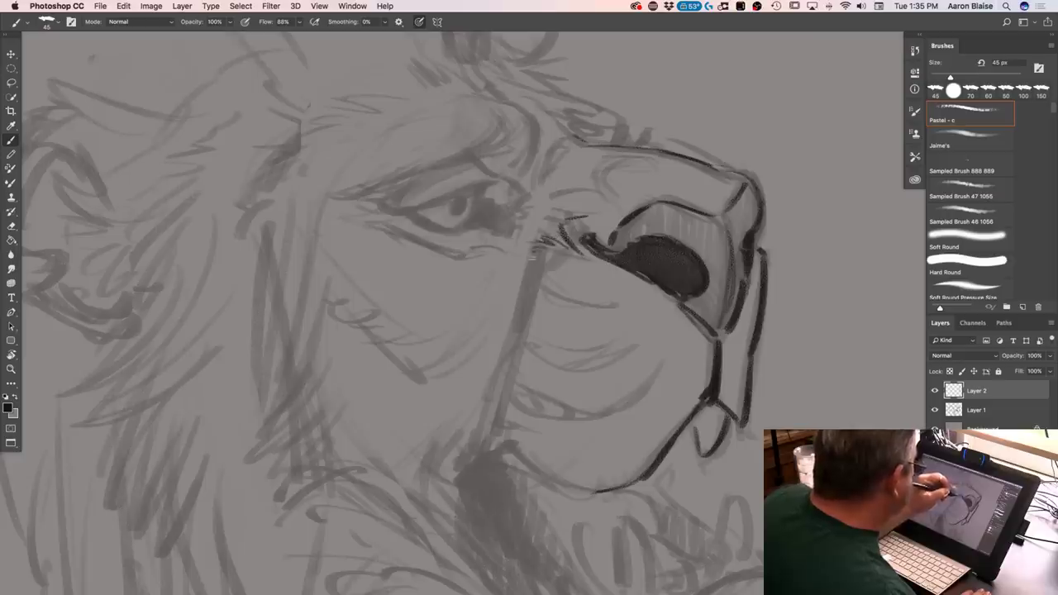
Draw the fold behind the muzzle and continue the upper lip with furry strokes back to the mouth corner
drag(533, 263, 501, 336)
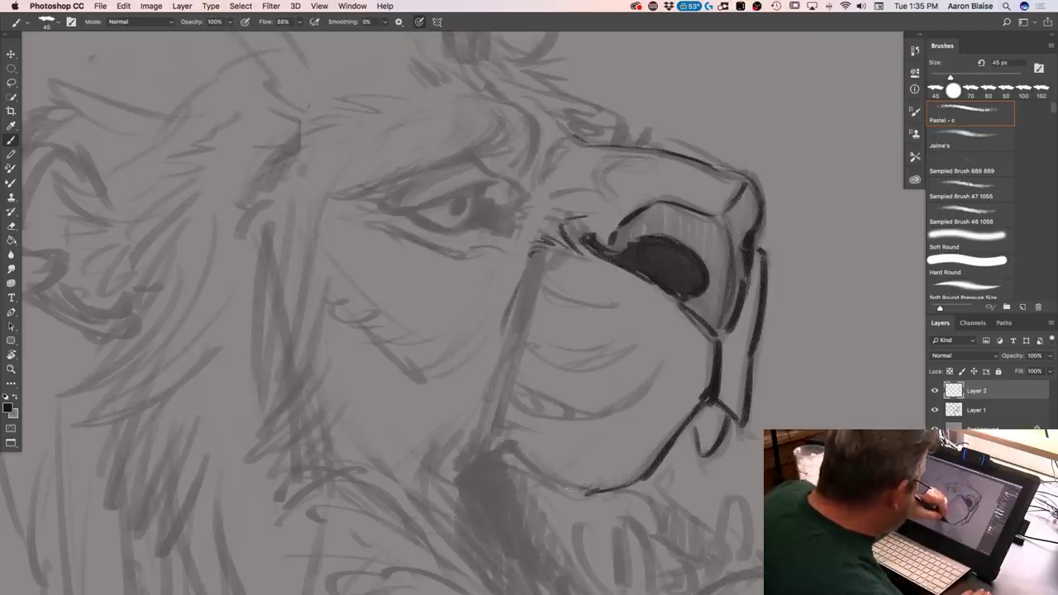
drag(532, 477, 562, 486)
mouse_move(529, 468)
mouse_down()
mouse_move(559, 480)
mouse_move(509, 450)
mouse_up()
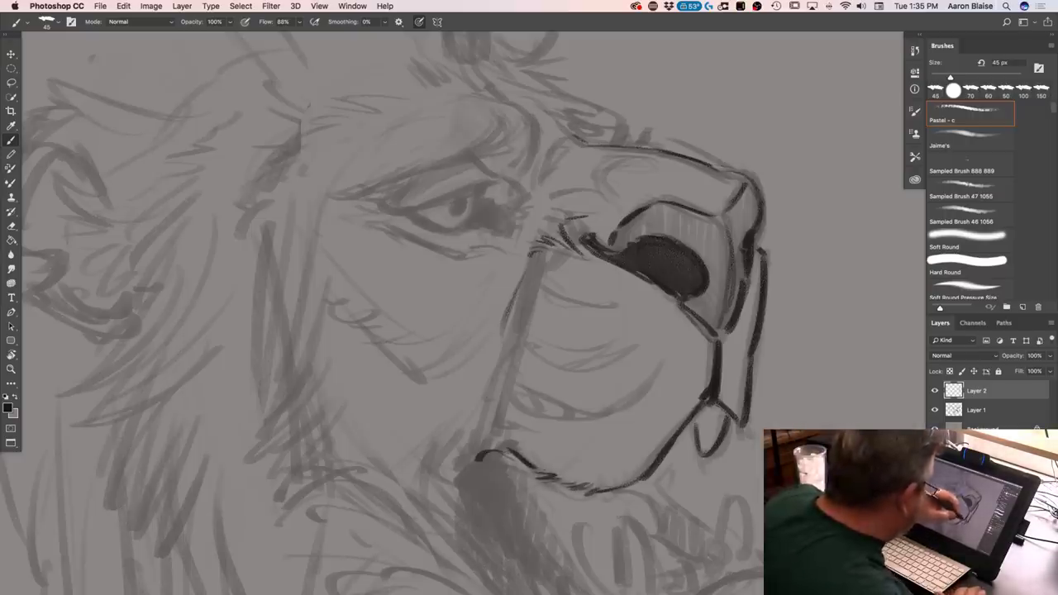
Draw the lower lip's upper edge and the front of the chin with short tufted fur strokes
drag(244, 569, 195, 330)
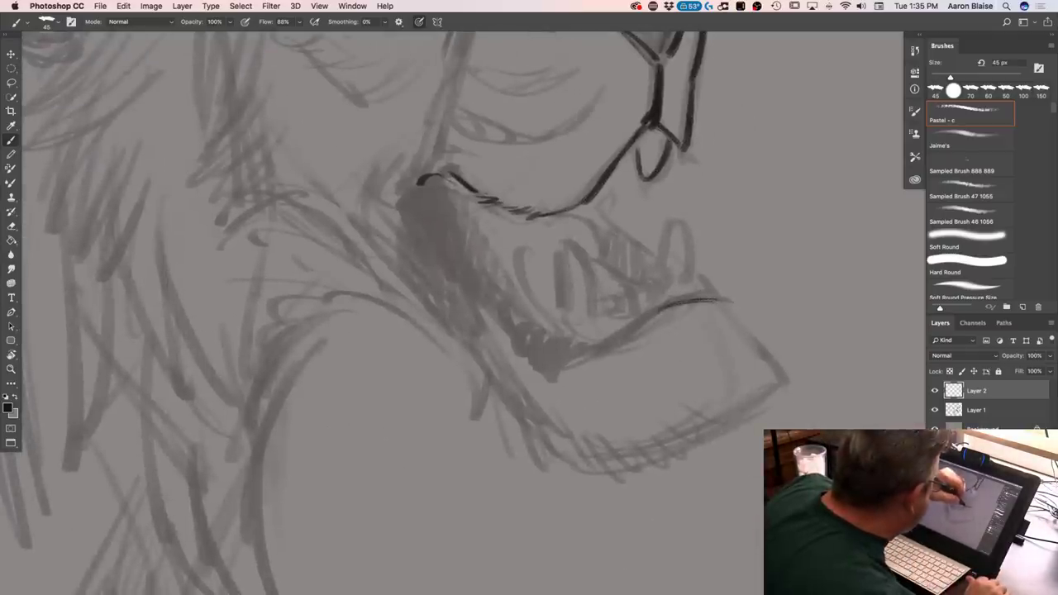
drag(664, 307, 590, 351)
drag(703, 303, 643, 328)
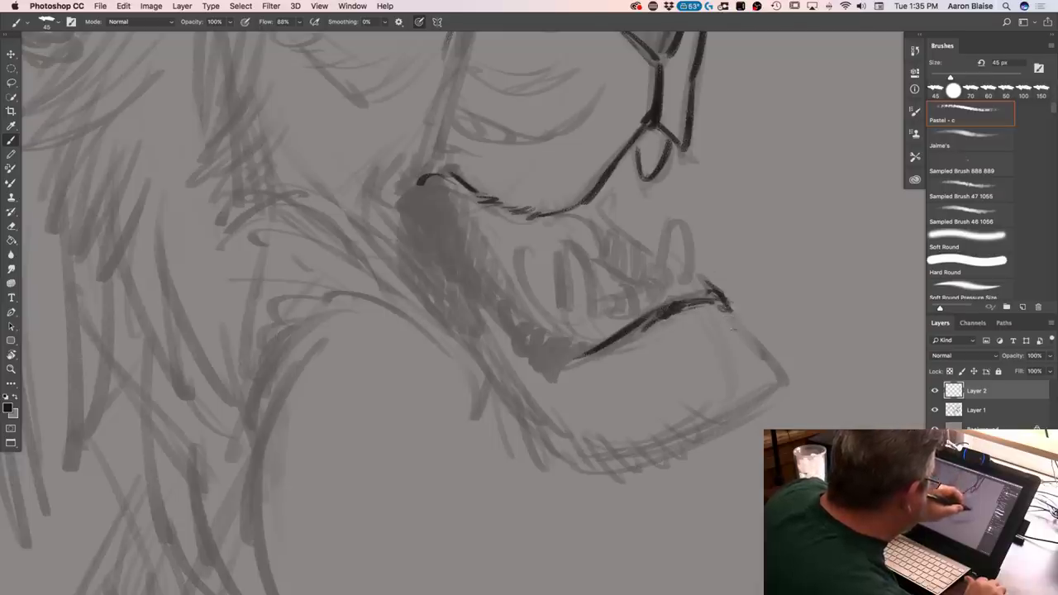
mouse_move(729, 316)
mouse_down()
mouse_move(777, 339)
mouse_move(796, 389)
mouse_move(779, 395)
mouse_up()
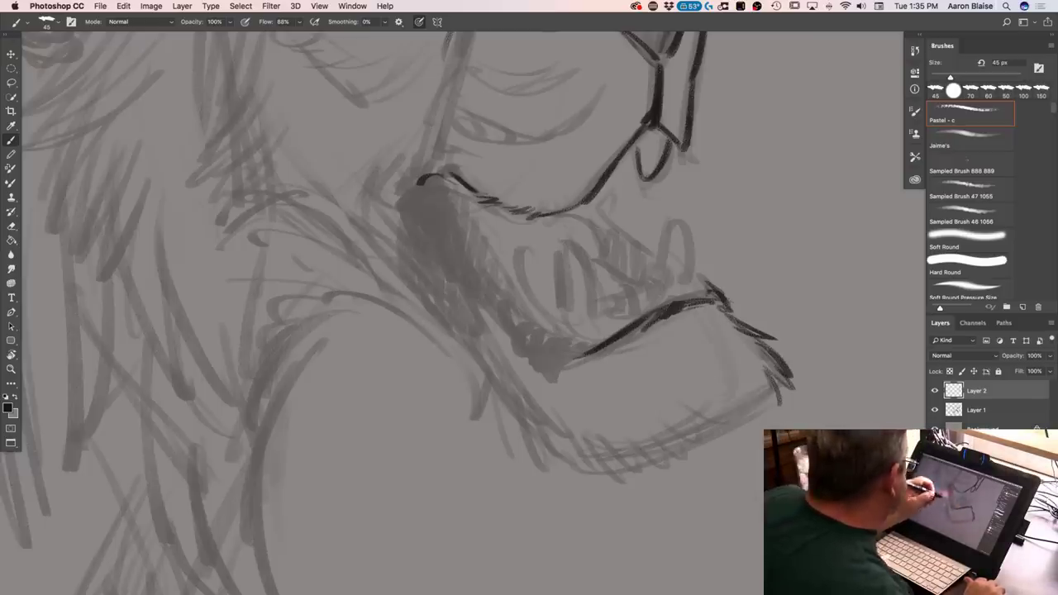
Outline the underside of the lower jaw with jagged fur strokes from the throat forward to the chin
drag(403, 297, 467, 372)
drag(451, 335, 506, 426)
mouse_move(506, 379)
mouse_down()
mouse_move(531, 449)
mouse_move(559, 475)
mouse_up()
mouse_move(549, 432)
mouse_down()
mouse_move(590, 472)
mouse_move(618, 476)
mouse_move(694, 446)
mouse_up()
mouse_move(734, 372)
mouse_down()
mouse_move(772, 414)
mouse_move(751, 418)
mouse_up()
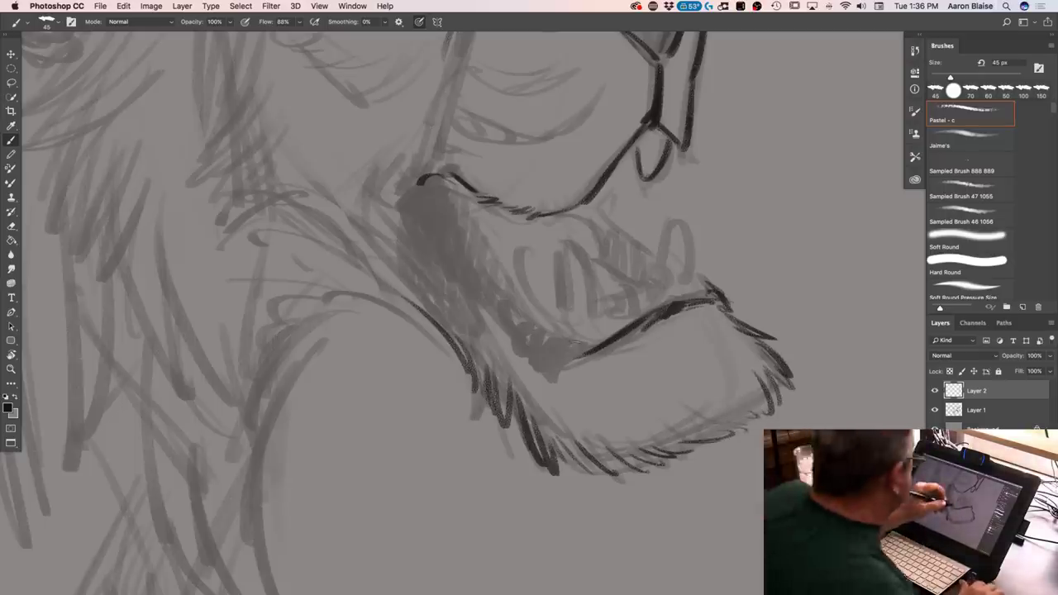
Outline the fleshy corner of the mouth down to the lower lip and fill it with dark shading
mouse_move(575, 364)
mouse_down()
mouse_move(517, 374)
mouse_move(494, 342)
mouse_move(508, 312)
mouse_move(480, 283)
mouse_up()
drag(446, 191, 476, 271)
drag(448, 223, 478, 276)
mouse_move(422, 178)
mouse_down()
mouse_move(397, 220)
mouse_move(446, 299)
mouse_up()
drag(402, 218, 475, 305)
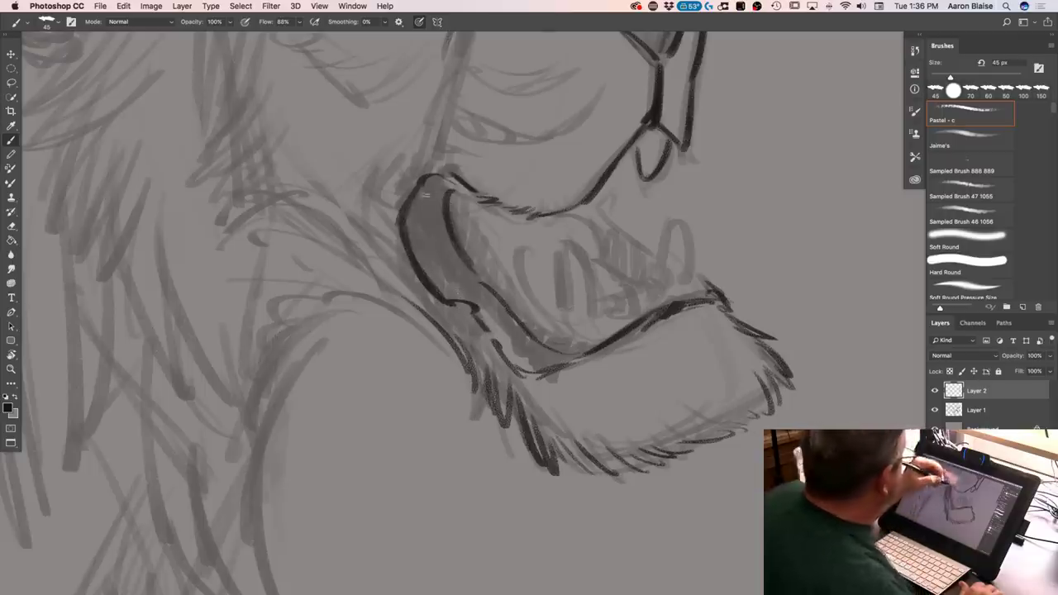
mouse_move(424, 182)
mouse_down()
mouse_move(414, 204)
mouse_move(433, 198)
mouse_move(414, 240)
mouse_move(443, 217)
mouse_move(425, 280)
mouse_move(449, 246)
mouse_move(475, 308)
mouse_move(562, 357)
mouse_up()
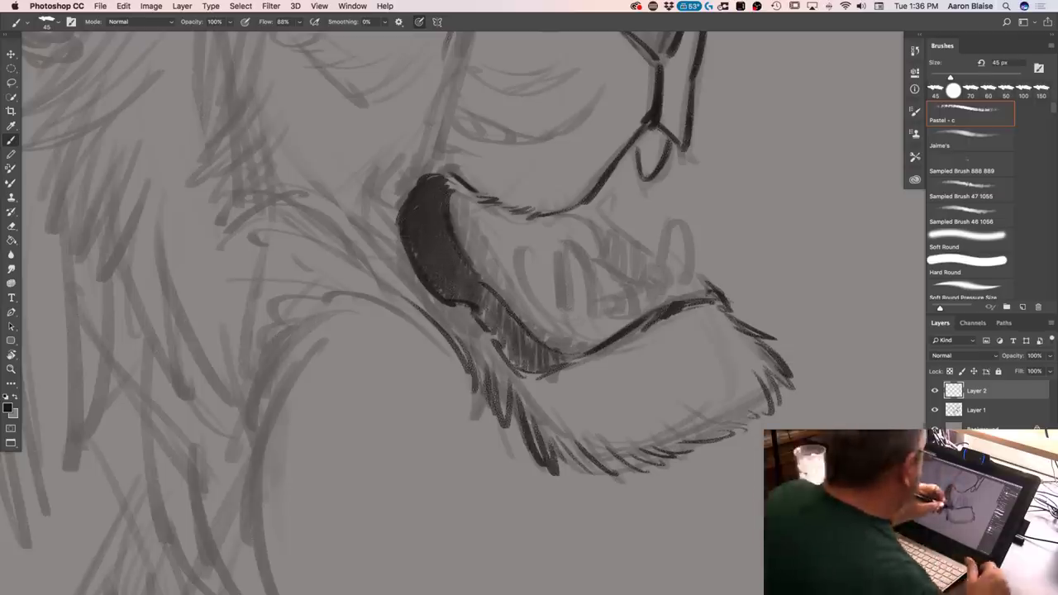
Draw the two lower canines with the row of small incisors between them, and add gum lines at their bases
mouse_move(563, 236)
mouse_down()
mouse_move(552, 307)
mouse_move(591, 286)
mouse_move(599, 318)
mouse_move(596, 302)
mouse_up()
mouse_move(557, 243)
mouse_down()
mouse_move(562, 303)
mouse_move(588, 331)
mouse_move(600, 294)
mouse_up()
mouse_move(658, 267)
mouse_down()
mouse_move(666, 217)
mouse_move(691, 263)
mouse_up()
mouse_move(681, 215)
mouse_down()
mouse_move(695, 277)
mouse_move(693, 262)
mouse_up()
mouse_move(637, 288)
mouse_down()
mouse_move(642, 308)
mouse_move(668, 294)
mouse_move(625, 296)
mouse_move(627, 316)
mouse_up()
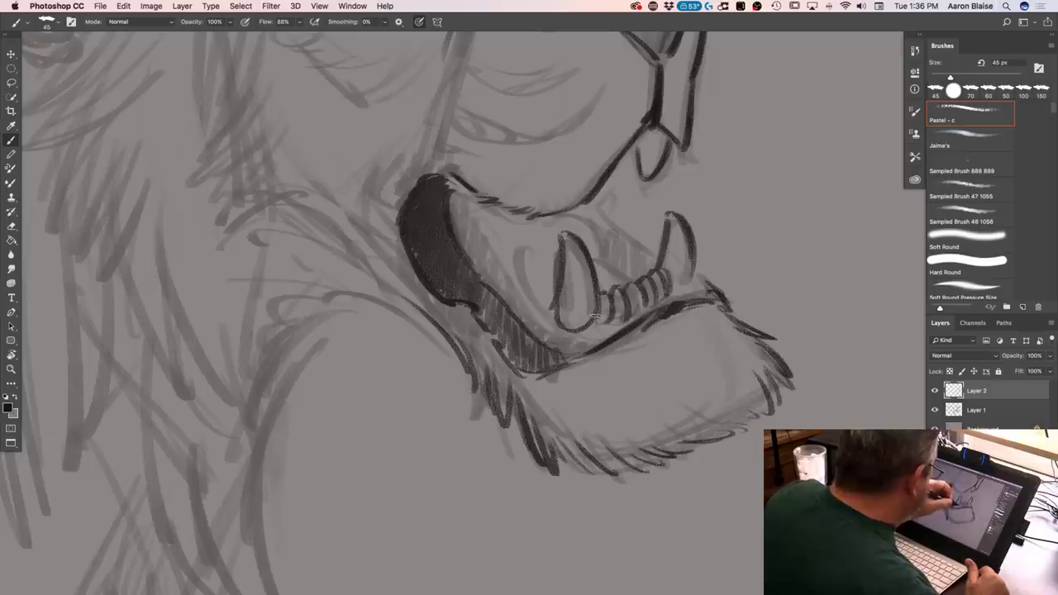
drag(610, 296, 598, 324)
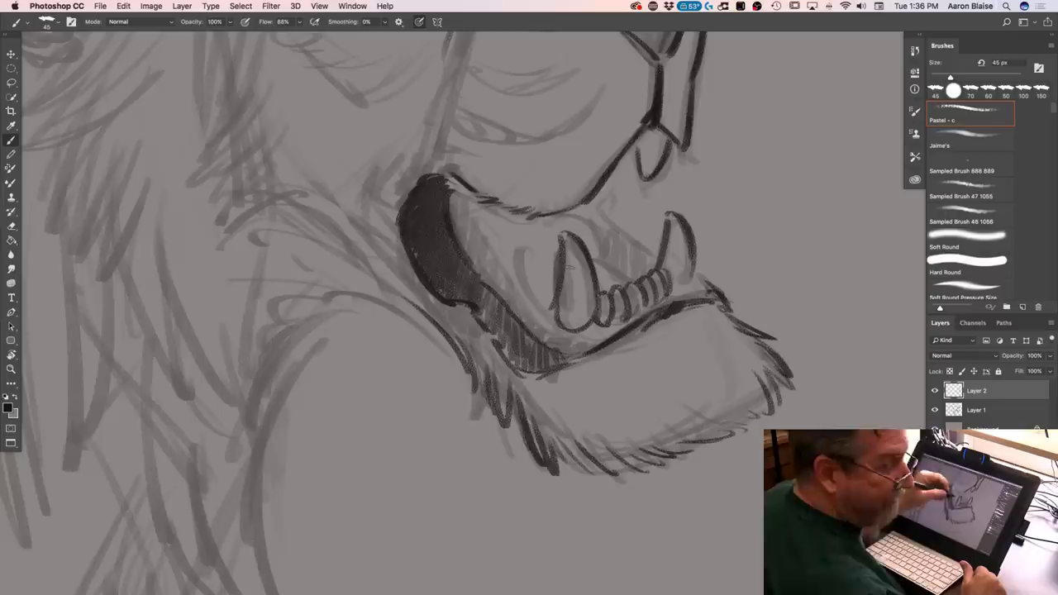
drag(551, 303, 527, 317)
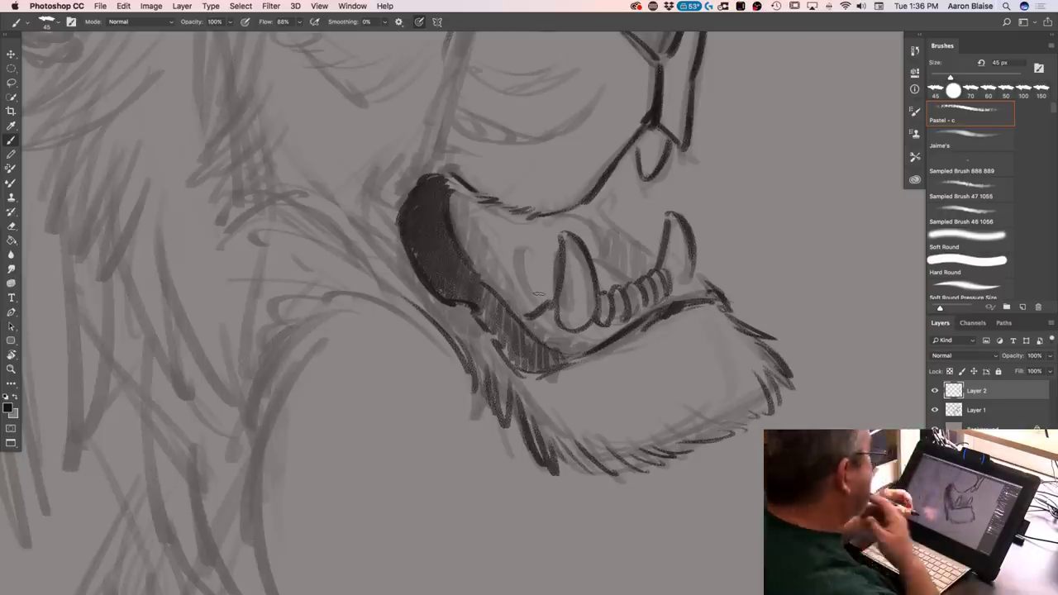
drag(672, 282, 690, 289)
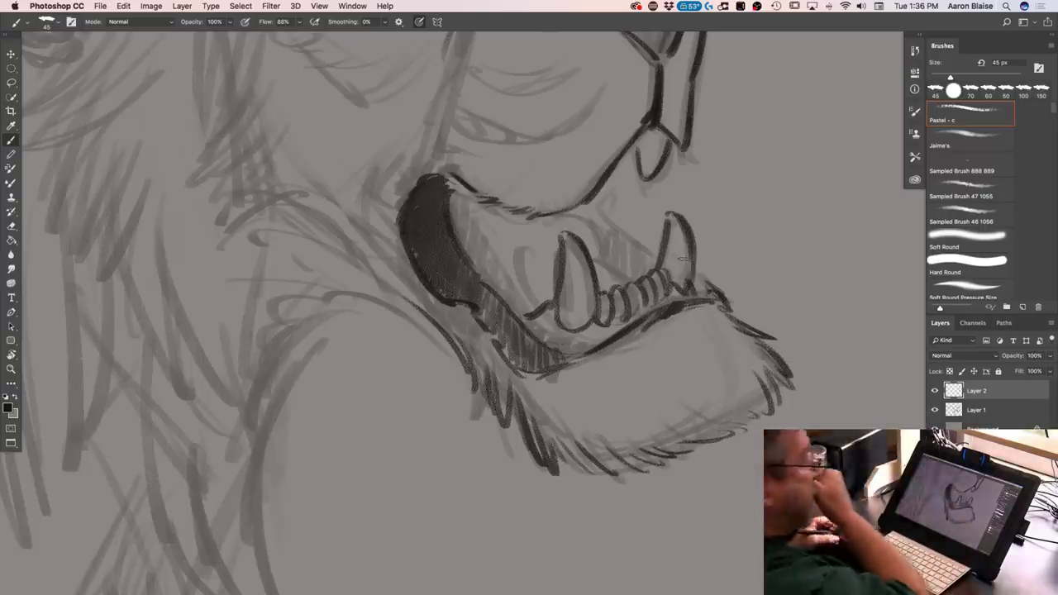
Draw the mouth's interior with the tongue's curved edge, dark shading behind the lower teeth and ridged folds at the back
mouse_move(571, 209)
mouse_down()
mouse_move(598, 234)
mouse_move(604, 265)
mouse_up()
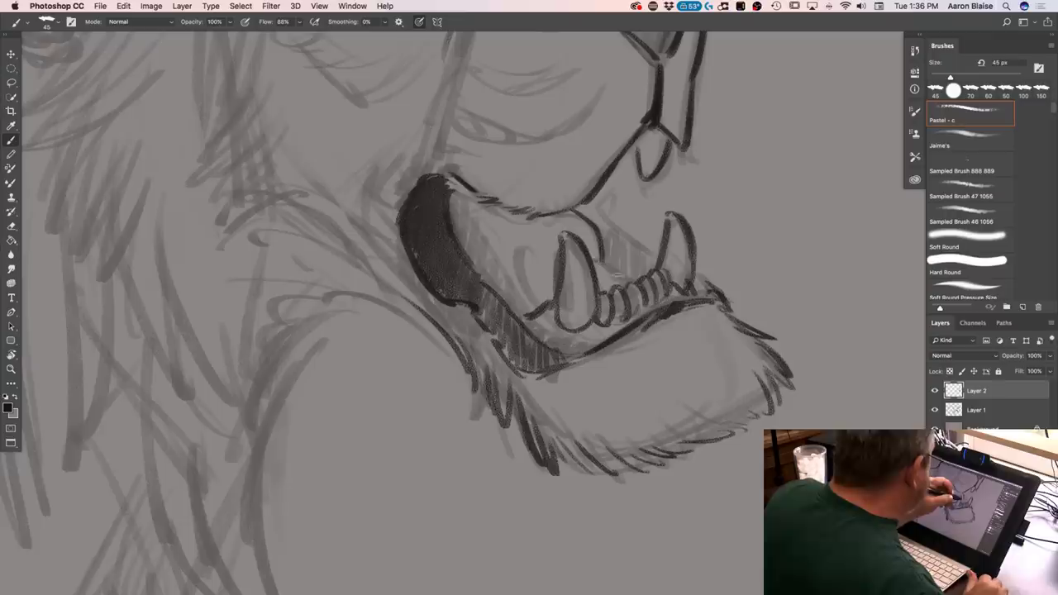
mouse_move(587, 207)
mouse_down()
mouse_move(618, 245)
mouse_move(652, 260)
mouse_move(628, 245)
mouse_move(618, 267)
mouse_up()
drag(618, 246, 635, 284)
drag(632, 256, 642, 285)
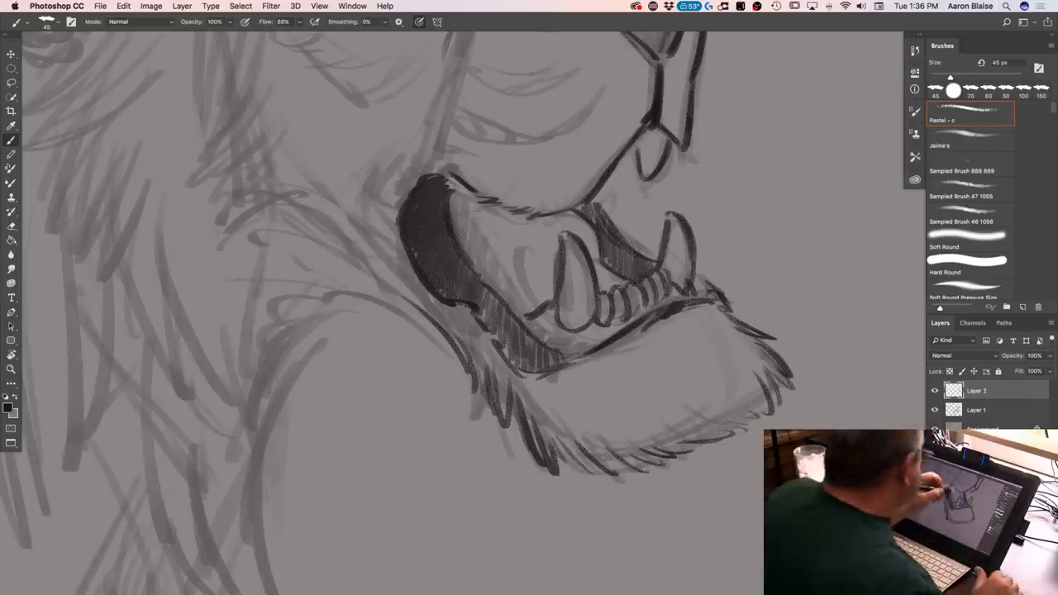
mouse_move(465, 204)
mouse_down()
mouse_move(493, 236)
mouse_move(472, 268)
mouse_move(514, 291)
mouse_up()
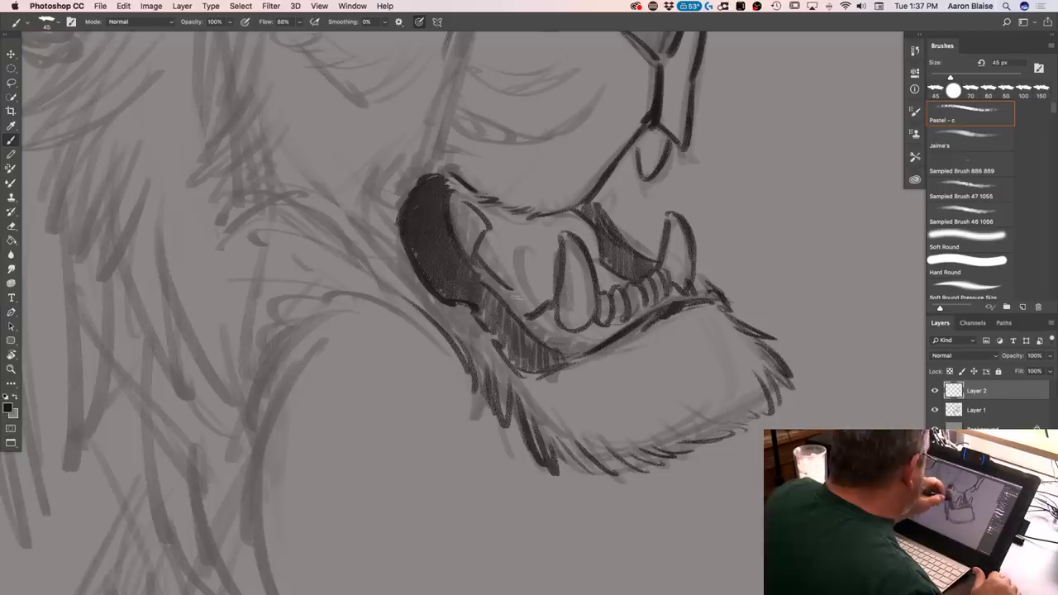
drag(471, 242, 445, 199)
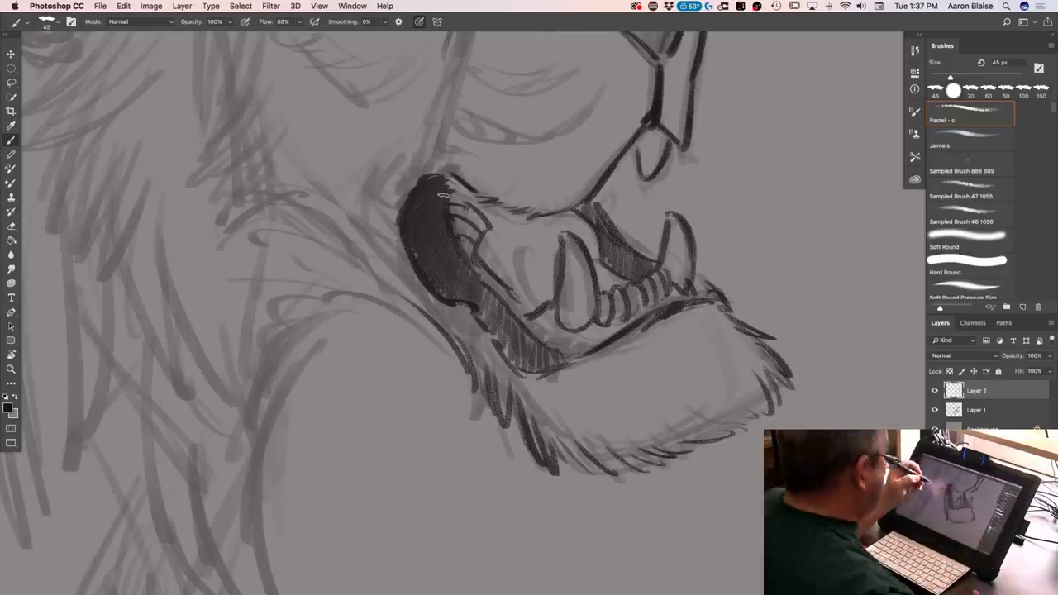
Add light curved fur strokes inside the lower jaw, under the lip, at the chin and toward the throat
drag(707, 313, 658, 337)
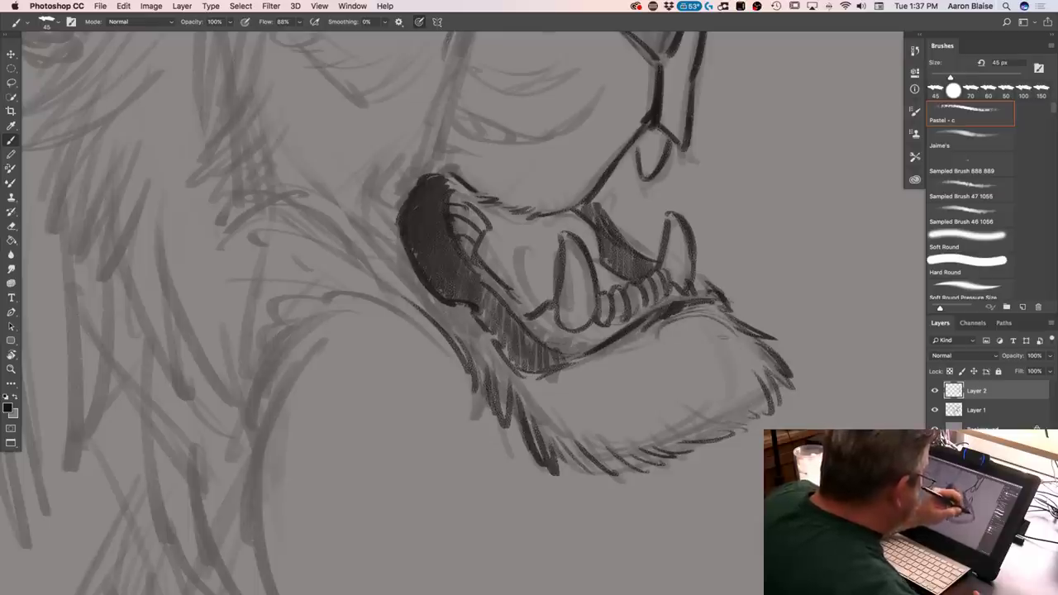
drag(757, 354, 724, 395)
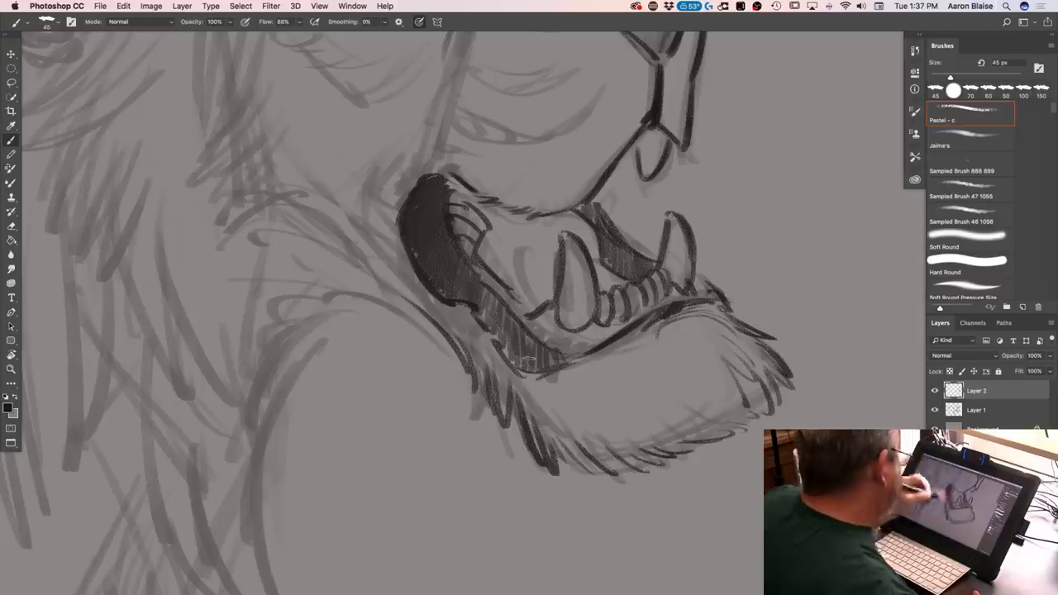
mouse_move(566, 378)
mouse_down()
mouse_move(555, 437)
mouse_move(539, 443)
mouse_up()
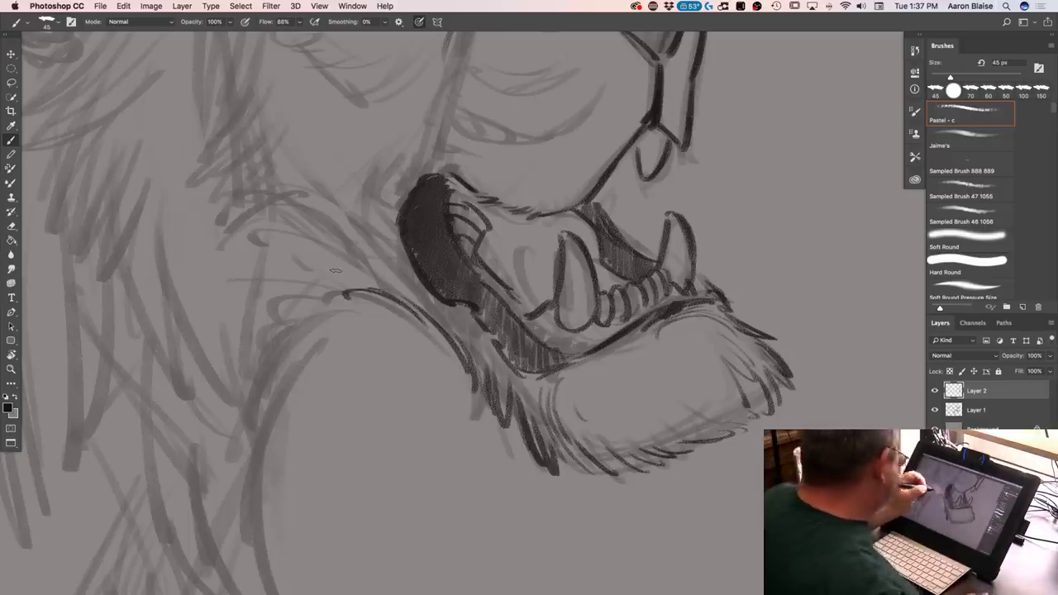
Draw the eye with a heavy upper lid line, rounded lower rim and dark pupil, and shade the inner corner
key(super+minus)
drag(315, 320, 385, 506)
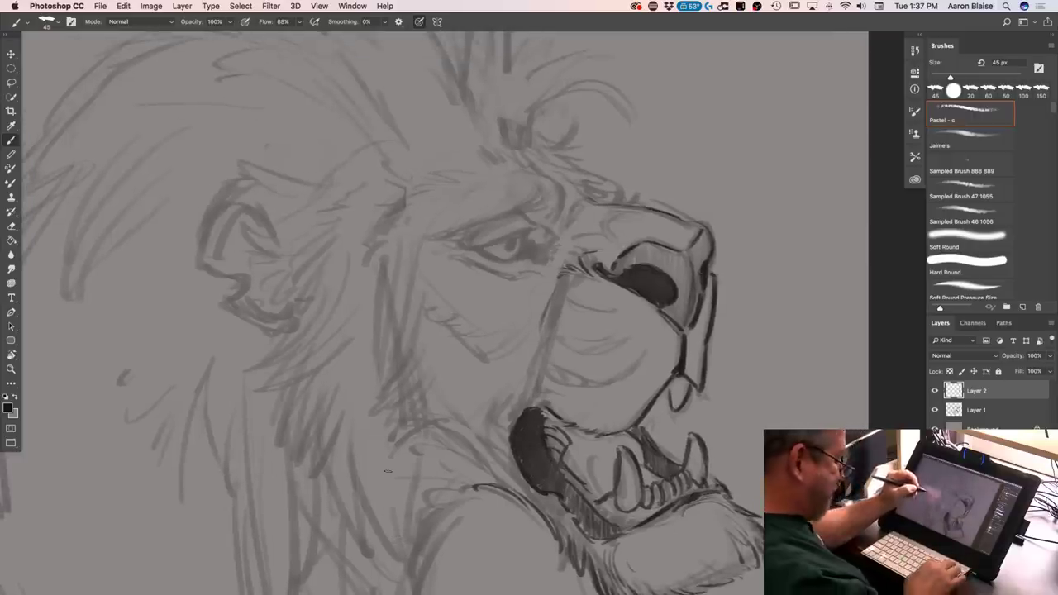
key(super+plus)
key(super+plus)
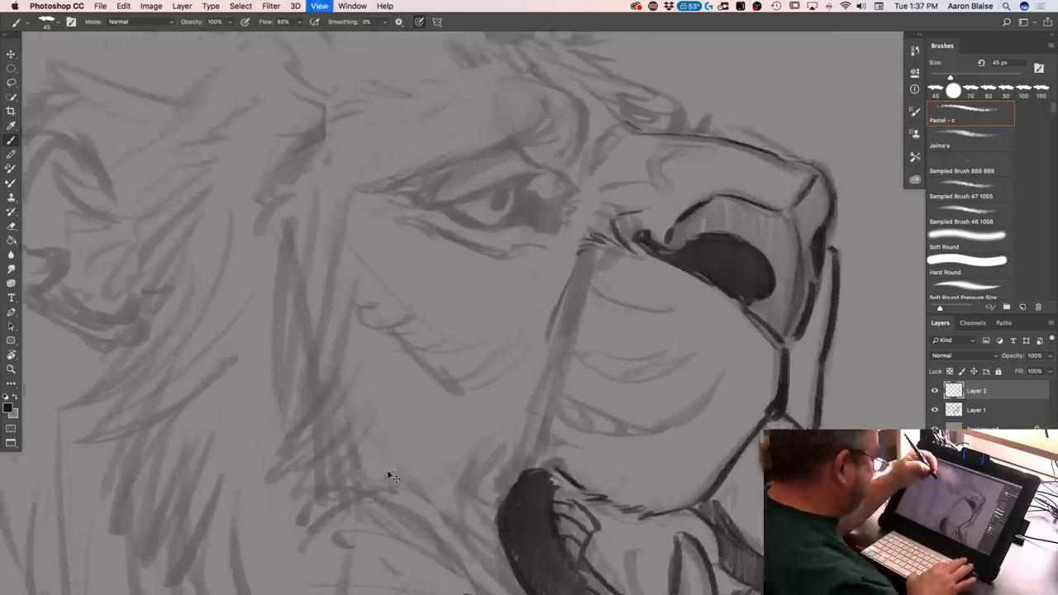
mouse_move(534, 143)
mouse_down()
mouse_move(430, 181)
mouse_move(382, 172)
mouse_move(423, 185)
mouse_up()
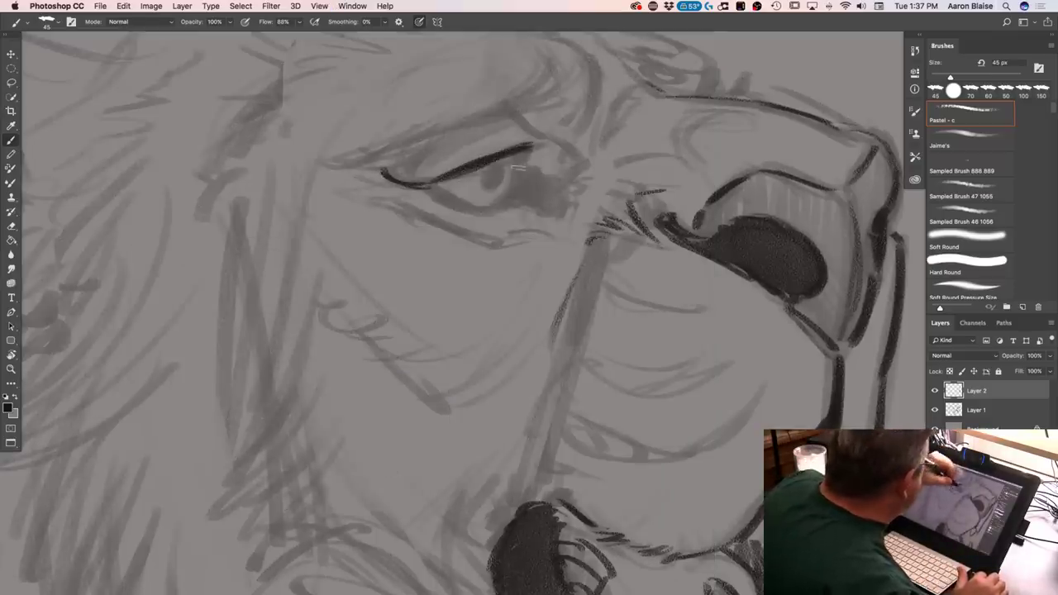
mouse_move(524, 161)
mouse_down()
mouse_move(496, 206)
mouse_move(516, 190)
mouse_move(500, 154)
mouse_move(496, 204)
mouse_move(477, 212)
mouse_move(447, 196)
mouse_move(474, 210)
mouse_move(501, 163)
mouse_move(510, 208)
mouse_move(543, 213)
mouse_up()
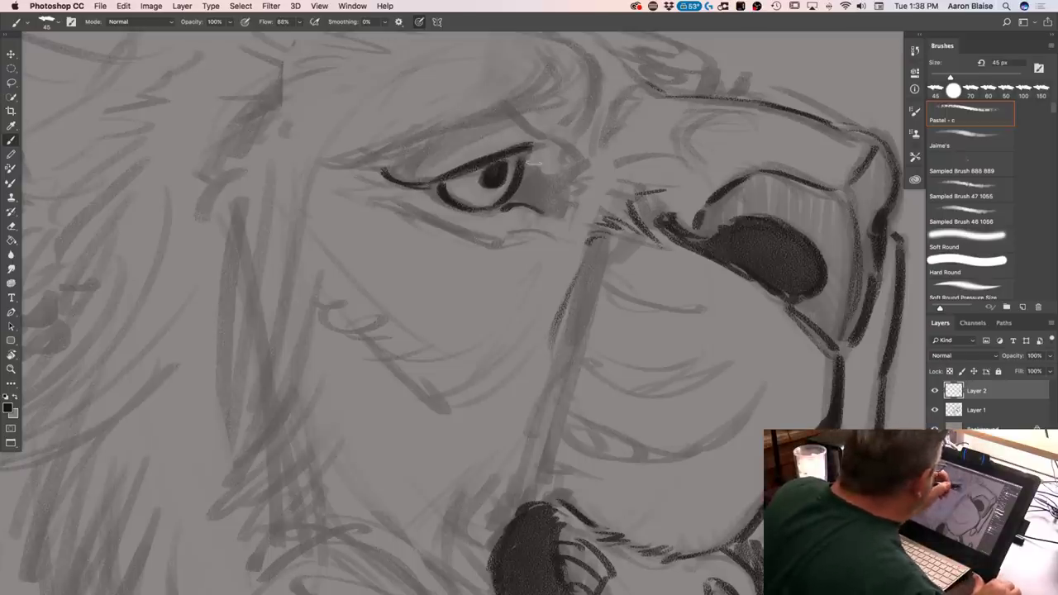
mouse_move(538, 169)
mouse_down()
mouse_move(535, 167)
mouse_move(525, 202)
mouse_move(548, 177)
mouse_move(562, 212)
mouse_up()
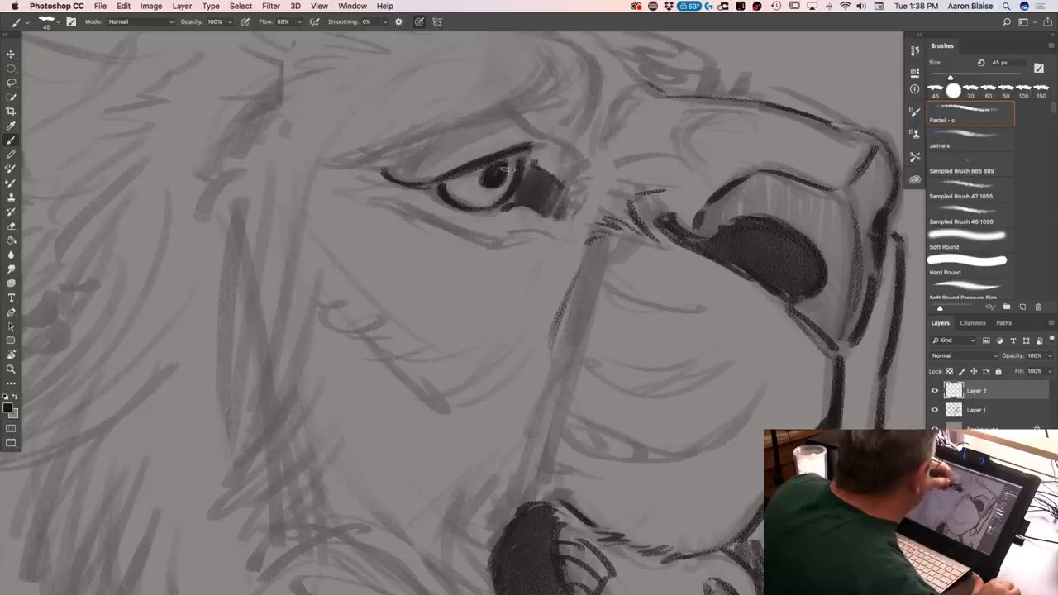
mouse_move(491, 212)
mouse_down()
mouse_move(514, 205)
mouse_move(440, 200)
mouse_move(421, 188)
mouse_move(430, 185)
mouse_up()
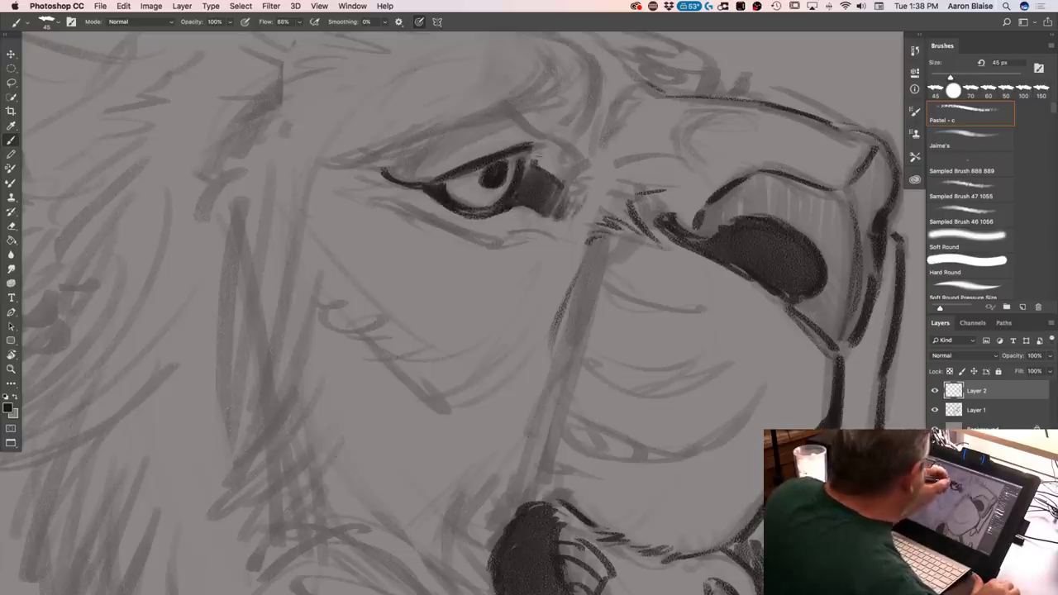
drag(524, 155, 529, 152)
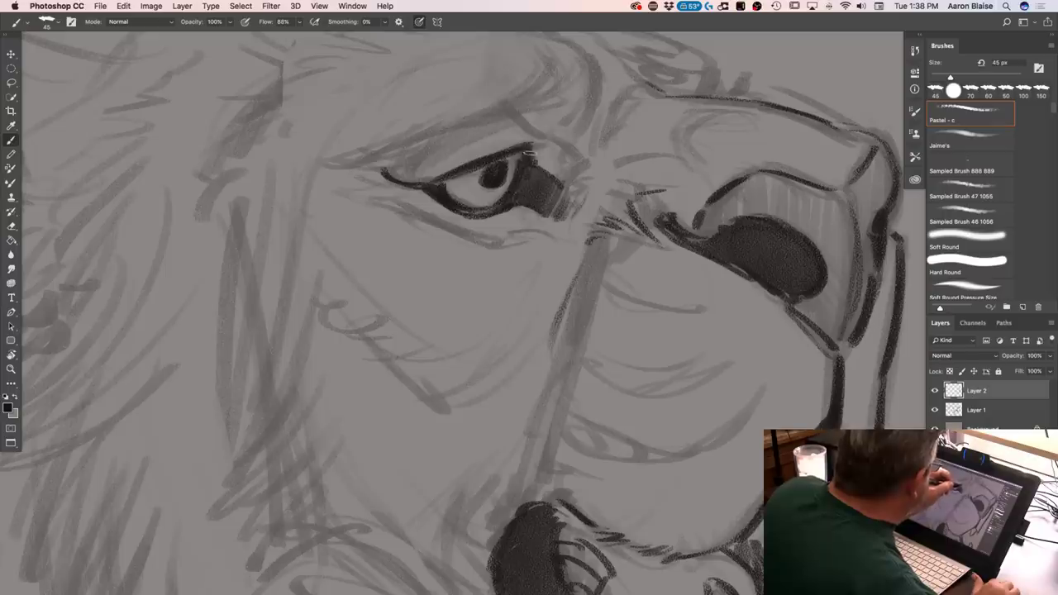
Draw the creases above the upper eyelid and at the inner corner, and the fold beneath the lower lid
drag(512, 110, 547, 149)
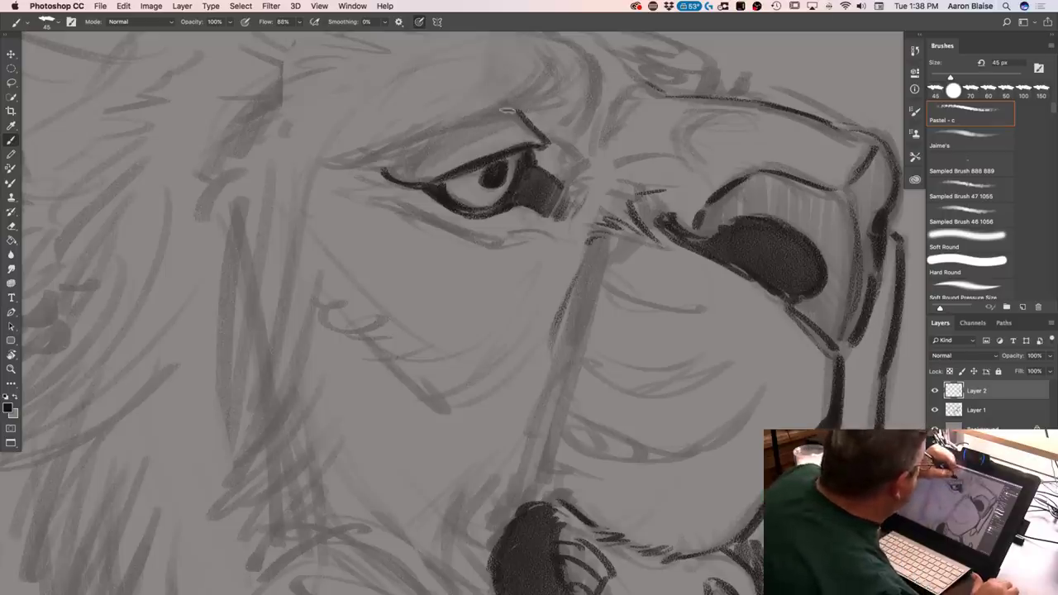
drag(401, 157, 421, 142)
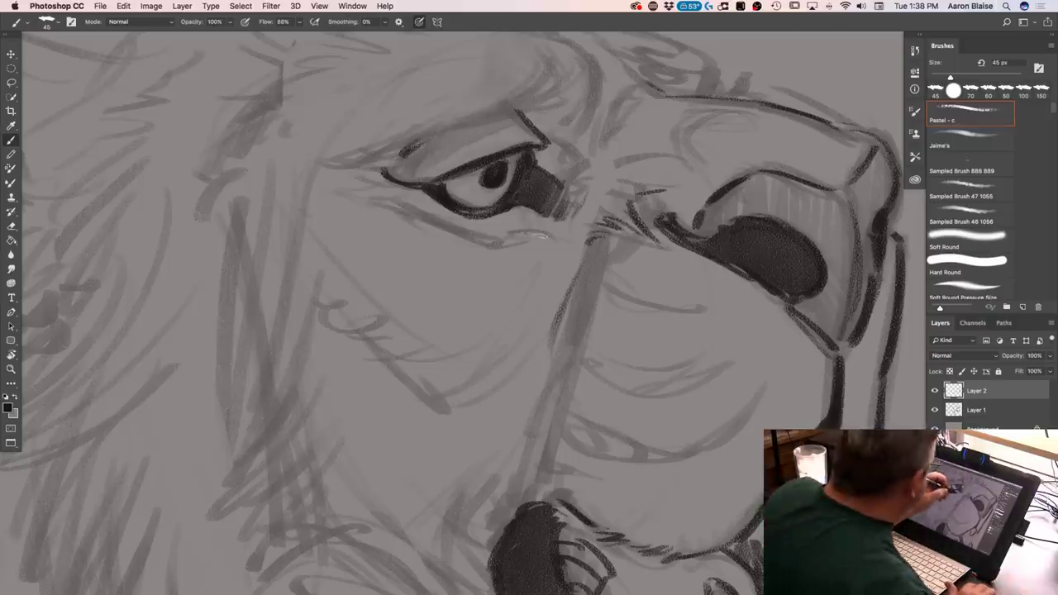
mouse_move(546, 236)
mouse_down()
mouse_move(507, 227)
mouse_move(495, 243)
mouse_move(421, 216)
mouse_up()
drag(483, 238, 354, 185)
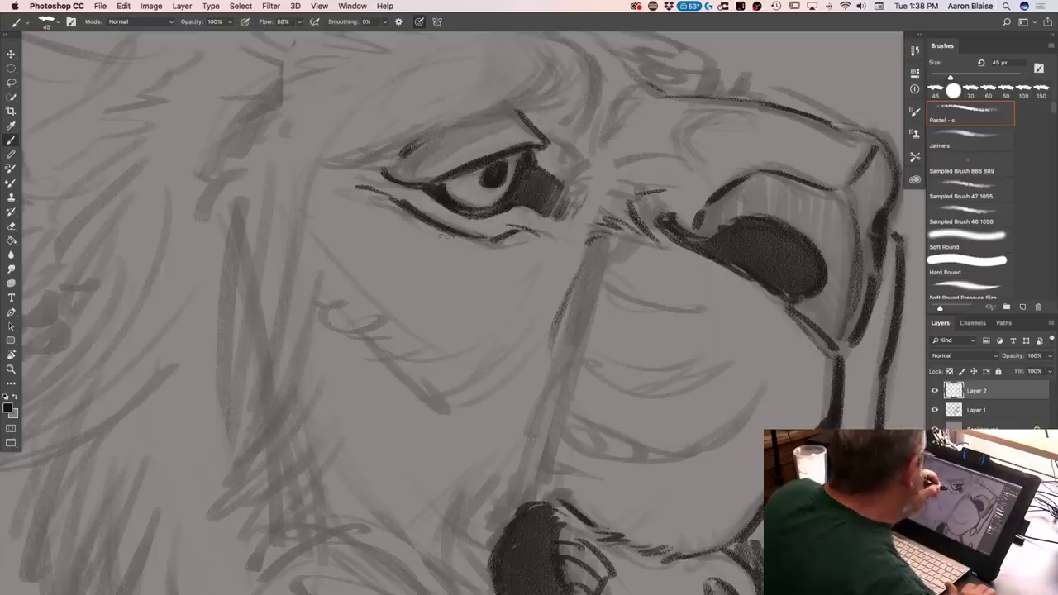
drag(560, 146, 594, 164)
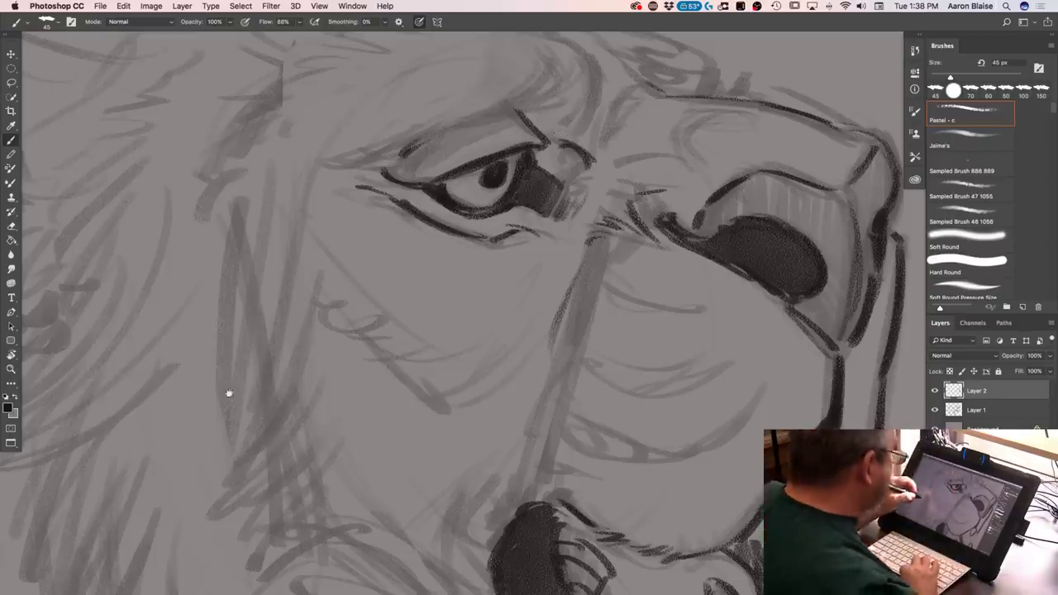
Draw the brow line with a dark accent at its inner end, sweeping back to curved folds behind the eye
drag(241, 358, 272, 425)
mouse_move(596, 121)
mouse_down()
mouse_move(613, 145)
mouse_move(572, 158)
mouse_move(584, 157)
mouse_up()
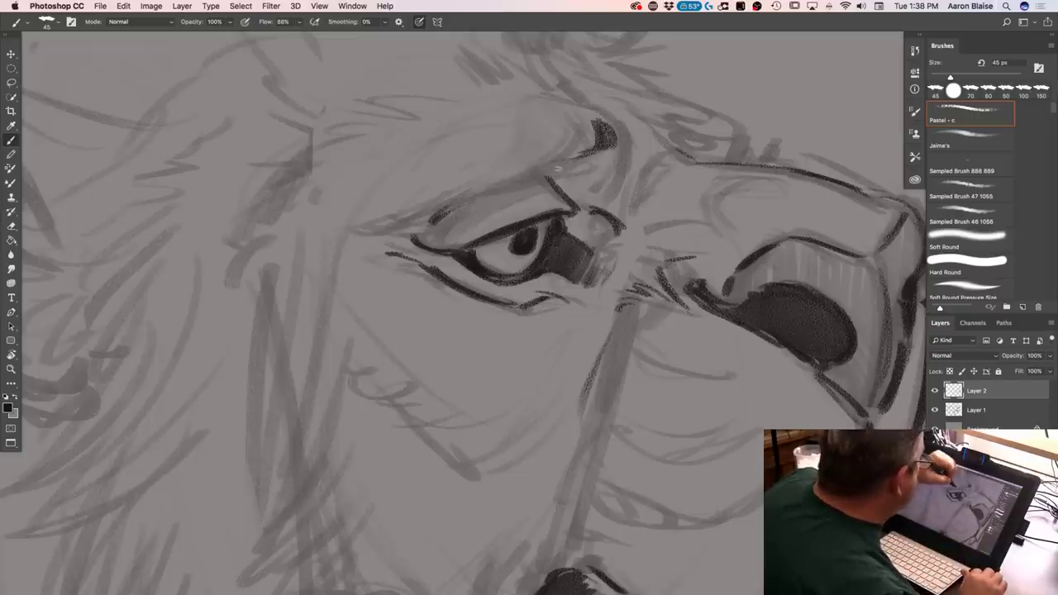
mouse_move(520, 181)
mouse_down()
mouse_move(384, 236)
mouse_move(334, 216)
mouse_move(330, 233)
mouse_move(347, 235)
mouse_move(329, 243)
mouse_up()
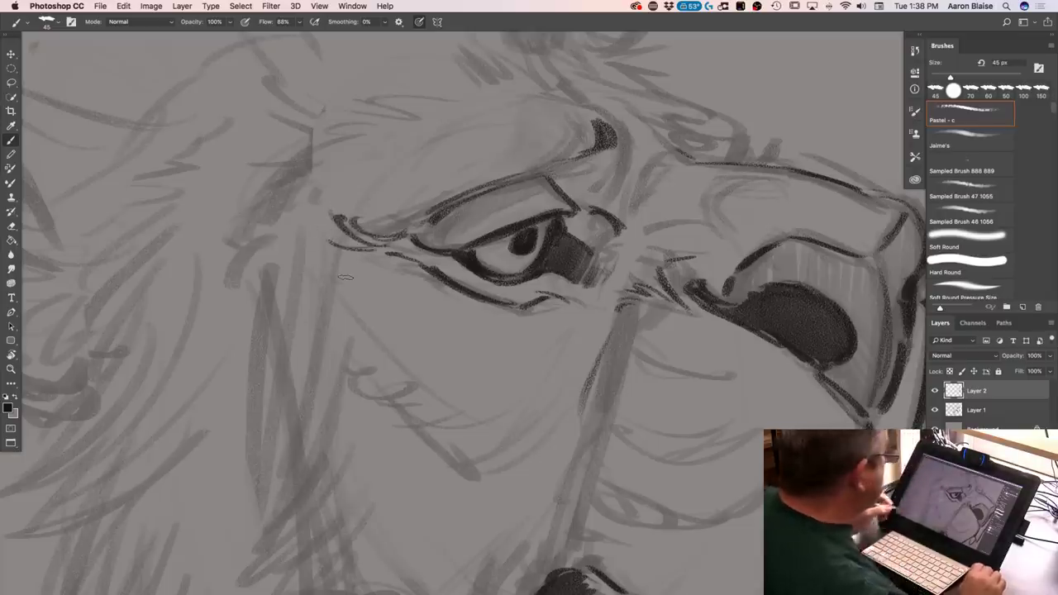
Draw the furrows between the brows, the top of the nose bridge and the contour of the far brow
mouse_move(597, 109)
mouse_down()
mouse_move(615, 102)
mouse_move(639, 143)
mouse_move(619, 192)
mouse_move(632, 219)
mouse_up()
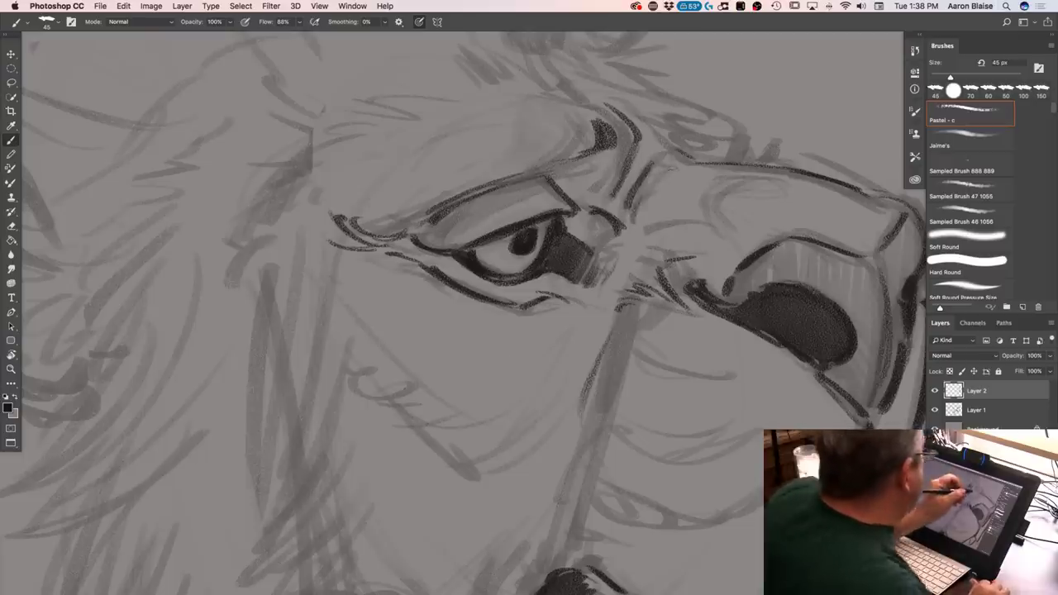
mouse_move(668, 157)
mouse_down()
mouse_move(701, 161)
mouse_move(630, 106)
mouse_move(748, 131)
mouse_move(759, 161)
mouse_up()
drag(730, 122, 759, 154)
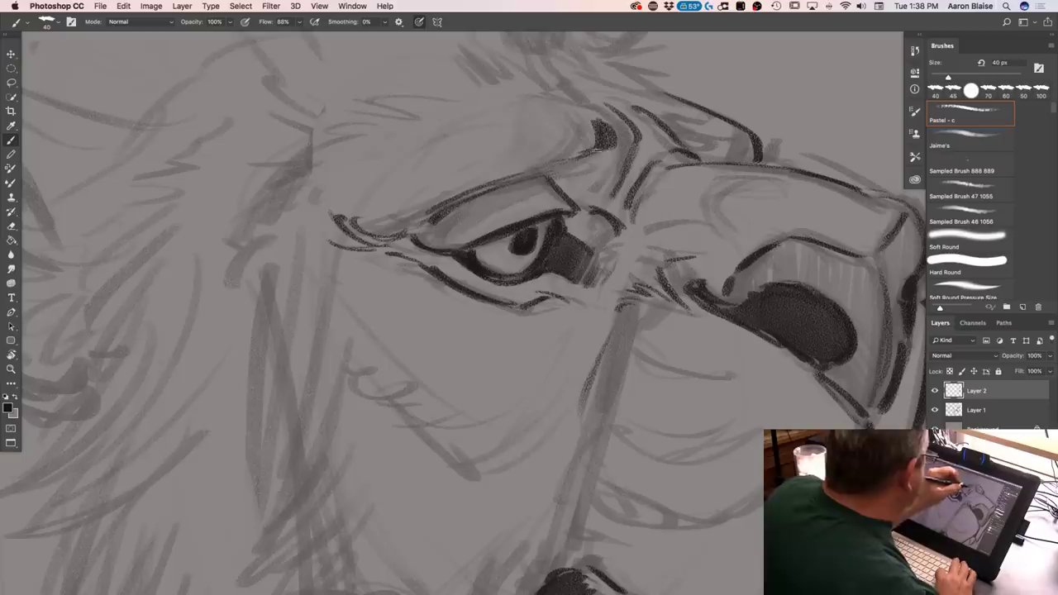
Using a 40 px brush, add short hair strokes around the outer eye corner and darken the eye's inner corner
drag(514, 175, 582, 168)
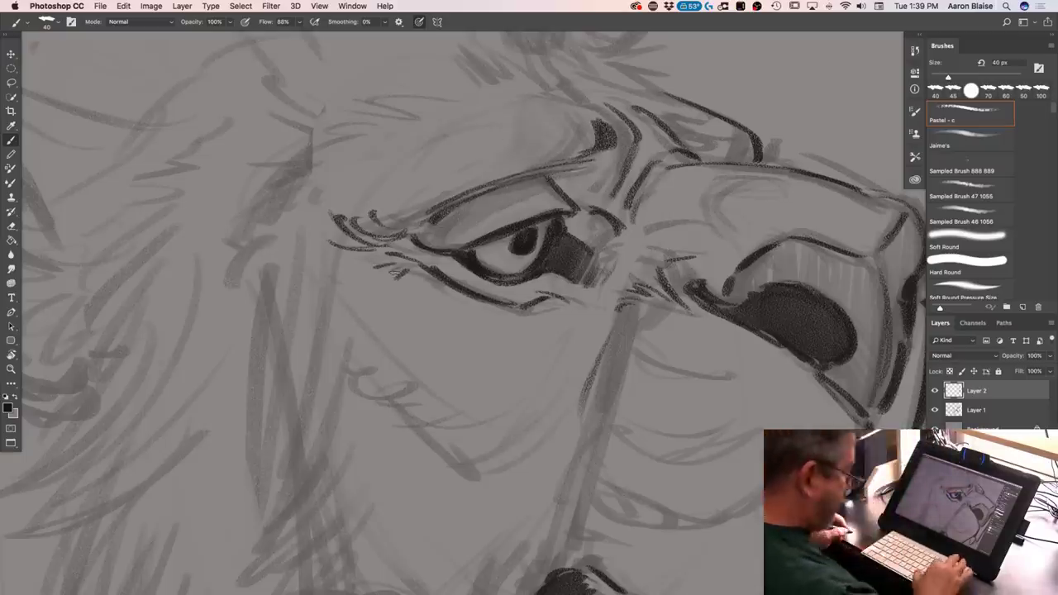
key(super+minus)
key(super+minus)
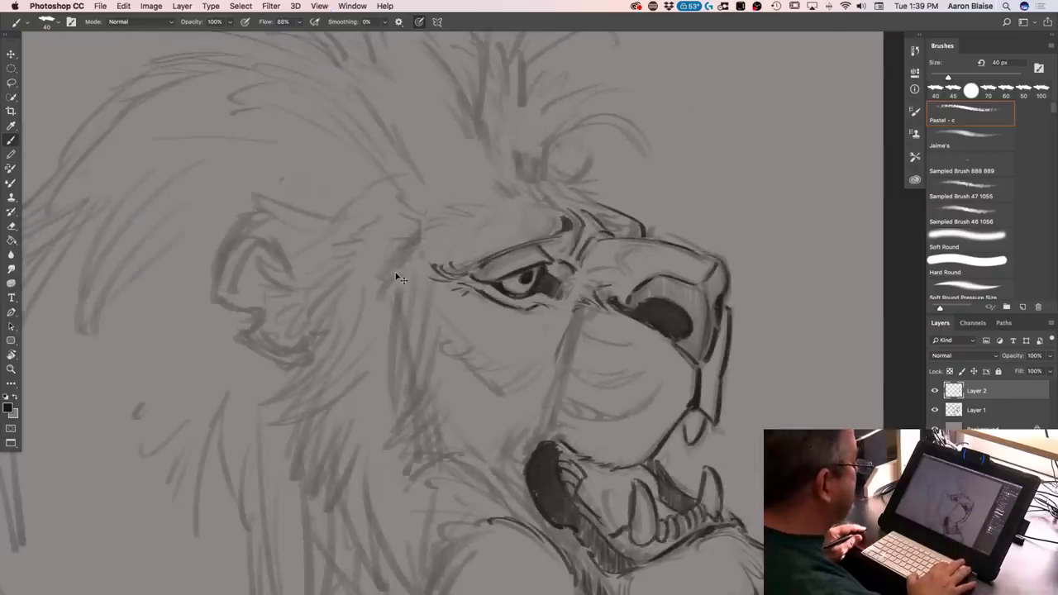
key(super+plus)
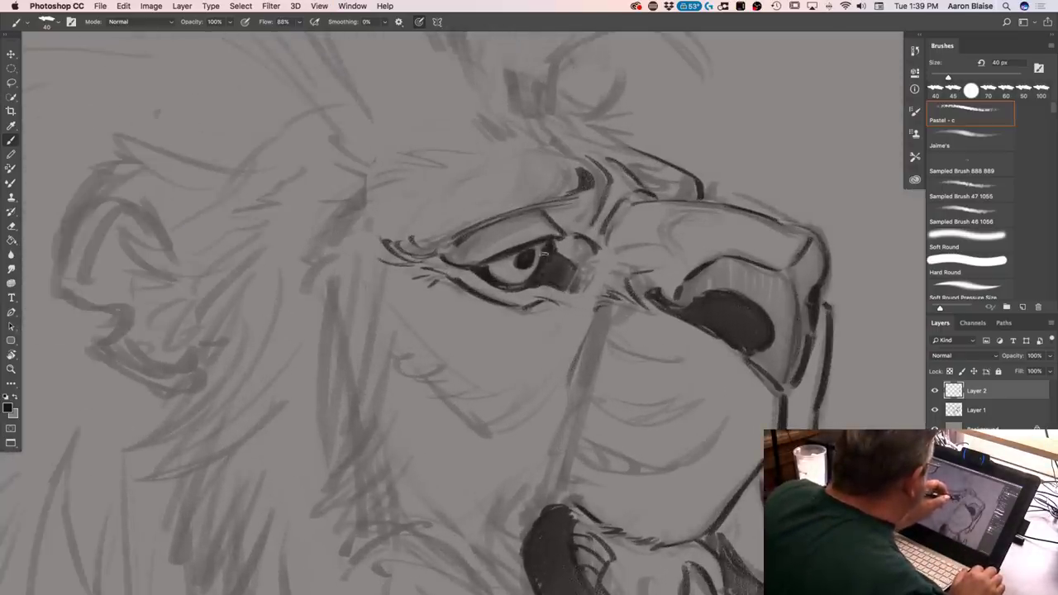
mouse_move(545, 276)
mouse_down()
mouse_move(565, 263)
mouse_move(567, 278)
mouse_up()
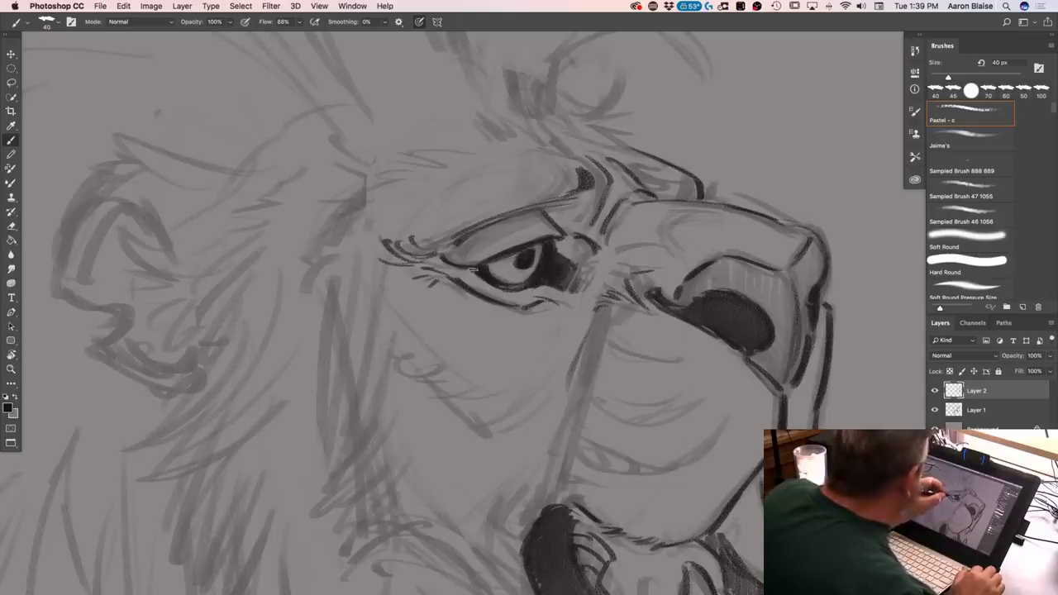
key(super+equal)
key(super+equal)
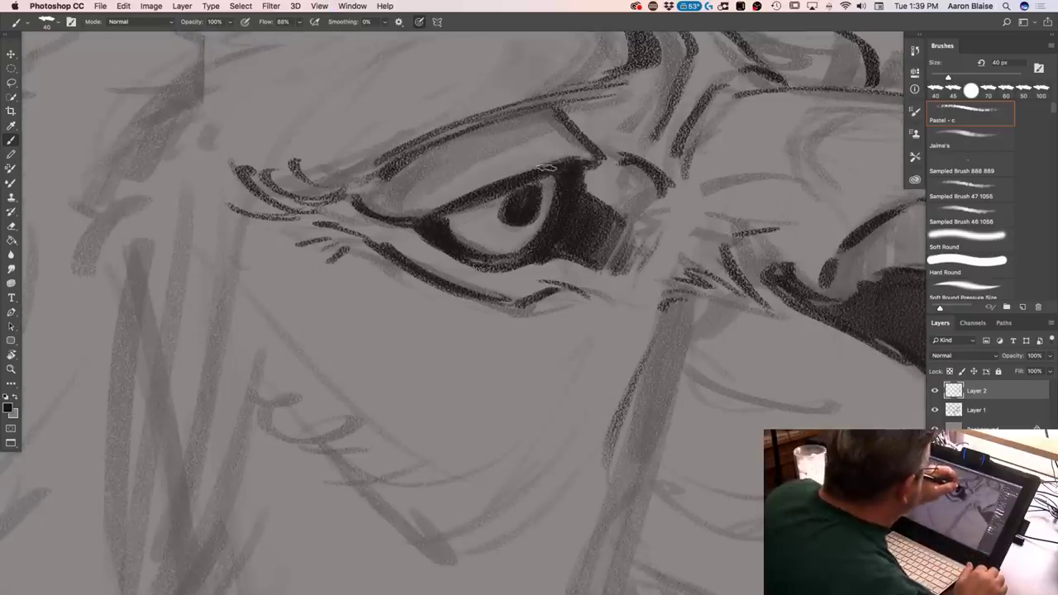
Draw short fur strokes and skin folds around the back corner of the mouth, and darken the muzzle's rear crease
key(super+minus)
key(super+minus)
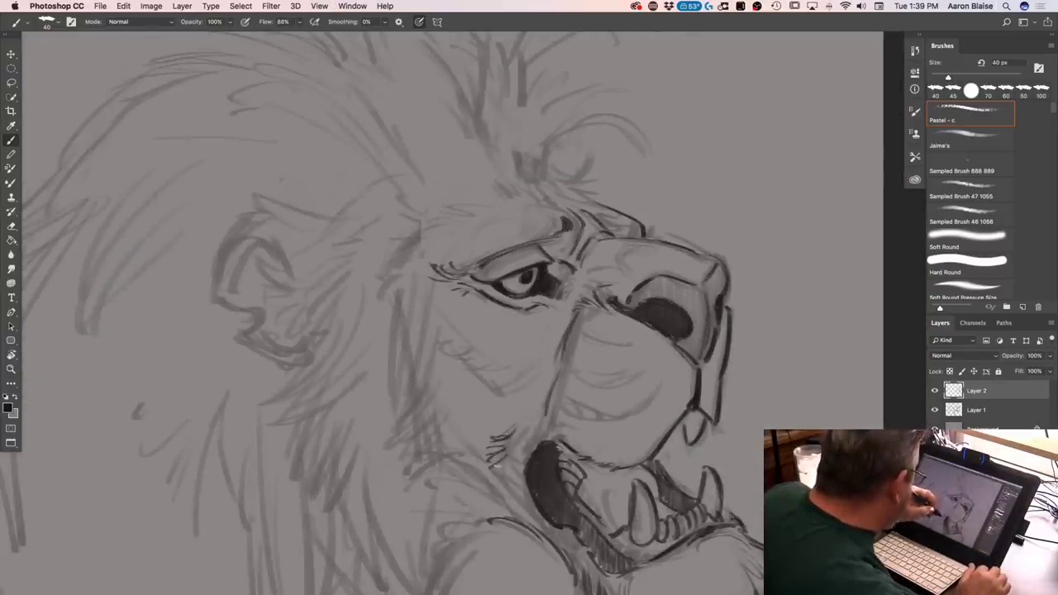
mouse_move(499, 465)
mouse_down()
mouse_move(489, 486)
mouse_move(545, 536)
mouse_up()
drag(162, 487, 163, 266)
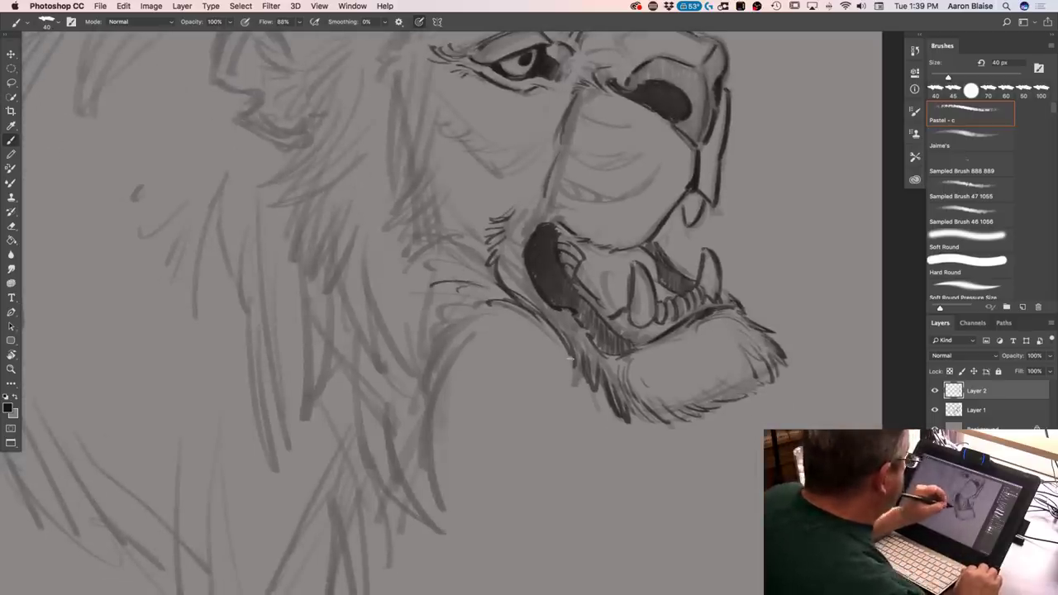
Draw the curved wrinkles on the side of the muzzle and a row of small whisker spots below them
key(super+minus)
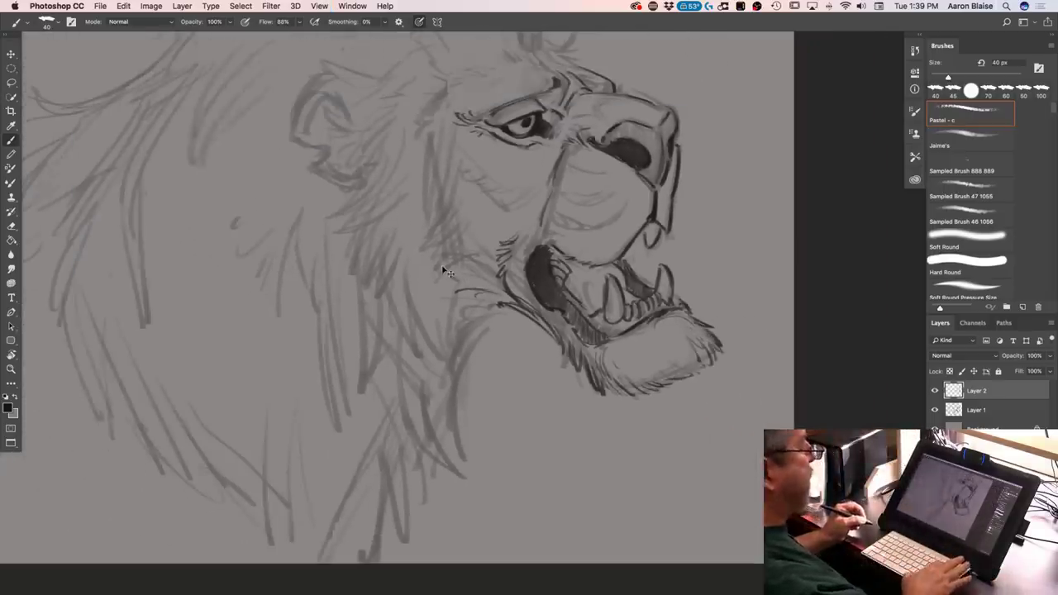
scroll(173, 438, up, 4)
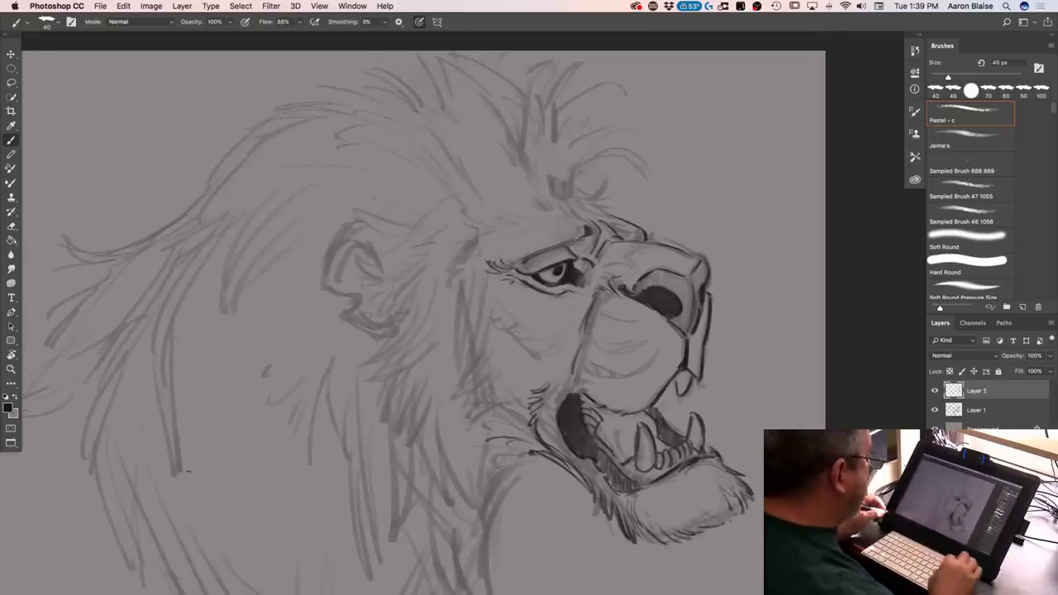
key(super+plus)
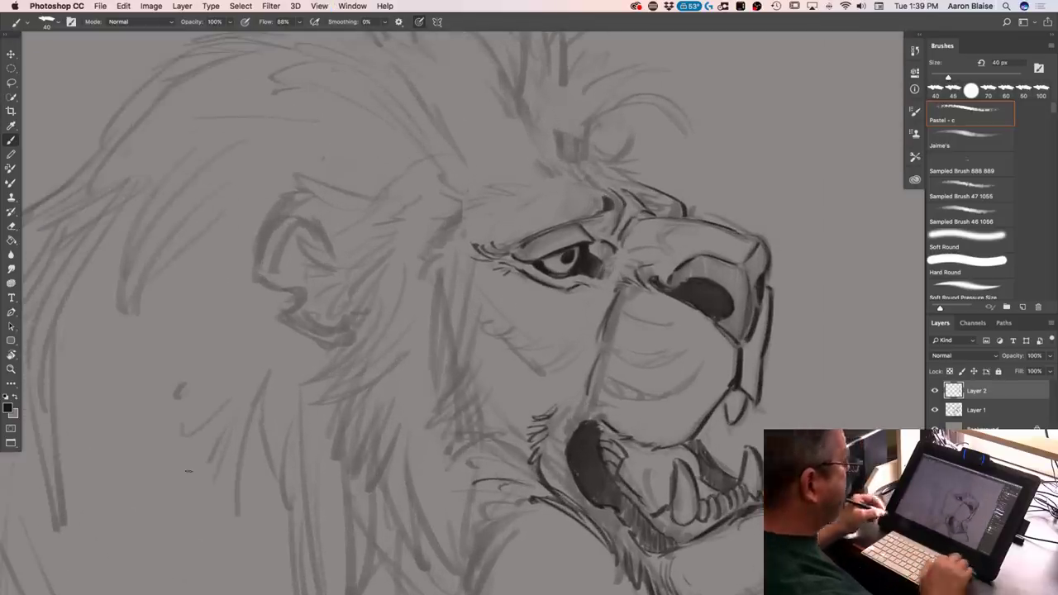
drag(612, 312, 639, 323)
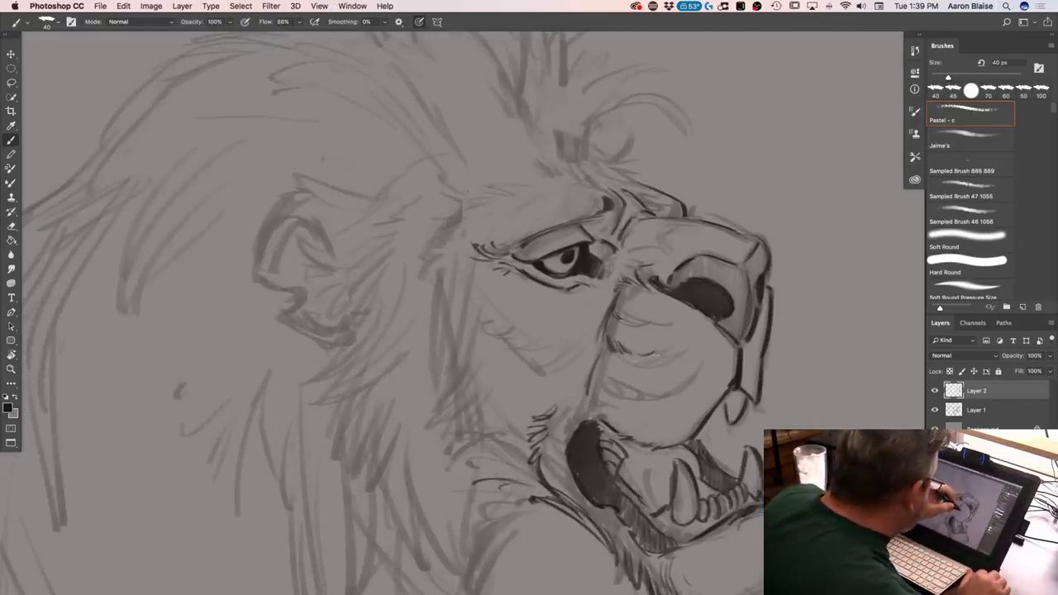
drag(601, 369, 636, 398)
click(692, 379)
drag(606, 387, 614, 391)
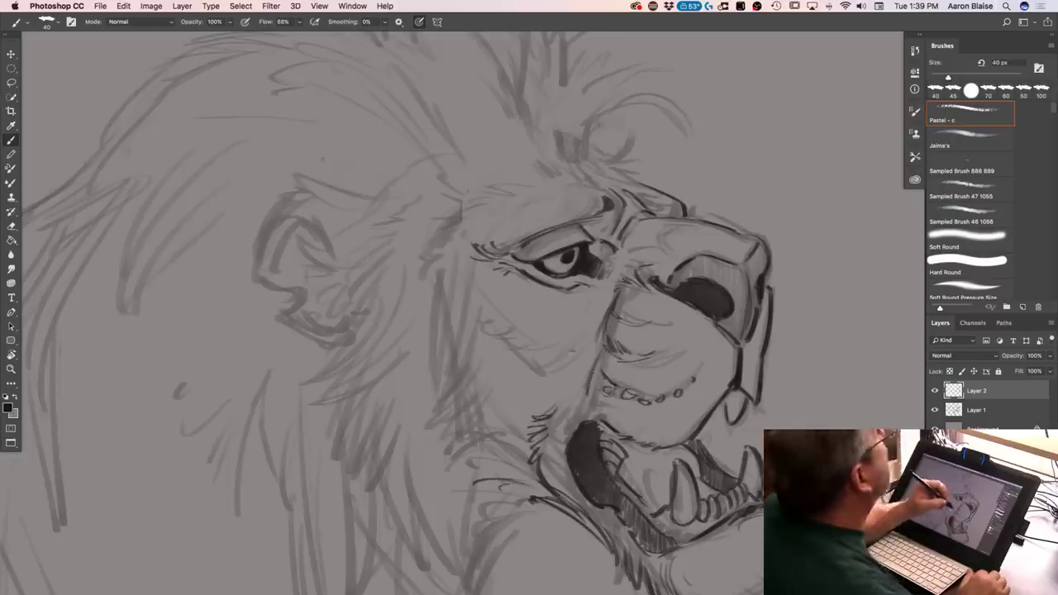
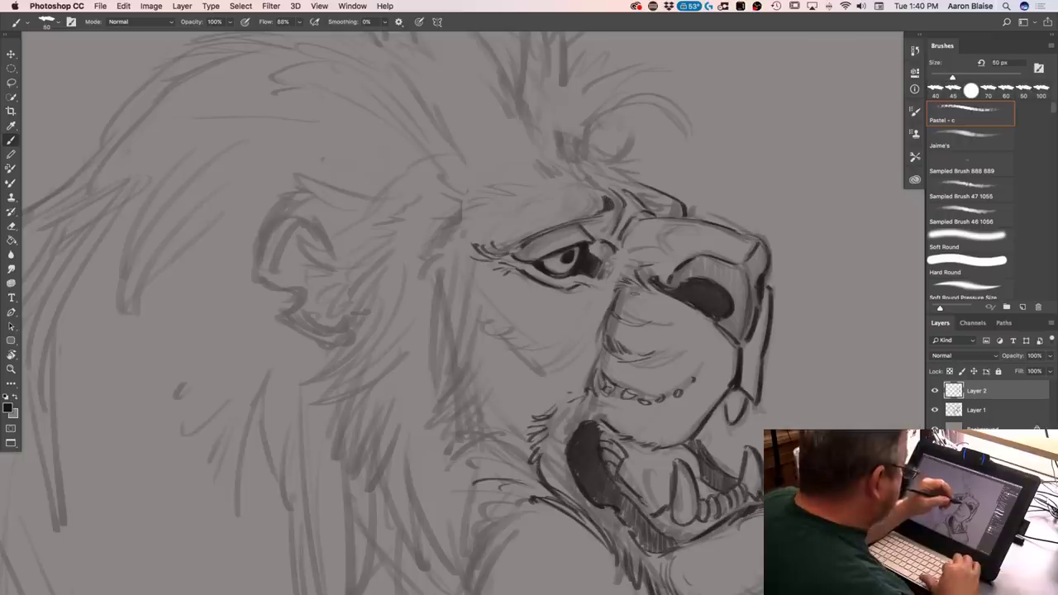
Using an 80 px brush, shade the nose pad around the nostril with a mid-grey tone
mouse_move(759, 252)
mouse_down()
mouse_move(750, 311)
mouse_move(752, 283)
mouse_move(732, 313)
mouse_move(720, 310)
mouse_move(730, 271)
mouse_move(711, 295)
mouse_move(704, 272)
mouse_move(685, 291)
mouse_move(687, 267)
mouse_move(669, 294)
mouse_move(674, 260)
mouse_up()
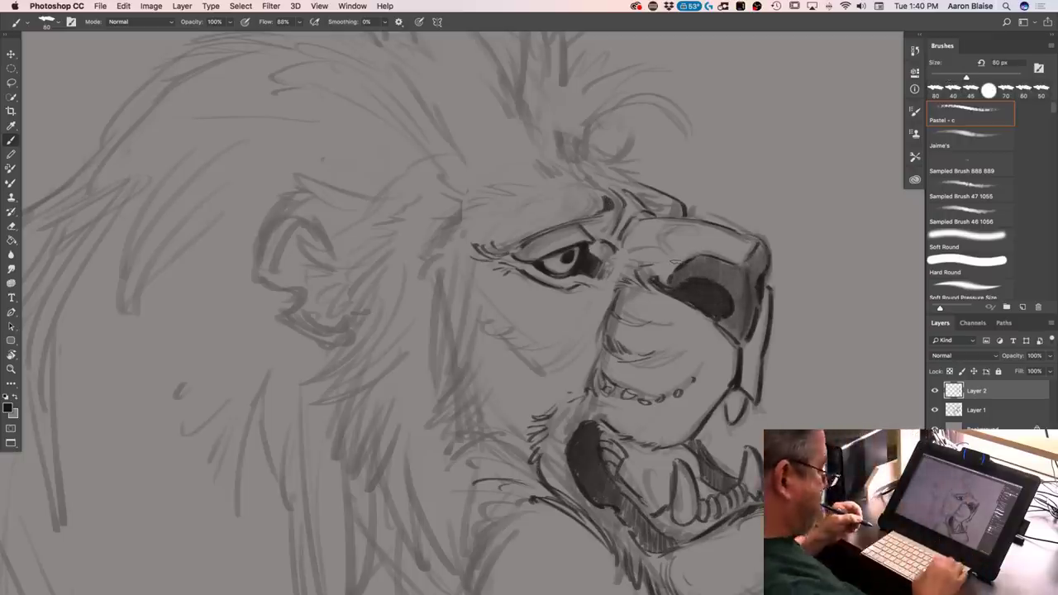
key(super+minus)
key(super+minus)
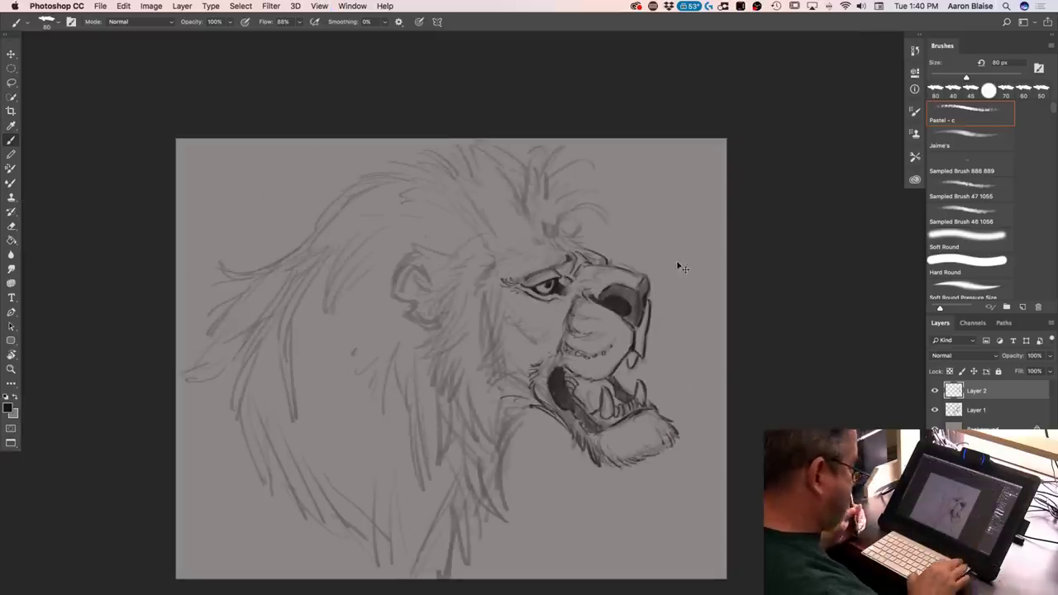
key(super+equal)
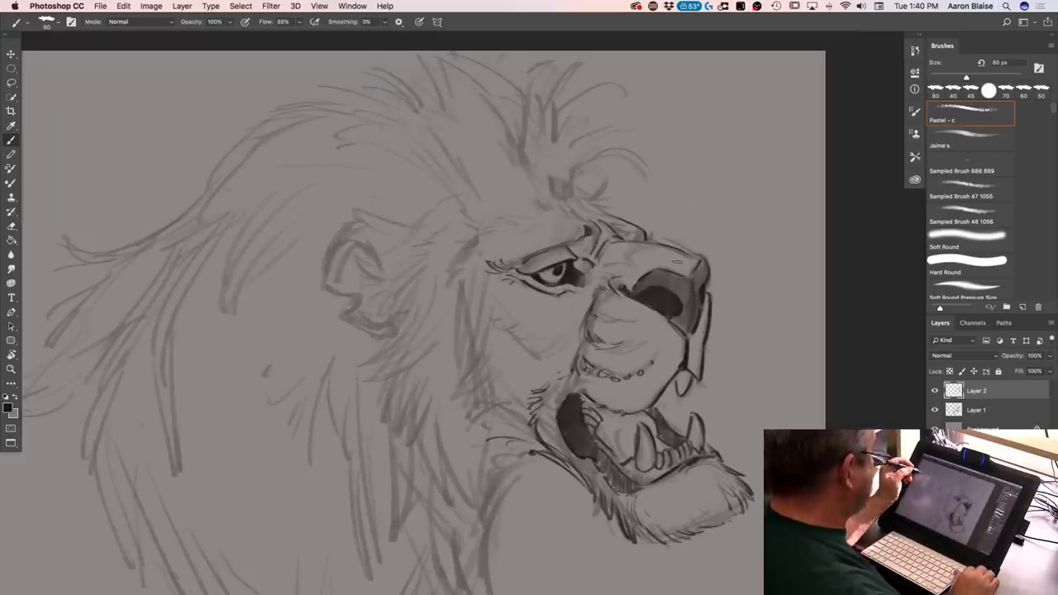
Lasso the muzzle and open jaw on Layer 2, rotate them by about 7.49°, reposition them forward and deselect
click(14, 90)
drag(565, 496, 529, 450)
mouse_move(594, 265)
mouse_down()
mouse_move(633, 237)
mouse_move(737, 248)
mouse_move(785, 424)
mouse_move(707, 579)
mouse_move(602, 543)
mouse_move(571, 503)
mouse_up()
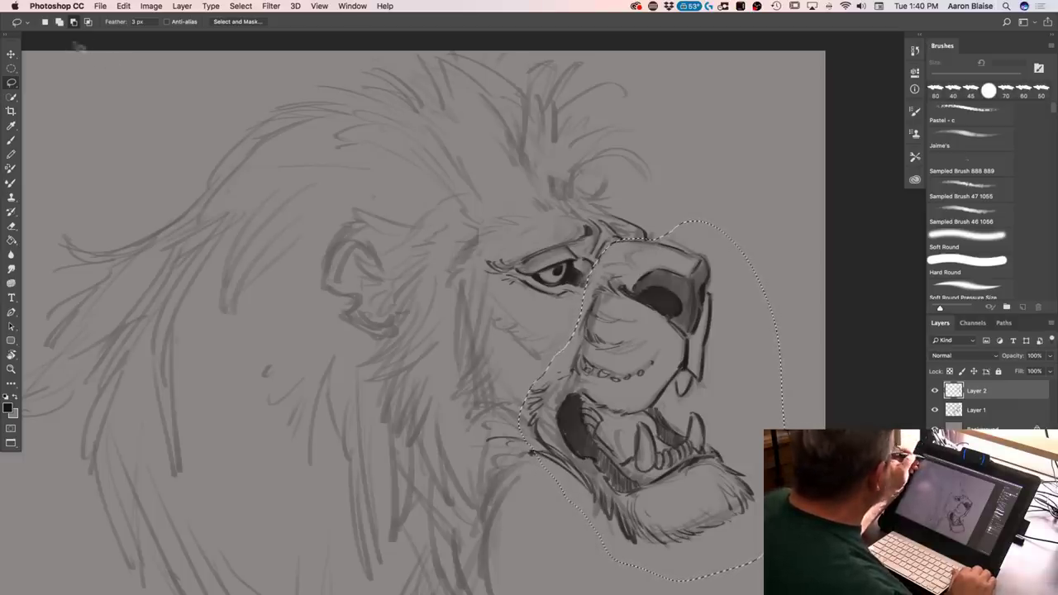
click(123, 6)
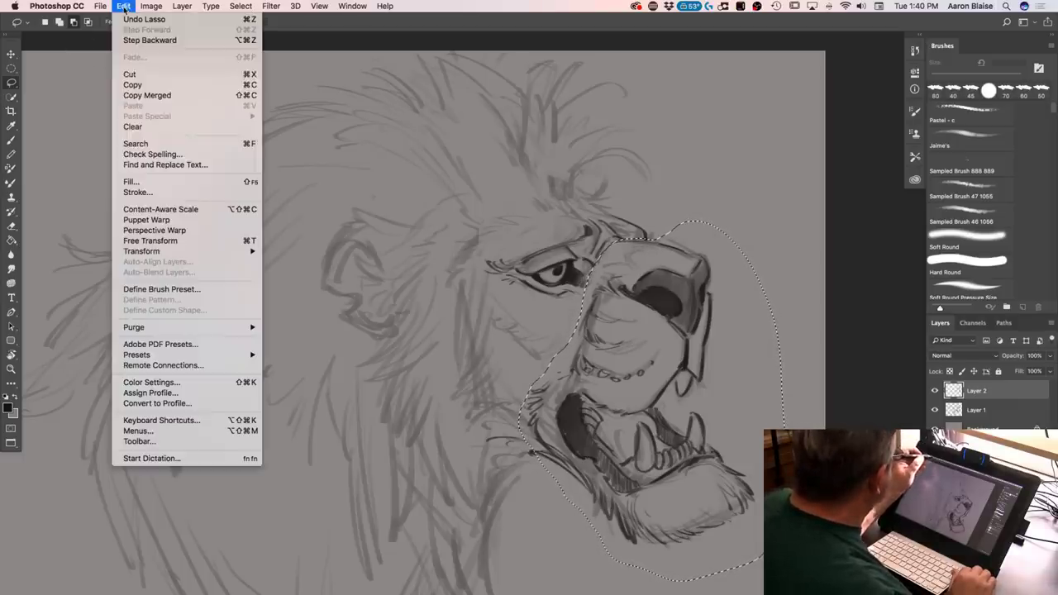
click(150, 240)
drag(498, 222, 522, 201)
drag(559, 332, 570, 368)
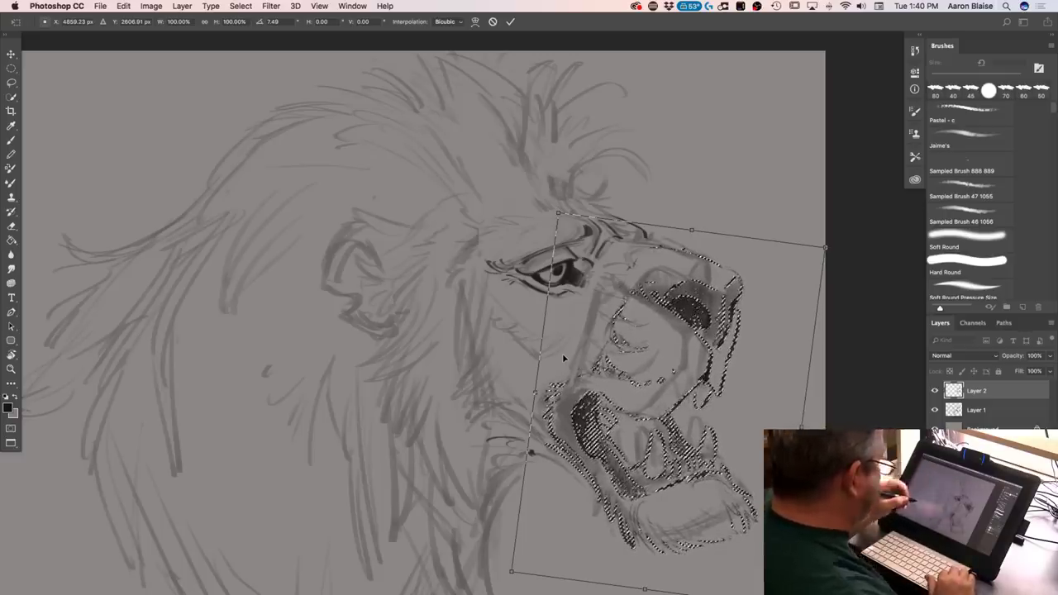
key(Return)
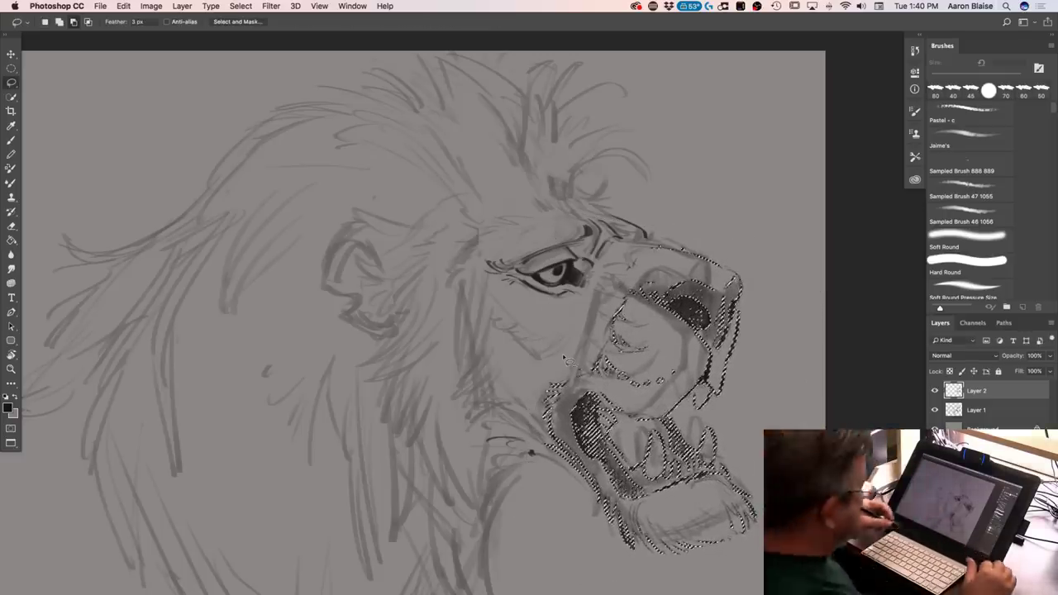
click(241, 6)
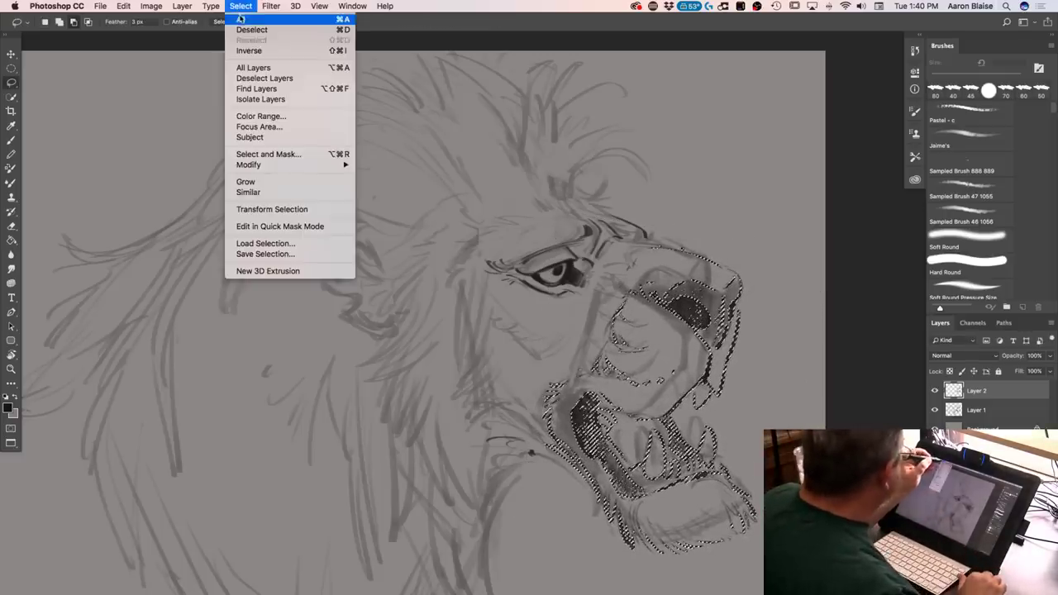
click(246, 30)
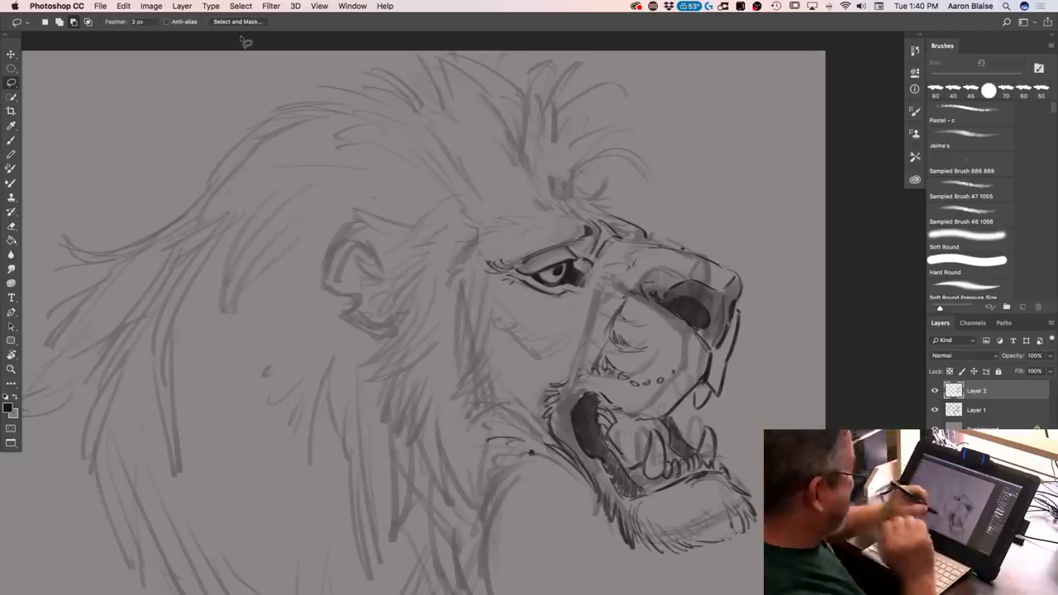
On Layer 1, lasso the same muzzle and jaw area, rotate and move it to match the refined lines, and deselect
click(972, 411)
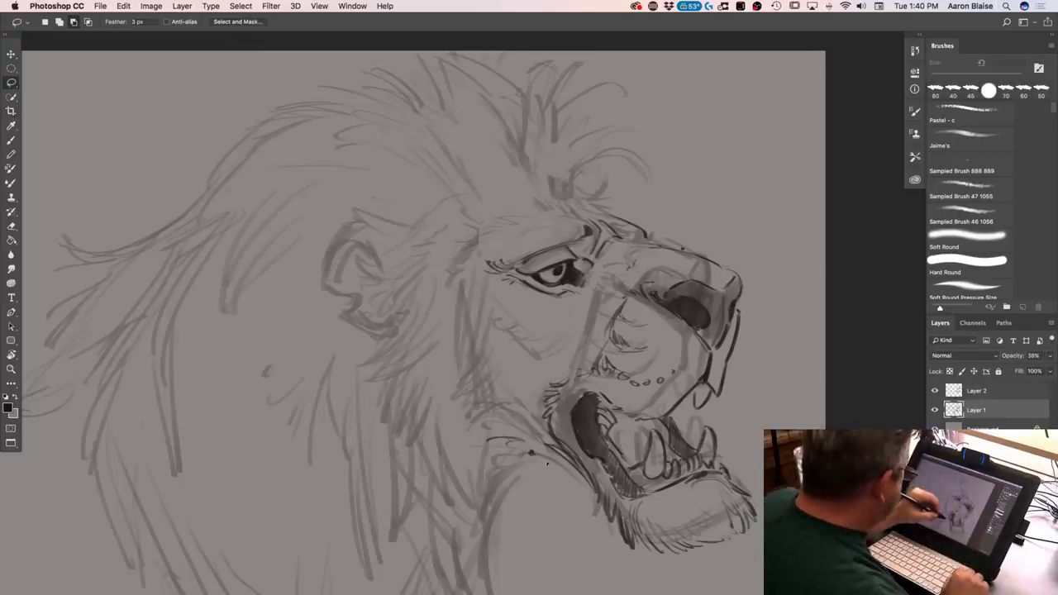
mouse_move(592, 295)
mouse_down()
mouse_move(624, 248)
mouse_move(673, 232)
mouse_move(742, 254)
mouse_move(784, 345)
mouse_move(672, 569)
mouse_move(572, 565)
mouse_move(539, 438)
mouse_up()
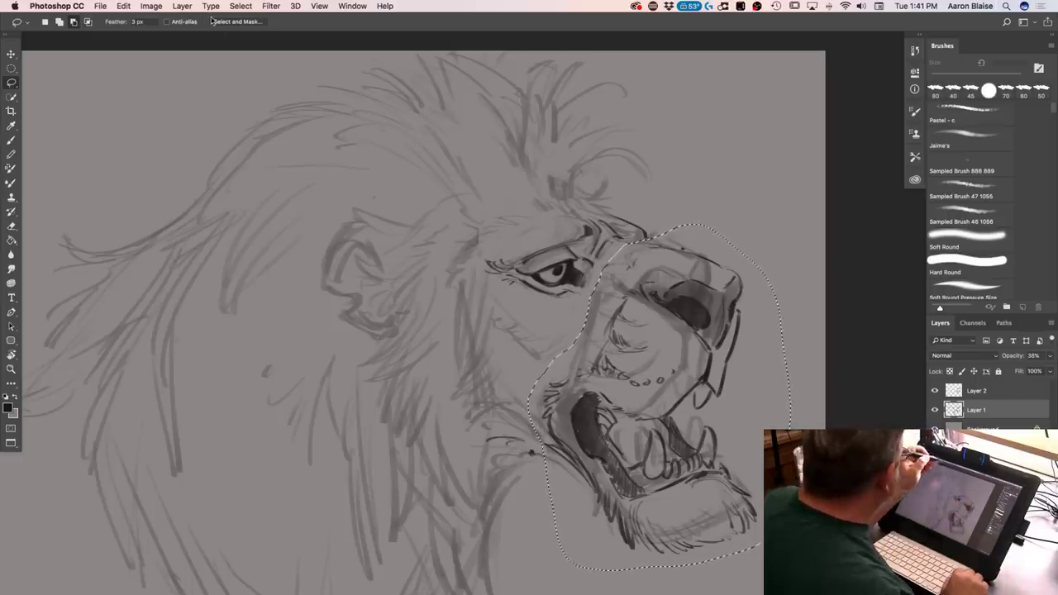
click(123, 6)
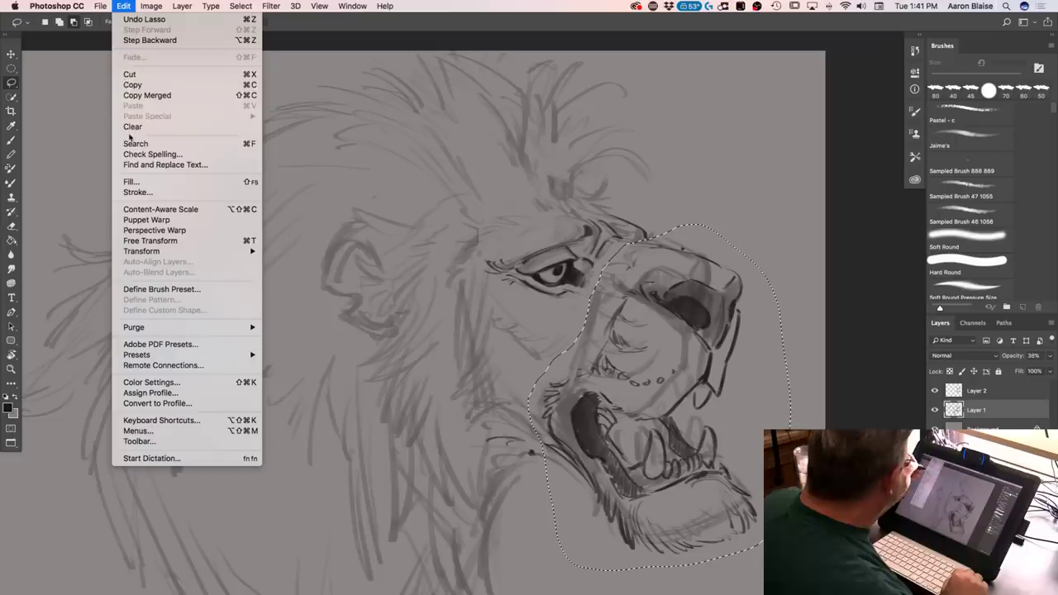
click(151, 241)
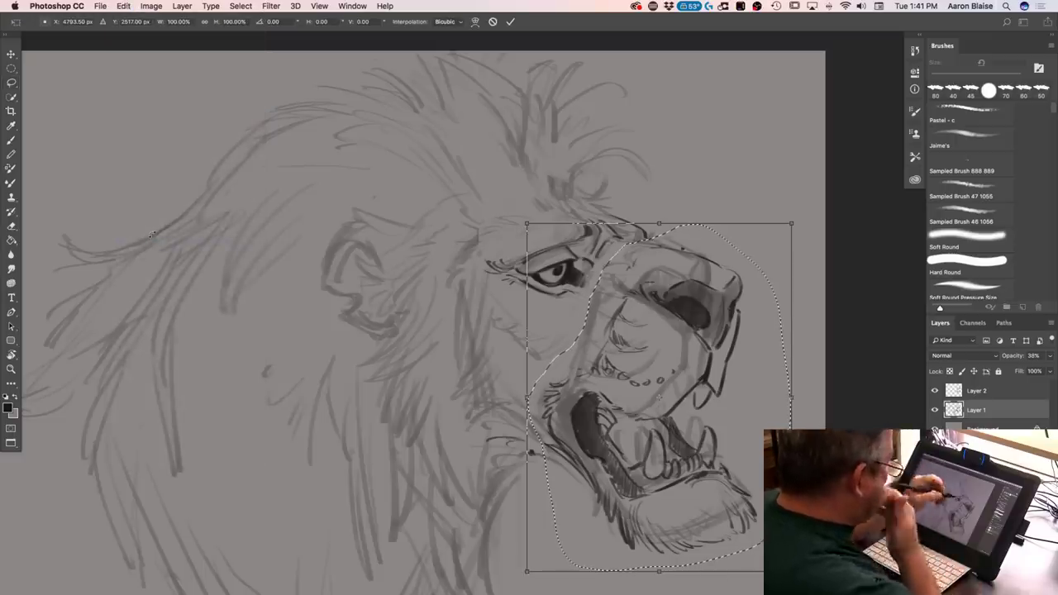
drag(504, 212, 541, 189)
drag(581, 319, 595, 338)
drag(549, 211, 546, 216)
drag(596, 306, 607, 300)
key(Return)
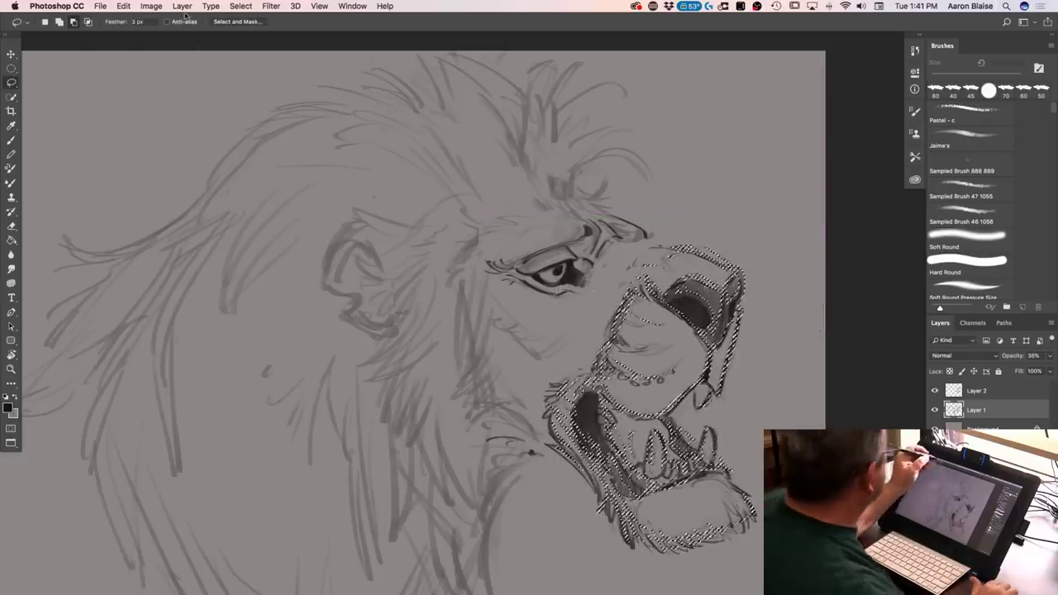
click(240, 6)
click(237, 31)
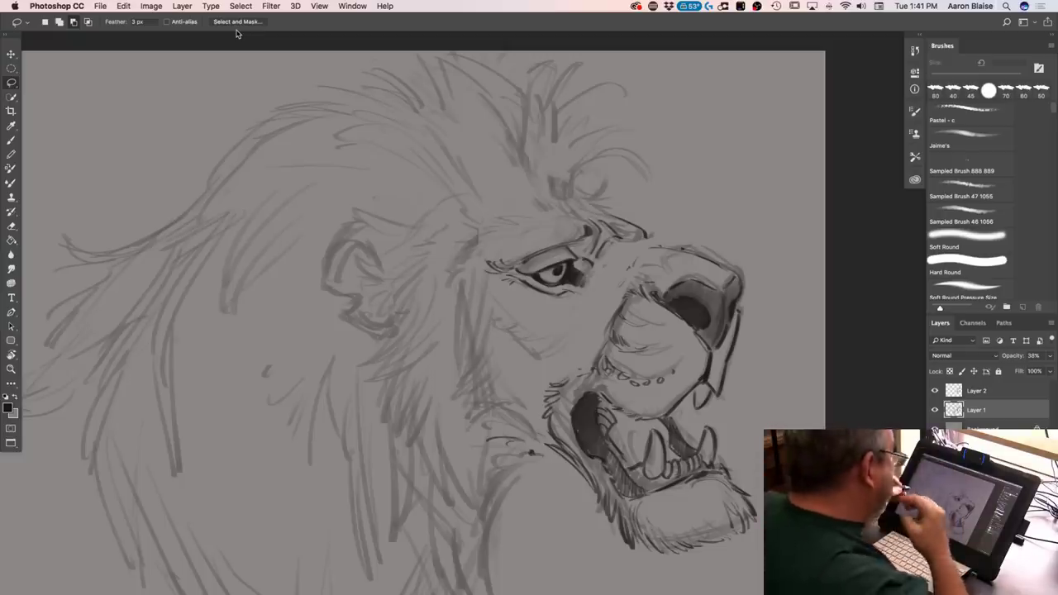
With the Brush on Layer 2, turn on pressure-controlled size and reconnect the nose bridge line to the moved muzzle
click(11, 141)
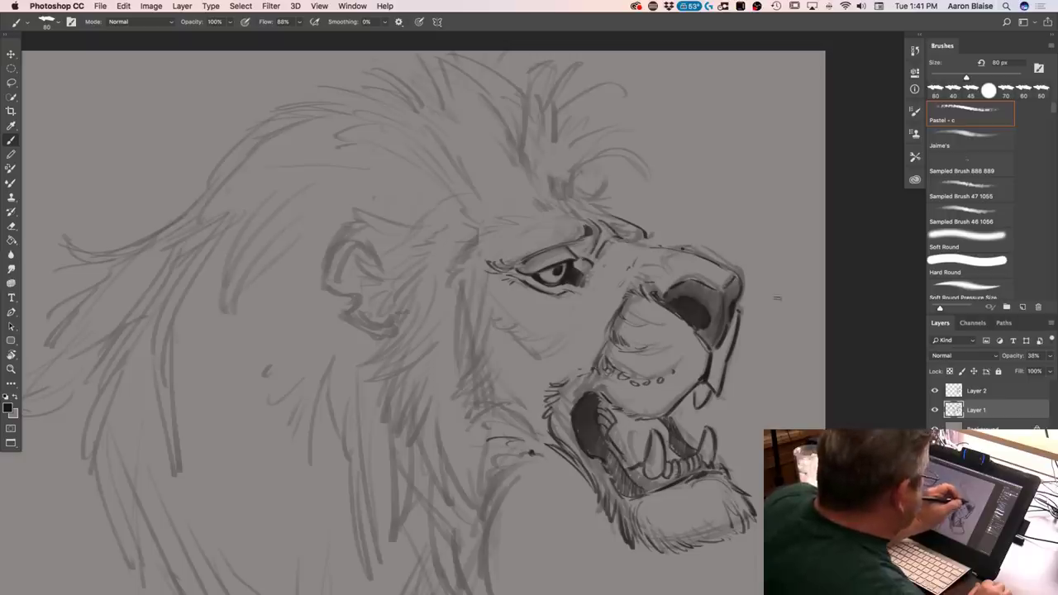
click(976, 391)
click(420, 22)
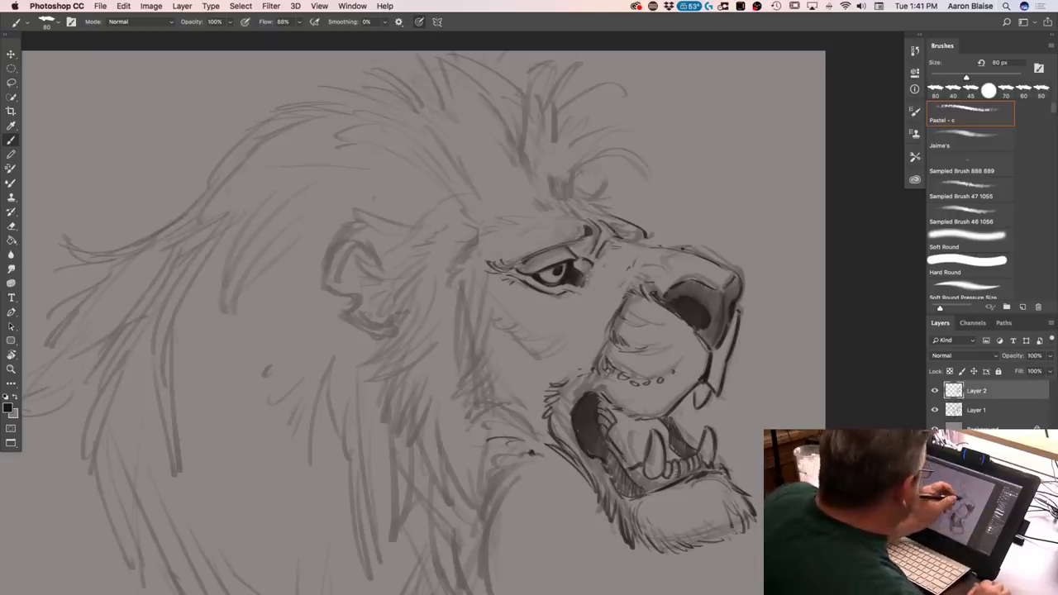
drag(612, 248, 621, 240)
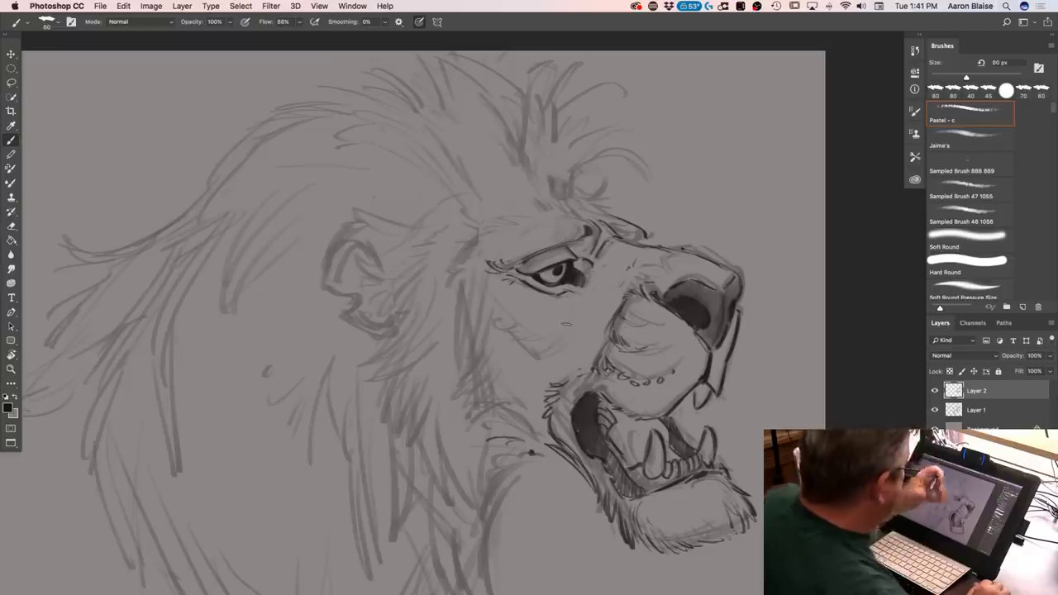
Erase the old crease line along the muzzle's rear edge on Layer 2 and on Layer 1
drag(623, 295, 598, 371)
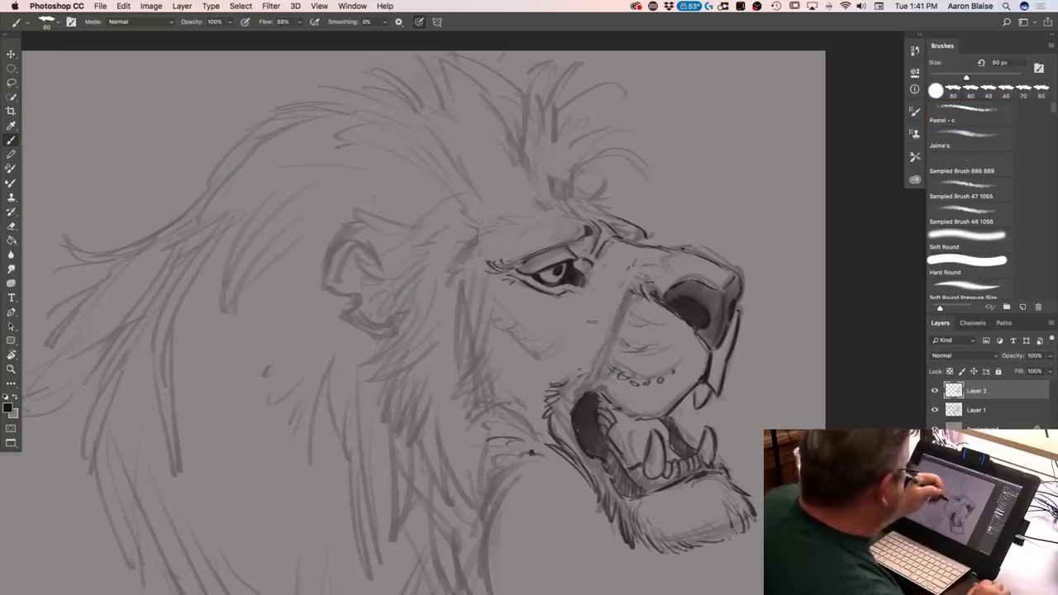
click(976, 413)
key(ctrl+z)
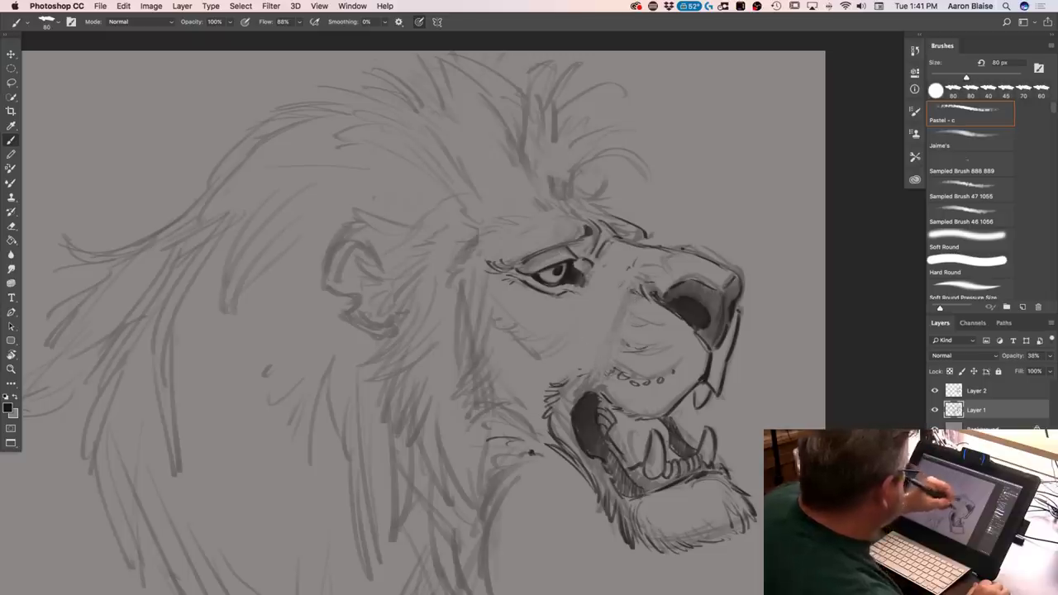
drag(623, 301, 618, 318)
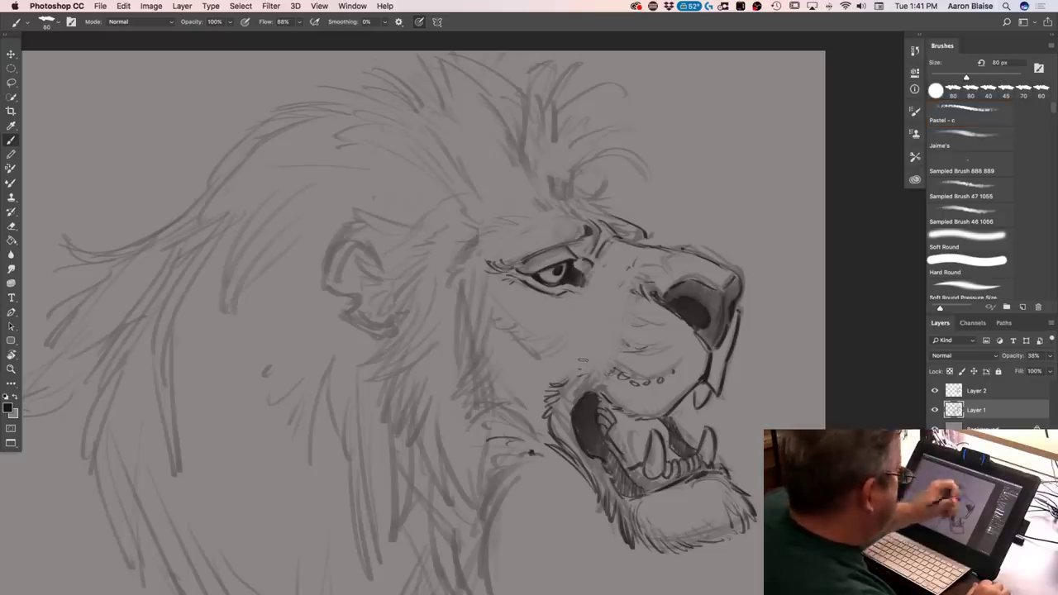
Using a 100 px brush on Layer 1, sketch a new rear contour for the muzzle, farther back toward the cheek
key(bracketright)
key(bracketright)
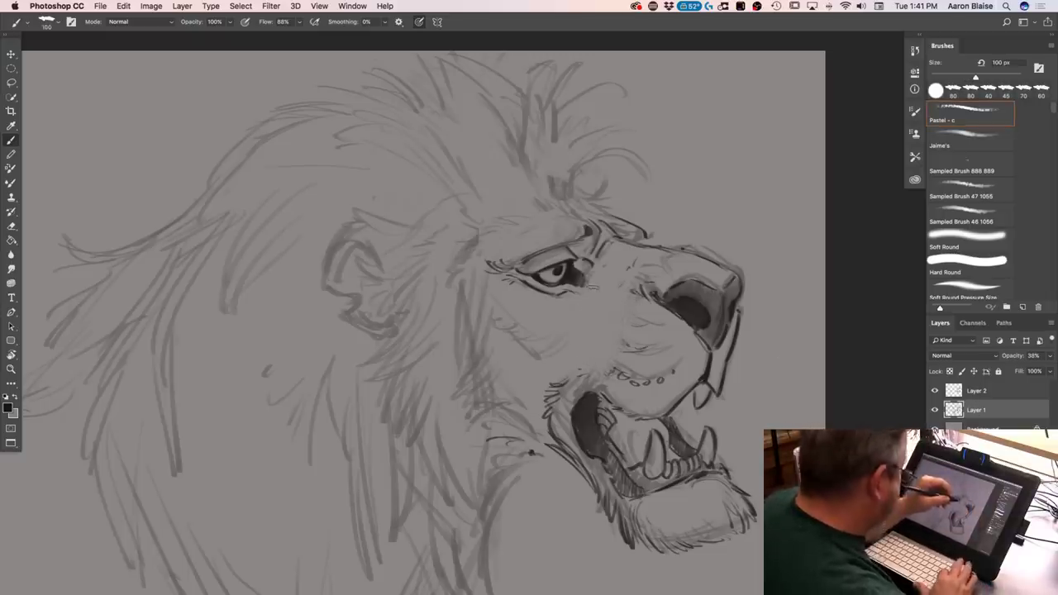
mouse_move(605, 311)
mouse_down()
mouse_move(581, 368)
mouse_move(592, 344)
mouse_up()
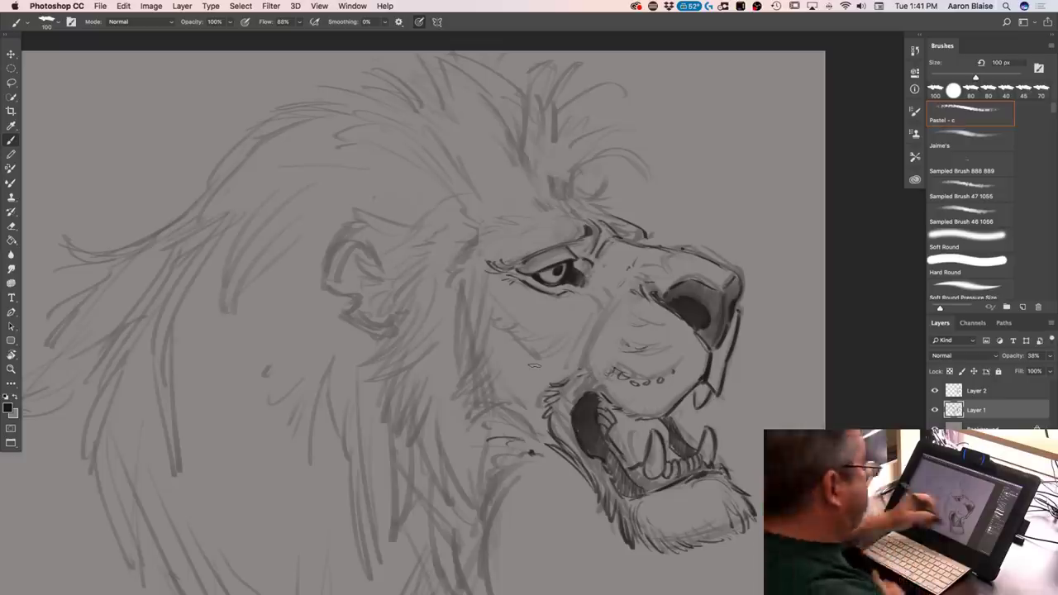
On Layer 2 with a 60 px brush, draw the muzzle's rear crease and the curved wrinkles on its side
click(954, 394)
key(bracketleft)
key(bracketleft)
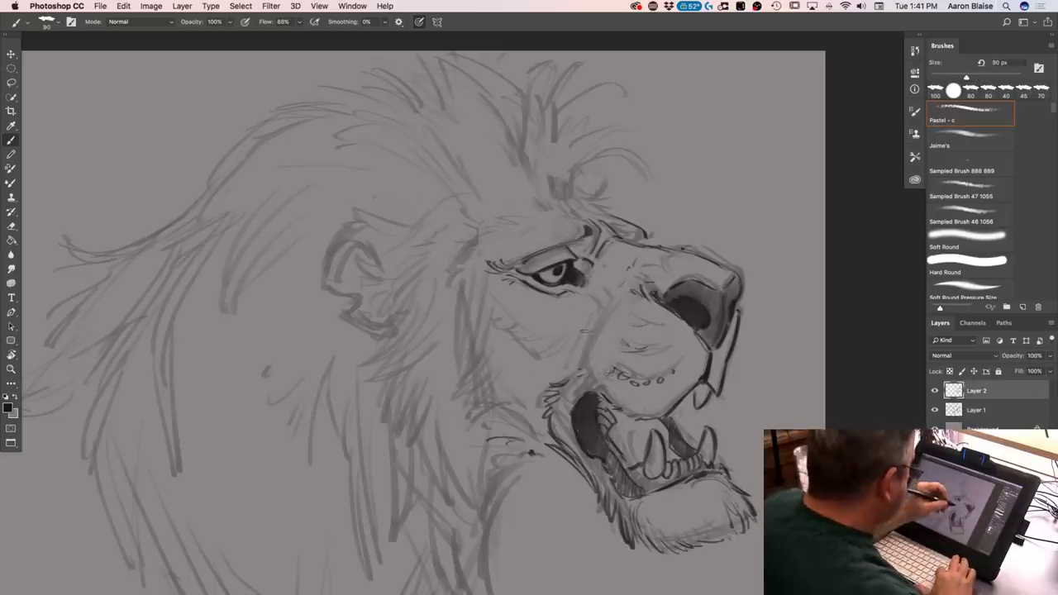
drag(614, 302, 614, 304)
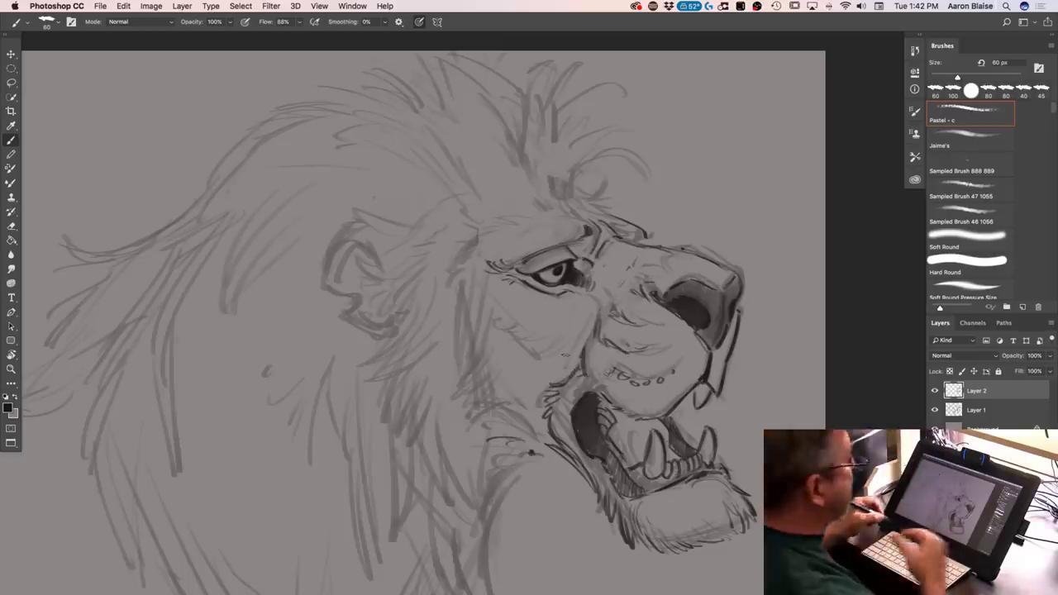
Erase the dark rear crease and wrinkles from the muzzle and draw a short crease just below the nostril
key(super+equal)
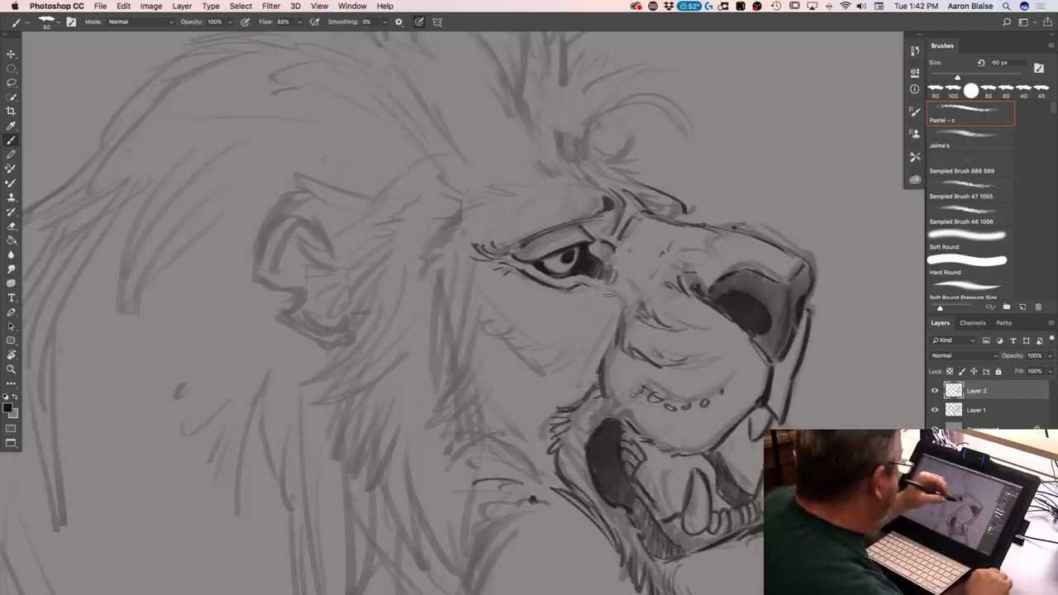
mouse_move(679, 348)
mouse_down()
mouse_move(637, 335)
mouse_move(612, 343)
mouse_move(595, 384)
mouse_up()
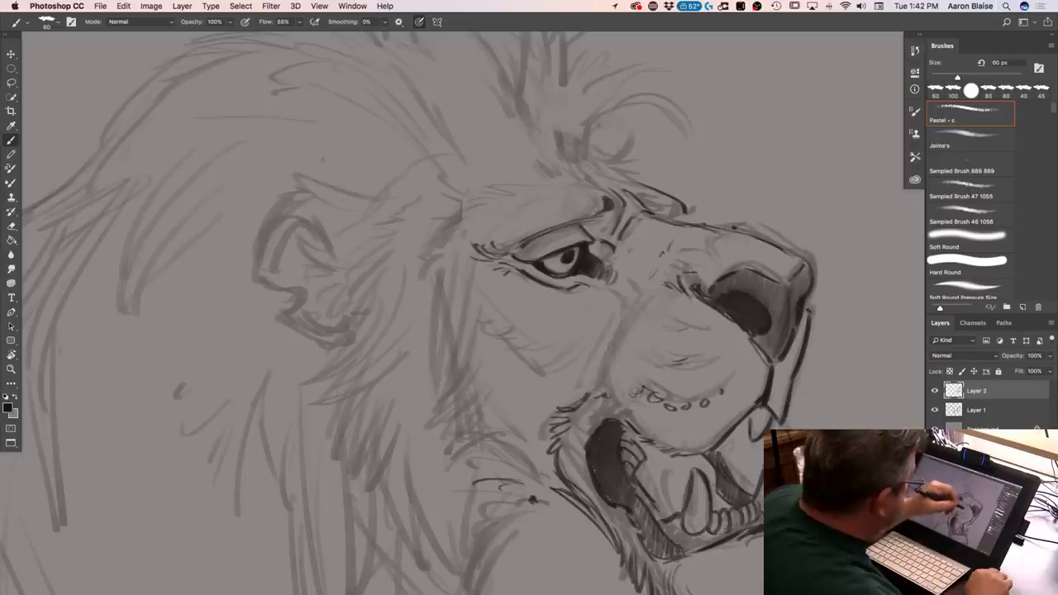
drag(679, 286, 704, 314)
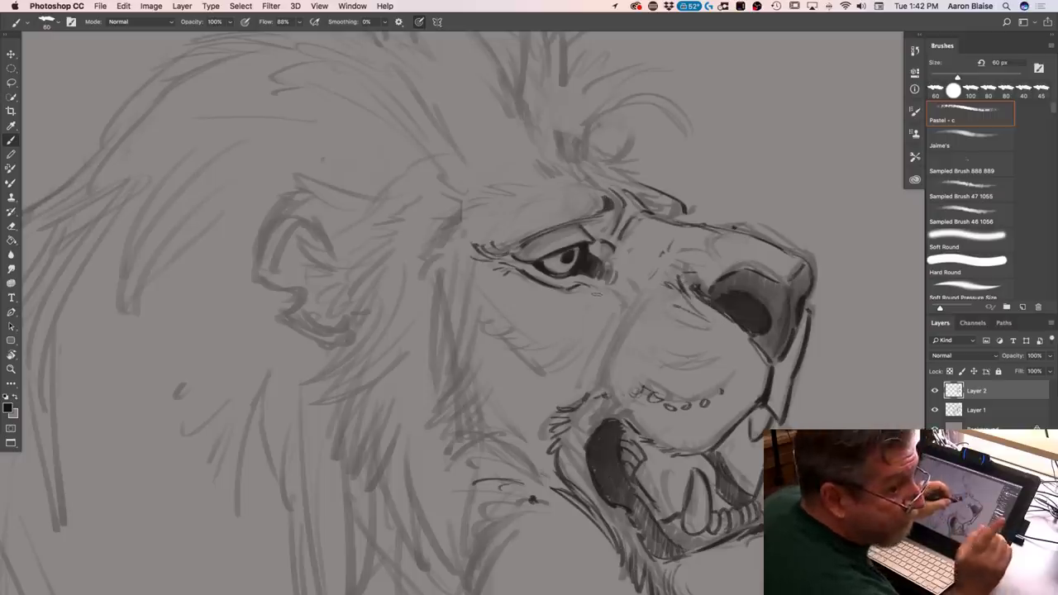
Draw the fold from the inner eye corner down the cheek and short fur strokes across the cheek below the eye
mouse_move(649, 302)
mouse_down()
mouse_move(612, 359)
mouse_move(592, 330)
mouse_up()
drag(597, 291, 612, 304)
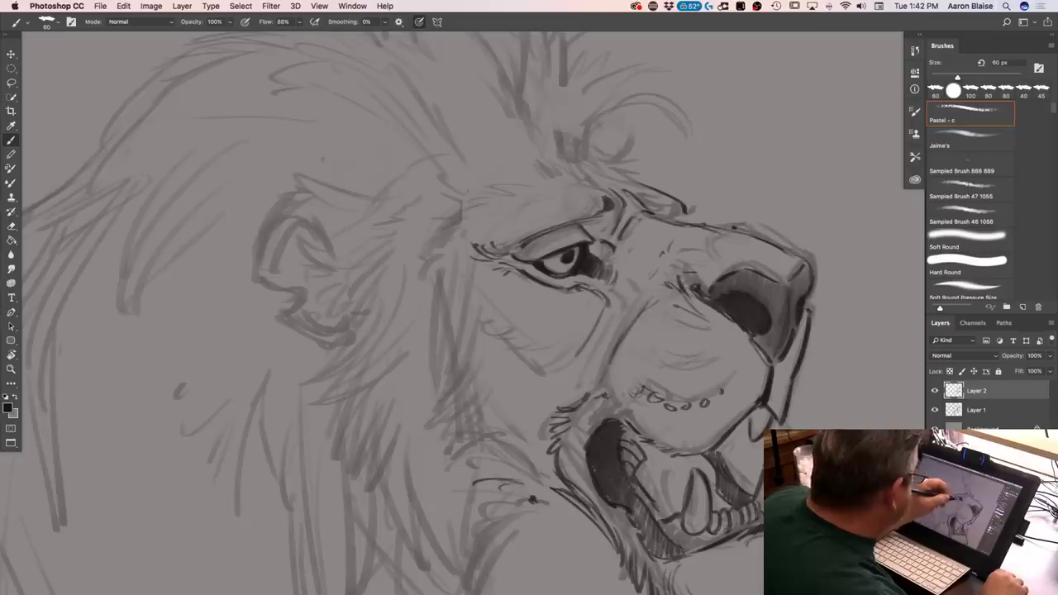
mouse_move(592, 347)
mouse_down()
mouse_move(567, 379)
mouse_move(516, 377)
mouse_move(466, 335)
mouse_up()
drag(486, 333, 467, 327)
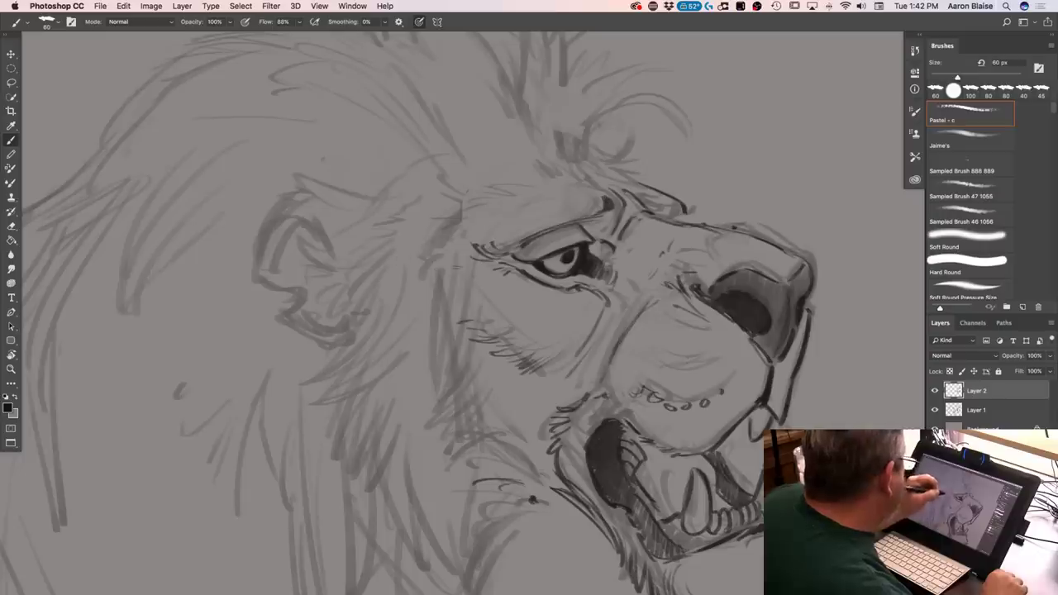
Draw dark fur strokes along the cheek's back edge, from the temple down to the jaw corner and toward the mouth
mouse_move(452, 222)
mouse_down()
mouse_move(398, 258)
mouse_move(400, 296)
mouse_move(419, 308)
mouse_up()
mouse_move(440, 295)
mouse_down()
mouse_move(420, 319)
mouse_move(439, 354)
mouse_move(420, 431)
mouse_up()
drag(456, 414, 410, 446)
drag(436, 430, 413, 453)
mouse_move(469, 434)
mouse_down()
mouse_move(436, 438)
mouse_move(428, 453)
mouse_up()
drag(476, 444, 447, 454)
drag(517, 458, 462, 470)
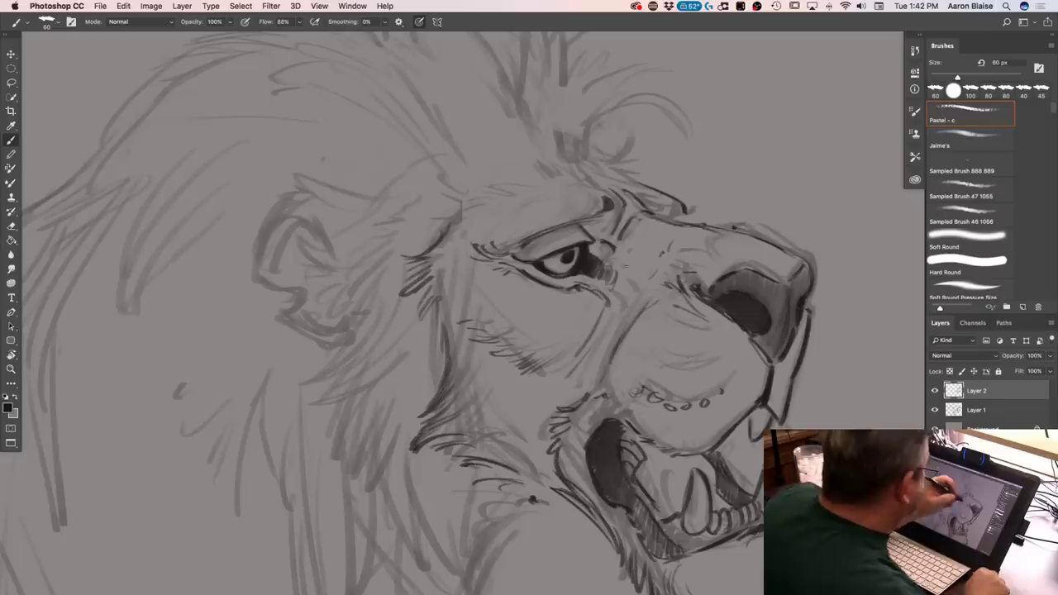
Darken the nostril's lower edge and inner shape, and touch up the line at the front of the lip
mouse_move(694, 273)
mouse_down()
mouse_move(700, 299)
mouse_move(680, 293)
mouse_move(730, 317)
mouse_move(693, 296)
mouse_move(716, 309)
mouse_up()
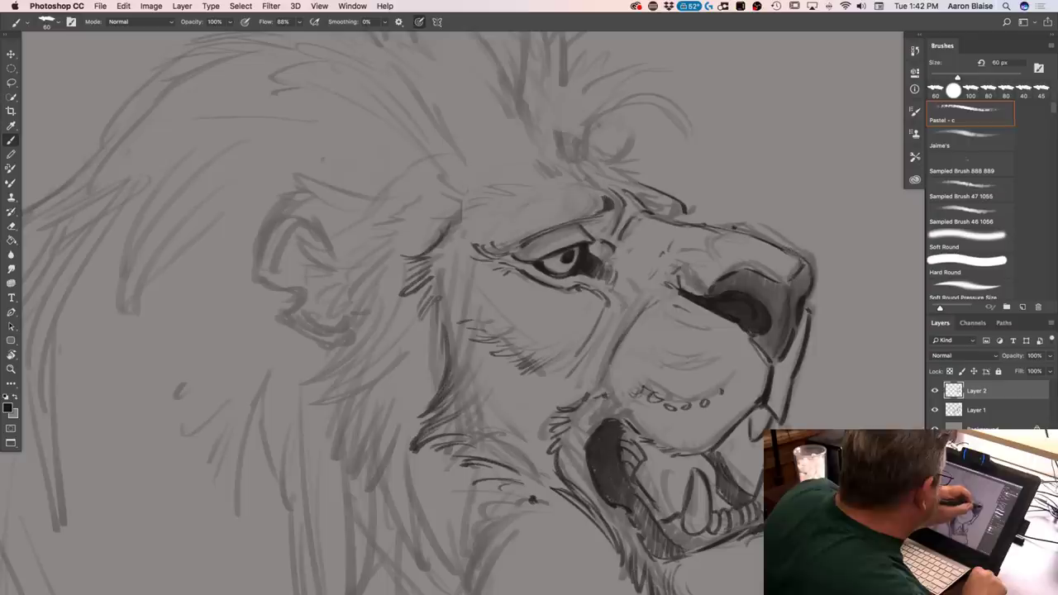
mouse_move(803, 309)
mouse_down()
mouse_move(814, 339)
mouse_move(810, 319)
mouse_up()
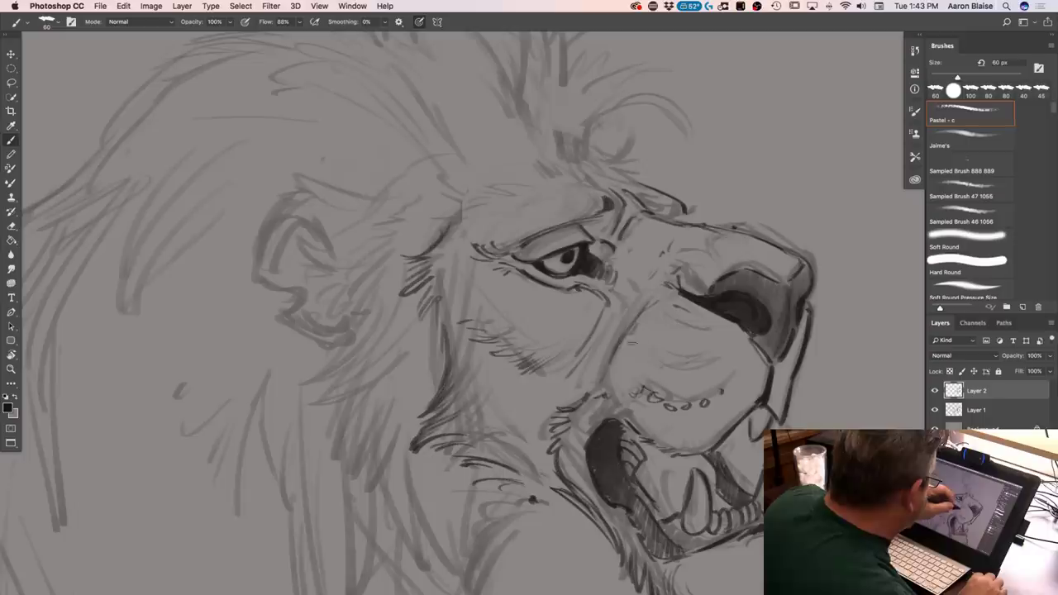
Darken the upper back corner of the open mouth and add rows of whisker spots on the side of the muzzle
mouse_move(617, 395)
mouse_down()
mouse_move(643, 425)
mouse_move(606, 403)
mouse_move(587, 438)
mouse_move(584, 425)
mouse_move(583, 448)
mouse_move(577, 435)
mouse_move(595, 464)
mouse_up()
mouse_move(592, 414)
mouse_down()
mouse_move(617, 381)
mouse_move(609, 394)
mouse_move(638, 402)
mouse_move(612, 390)
mouse_up()
mouse_move(630, 347)
mouse_down()
mouse_move(621, 359)
mouse_move(646, 373)
mouse_up()
mouse_move(641, 367)
mouse_down()
mouse_move(658, 377)
mouse_move(647, 351)
mouse_up()
drag(654, 356, 634, 332)
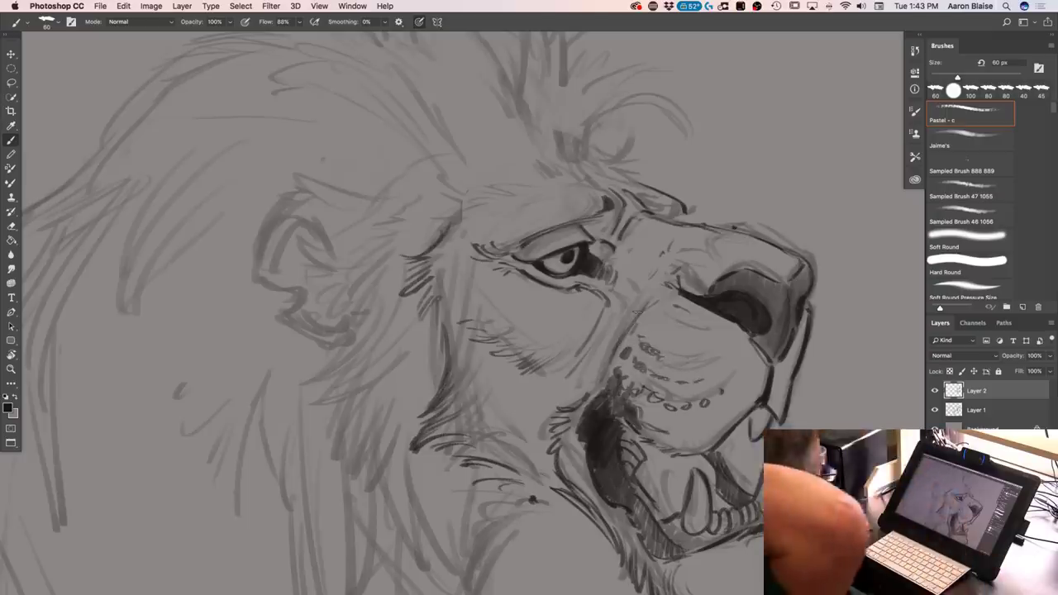
key(super+minus)
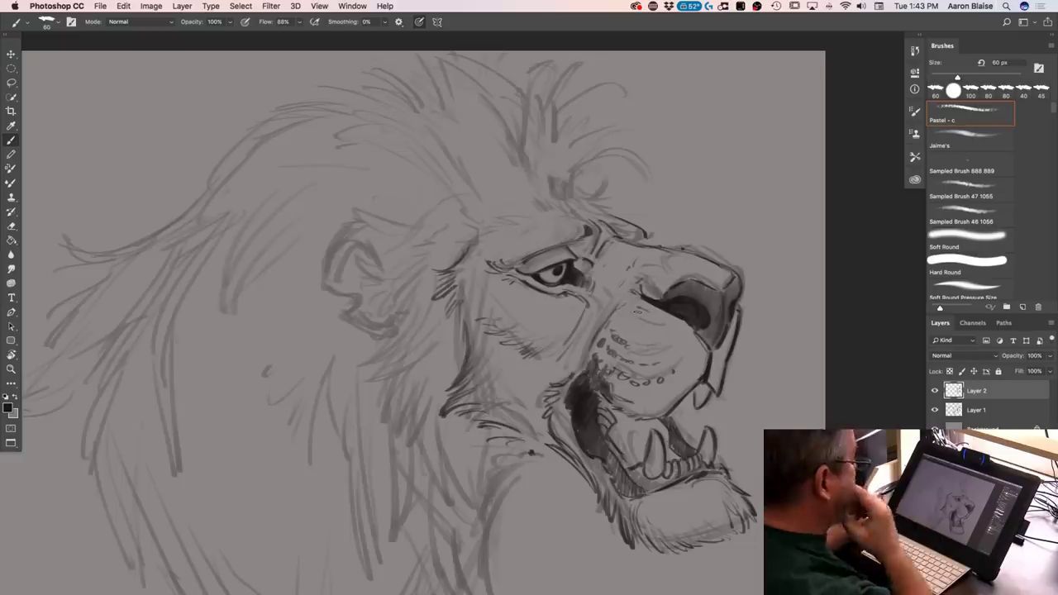
Draw dark fur strokes above the lion's brow from forehead to temple, and darken the outer contour of the ear
key(super+plus)
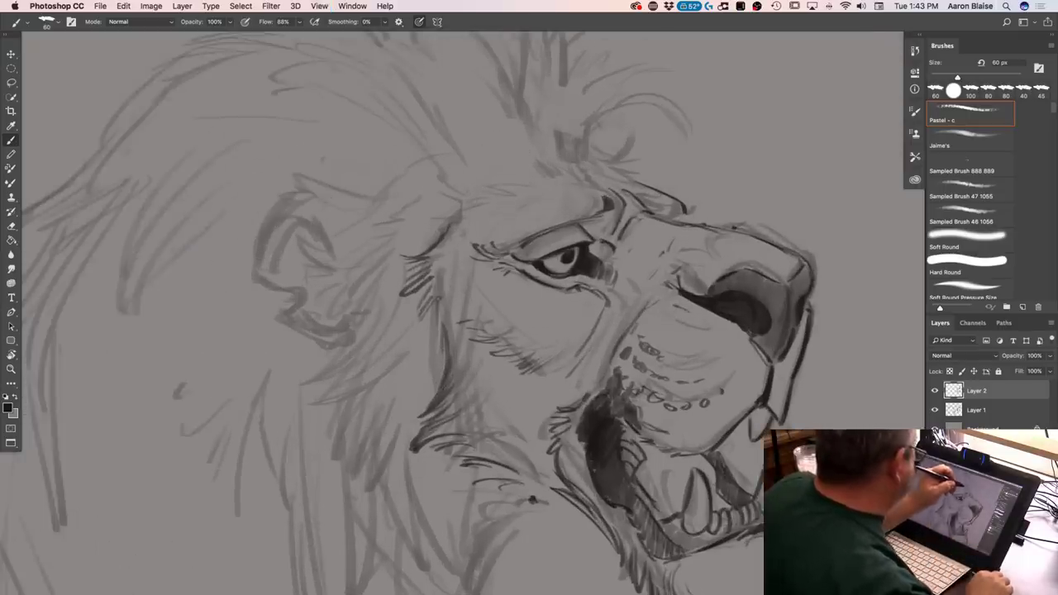
drag(575, 120, 572, 176)
mouse_move(539, 121)
mouse_down()
mouse_move(569, 177)
mouse_move(555, 177)
mouse_up()
mouse_move(502, 146)
mouse_down()
mouse_move(551, 178)
mouse_move(475, 185)
mouse_move(453, 221)
mouse_up()
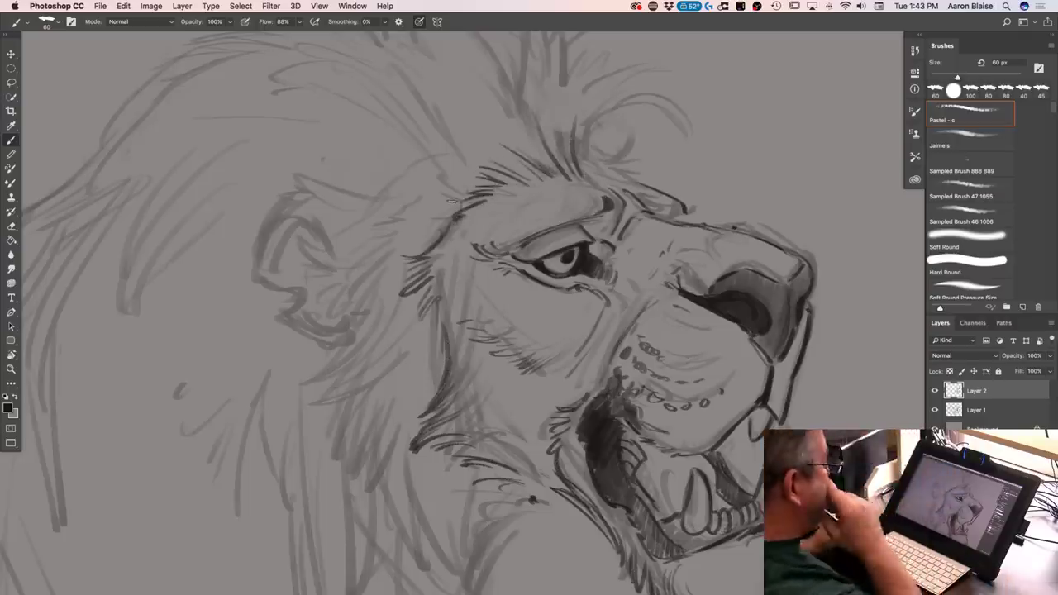
key(super+minus)
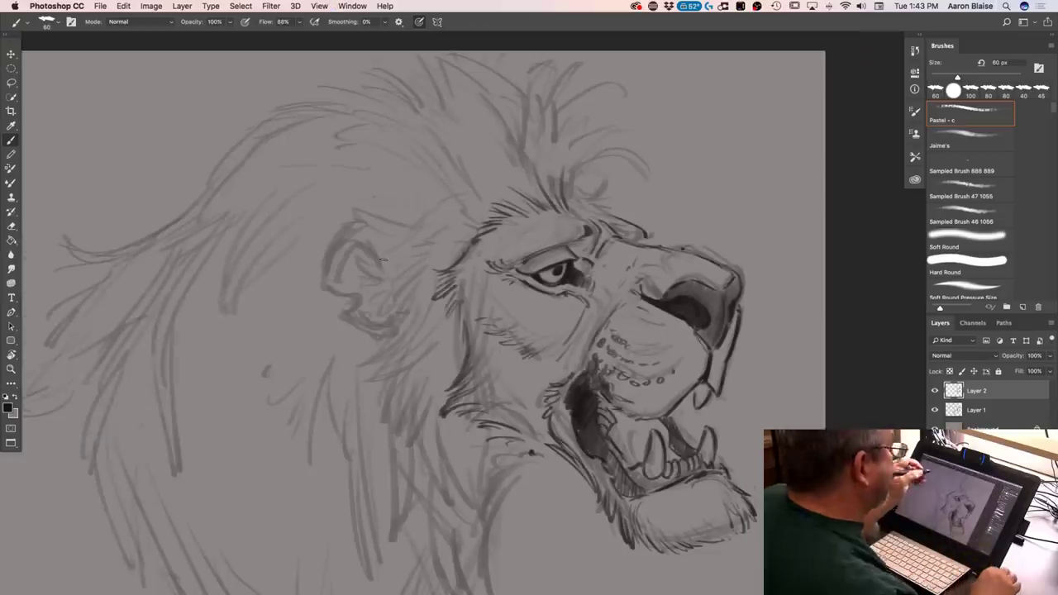
mouse_move(344, 217)
mouse_down()
mouse_move(414, 228)
mouse_move(321, 266)
mouse_move(319, 277)
mouse_move(379, 338)
mouse_up()
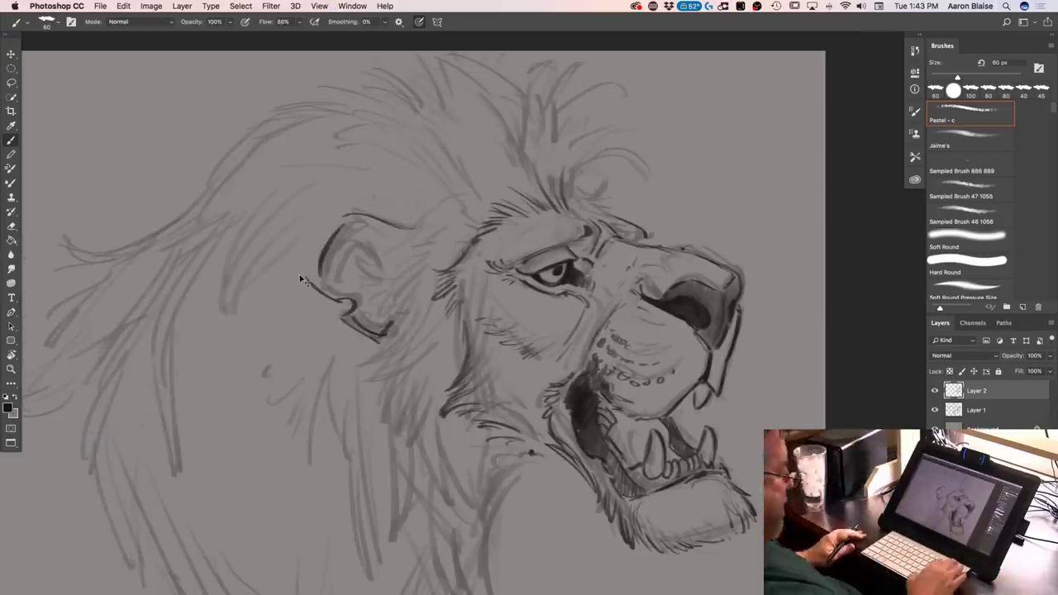
Hide Layer 1 and Layer 2 and add a new blank layer above them
key(super+minus)
key(super+minus)
key(super+plus)
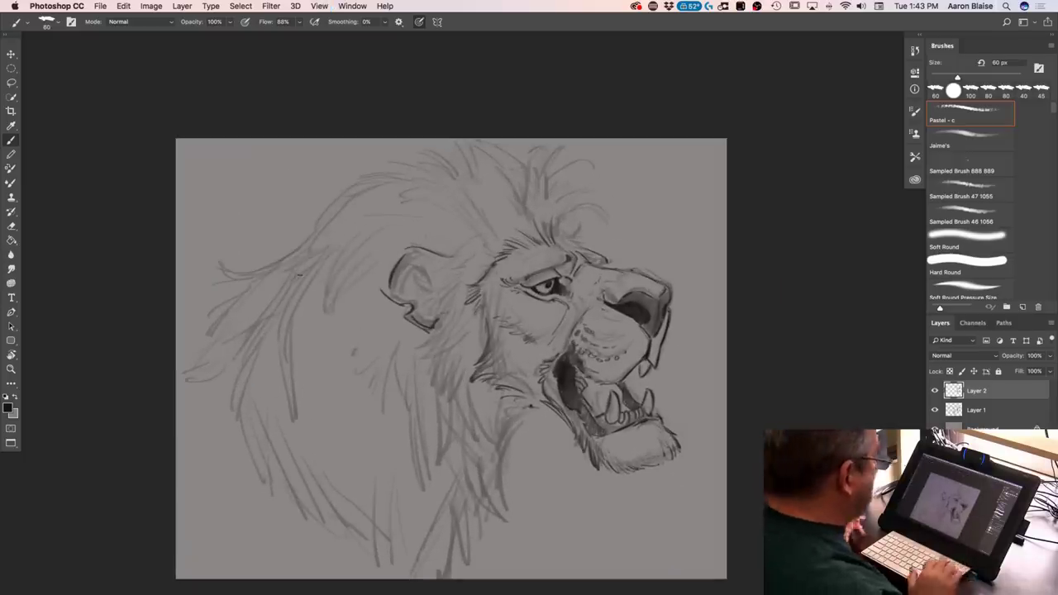
drag(934, 390, 934, 410)
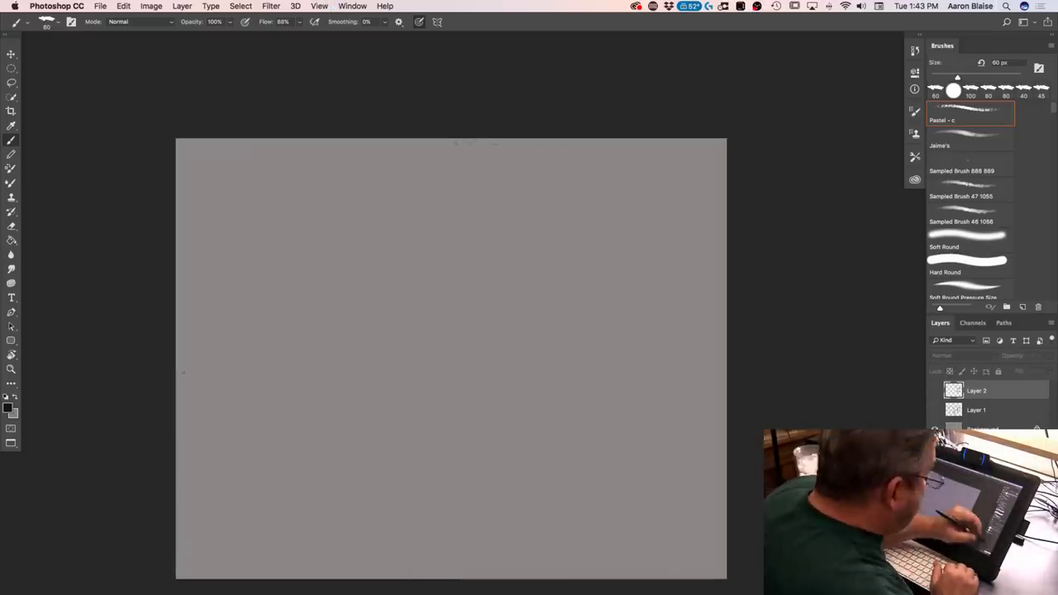
key(super+shift+alt+n)
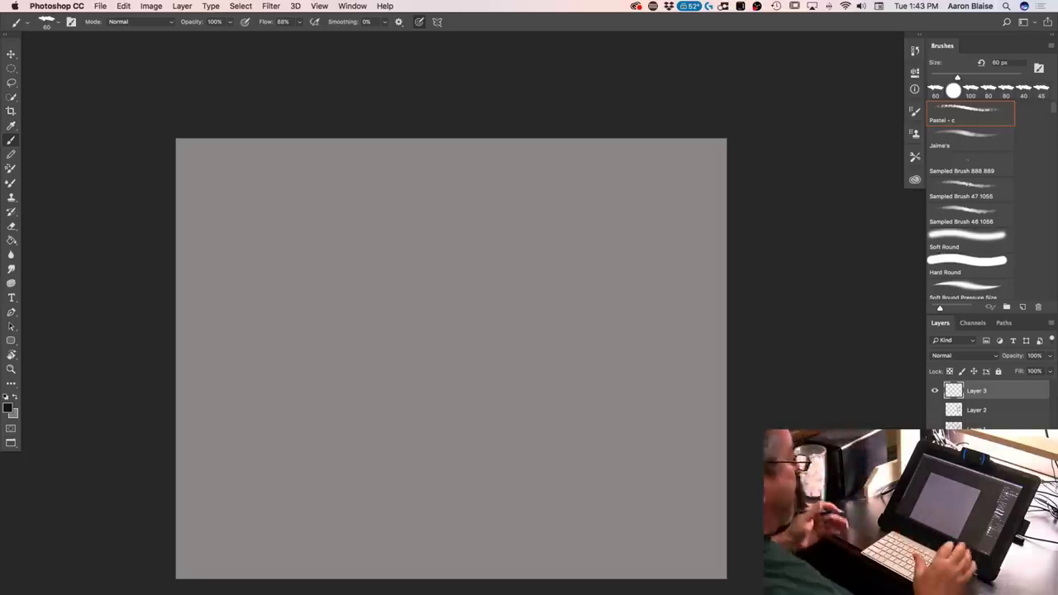
Rotate the whole image 90° clockwise to make the canvas upright
click(151, 6)
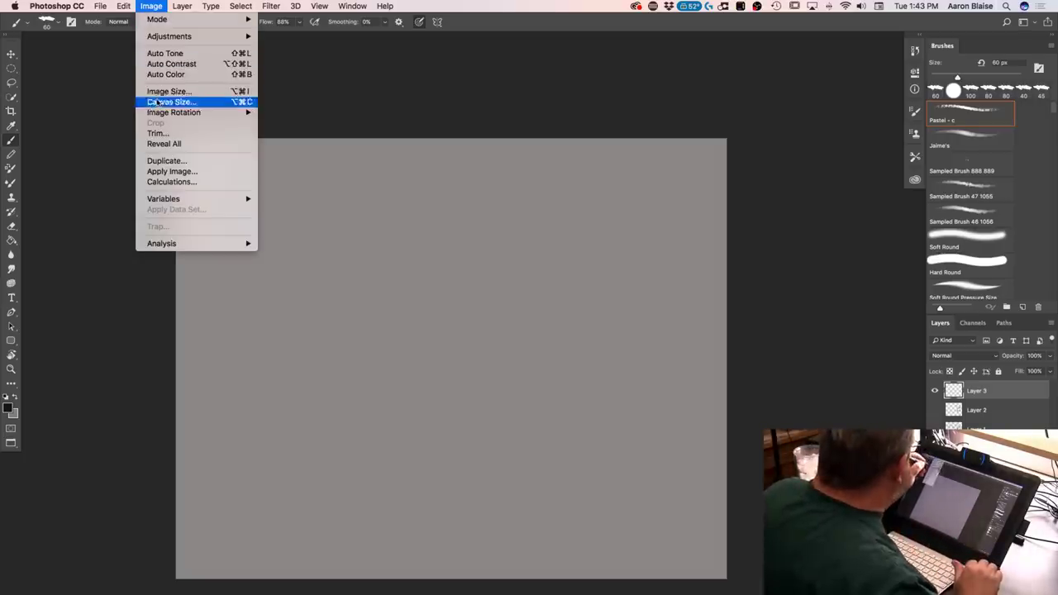
mouse_move(160, 113)
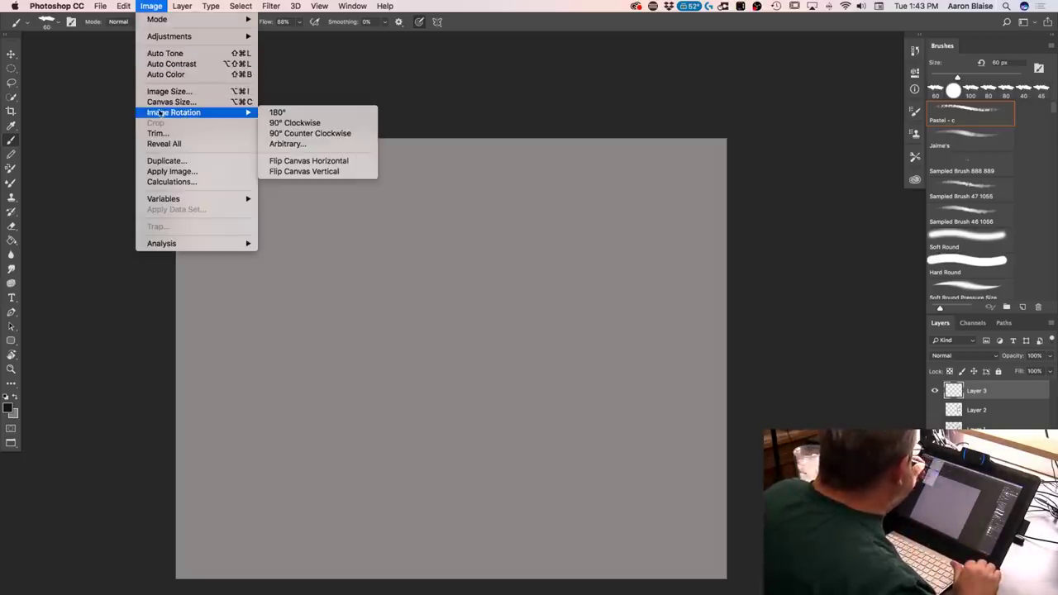
click(275, 123)
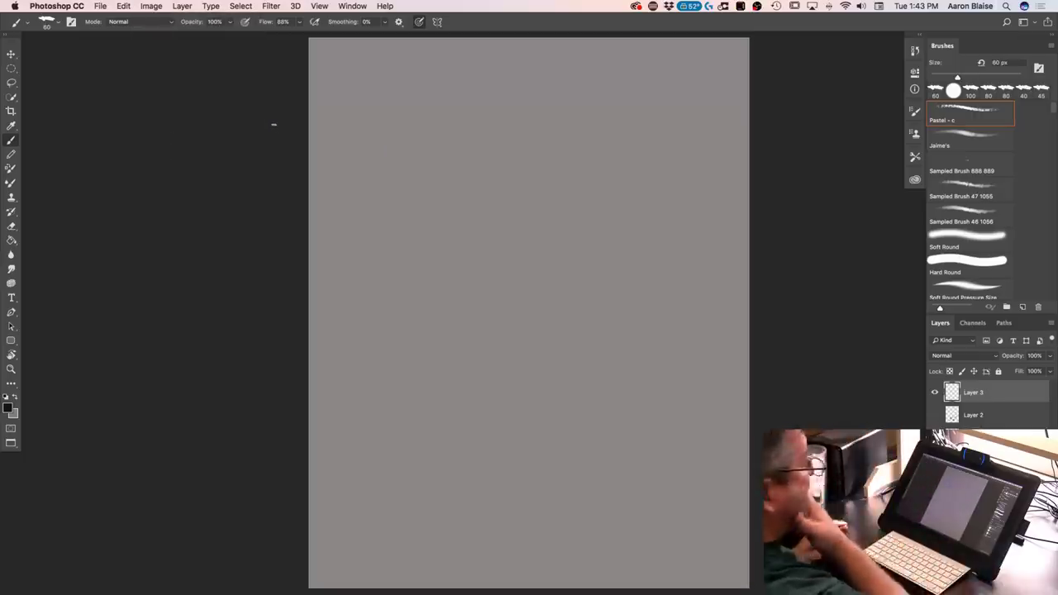
Sketch a large upright oval in the canvas's upper half with light overlapping strokes as the head's basic mass
key(super+equal)
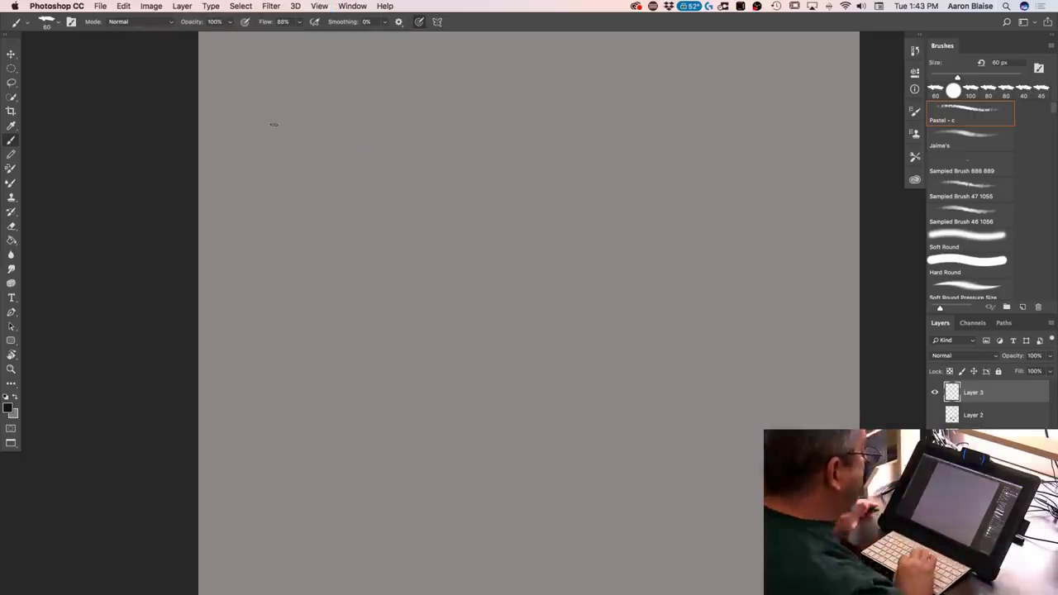
drag(172, 262, 196, 179)
key(super+minus)
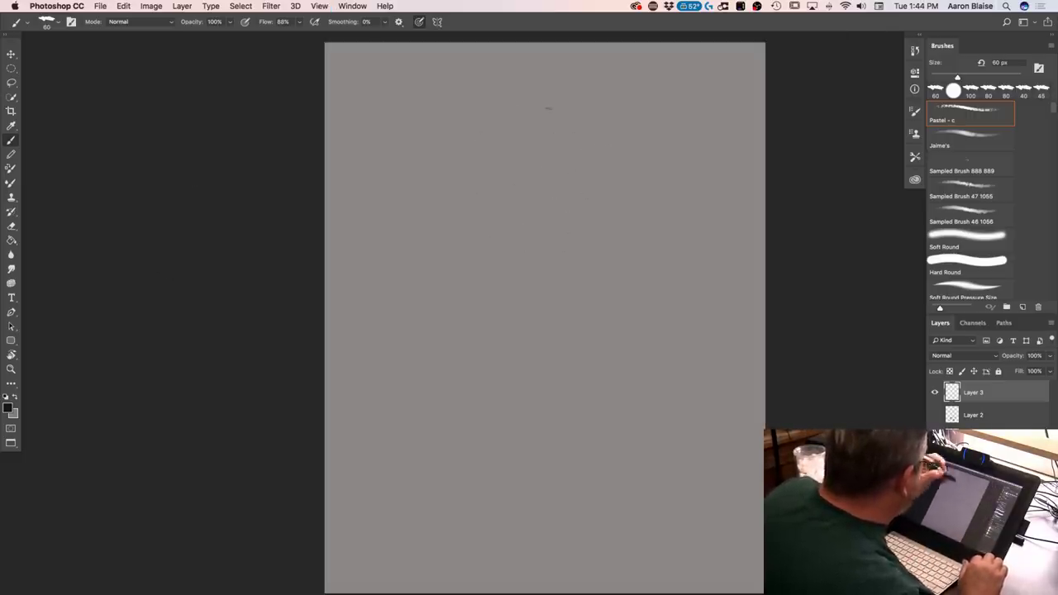
mouse_move(574, 265)
mouse_down()
mouse_move(475, 166)
mouse_move(613, 202)
mouse_move(598, 278)
mouse_move(626, 221)
mouse_up()
key(super+equal)
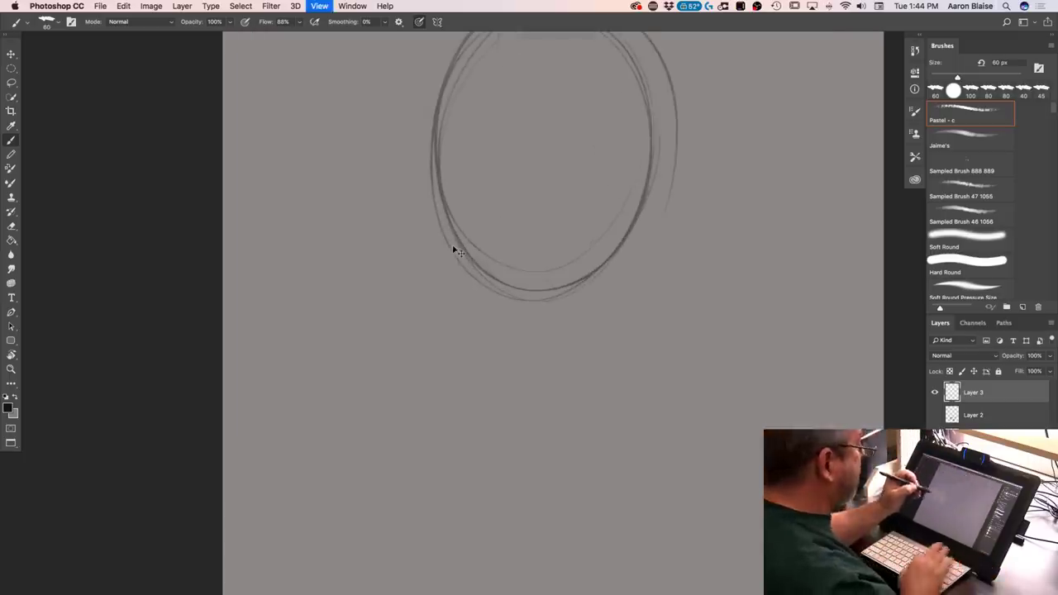
mouse_move(182, 196)
mouse_down()
mouse_move(173, 335)
mouse_move(250, 298)
mouse_up()
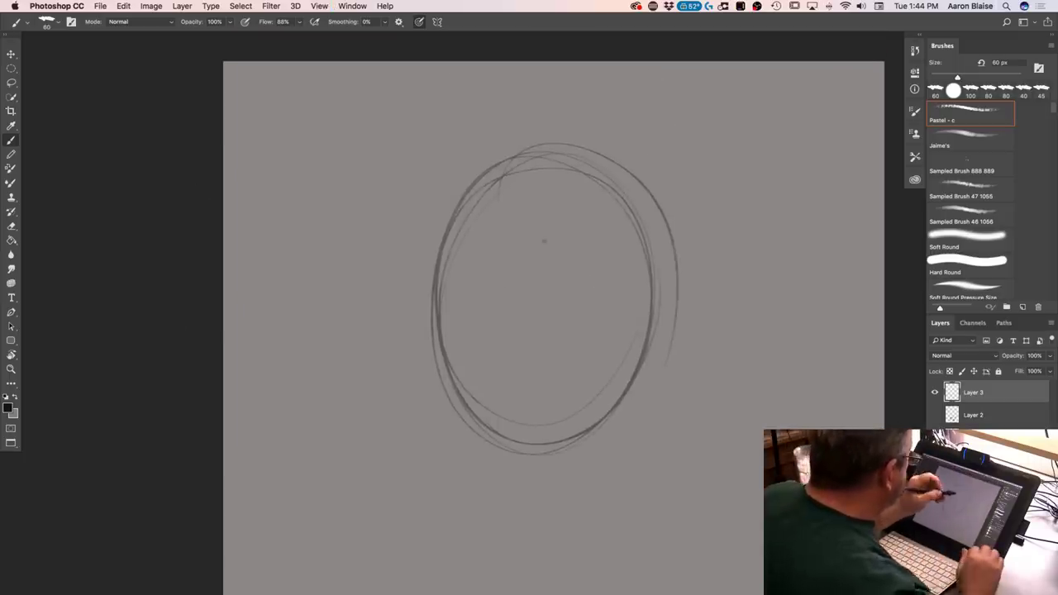
Sketch the arched top of the nose across the oval's upper edge, with the nostril curves and the nose's centre line
mouse_move(502, 179)
mouse_down()
mouse_move(552, 240)
mouse_move(445, 195)
mouse_move(430, 230)
mouse_up()
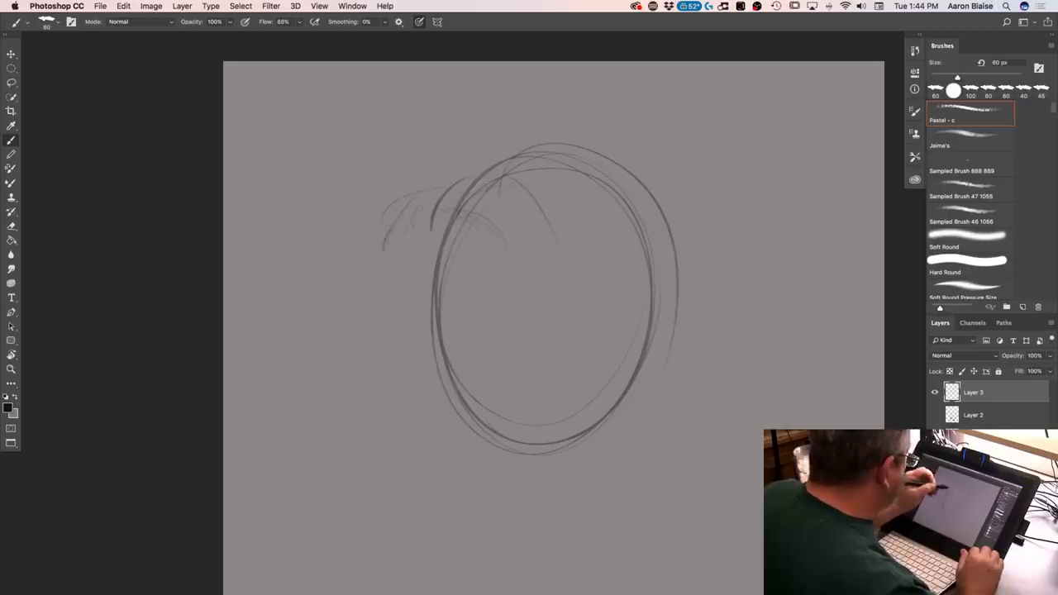
mouse_move(453, 216)
mouse_down()
mouse_move(419, 239)
mouse_move(377, 248)
mouse_move(499, 265)
mouse_up()
drag(414, 259, 419, 325)
drag(412, 240, 416, 319)
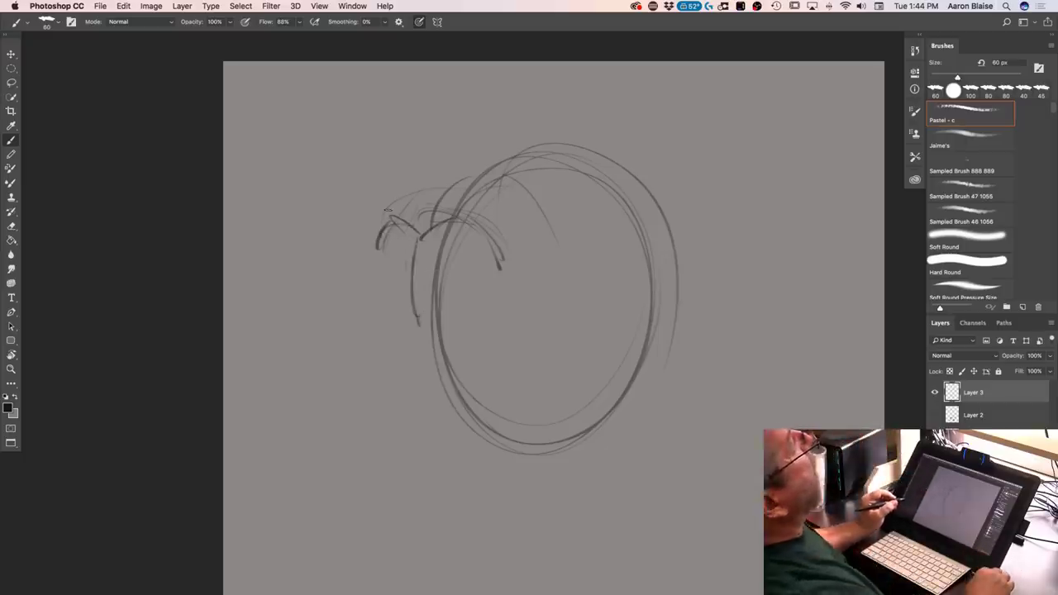
drag(381, 219, 439, 192)
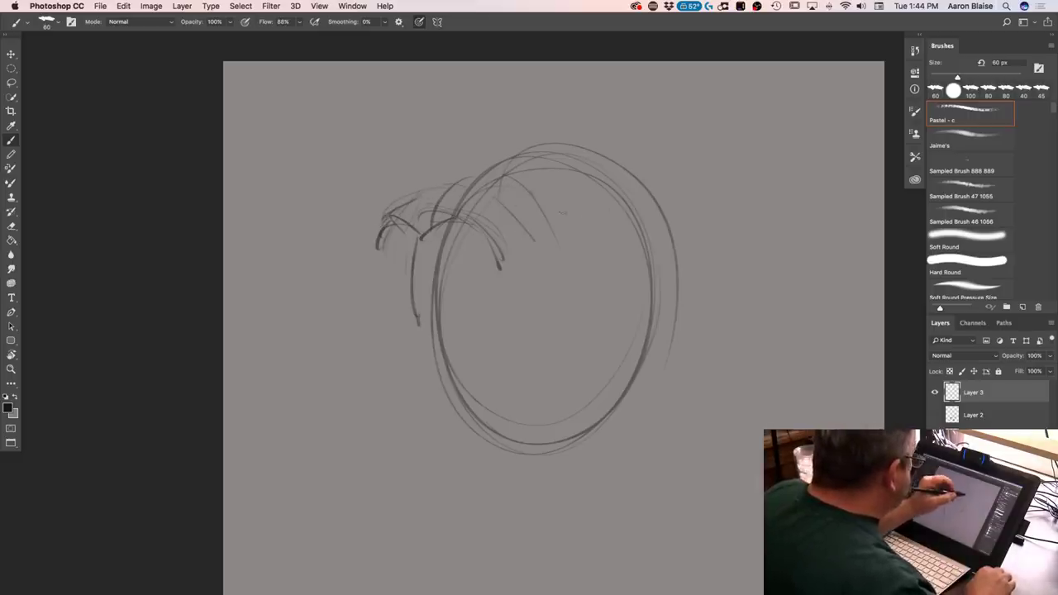
Sketch the eye with its upper lid, round eyeball and inner corner, and add a small curve at the nostril's back edge
drag(568, 213, 625, 218)
drag(535, 181, 562, 232)
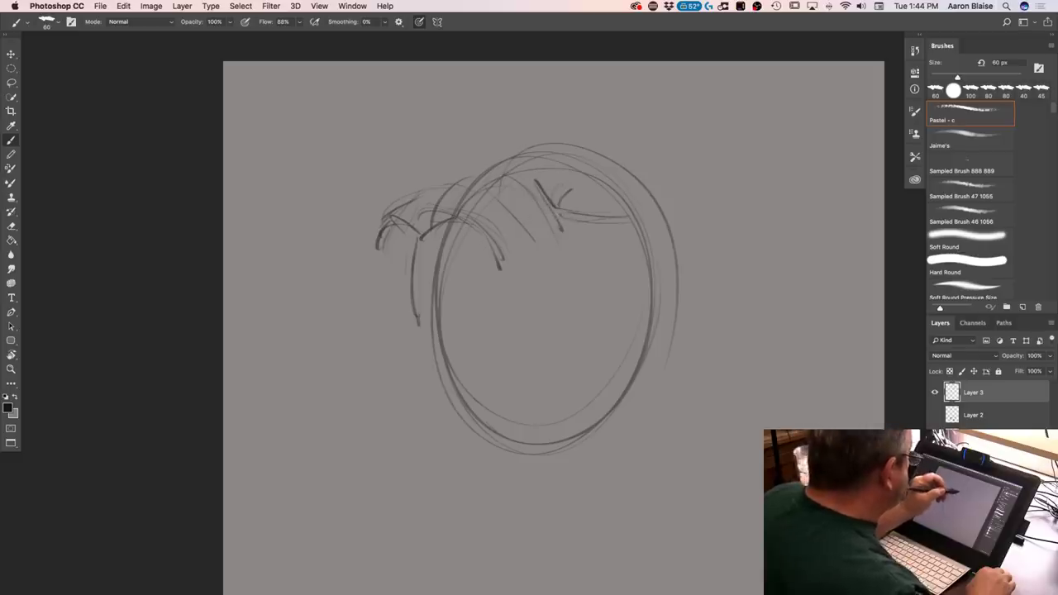
mouse_move(622, 221)
mouse_down()
mouse_move(579, 243)
mouse_move(617, 224)
mouse_move(582, 259)
mouse_up()
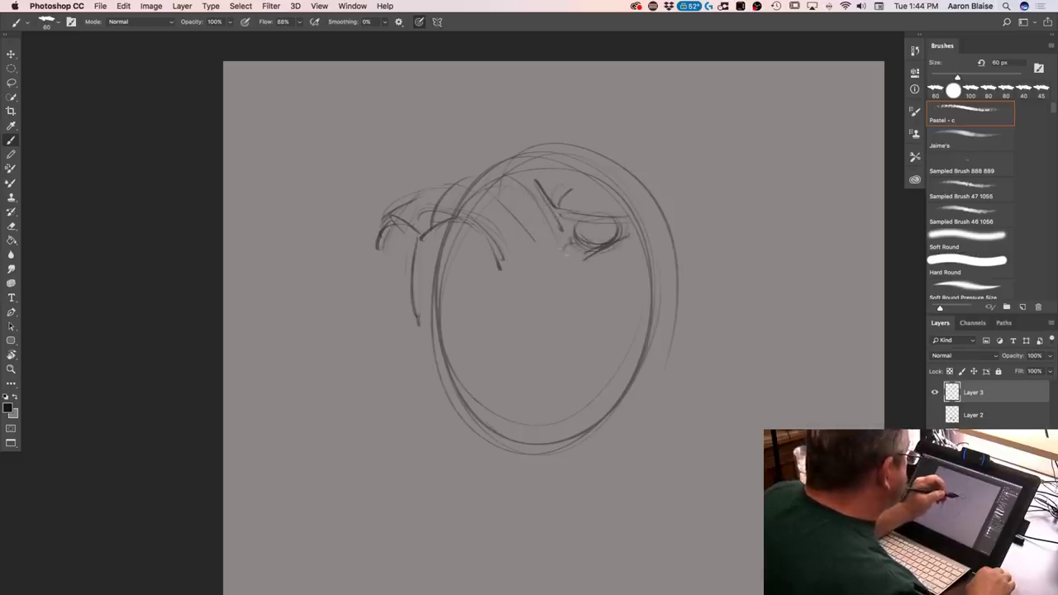
drag(558, 225, 566, 289)
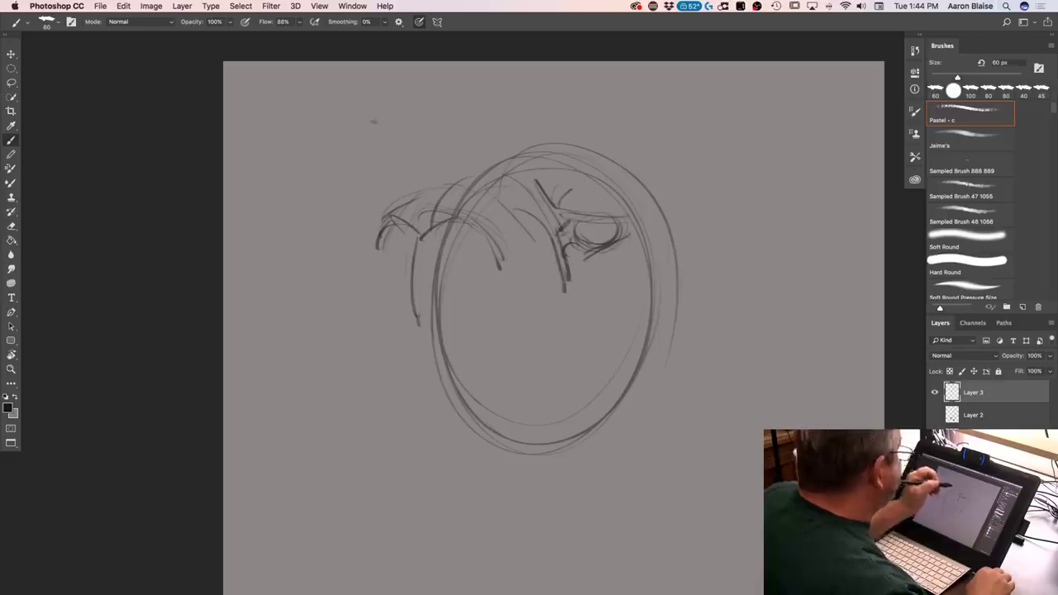
drag(494, 253, 523, 247)
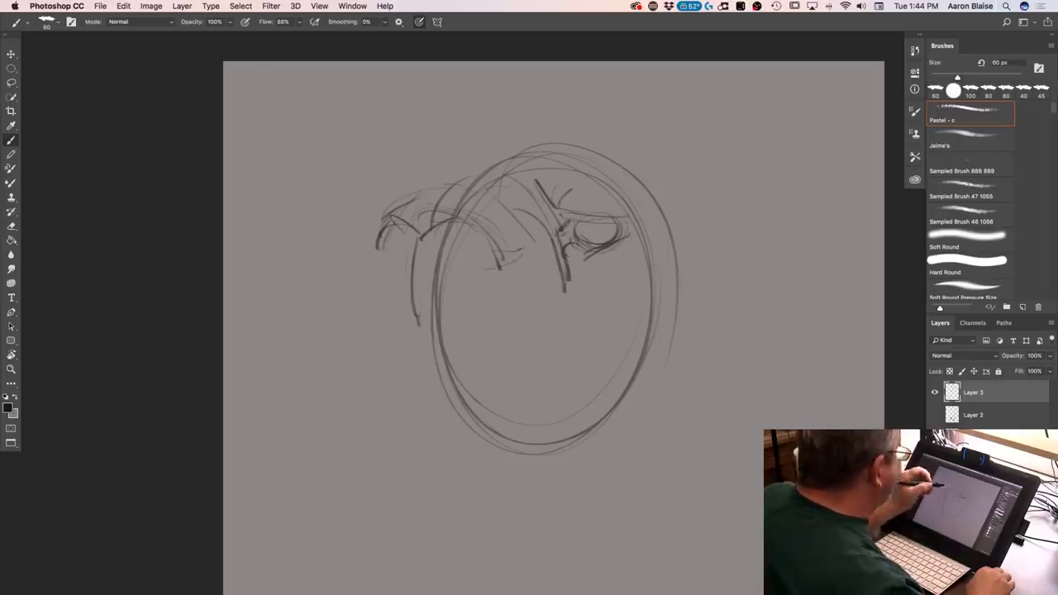
Define the nose and its nostrils, the far side of the muzzle, and the long curve from the inner eye down the cheek
mouse_move(411, 195)
mouse_down()
mouse_move(478, 189)
mouse_move(392, 219)
mouse_up()
mouse_move(488, 252)
mouse_down()
mouse_move(438, 246)
mouse_move(426, 273)
mouse_move(450, 291)
mouse_move(413, 324)
mouse_move(426, 342)
mouse_up()
drag(382, 216, 382, 296)
mouse_move(363, 249)
mouse_down()
mouse_move(342, 338)
mouse_move(364, 405)
mouse_up()
drag(329, 333, 364, 443)
drag(548, 266, 570, 445)
drag(565, 361, 556, 450)
drag(393, 301, 420, 344)
mouse_move(417, 235)
mouse_down()
mouse_move(377, 222)
mouse_move(376, 253)
mouse_move(447, 237)
mouse_move(500, 254)
mouse_up()
drag(412, 246, 417, 333)
mouse_move(410, 273)
mouse_down()
mouse_move(425, 342)
mouse_move(388, 291)
mouse_move(425, 341)
mouse_move(385, 246)
mouse_up()
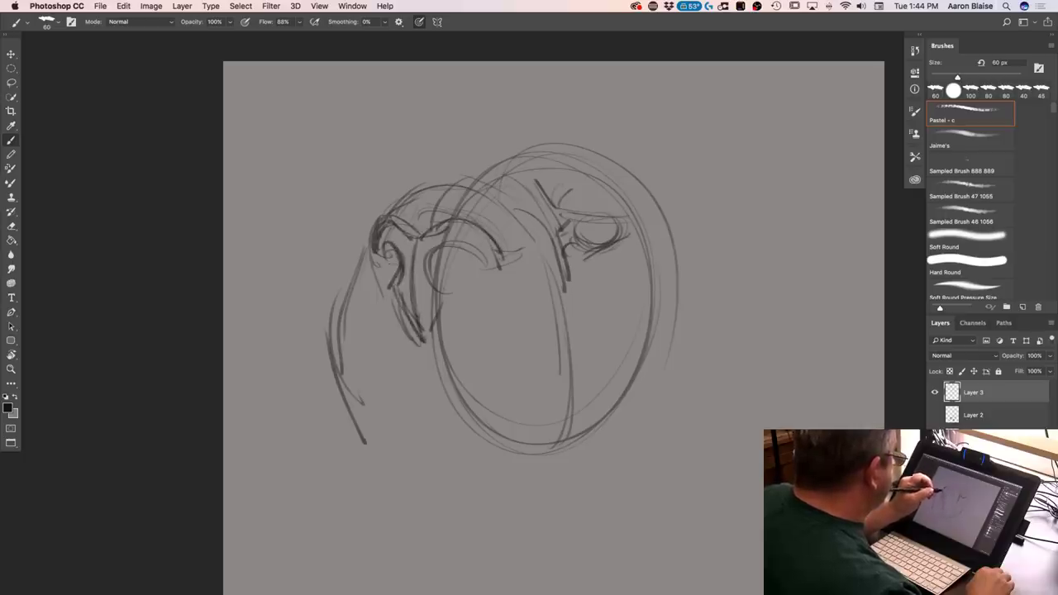
key(super+minus)
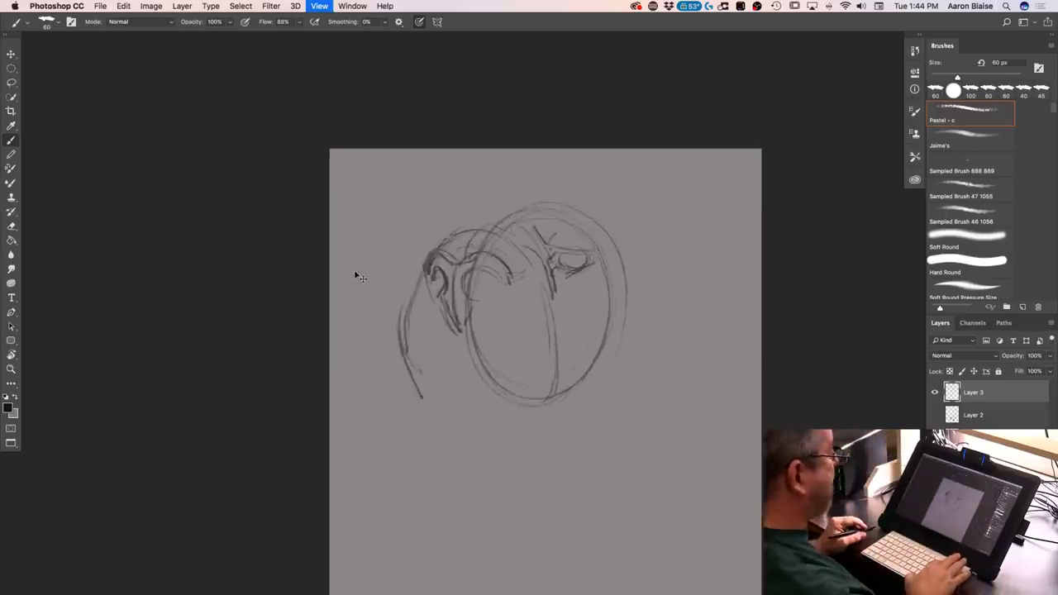
key(super+plus)
key(super+plus)
key(super+plus)
key(super+minus)
key(super+minus)
key(super+minus)
key(super+minus)
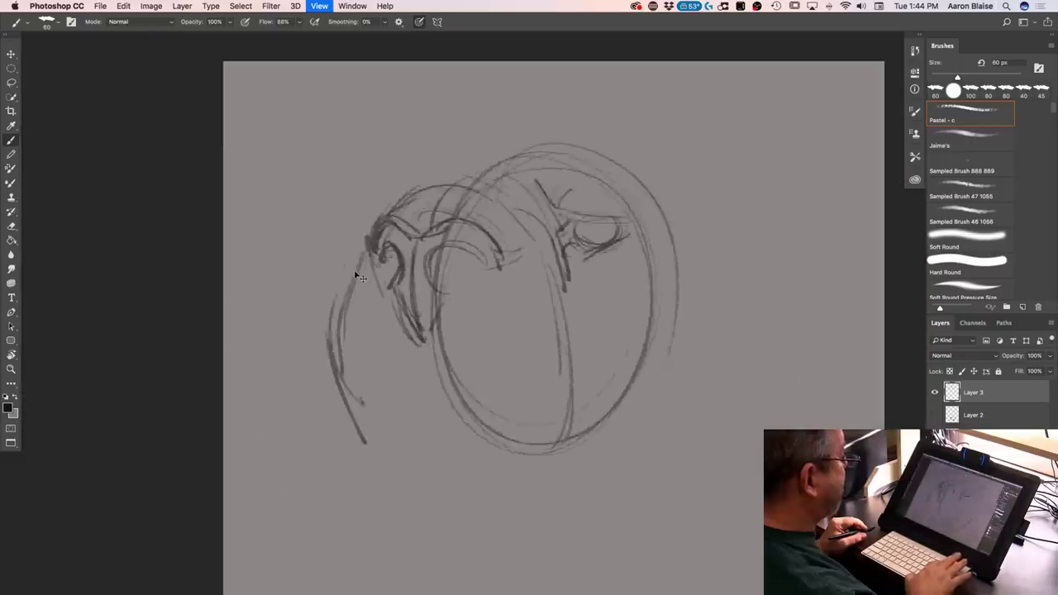
key(super+plus)
key(super+plus)
key(super+plus)
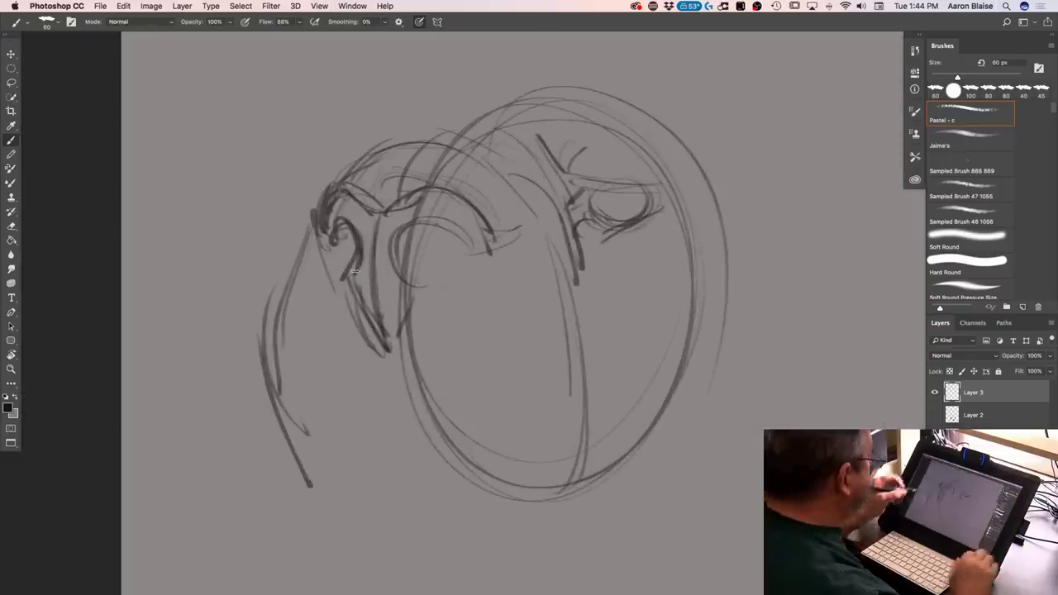
Sketch a U-shaped chin below the muzzle, extend the upper eyelid line, and draw the cheek's back edge down to the mouth corner
drag(580, 384, 572, 481)
drag(584, 333, 570, 476)
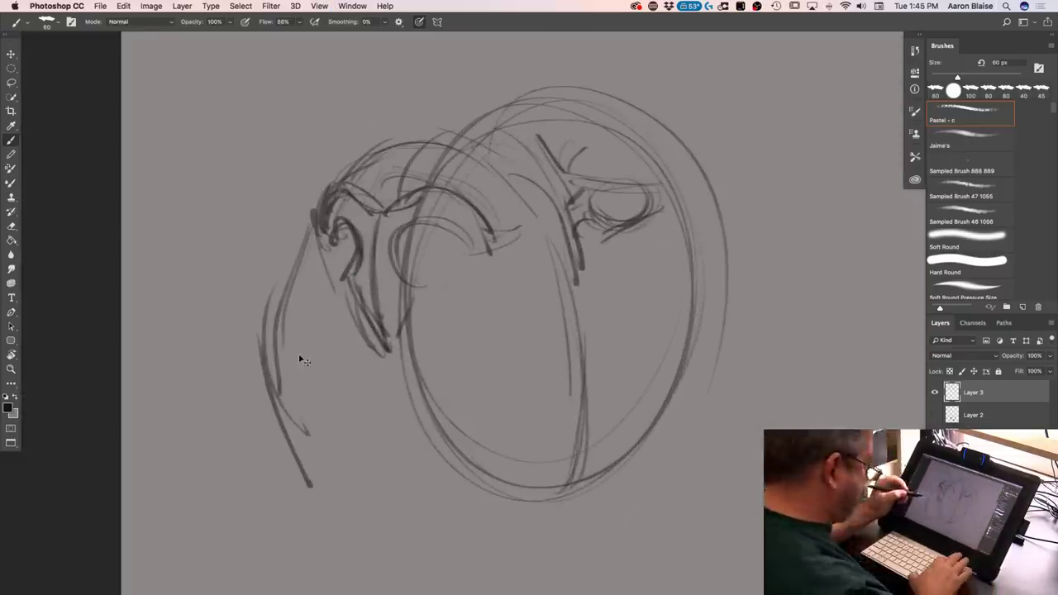
key(super+minus)
key(super+minus)
mouse_move(431, 447)
mouse_down()
mouse_move(463, 500)
mouse_move(546, 432)
mouse_up()
drag(473, 499, 543, 436)
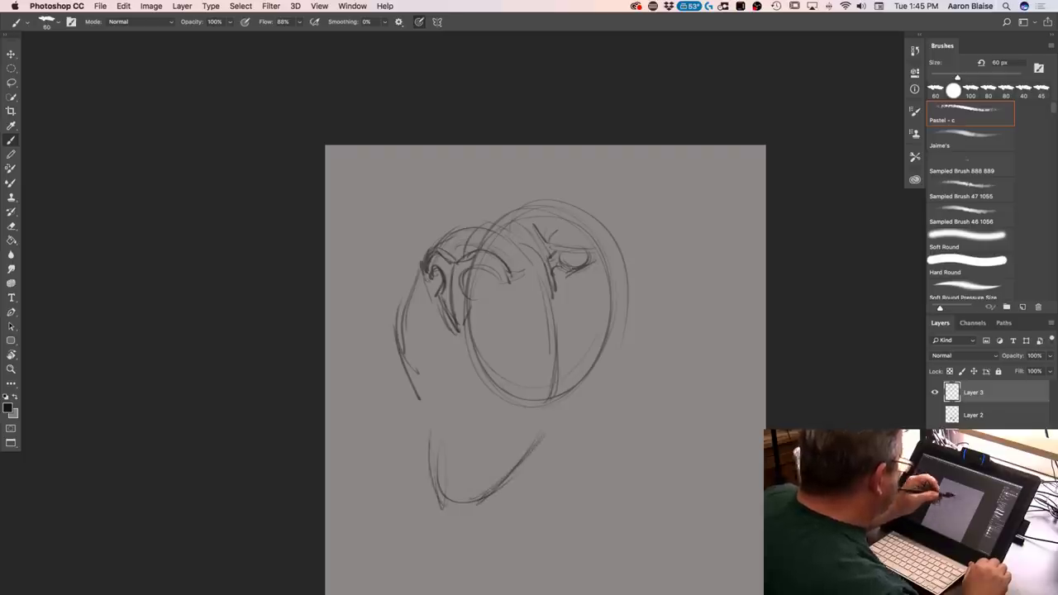
drag(554, 248, 597, 253)
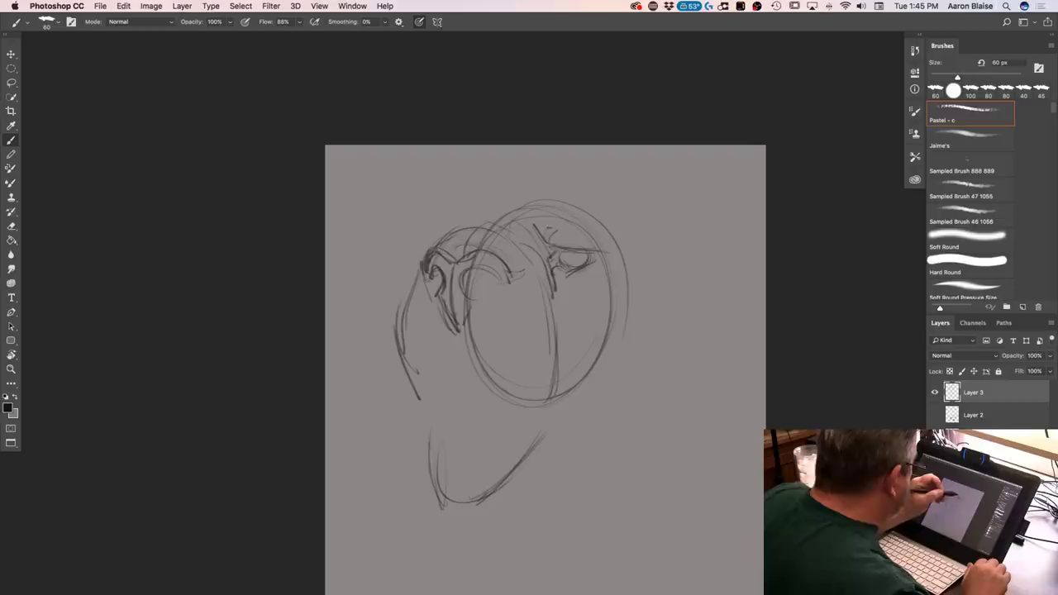
mouse_move(632, 297)
mouse_down()
mouse_move(658, 366)
mouse_move(562, 423)
mouse_up()
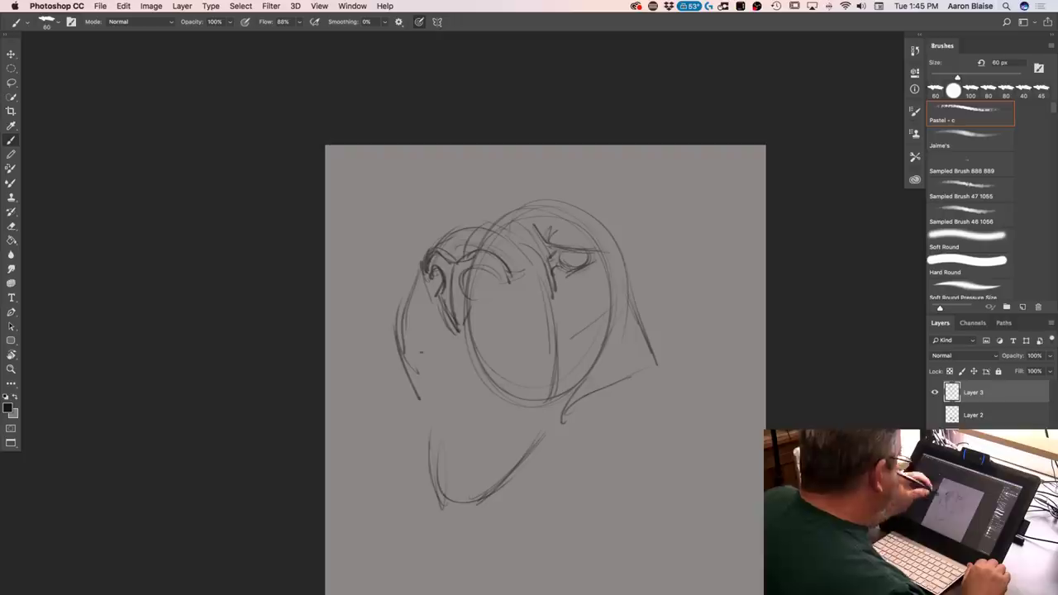
Draw the groove below the nose, the upper lip lines splitting from it, and the far edge of the lip
drag(462, 336, 458, 372)
mouse_move(455, 331)
mouse_down()
mouse_move(461, 370)
mouse_move(518, 420)
mouse_up()
mouse_move(451, 365)
mouse_down()
mouse_move(502, 410)
mouse_move(425, 413)
mouse_up()
drag(405, 355, 402, 381)
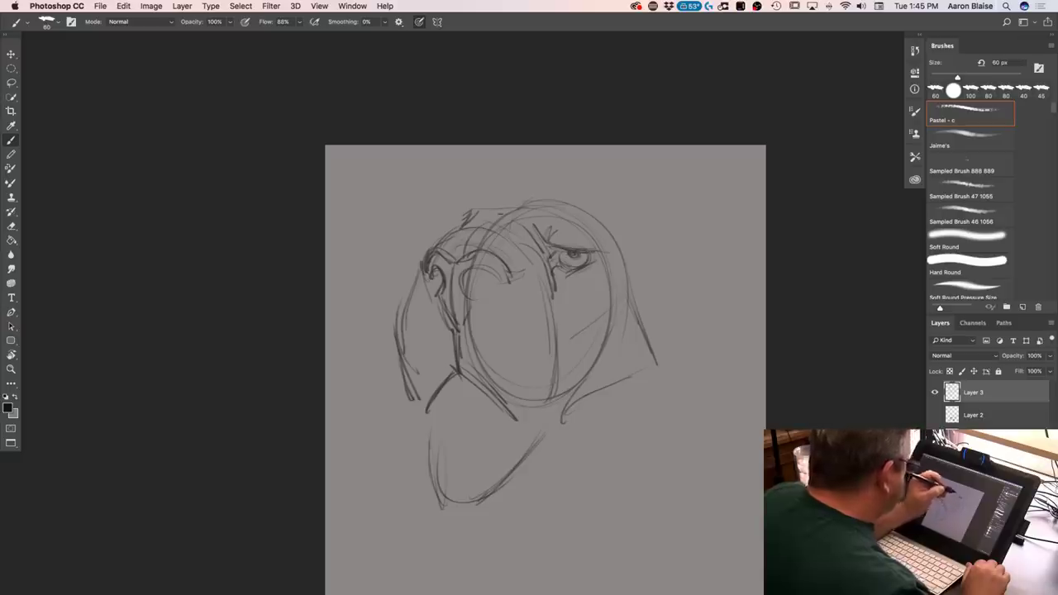
Darken the eye's iris and inner corner, and fill both nostrils with the brush enlarged to 175 px
key(super+equal)
mouse_move(592, 224)
mouse_down()
mouse_move(606, 234)
mouse_move(579, 217)
mouse_move(620, 223)
mouse_move(586, 240)
mouse_move(622, 232)
mouse_up()
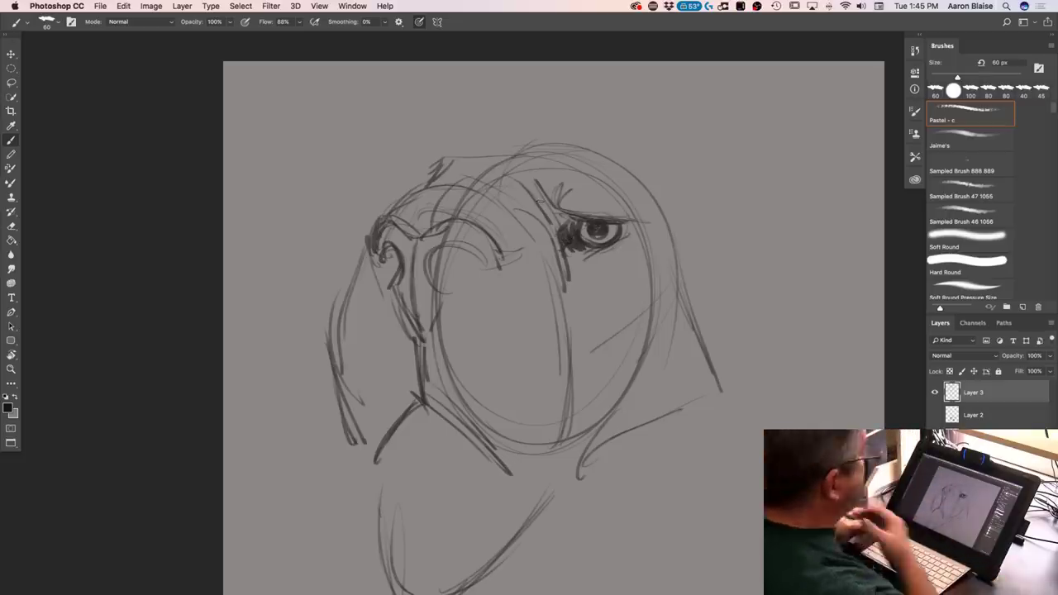
key(bracketright)
key(bracketright)
key(bracketright)
key(bracketright)
key(bracketright)
key(bracketright)
key(bracketright)
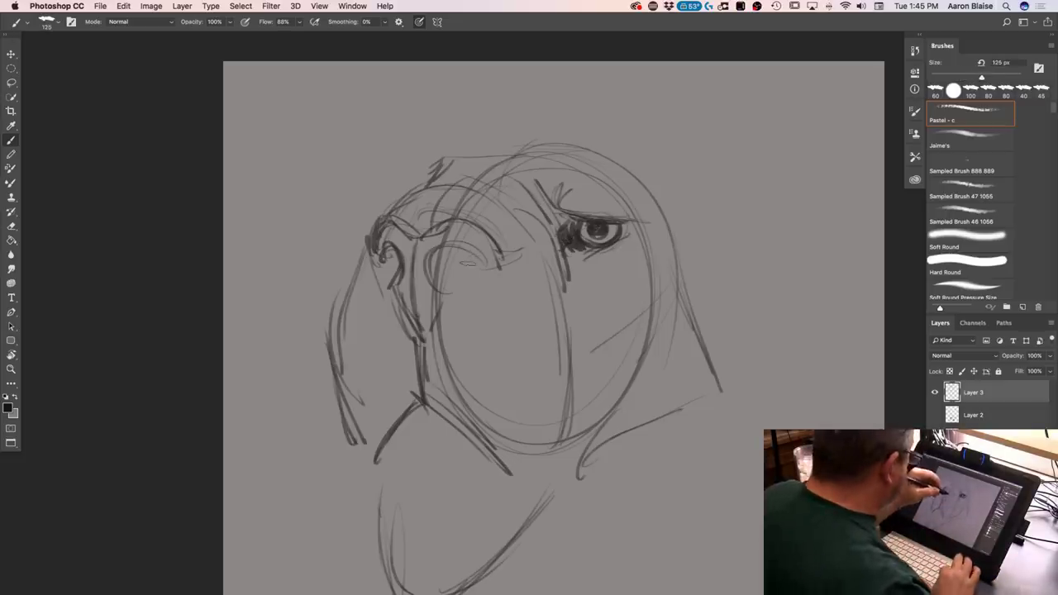
mouse_move(475, 266)
mouse_down()
mouse_move(459, 276)
mouse_move(426, 273)
mouse_move(479, 263)
mouse_up()
drag(384, 252, 396, 289)
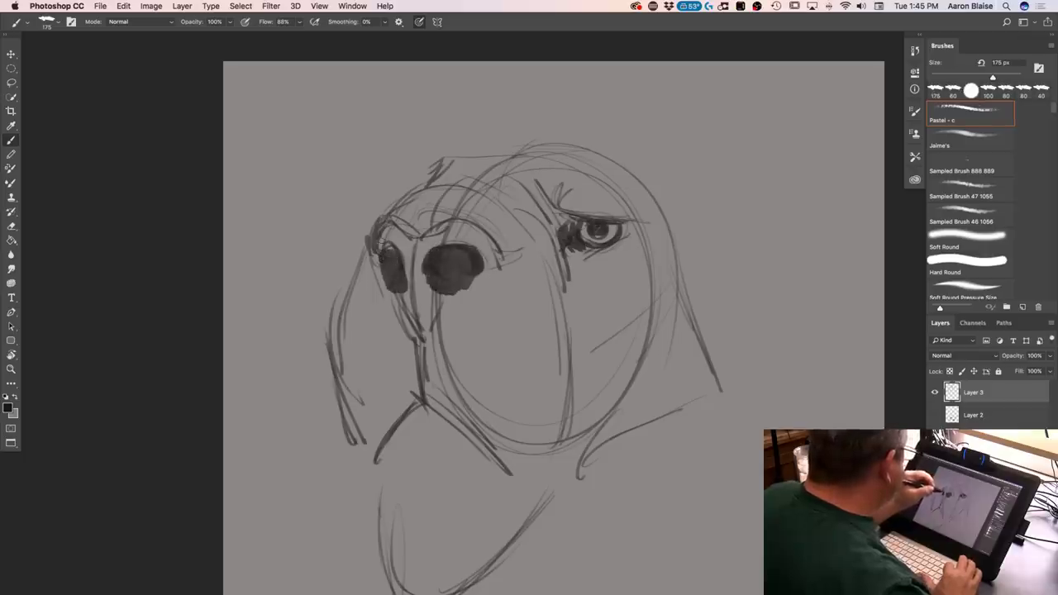
Try curved strokes over the brow, outer eye corner and top of the head, and clear the whole sketch from the layer
drag(596, 176, 612, 180)
drag(624, 228, 663, 205)
drag(574, 167, 658, 200)
drag(510, 146, 585, 148)
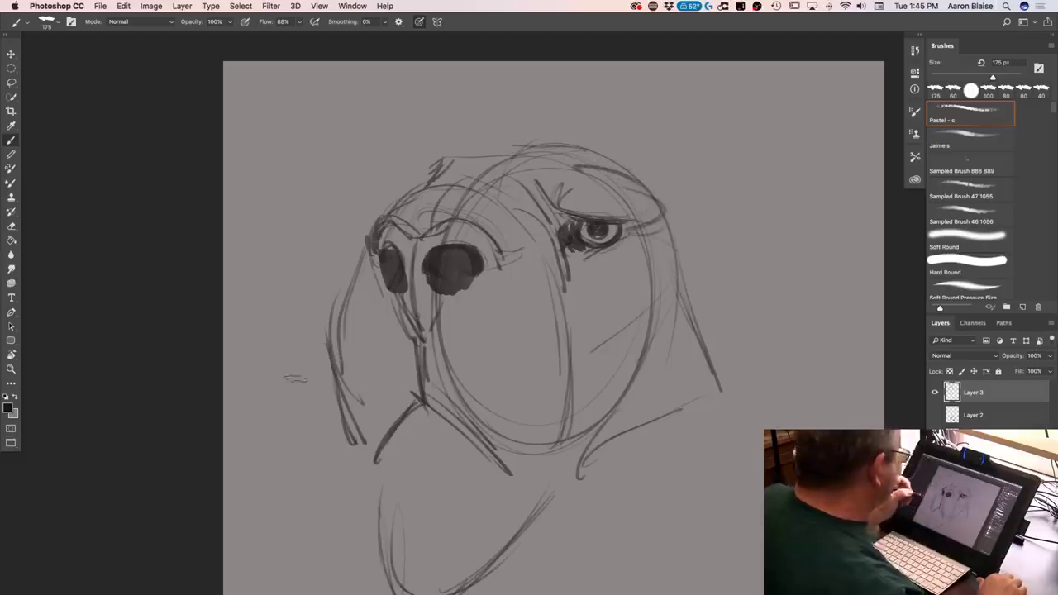
key(BackSpace)
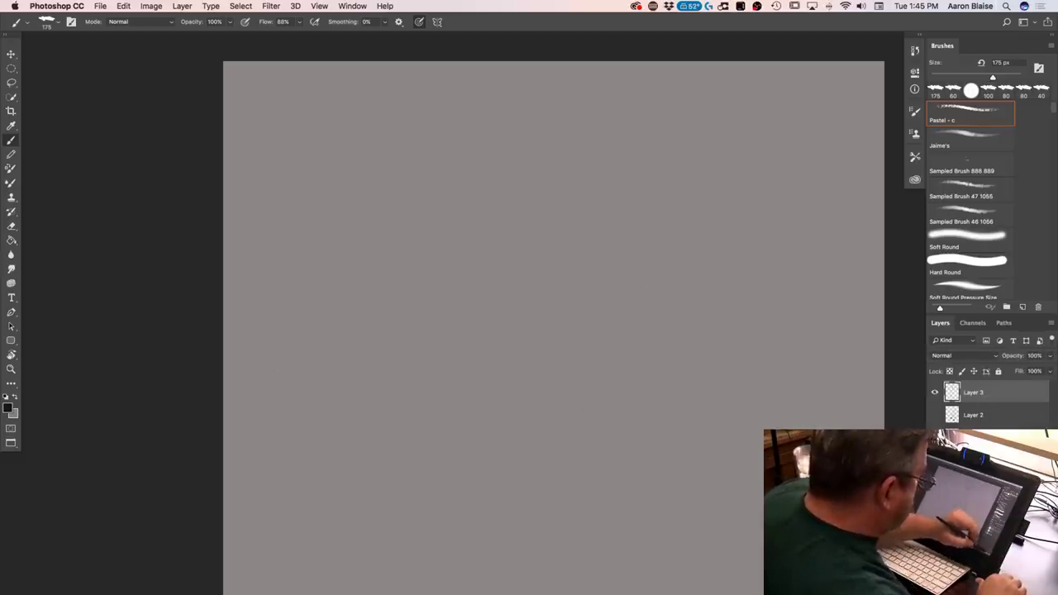
Rough in a new head with the pastel brush at 125 px: a circle for the skull and a sloping forehead and nose-bridge line
key(super+shift+alt+n)
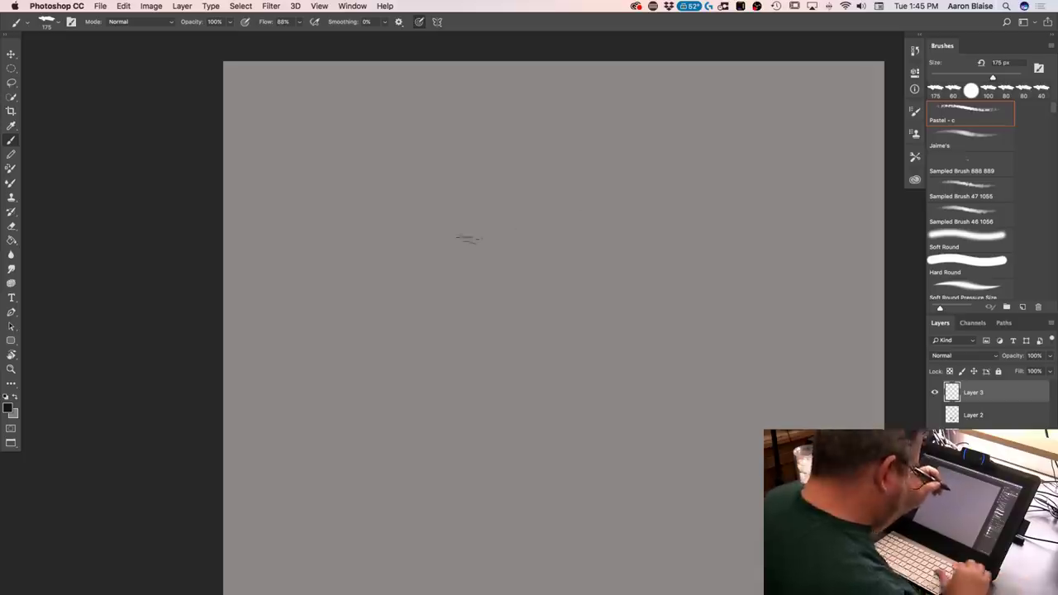
drag(485, 270, 596, 241)
mouse_move(438, 196)
mouse_down()
mouse_move(509, 134)
mouse_move(591, 165)
mouse_up()
drag(471, 120, 616, 199)
mouse_move(529, 135)
mouse_down()
mouse_move(438, 162)
mouse_move(569, 132)
mouse_move(640, 164)
mouse_move(682, 166)
mouse_move(739, 195)
mouse_move(749, 189)
mouse_move(757, 222)
mouse_move(749, 258)
mouse_up()
Outline the muzzle front, rounded chin and lower jaw, and sketch an angular eye at the circle's front edge
mouse_move(762, 217)
mouse_down()
mouse_move(721, 302)
mouse_move(728, 356)
mouse_move(637, 339)
mouse_move(678, 380)
mouse_move(734, 381)
mouse_up()
drag(650, 341, 696, 387)
drag(617, 329, 671, 388)
drag(630, 347, 570, 362)
mouse_move(553, 171)
mouse_down()
mouse_move(537, 131)
mouse_move(532, 175)
mouse_move(512, 179)
mouse_move(580, 198)
mouse_move(592, 170)
mouse_up()
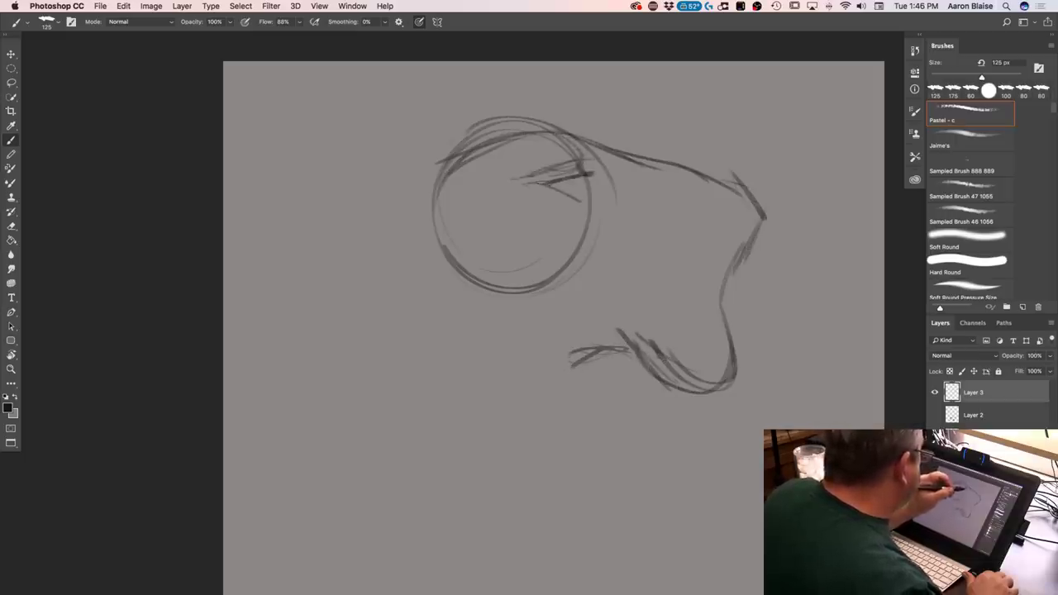
drag(526, 177, 574, 197)
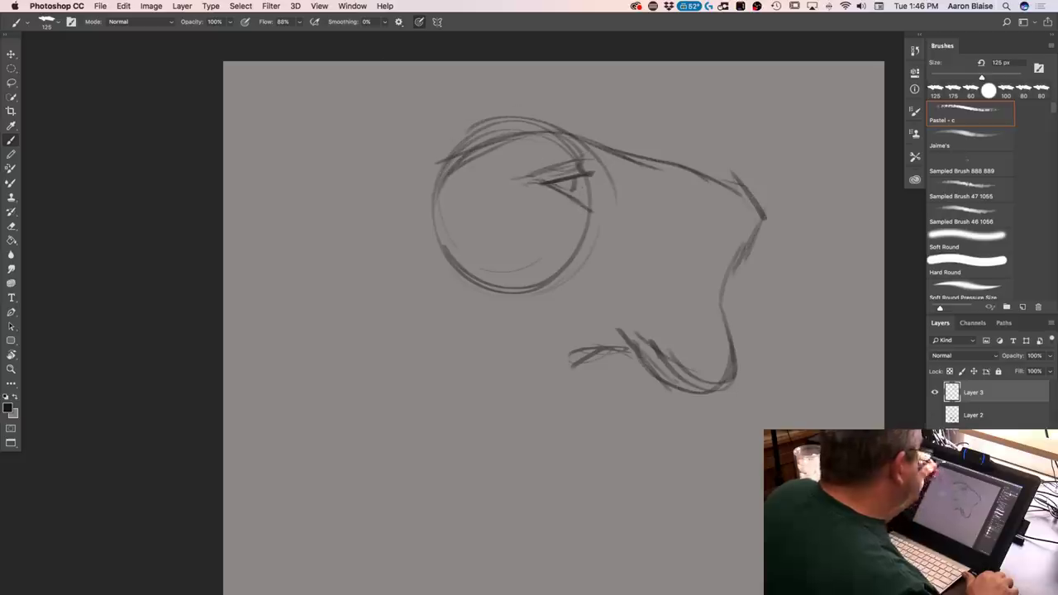
Draw the dark nostril, the mouth line with its shaded corner, and the curved cheek folds behind the muzzle
mouse_move(741, 208)
mouse_down()
mouse_move(721, 224)
mouse_move(688, 208)
mouse_move(748, 233)
mouse_move(687, 208)
mouse_move(732, 266)
mouse_move(708, 308)
mouse_move(670, 316)
mouse_move(640, 293)
mouse_move(648, 337)
mouse_up()
mouse_move(650, 337)
mouse_down()
mouse_move(685, 314)
mouse_move(657, 344)
mouse_move(638, 302)
mouse_up()
mouse_move(657, 210)
mouse_down()
mouse_move(628, 240)
mouse_move(633, 302)
mouse_up()
drag(630, 240, 623, 309)
drag(597, 219, 572, 268)
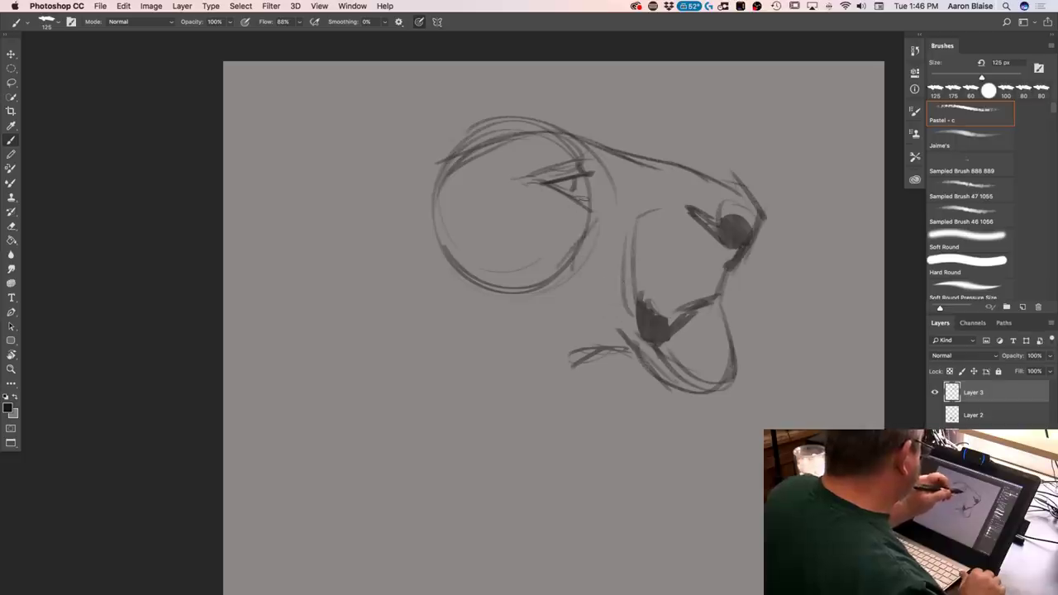
Darken the pupil and inner eye corner, and strengthen the brow ridge above the eye
mouse_move(584, 185)
mouse_down()
mouse_move(588, 202)
mouse_move(589, 192)
mouse_up()
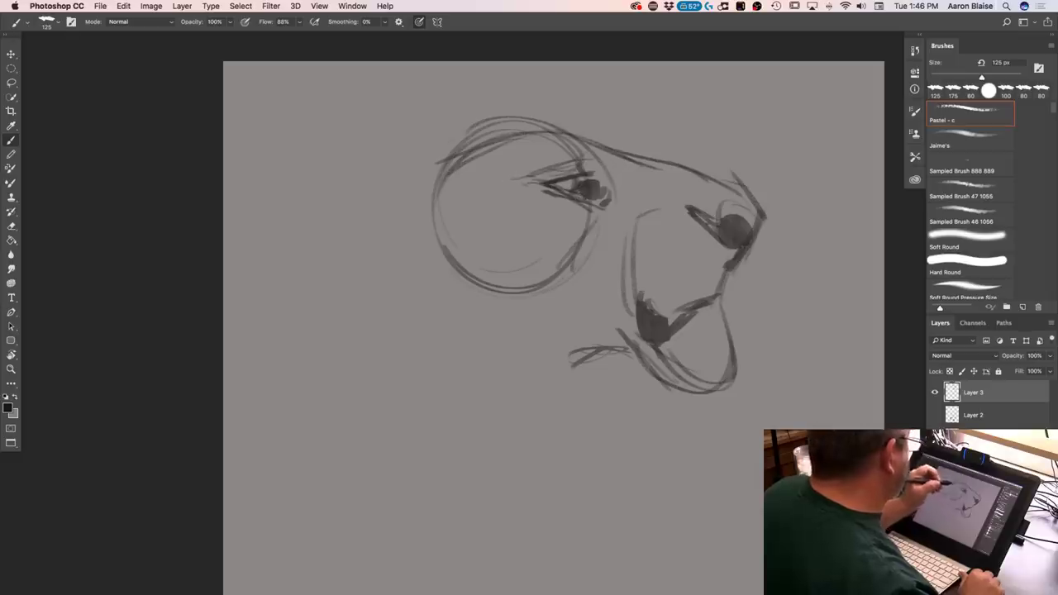
mouse_move(514, 171)
mouse_down()
mouse_move(595, 145)
mouse_move(569, 157)
mouse_move(609, 126)
mouse_move(612, 158)
mouse_up()
drag(510, 131, 568, 121)
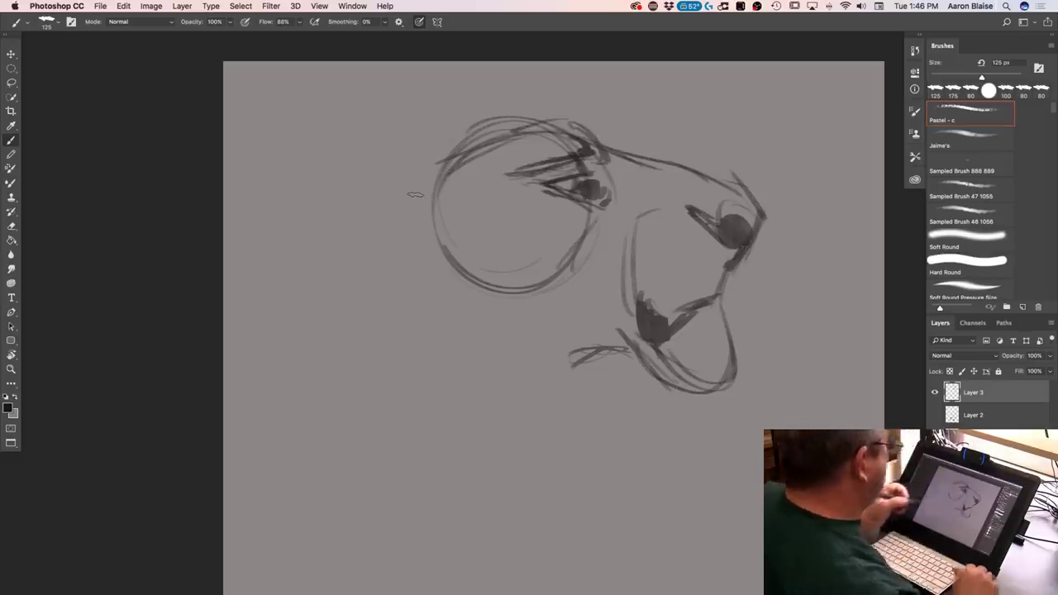
Sketch long mane strokes sweeping back from the forehead to the canvas's left edge
drag(514, 120, 384, 74)
drag(494, 113, 457, 79)
mouse_move(384, 76)
mouse_down()
mouse_move(318, 91)
mouse_move(267, 130)
mouse_move(324, 86)
mouse_move(284, 111)
mouse_up()
drag(427, 117, 253, 177)
drag(334, 152, 263, 217)
drag(261, 117, 228, 227)
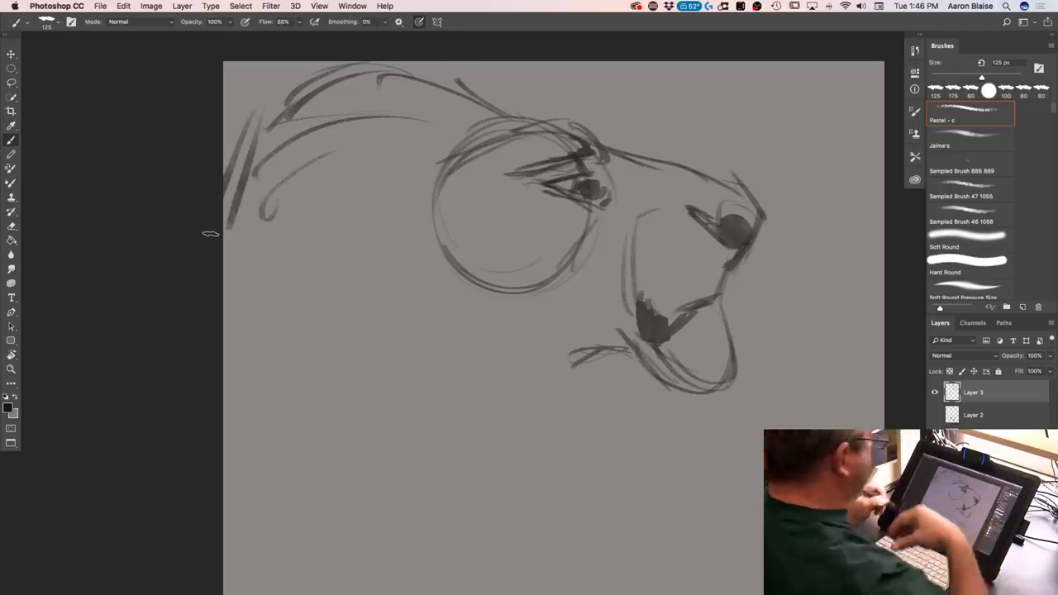
Scale the head sketch down slightly from its upper-left corner and reposition it with Free Transform
click(123, 6)
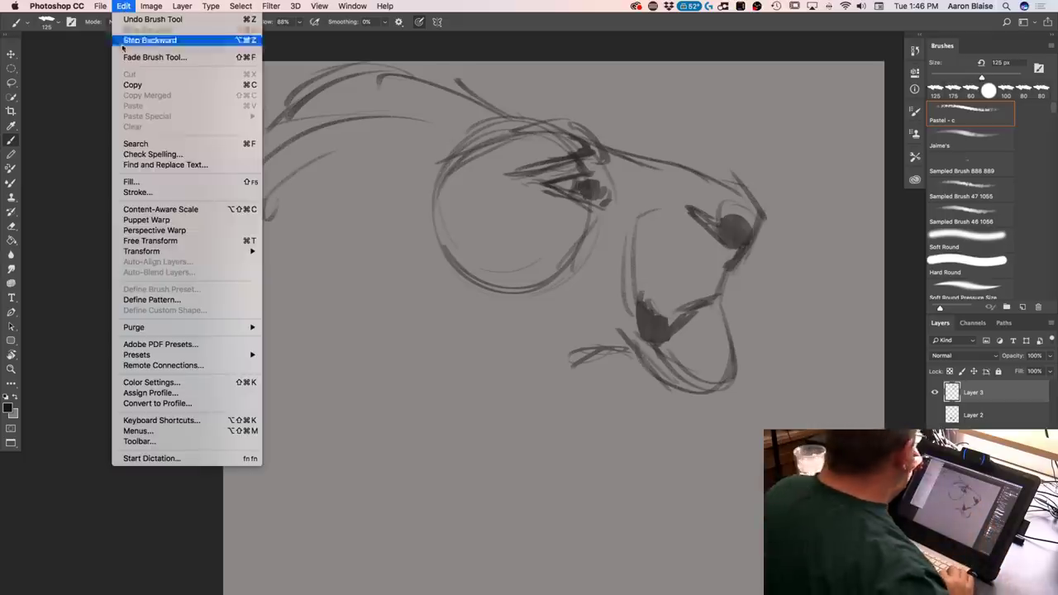
click(149, 241)
drag(221, 64, 308, 114)
drag(386, 244, 400, 229)
key(Return)
Extend the brow line toward the ear area, draw the mane's outer back contour, and add fur strokes beneath the jaw
key(b)
drag(509, 179, 443, 201)
drag(562, 152, 452, 198)
mouse_move(536, 130)
mouse_down()
mouse_move(372, 135)
mouse_move(313, 161)
mouse_move(288, 245)
mouse_up()
drag(317, 147, 265, 251)
mouse_move(338, 150)
mouse_down()
mouse_move(305, 211)
mouse_move(235, 255)
mouse_up()
mouse_move(666, 340)
mouse_down()
mouse_move(598, 379)
mouse_move(601, 411)
mouse_up()
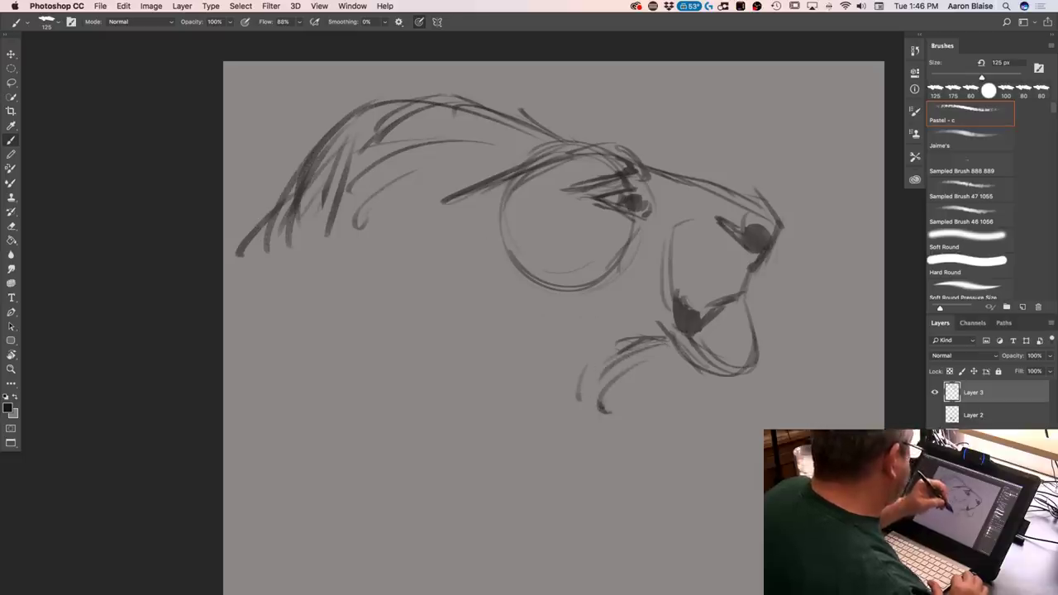
Add cheek and jaw fur strokes around the back and underside of the skull circle, plus the fold at the mouth corner
mouse_move(514, 200)
mouse_down()
mouse_move(539, 252)
mouse_move(531, 306)
mouse_up()
drag(531, 306, 520, 324)
drag(559, 294, 516, 347)
drag(605, 291, 523, 350)
drag(499, 332, 513, 336)
drag(507, 207, 511, 255)
drag(506, 290, 496, 339)
drag(613, 332, 562, 340)
drag(611, 341, 544, 350)
drag(670, 347, 633, 282)
drag(648, 324, 690, 354)
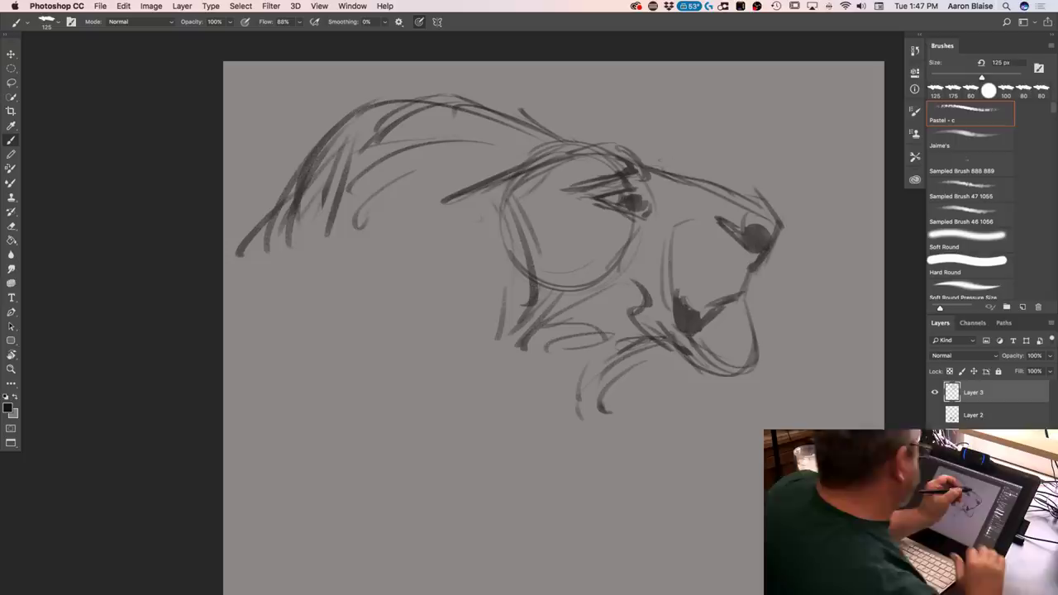
Strengthen the nose-bridge line to the nose tip and fill the nostril darker
mouse_move(668, 177)
mouse_down()
mouse_move(726, 184)
mouse_move(770, 216)
mouse_move(777, 242)
mouse_up()
mouse_move(749, 198)
mouse_down()
mouse_move(777, 246)
mouse_move(754, 235)
mouse_move(758, 248)
mouse_up()
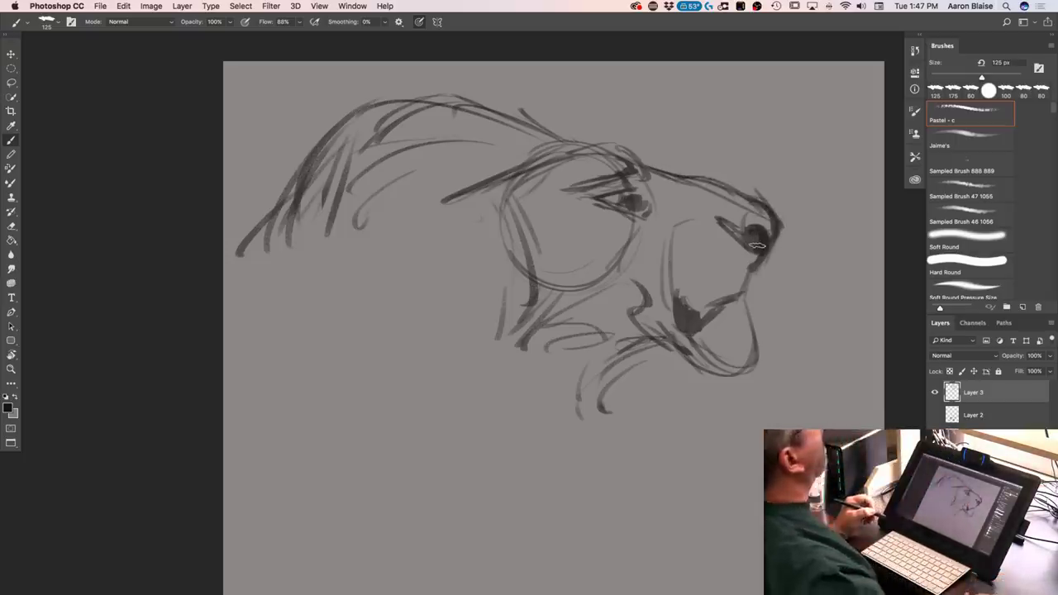
mouse_move(751, 239)
mouse_down()
mouse_move(752, 229)
mouse_move(771, 228)
mouse_move(752, 216)
mouse_move(729, 222)
mouse_move(755, 233)
mouse_move(744, 246)
mouse_move(734, 240)
mouse_move(751, 248)
mouse_up()
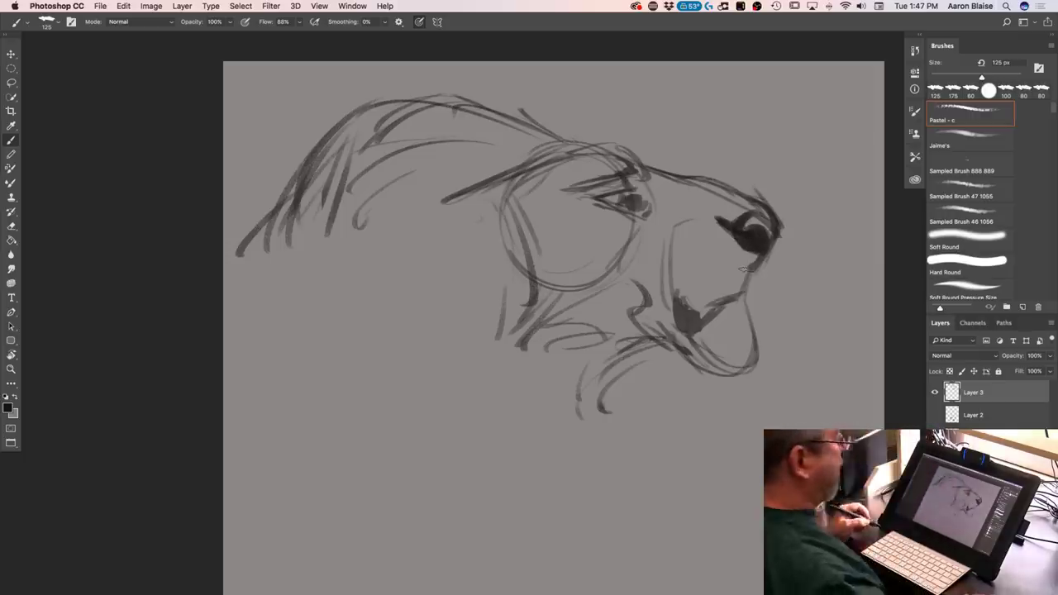
Draw the ear behind the cheek and add pointed fur strokes down the throat and neck
mouse_move(610, 411)
mouse_down()
mouse_move(603, 433)
mouse_move(593, 430)
mouse_up()
mouse_move(481, 200)
mouse_down()
mouse_move(415, 190)
mouse_move(413, 263)
mouse_move(475, 241)
mouse_move(420, 210)
mouse_move(388, 220)
mouse_move(480, 258)
mouse_move(486, 210)
mouse_move(446, 277)
mouse_move(448, 376)
mouse_up()
drag(467, 339, 488, 413)
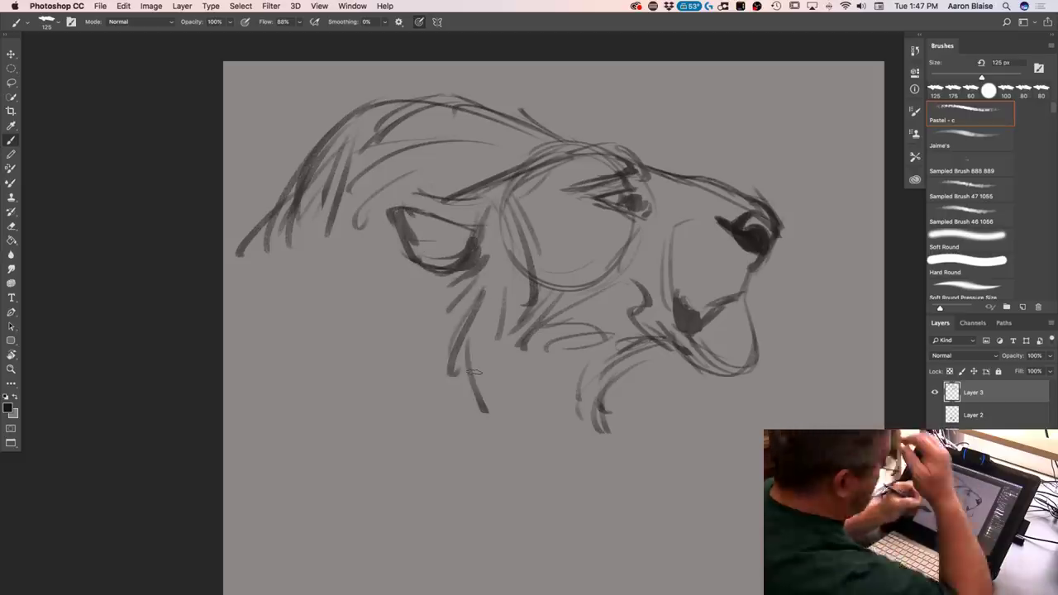
drag(459, 355, 486, 438)
drag(538, 361, 501, 445)
drag(555, 385, 506, 451)
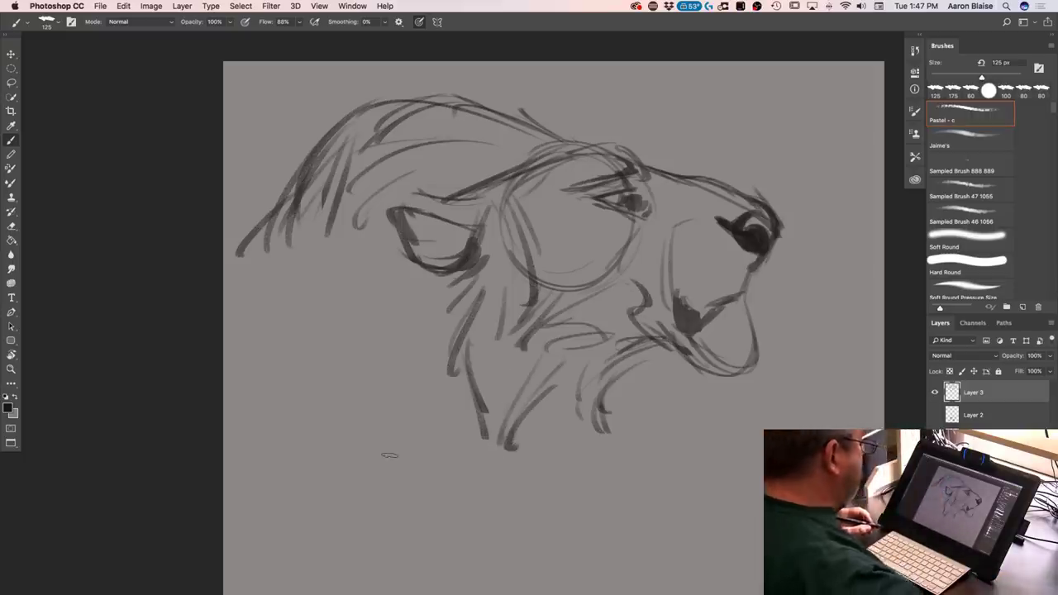
mouse_move(175, 591)
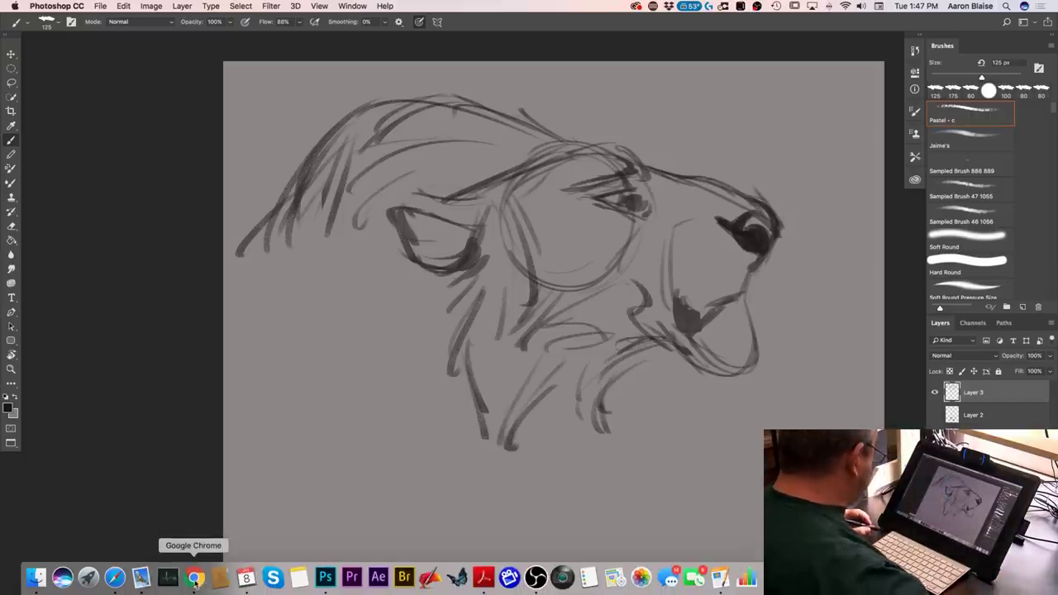
key(Tab)
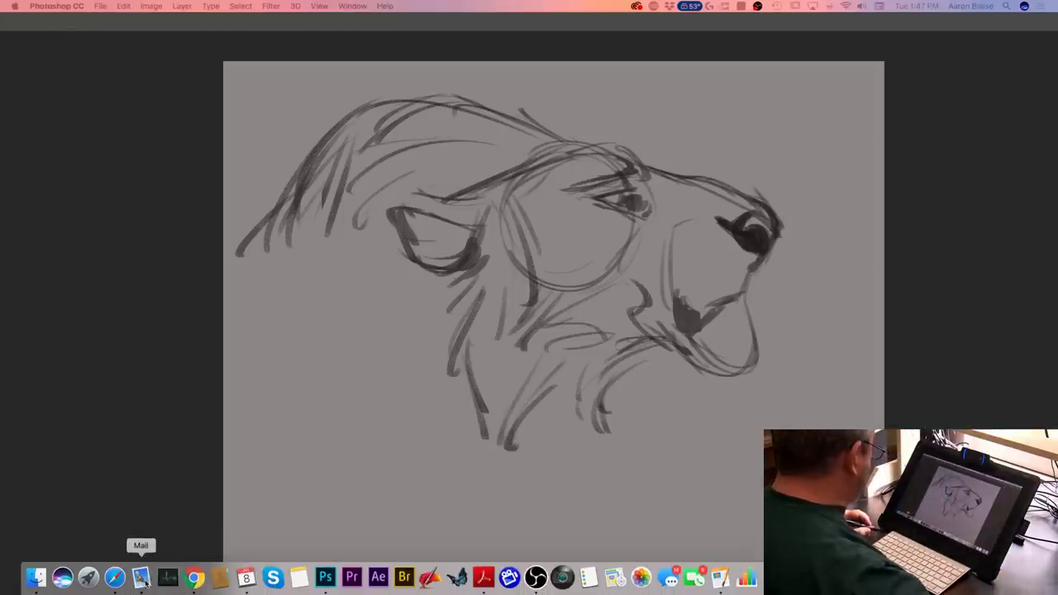
click(140, 576)
click(35, 576)
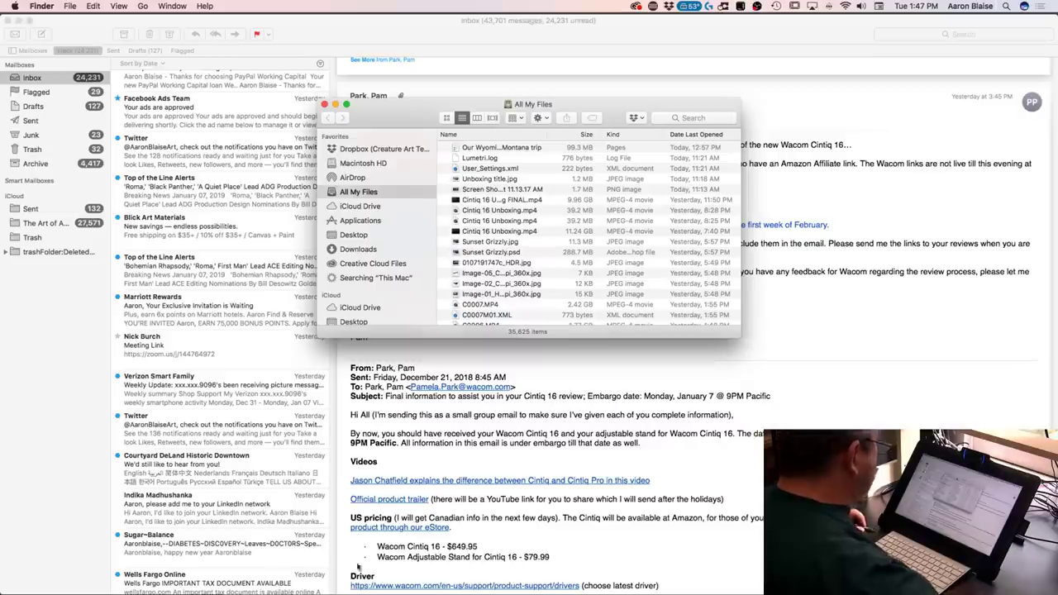
click(327, 577)
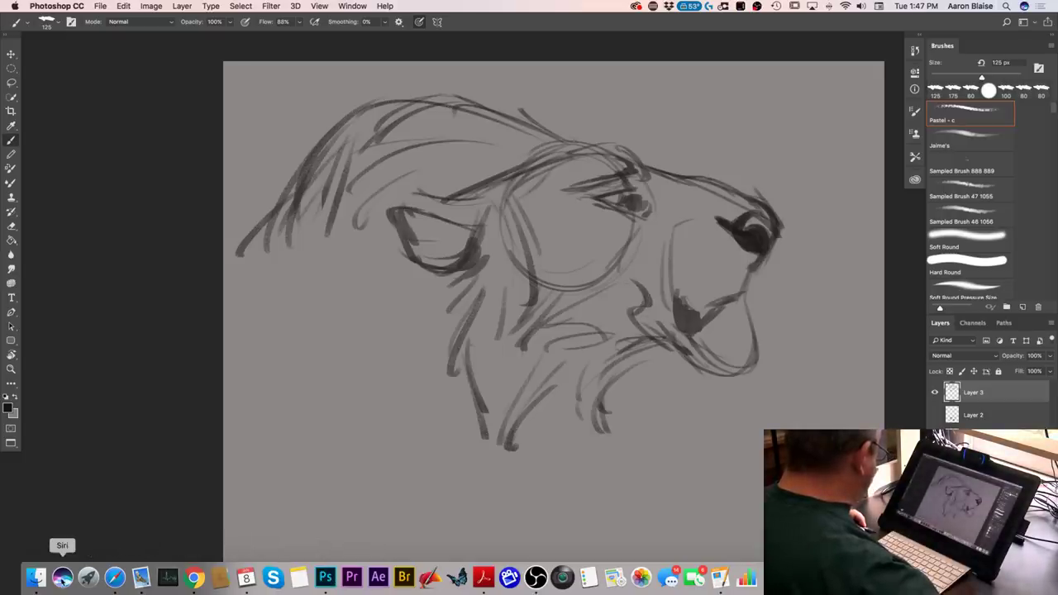
Switch to Finder, search all files for "humpback", and view Humpback whale.jpg in Preview before closing it
click(35, 577)
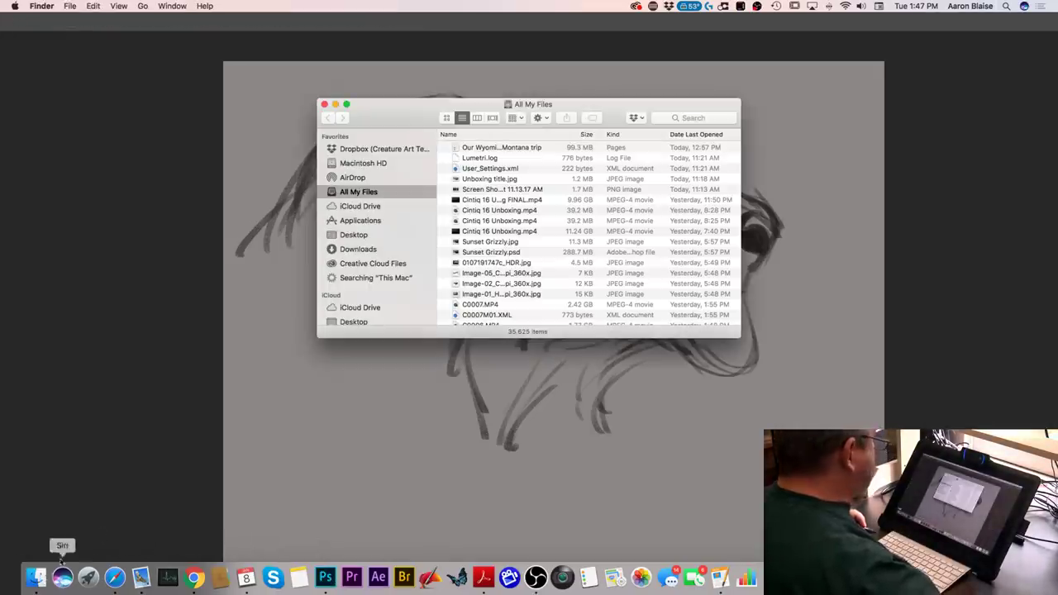
click(684, 118)
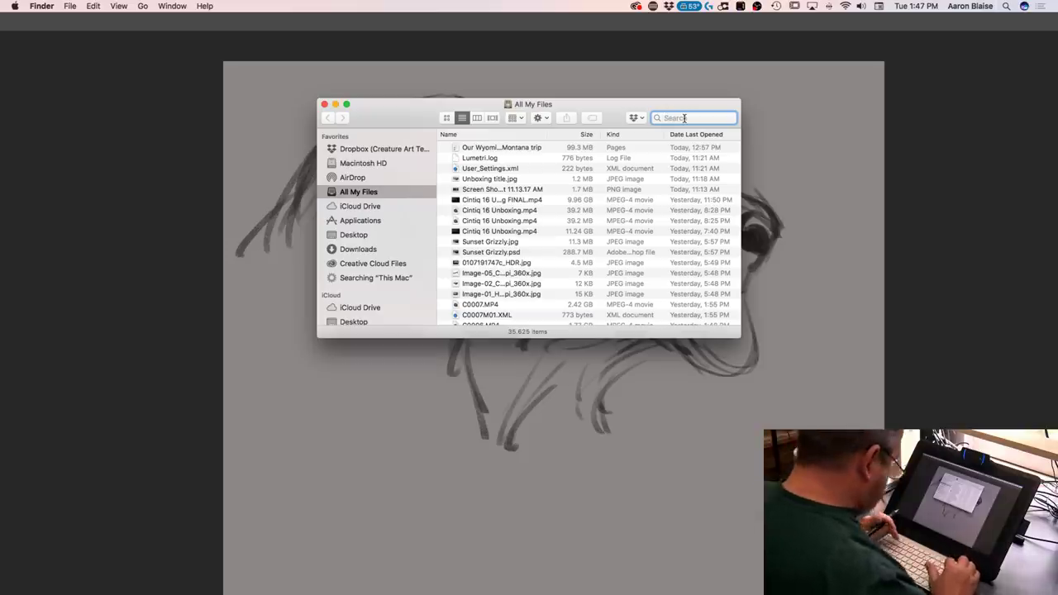
text(humpback)
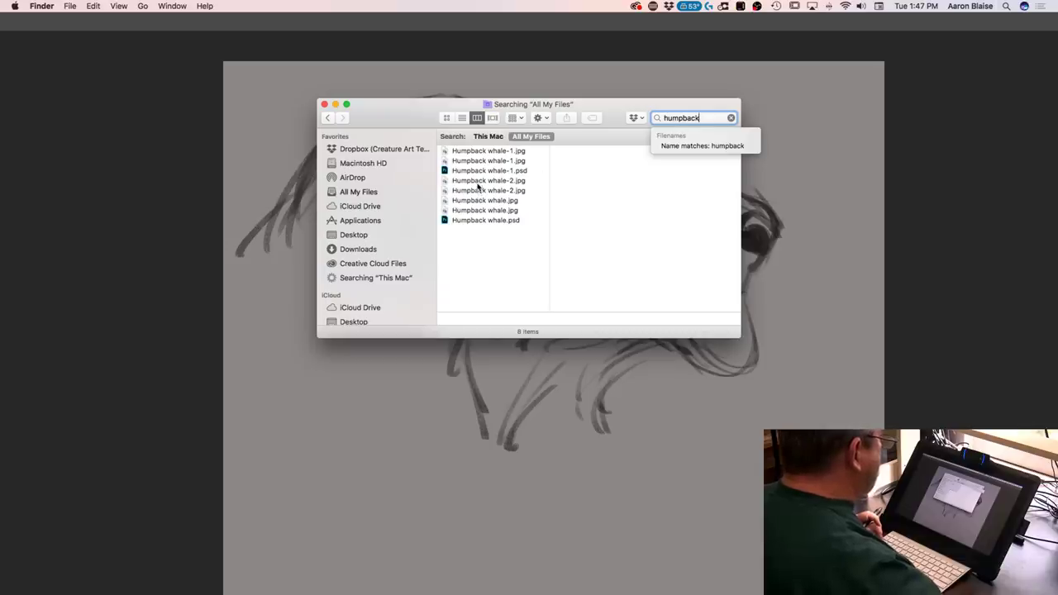
double_click(477, 212)
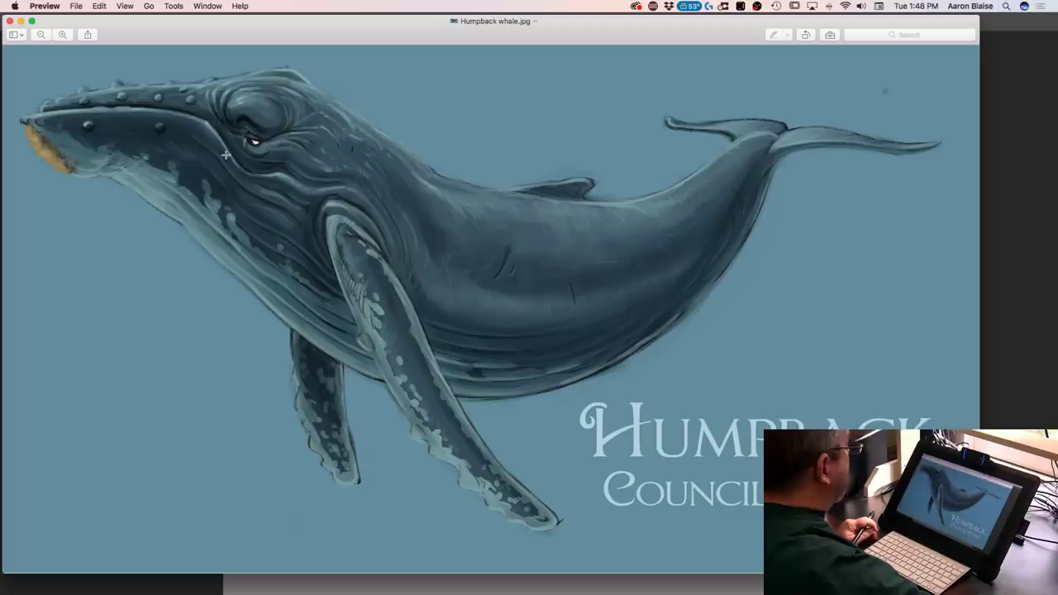
click(10, 23)
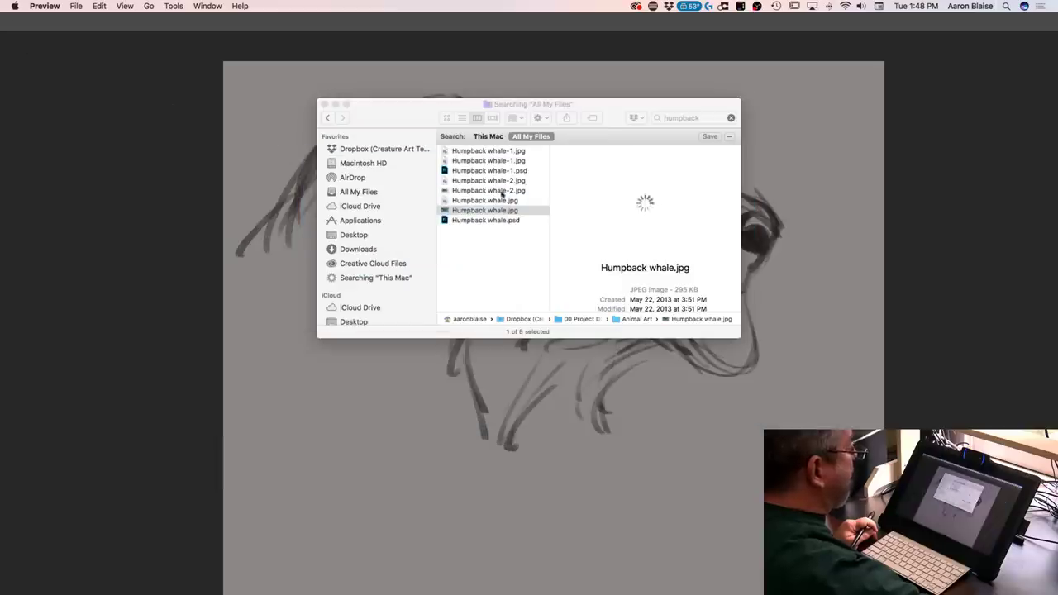
Search all files for "nar" and view Narwhal.jpg in Preview before closing it
click(683, 121)
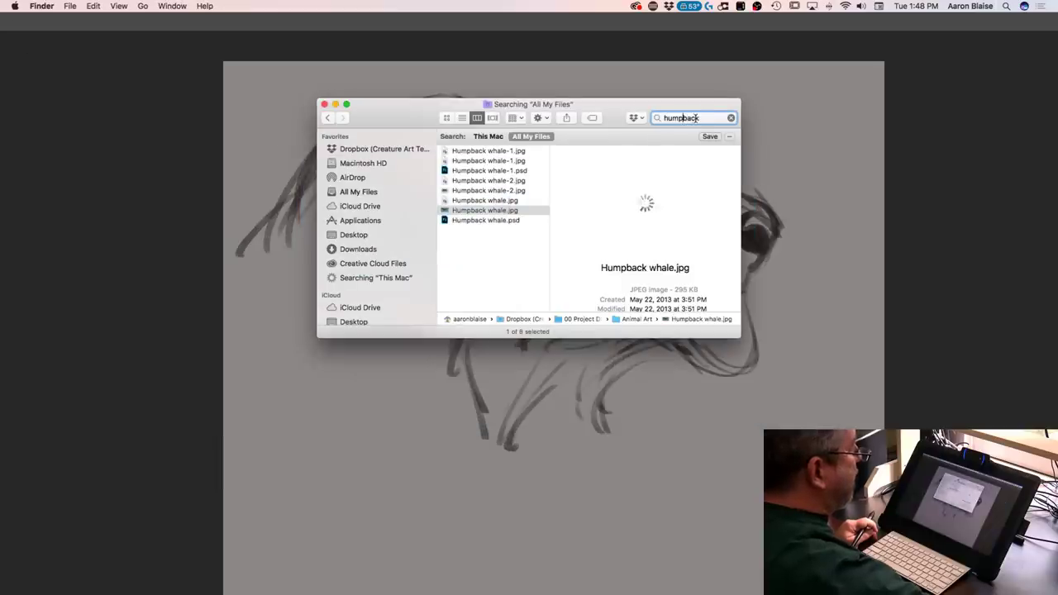
drag(701, 118, 665, 118)
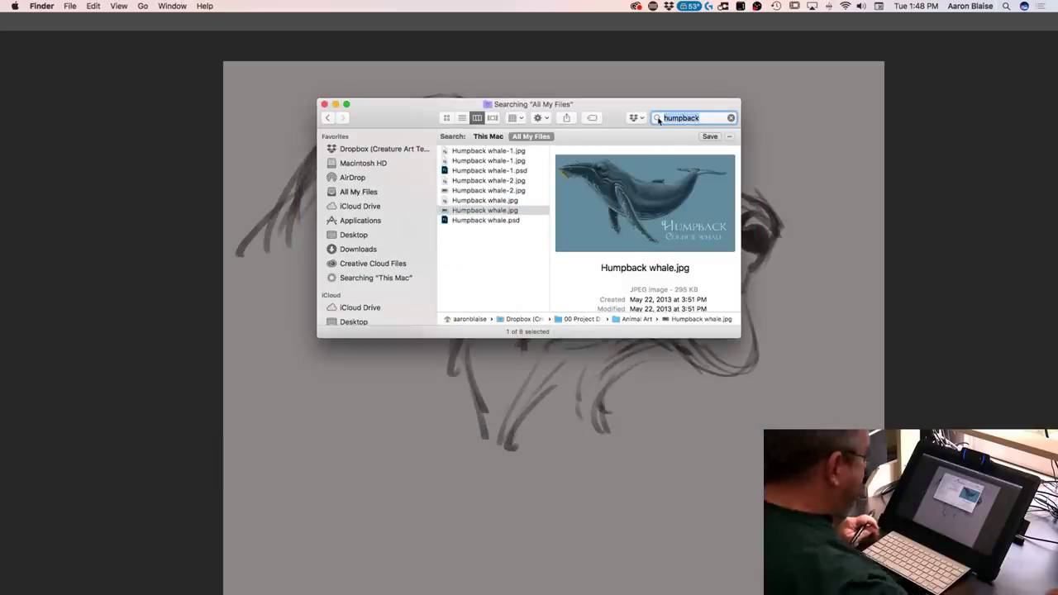
text(na)
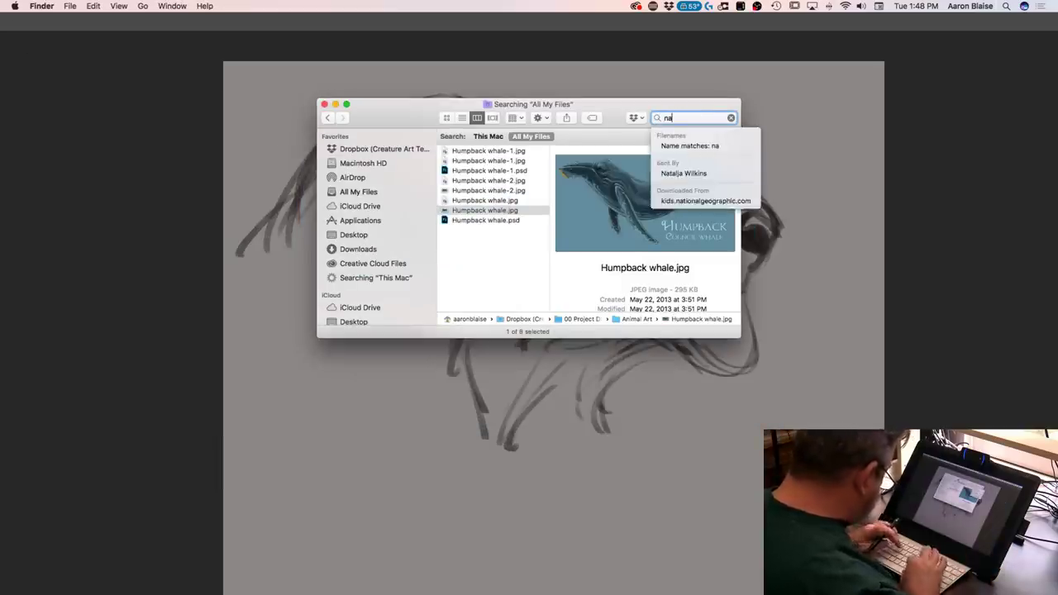
text(rwal)
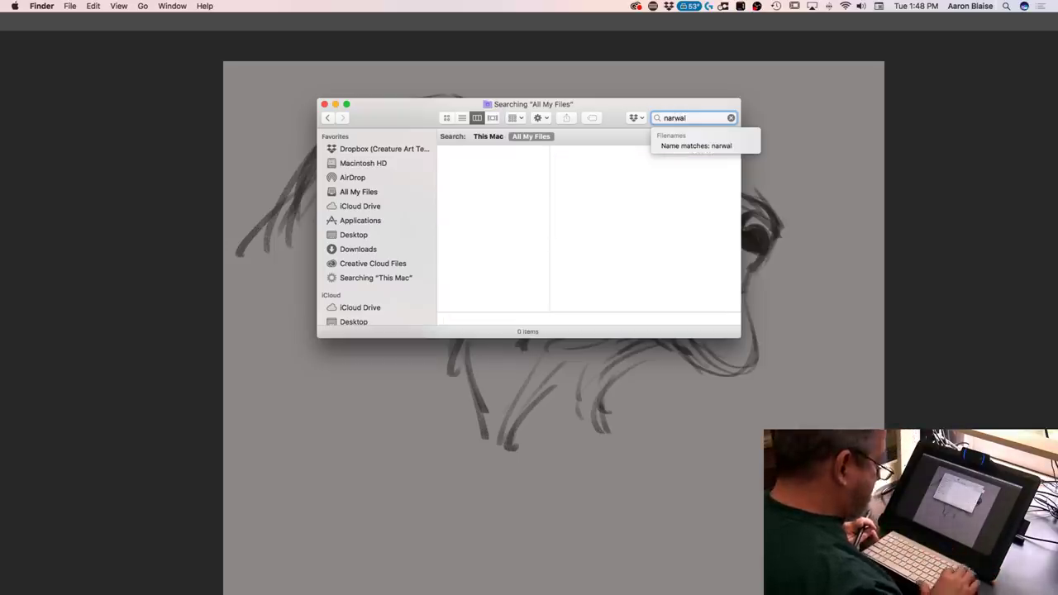
key(BackSpace)
key(BackSpace)
key(BackSpace)
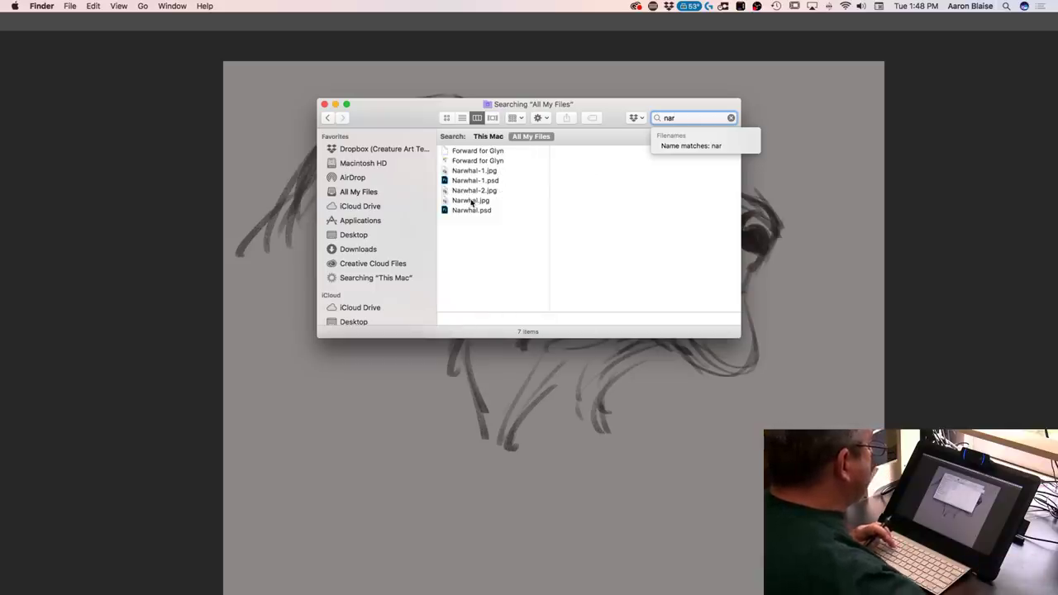
click(473, 201)
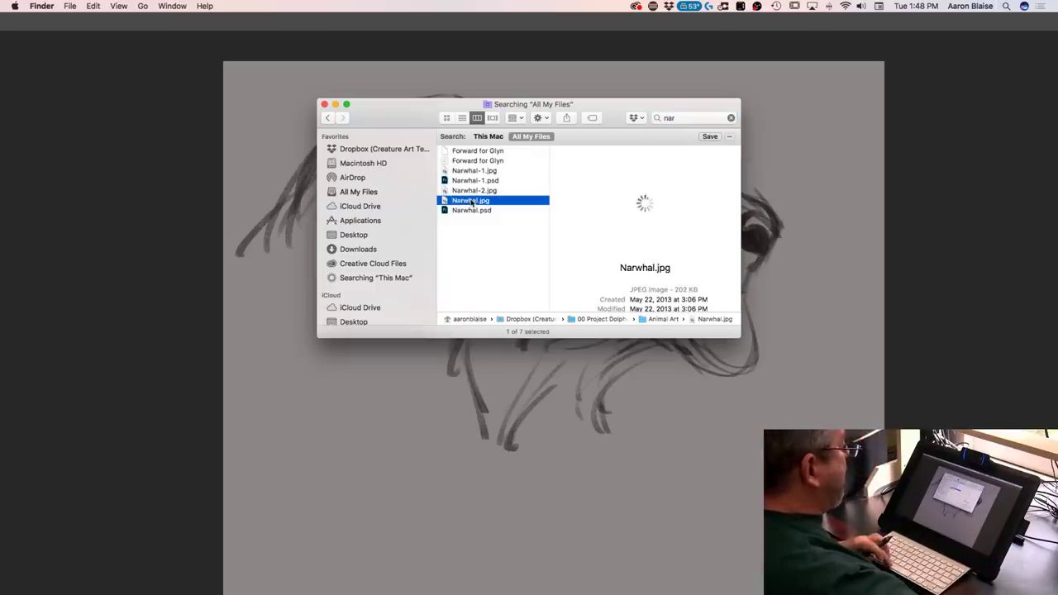
double_click(473, 201)
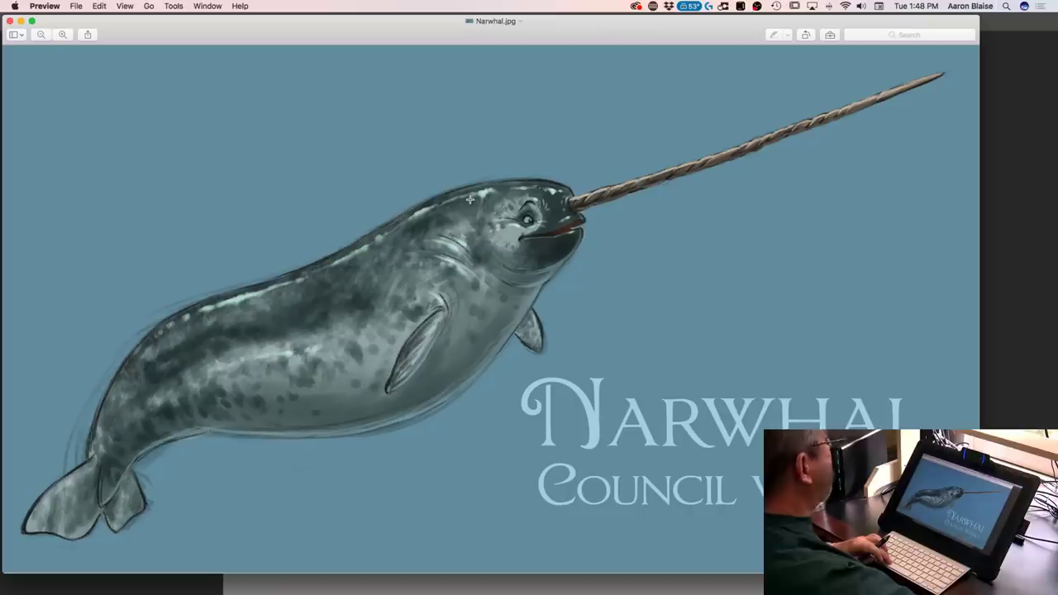
click(10, 21)
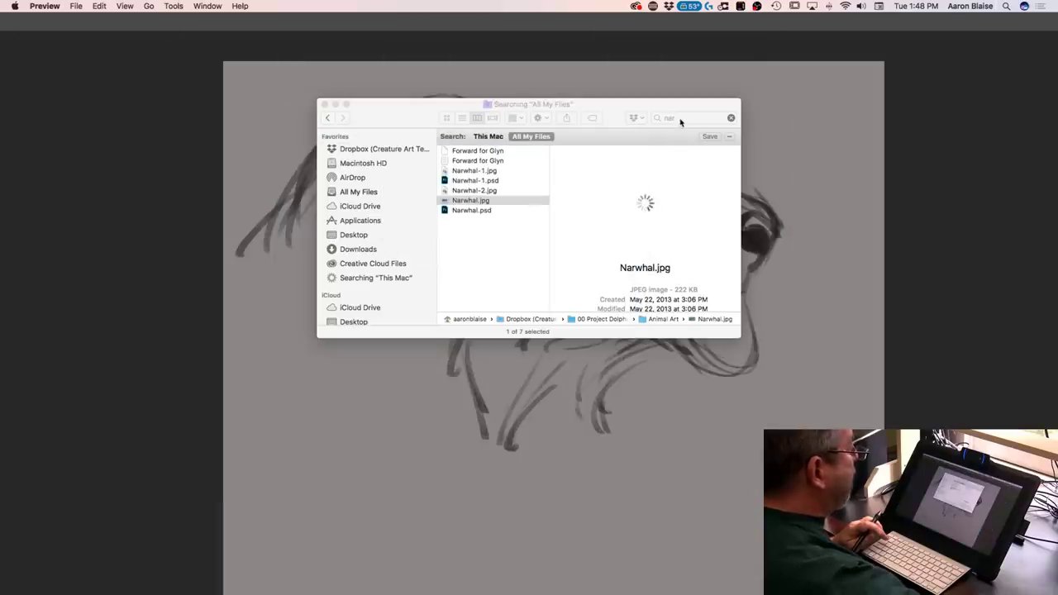
Search all files for "shrimpy", view Shrimpy 2.jpg in Preview, close it and return to the lion sketch in Photoshop
click(680, 119)
drag(680, 118, 663, 118)
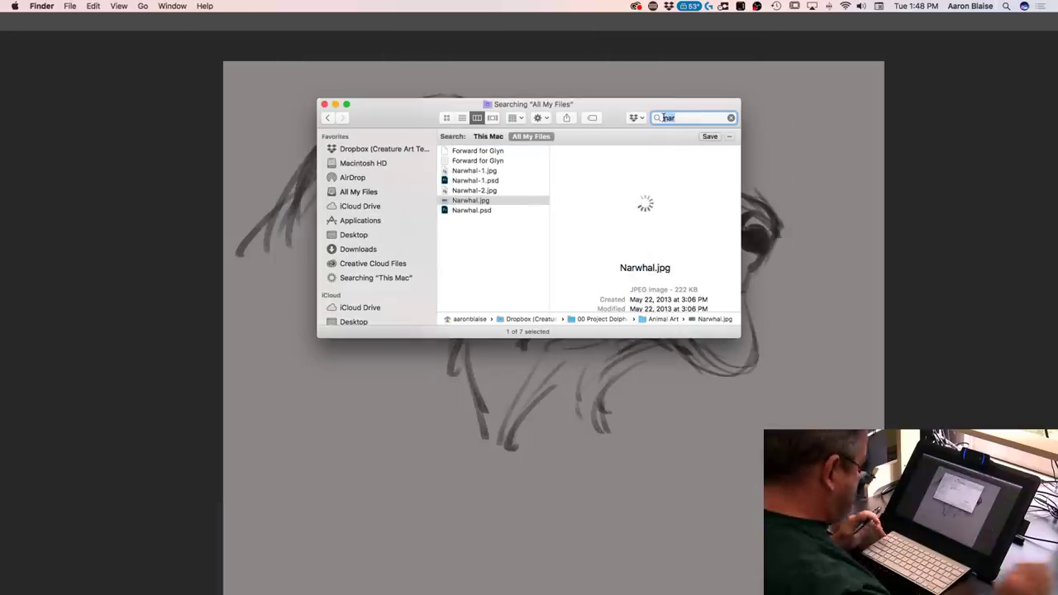
text(sh)
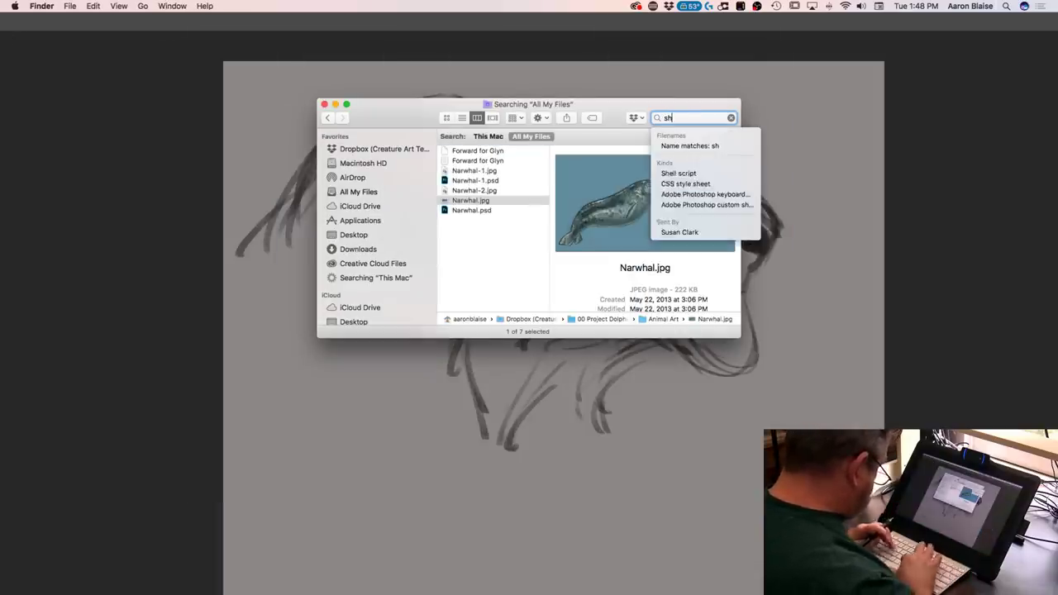
text(rimpy)
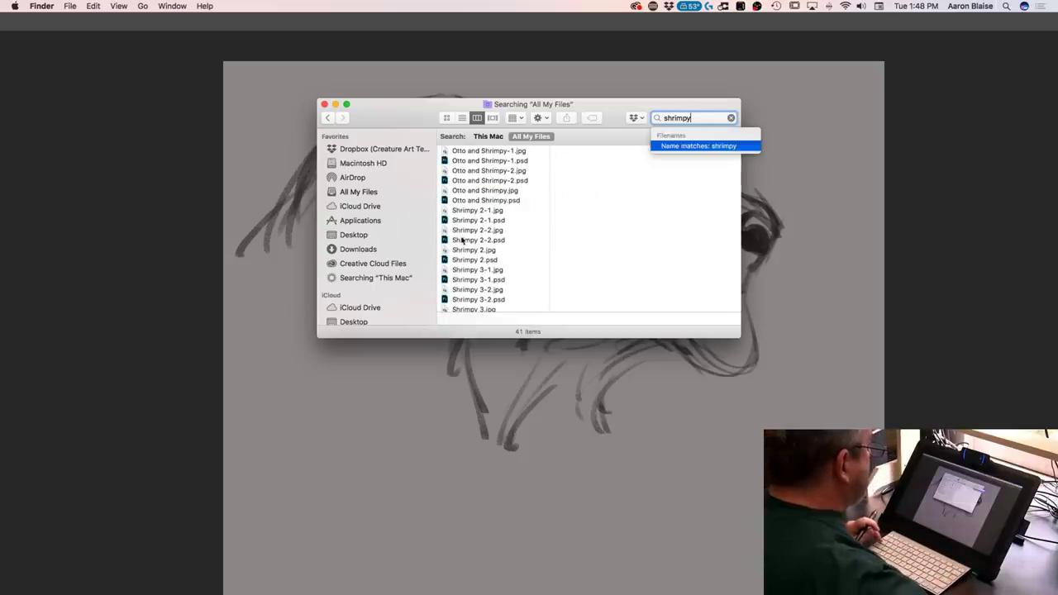
double_click(463, 251)
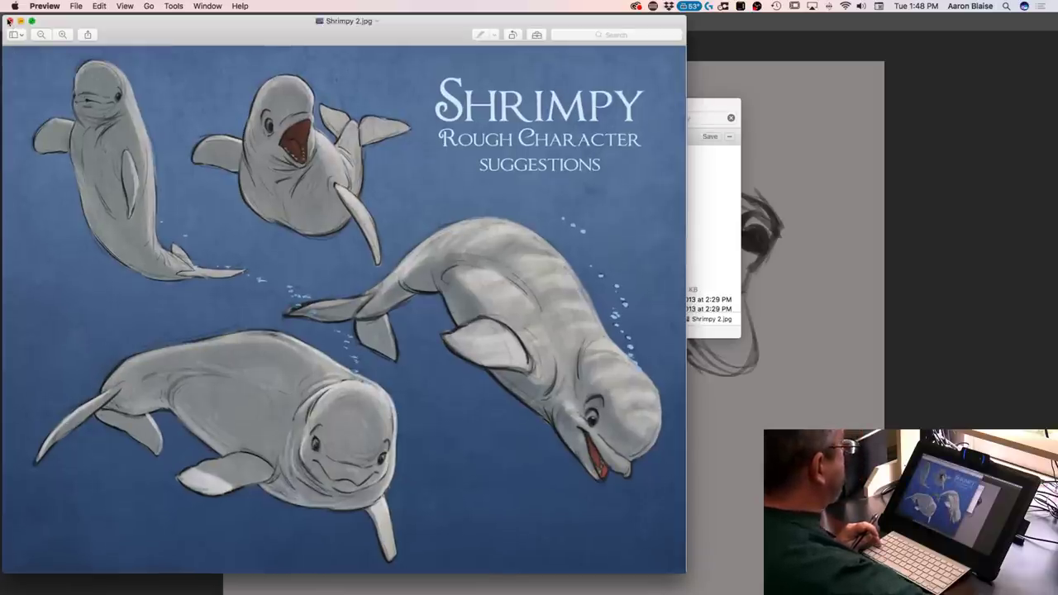
click(9, 21)
click(269, 143)
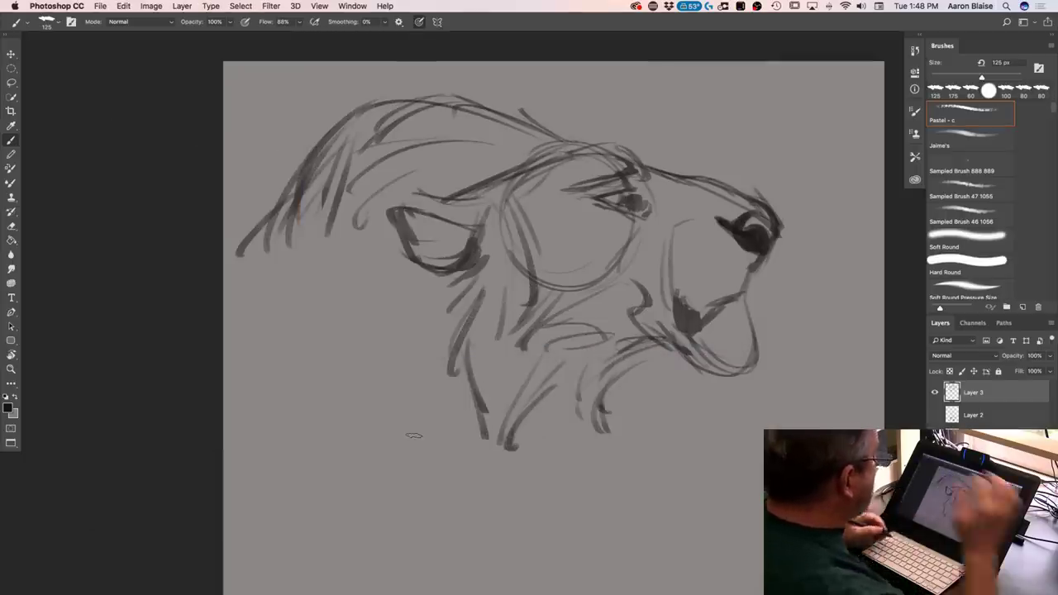
key(super+equal)
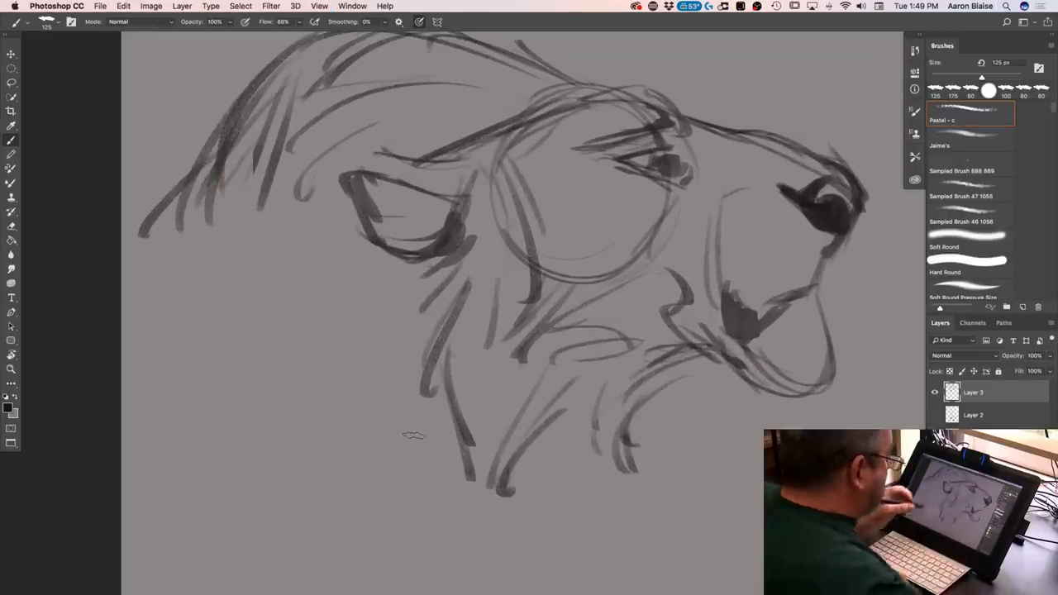
Darken the lion's mouth line and reinforce the outlines of its chin, lower jaw and the fur beneath
mouse_move(779, 310)
mouse_down()
mouse_move(714, 299)
mouse_move(734, 339)
mouse_up()
mouse_move(756, 330)
mouse_down()
mouse_move(776, 321)
mouse_move(841, 384)
mouse_up()
drag(703, 358, 794, 399)
mouse_move(709, 357)
mouse_down()
mouse_move(625, 372)
mouse_move(620, 406)
mouse_up()
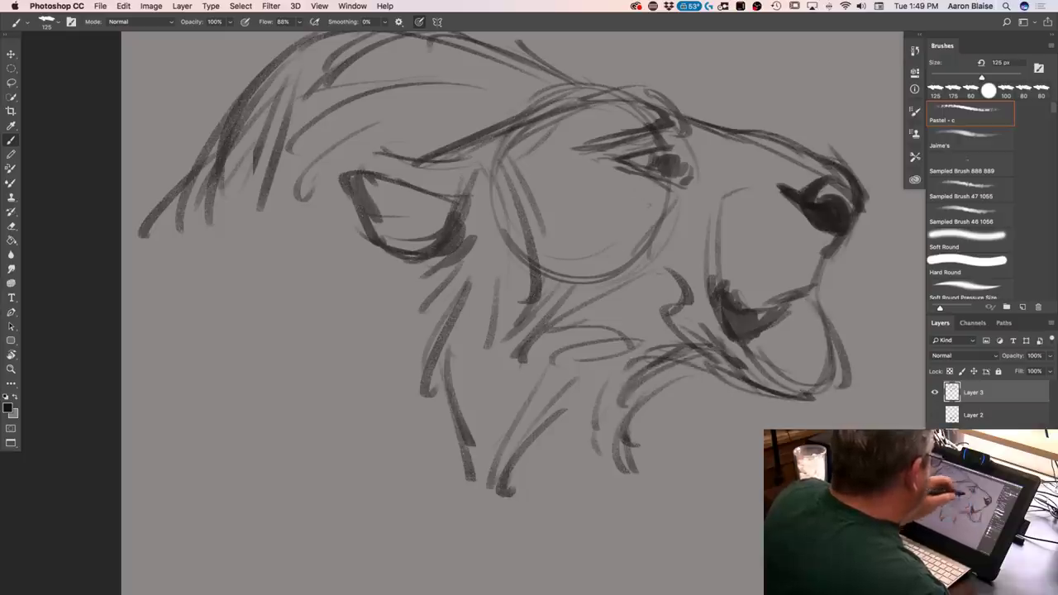
Add short contour strokes across the cheek and temple, and fur strokes behind the corner of the mouth
drag(678, 225, 575, 267)
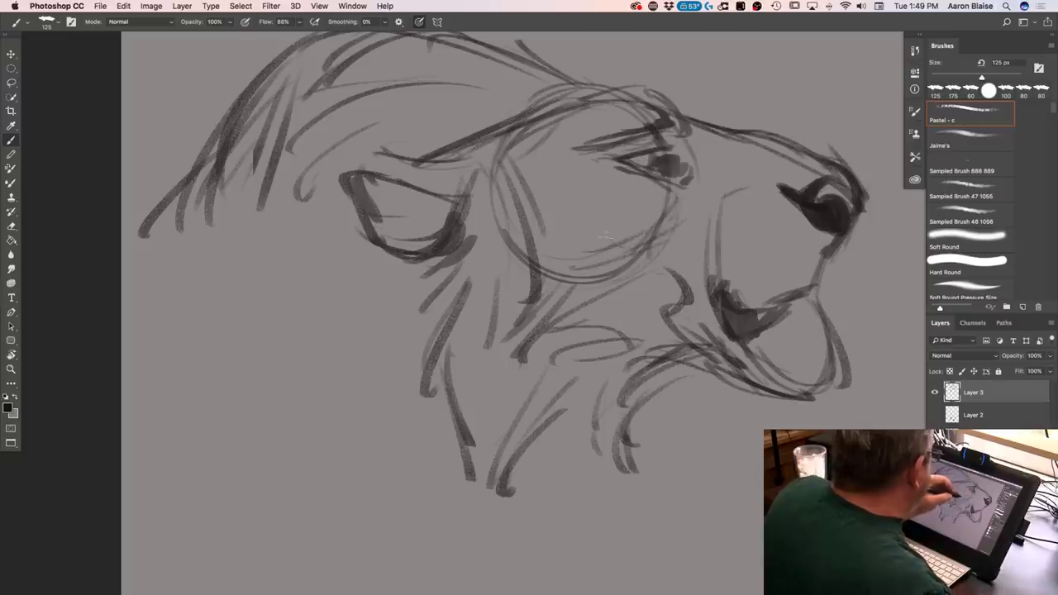
drag(514, 195, 552, 200)
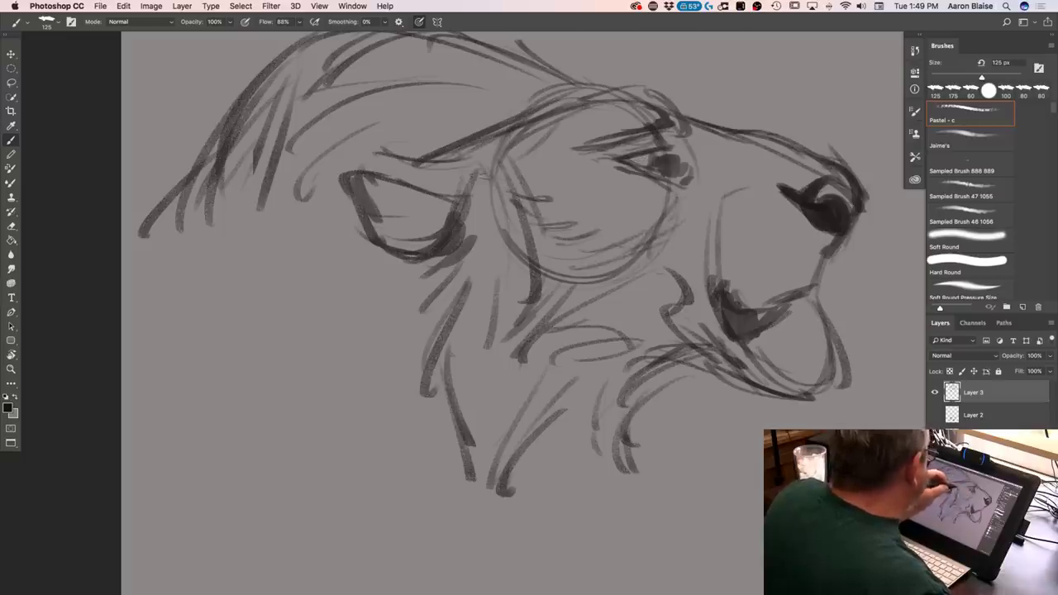
mouse_move(625, 269)
mouse_down()
mouse_move(674, 275)
mouse_move(693, 303)
mouse_up()
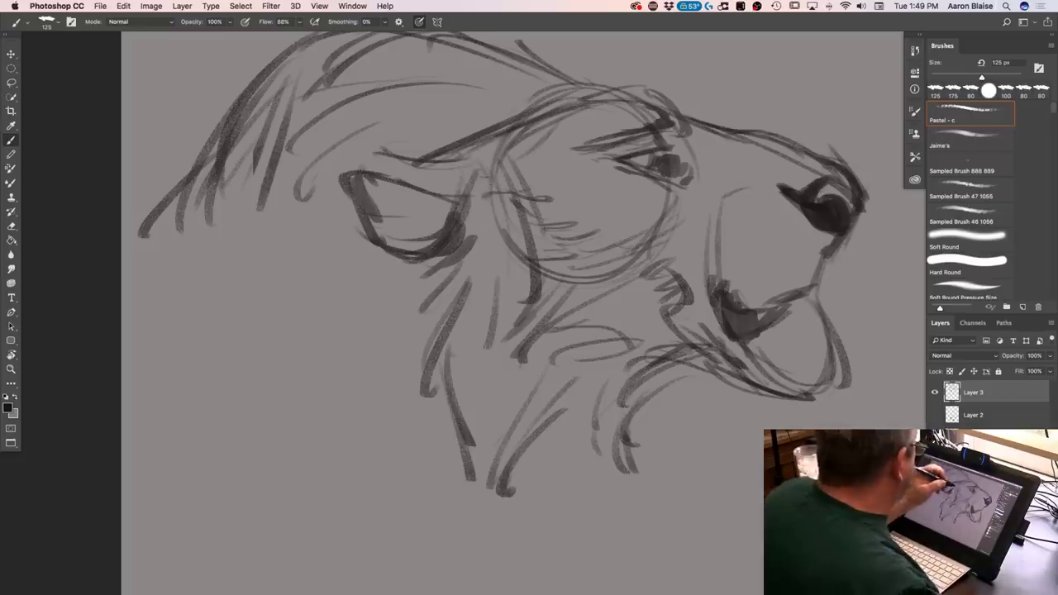
Sketch fur strokes below the ear, a pointed tuft under the chin, and mane strokes along the back of the neck
drag(449, 247, 415, 379)
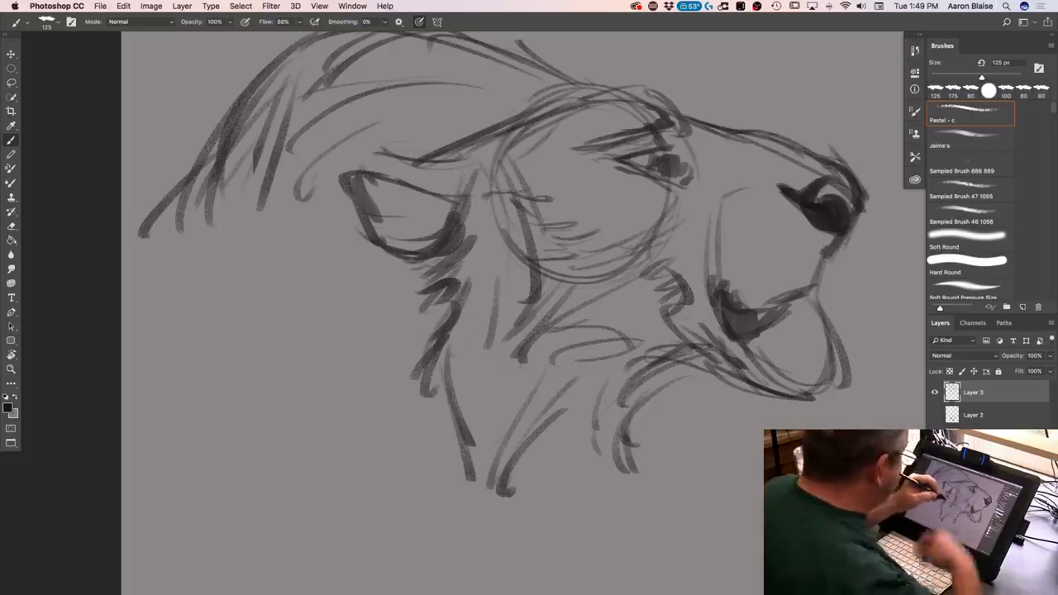
mouse_move(625, 455)
mouse_down()
mouse_move(539, 476)
mouse_move(523, 527)
mouse_up()
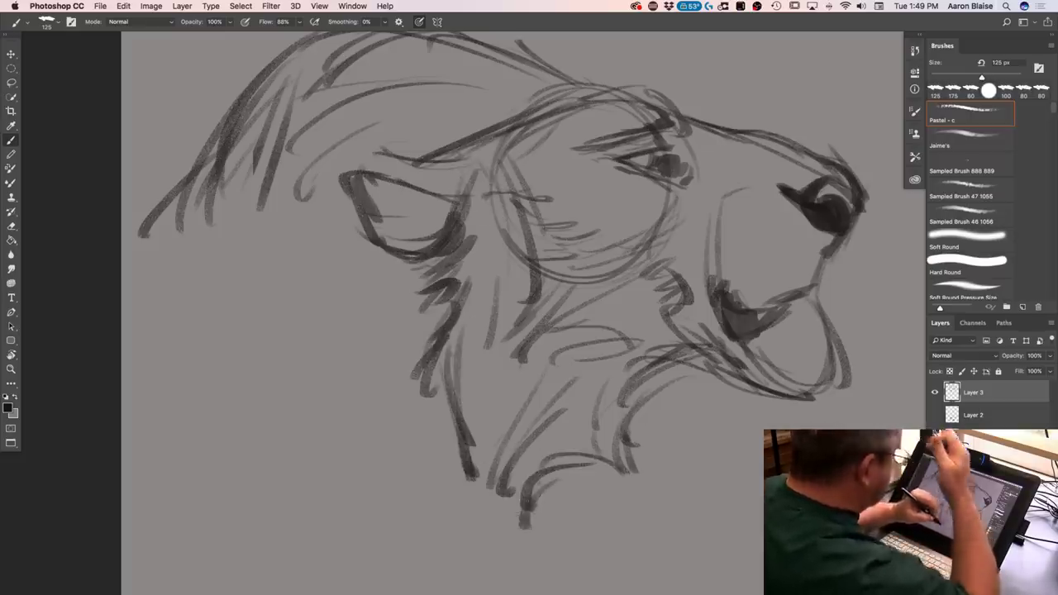
key(super+minus)
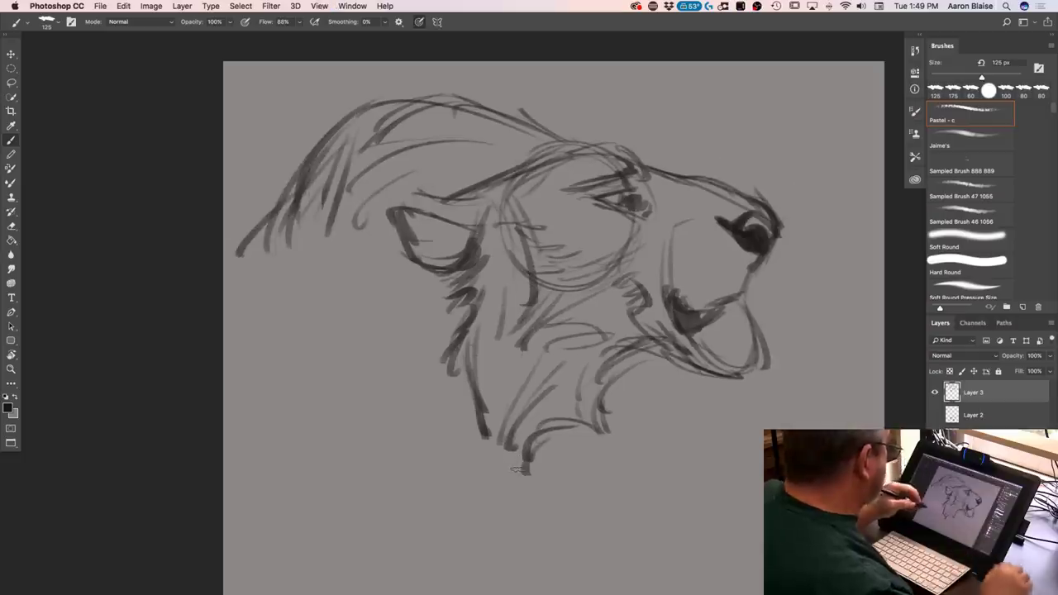
mouse_move(488, 142)
mouse_down()
mouse_move(318, 180)
mouse_move(281, 306)
mouse_up()
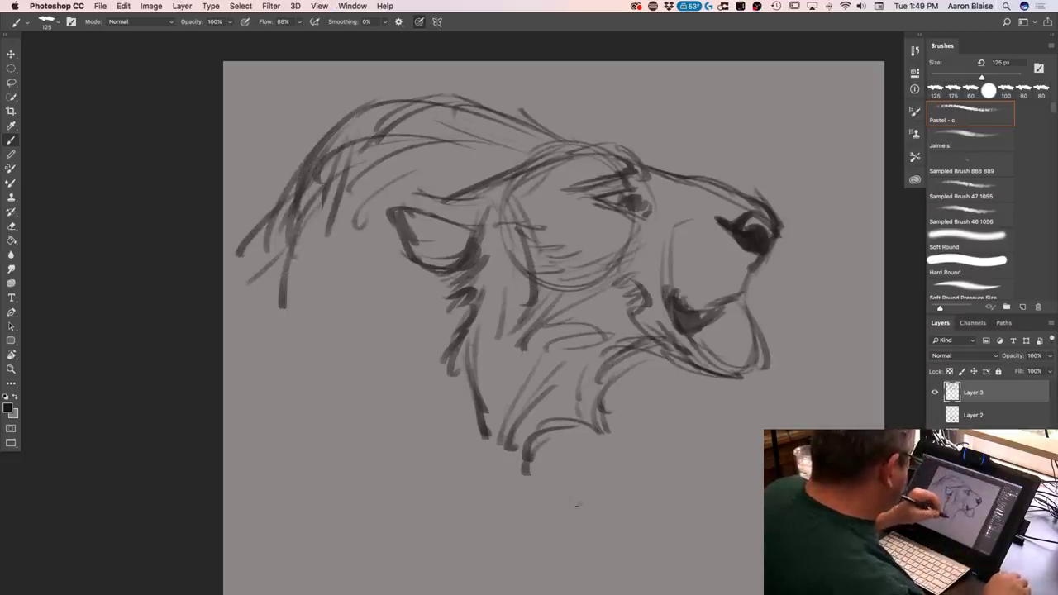
Sketch the chest lines diverging downward on both sides from the tuft under the chin
drag(549, 435, 569, 541)
drag(572, 481, 652, 570)
drag(588, 519, 673, 583)
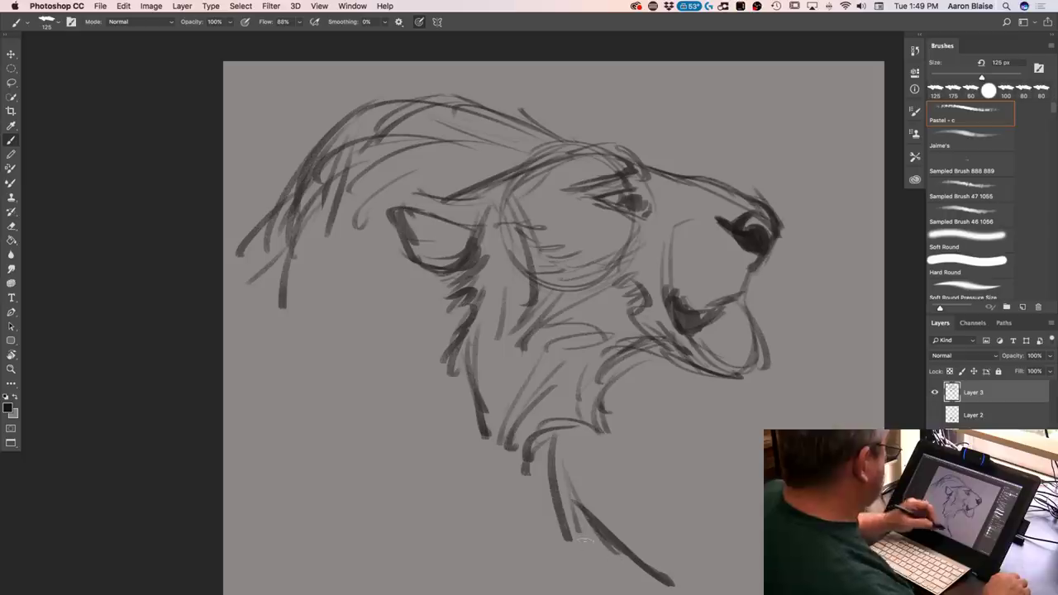
mouse_move(494, 460)
mouse_down()
mouse_move(407, 592)
mouse_move(420, 569)
mouse_up()
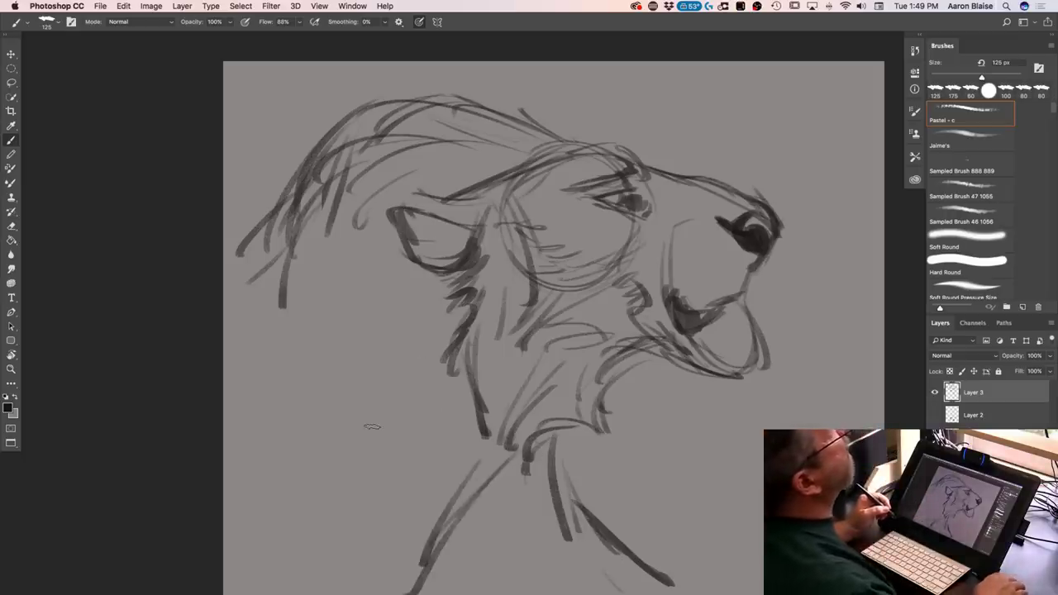
drag(514, 461, 493, 508)
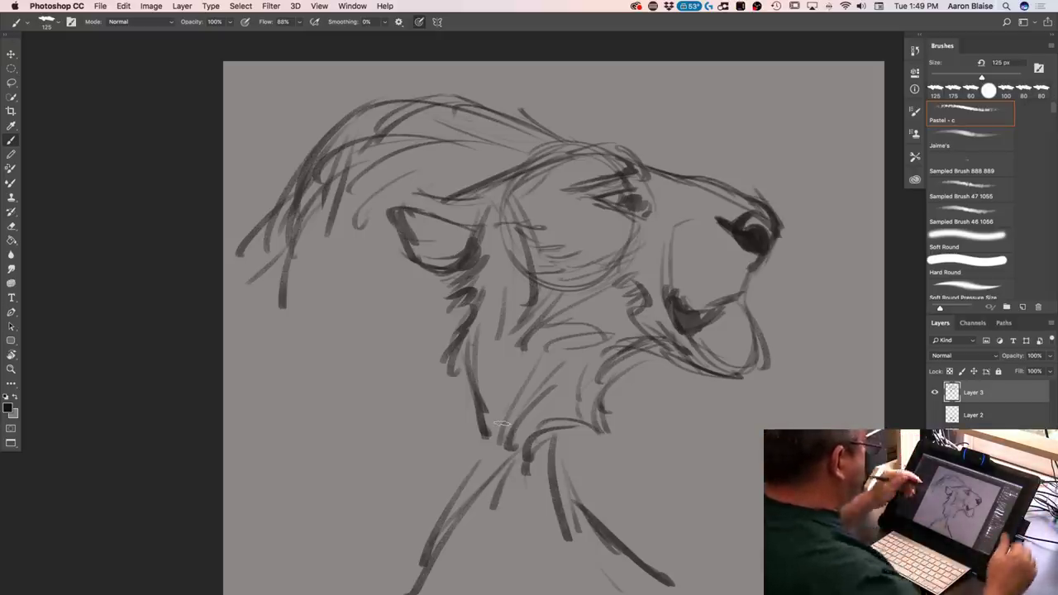
Extend the mane down behind the neck with long overlapping strokes running to the lower part of the canvas
drag(285, 215, 248, 306)
drag(281, 214, 225, 305)
drag(281, 264, 264, 367)
mouse_move(282, 309)
mouse_down()
mouse_move(275, 362)
mouse_move(364, 531)
mouse_up()
drag(266, 369, 343, 553)
drag(246, 395, 316, 564)
drag(287, 248, 238, 388)
drag(248, 298, 392, 565)
Draw long strokes from beneath the chin tuft to fill out the chest fur
mouse_move(552, 447)
mouse_down()
mouse_move(572, 593)
mouse_move(585, 593)
mouse_move(544, 591)
mouse_up()
drag(506, 451, 385, 592)
drag(506, 471, 430, 582)
drag(521, 473, 436, 593)
Thicken the rear edge of the mane with heavy strokes out to the canvas edge
drag(259, 420, 327, 555)
drag(268, 270, 255, 371)
drag(297, 167, 245, 236)
drag(316, 139, 243, 238)
drag(278, 185, 218, 247)
Draw a dark curved line under the throat and lighten the overlapping diagonal chest strokes
mouse_move(556, 407)
mouse_down()
mouse_move(549, 538)
mouse_move(437, 572)
mouse_up()
drag(501, 536, 403, 589)
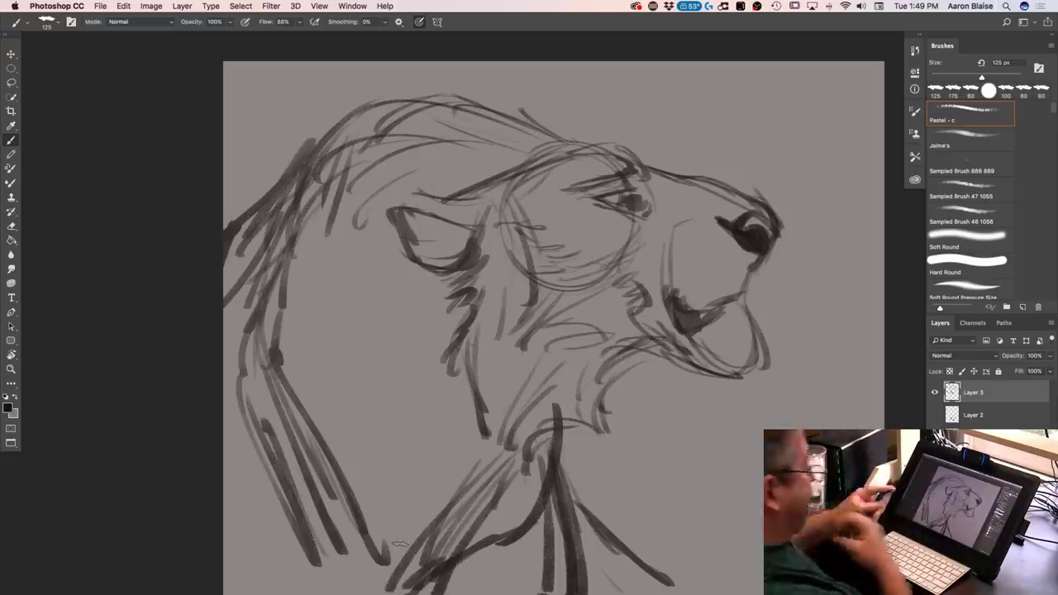
mouse_move(527, 488)
mouse_down()
mouse_move(520, 513)
mouse_move(496, 496)
mouse_move(451, 513)
mouse_move(399, 512)
mouse_up()
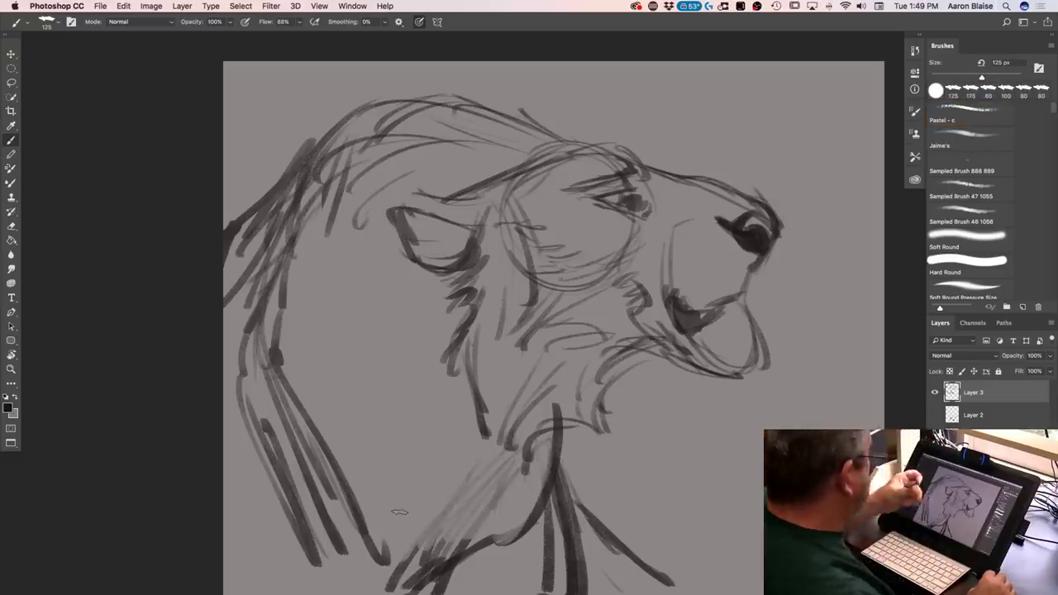
drag(489, 506, 417, 574)
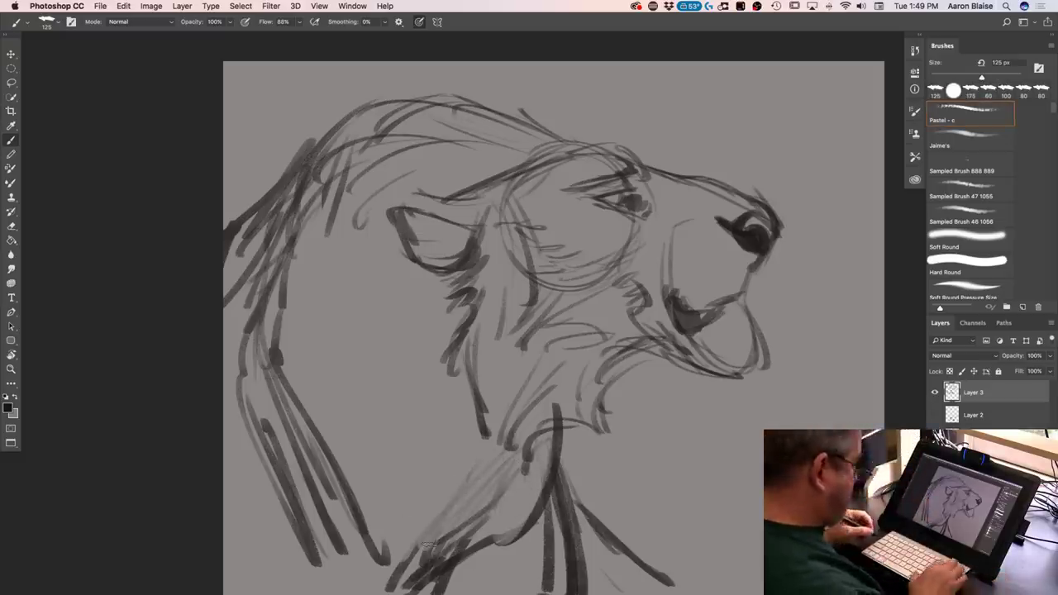
Define the lower eyelid with a dark stroke and add contour strokes on the bridge of the nose
key(super+plus)
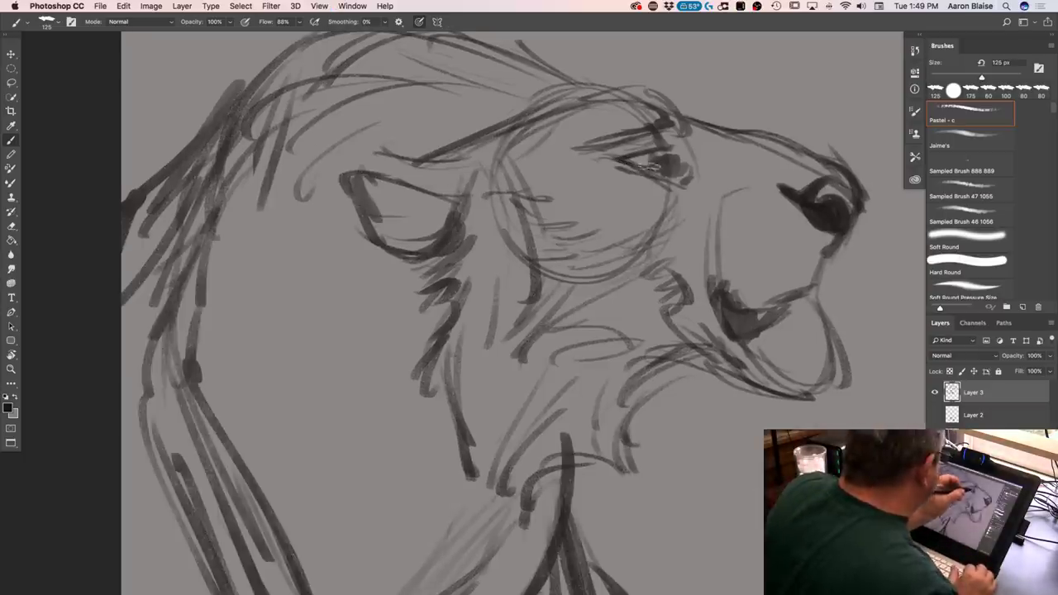
drag(602, 164, 651, 189)
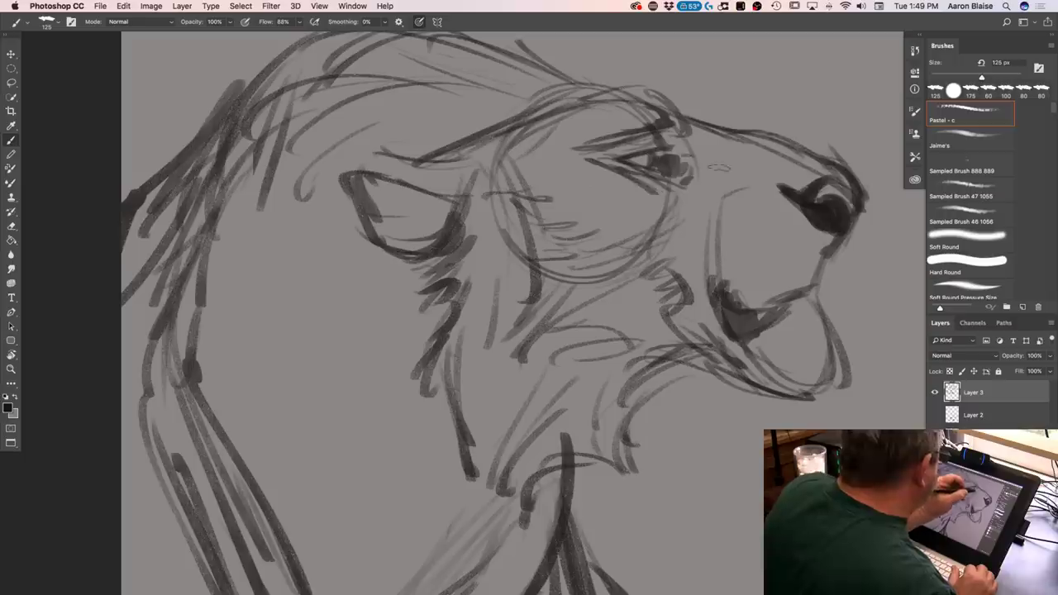
drag(777, 159, 732, 182)
Sketch a light curve along the rear of the jaw and darken the outline and inner fur of the ear
drag(555, 294, 471, 314)
drag(447, 207, 435, 284)
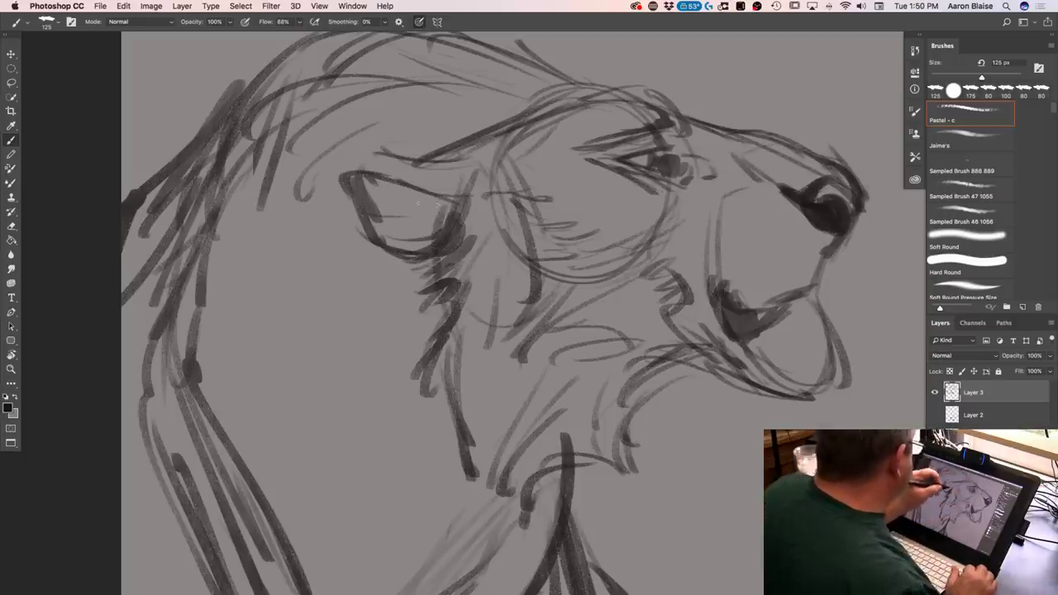
mouse_move(334, 159)
mouse_down()
mouse_move(385, 225)
mouse_move(388, 258)
mouse_move(441, 266)
mouse_up()
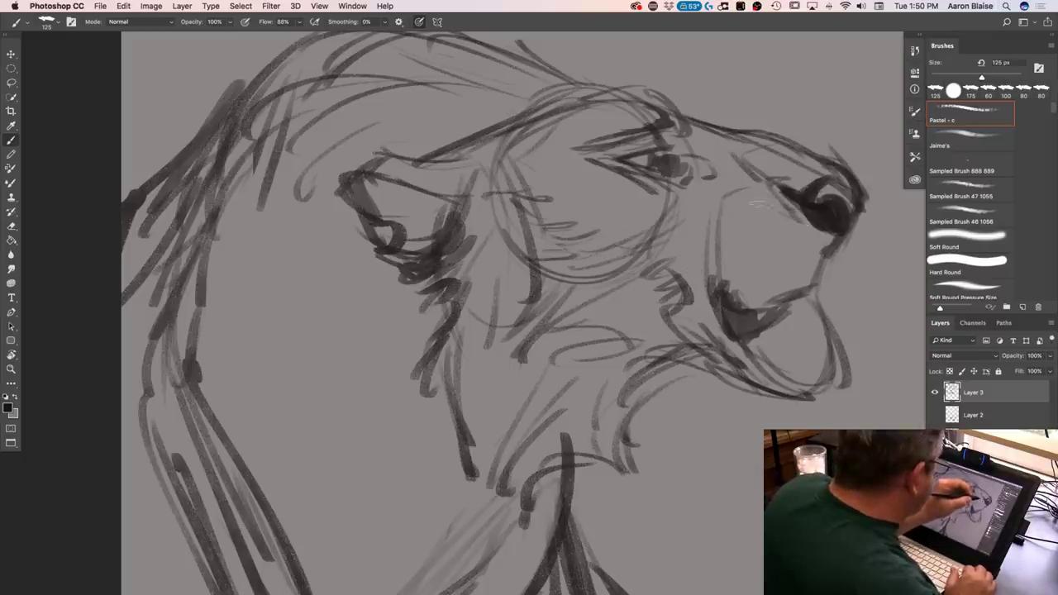
Add curved whisker lines on the muzzle and fill in the dark corner of the mouth
drag(731, 205, 777, 242)
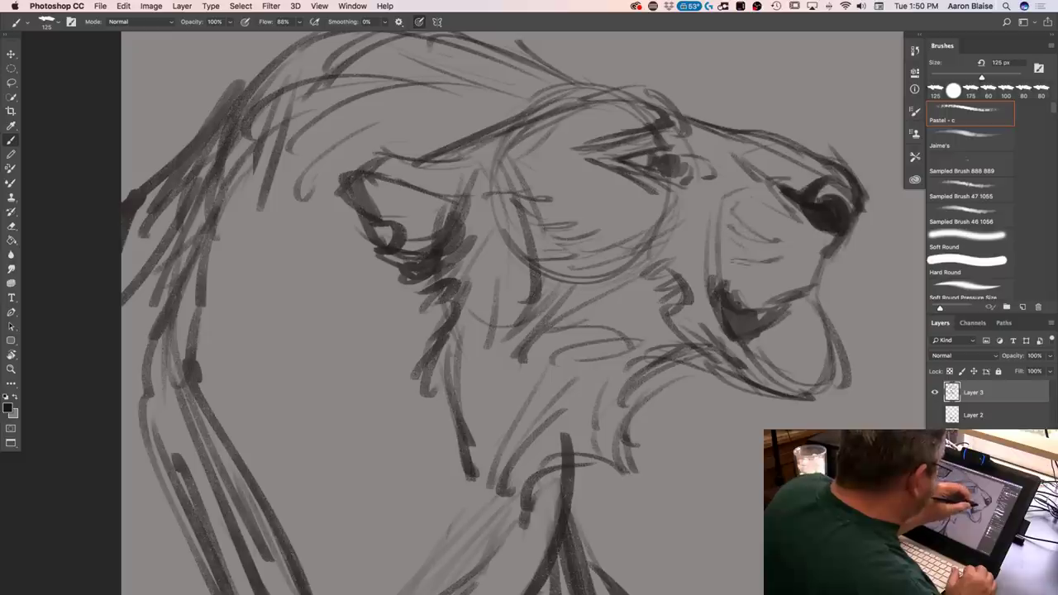
mouse_move(758, 306)
mouse_down()
mouse_move(744, 334)
mouse_move(720, 319)
mouse_move(713, 291)
mouse_move(732, 315)
mouse_move(711, 288)
mouse_move(713, 271)
mouse_up()
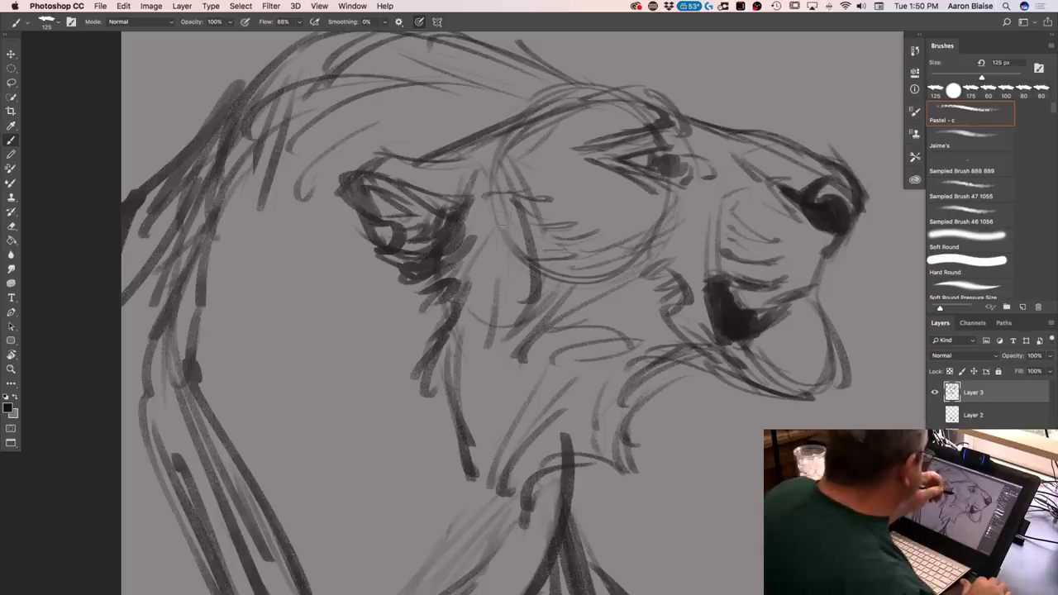
Fade out the construction circle around the cheek and forehead
mouse_move(597, 279)
mouse_down()
mouse_move(617, 270)
mouse_move(538, 281)
mouse_up()
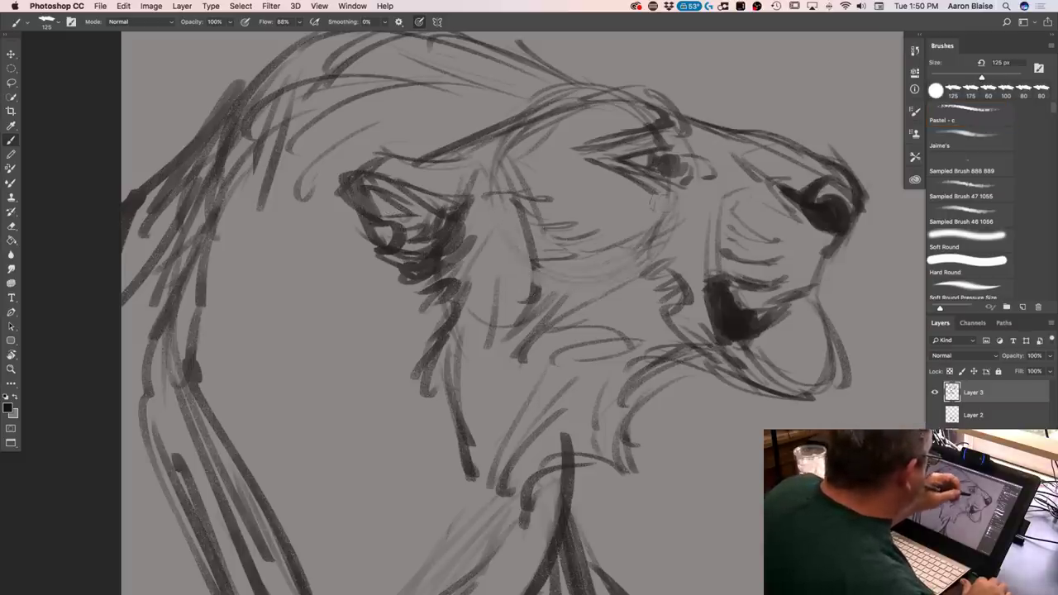
drag(608, 109, 649, 110)
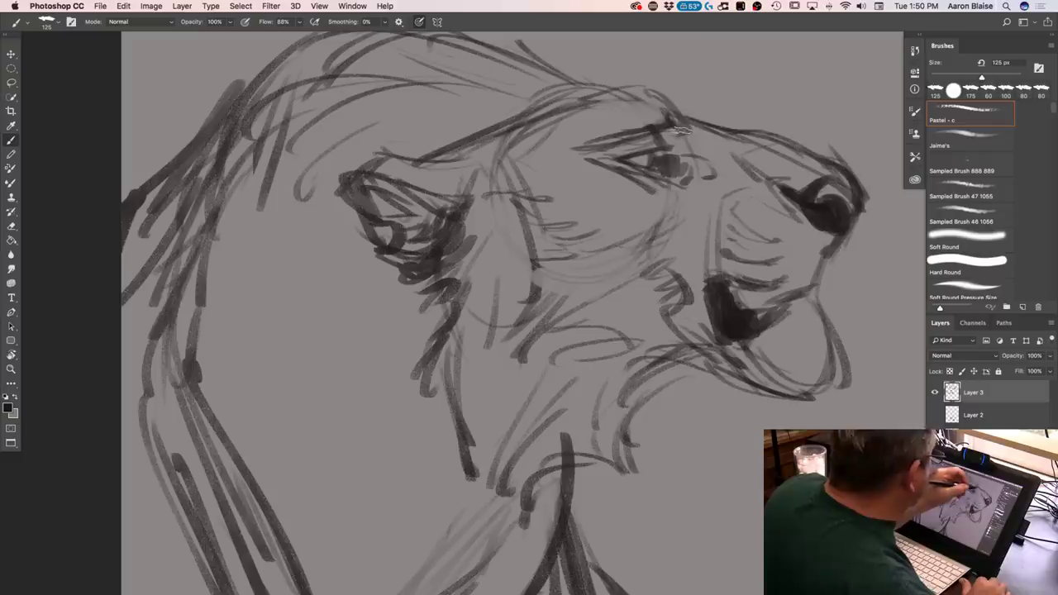
Redraw the brow line, the contour from the eye to the nose bridge, and the temple line
drag(637, 93, 554, 117)
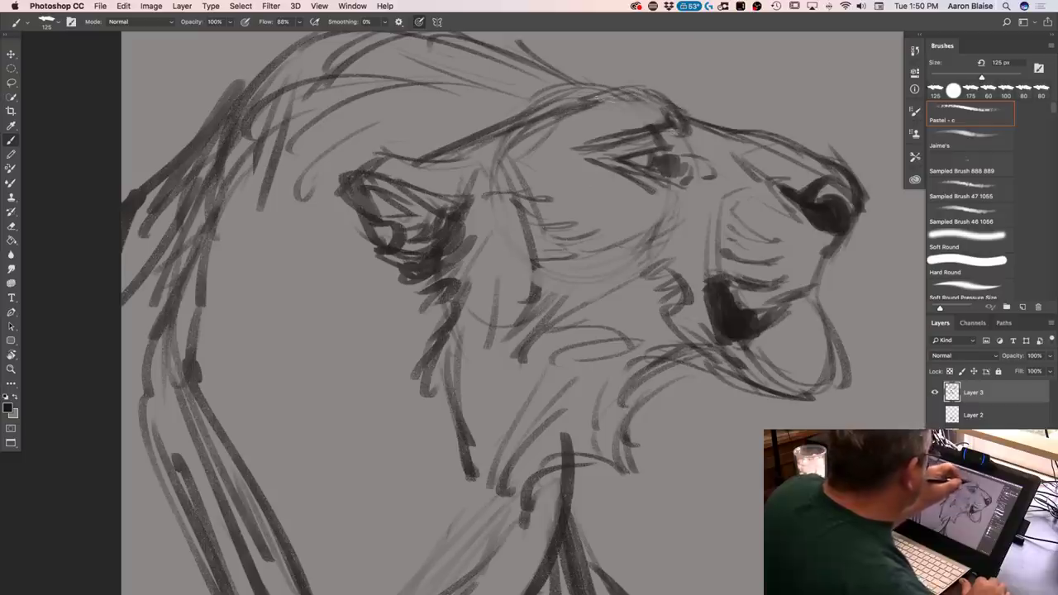
drag(694, 143, 740, 157)
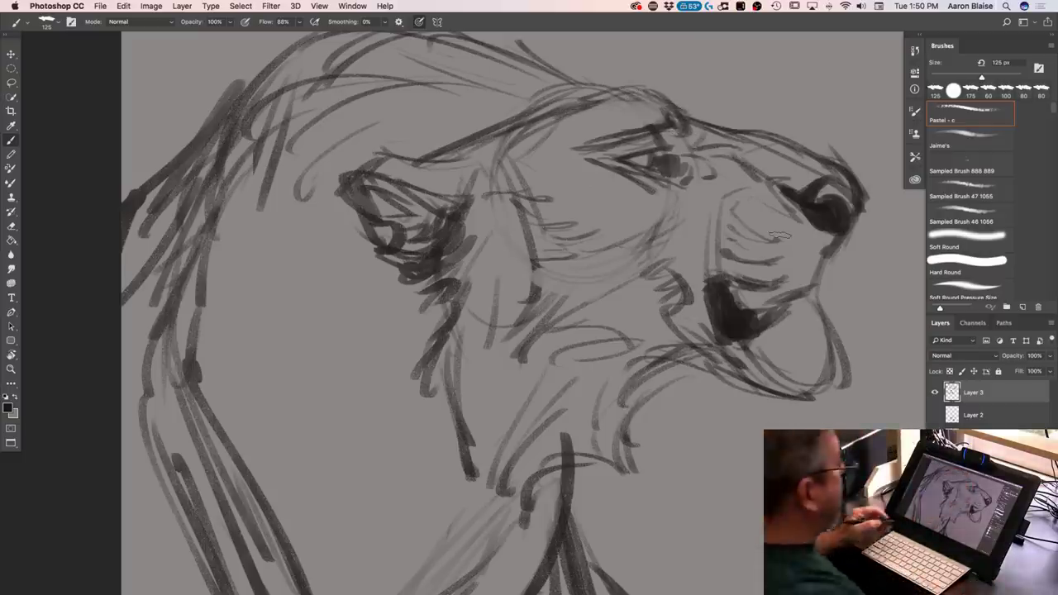
mouse_move(545, 129)
mouse_down()
mouse_move(511, 145)
mouse_move(525, 190)
mouse_up()
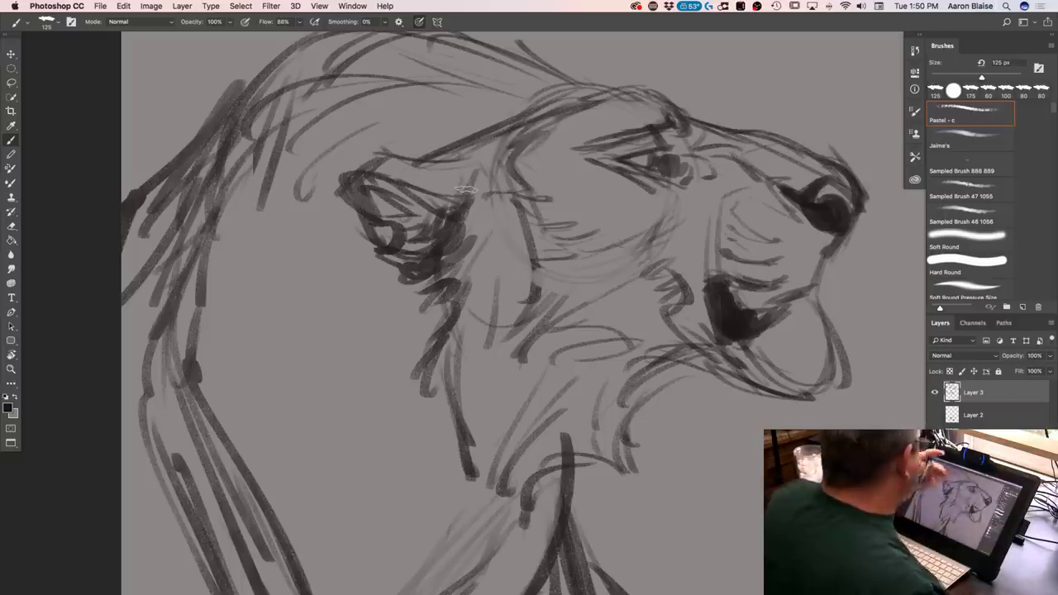
Add fur strokes above and around the ear and a small tuft on top of the head
mouse_move(517, 117)
mouse_down()
mouse_move(485, 132)
mouse_move(480, 119)
mouse_move(465, 140)
mouse_move(439, 125)
mouse_move(426, 157)
mouse_up()
mouse_move(470, 116)
mouse_down()
mouse_move(440, 107)
mouse_move(413, 164)
mouse_move(450, 177)
mouse_move(428, 262)
mouse_up()
drag(496, 120, 444, 73)
mouse_move(564, 80)
mouse_down()
mouse_move(536, 44)
mouse_move(562, 80)
mouse_up()
Sketch mane strokes sweeping back from the forehead tuft over the crown and down behind the ear
key(super+minus)
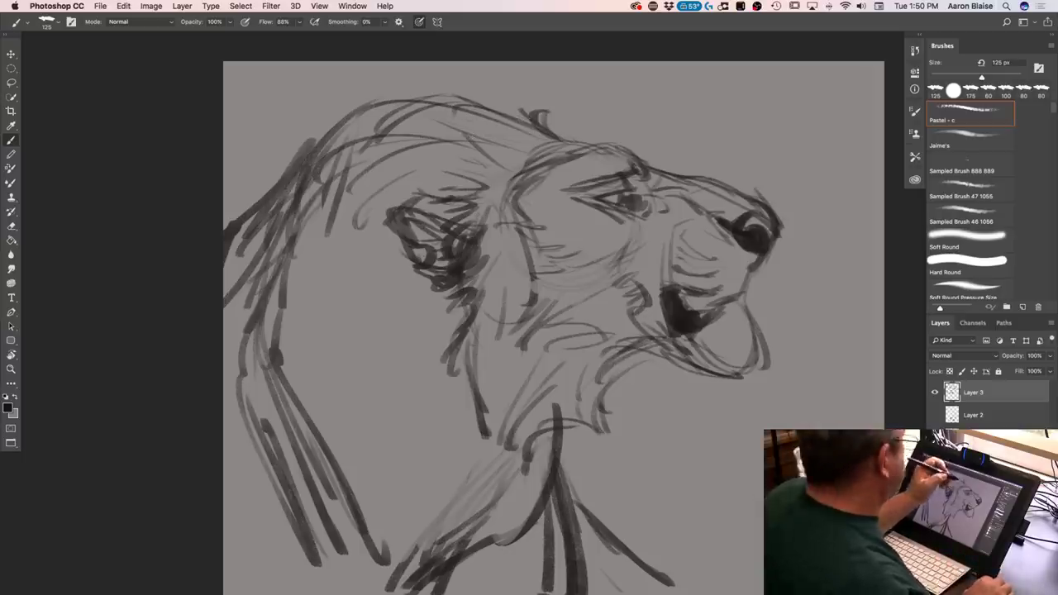
drag(539, 123, 502, 89)
drag(517, 133, 430, 87)
mouse_move(484, 124)
mouse_down()
mouse_move(360, 120)
mouse_move(319, 175)
mouse_up()
drag(478, 142, 348, 164)
drag(436, 178, 367, 174)
mouse_move(437, 189)
mouse_down()
mouse_move(364, 199)
mouse_move(288, 413)
mouse_up()
drag(350, 273, 317, 314)
drag(375, 261, 328, 349)
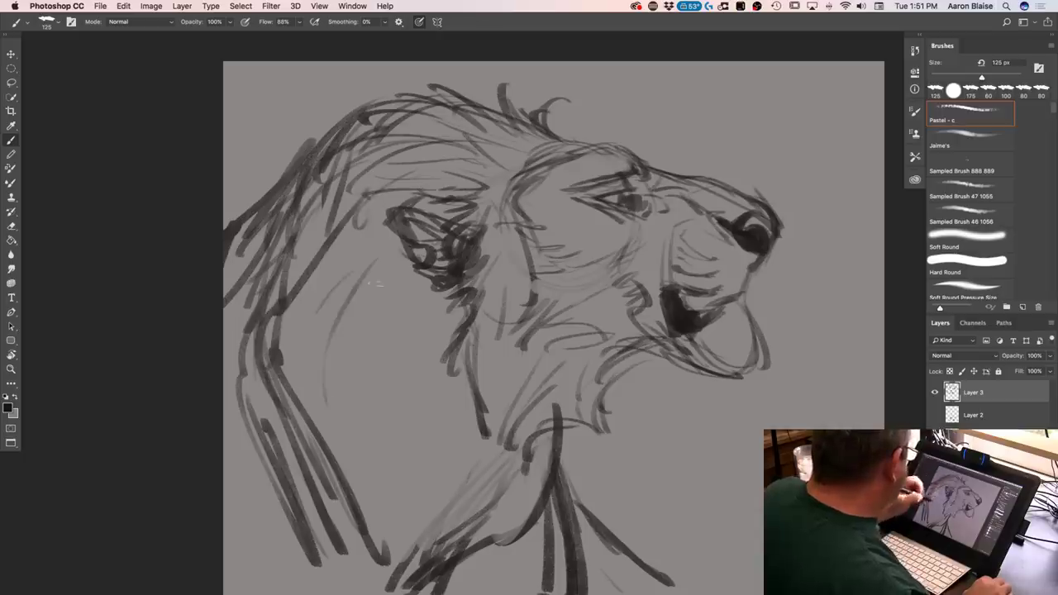
Draw long strokes down the lower mane and short crossing strokes at its tips
drag(378, 284, 389, 537)
drag(323, 380, 377, 542)
mouse_move(314, 420)
mouse_down()
mouse_move(384, 555)
mouse_move(367, 587)
mouse_up()
drag(313, 496, 289, 564)
drag(321, 522, 300, 569)
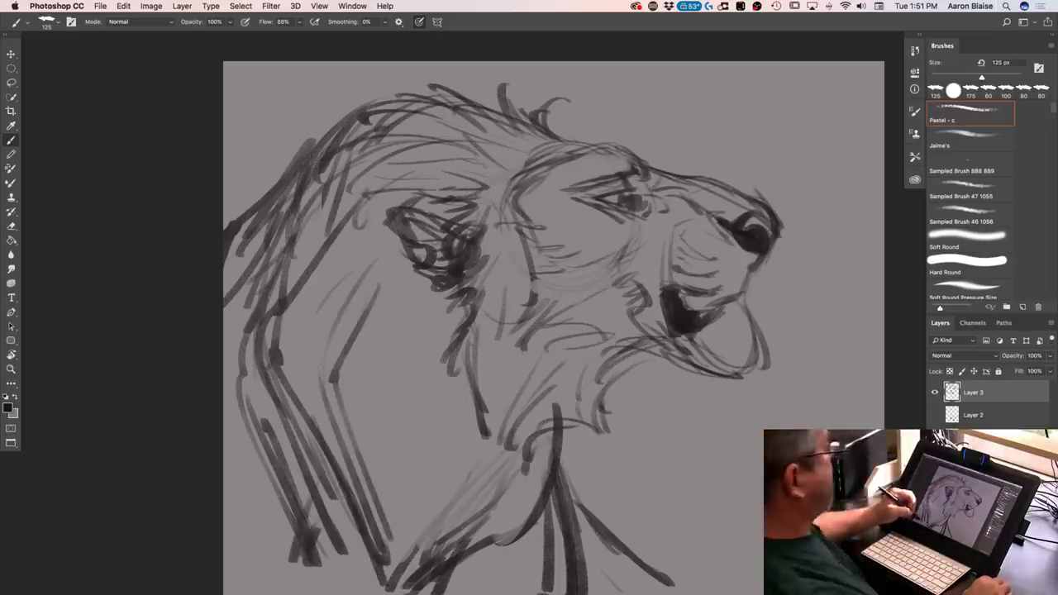
drag(288, 450, 263, 523)
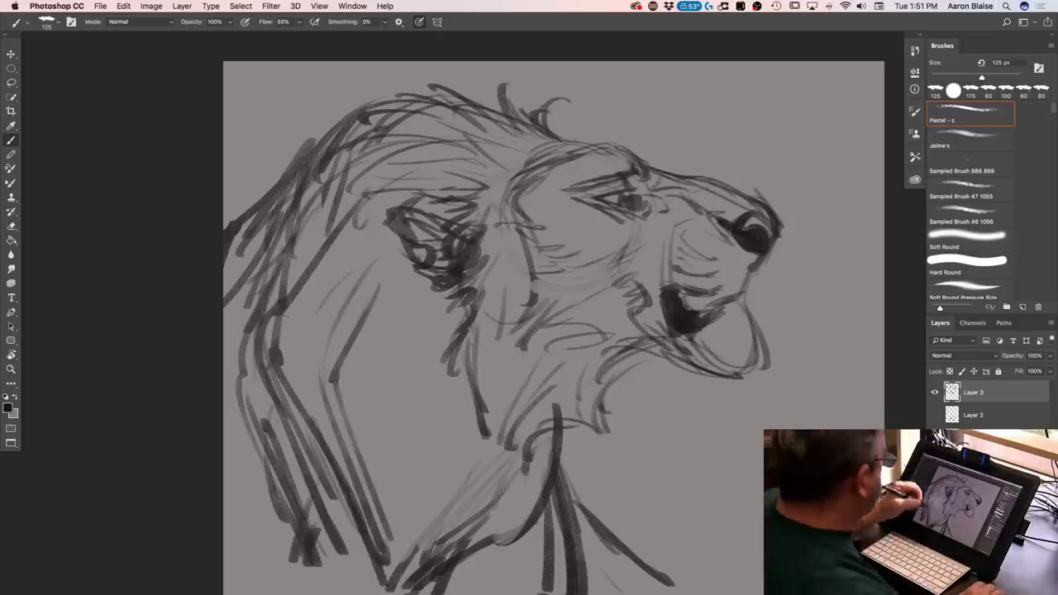
Move the lion sketch to the right and slightly upward on the canvas with the Move tool
click(12, 56)
mouse_move(368, 378)
mouse_down()
mouse_move(401, 361)
mouse_move(439, 363)
mouse_move(430, 363)
mouse_up()
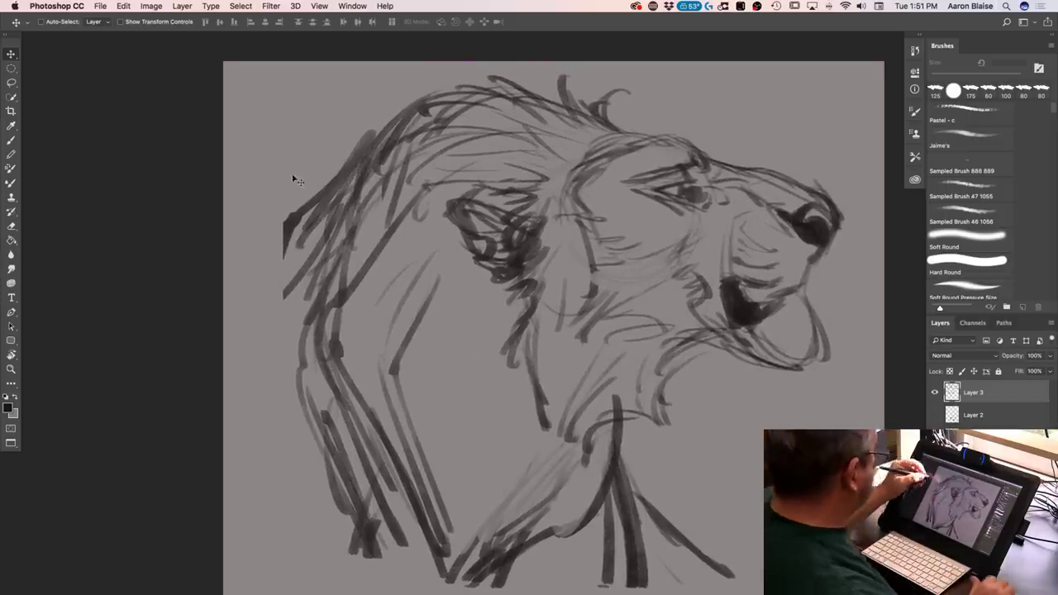
Brush in the rear outline of the mane, extending it along the shoulder and down the canvas's left edge
click(11, 141)
drag(329, 183, 284, 221)
drag(403, 124, 274, 233)
drag(412, 110, 243, 255)
mouse_move(270, 207)
mouse_down()
mouse_move(241, 359)
mouse_move(246, 507)
mouse_up()
drag(249, 253, 227, 486)
mouse_move(274, 234)
mouse_down()
mouse_move(227, 442)
mouse_move(228, 376)
mouse_up()
drag(266, 248, 228, 426)
drag(276, 202, 226, 508)
drag(245, 450, 310, 591)
Darken the diagonal chest strokes below the chin and fade out the curved line beside them
drag(637, 397, 473, 585)
drag(629, 423, 500, 571)
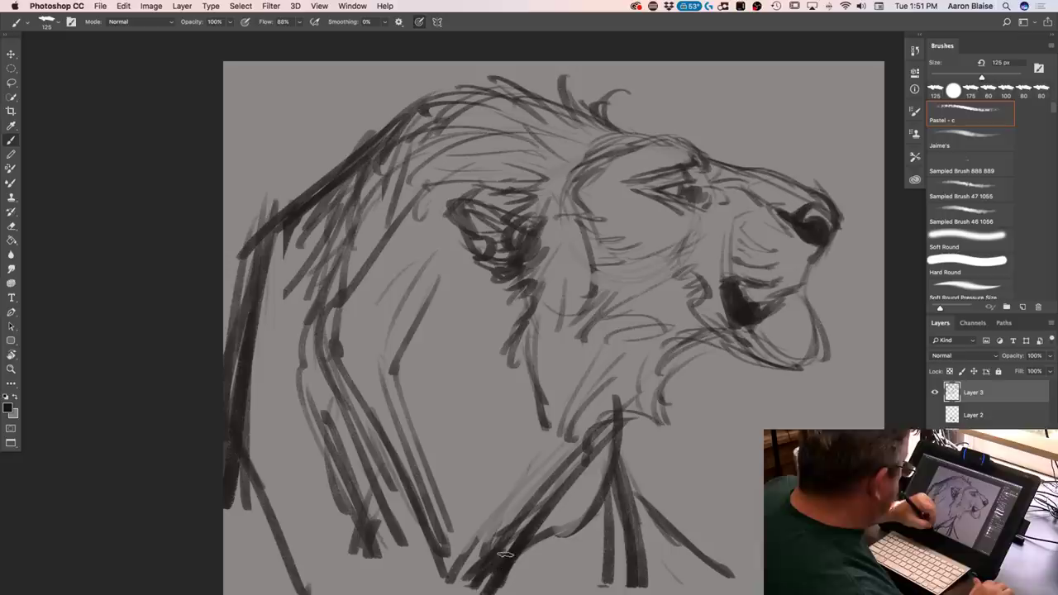
mouse_move(622, 445)
mouse_down()
mouse_move(562, 538)
mouse_move(552, 533)
mouse_up()
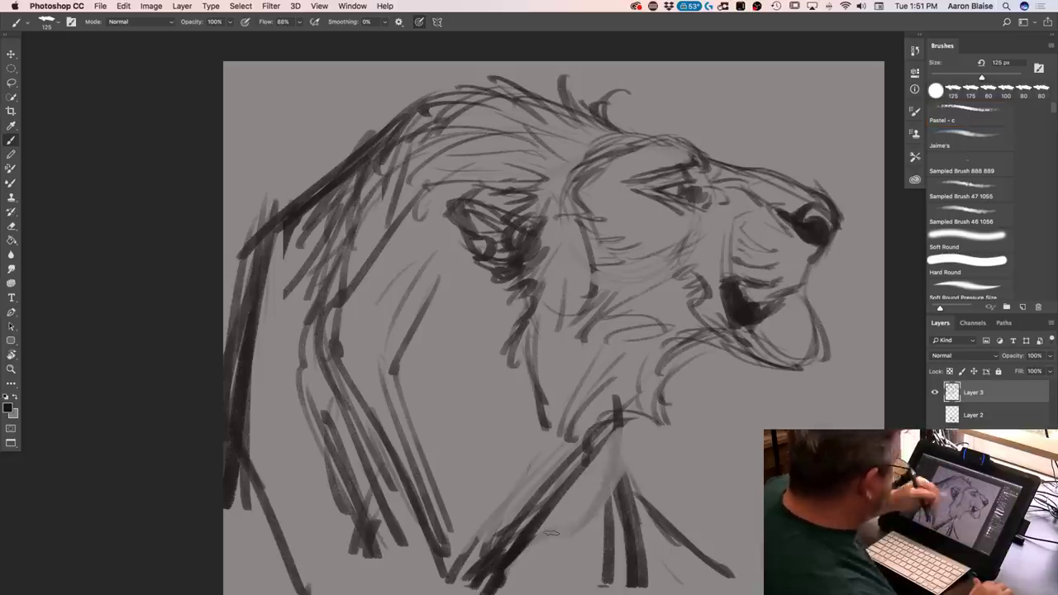
Strengthen the front chest strokes, connect the throat to the jaw, and add a long stroke through the mane
mouse_move(621, 446)
mouse_down()
mouse_move(509, 571)
mouse_move(607, 591)
mouse_up()
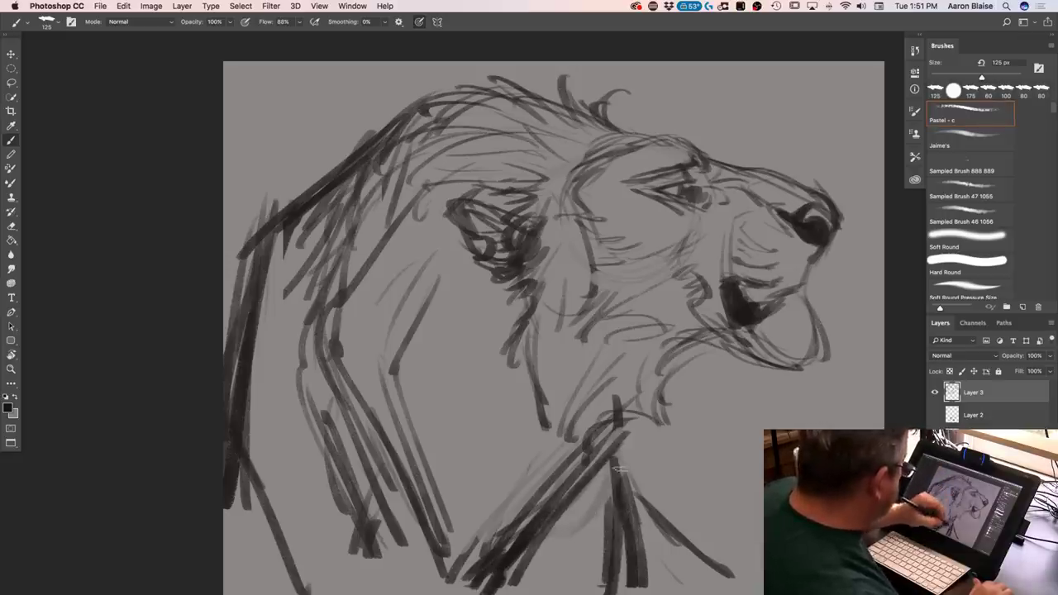
drag(624, 472, 633, 591)
mouse_move(629, 492)
mouse_down()
mouse_move(736, 592)
mouse_move(699, 580)
mouse_up()
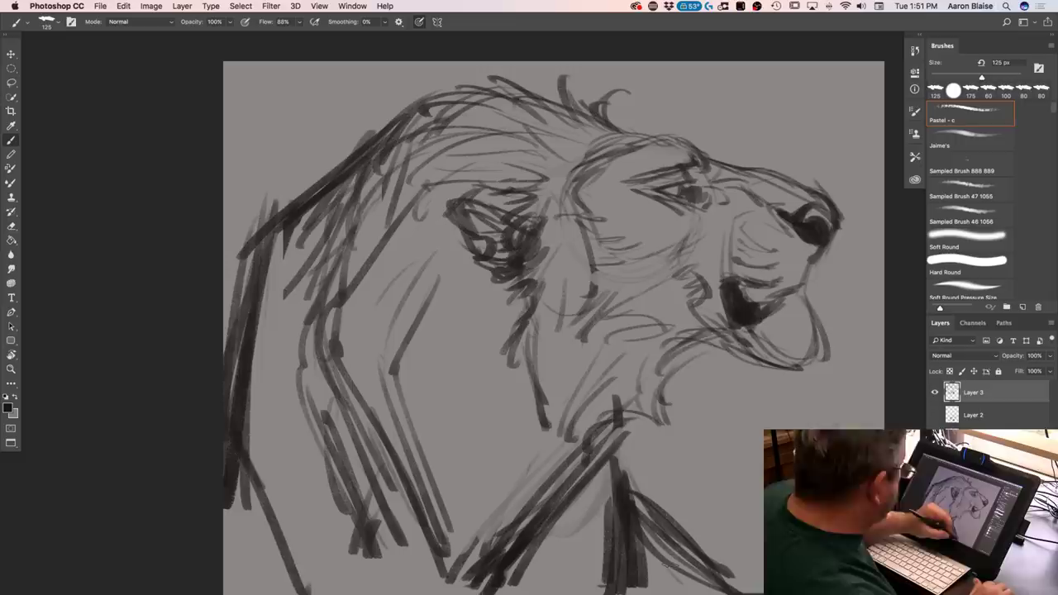
drag(613, 436, 733, 333)
drag(643, 524, 748, 590)
drag(376, 281, 396, 570)
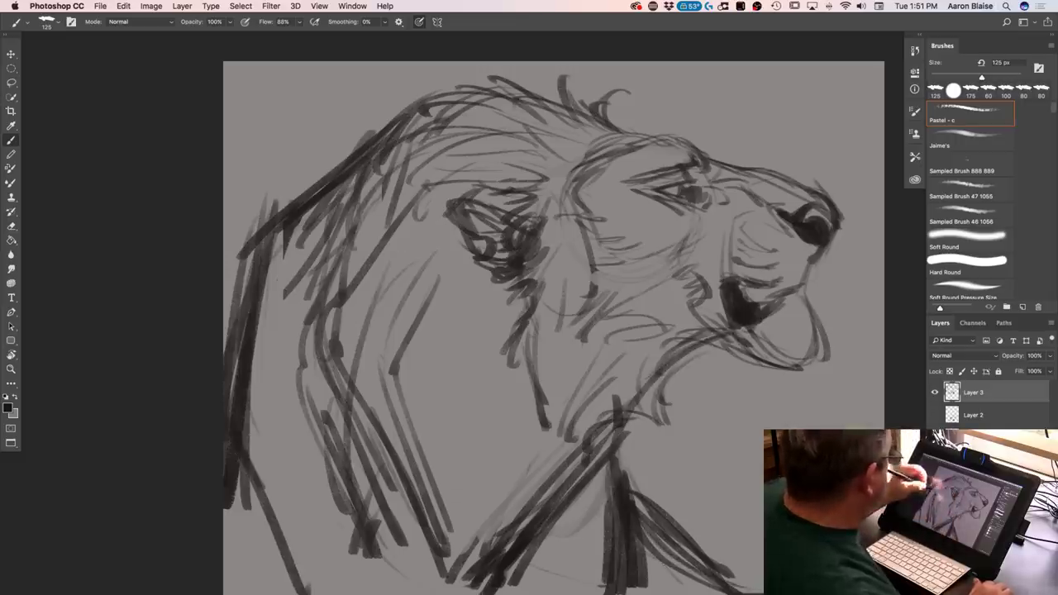
Brush long diagonal strokes down the lower rear of the lion's mane toward the canvas's bottom edge
mouse_move(268, 456)
mouse_down()
mouse_move(291, 518)
mouse_move(340, 592)
mouse_up()
drag(304, 508, 350, 577)
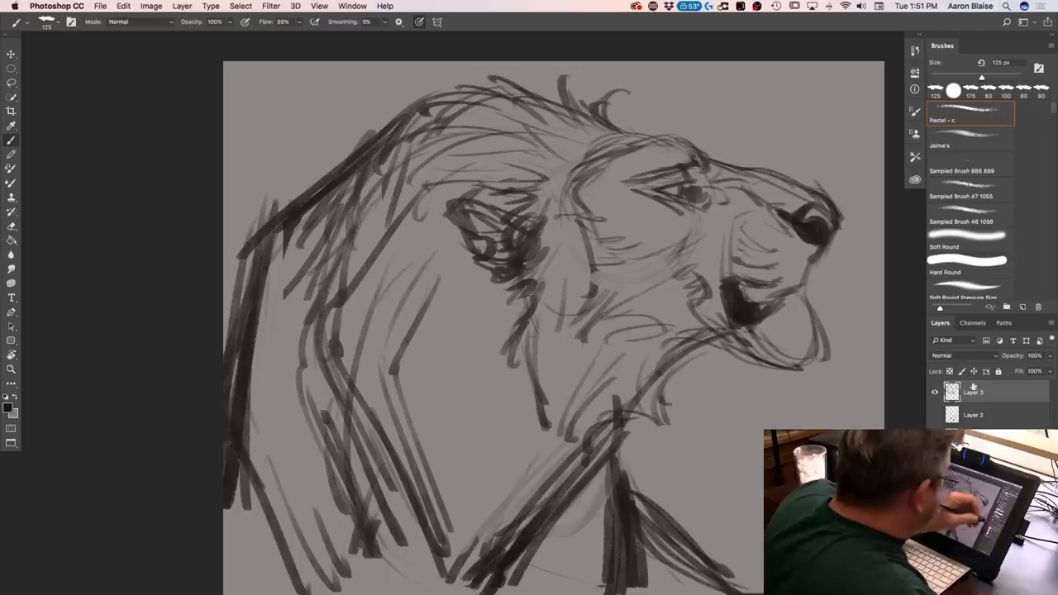
Fade the rough sketch on Layer 3 to 32% opacity and add a new layer above it
click(1049, 355)
drag(1049, 369, 1015, 370)
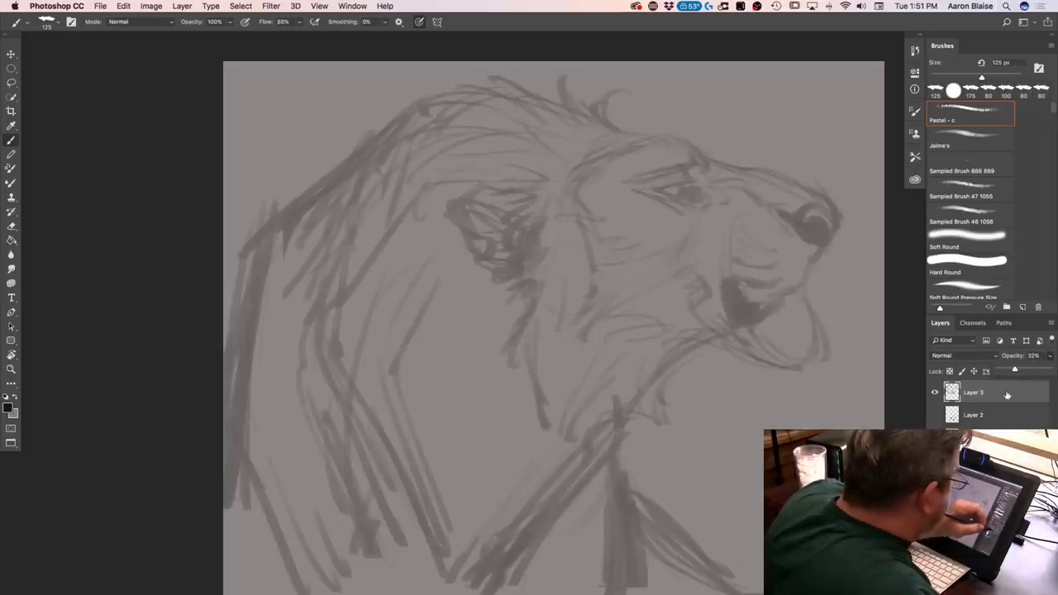
click(1022, 585)
Reduce the pastel brush to 50 px and redraw the lion's eye with crisp lids and a dark iris
key(bracketleft)
key(bracketleft)
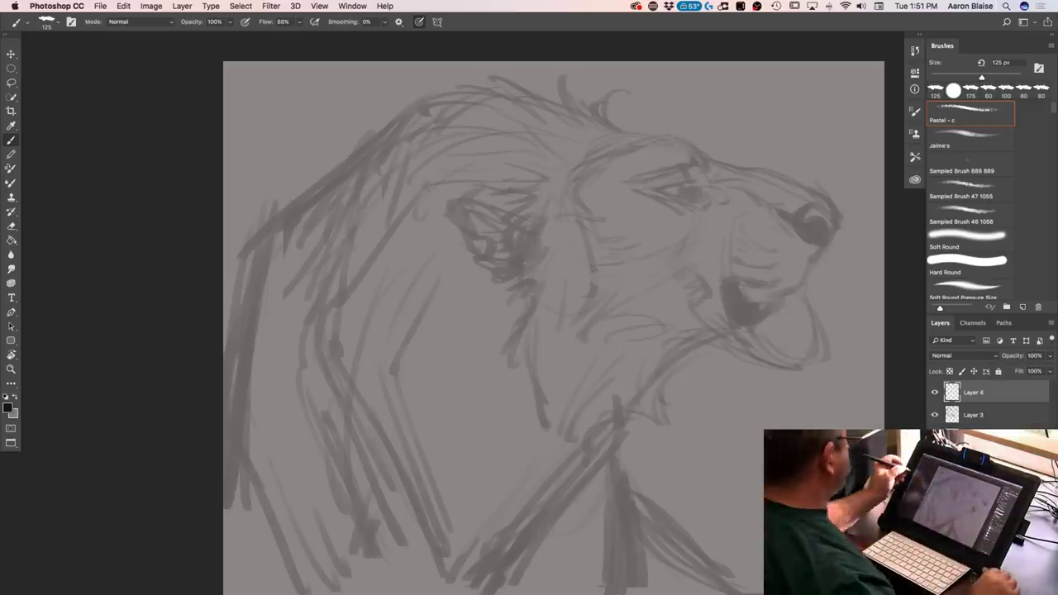
key(bracketleft)
key(bracketleft)
key(bracketleft)
key(bracketleft)
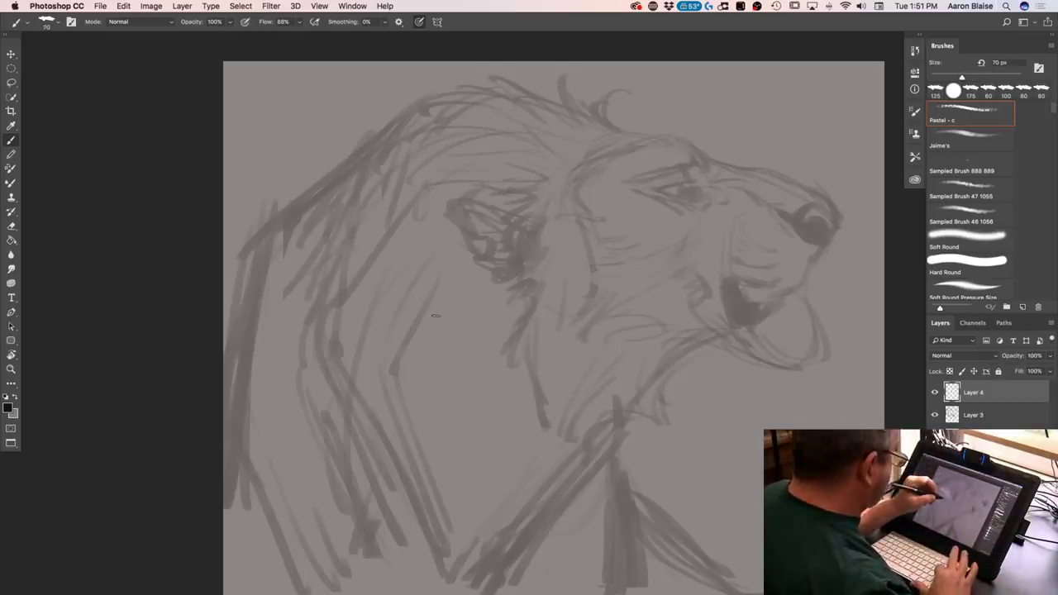
key(super+equal)
key(super+equal)
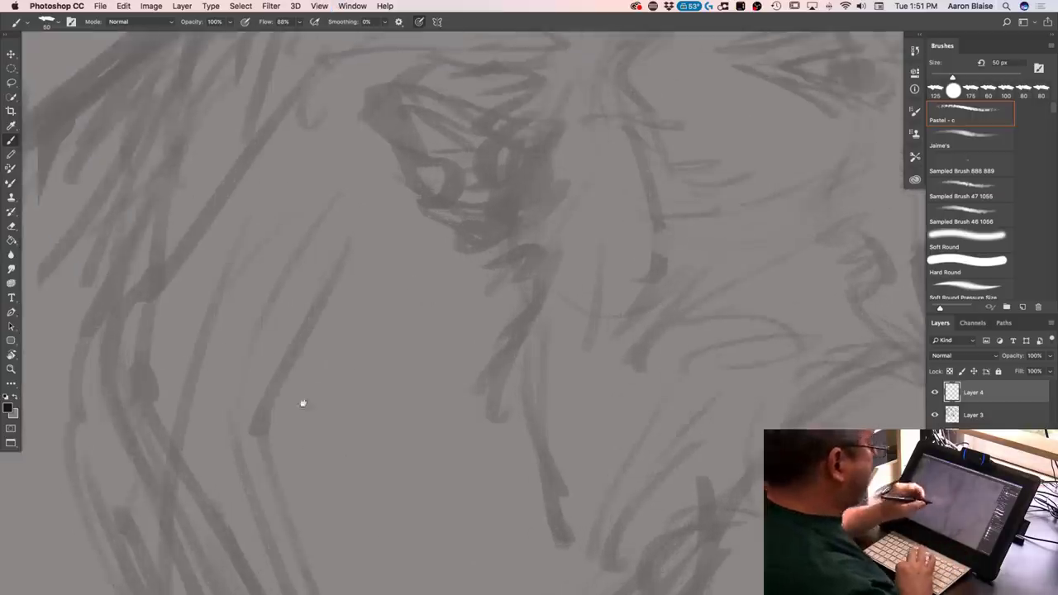
key(super+minus)
key(super+minus)
mouse_move(451, 171)
mouse_down()
mouse_move(426, 150)
mouse_move(378, 185)
mouse_move(418, 182)
mouse_move(413, 196)
mouse_move(423, 199)
mouse_move(378, 186)
mouse_move(418, 197)
mouse_move(457, 184)
mouse_move(482, 206)
mouse_up()
drag(426, 187, 460, 209)
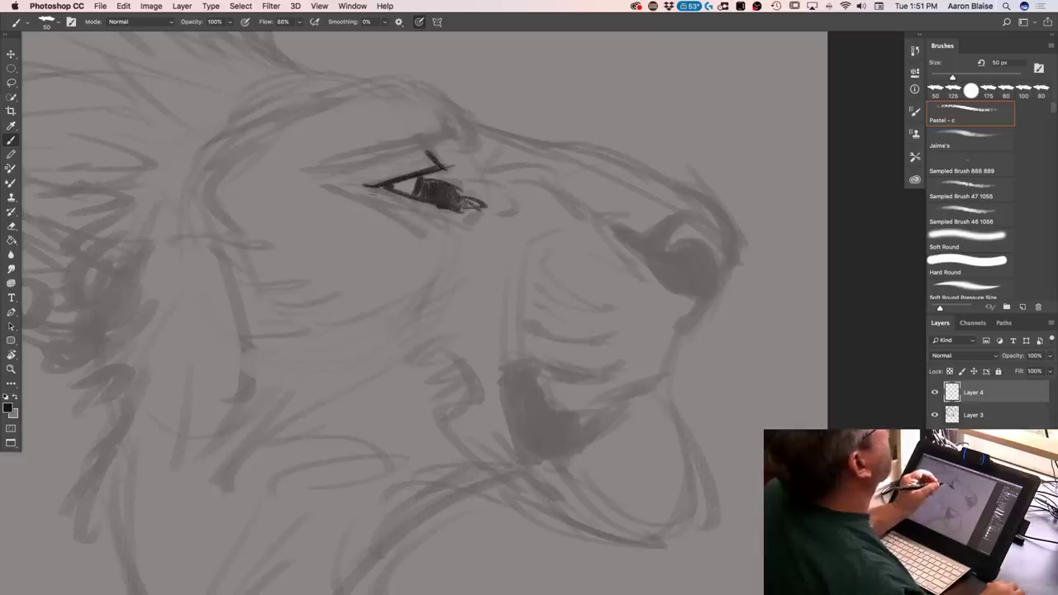
drag(374, 199, 428, 215)
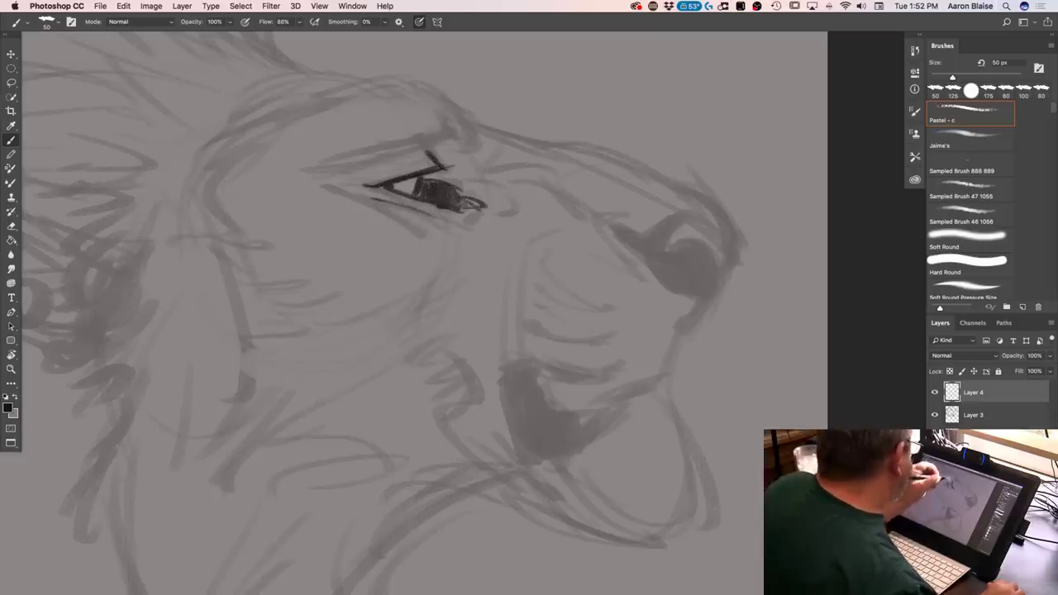
Draw the heavy brow fold above the eye and short fur strokes along the brow ridge and forehead
drag(439, 110, 453, 130)
mouse_move(365, 160)
mouse_down()
mouse_move(453, 134)
mouse_move(331, 170)
mouse_up()
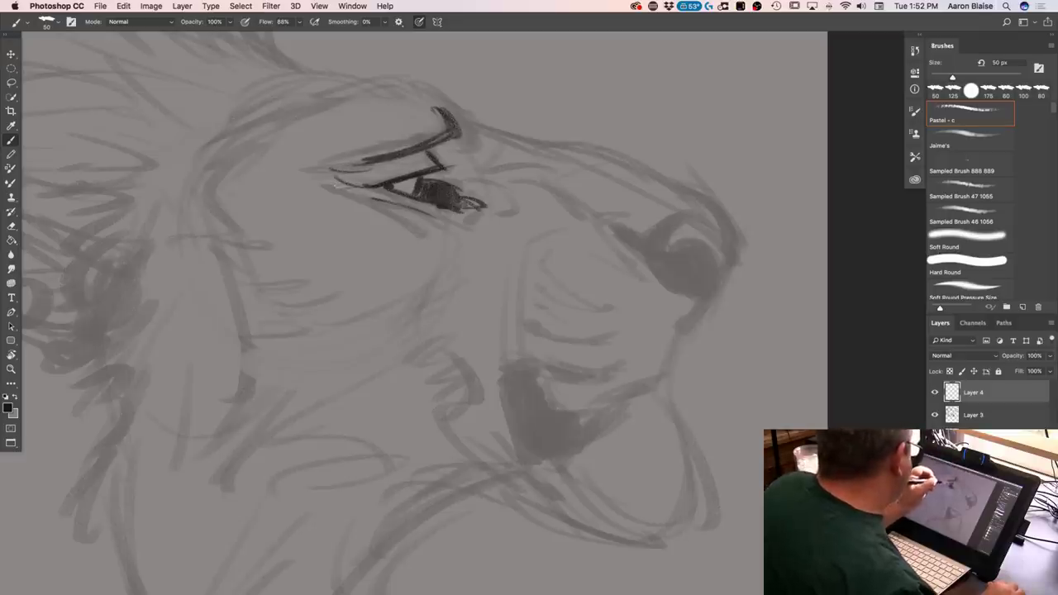
mouse_move(427, 128)
mouse_down()
mouse_move(412, 106)
mouse_move(429, 128)
mouse_move(420, 80)
mouse_up()
drag(389, 81, 409, 87)
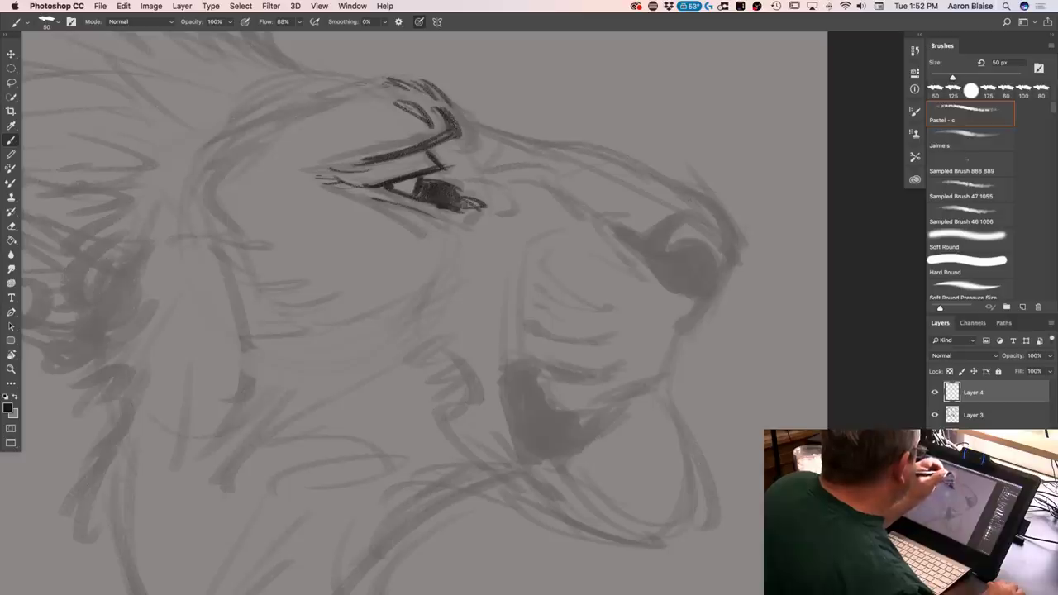
drag(337, 97, 327, 100)
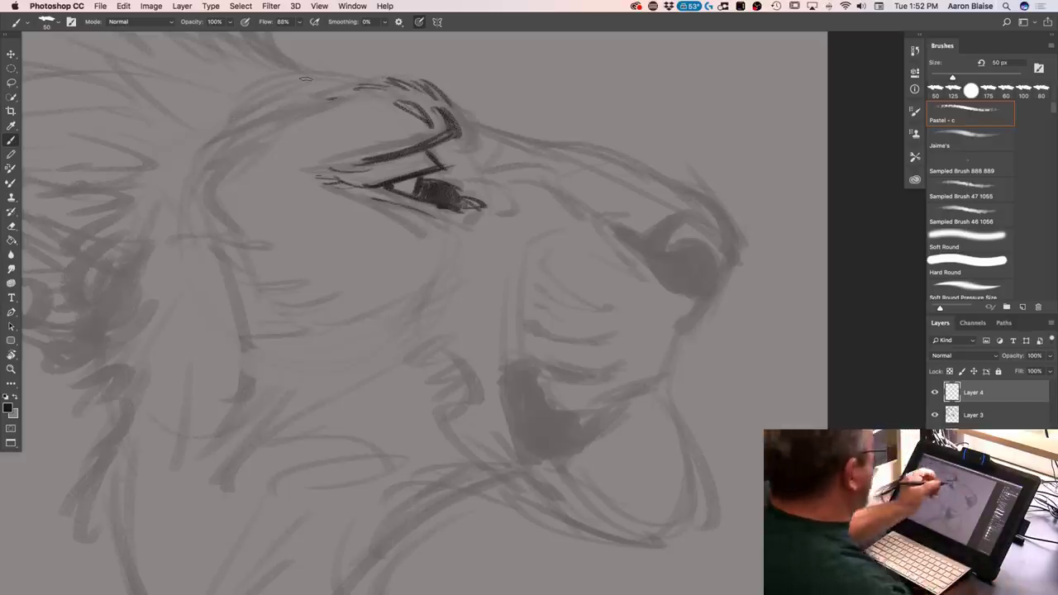
Outline the muzzle from the nose bridge to the front of the chin, filling in the dark nostril
mouse_move(462, 118)
mouse_down()
mouse_move(694, 186)
mouse_move(735, 253)
mouse_move(697, 311)
mouse_up()
mouse_move(721, 236)
mouse_down()
mouse_move(690, 217)
mouse_move(659, 236)
mouse_up()
mouse_move(695, 287)
mouse_down()
mouse_move(704, 291)
mouse_move(701, 245)
mouse_move(654, 247)
mouse_move(625, 230)
mouse_move(617, 240)
mouse_move(704, 271)
mouse_move(688, 282)
mouse_move(632, 248)
mouse_move(644, 263)
mouse_move(671, 251)
mouse_move(652, 241)
mouse_move(645, 253)
mouse_move(627, 237)
mouse_up()
mouse_move(682, 295)
mouse_down()
mouse_move(682, 333)
mouse_move(660, 377)
mouse_move(704, 465)
mouse_up()
mouse_move(668, 422)
mouse_down()
mouse_move(724, 524)
mouse_move(707, 546)
mouse_up()
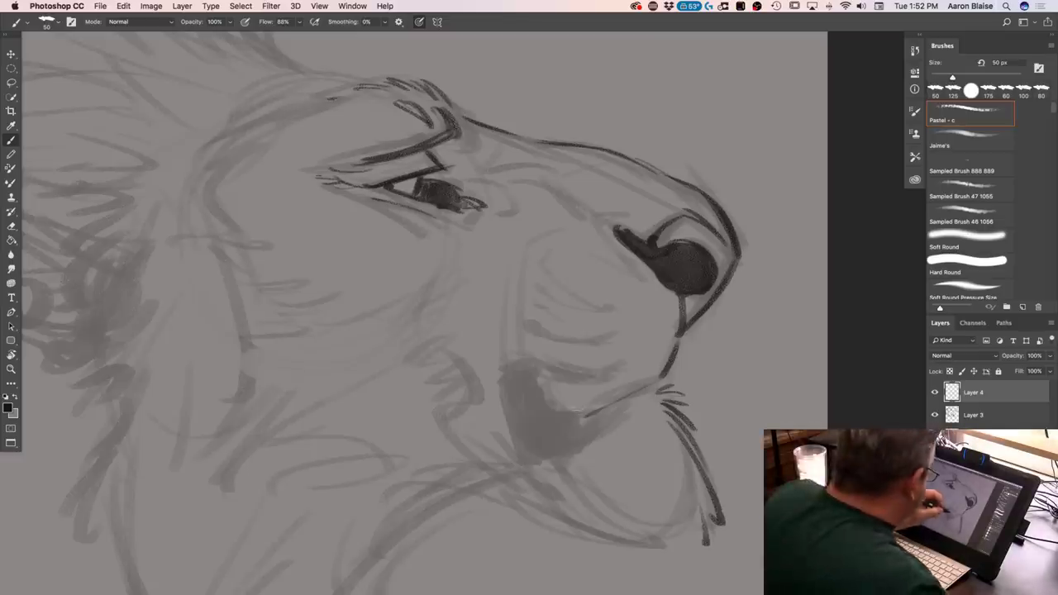
Outline the open mouth corner and fill its interior with dark strokes
mouse_move(523, 374)
mouse_down()
mouse_move(555, 414)
mouse_move(498, 384)
mouse_move(512, 452)
mouse_move(610, 419)
mouse_up()
mouse_move(541, 459)
mouse_down()
mouse_move(608, 426)
mouse_move(582, 447)
mouse_up()
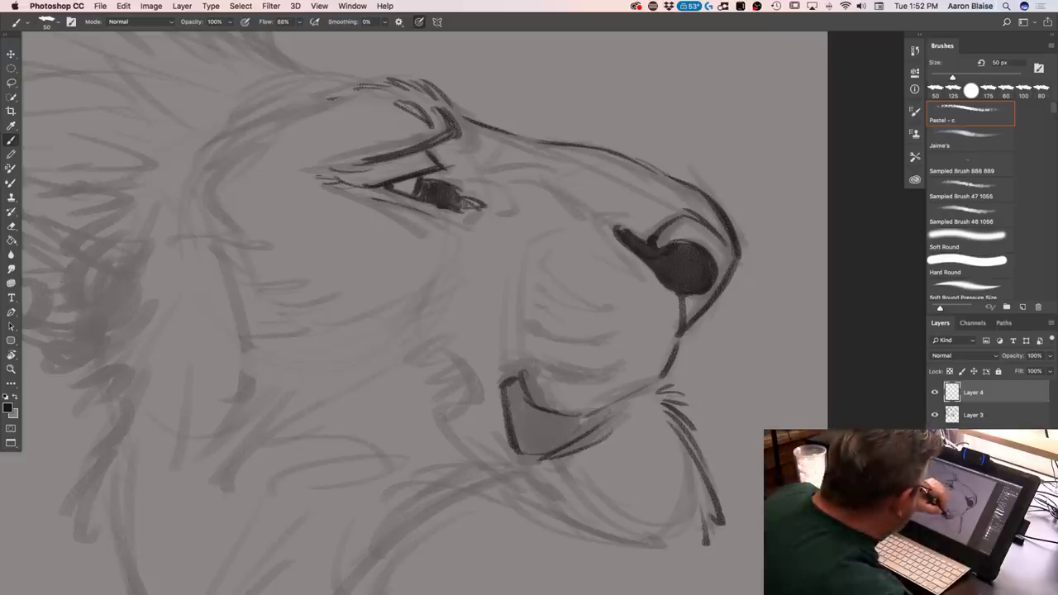
mouse_move(579, 426)
mouse_down()
mouse_move(529, 446)
mouse_move(517, 418)
mouse_move(509, 430)
mouse_move(508, 380)
mouse_up()
mouse_move(569, 444)
mouse_down()
mouse_move(589, 420)
mouse_move(597, 432)
mouse_up()
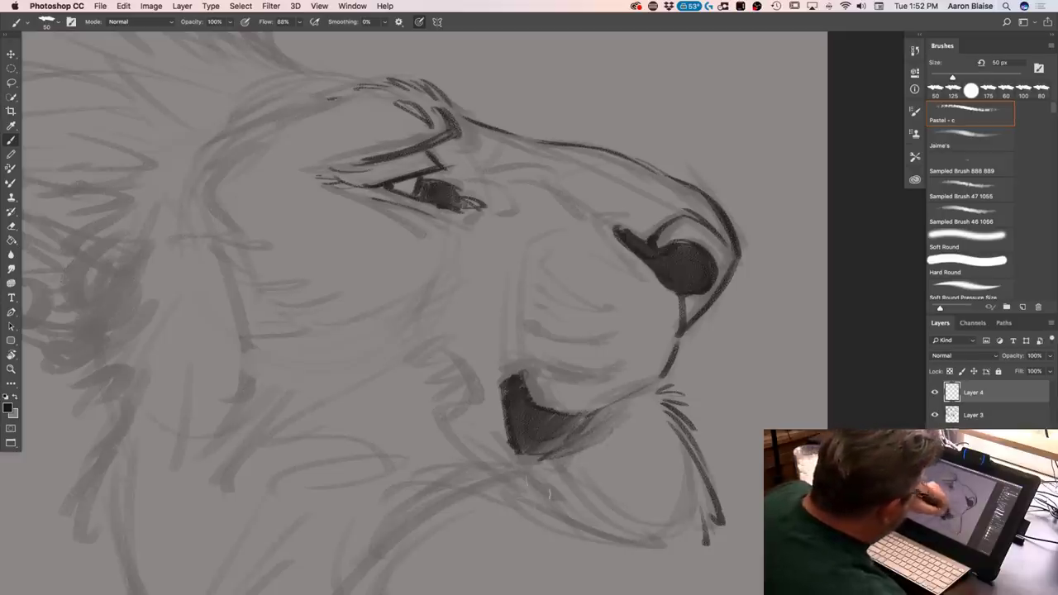
Darken the lip line toward the front of the mouth and add short fur strokes behind the mouth corner
drag(650, 395, 527, 451)
mouse_move(445, 387)
mouse_down()
mouse_move(455, 443)
mouse_move(480, 448)
mouse_move(479, 467)
mouse_move(539, 506)
mouse_up()
drag(501, 469, 543, 507)
drag(414, 367, 452, 387)
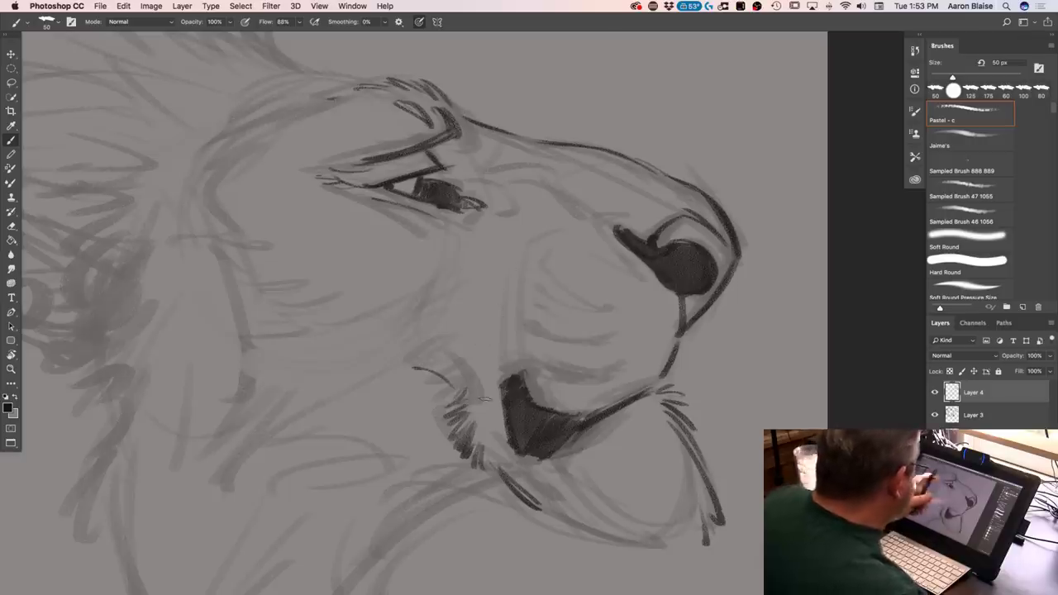
Refine the upper edge of the mouth corner and dot two rows of whisker spots across the muzzle
drag(514, 372, 538, 405)
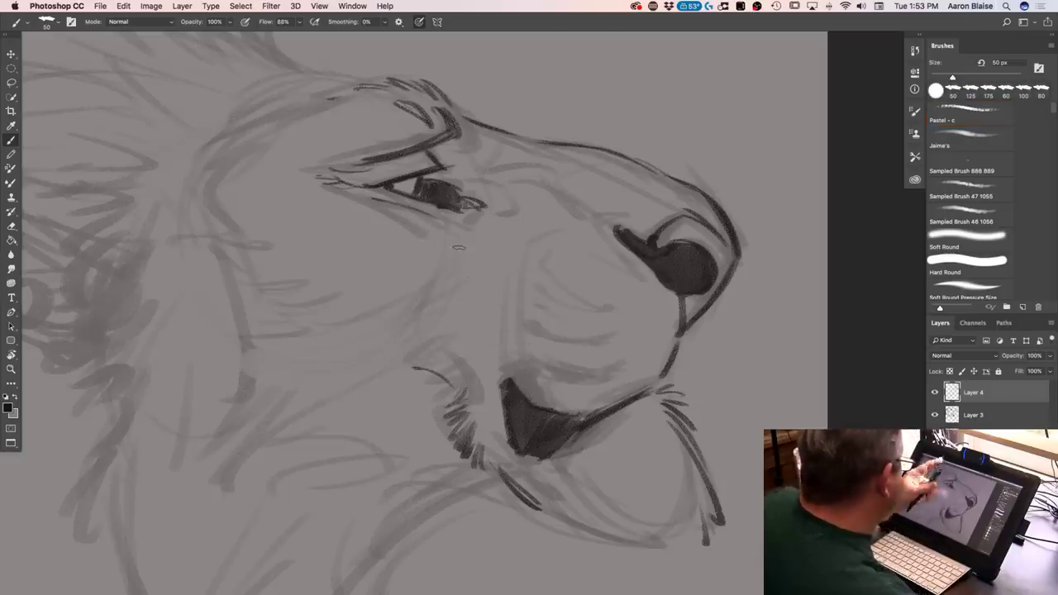
drag(507, 369, 541, 402)
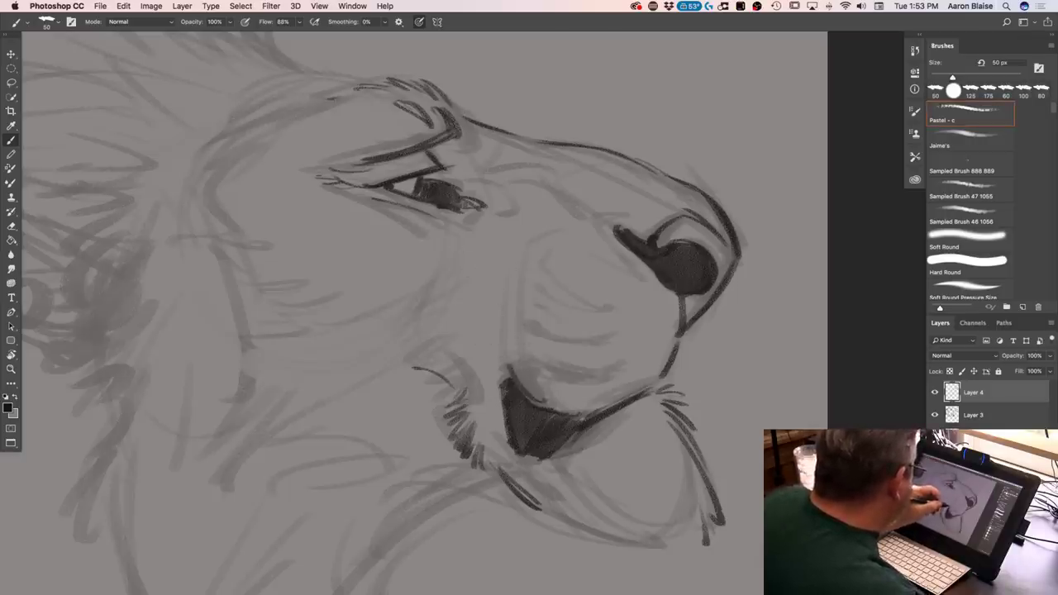
drag(544, 372, 556, 377)
click(574, 379)
click(599, 379)
click(622, 373)
click(583, 350)
click(569, 348)
click(554, 346)
click(544, 343)
click(534, 339)
click(526, 335)
click(520, 320)
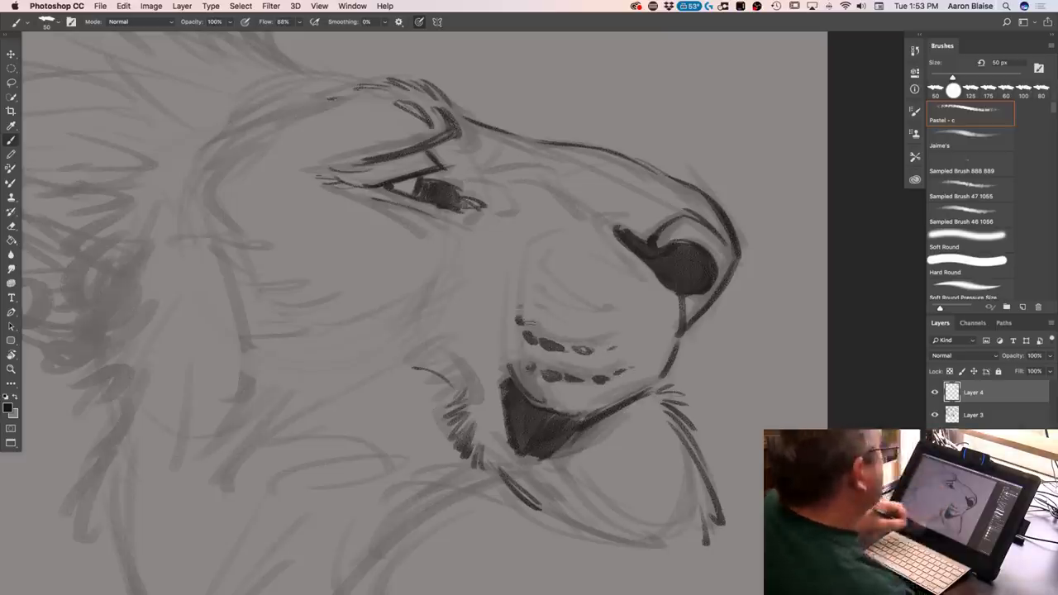
Draw the curved crease behind the nostril and light contour lines on the whisker pad
drag(630, 213, 601, 213)
drag(595, 221, 625, 265)
mouse_move(541, 247)
mouse_down()
mouse_move(554, 249)
mouse_move(539, 270)
mouse_move(567, 306)
mouse_move(585, 308)
mouse_up()
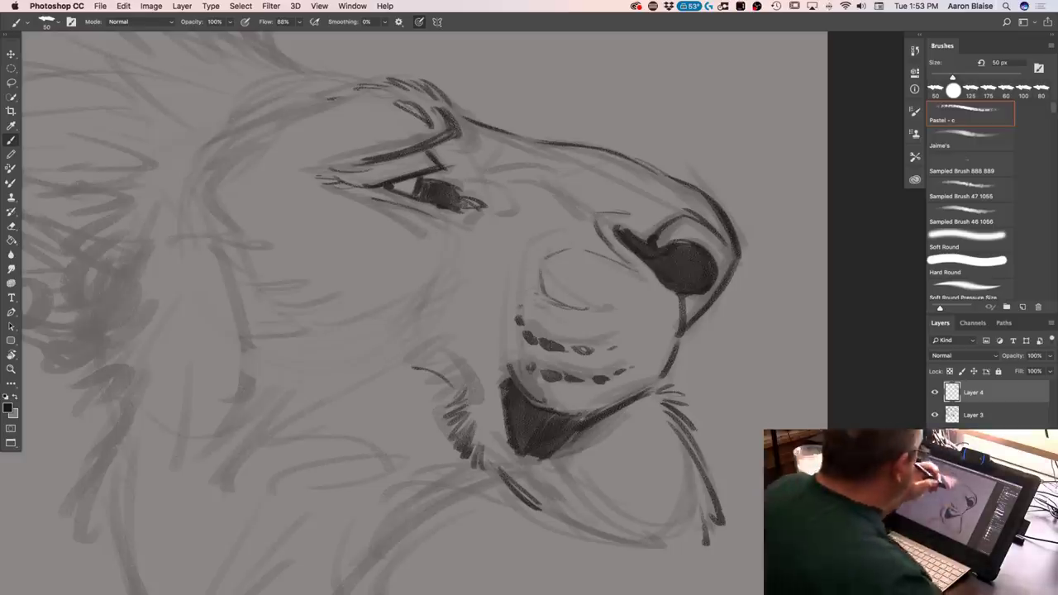
Define the lower eyelid fold, cheek contour and mouth-corner crease, adding short fur strokes beneath the eye
mouse_move(418, 212)
mouse_down()
mouse_move(346, 183)
mouse_move(436, 221)
mouse_move(435, 245)
mouse_move(447, 248)
mouse_move(393, 326)
mouse_move(380, 293)
mouse_move(346, 339)
mouse_move(368, 317)
mouse_move(329, 330)
mouse_up()
drag(440, 372, 476, 402)
drag(451, 408, 436, 415)
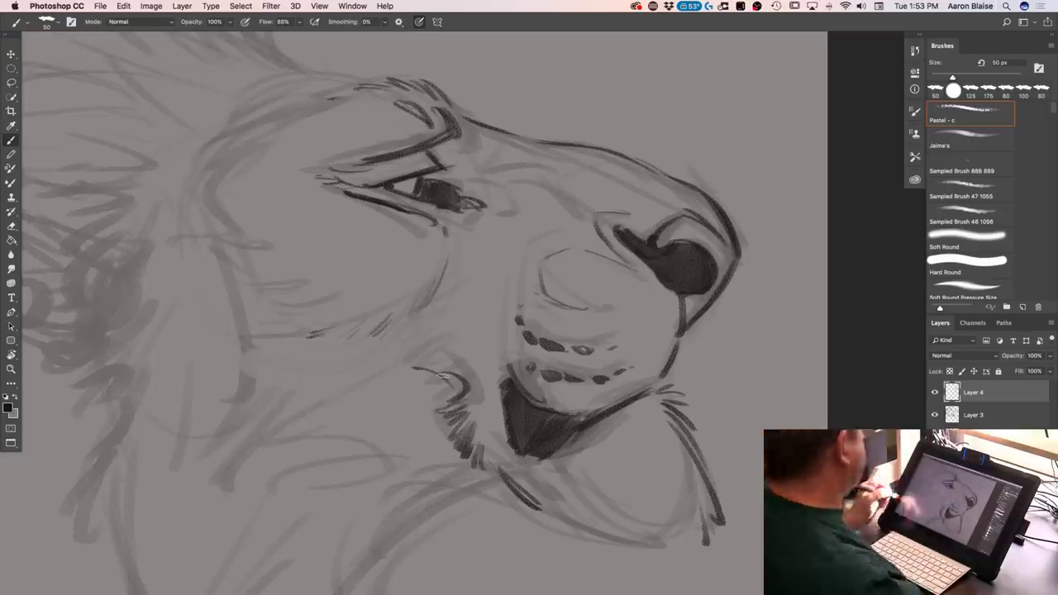
drag(470, 257, 467, 274)
mouse_move(480, 255)
mouse_down()
mouse_move(456, 298)
mouse_move(473, 257)
mouse_up()
mouse_move(489, 248)
mouse_down()
mouse_move(478, 269)
mouse_move(473, 251)
mouse_up()
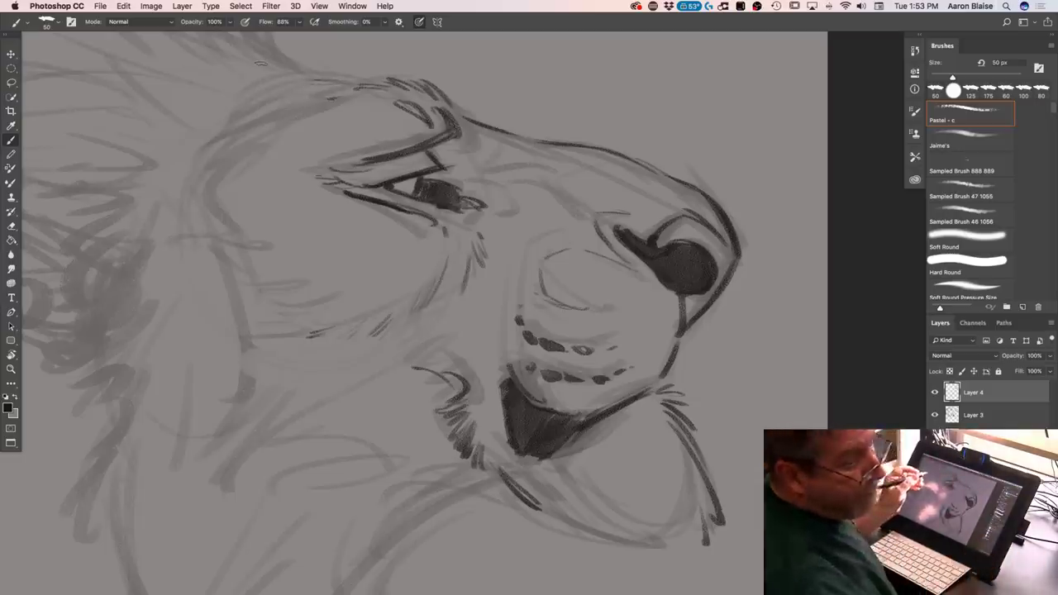
Strengthen the nose bridge outline and draw wrinkle lines between the inner eye corner and the muzzle
drag(460, 115, 529, 141)
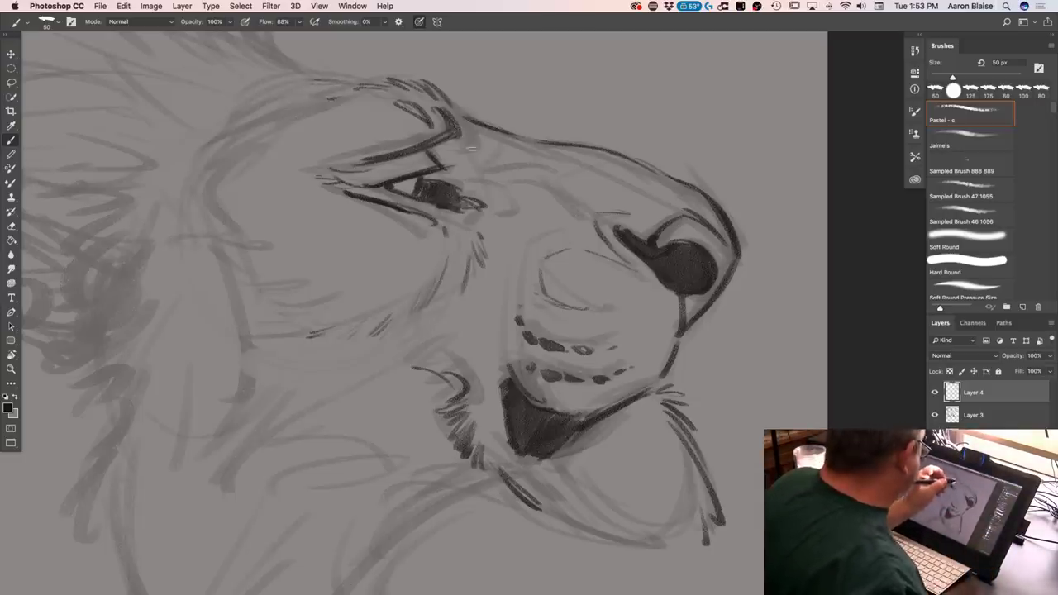
drag(461, 162, 506, 186)
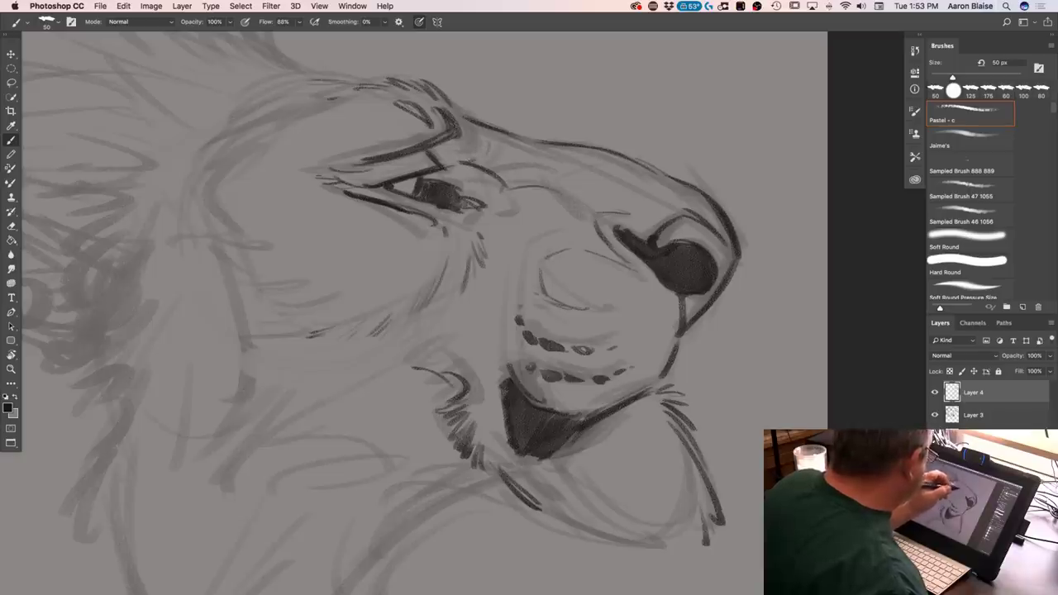
drag(577, 205, 521, 187)
drag(545, 162, 500, 177)
drag(509, 171, 498, 179)
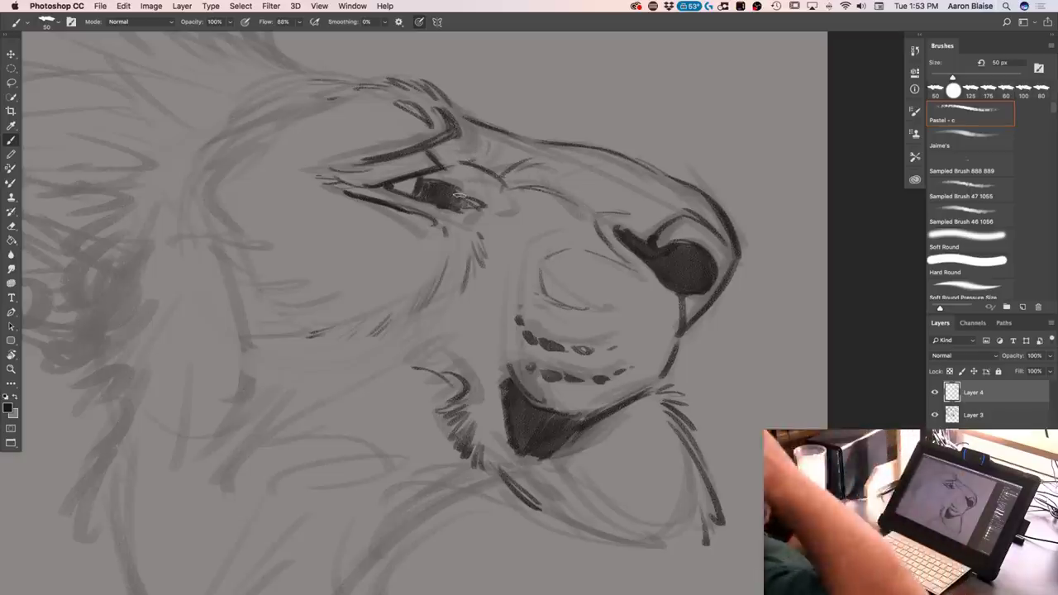
Refine the iris and inner corner of the eye, and extend the upper lid crease backward
mouse_move(420, 186)
mouse_down()
mouse_move(419, 197)
mouse_move(432, 182)
mouse_move(393, 192)
mouse_up()
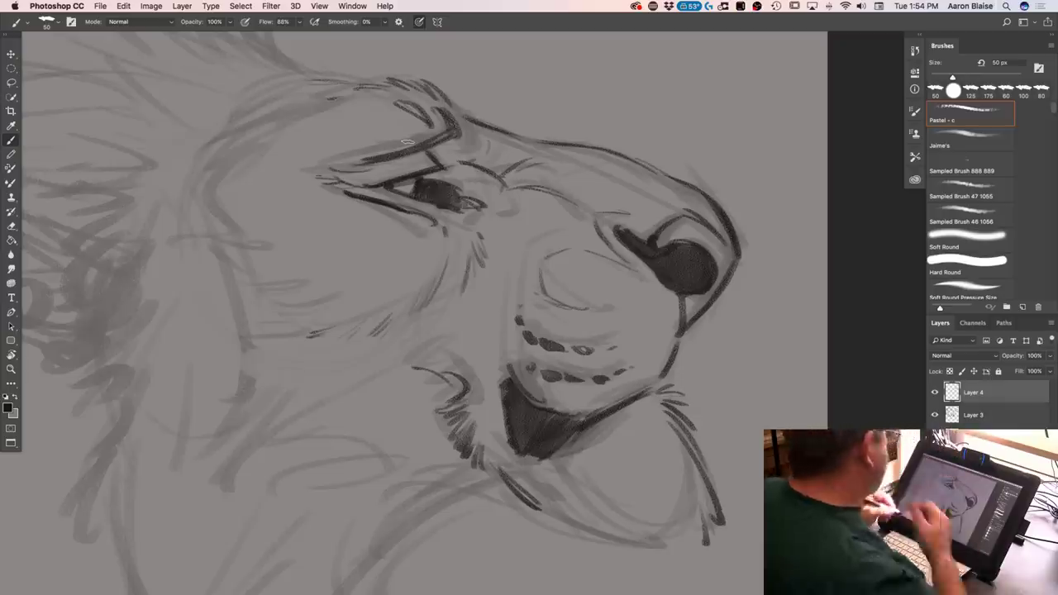
drag(421, 187, 483, 205)
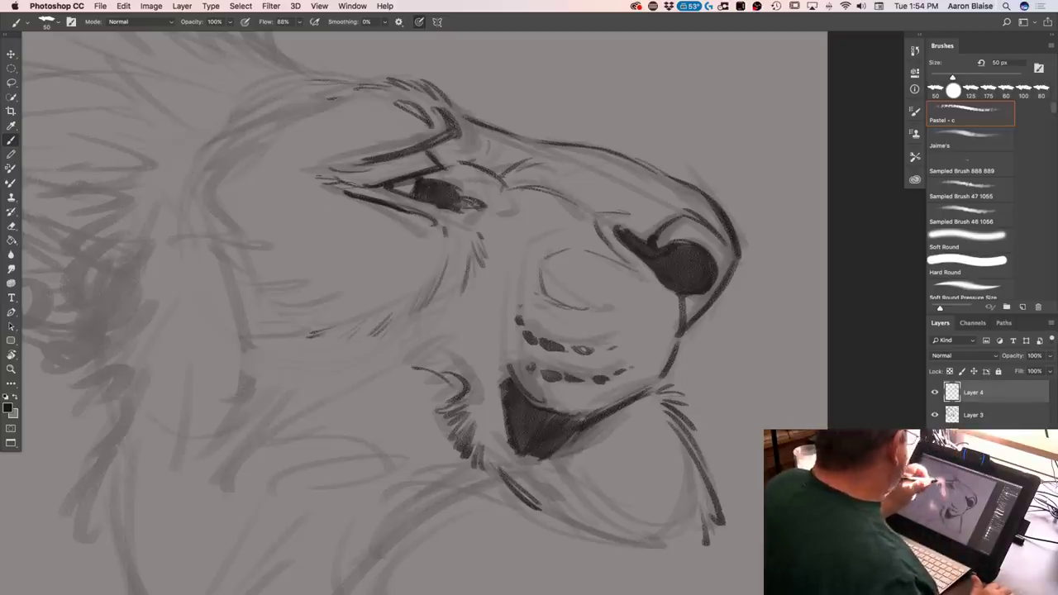
drag(362, 177, 288, 165)
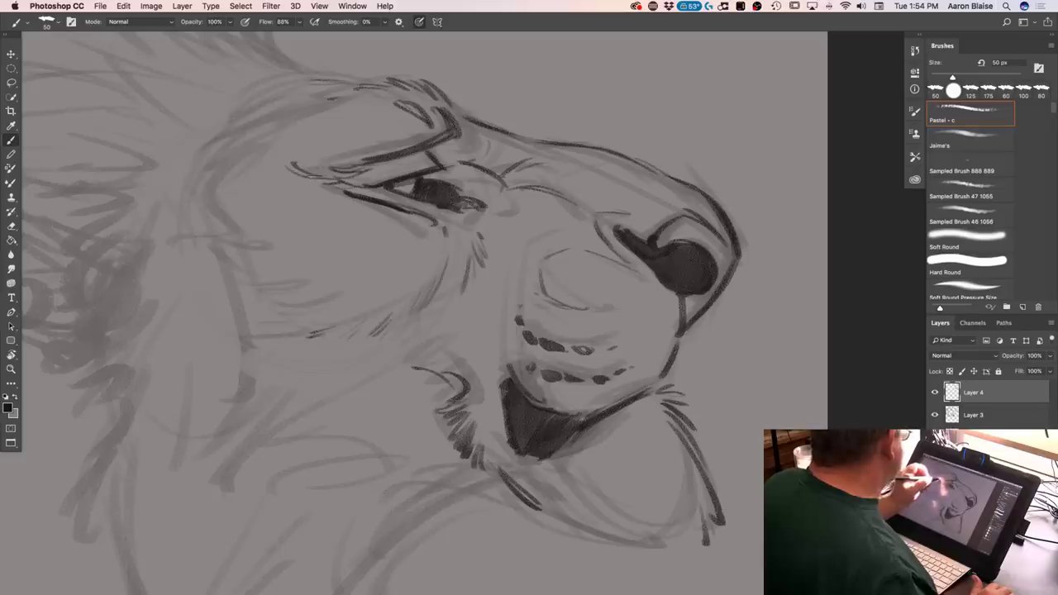
Draw the forehead hairline with its curled tufts and trace the top outline of the mane backward
mouse_move(364, 83)
mouse_down()
mouse_move(230, 69)
mouse_move(215, 73)
mouse_move(211, 106)
mouse_up()
key(super+minus)
mouse_move(382, 153)
mouse_down()
mouse_move(346, 134)
mouse_move(363, 100)
mouse_up()
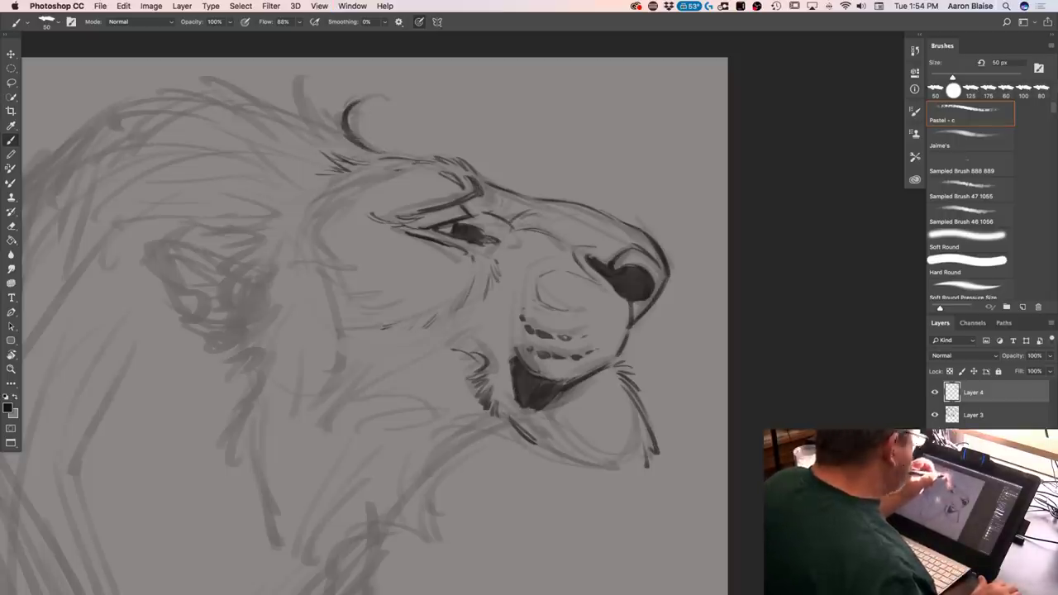
drag(353, 102, 377, 98)
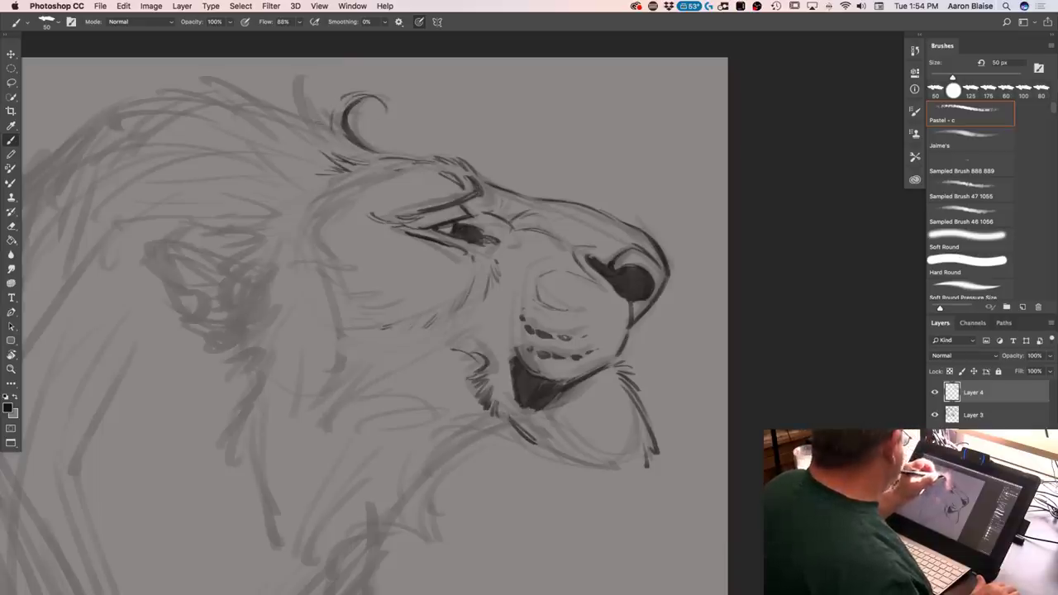
drag(298, 80, 320, 130)
drag(206, 89, 273, 114)
mouse_move(165, 116)
mouse_down()
mouse_move(256, 107)
mouse_move(109, 128)
mouse_move(56, 185)
mouse_up()
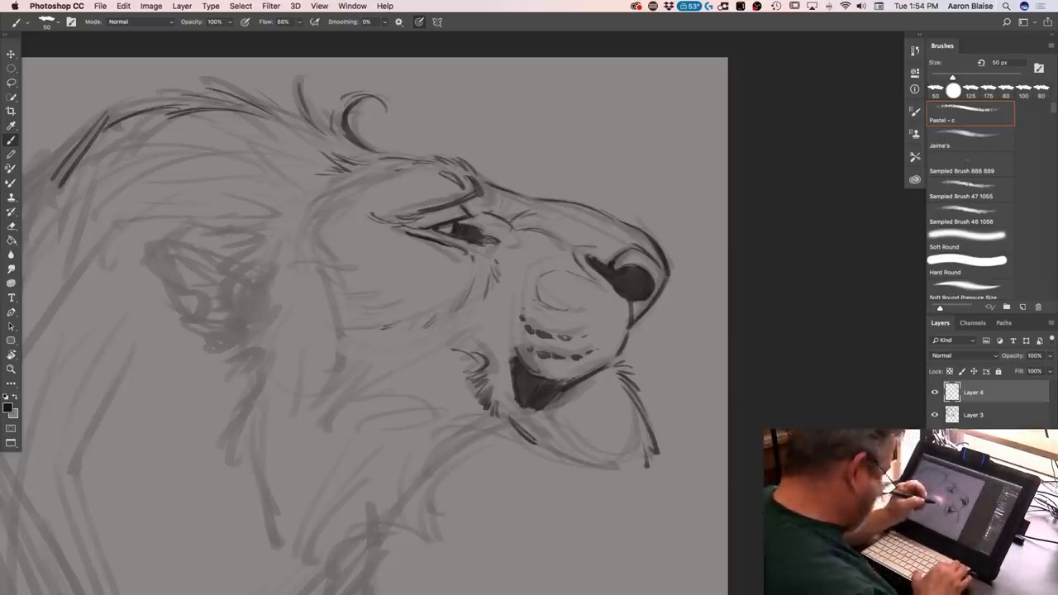
Brush short, overlapping fur strokes along the underside of the lower jaw and around the chin tip
key(ctrl+plus)
key(super+z)
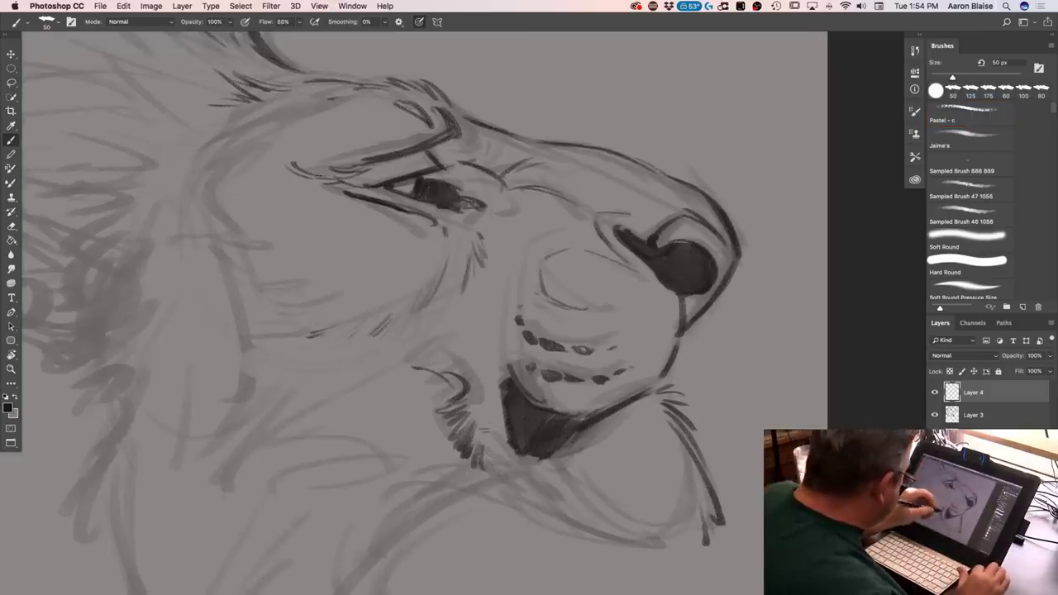
right_click(481, 458)
click(481, 459)
drag(487, 451, 498, 491)
drag(496, 465, 529, 516)
mouse_move(526, 493)
mouse_down()
mouse_move(565, 546)
mouse_move(622, 549)
mouse_up()
drag(628, 523, 643, 552)
mouse_move(653, 529)
mouse_down()
mouse_move(671, 569)
mouse_move(699, 560)
mouse_up()
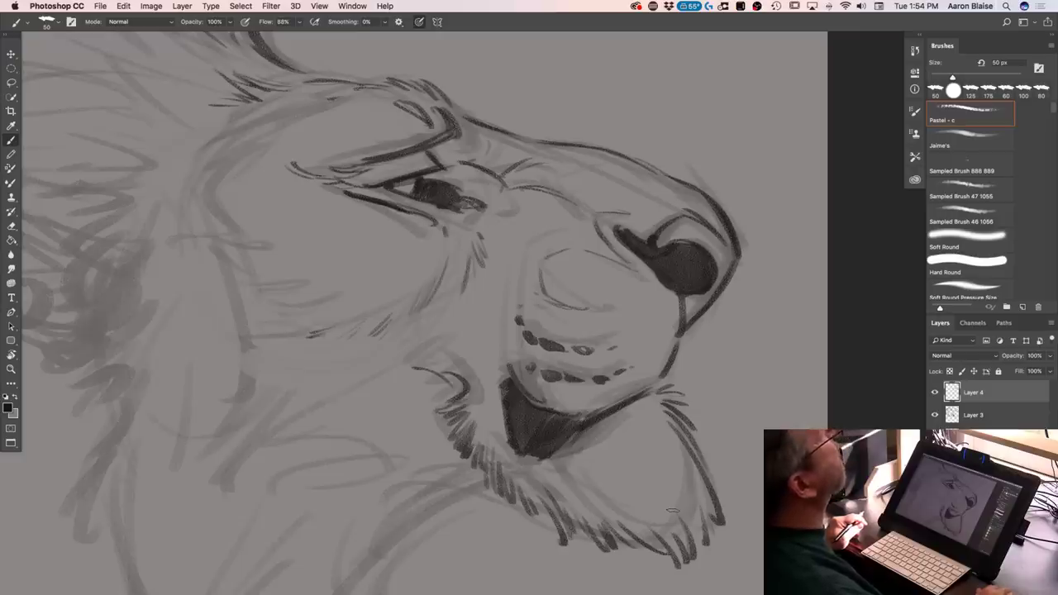
mouse_move(700, 501)
mouse_down()
mouse_move(709, 562)
mouse_move(697, 567)
mouse_up()
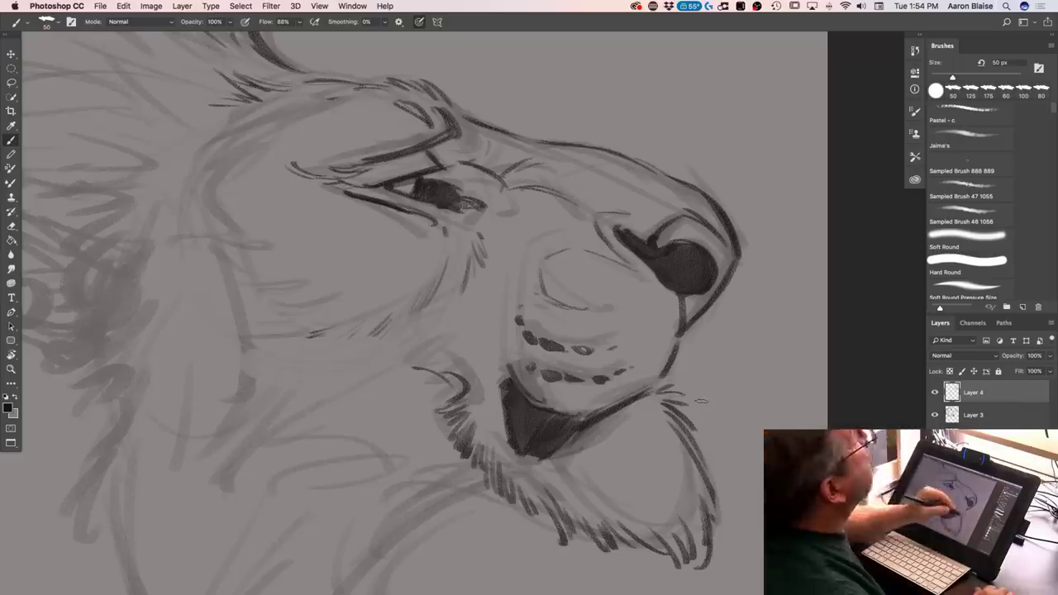
mouse_move(708, 482)
mouse_down()
mouse_move(716, 533)
mouse_move(713, 507)
mouse_move(691, 569)
mouse_up()
Draw the throat line down from the jaw into pointed fur tufts, and add short fur strokes behind the jaw
key(super+minus)
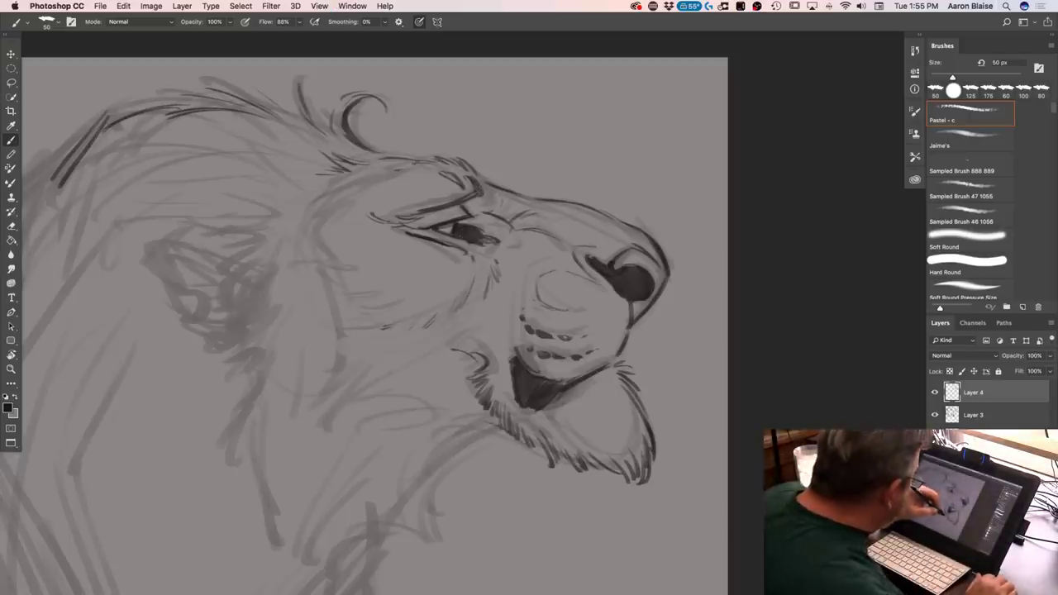
mouse_move(494, 426)
mouse_down()
mouse_move(440, 444)
mouse_move(424, 514)
mouse_up()
drag(435, 461, 428, 542)
drag(420, 487, 392, 529)
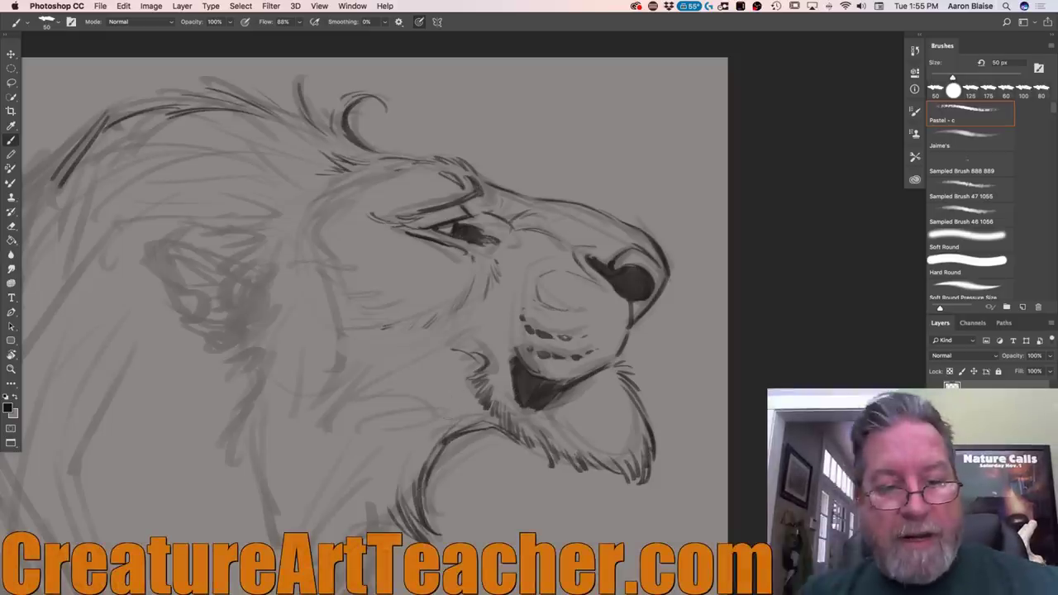
mouse_move(435, 380)
mouse_down()
mouse_move(411, 426)
mouse_move(403, 422)
mouse_up()
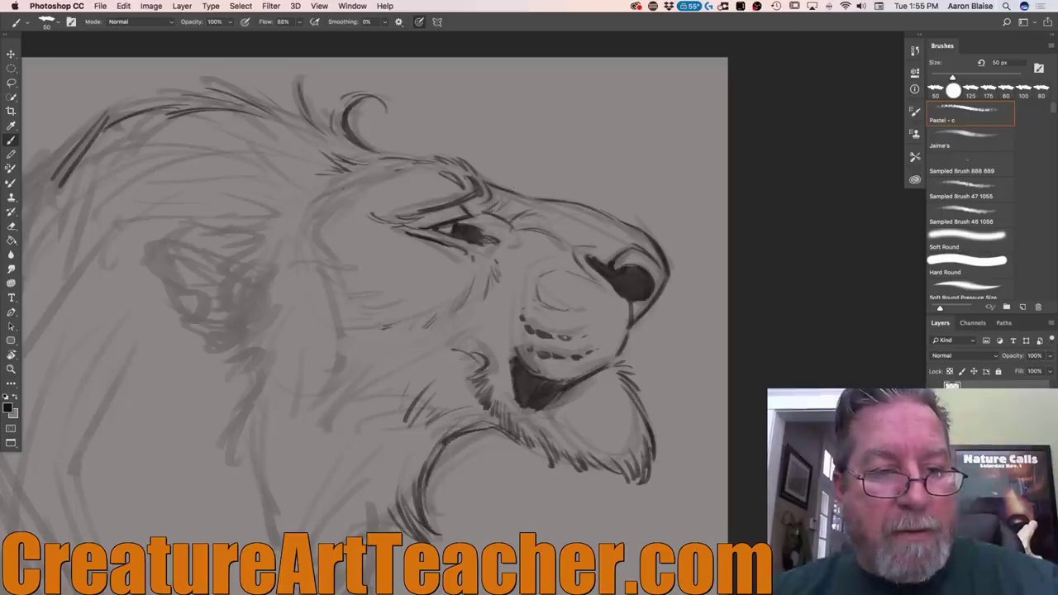
Brush fur strokes behind the brow and under the cheek, continuing down into tufts at the rear of the jaw
mouse_move(324, 217)
mouse_down()
mouse_move(281, 226)
mouse_move(306, 266)
mouse_up()
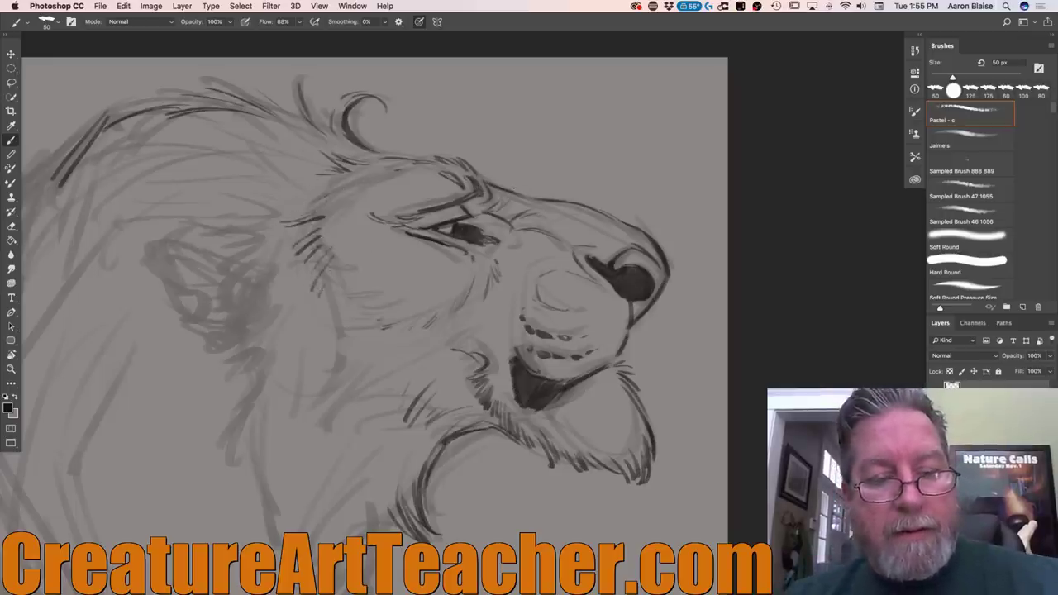
drag(382, 317, 352, 329)
drag(360, 317, 337, 318)
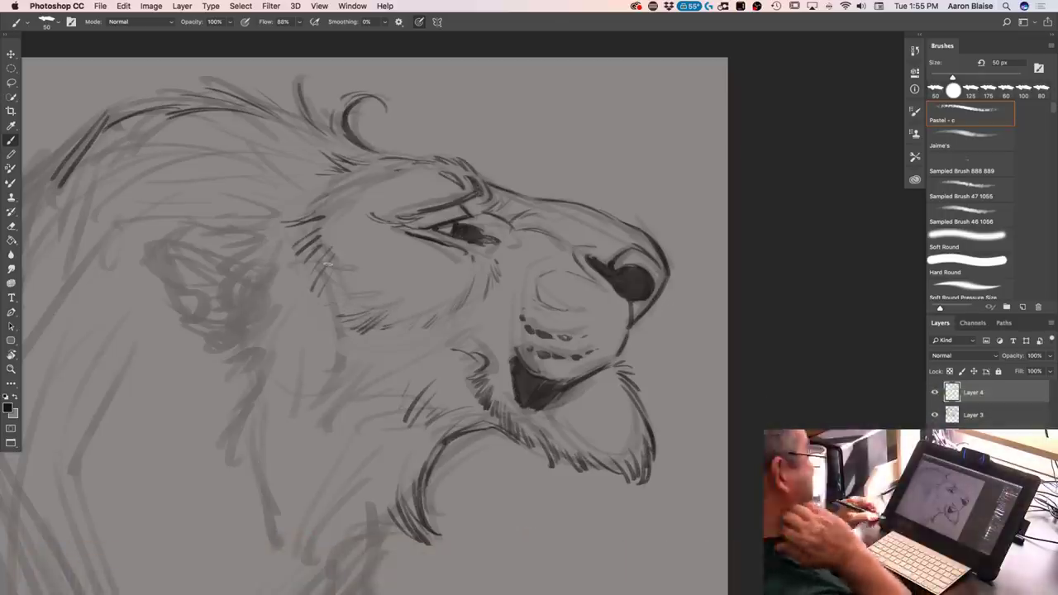
mouse_move(320, 301)
mouse_down()
mouse_move(324, 364)
mouse_move(309, 400)
mouse_up()
mouse_move(351, 355)
mouse_down()
mouse_move(321, 407)
mouse_move(332, 393)
mouse_move(349, 414)
mouse_move(372, 395)
mouse_up()
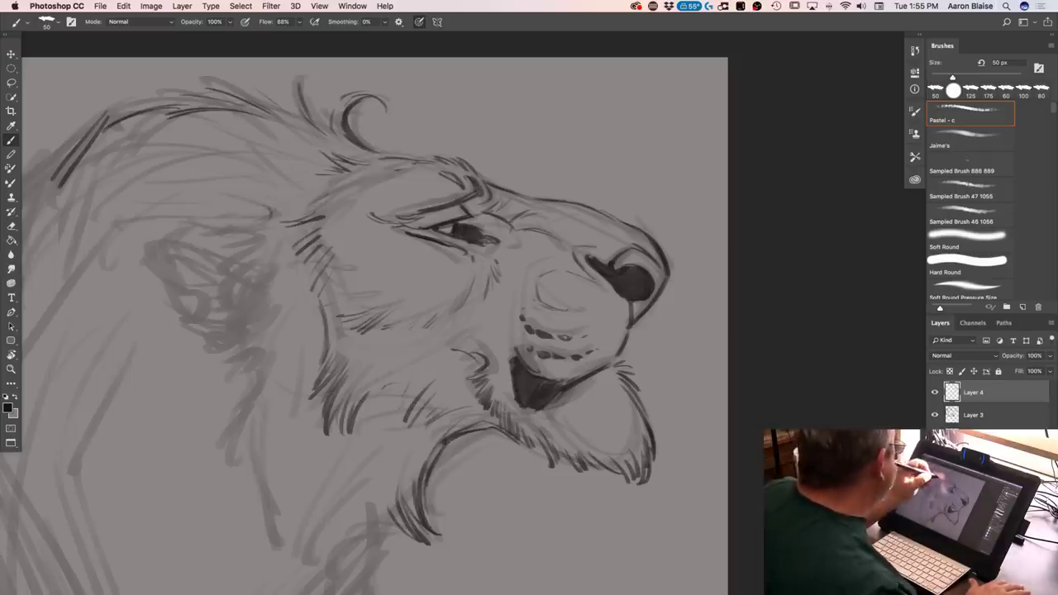
Add curved mane strokes over the top of the head and short, overlapping fur strokes along the front of the ear
drag(252, 134, 286, 177)
mouse_move(157, 141)
mouse_down()
mouse_move(248, 162)
mouse_move(230, 174)
mouse_move(121, 177)
mouse_up()
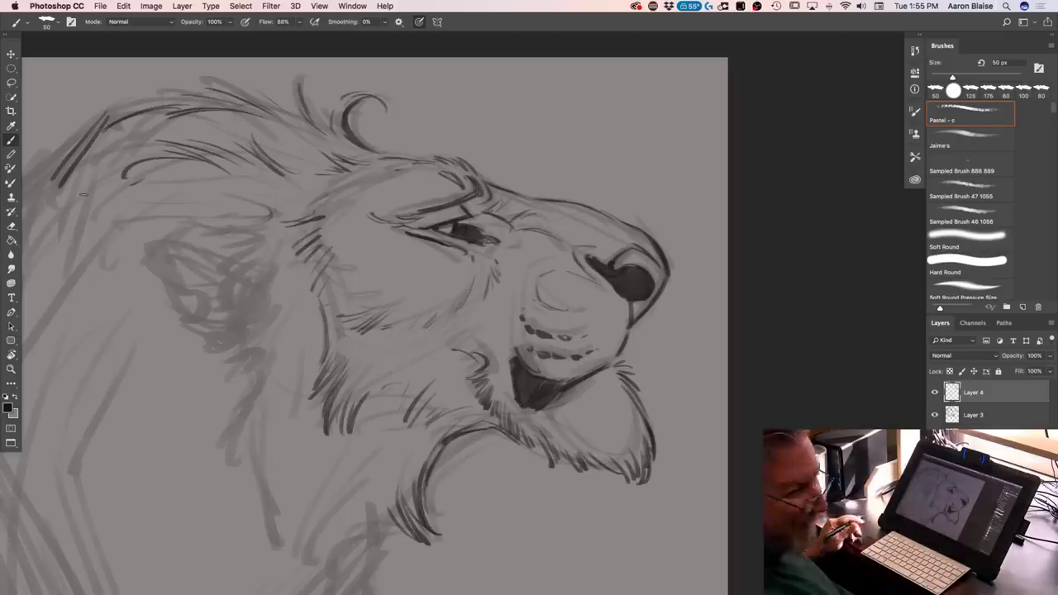
drag(258, 225, 212, 235)
mouse_move(253, 232)
mouse_down()
mouse_move(218, 247)
mouse_move(221, 281)
mouse_up()
mouse_move(252, 266)
mouse_down()
mouse_move(221, 299)
mouse_move(225, 337)
mouse_up()
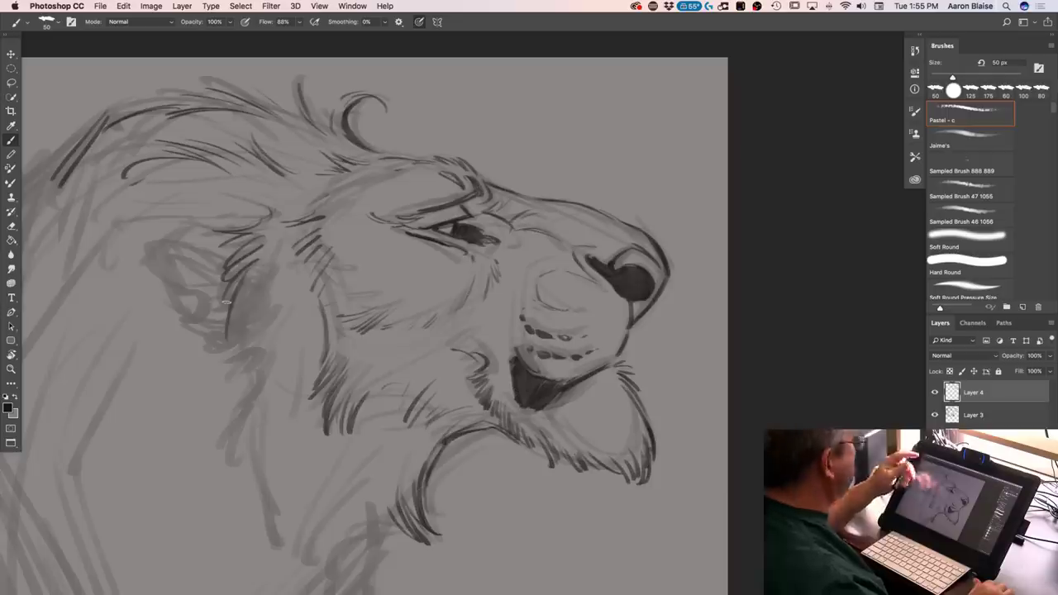
key(super+alt+z)
key(super+alt+z)
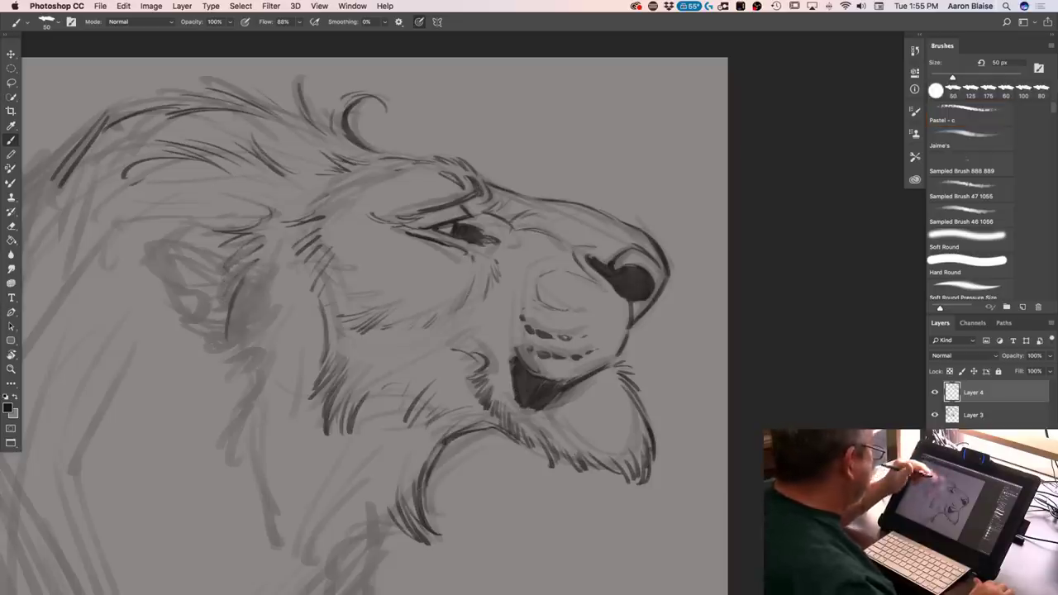
drag(245, 247, 221, 289)
drag(242, 254, 223, 319)
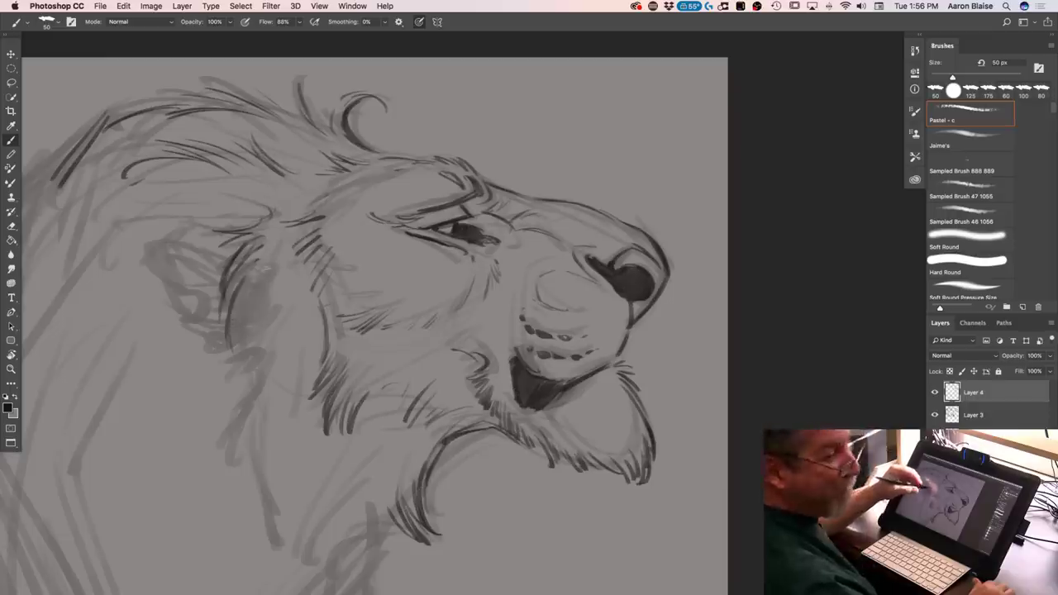
Continue the fur strokes down from the ear into long, pointed tufts behind the cheek
drag(229, 316, 225, 368)
drag(245, 309, 231, 381)
drag(243, 342, 217, 439)
drag(248, 381, 212, 446)
mouse_move(256, 404)
mouse_down()
mouse_move(221, 457)
mouse_move(232, 476)
mouse_up()
mouse_move(262, 433)
mouse_down()
mouse_move(251, 483)
mouse_move(262, 535)
mouse_up()
drag(278, 453, 291, 552)
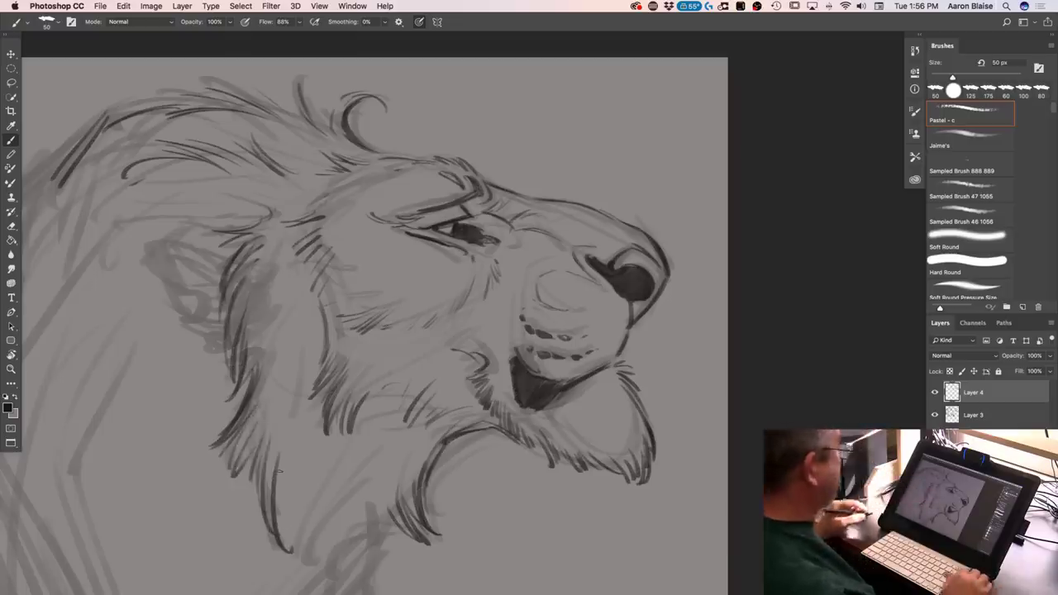
On Layer 3, rough in the front legs and lower chest lines with the pastel brush at 125 px
key(super+minus)
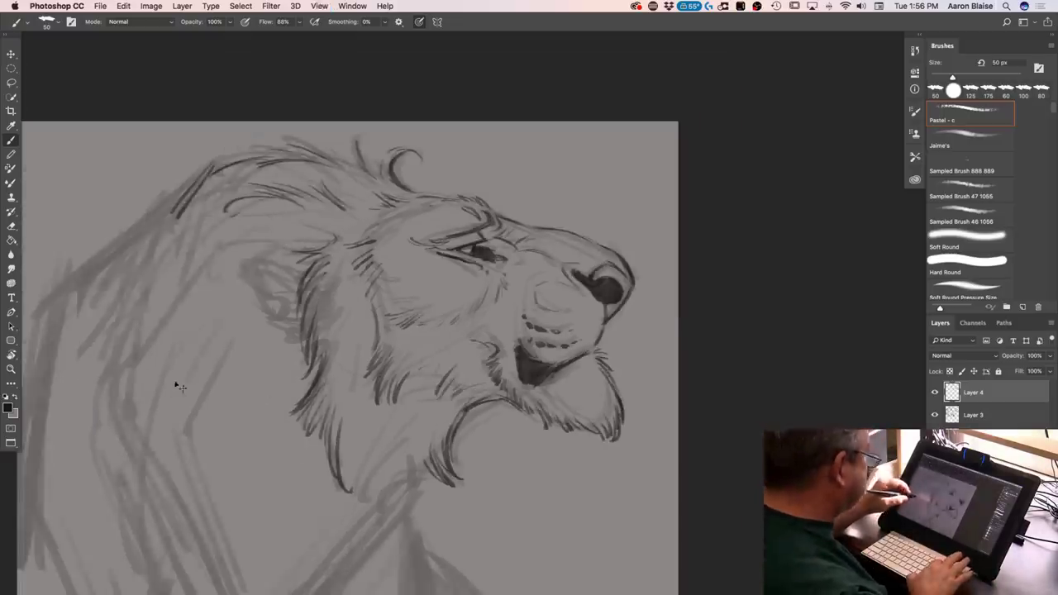
key(super+minus)
key(super+z)
drag(246, 456, 326, 342)
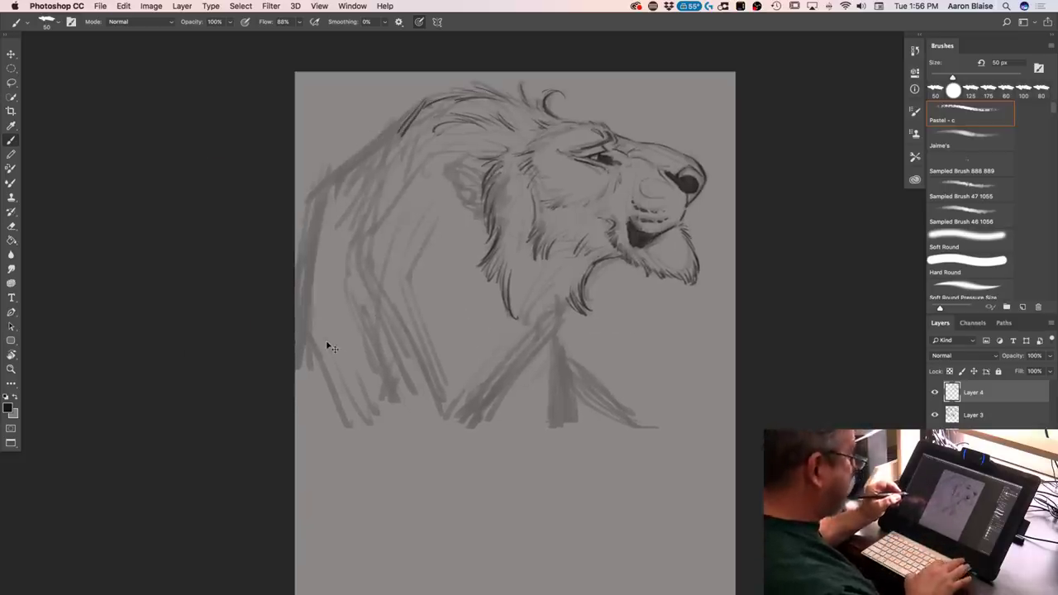
key(super+plus)
key(super+minus)
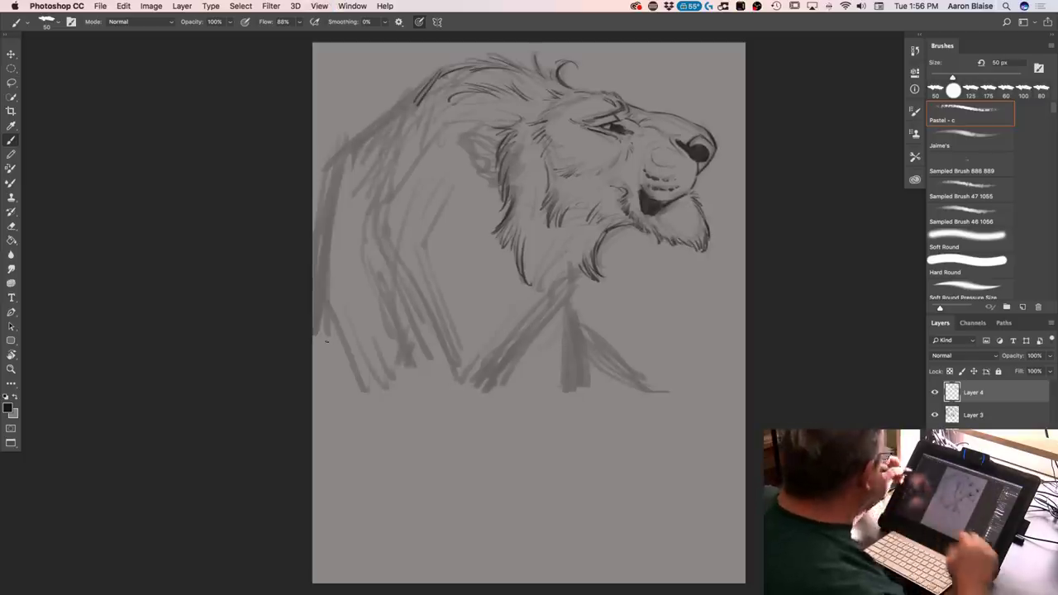
click(972, 415)
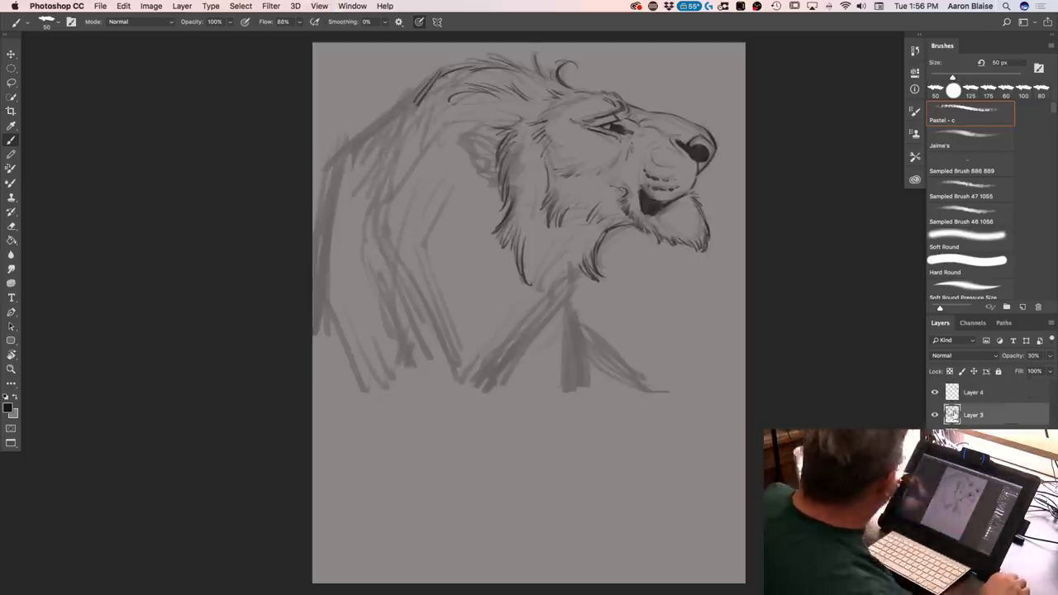
key(bracketright)
key(bracketright)
key(bracketright)
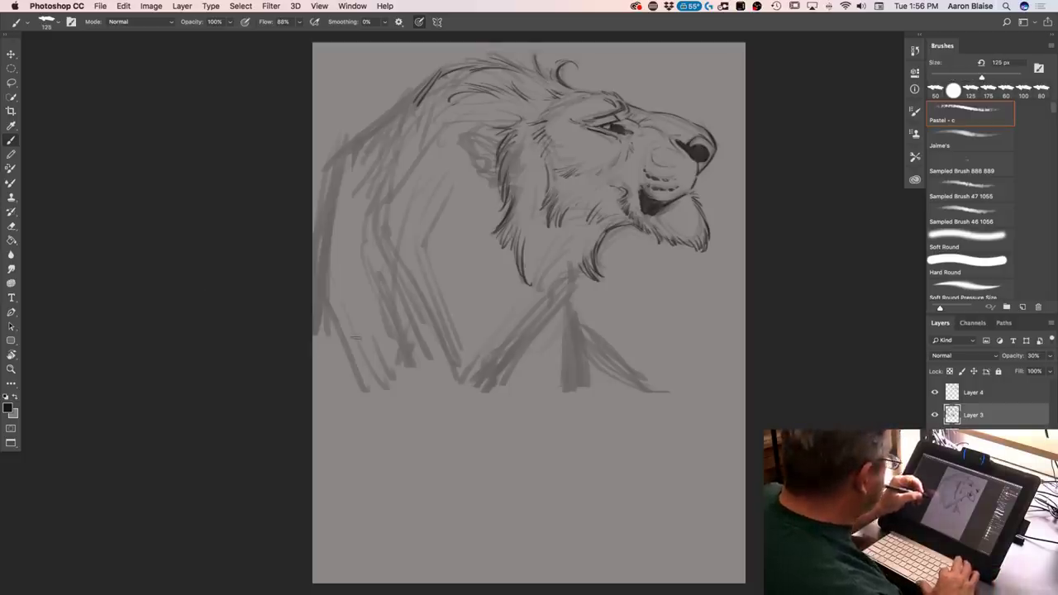
drag(487, 395, 453, 500)
mouse_move(473, 413)
mouse_down()
mouse_move(463, 503)
mouse_move(453, 471)
mouse_up()
mouse_move(570, 392)
mouse_down()
mouse_move(570, 451)
mouse_move(552, 508)
mouse_move(537, 514)
mouse_move(565, 557)
mouse_up()
mouse_move(593, 365)
mouse_down()
mouse_move(638, 434)
mouse_move(686, 475)
mouse_move(701, 467)
mouse_move(620, 416)
mouse_up()
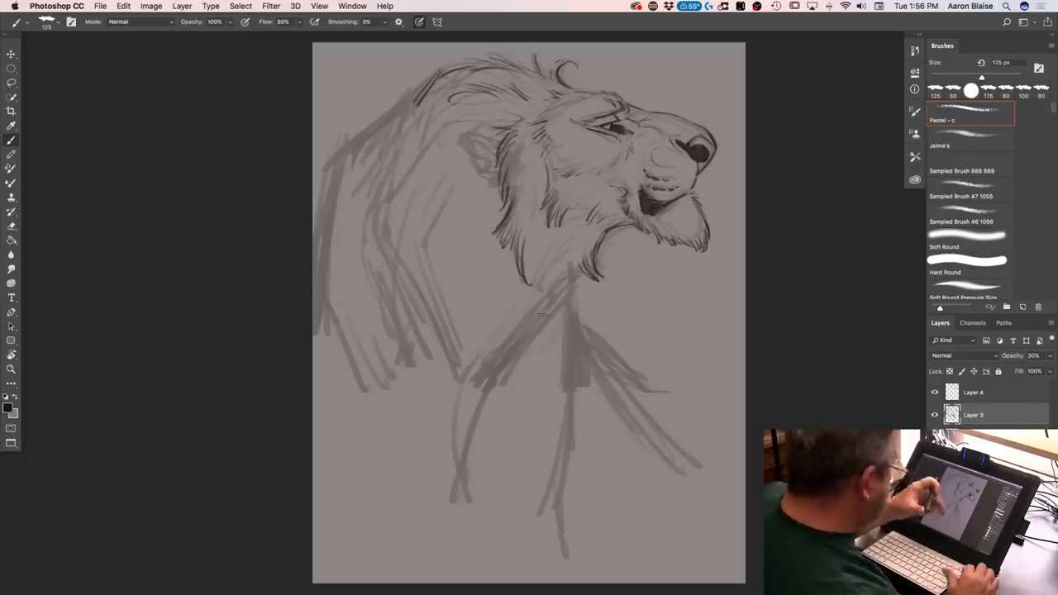
mouse_move(630, 365)
mouse_down()
mouse_move(609, 331)
mouse_move(696, 461)
mouse_up()
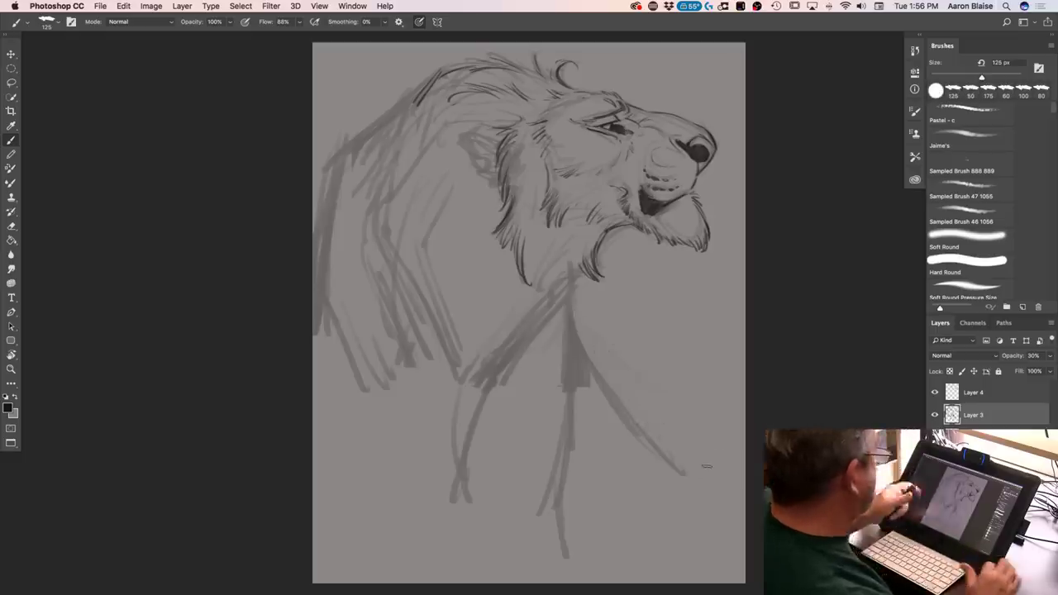
Rough in the back edge of the body and faint lines behind the near foreleg
drag(347, 140, 309, 273)
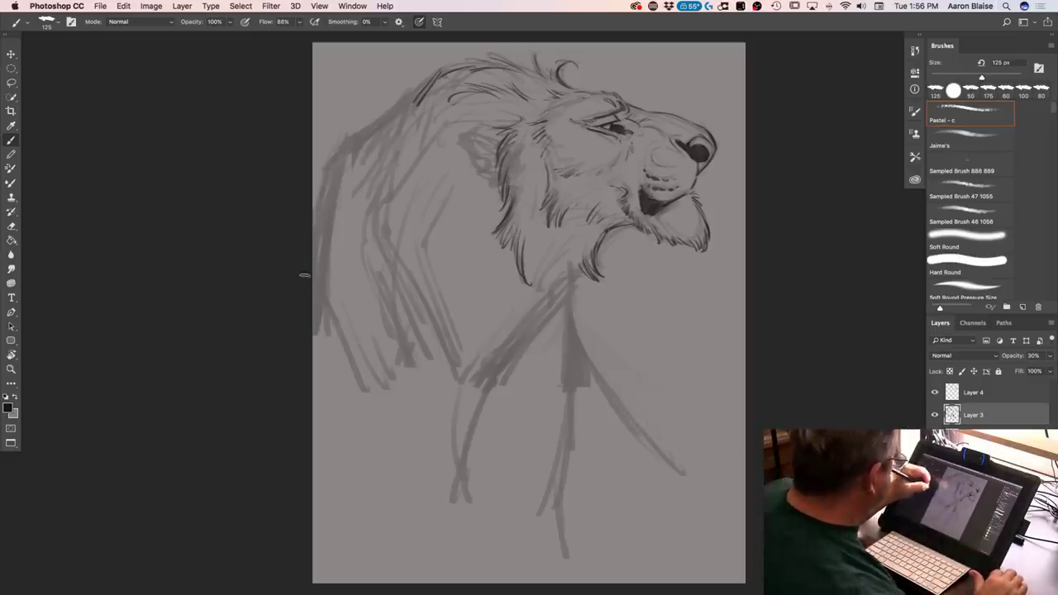
drag(447, 494, 457, 538)
drag(415, 457, 453, 548)
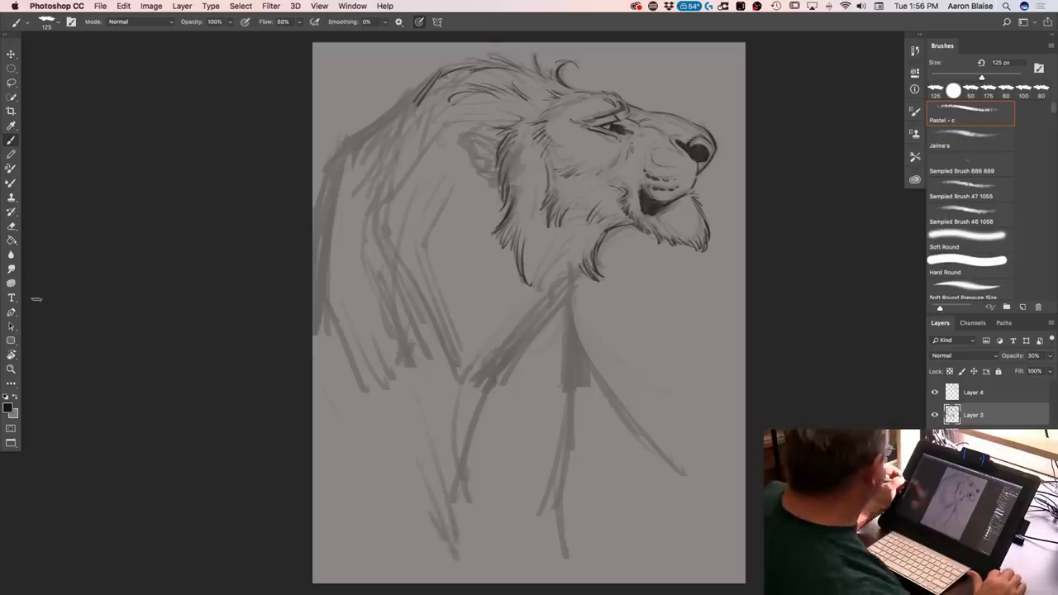
Crop the canvas to cut off the empty area beneath the lion's body
click(11, 112)
drag(527, 584, 527, 539)
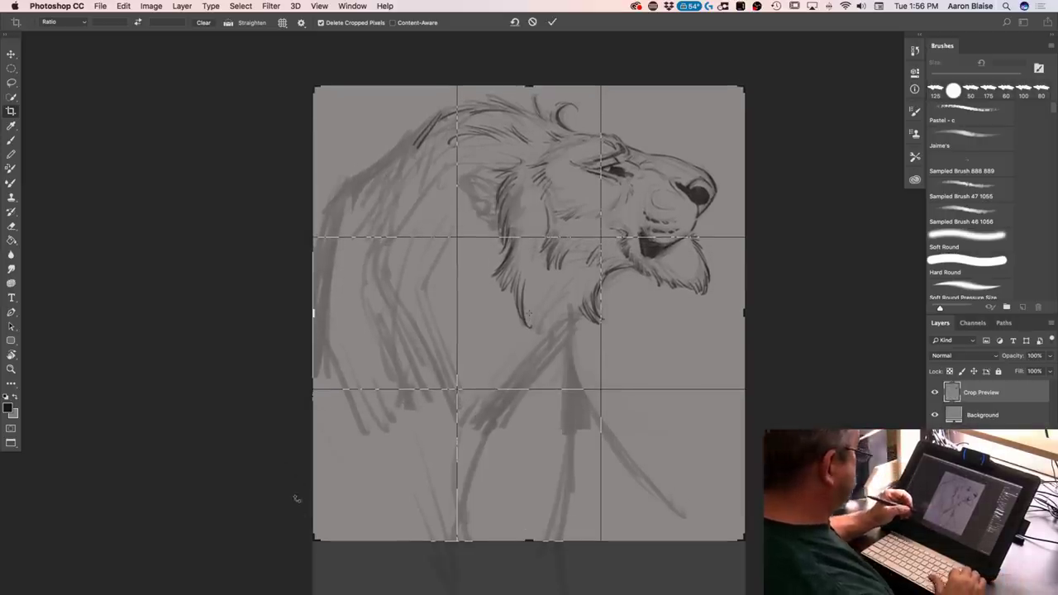
key(Return)
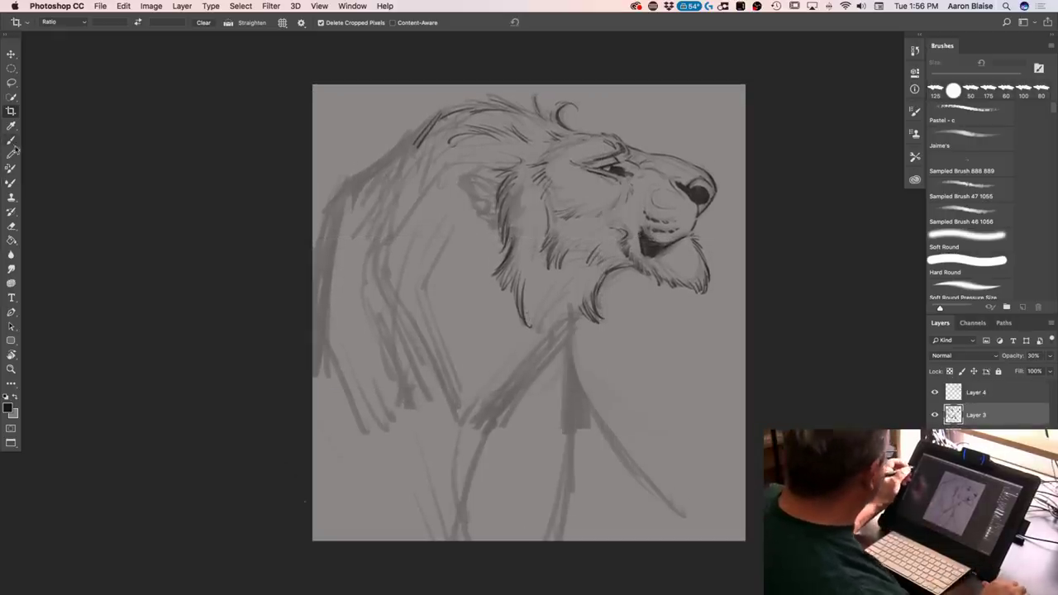
Sketch the forward leg's bend and lower contours with the brush, and add loose lines along the body's rear edge
click(12, 142)
drag(580, 402, 659, 500)
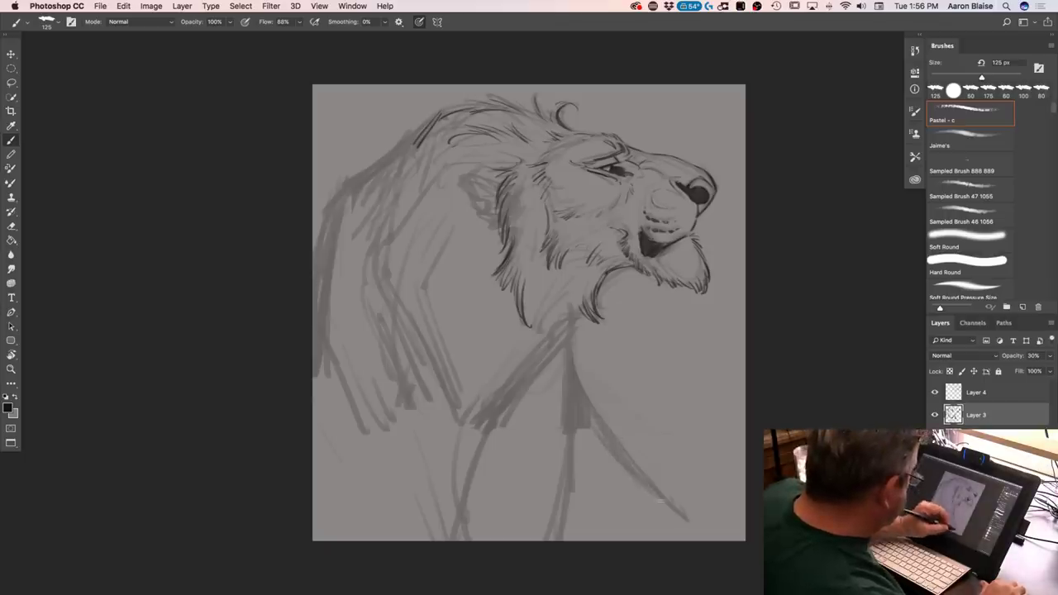
mouse_move(718, 533)
mouse_down()
mouse_move(632, 464)
mouse_move(601, 539)
mouse_up()
drag(617, 483, 610, 529)
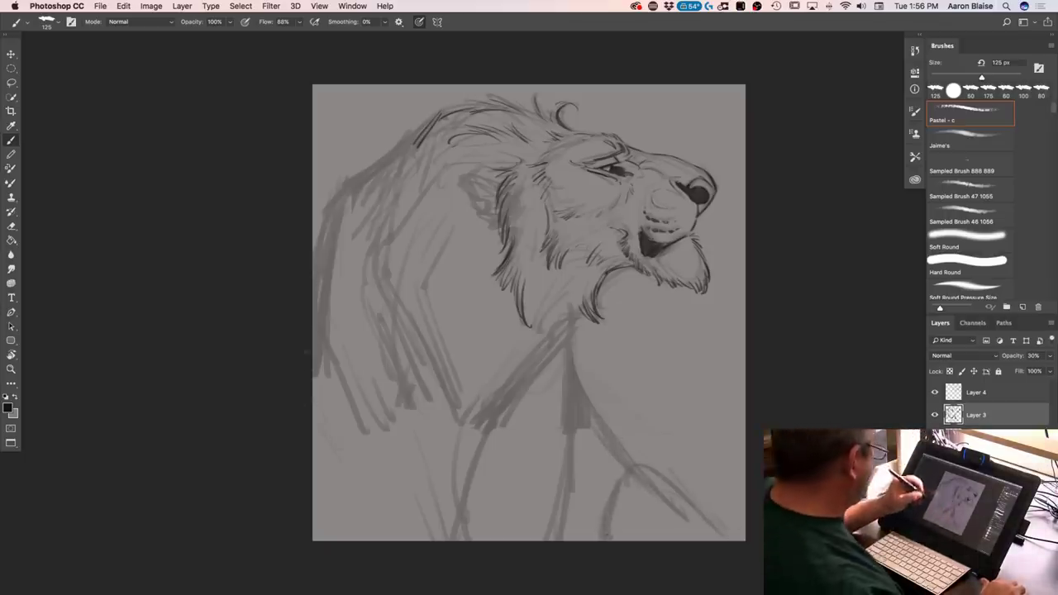
mouse_move(317, 213)
mouse_down()
mouse_move(305, 315)
mouse_move(322, 248)
mouse_up()
drag(326, 455, 344, 496)
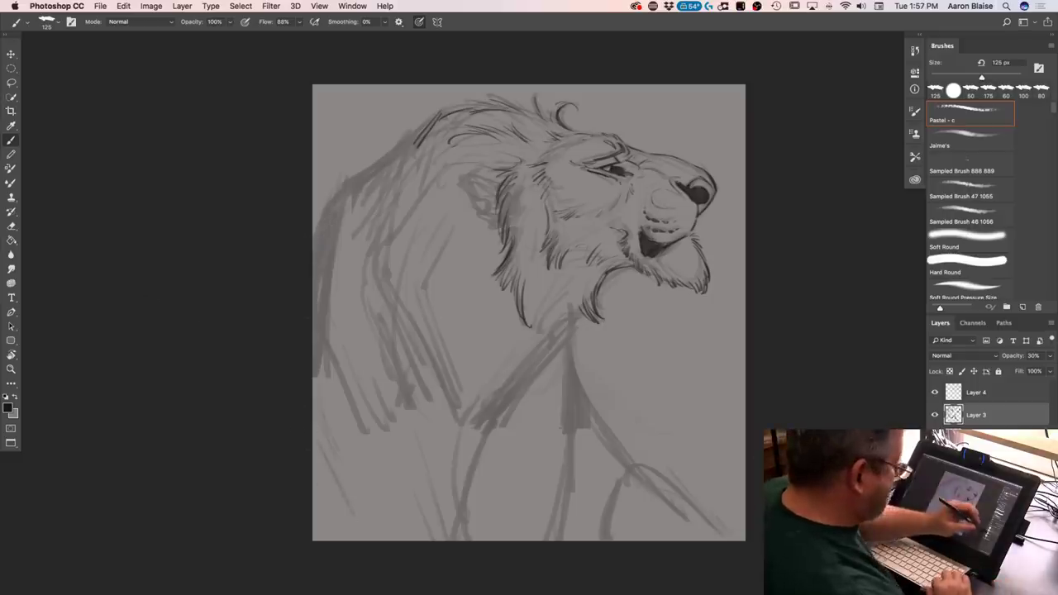
Select Layer 3 and Layer 4 together and shift the whole lion drawing slightly left on the canvas
click(976, 391)
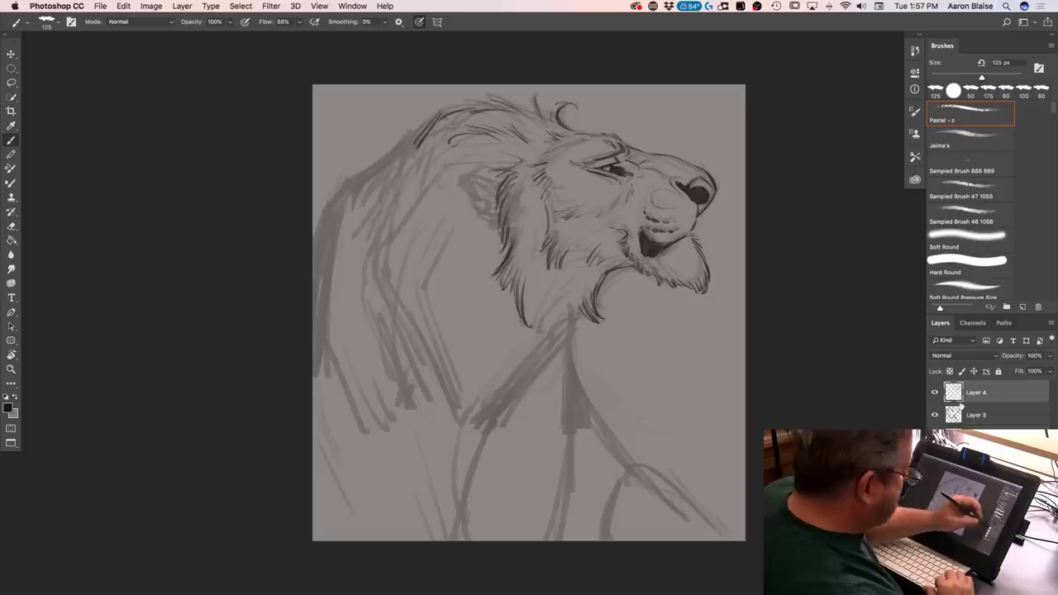
click(11, 52)
drag(329, 416, 311, 407)
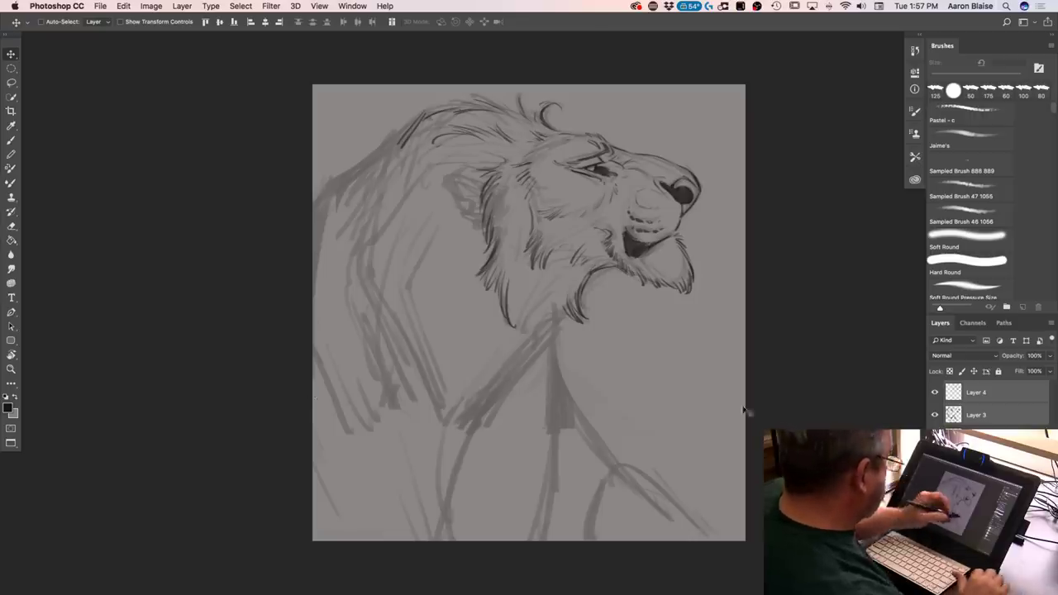
click(11, 141)
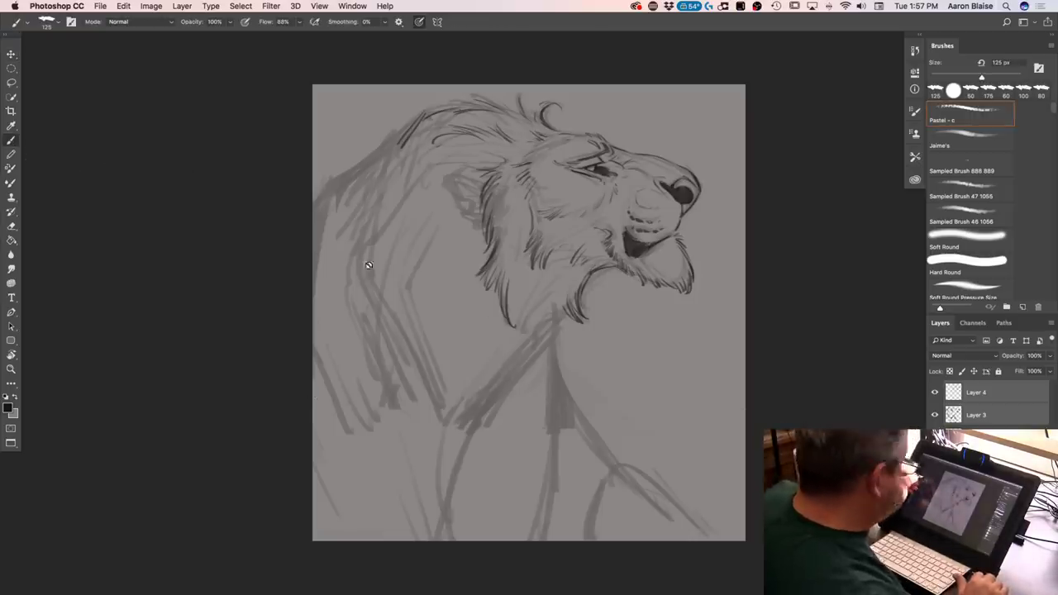
On Layer 3, rough in a looped, curving shape in front of the chest and reinforce the forward leg's contours
click(985, 422)
mouse_move(680, 399)
mouse_down()
mouse_move(741, 398)
mouse_move(683, 389)
mouse_move(653, 417)
mouse_move(683, 401)
mouse_move(668, 407)
mouse_move(692, 368)
mouse_up()
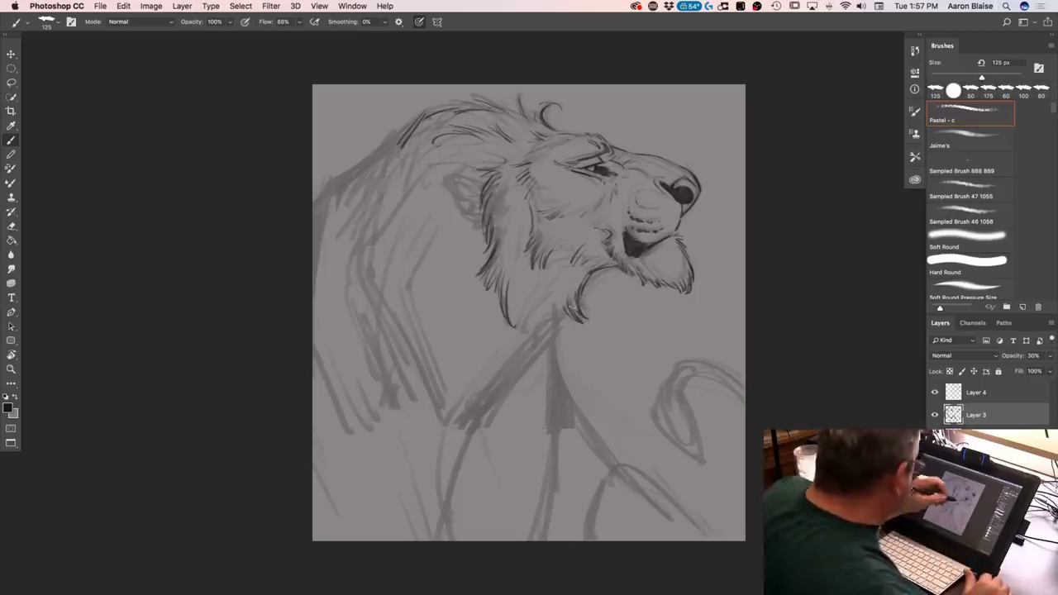
drag(583, 436, 647, 522)
mouse_move(577, 428)
mouse_down()
mouse_move(608, 486)
mouse_move(714, 541)
mouse_up()
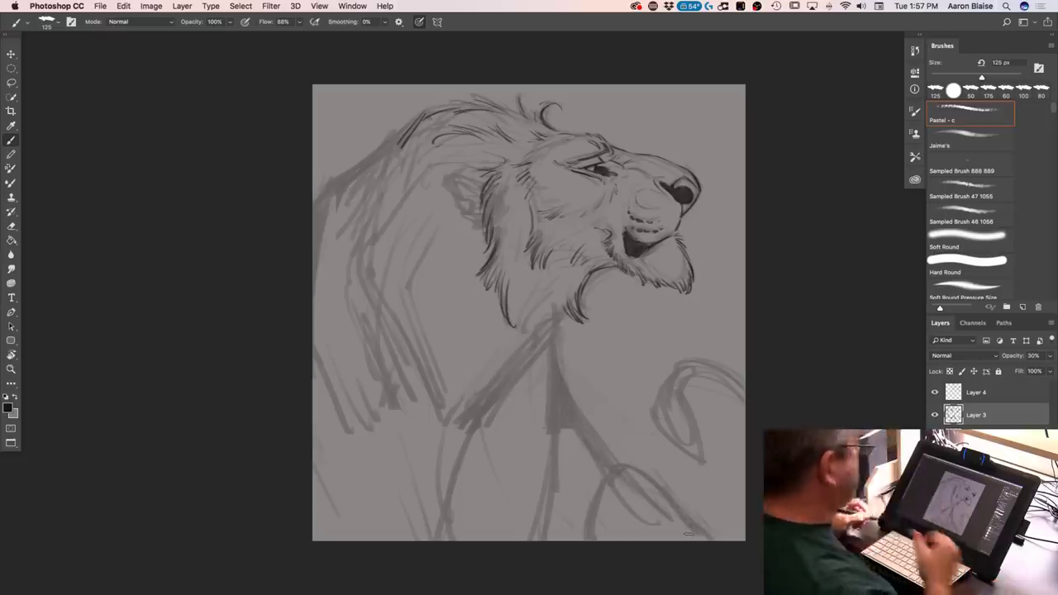
On Layer 4, add pointed fur tufts at the base of the throat with the brush at 50 px
key(super+0)
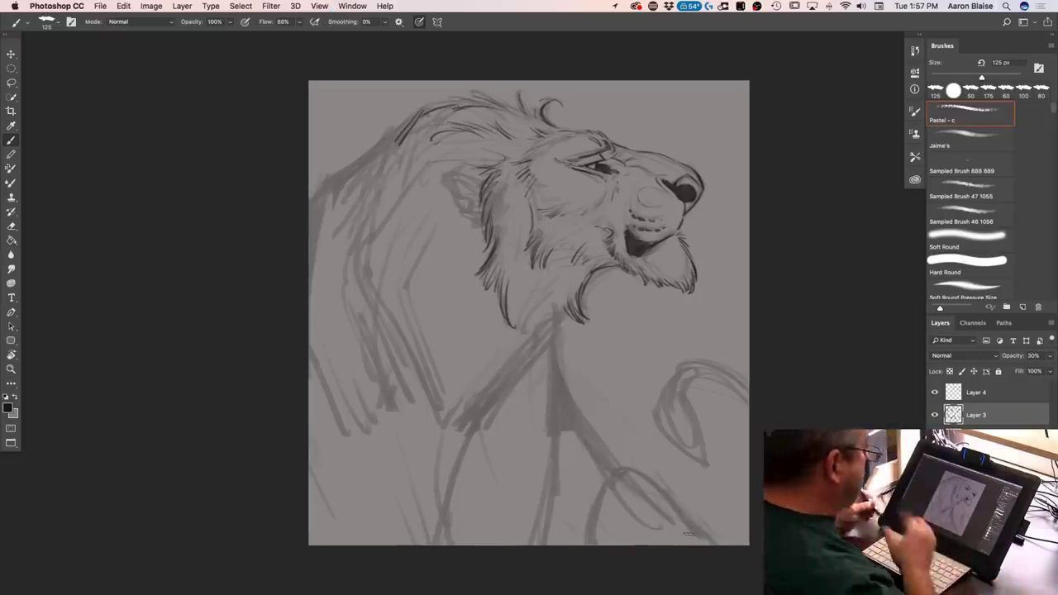
key(super+equal)
key(super+equal)
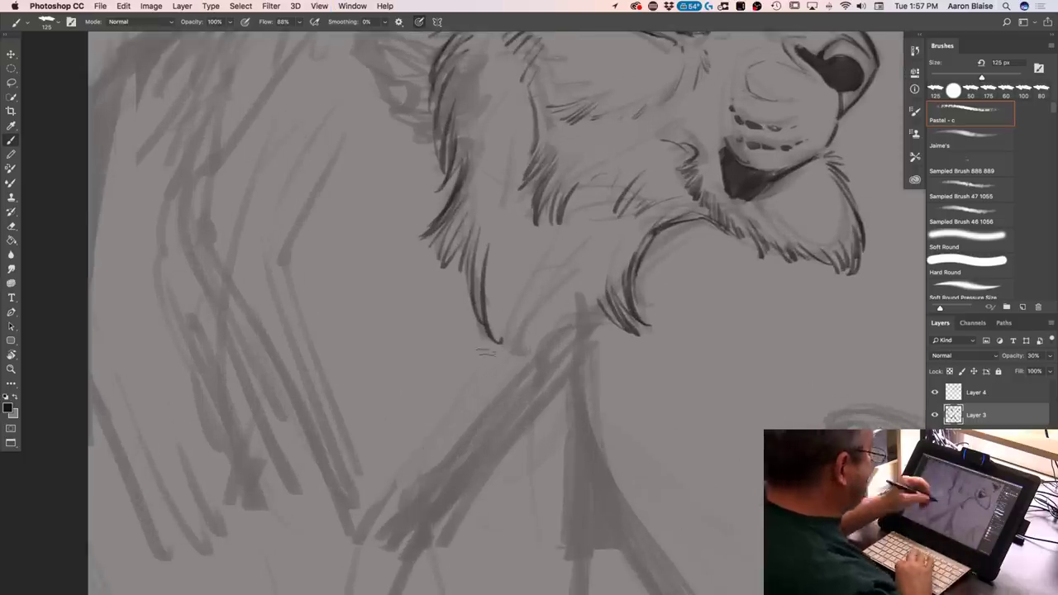
click(955, 400)
key(bracketleft)
key(bracketleft)
key(bracketleft)
key(bracketleft)
key(bracketleft)
mouse_move(580, 295)
mouse_down()
mouse_move(622, 352)
mouse_move(543, 351)
mouse_up()
key(super+0)
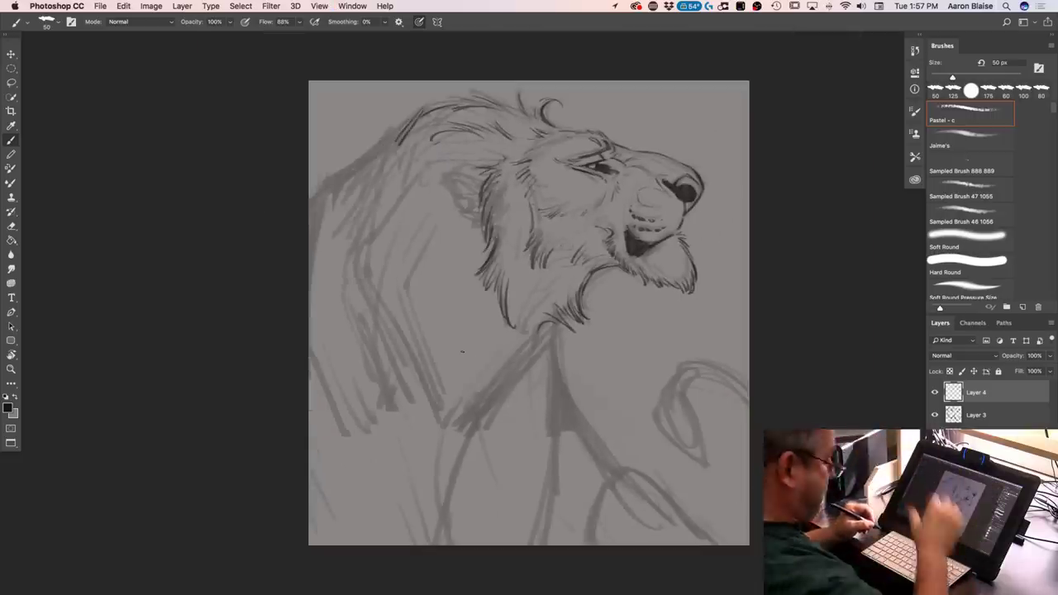
Shade the top of the lion's nose with light brush strokes
key(super+plus)
key(super+minus)
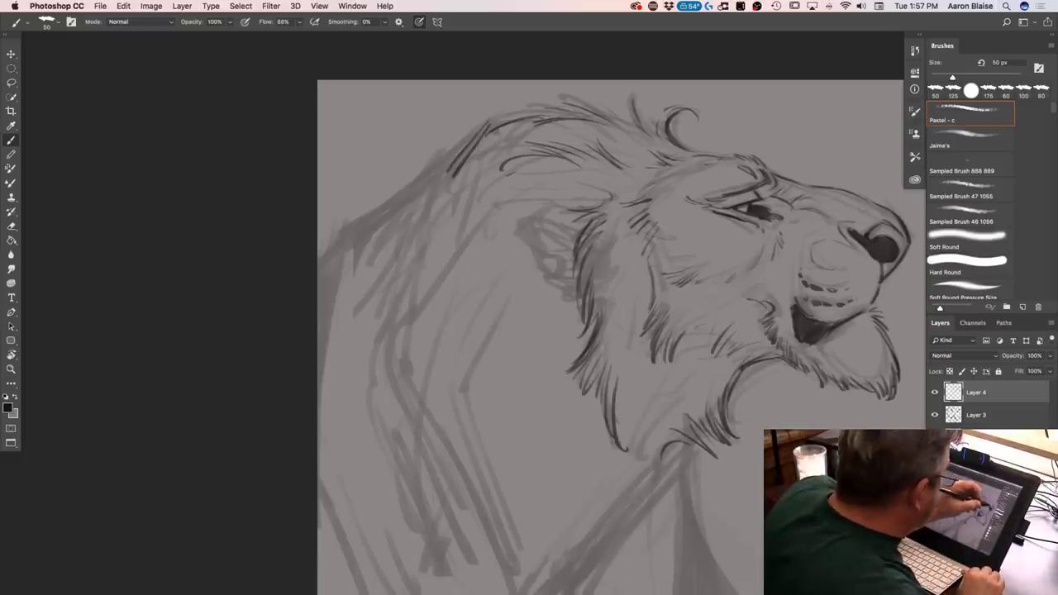
mouse_move(903, 241)
mouse_down()
mouse_move(882, 273)
mouse_move(899, 236)
mouse_move(871, 231)
mouse_up()
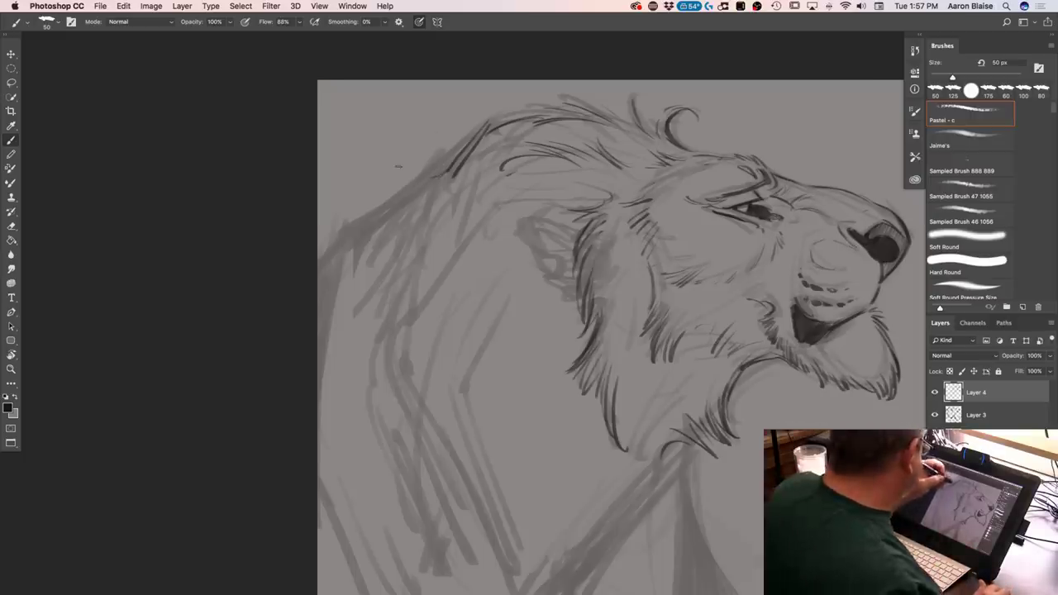
Draw the back of the mane with stray tufts and long, overlapping fur strokes running down the neck and shoulder
mouse_move(394, 154)
mouse_down()
mouse_move(356, 200)
mouse_move(339, 239)
mouse_move(368, 222)
mouse_move(337, 260)
mouse_move(315, 310)
mouse_up()
drag(411, 214, 370, 283)
drag(408, 232, 372, 308)
drag(408, 259, 382, 345)
drag(423, 243, 375, 362)
mouse_move(410, 321)
mouse_down()
mouse_move(372, 368)
mouse_move(413, 421)
mouse_up()
mouse_move(396, 382)
mouse_down()
mouse_move(411, 423)
mouse_move(438, 480)
mouse_up()
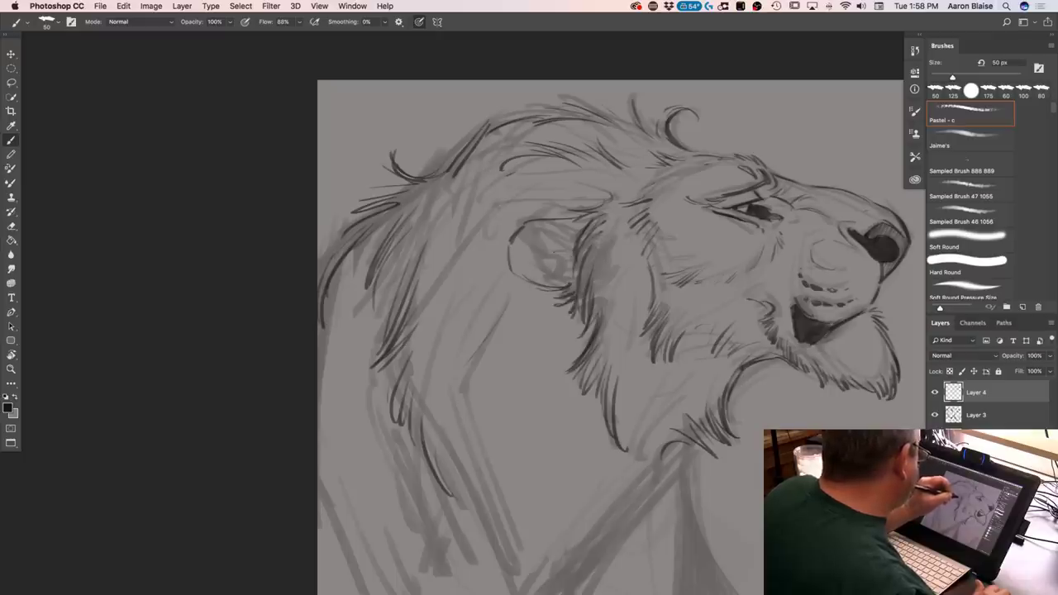
Draw the ear's inner contour in dark strokes and clean up its lower notch, erasing the excess and reinforcing the fold beneath
drag(519, 261, 545, 251)
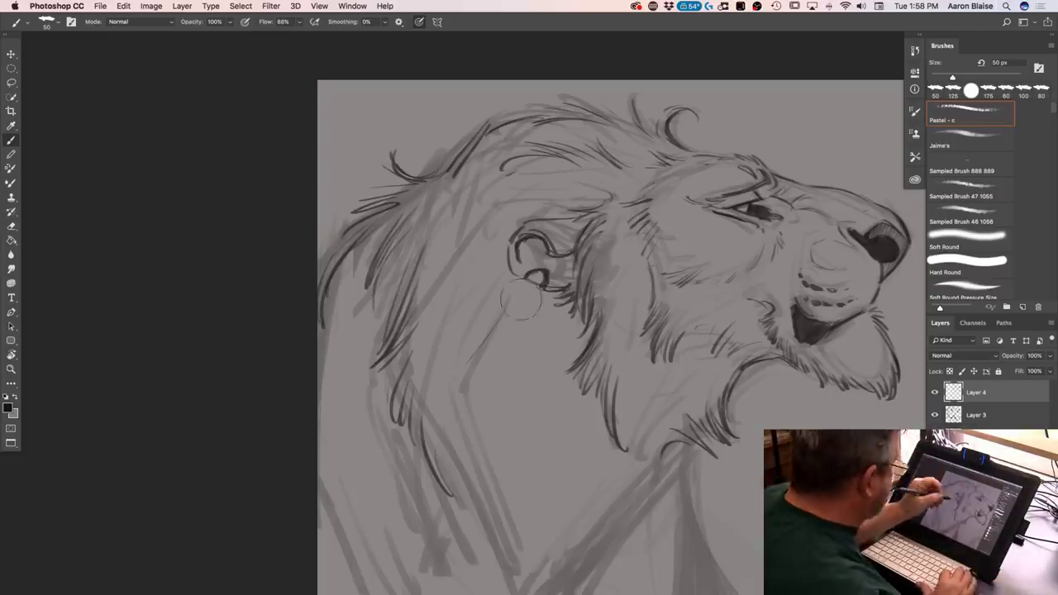
key([)
key([)
key([)
key([)
key([)
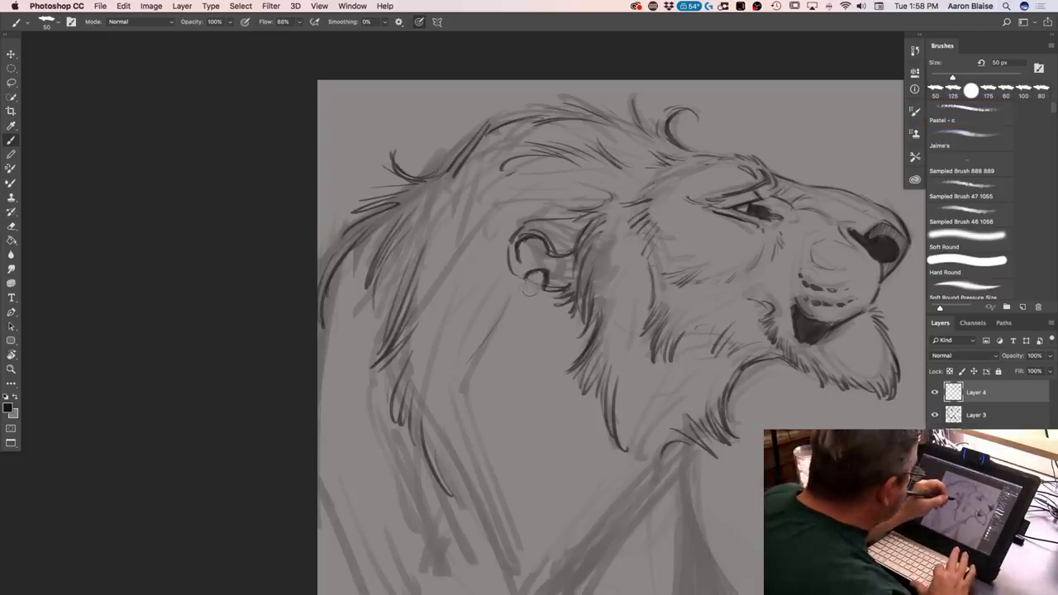
click(534, 282)
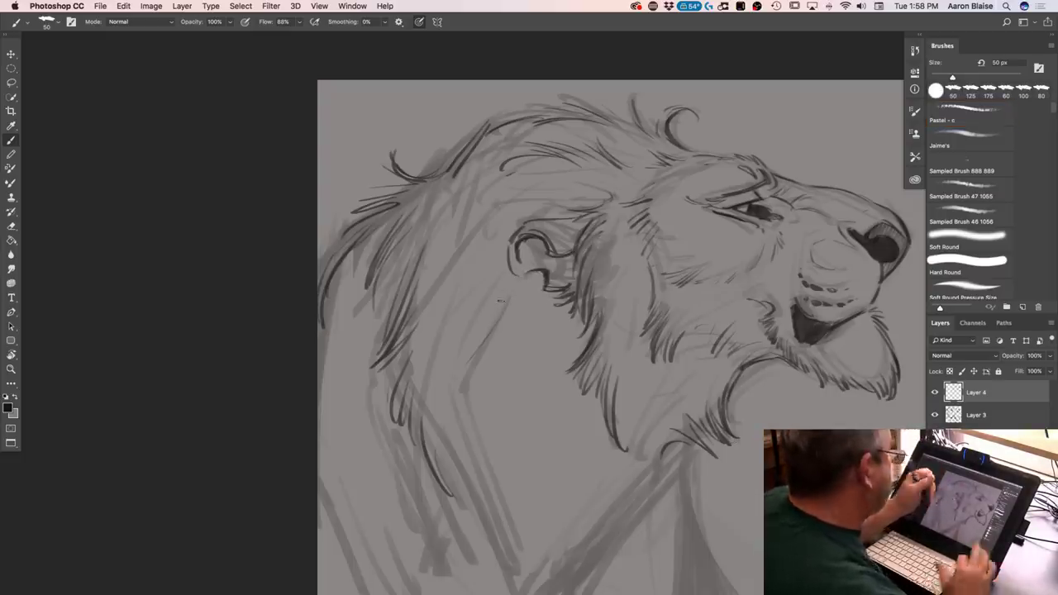
click(539, 275)
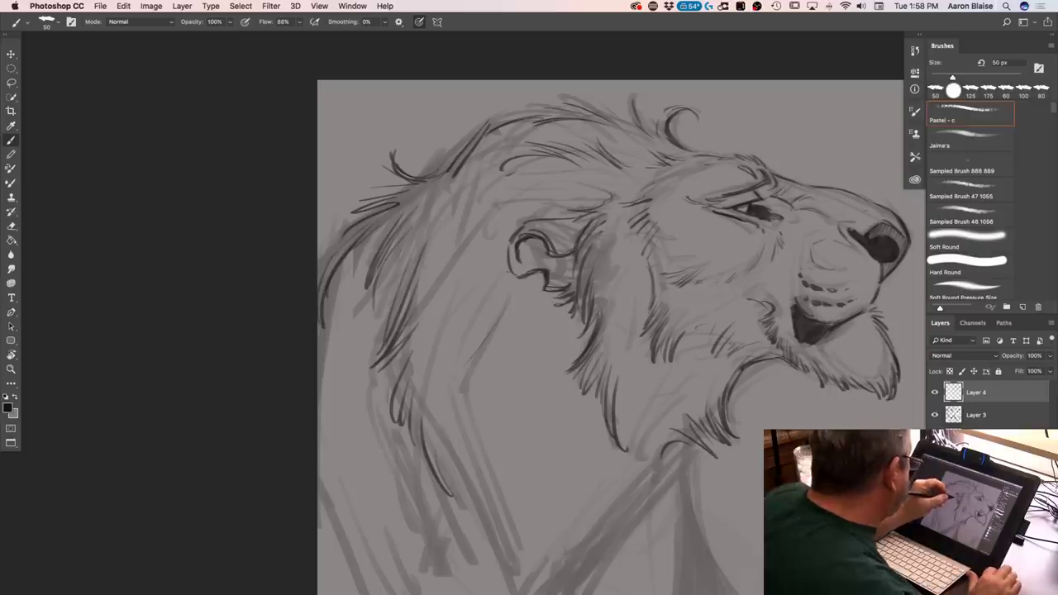
drag(539, 287, 562, 301)
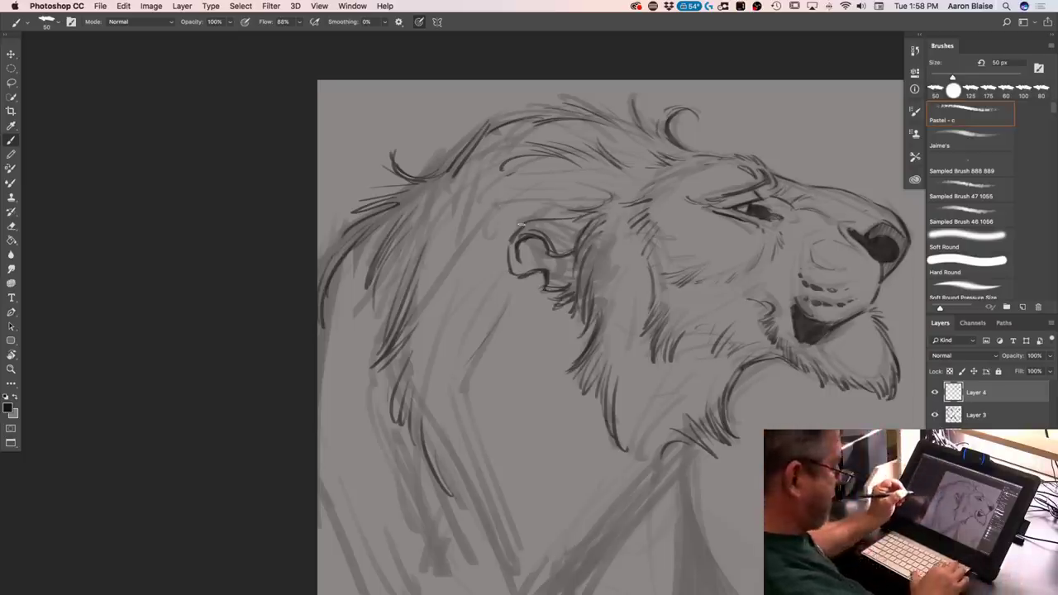
Draw the front edge of the chest mane and its hanging fur tufts with the brush at 45 px
key(super+minus)
key(super+minus)
key(super+plus)
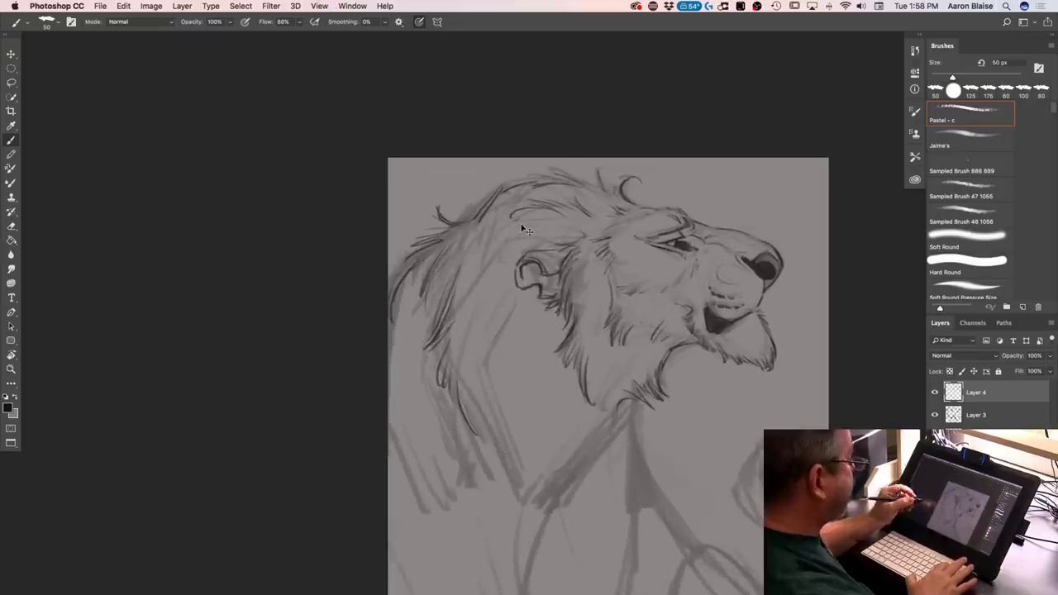
key(super+plus)
drag(226, 355, 193, 170)
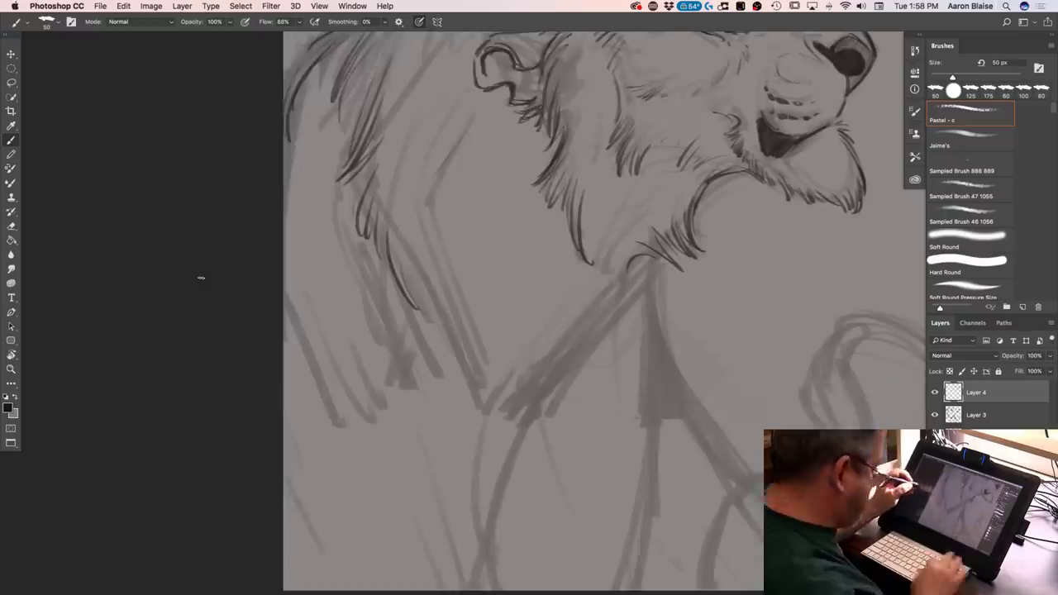
key(super+plus)
drag(685, 239, 651, 283)
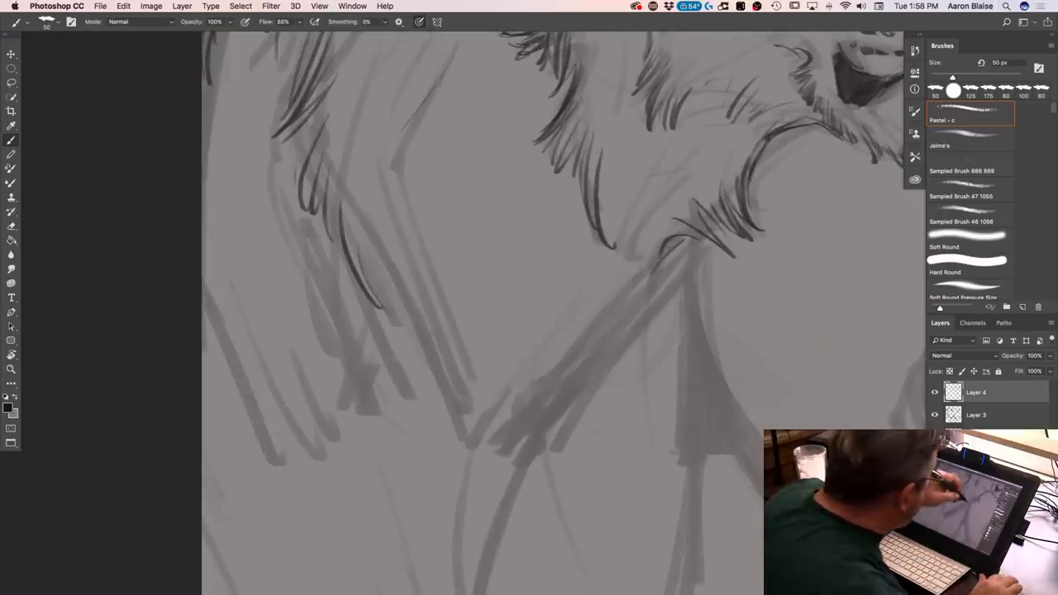
key(super+0)
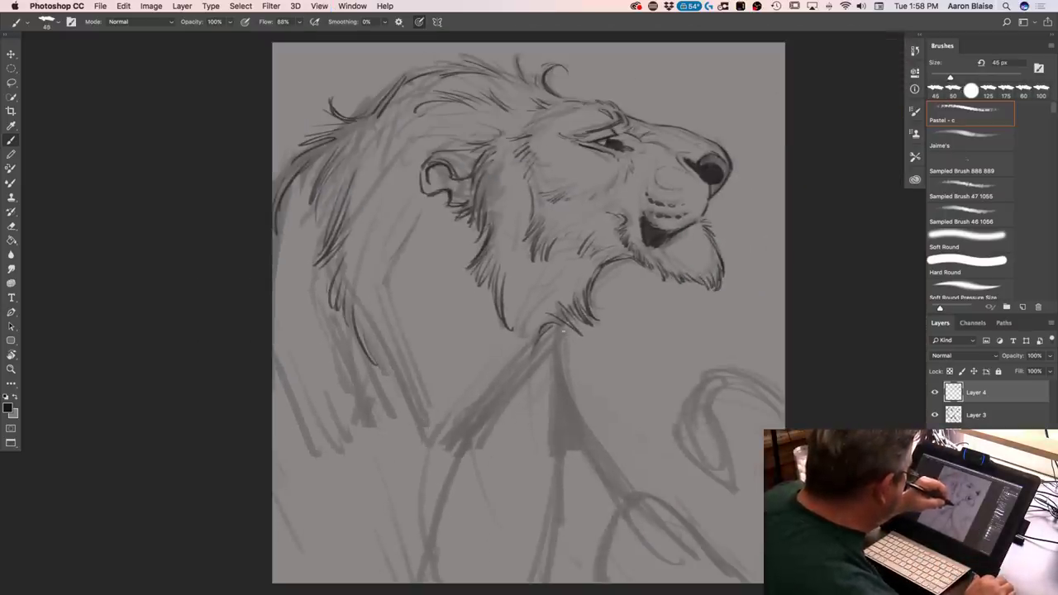
drag(560, 352, 551, 355)
mouse_move(485, 419)
mouse_down()
mouse_move(470, 470)
mouse_move(493, 496)
mouse_up()
drag(455, 457, 452, 506)
drag(447, 464, 428, 544)
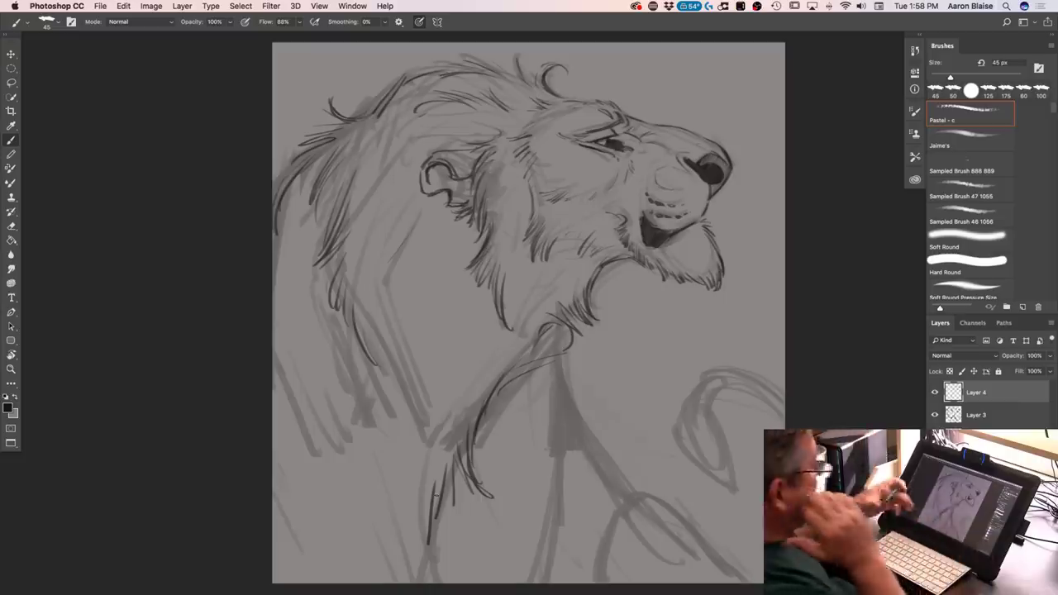
Erase the loose contour across the upper chest mane and redraw it as pointed tufts below the throat
drag(524, 373, 496, 395)
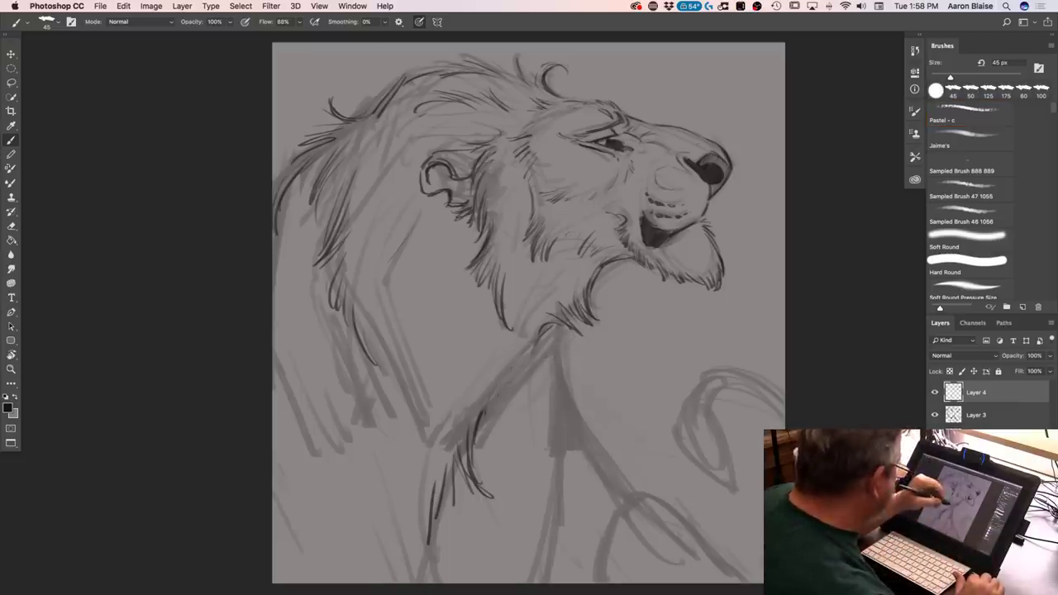
drag(527, 354, 525, 390)
drag(544, 325, 523, 403)
mouse_move(521, 358)
mouse_down()
mouse_move(519, 408)
mouse_move(477, 432)
mouse_up()
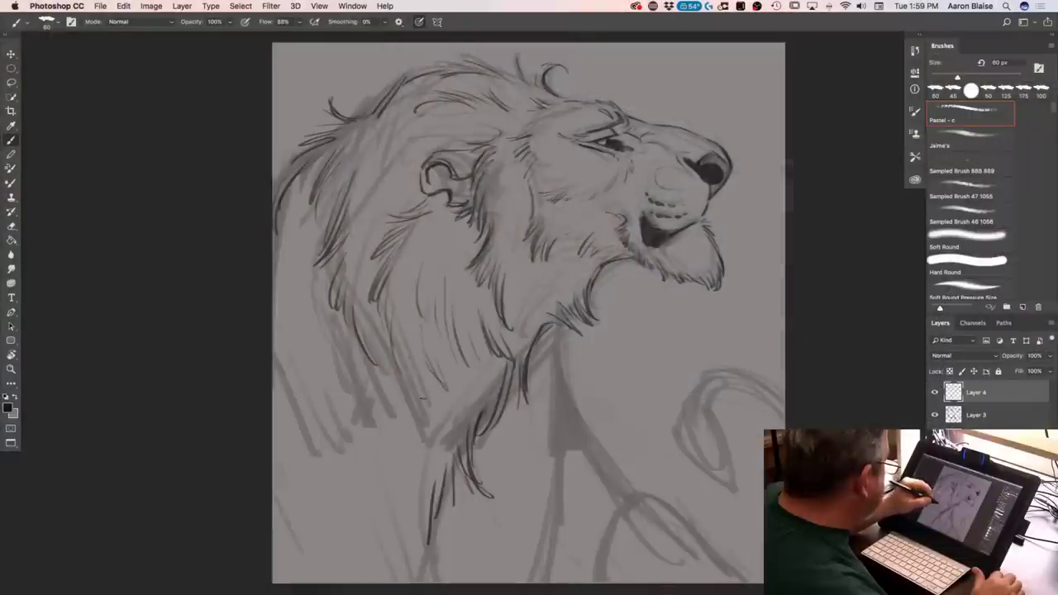
Draw the mane's lower edge over the shoulder and back in long, tapering fur strokes with the brush at 60 px
mouse_move(417, 368)
mouse_down()
mouse_move(413, 413)
mouse_move(426, 447)
mouse_up()
drag(409, 405, 421, 459)
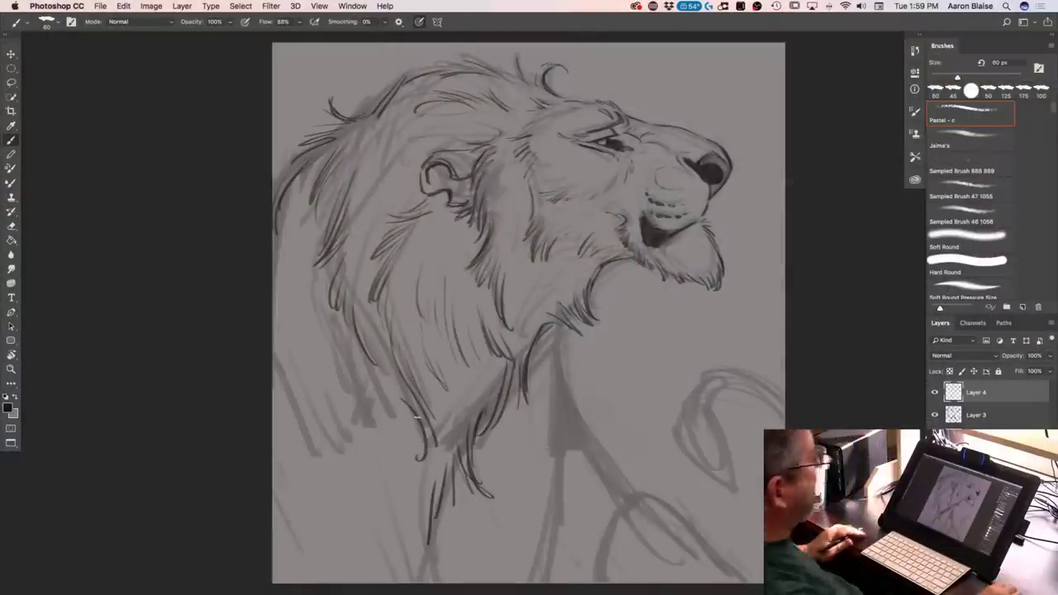
drag(276, 339, 285, 410)
mouse_move(282, 364)
mouse_down()
mouse_move(291, 415)
mouse_move(329, 456)
mouse_up()
drag(327, 413, 376, 512)
drag(337, 445, 391, 531)
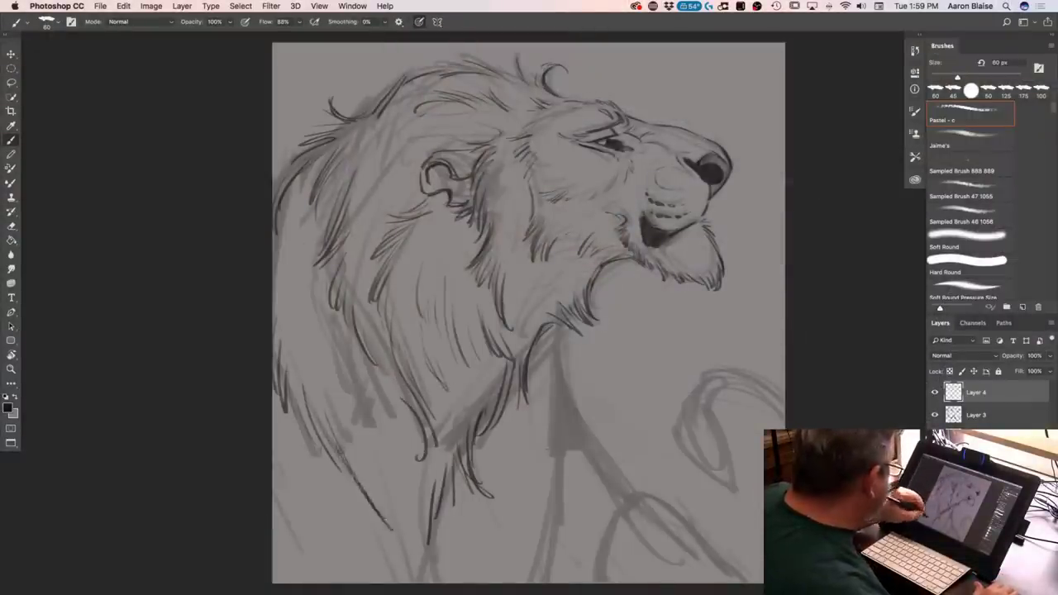
drag(333, 479, 374, 528)
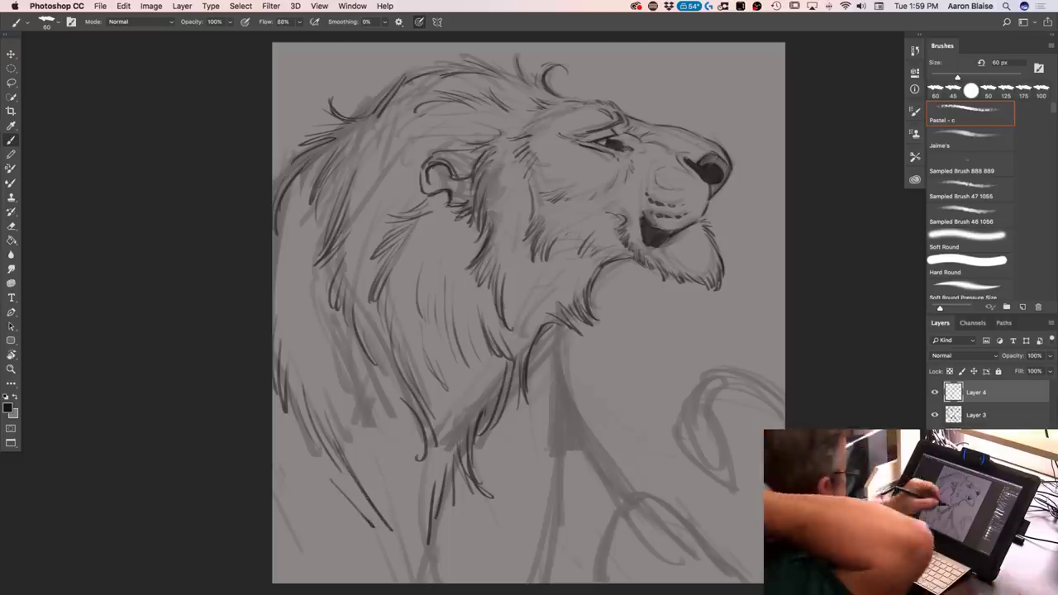
Outline the chest below the throat, its lower fur tufts and the upper edge of the forward leg
drag(553, 329, 554, 483)
drag(552, 402, 568, 545)
mouse_move(558, 497)
mouse_down()
mouse_move(562, 543)
mouse_move(541, 582)
mouse_up()
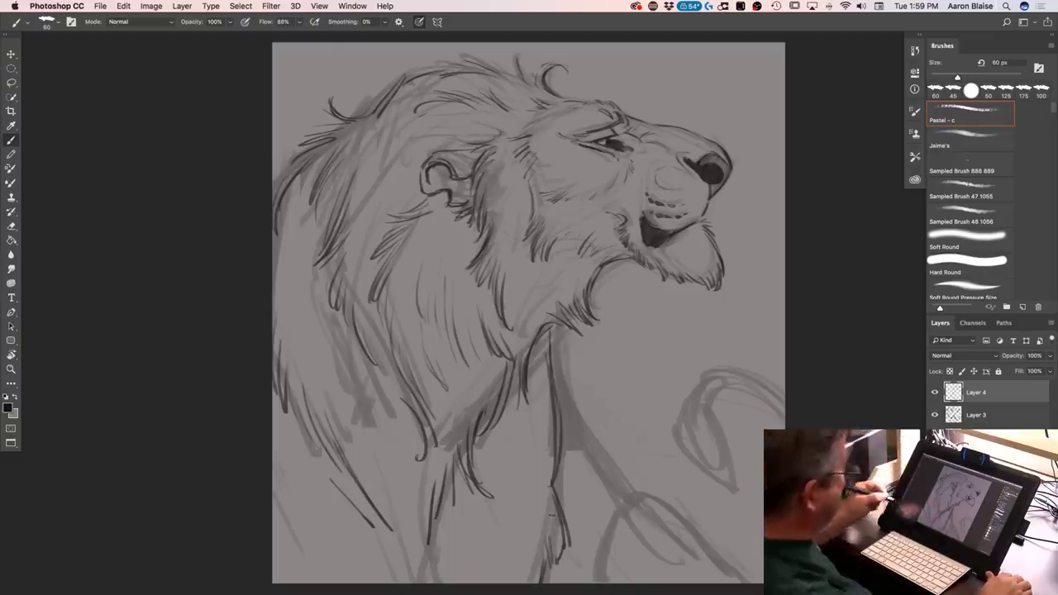
mouse_move(565, 418)
mouse_down()
mouse_move(600, 478)
mouse_move(626, 499)
mouse_up()
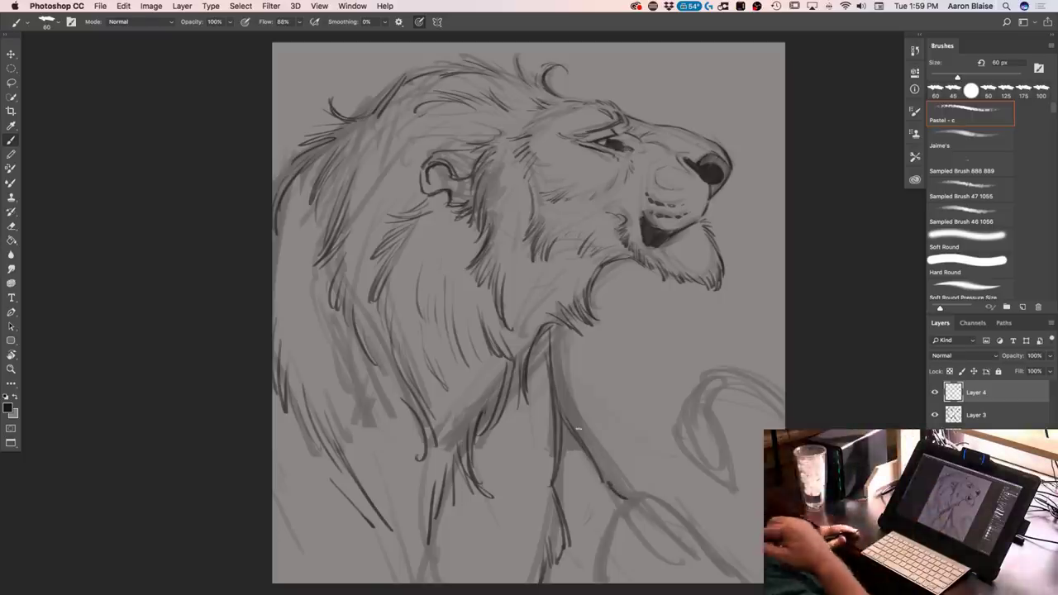
drag(549, 332, 552, 422)
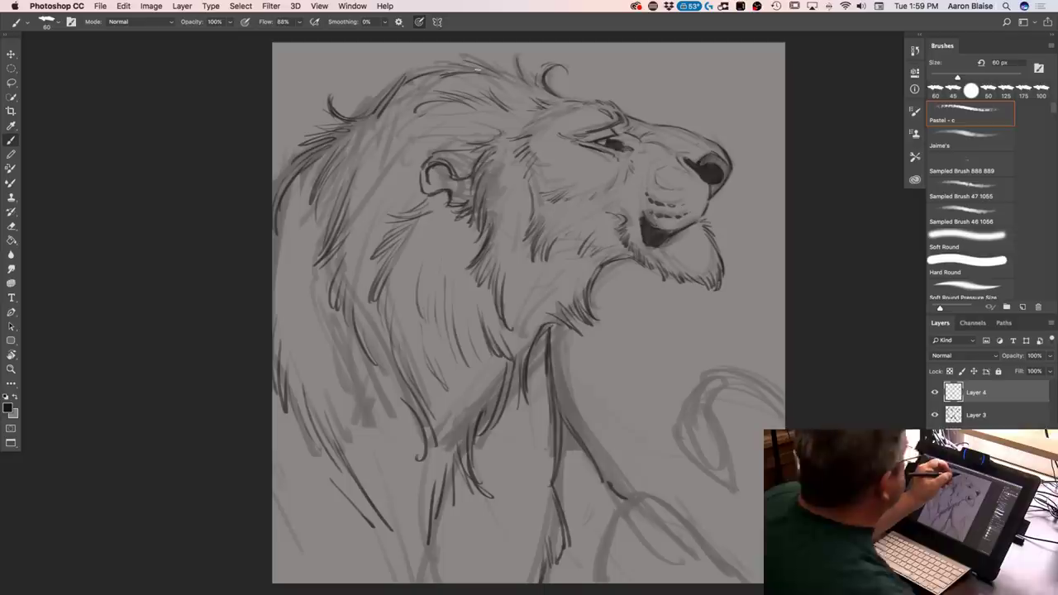
Darken the stray tuft on top of the head and shade the front of the nose
drag(522, 81, 512, 54)
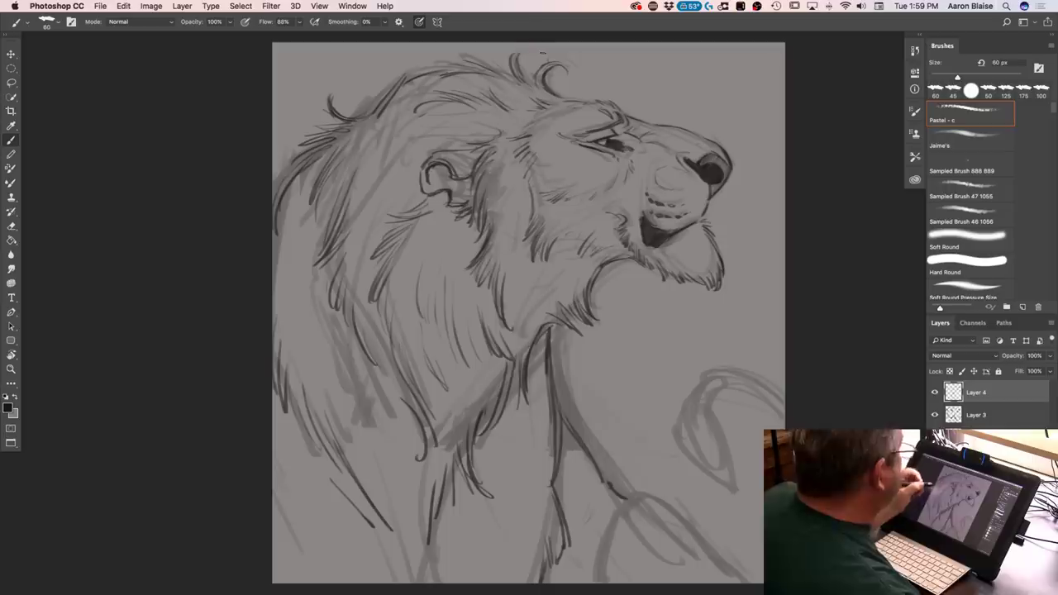
key(super+equal)
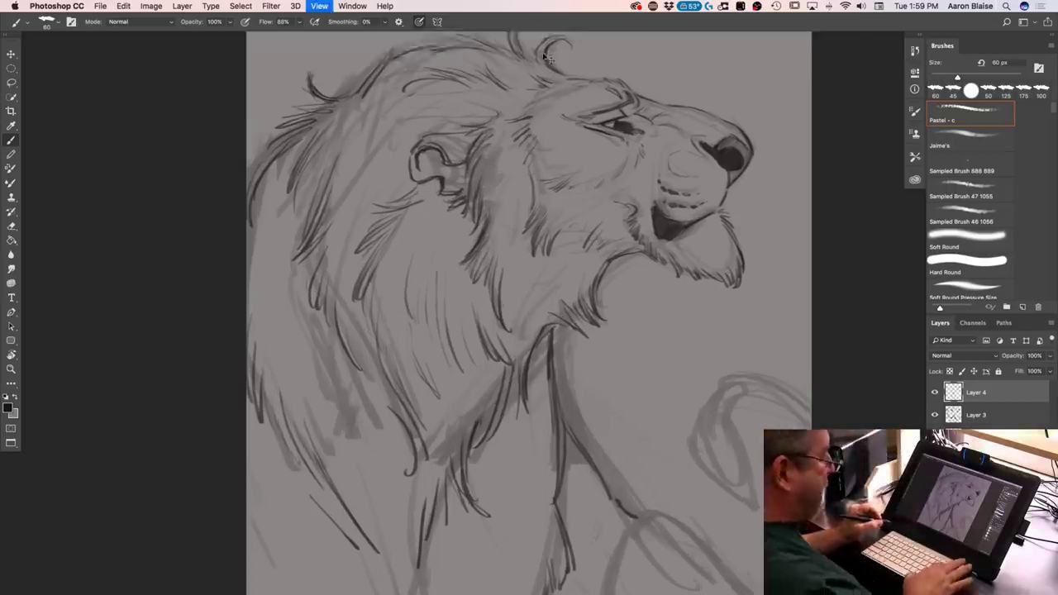
key(super+minus)
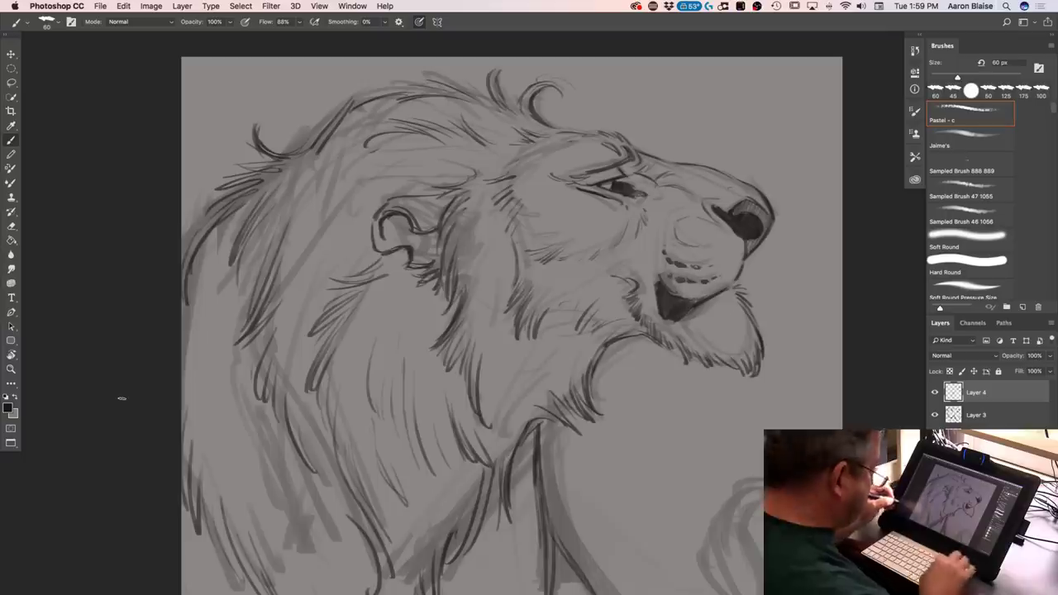
key(super+equal)
key(super+minus)
key(super+equal)
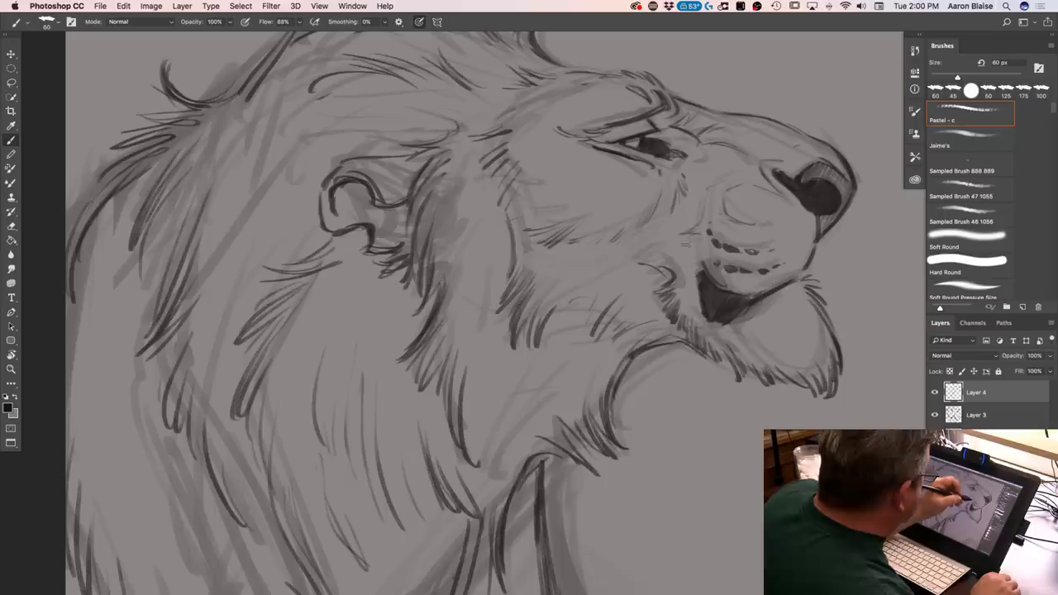
key(super+minus)
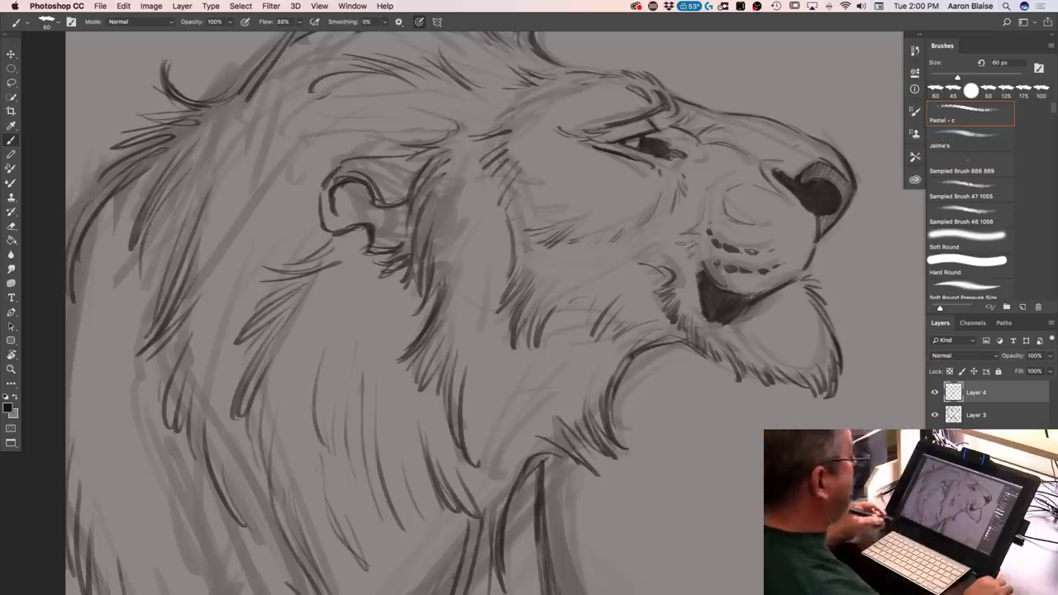
key(super+equal)
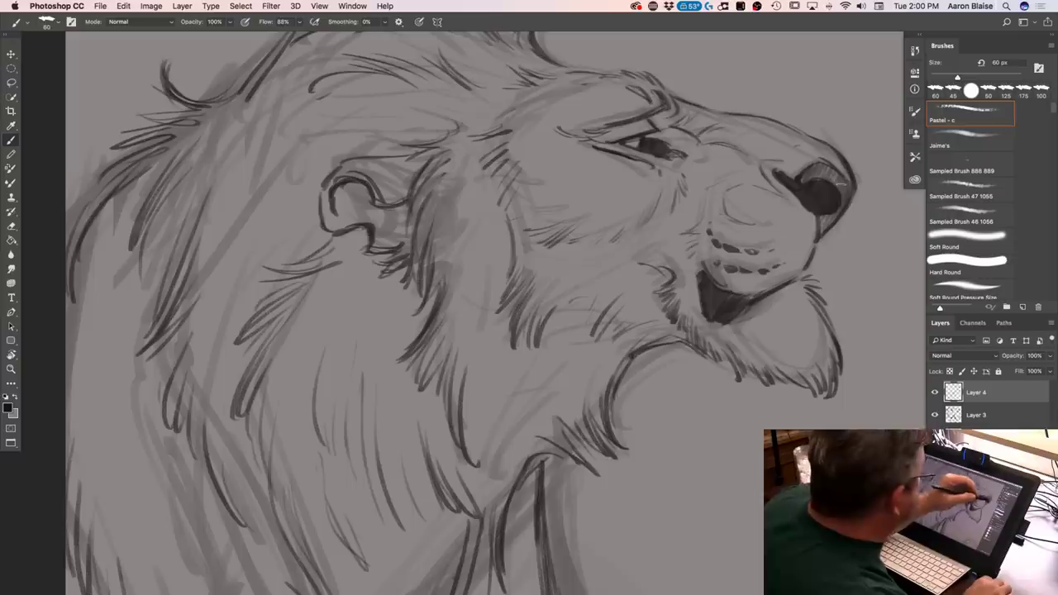
mouse_move(835, 221)
mouse_down()
mouse_move(829, 171)
mouse_move(818, 212)
mouse_move(804, 176)
mouse_move(833, 196)
mouse_up()
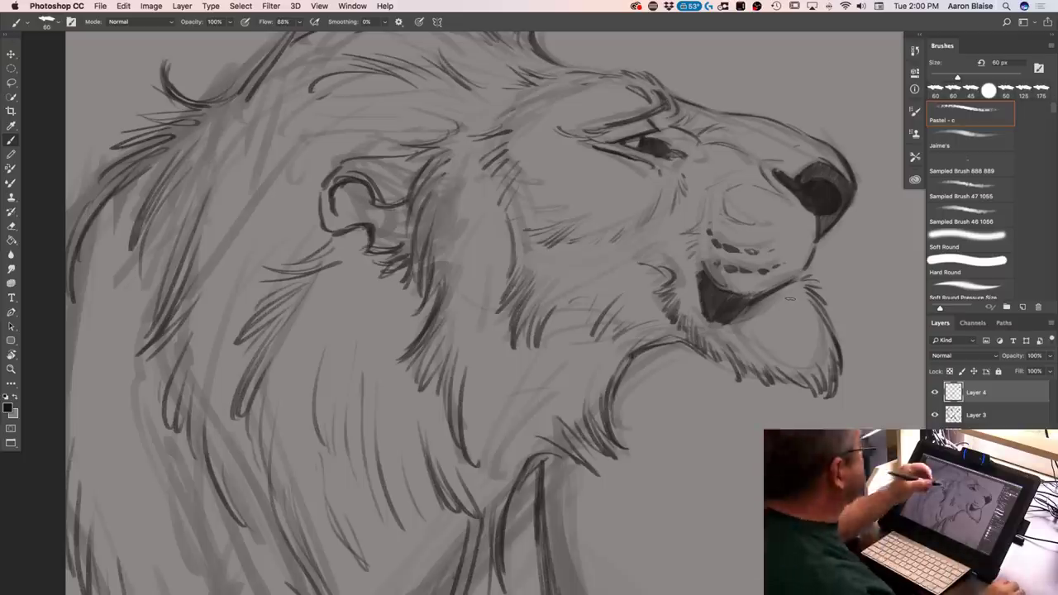
Reduce the brush to 40 px and add short hair strokes inside the ear
key(bracketleft)
key(bracketleft)
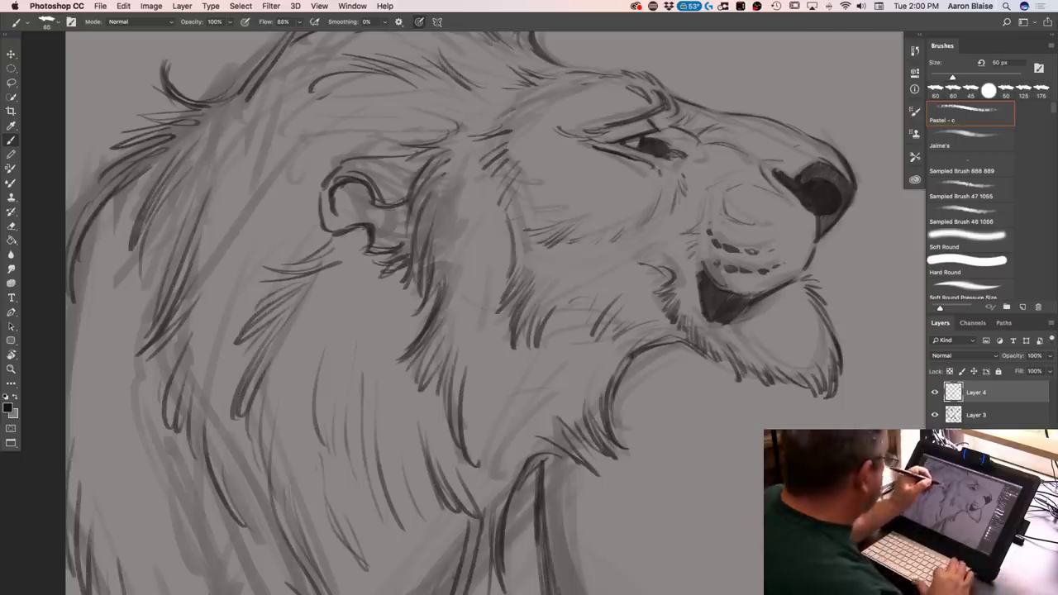
drag(349, 190, 382, 210)
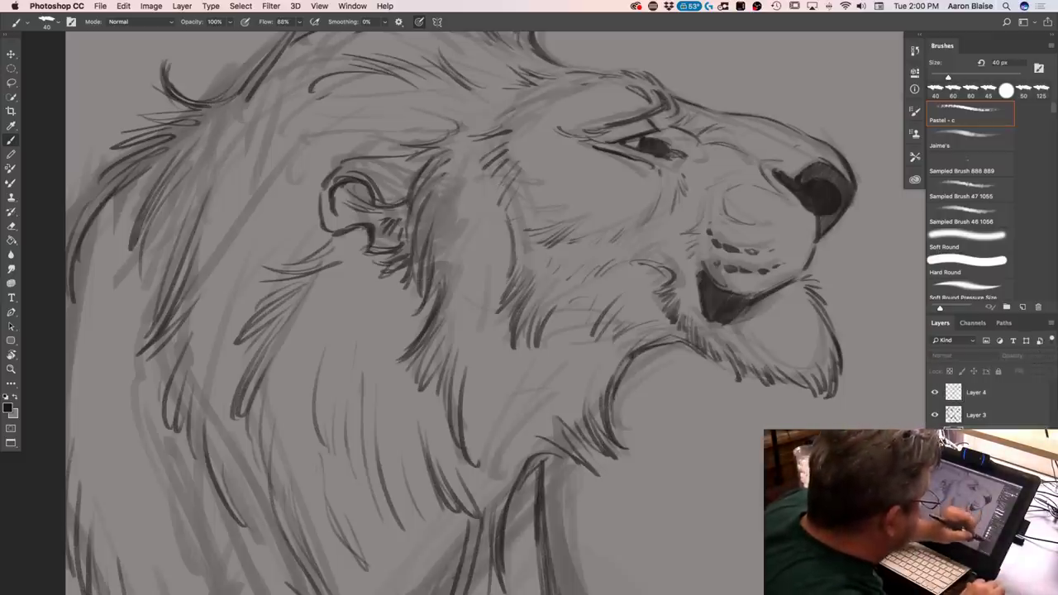
Switch to the Jaime's brush at 200 px and try a dark shading stroke below the eye, then undo it
click(52, 25)
click(151, 130)
click(471, 291)
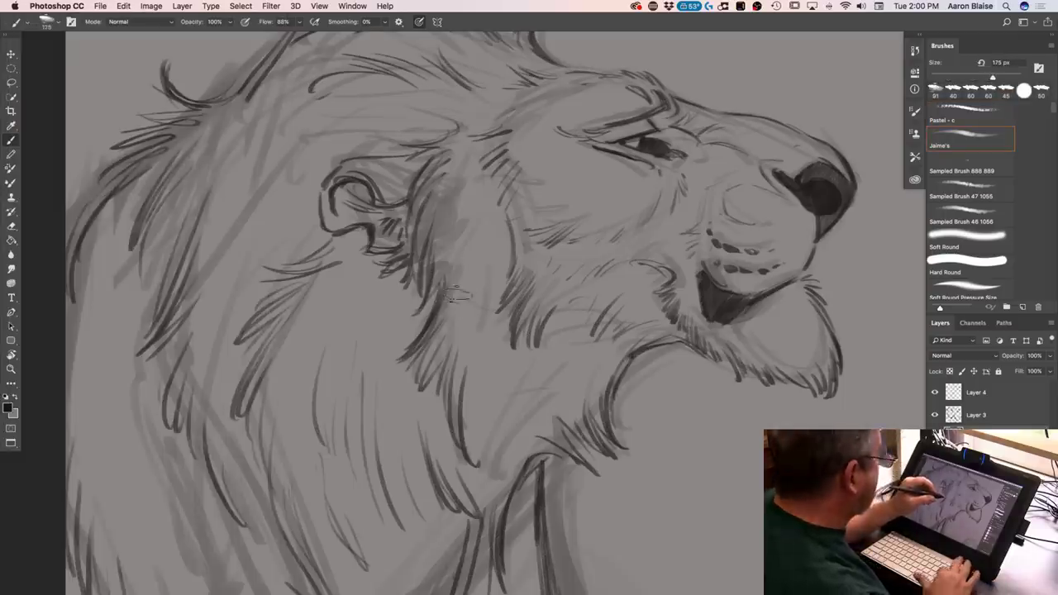
key(])
drag(602, 159, 658, 188)
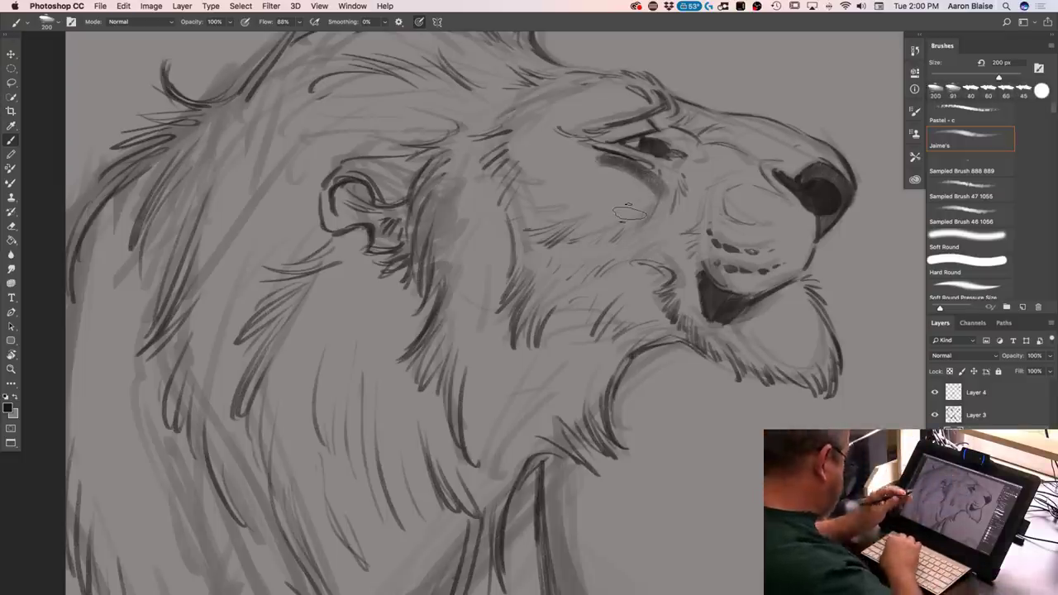
key(super+z)
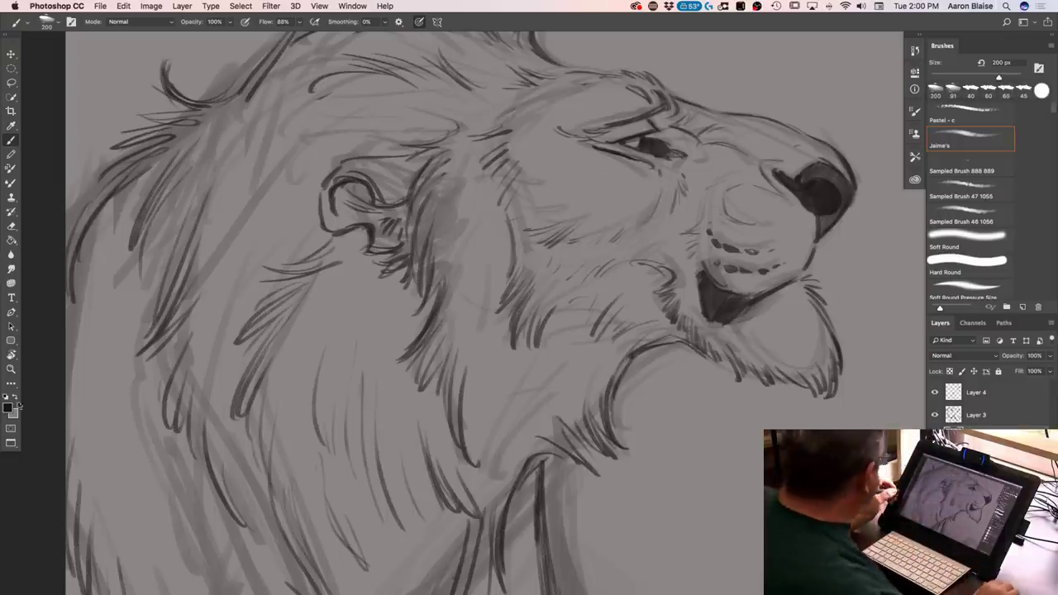
Set the foreground colour to a muted tan, hex 9c7e57
click(9, 406)
click(174, 463)
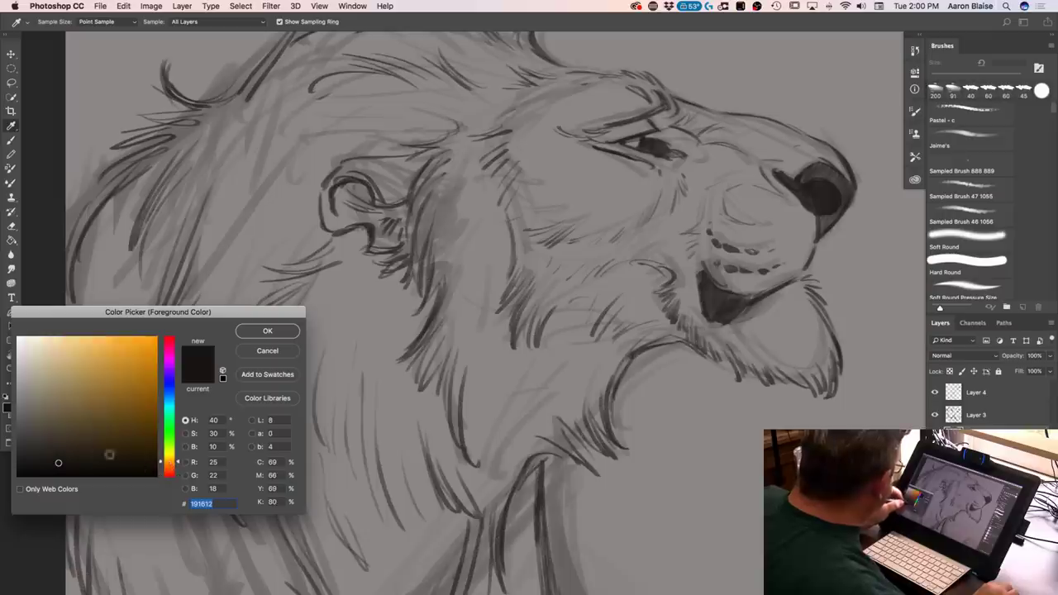
click(170, 468)
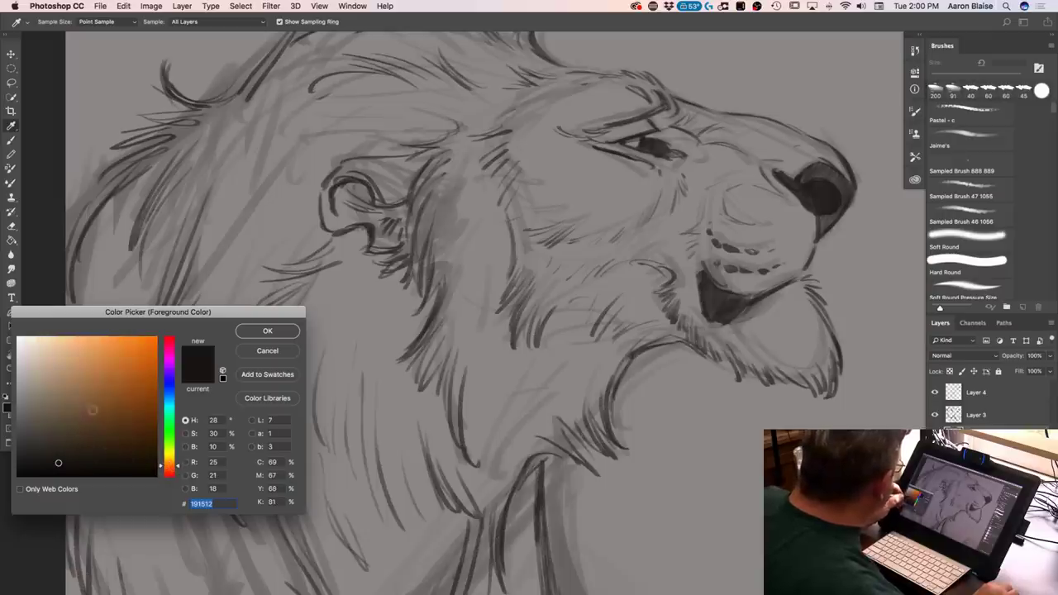
drag(171, 468, 171, 462)
click(76, 389)
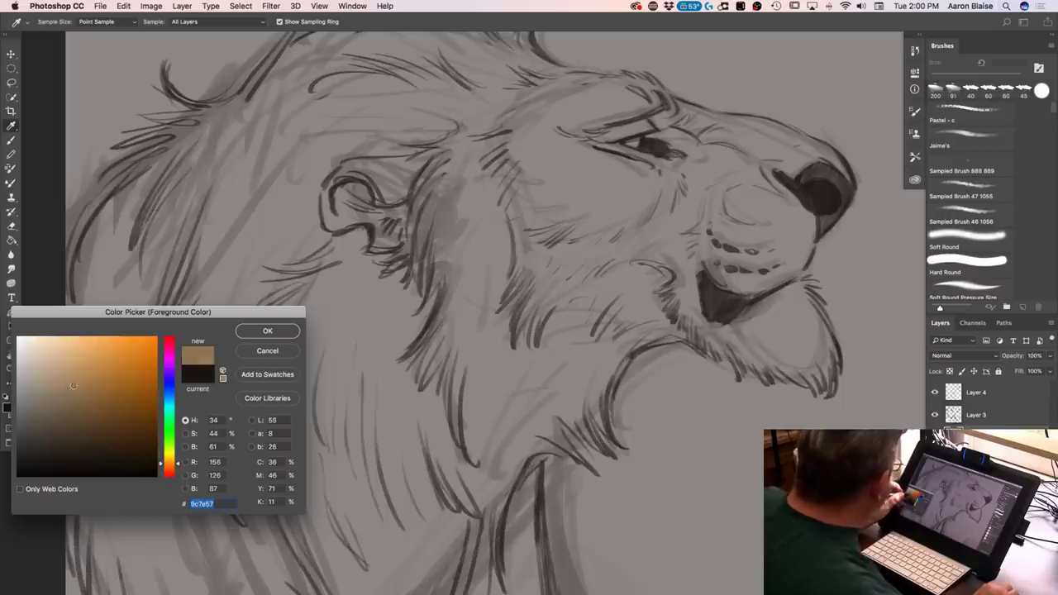
click(267, 331)
Block in the muted tan with the Jaime's brush over the cheek, brow, forehead and side of the face up to the ear
mouse_move(659, 201)
mouse_down()
mouse_move(630, 191)
mouse_move(626, 169)
mouse_move(616, 174)
mouse_move(638, 177)
mouse_move(580, 169)
mouse_up()
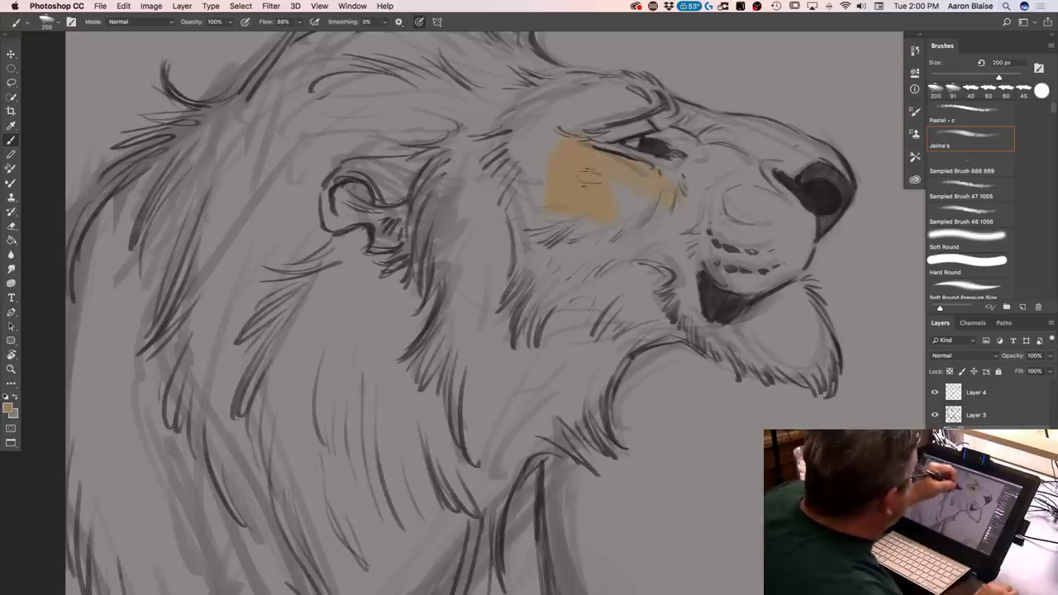
mouse_move(642, 192)
mouse_down()
mouse_move(687, 218)
mouse_move(716, 203)
mouse_move(721, 187)
mouse_up()
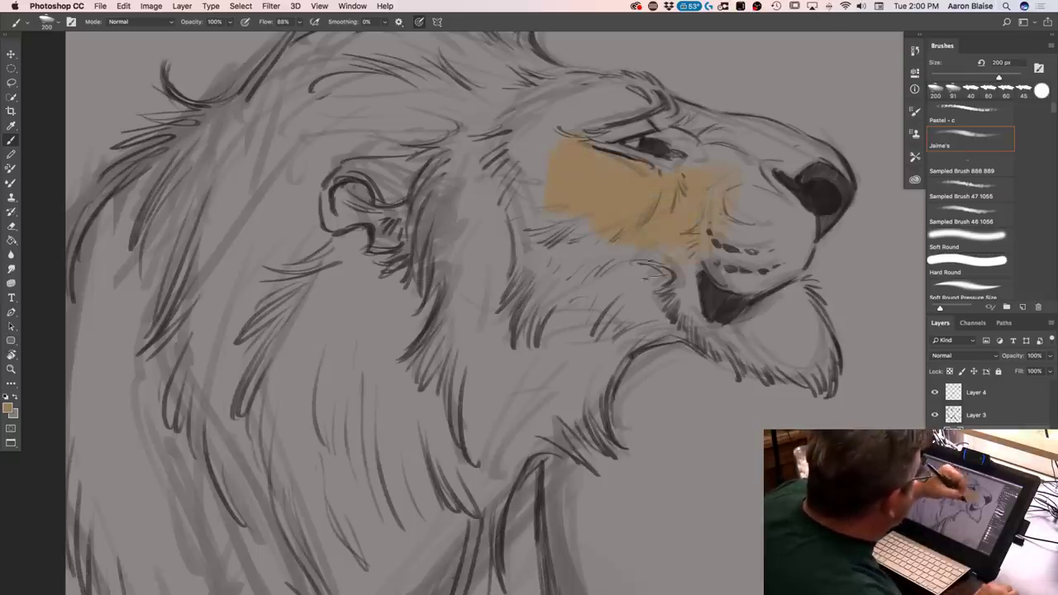
drag(588, 272, 590, 192)
mouse_move(526, 190)
mouse_down()
mouse_move(502, 184)
mouse_move(539, 133)
mouse_move(583, 118)
mouse_up()
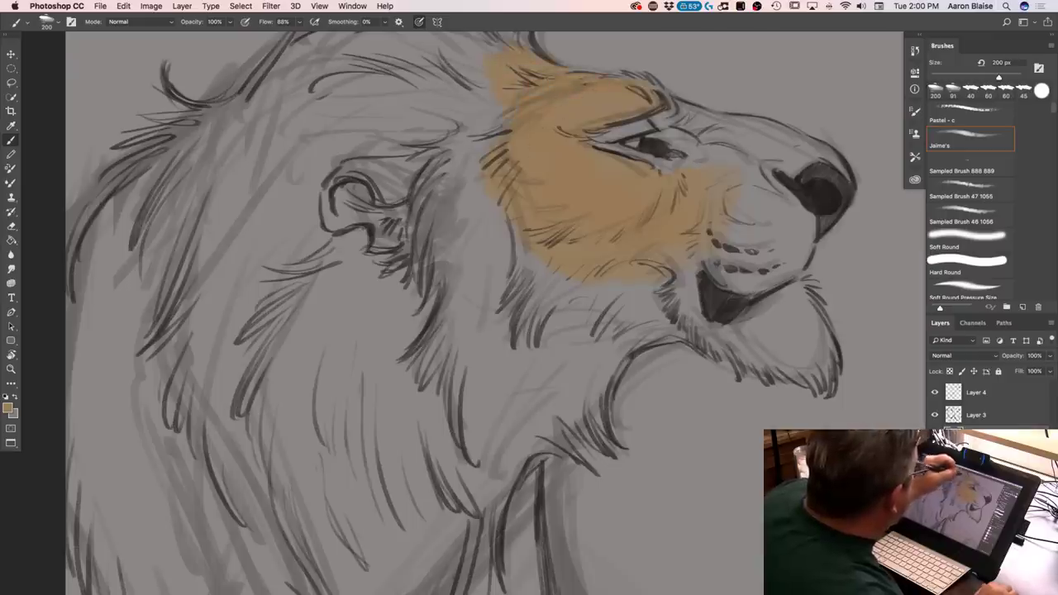
drag(464, 203, 453, 143)
drag(477, 219, 490, 302)
drag(571, 243, 618, 235)
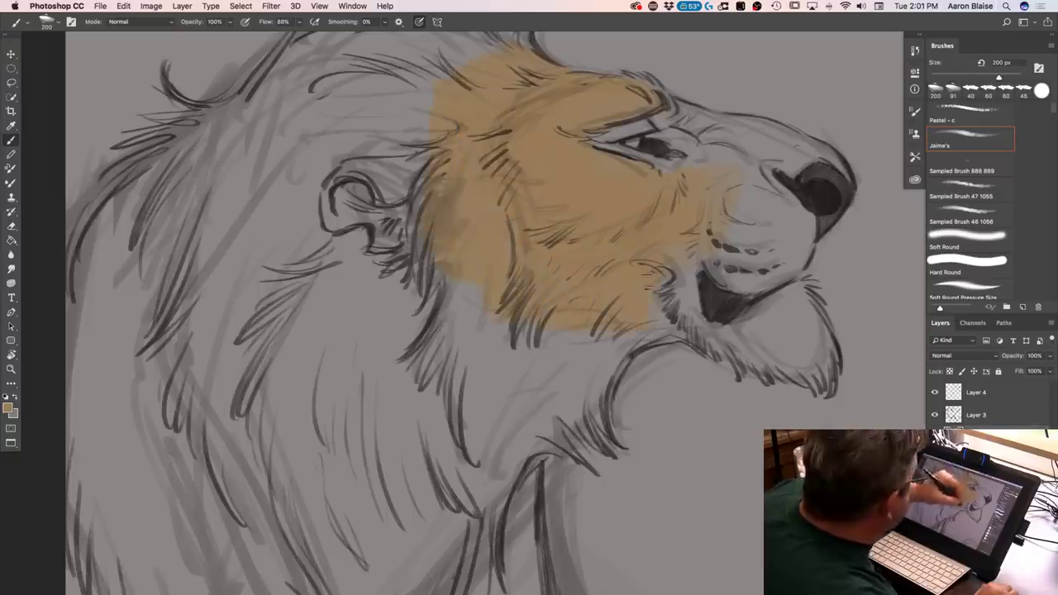
Extend the tan over the bridge of the snout, around the eye, across the rear of the muzzle and down the jaw and throat
mouse_move(794, 157)
mouse_down()
mouse_move(819, 171)
mouse_move(817, 157)
mouse_move(829, 153)
mouse_move(800, 143)
mouse_up()
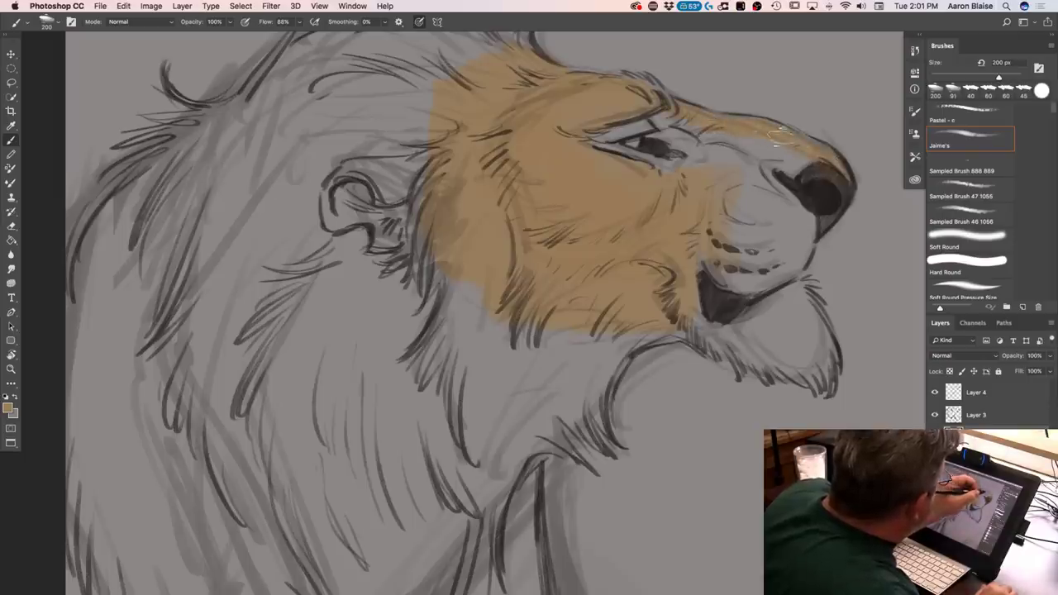
mouse_move(814, 157)
mouse_down()
mouse_move(804, 147)
mouse_move(773, 153)
mouse_move(770, 173)
mouse_up()
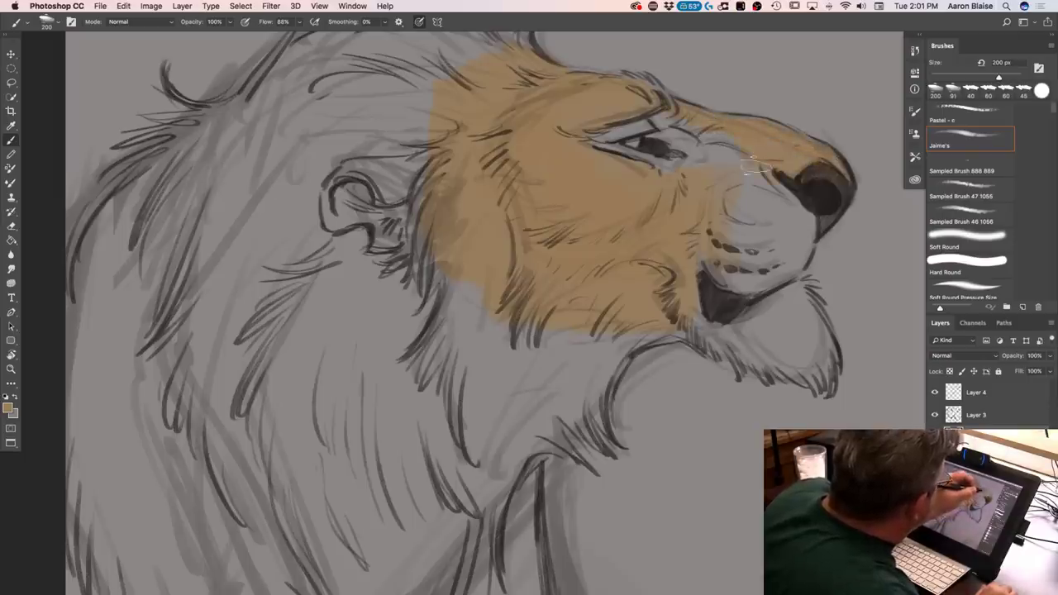
mouse_move(708, 154)
mouse_down()
mouse_move(662, 128)
mouse_move(609, 154)
mouse_up()
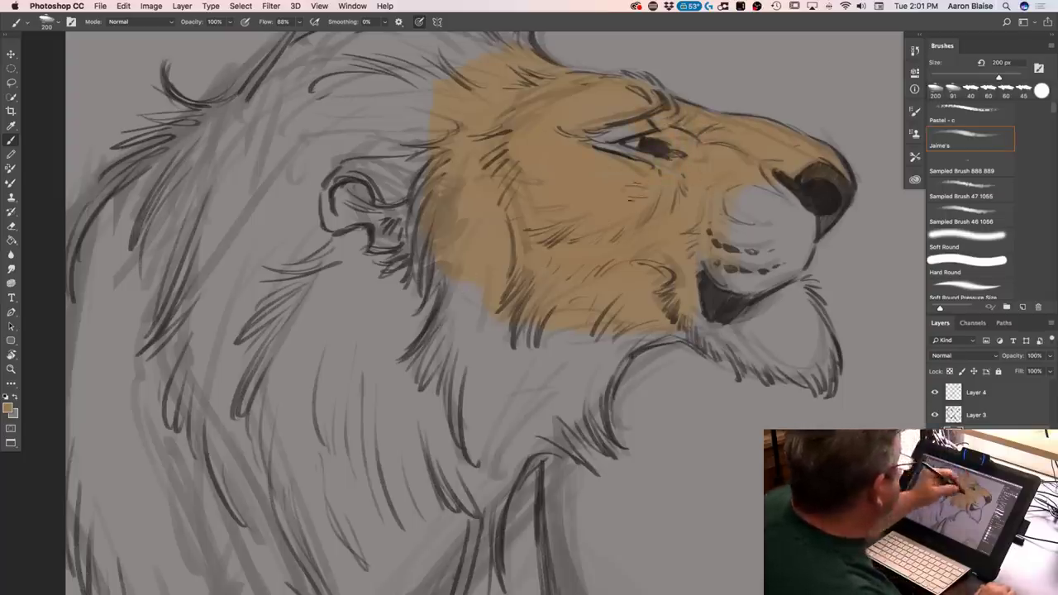
drag(743, 278, 730, 177)
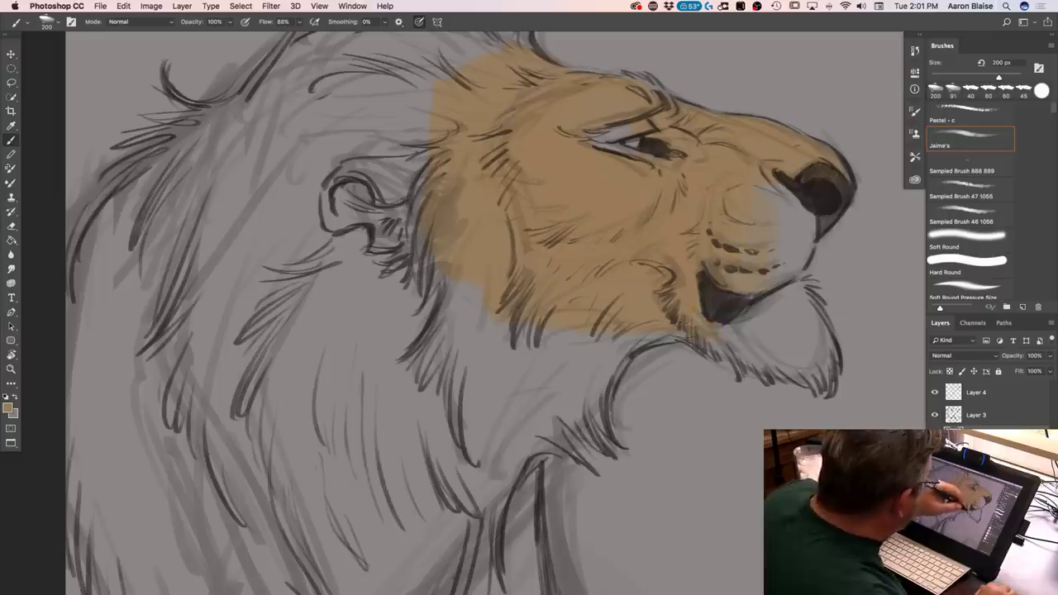
mouse_move(630, 335)
mouse_down()
mouse_move(604, 346)
mouse_move(589, 389)
mouse_move(535, 383)
mouse_up()
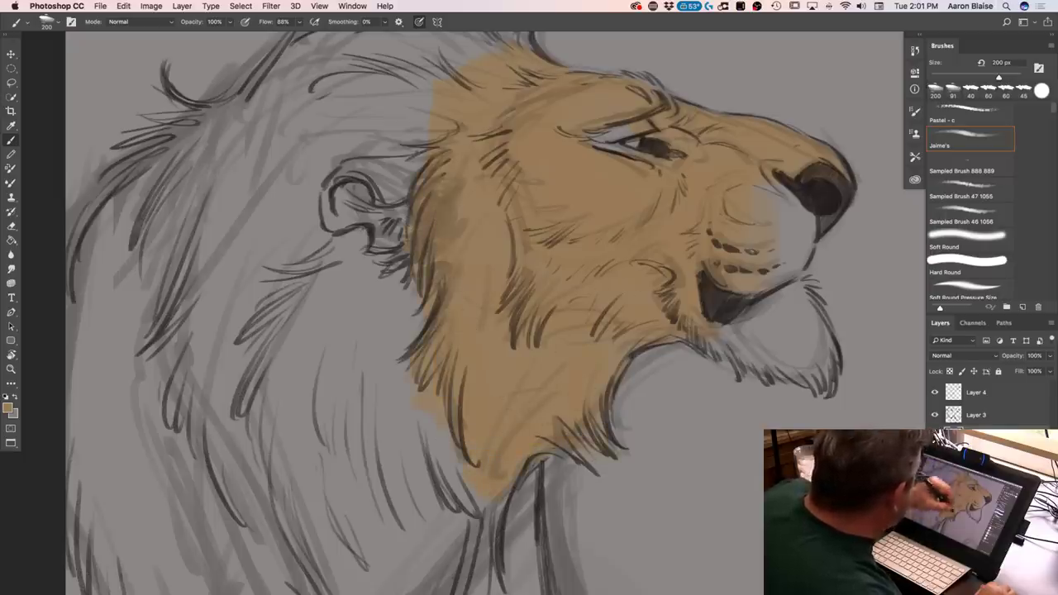
Fill the mane on top of the head and above the ear with the tan colour
drag(453, 119, 426, 132)
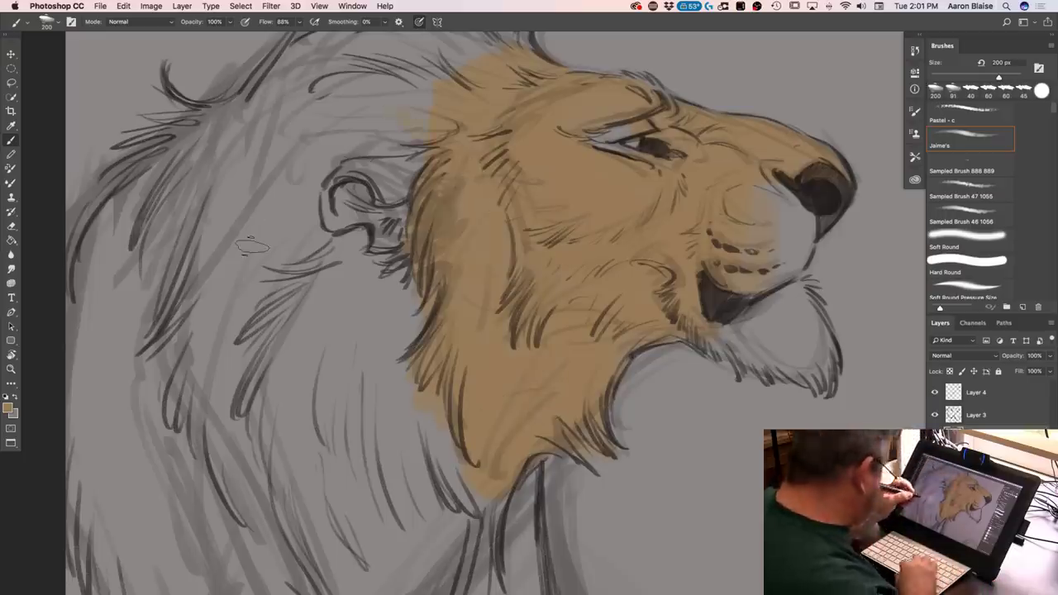
mouse_move(150, 129)
mouse_down()
mouse_move(205, 415)
mouse_move(160, 224)
mouse_move(137, 177)
mouse_up()
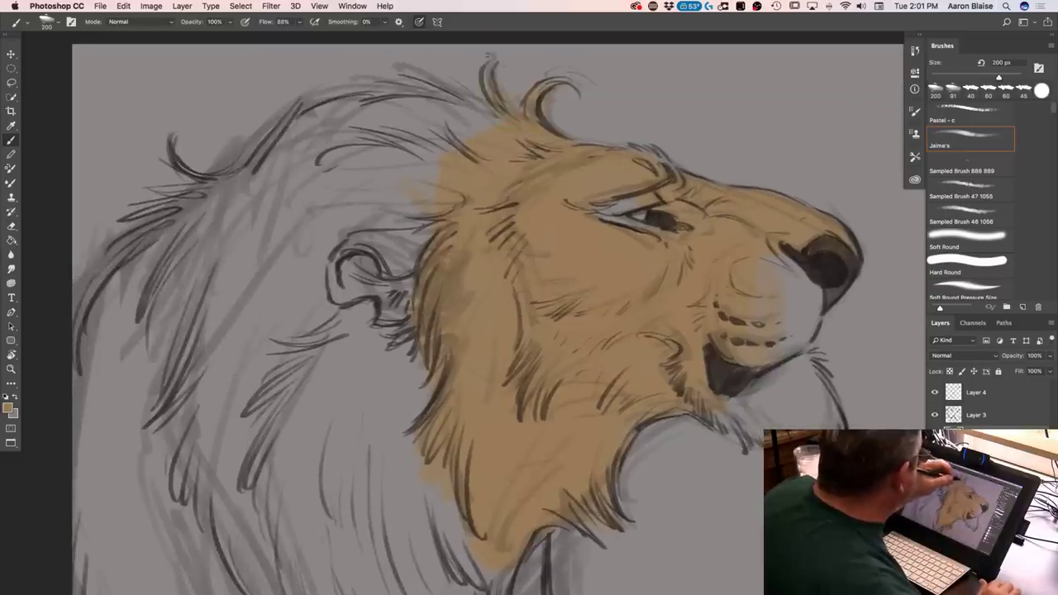
drag(335, 107, 409, 120)
drag(286, 174, 419, 153)
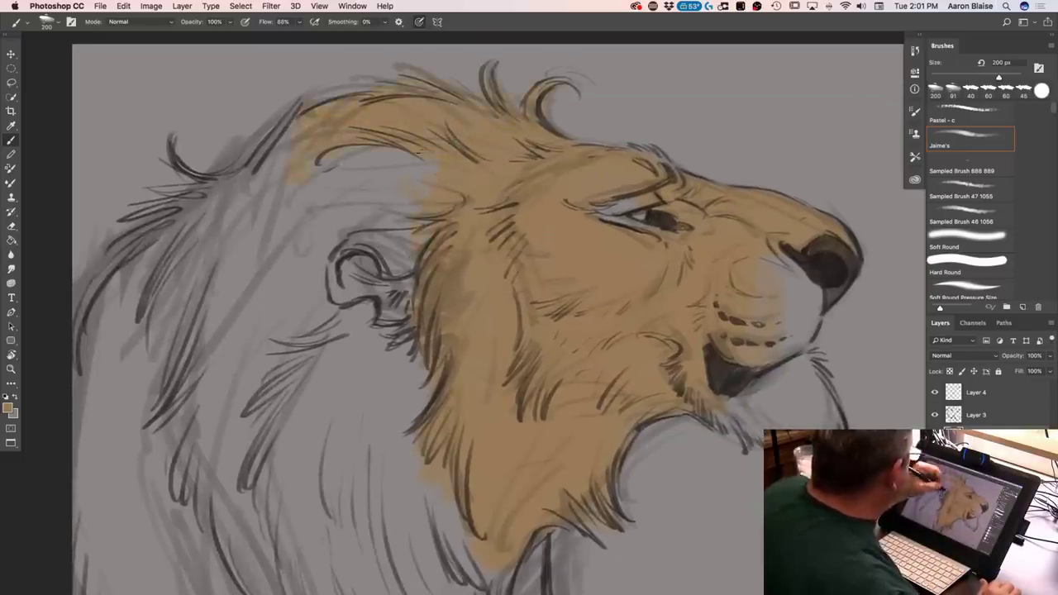
mouse_move(324, 157)
mouse_down()
mouse_move(275, 165)
mouse_move(263, 241)
mouse_up()
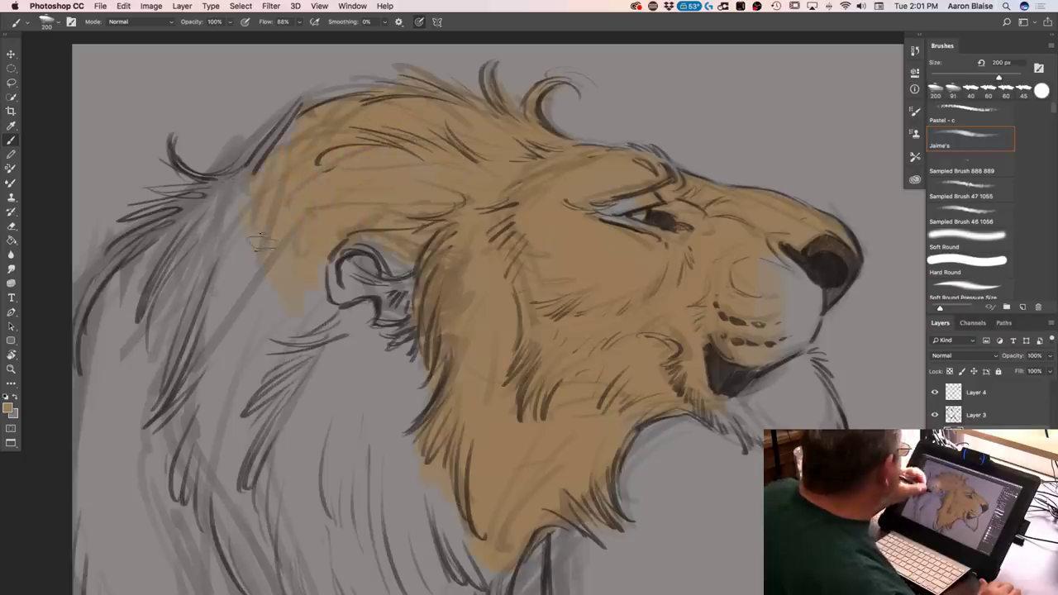
drag(347, 105, 264, 184)
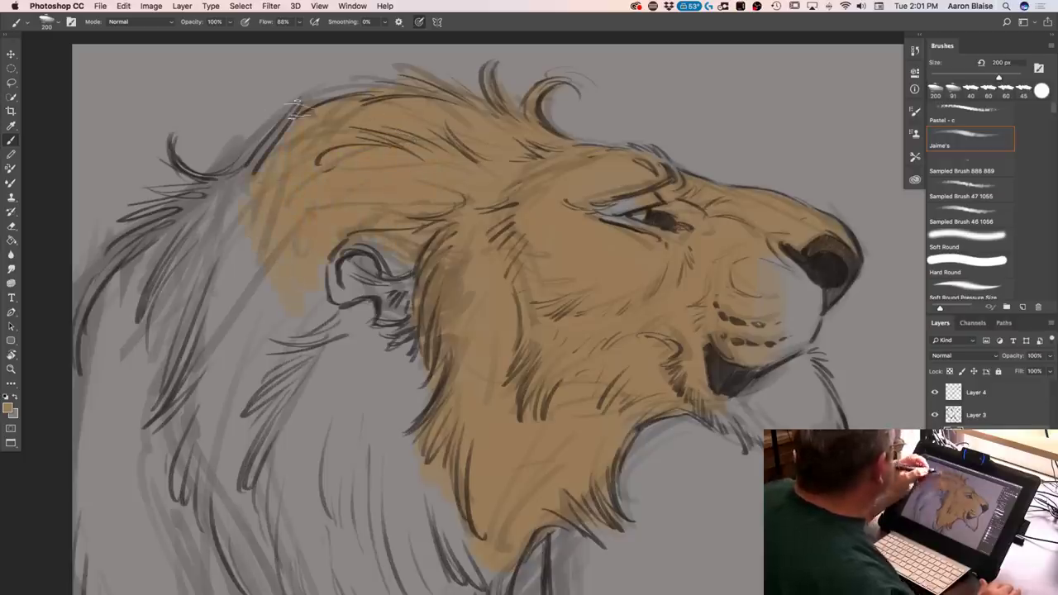
Raise the brush flow to 100% and fill the mane behind and below the ear with tan
click(298, 21)
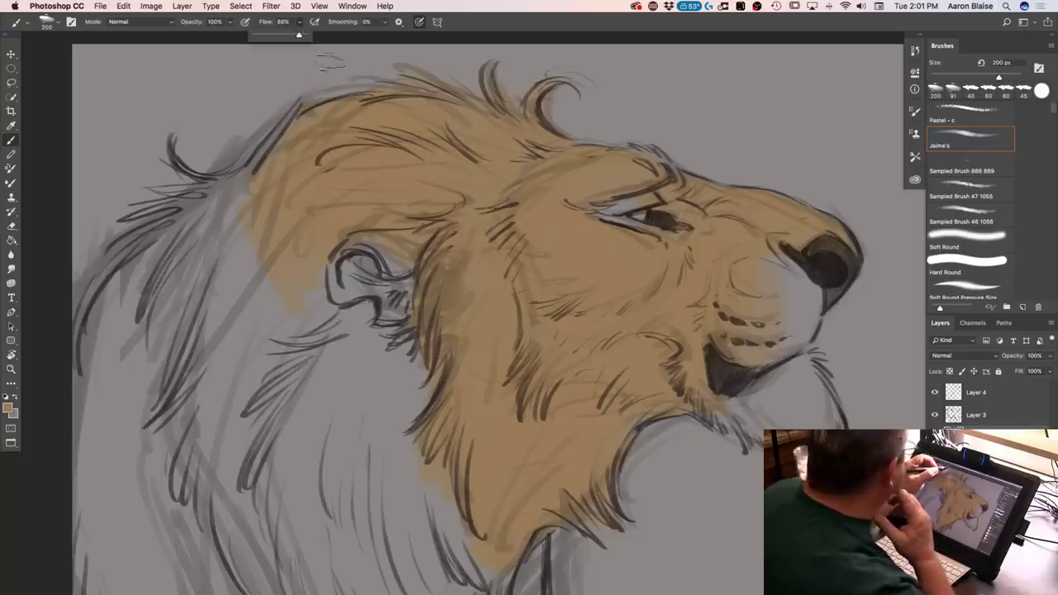
drag(300, 36, 312, 36)
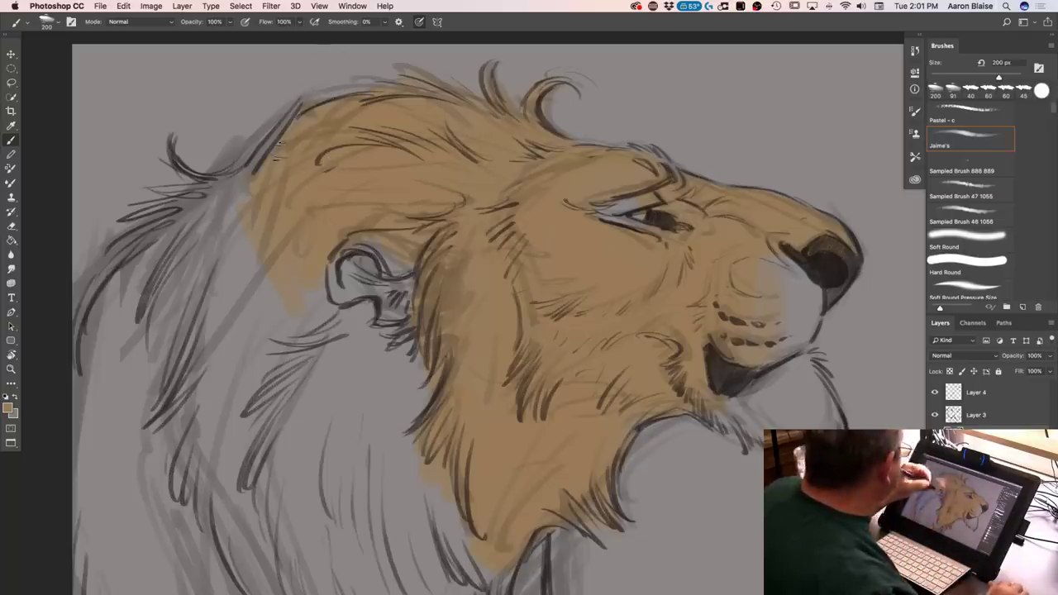
drag(201, 229, 304, 189)
mouse_move(401, 331)
mouse_down()
mouse_move(379, 380)
mouse_move(281, 372)
mouse_up()
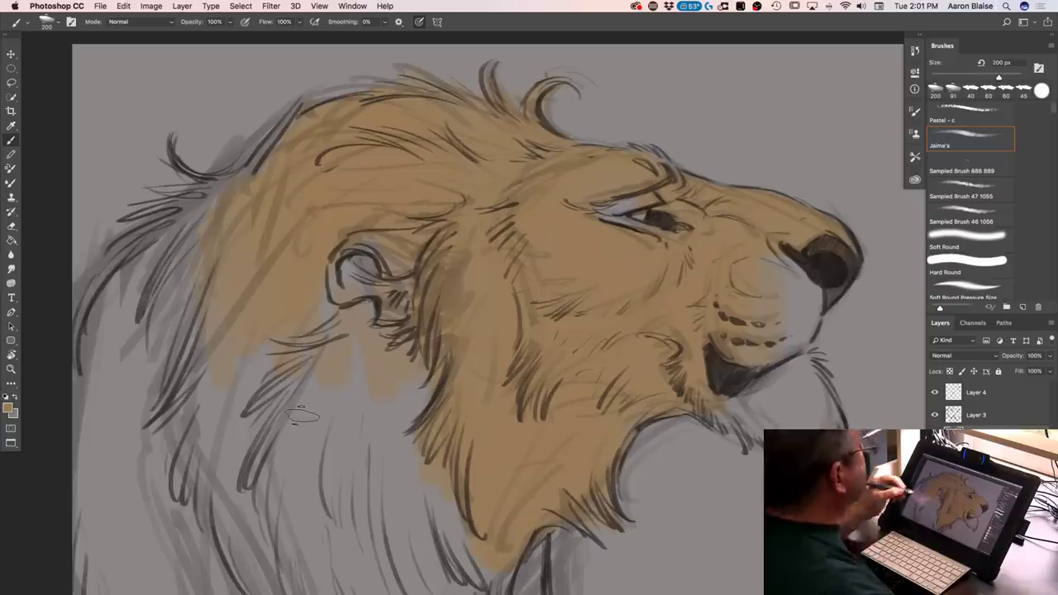
drag(402, 368, 403, 450)
drag(293, 432, 288, 384)
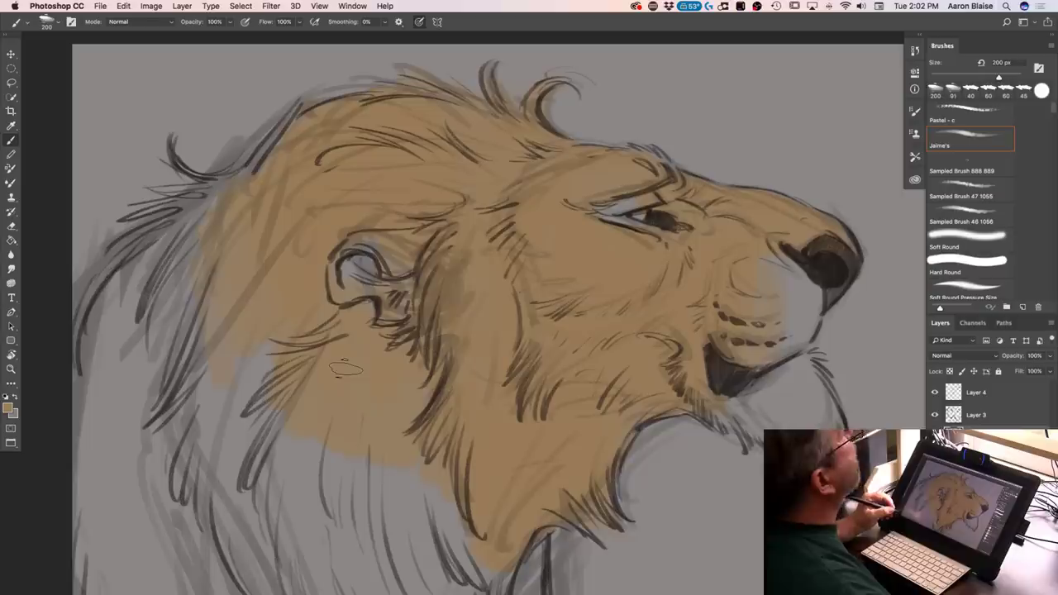
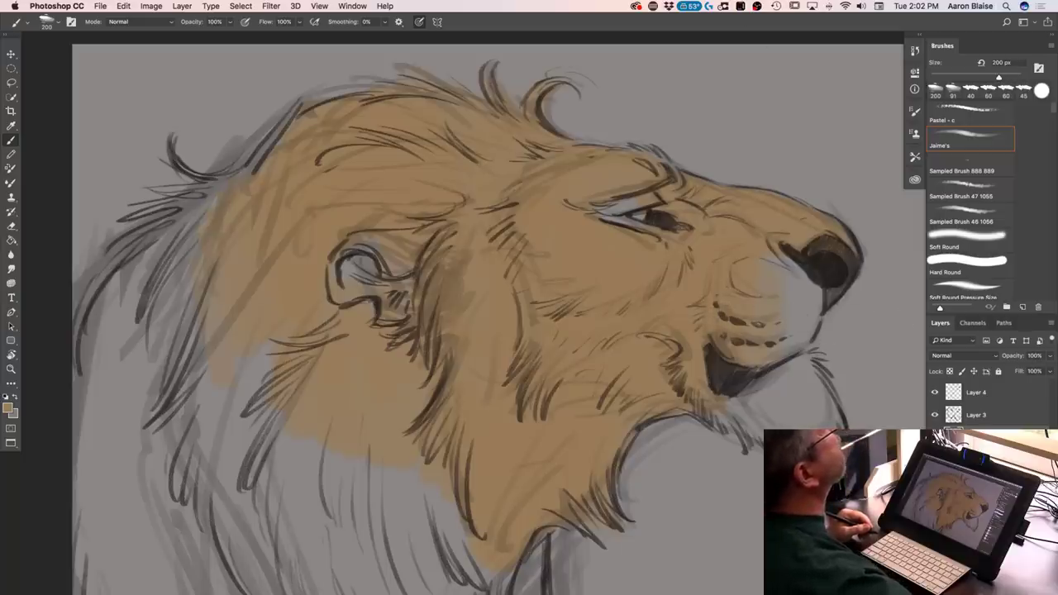
Switch to Chrome to read the viewer's question about upcoming courses, and return to the lion drawing in Photoshop
key(Tab)
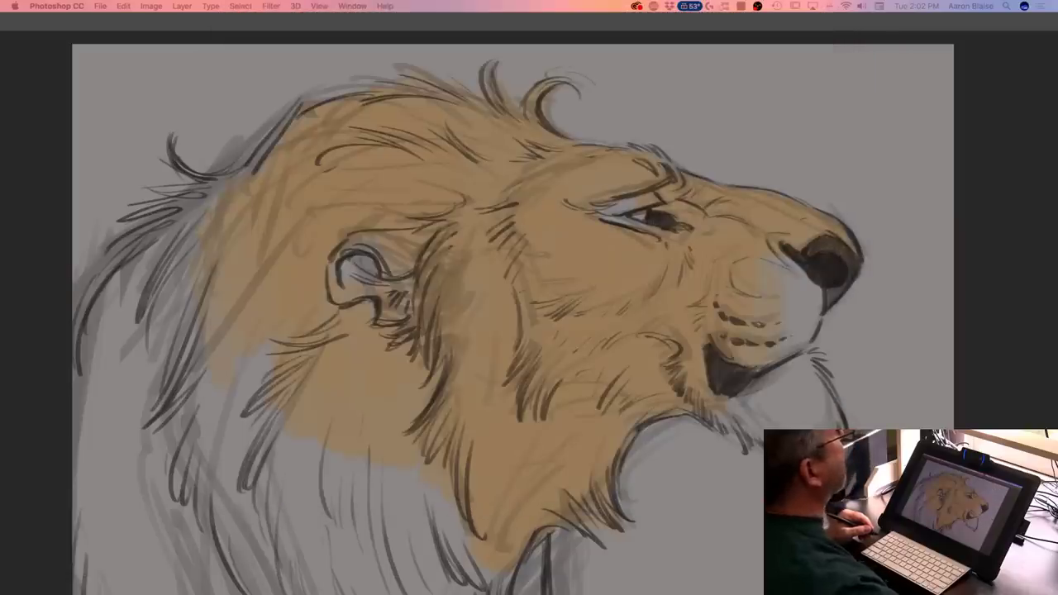
drag(260, 0, 261, 33)
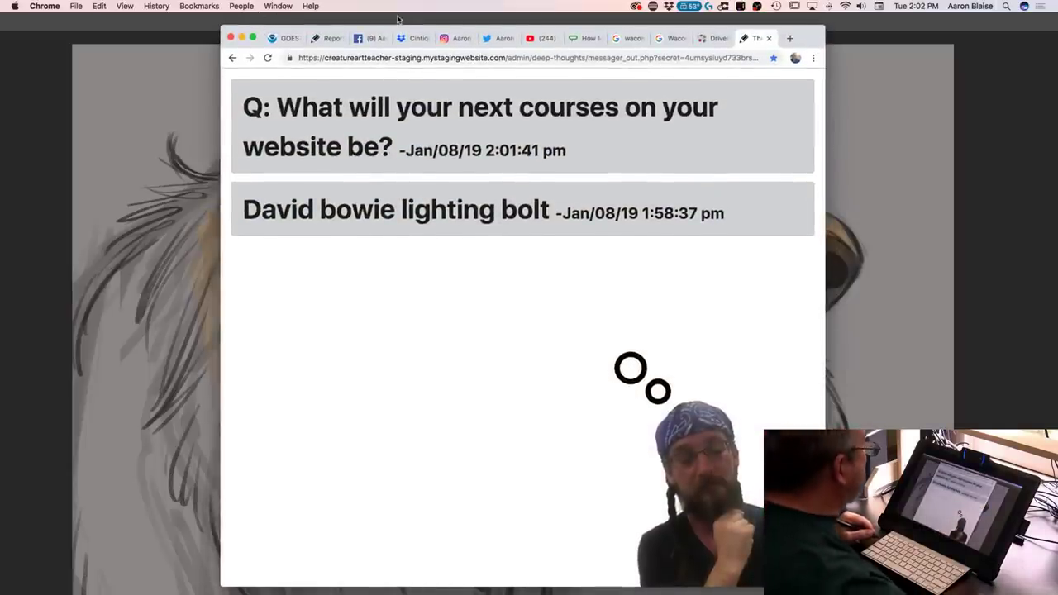
drag(287, 32, 200, 26)
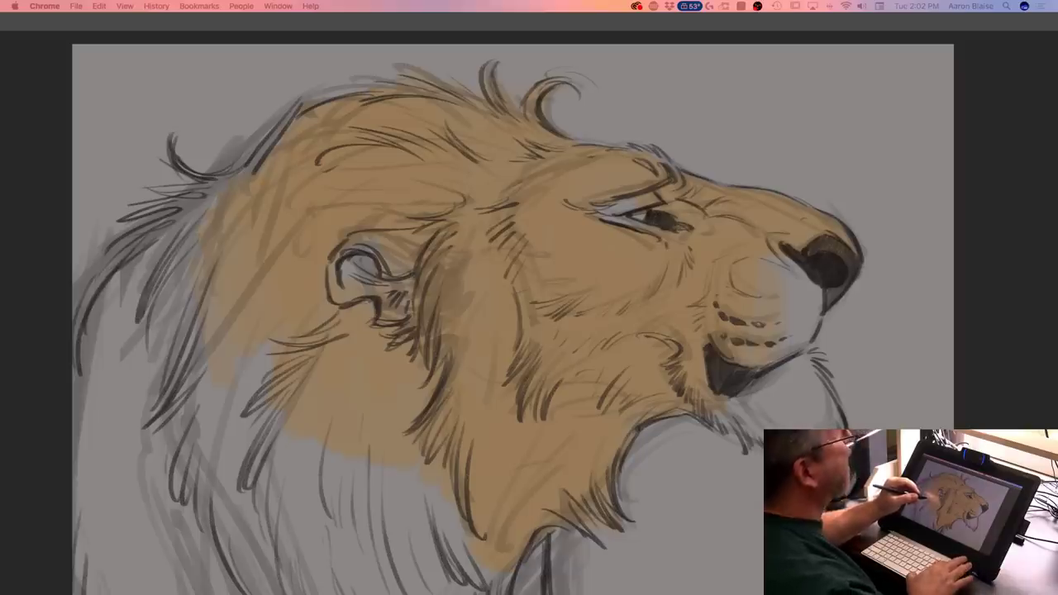
click(281, 367)
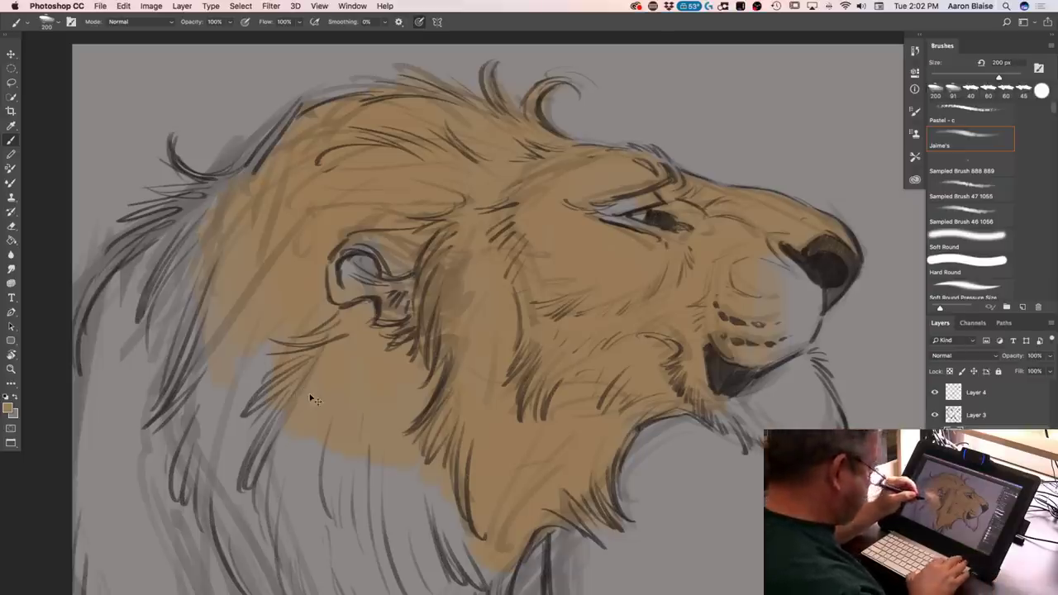
Carry the tan down over the neck and lower mane and out to the back edge of the mane
key(super+minus)
key(super+minus)
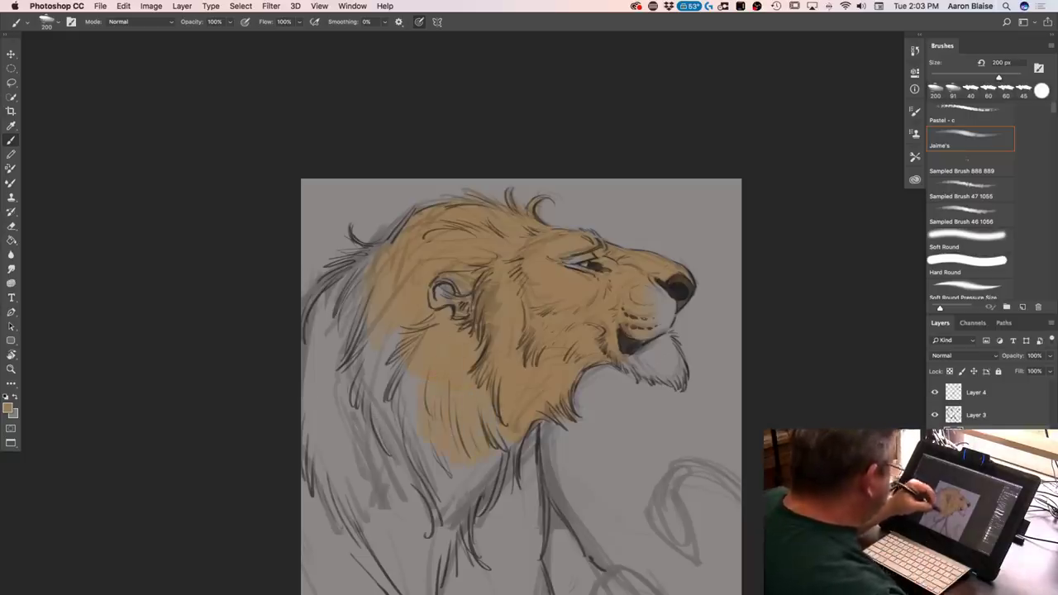
key(super+plus)
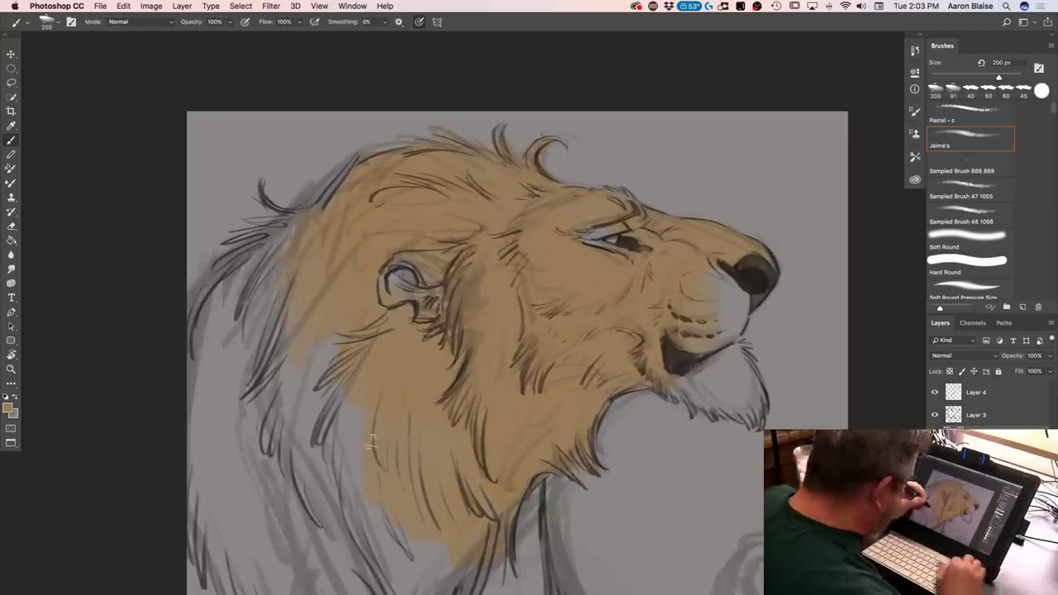
key(super+minus)
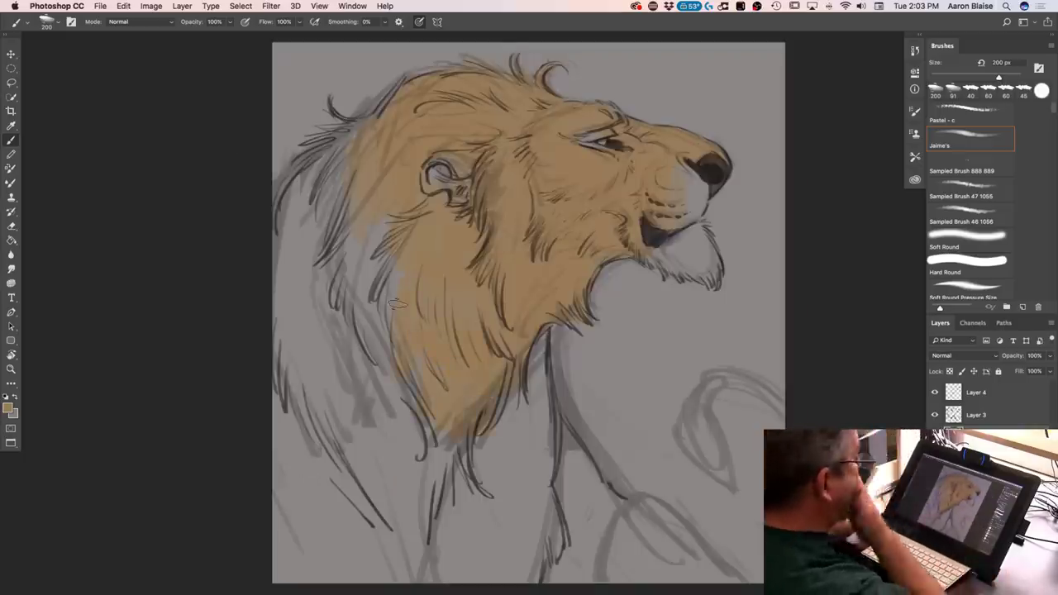
drag(380, 388, 335, 248)
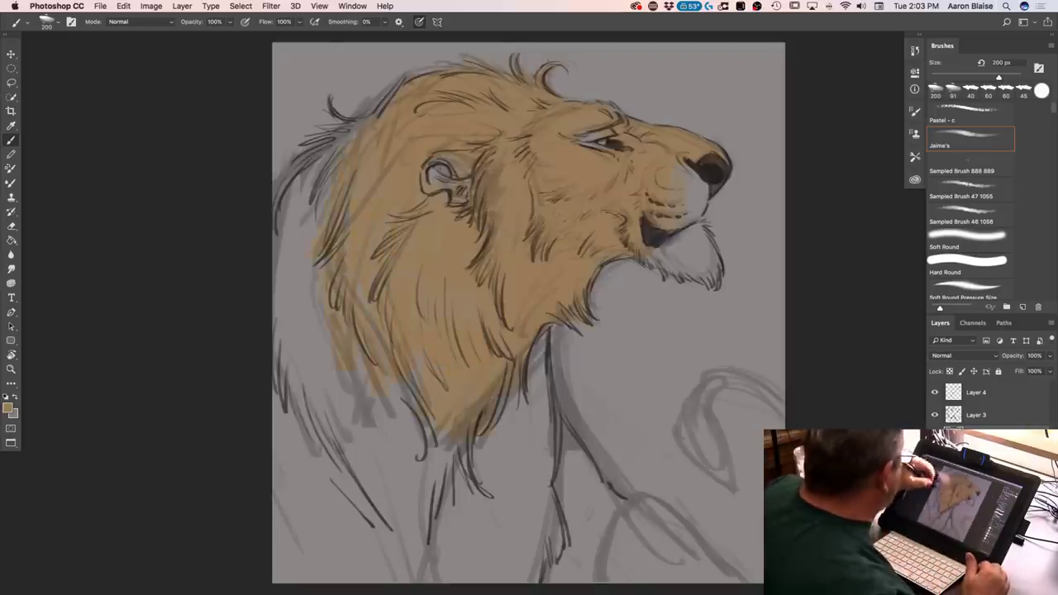
drag(335, 172, 351, 143)
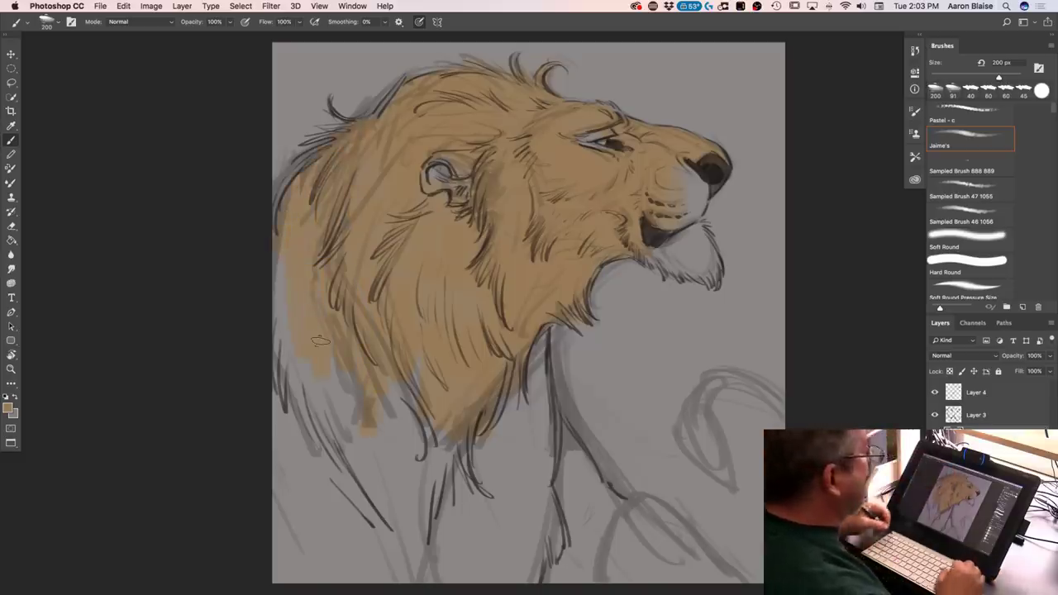
Set the foreground colour to a pale cream of the same hue
key(super+plus)
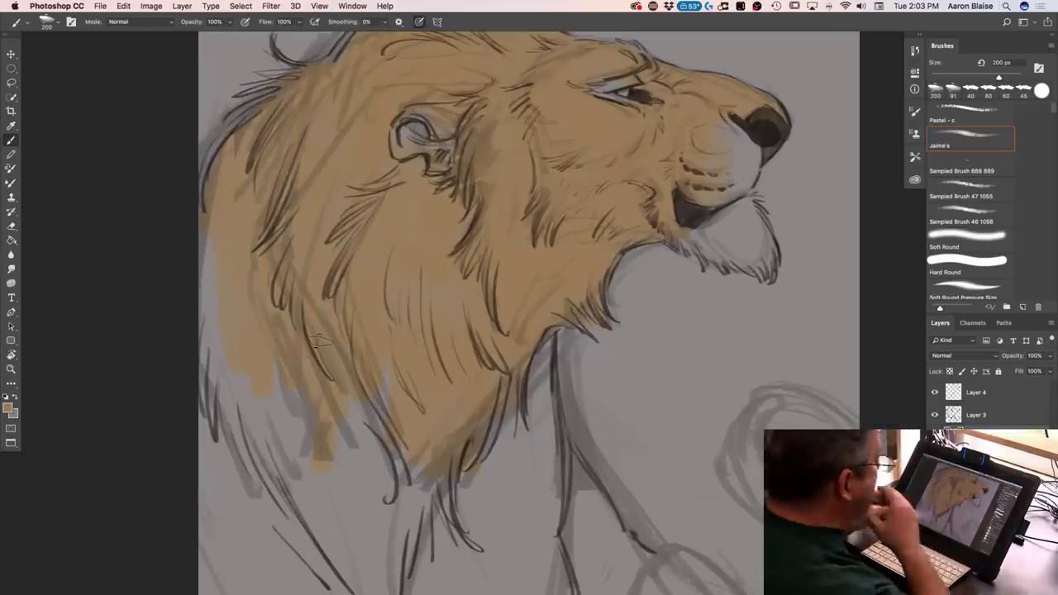
click(8, 405)
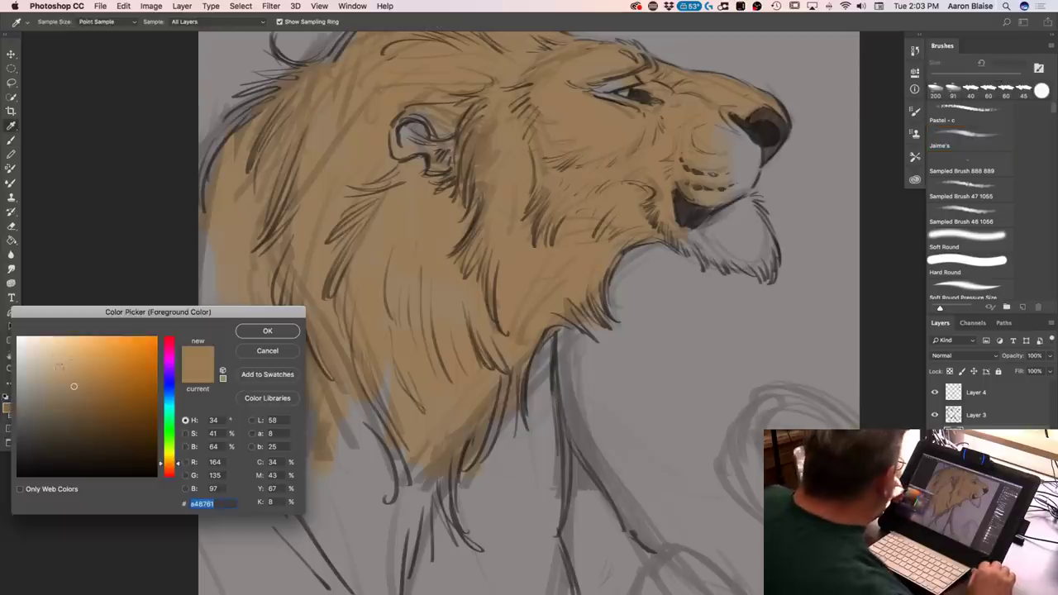
click(41, 349)
click(255, 334)
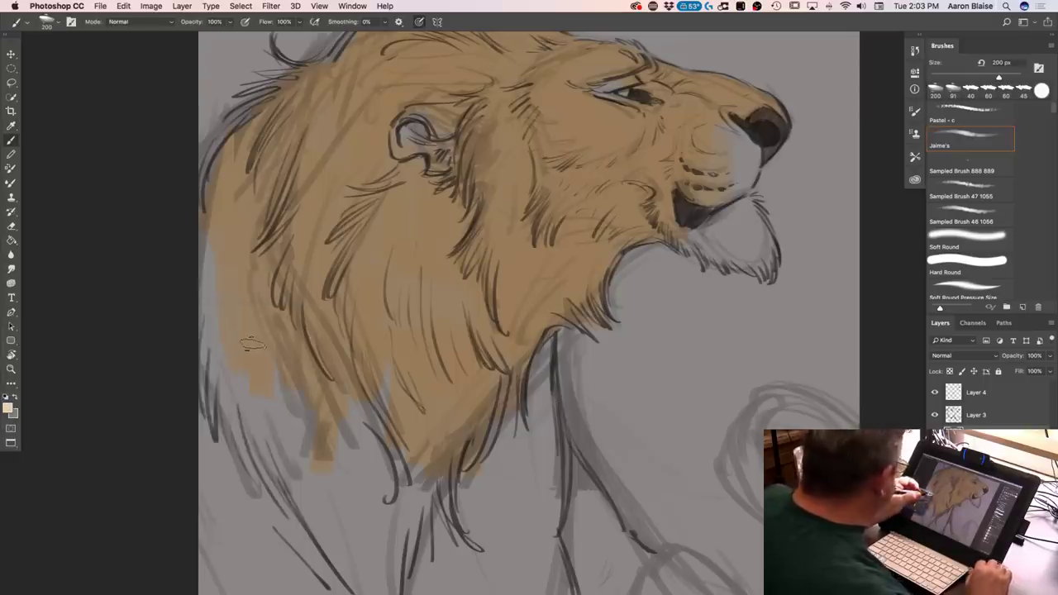
Reduce the brush to 125 px and paint cream along the front of the muzzle and around the nostril
drag(369, 324, 215, 455)
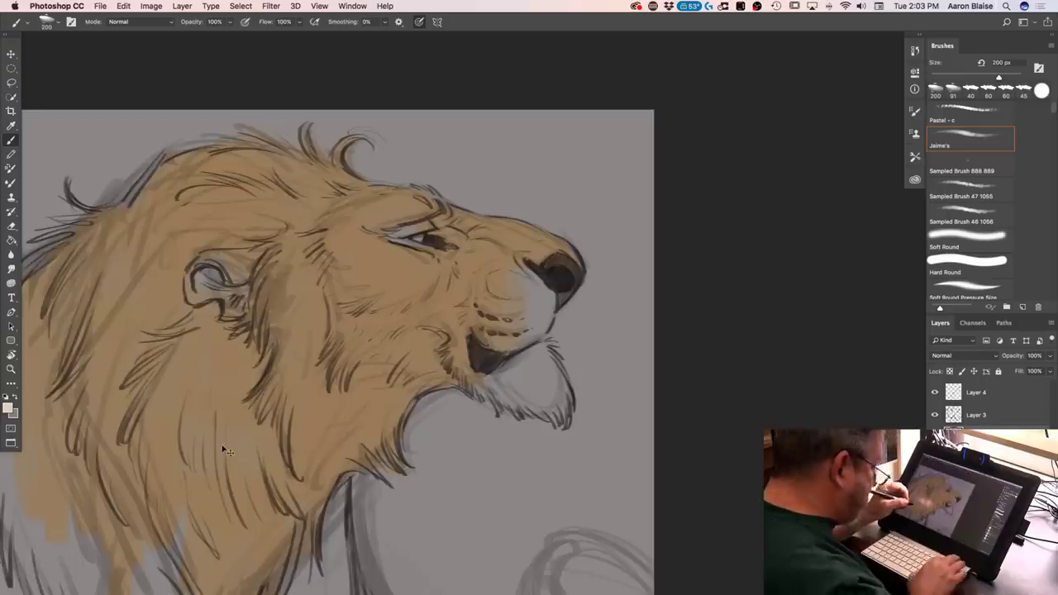
key(super+plus)
key(bracketleft)
mouse_move(549, 289)
mouse_down()
mouse_move(537, 339)
mouse_move(542, 277)
mouse_move(524, 259)
mouse_move(579, 236)
mouse_up()
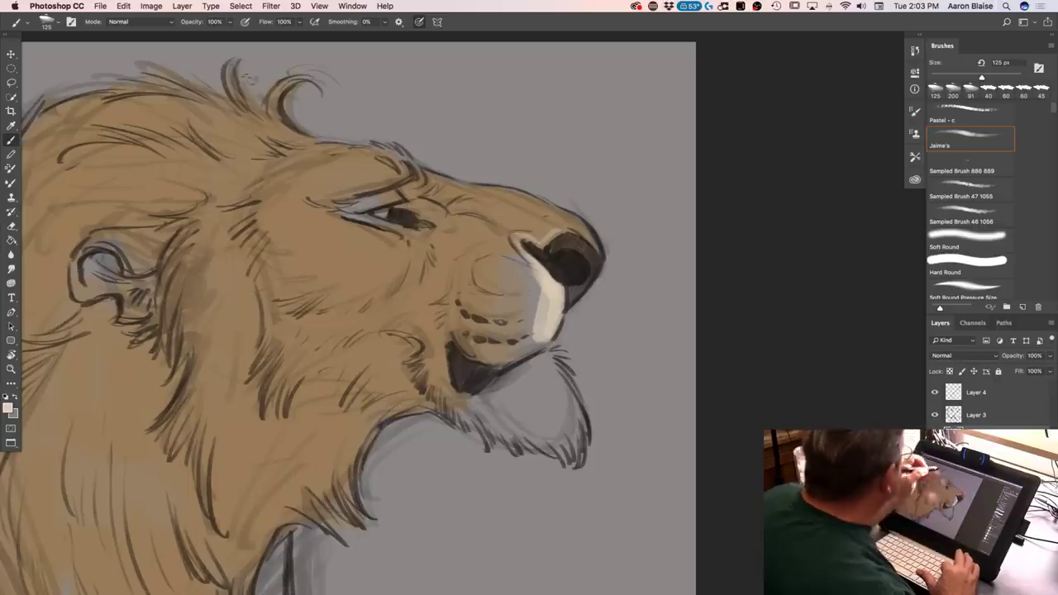
Review the brush settings and fill the rest of the muzzle, the corner of the mouth and the chin with cream
click(73, 23)
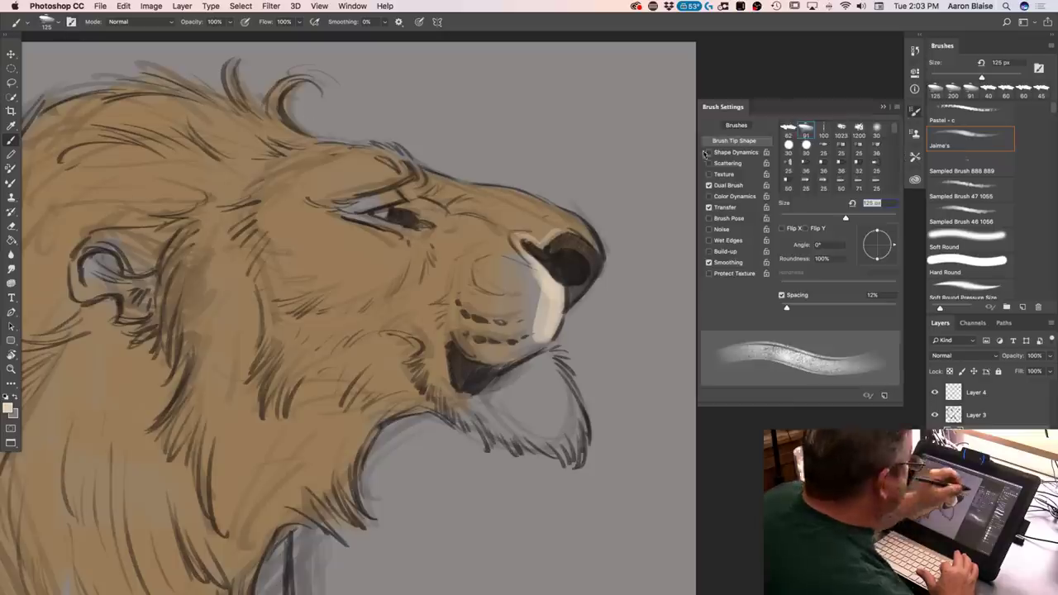
click(722, 107)
mouse_move(529, 304)
mouse_down()
mouse_move(506, 277)
mouse_move(490, 285)
mouse_move(482, 263)
mouse_move(484, 304)
mouse_move(458, 287)
mouse_move(498, 323)
mouse_move(477, 329)
mouse_move(549, 354)
mouse_up()
mouse_move(533, 277)
mouse_down()
mouse_move(519, 285)
mouse_move(505, 266)
mouse_up()
mouse_move(546, 395)
mouse_down()
mouse_move(563, 396)
mouse_move(571, 418)
mouse_move(534, 414)
mouse_move(523, 374)
mouse_move(497, 392)
mouse_move(568, 426)
mouse_move(571, 447)
mouse_move(522, 414)
mouse_move(463, 406)
mouse_move(413, 329)
mouse_move(451, 401)
mouse_move(503, 388)
mouse_up()
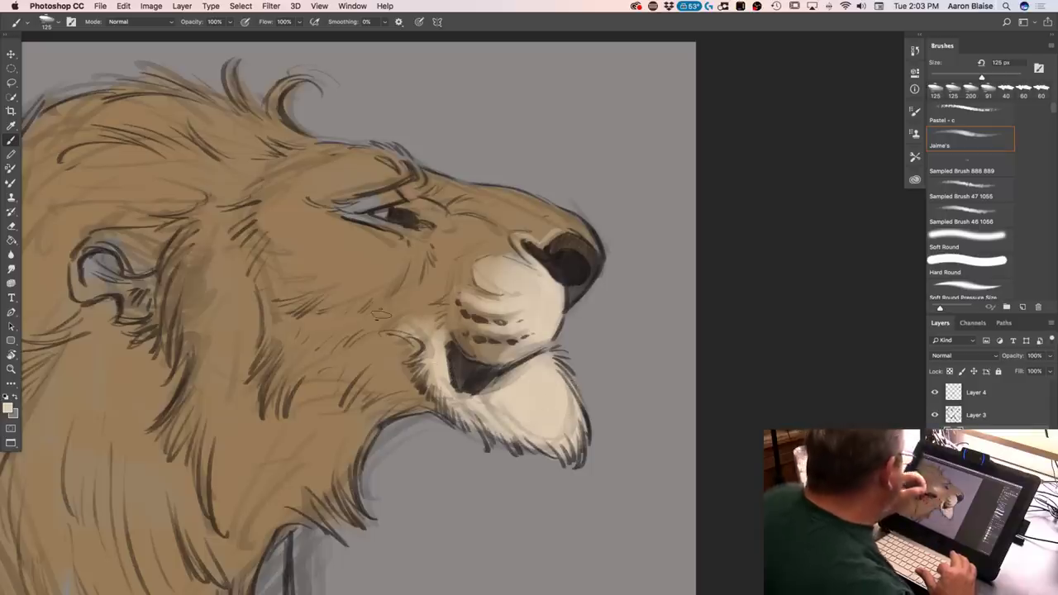
Paint cream under the eye and at its inner corner with a 70 px brush, and over the brow at 100 px
key(bracketleft)
key(bracketleft)
key(bracketleft)
key(bracketleft)
mouse_move(363, 218)
mouse_down()
mouse_move(395, 226)
mouse_move(341, 213)
mouse_up()
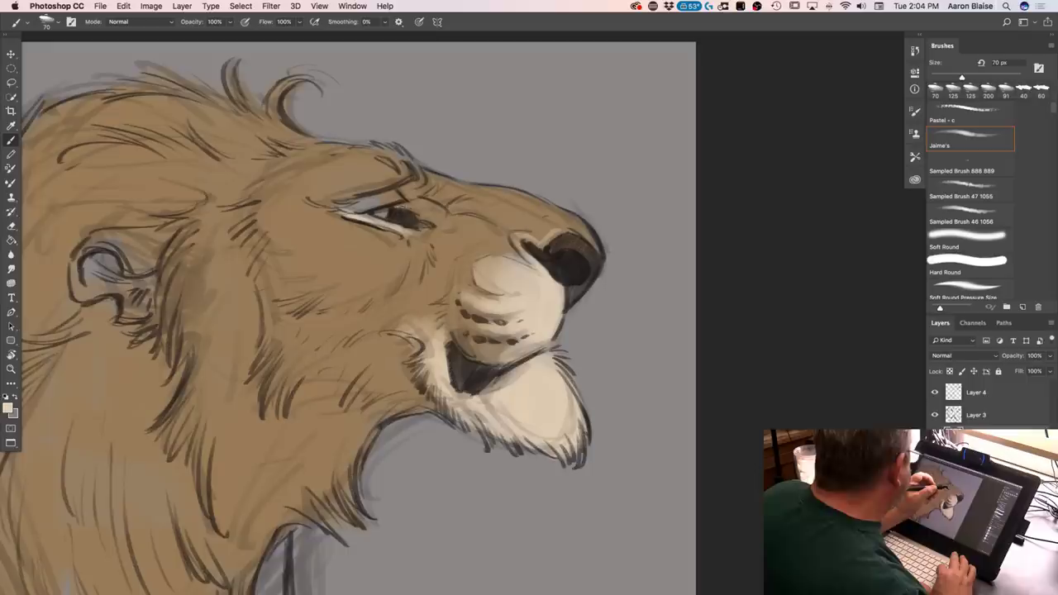
drag(414, 211, 442, 213)
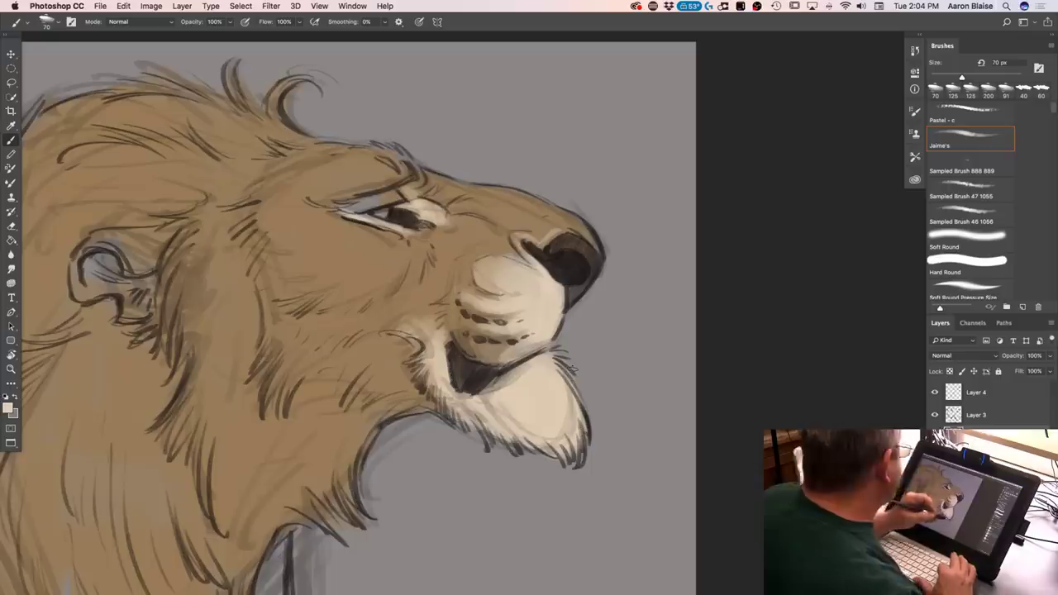
mouse_move(407, 190)
mouse_down()
mouse_move(401, 159)
mouse_move(448, 189)
mouse_move(388, 165)
mouse_move(356, 182)
mouse_move(395, 162)
mouse_up()
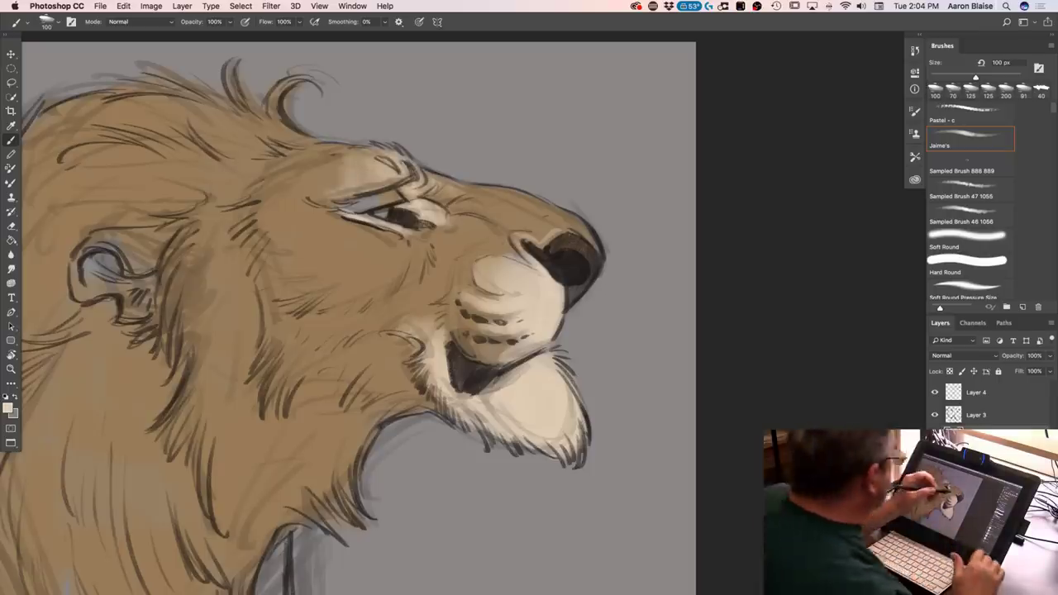
Set the foreground colour to a muted reddish brown (9c6659) and tint the nose using an 80 px brush
click(10, 402)
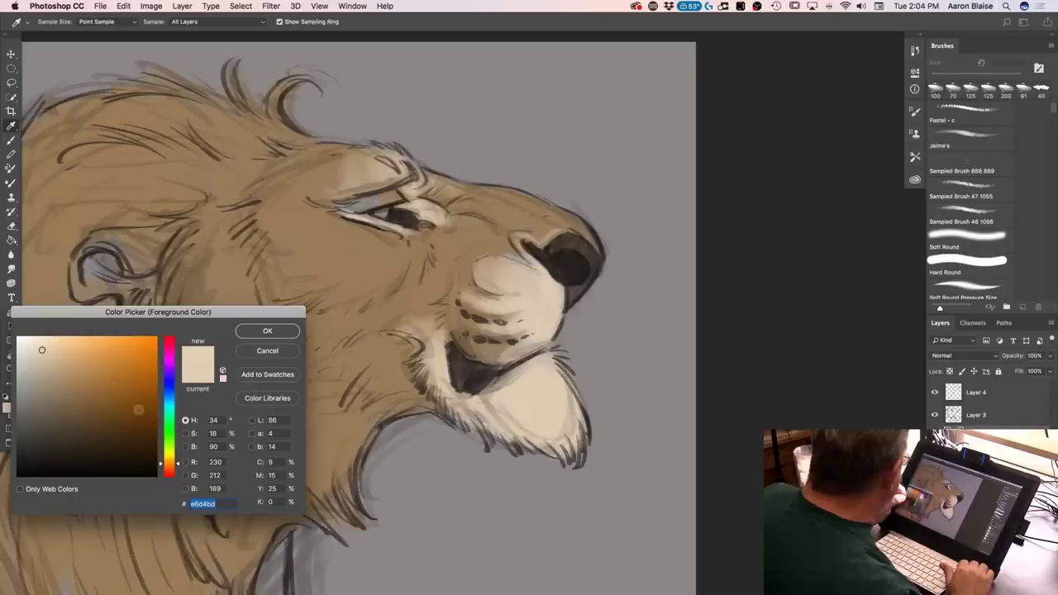
drag(170, 472, 168, 476)
click(75, 392)
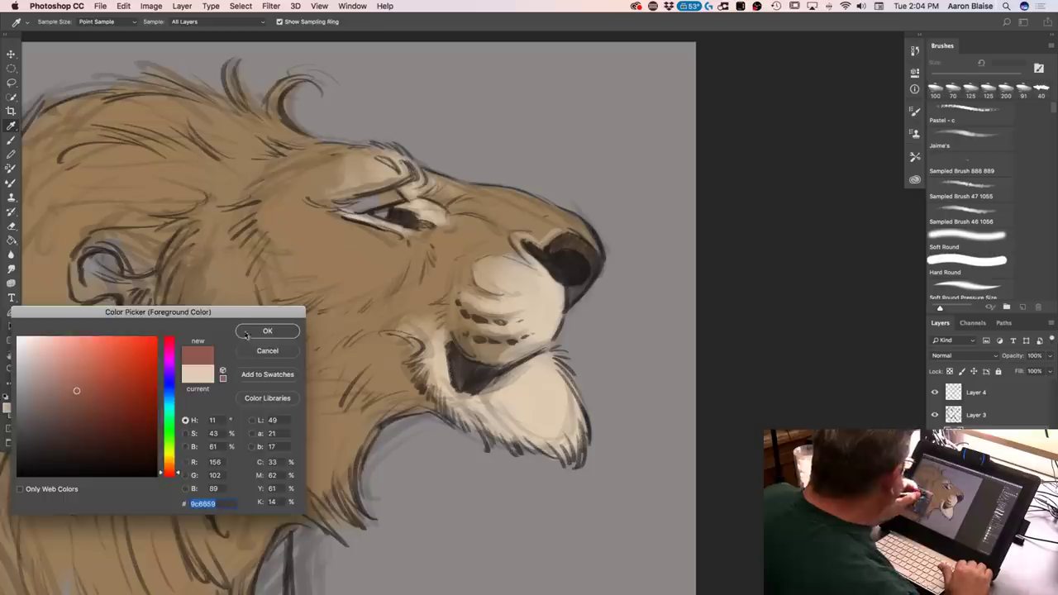
click(249, 334)
key(bracketleft)
key(bracketleft)
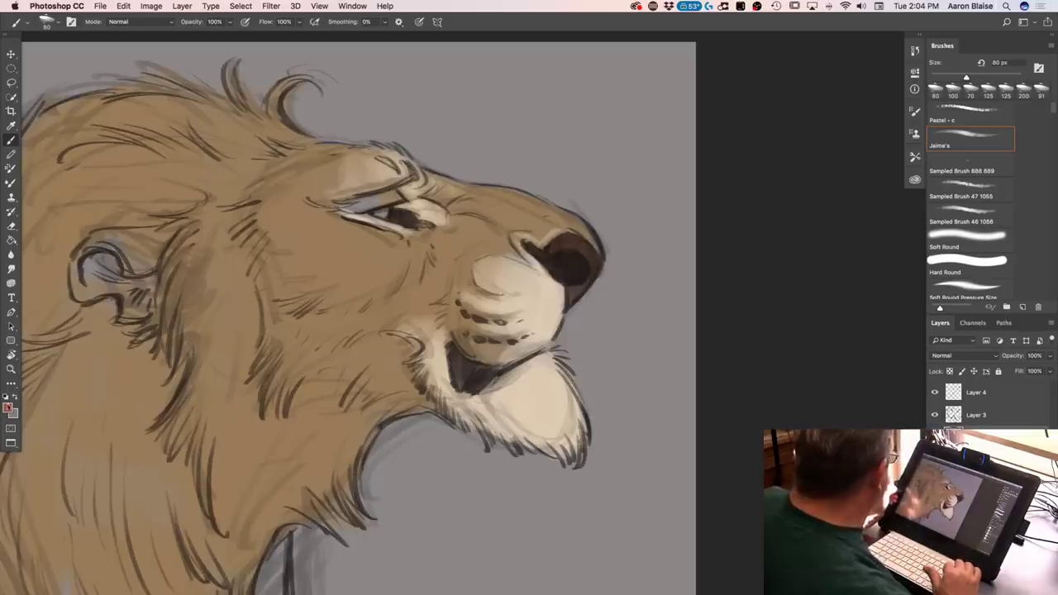
Set the foreground colour to a dark reddish brown (3b251e) for the mane
click(7, 407)
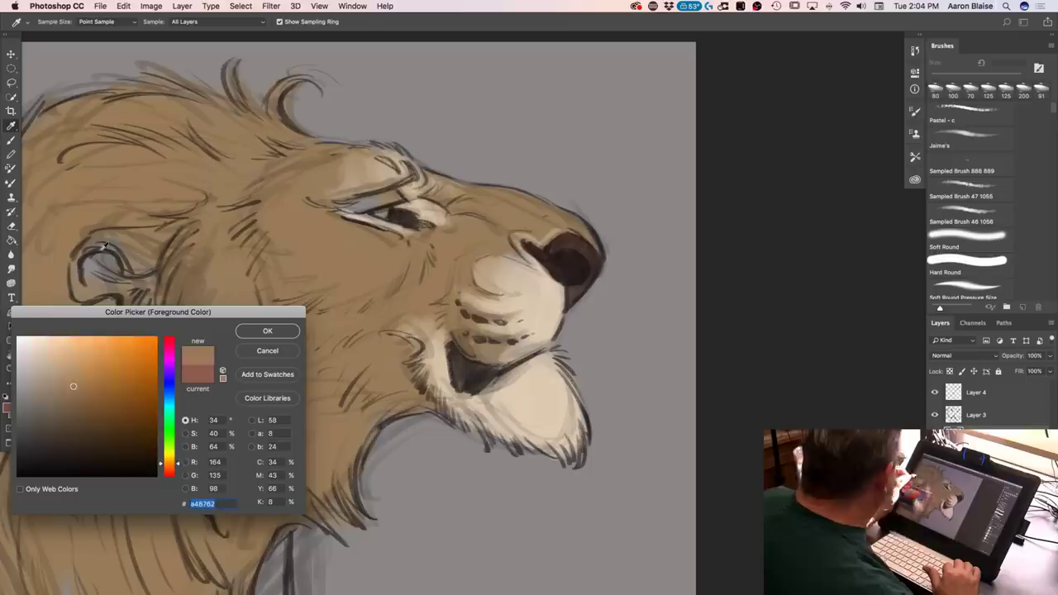
drag(169, 468, 169, 472)
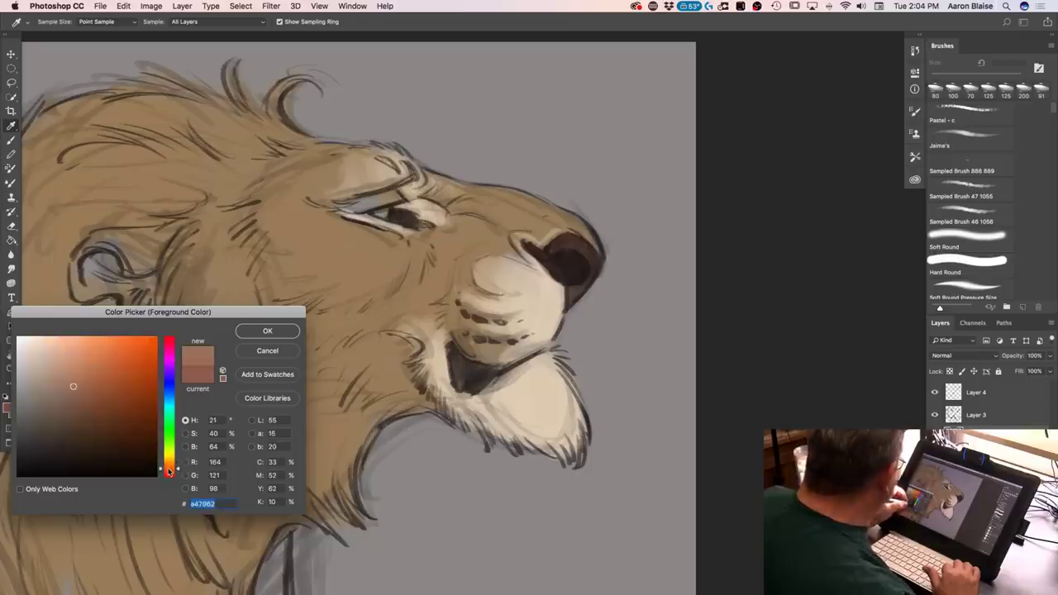
click(97, 432)
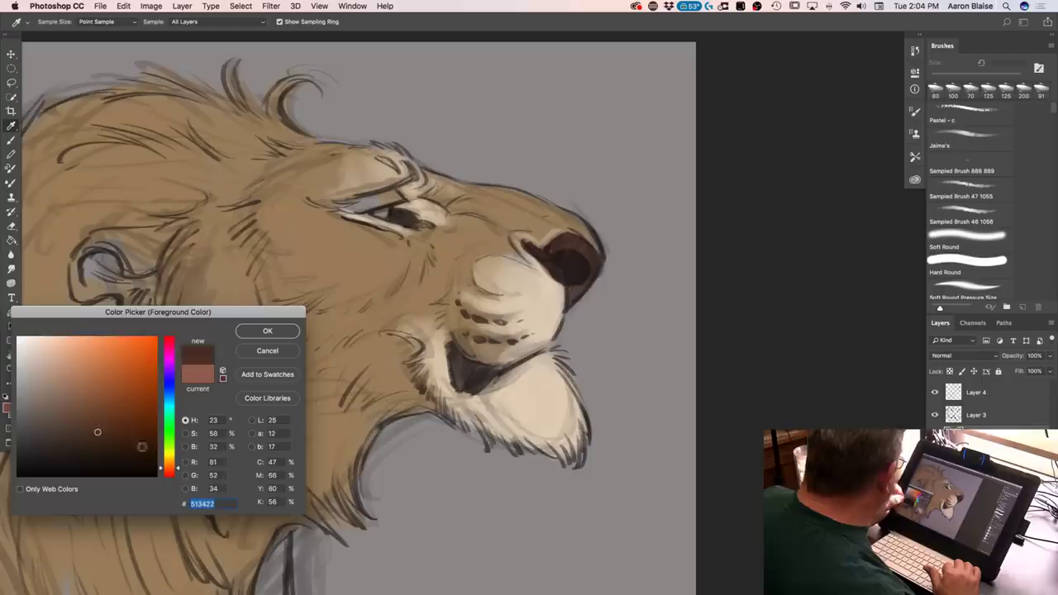
click(170, 473)
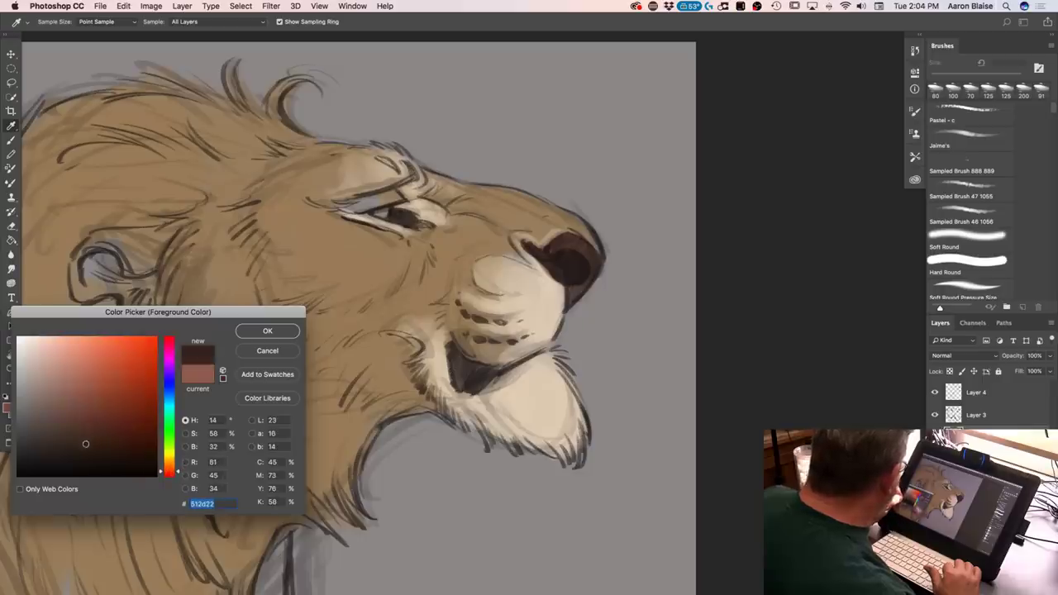
key(Return)
key(b)
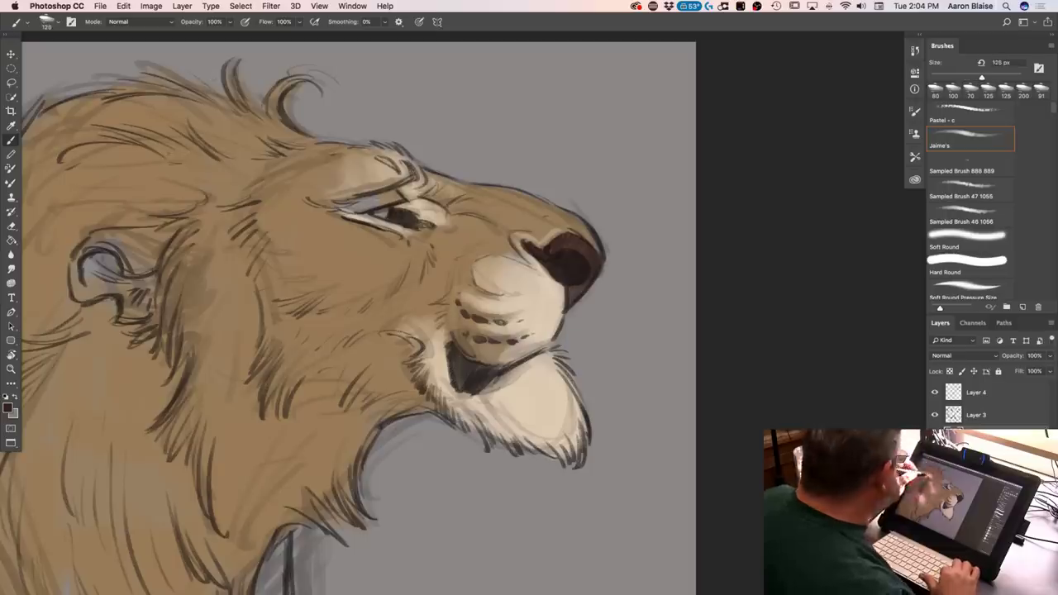
Block dark brown over the crown of the mane and around behind the ear, enlarging the brush from 175 to 300 px
key(bracketleft)
mouse_move(231, 106)
mouse_down()
mouse_move(110, 101)
mouse_move(144, 101)
mouse_move(158, 123)
mouse_move(66, 108)
mouse_move(70, 140)
mouse_up()
key(super+minus)
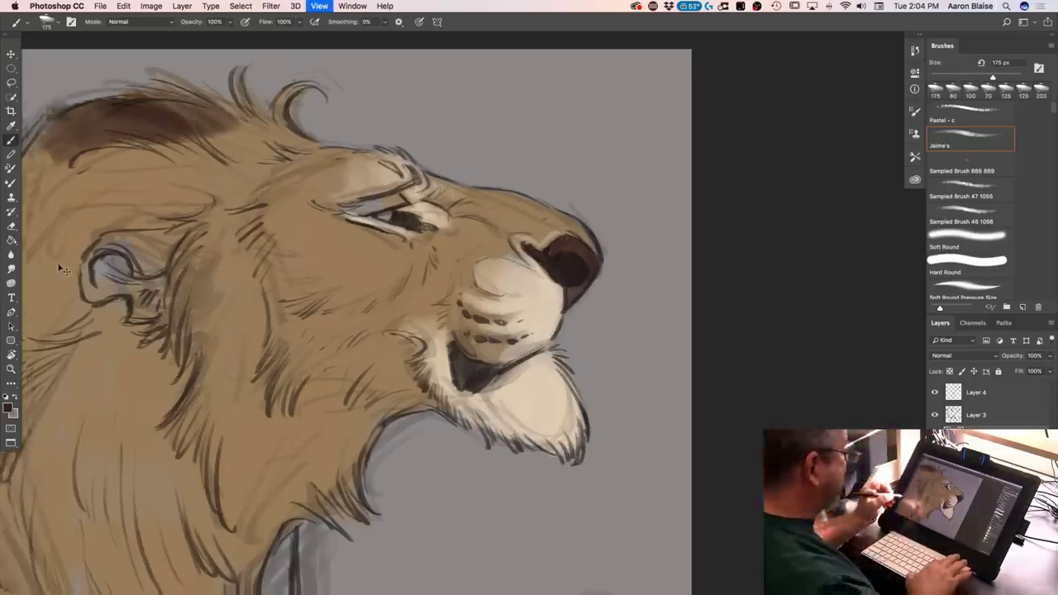
mouse_move(281, 175)
mouse_down()
mouse_move(299, 178)
mouse_move(286, 162)
mouse_move(269, 190)
mouse_move(198, 164)
mouse_move(178, 175)
mouse_move(258, 213)
mouse_move(207, 221)
mouse_move(277, 235)
mouse_move(186, 238)
mouse_move(162, 277)
mouse_move(207, 214)
mouse_move(194, 190)
mouse_move(157, 256)
mouse_move(140, 182)
mouse_move(170, 176)
mouse_move(128, 227)
mouse_move(119, 186)
mouse_move(116, 231)
mouse_move(219, 211)
mouse_move(256, 225)
mouse_move(239, 239)
mouse_move(248, 397)
mouse_move(203, 312)
mouse_move(184, 318)
mouse_move(175, 294)
mouse_move(165, 321)
mouse_move(147, 253)
mouse_move(106, 327)
mouse_move(87, 248)
mouse_move(91, 285)
mouse_move(122, 224)
mouse_move(87, 235)
mouse_move(66, 264)
mouse_move(104, 307)
mouse_move(151, 395)
mouse_move(219, 360)
mouse_move(190, 389)
mouse_move(178, 339)
mouse_up()
key(])
key(])
key(bracketright)
mouse_move(190, 376)
mouse_down()
mouse_move(189, 402)
mouse_move(153, 347)
mouse_move(151, 364)
mouse_up()
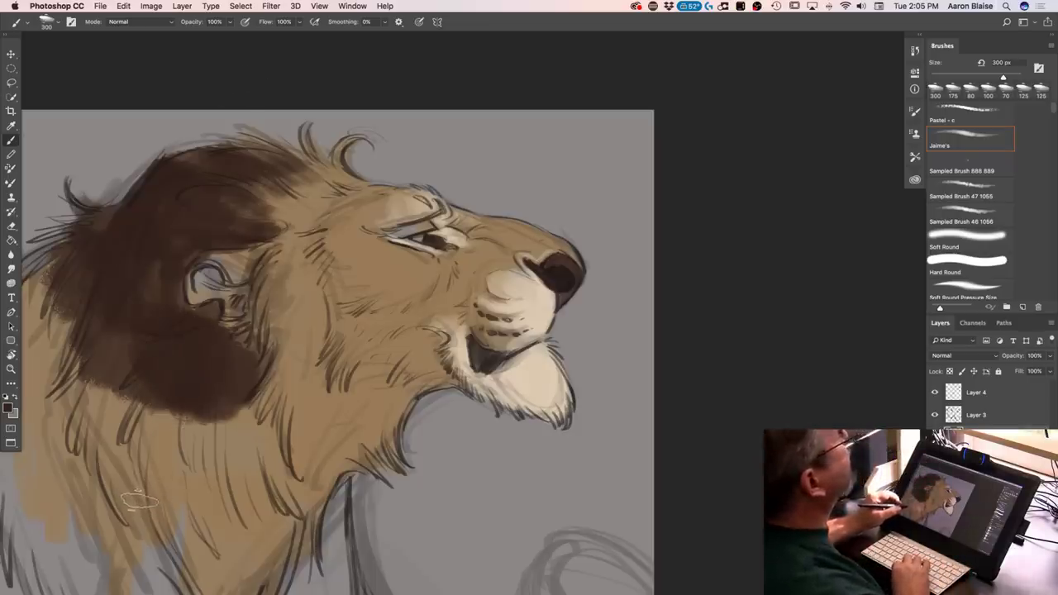
Carry the dark brown from below the ear down over the neck and the front of the lower mane
mouse_move(245, 479)
mouse_down()
mouse_move(353, 400)
mouse_move(427, 364)
mouse_up()
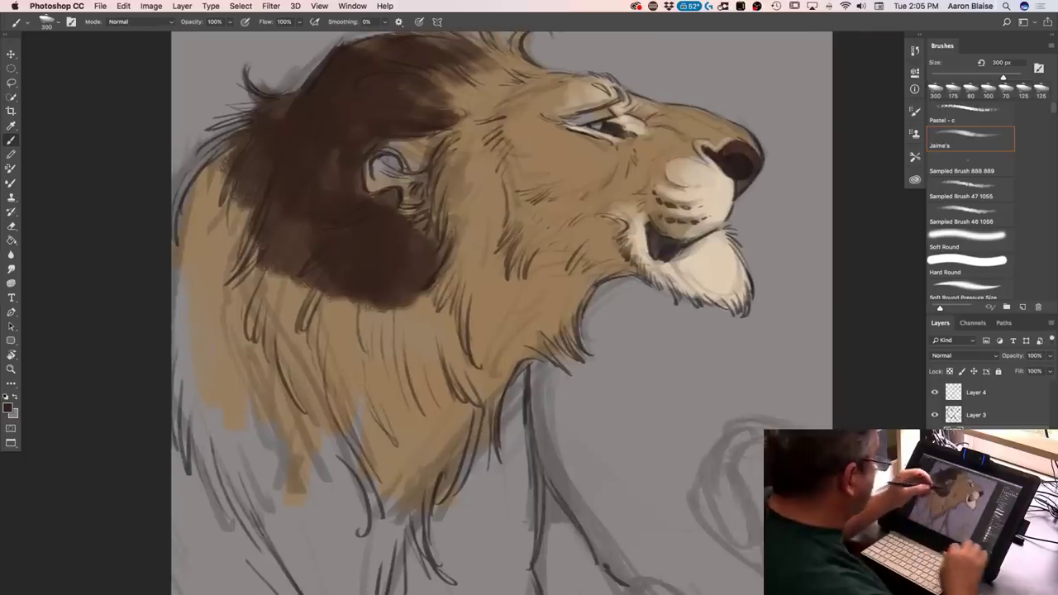
drag(414, 277, 417, 372)
drag(434, 244, 418, 355)
mouse_move(463, 293)
mouse_down()
mouse_move(434, 372)
mouse_move(463, 414)
mouse_up()
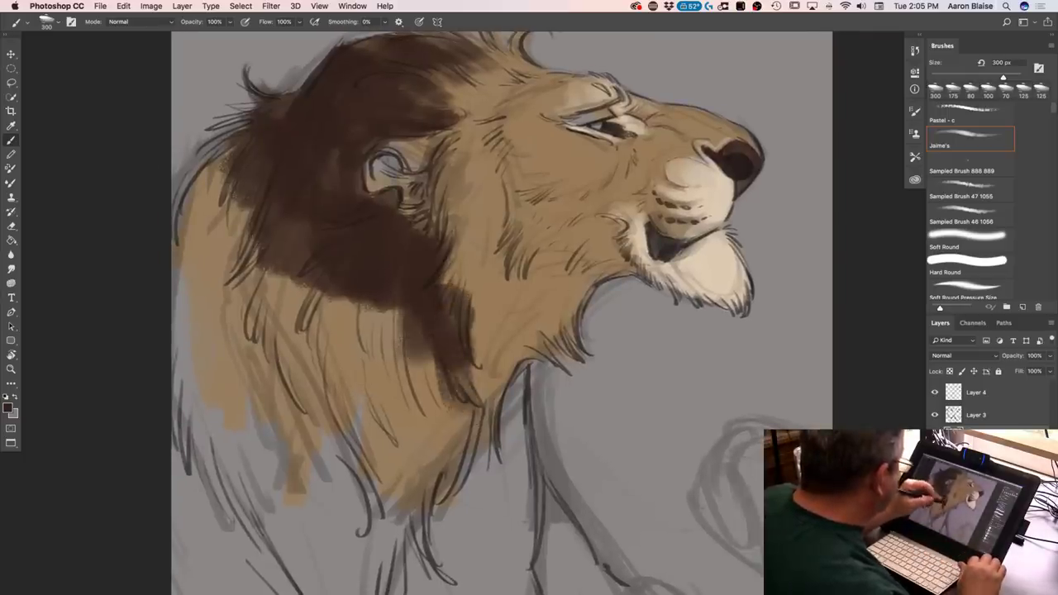
drag(504, 331, 475, 446)
drag(508, 302, 496, 364)
drag(512, 320, 459, 450)
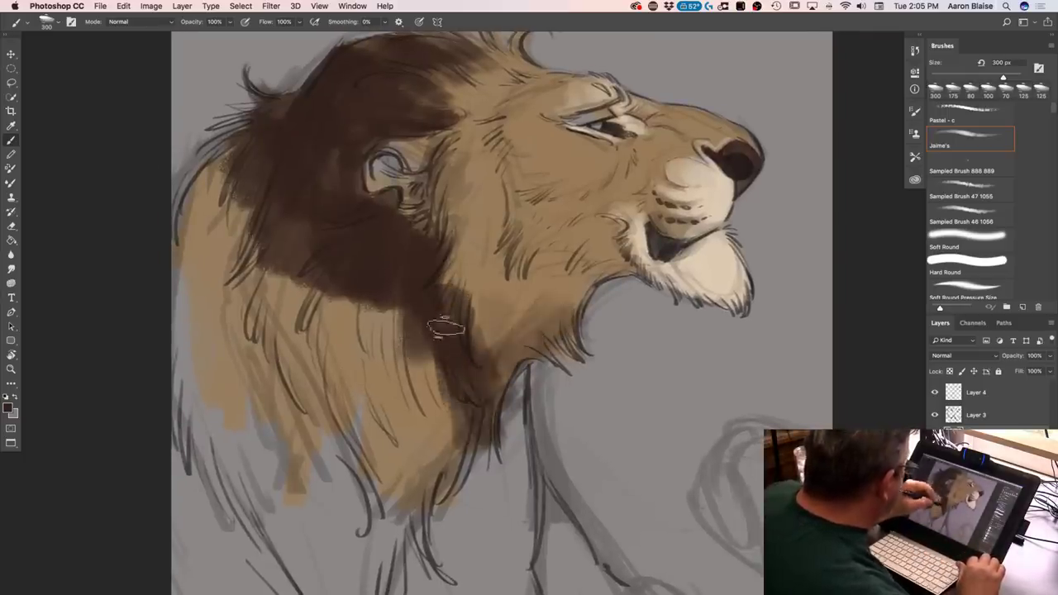
drag(434, 315, 421, 480)
drag(388, 297, 395, 463)
drag(372, 277, 347, 488)
drag(319, 248, 285, 463)
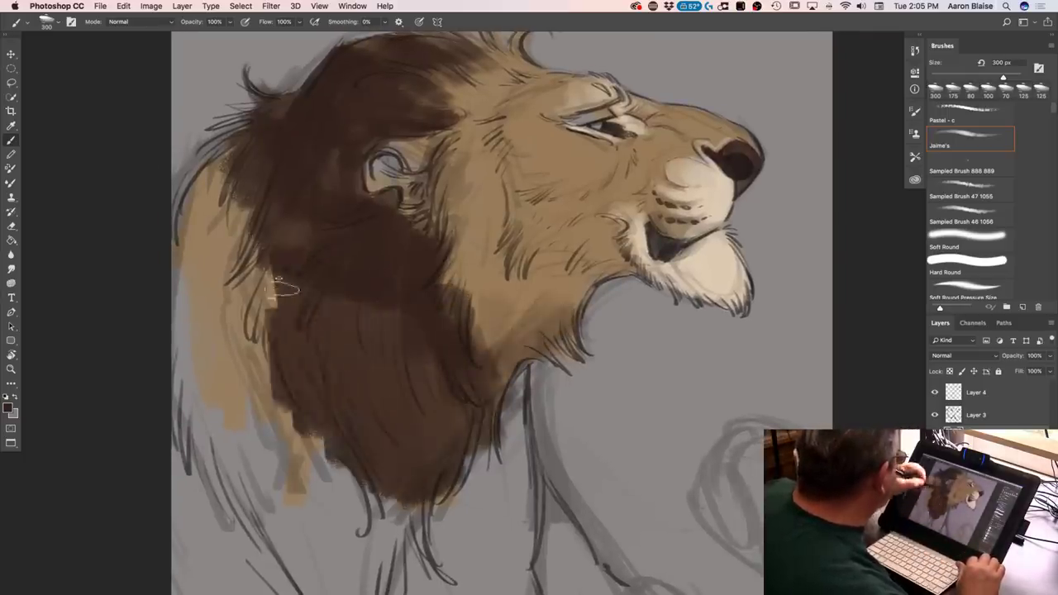
Fill the back of the mane out to its edge and down to its lower tip with dark brown
drag(264, 199, 244, 393)
mouse_move(236, 157)
mouse_down()
mouse_move(207, 314)
mouse_move(198, 248)
mouse_move(177, 248)
mouse_move(178, 318)
mouse_up()
drag(298, 189, 272, 248)
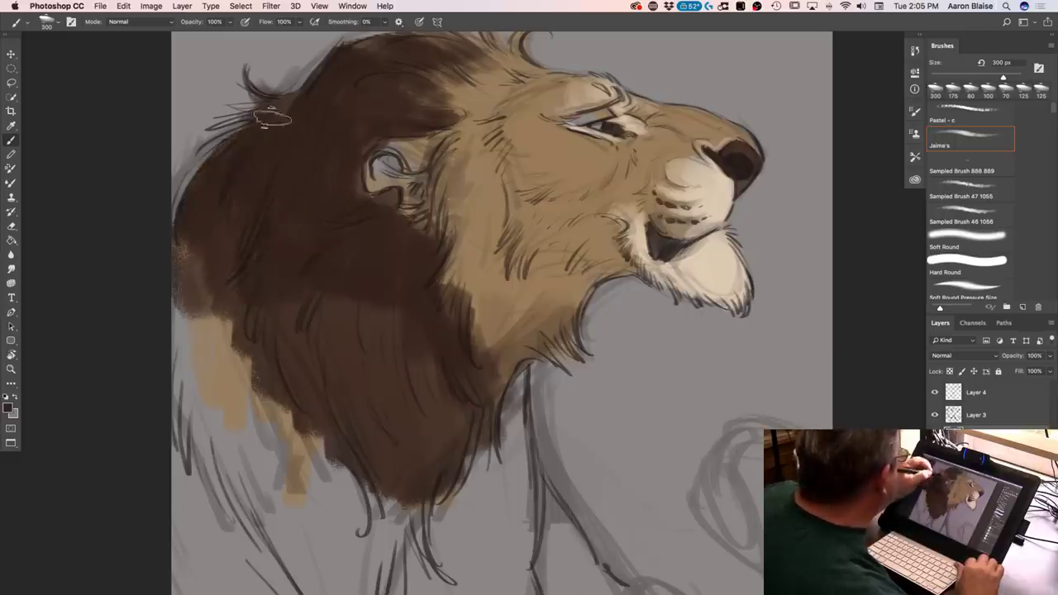
mouse_move(255, 257)
mouse_down()
mouse_move(219, 364)
mouse_move(193, 236)
mouse_move(177, 338)
mouse_move(194, 395)
mouse_move(303, 480)
mouse_move(356, 463)
mouse_move(404, 467)
mouse_move(449, 432)
mouse_move(485, 444)
mouse_move(513, 331)
mouse_move(487, 273)
mouse_move(446, 232)
mouse_move(455, 273)
mouse_up()
mouse_move(433, 487)
mouse_down()
mouse_move(402, 537)
mouse_move(425, 562)
mouse_move(432, 454)
mouse_move(378, 385)
mouse_move(390, 533)
mouse_move(279, 371)
mouse_move(359, 480)
mouse_up()
key(super+minus)
key(super+0)
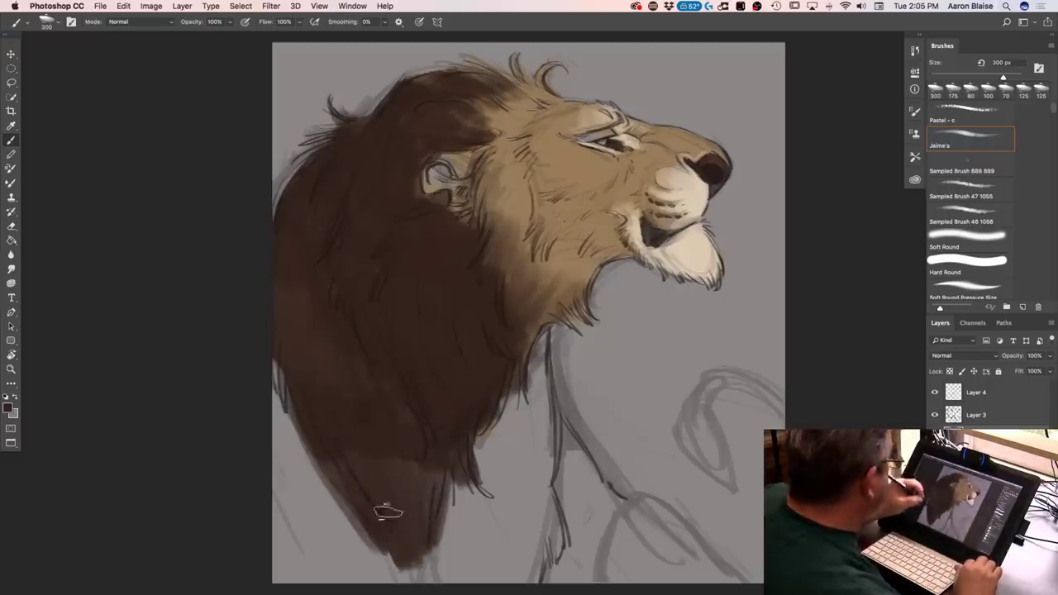
Darken the mane above the forehead with the layer's transparent pixels locked, and glaze dark brown over the ear
drag(510, 93, 510, 77)
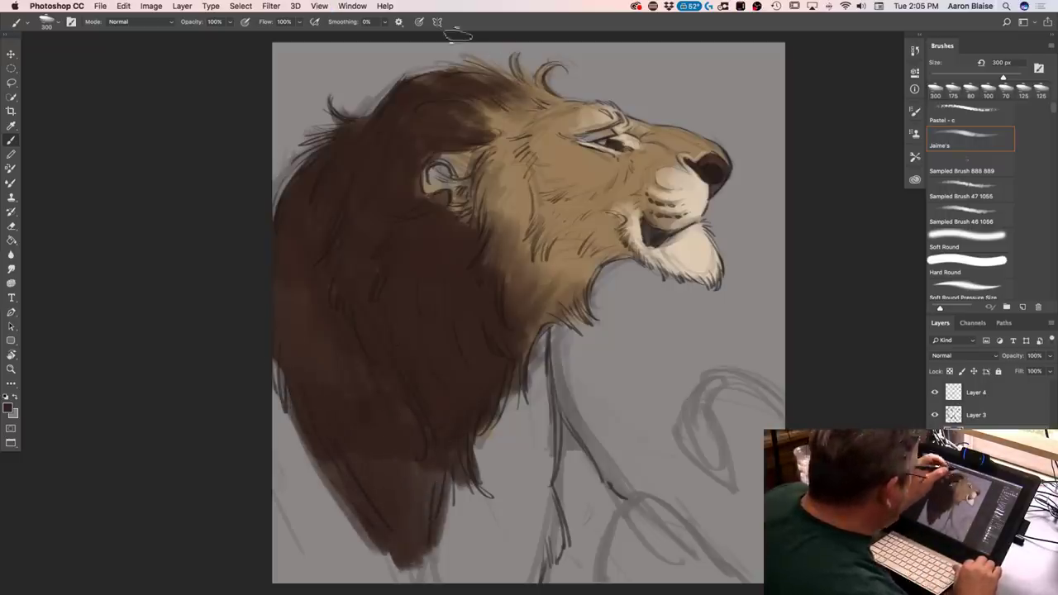
click(950, 371)
mouse_move(541, 71)
mouse_down()
mouse_move(530, 103)
mouse_move(525, 78)
mouse_move(496, 75)
mouse_move(496, 65)
mouse_move(519, 178)
mouse_up()
mouse_move(432, 165)
mouse_down()
mouse_move(456, 202)
mouse_move(434, 189)
mouse_up()
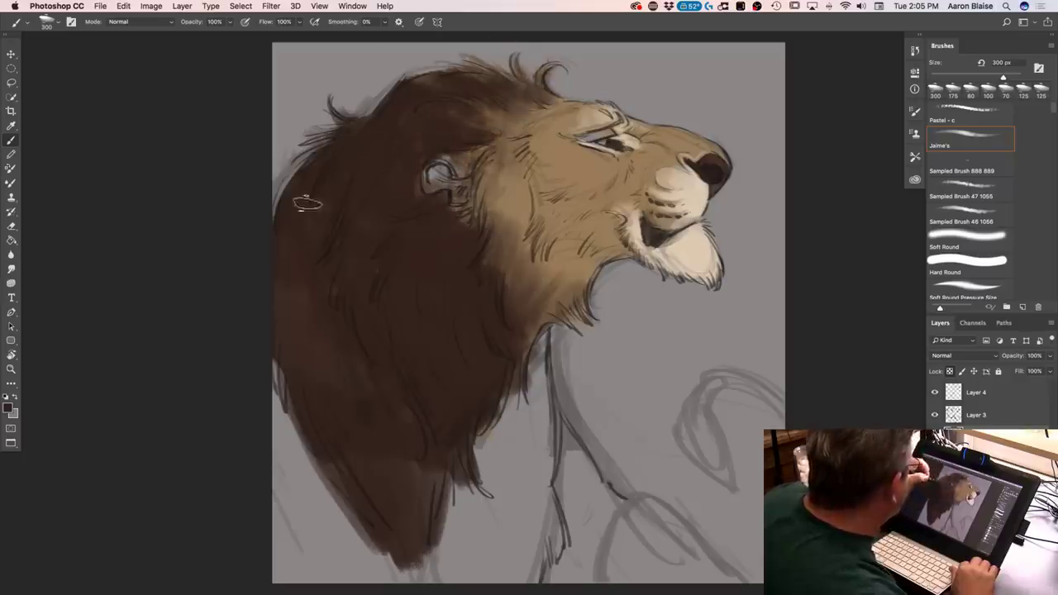
click(950, 371)
mouse_move(428, 159)
mouse_down()
mouse_move(442, 217)
mouse_move(460, 162)
mouse_up()
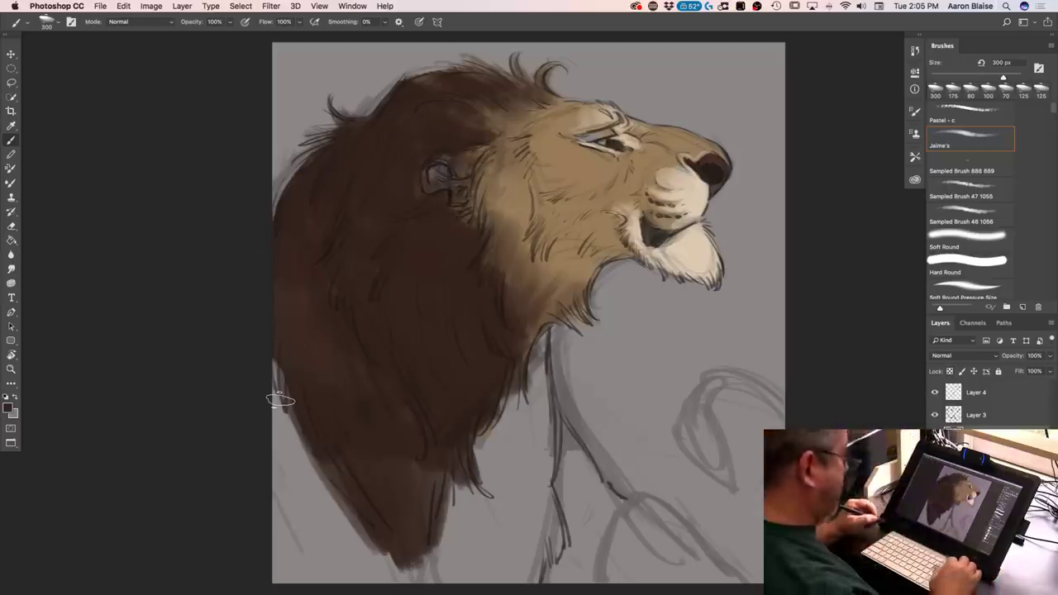
Set the foreground colour to a golden tan (a97f49) based on the cheek colour, and choose the Pastel - c brush at 62 px
key(super+plus)
click(8, 402)
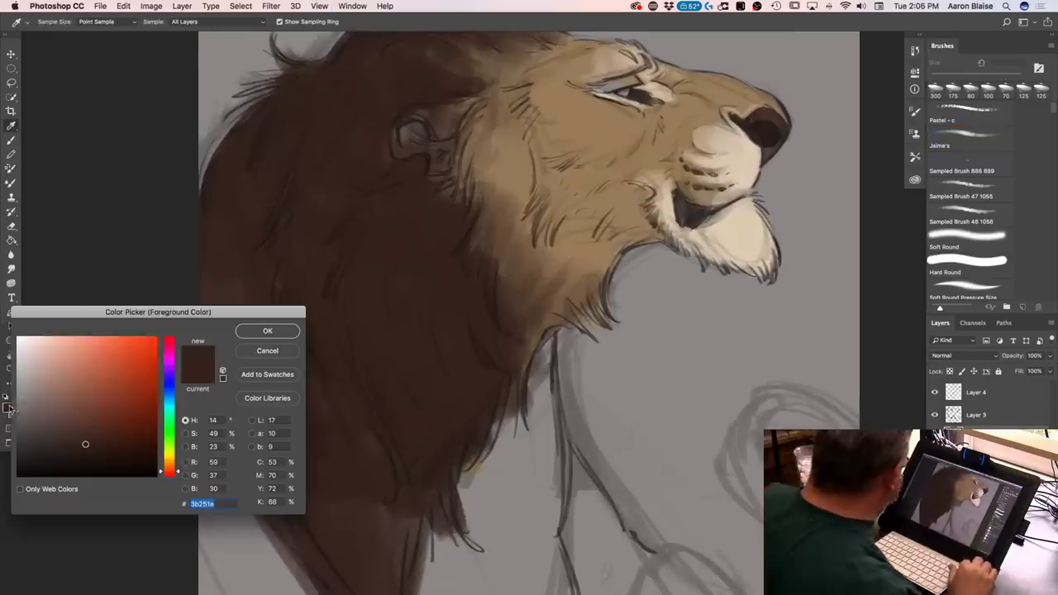
click(570, 128)
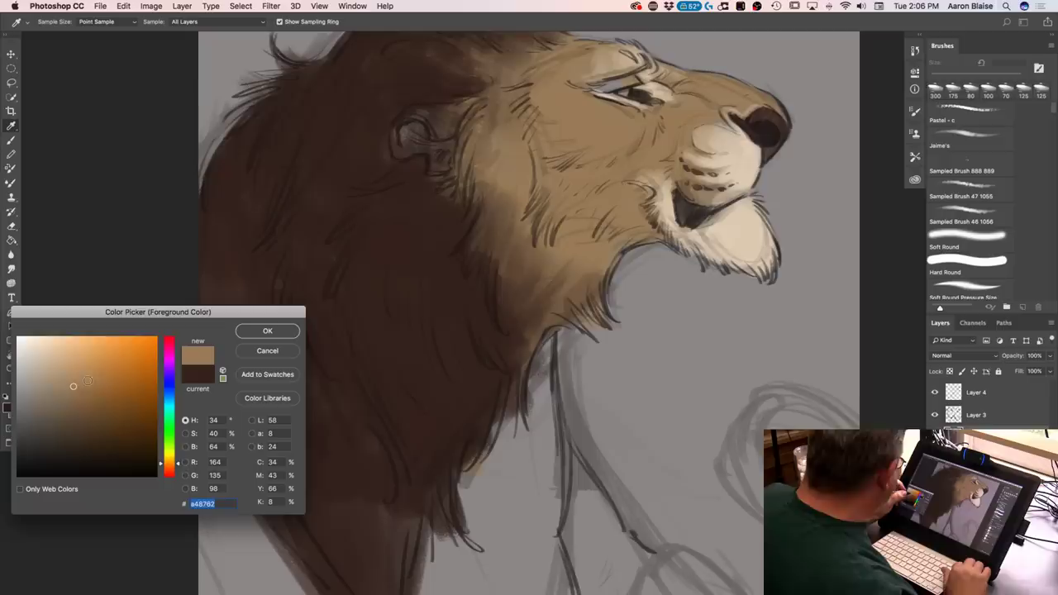
click(245, 334)
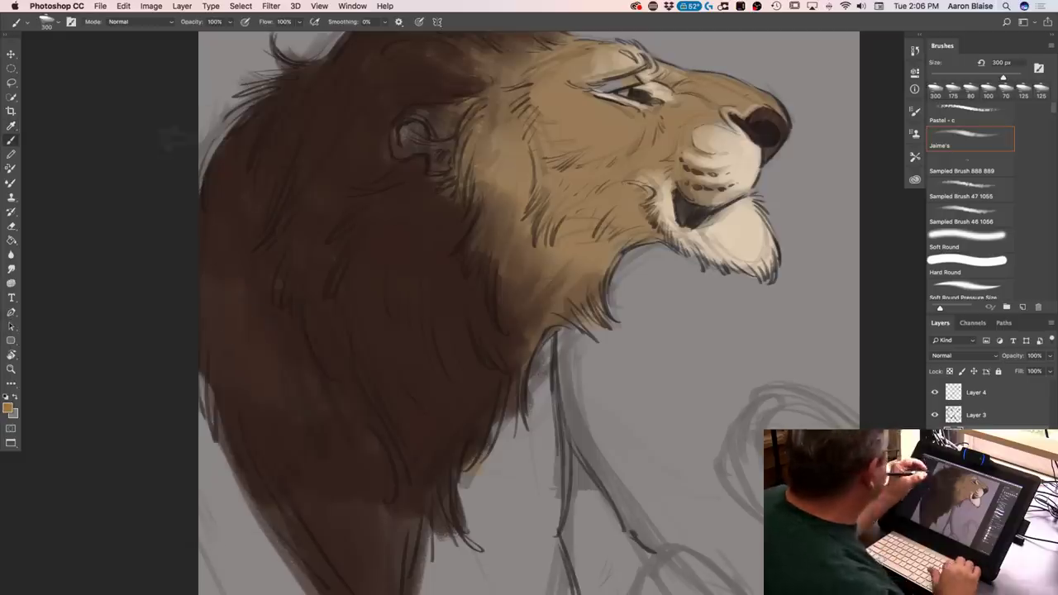
click(47, 22)
click(73, 118)
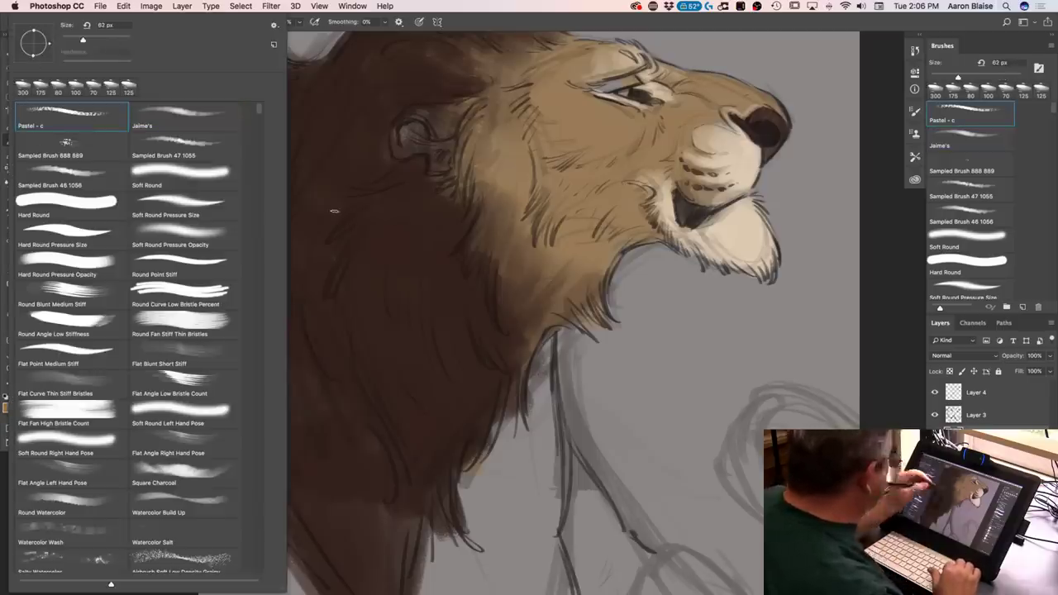
click(335, 211)
Paint the outer rim and front fold of the ear in golden tan
key(super+equal)
key(super+equal)
drag(289, 309, 372, 433)
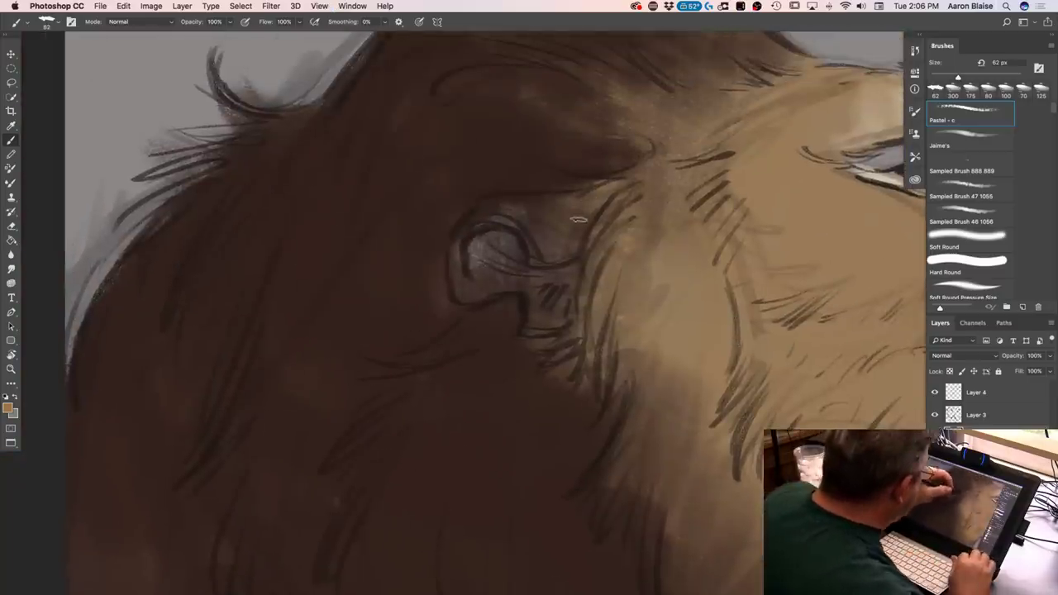
mouse_move(579, 202)
mouse_down()
mouse_move(557, 232)
mouse_move(538, 232)
mouse_move(543, 201)
mouse_move(520, 226)
mouse_move(518, 197)
mouse_move(498, 219)
mouse_move(499, 198)
mouse_move(477, 224)
mouse_move(528, 213)
mouse_move(532, 236)
mouse_move(533, 208)
mouse_move(517, 221)
mouse_move(501, 184)
mouse_move(458, 241)
mouse_move(462, 287)
mouse_move(457, 243)
mouse_move(460, 292)
mouse_move(477, 302)
mouse_move(512, 291)
mouse_move(532, 329)
mouse_up()
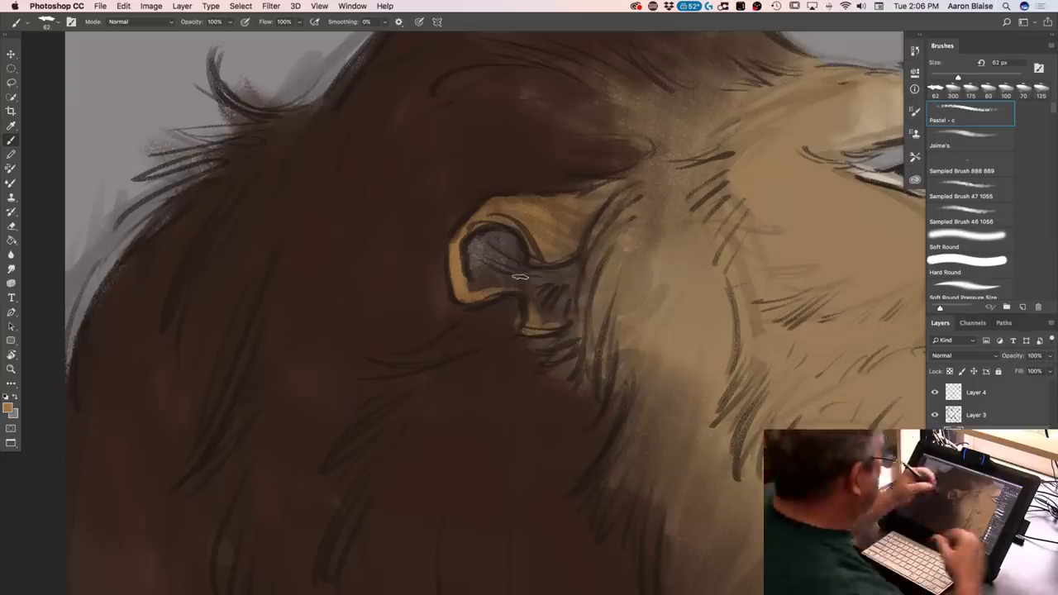
Change the foreground colour to a more saturated golden brown
key(super+minus)
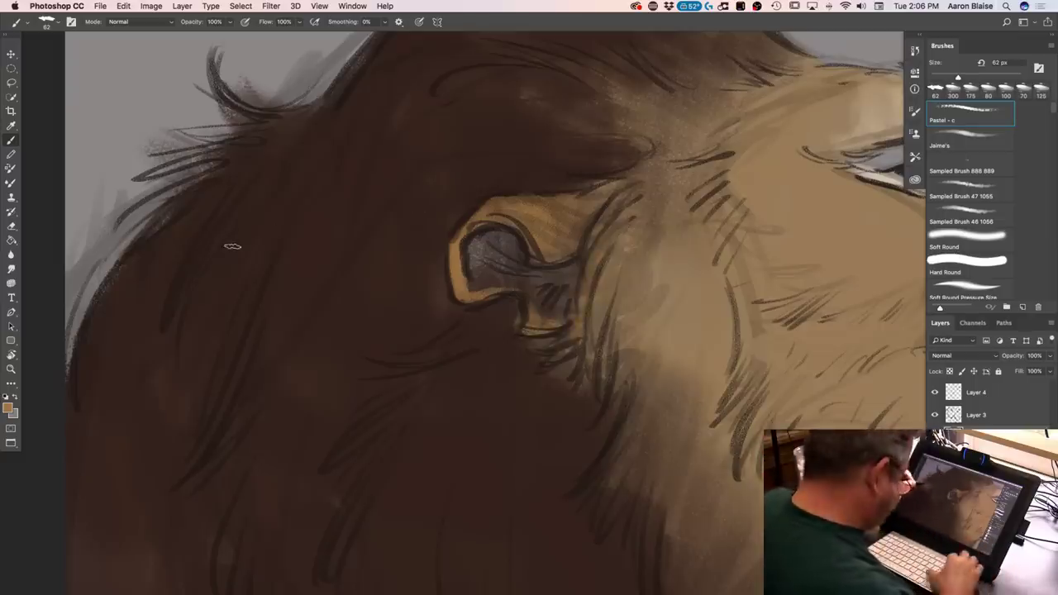
key(super+minus)
click(8, 408)
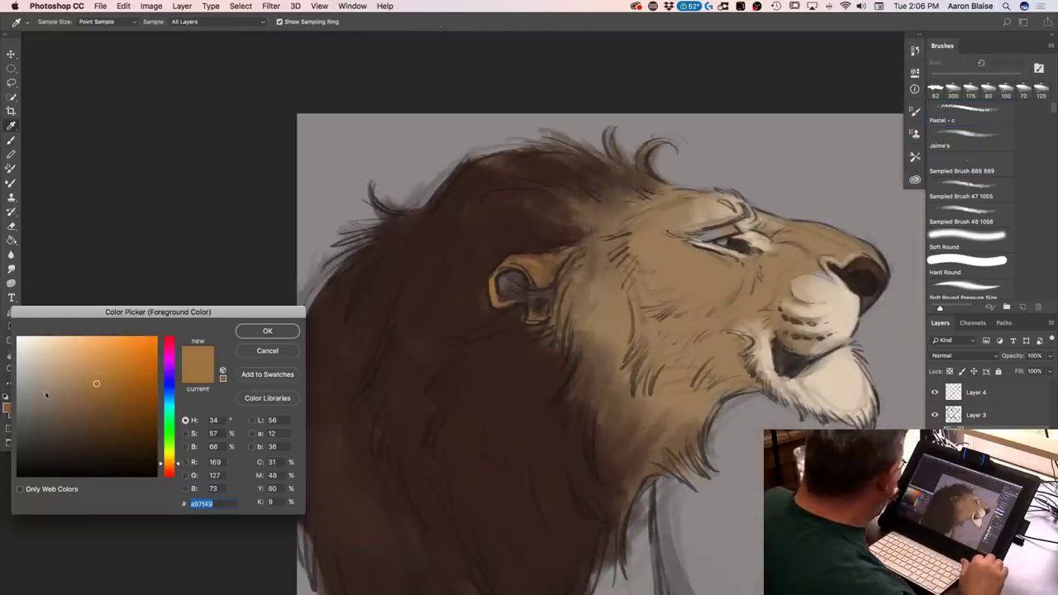
drag(126, 400, 118, 380)
click(267, 331)
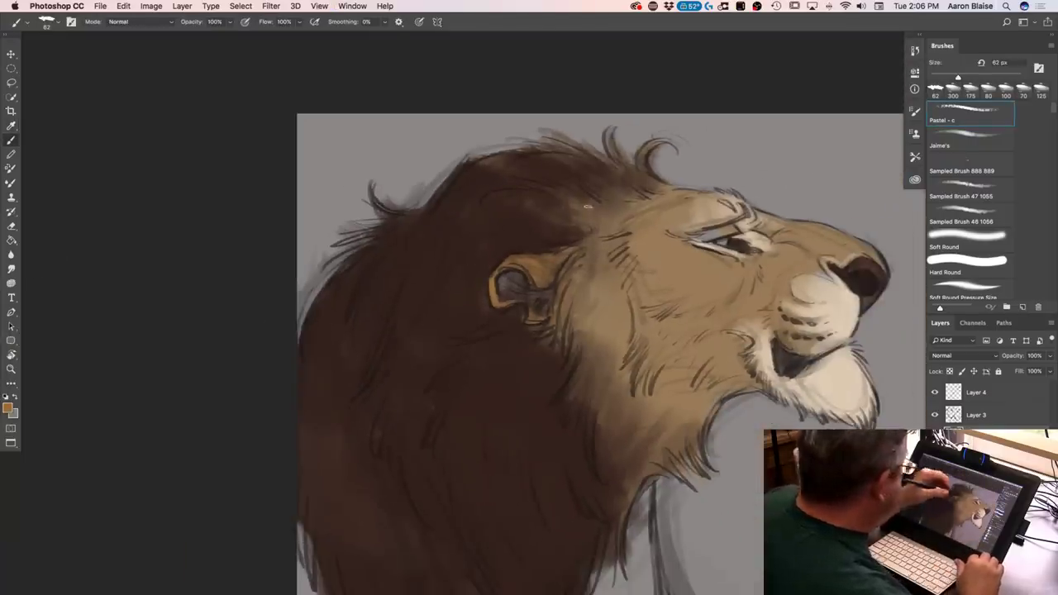
Enlarge the brush to 90 px and paint golden brown fur from in front of the ear down to the jaw and throat
key(])
key(])
mouse_move(574, 314)
mouse_down()
mouse_move(580, 352)
mouse_move(585, 295)
mouse_move(557, 398)
mouse_move(580, 378)
mouse_move(570, 431)
mouse_move(605, 359)
mouse_move(598, 464)
mouse_up()
drag(597, 394, 603, 466)
key(])
drag(602, 405, 602, 470)
mouse_move(608, 381)
mouse_down()
mouse_move(611, 476)
mouse_move(619, 397)
mouse_move(625, 488)
mouse_move(649, 416)
mouse_move(669, 408)
mouse_up()
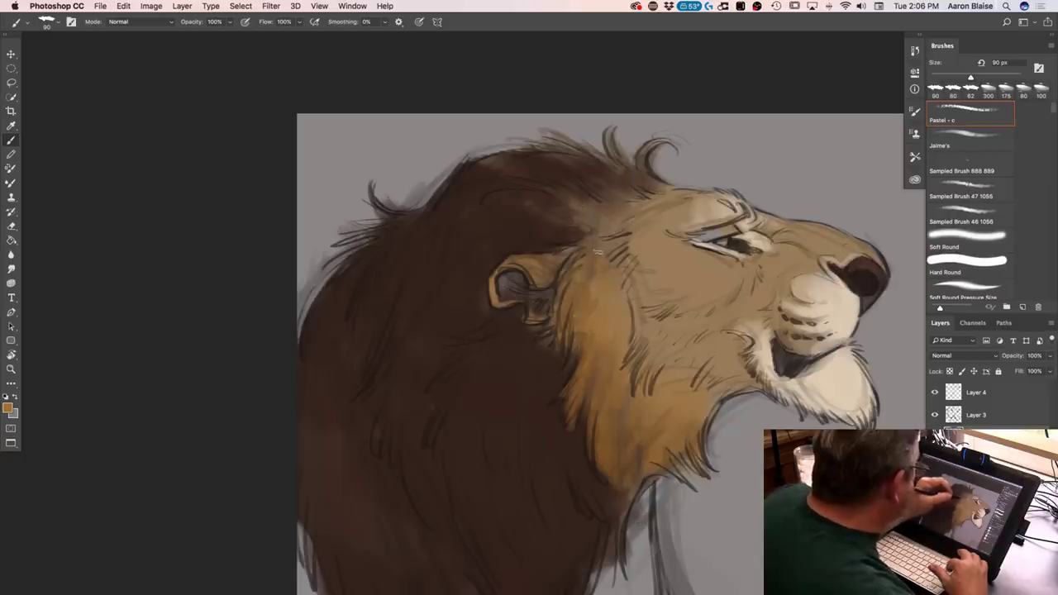
Pull golden brown strands into the mane above the forehead and along the dark mane's front edge below the jaw
mouse_move(567, 197)
mouse_down()
mouse_move(585, 177)
mouse_move(580, 165)
mouse_move(592, 157)
mouse_move(618, 163)
mouse_move(609, 130)
mouse_move(642, 167)
mouse_up()
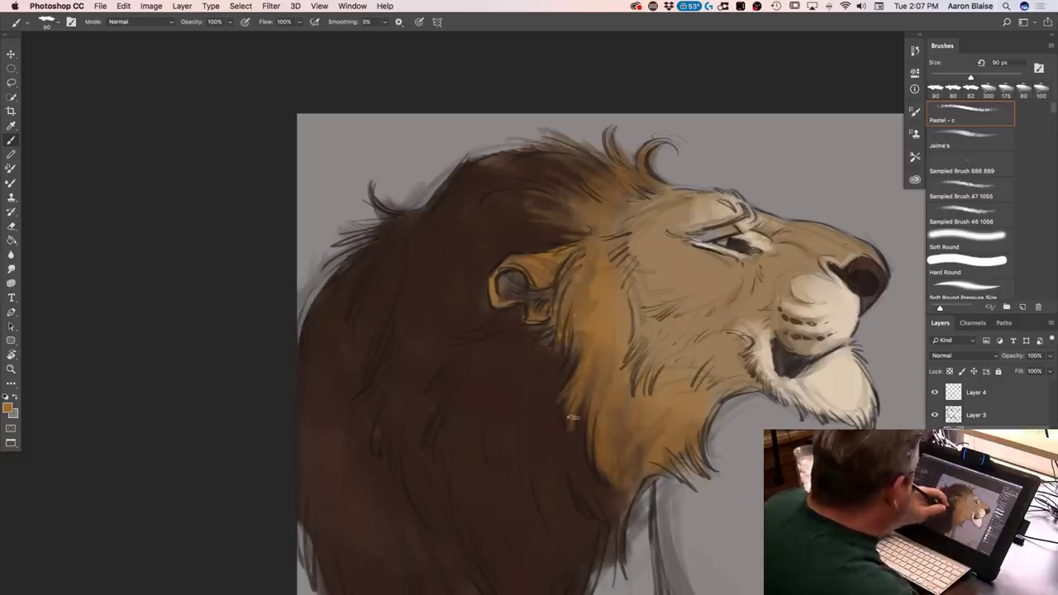
drag(583, 409, 573, 423)
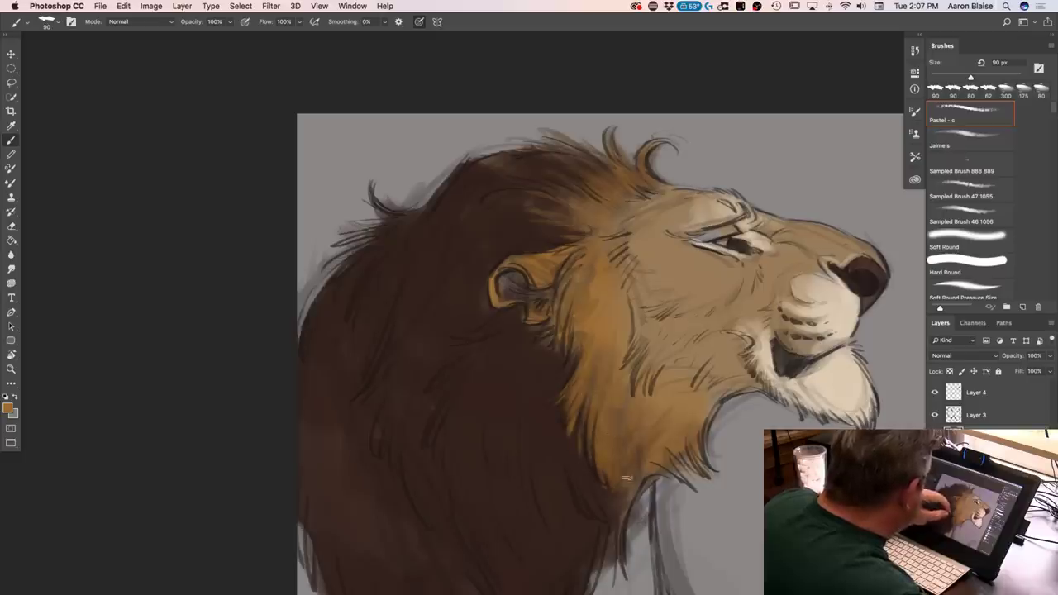
drag(616, 489, 610, 531)
drag(598, 463, 602, 524)
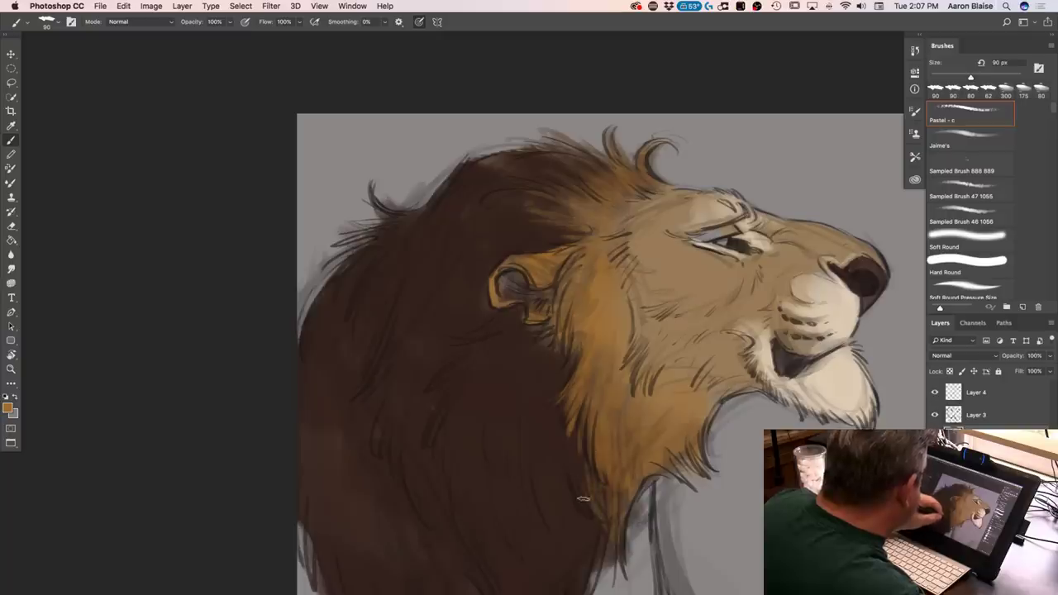
Paint a few loose golden brown strands into the dark mane behind the throat fur
drag(555, 438, 566, 491)
mouse_move(541, 438)
mouse_down()
mouse_move(566, 500)
mouse_move(553, 499)
mouse_up()
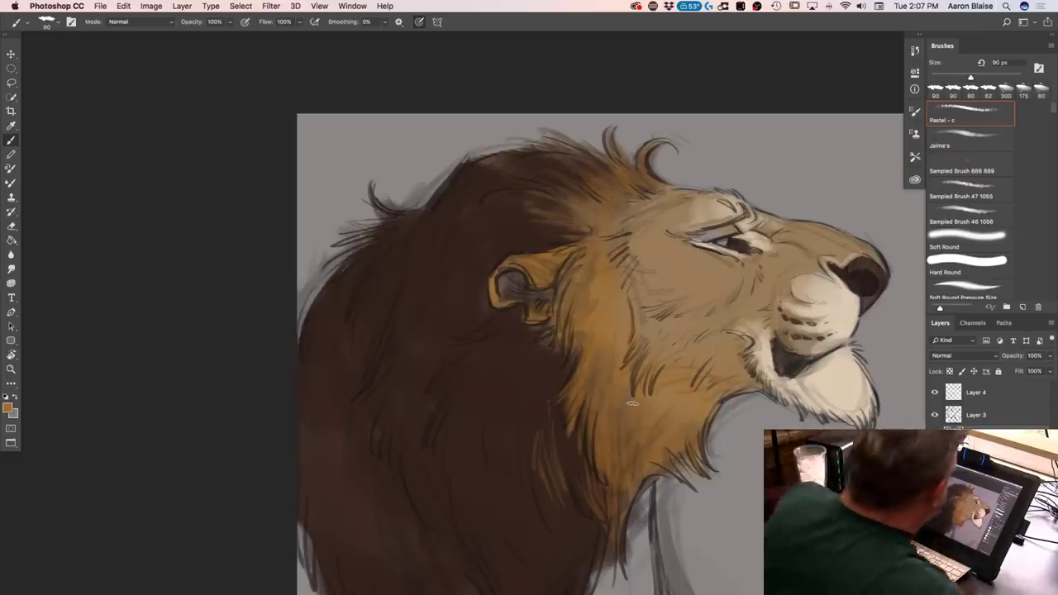
Set the foreground colour to muted brown 806646 and shade the top of the snout just behind the nose
click(9, 406)
click(808, 265)
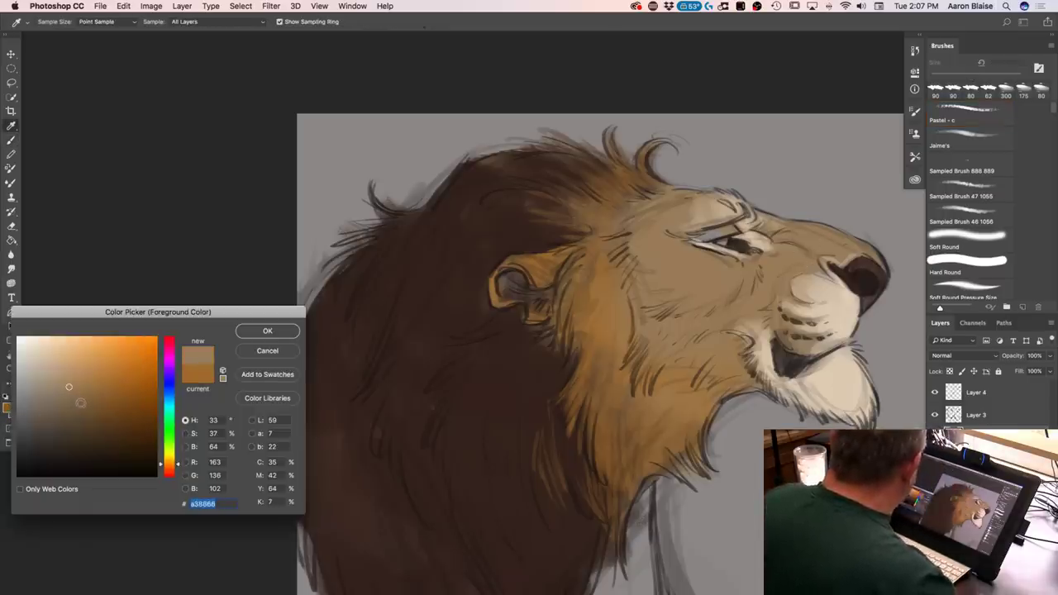
click(252, 335)
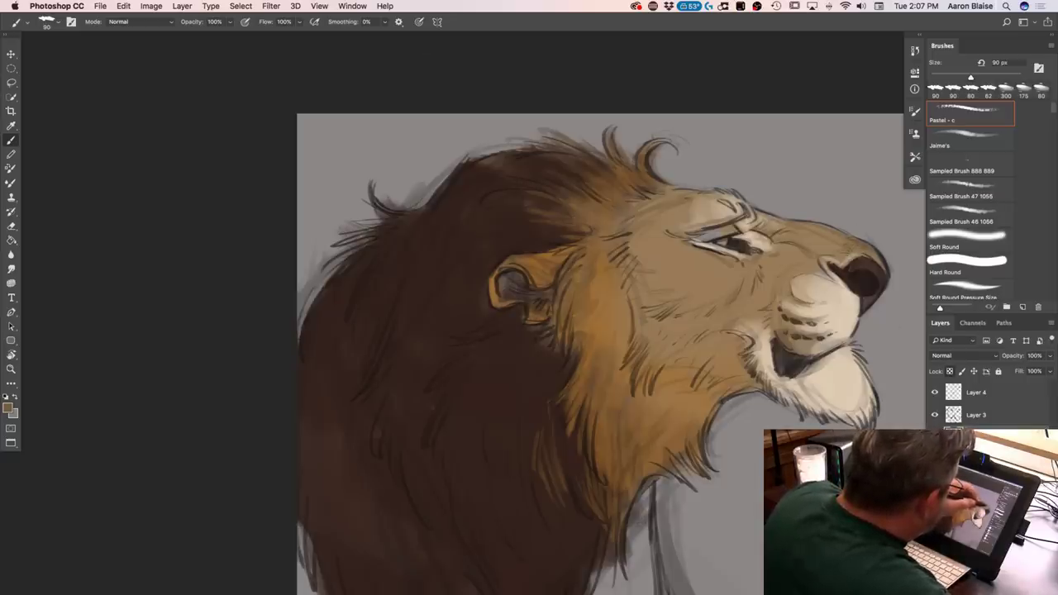
drag(816, 243, 805, 229)
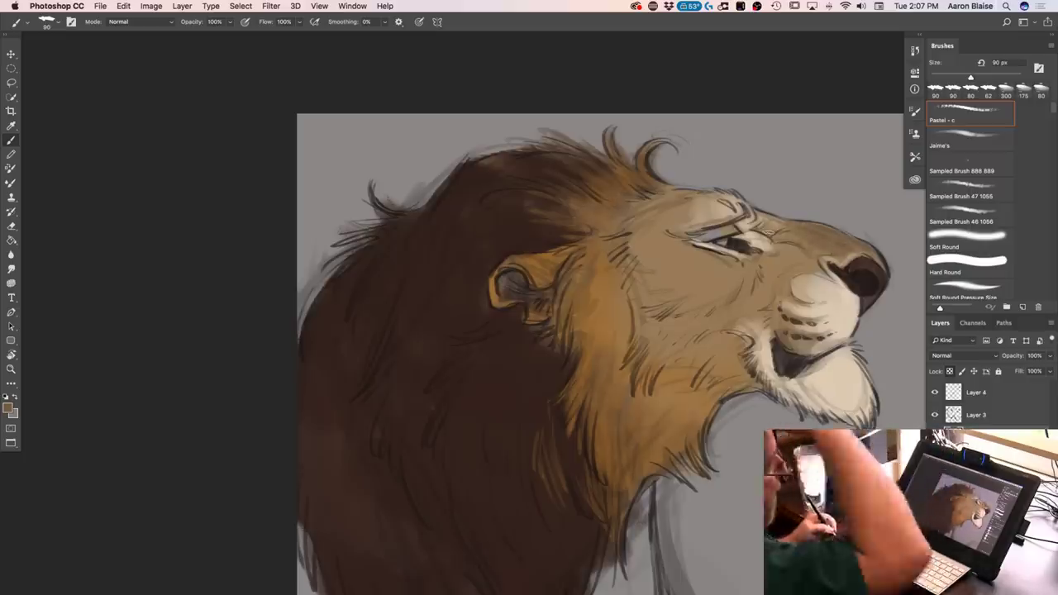
key(super+plus)
drag(337, 318, 129, 324)
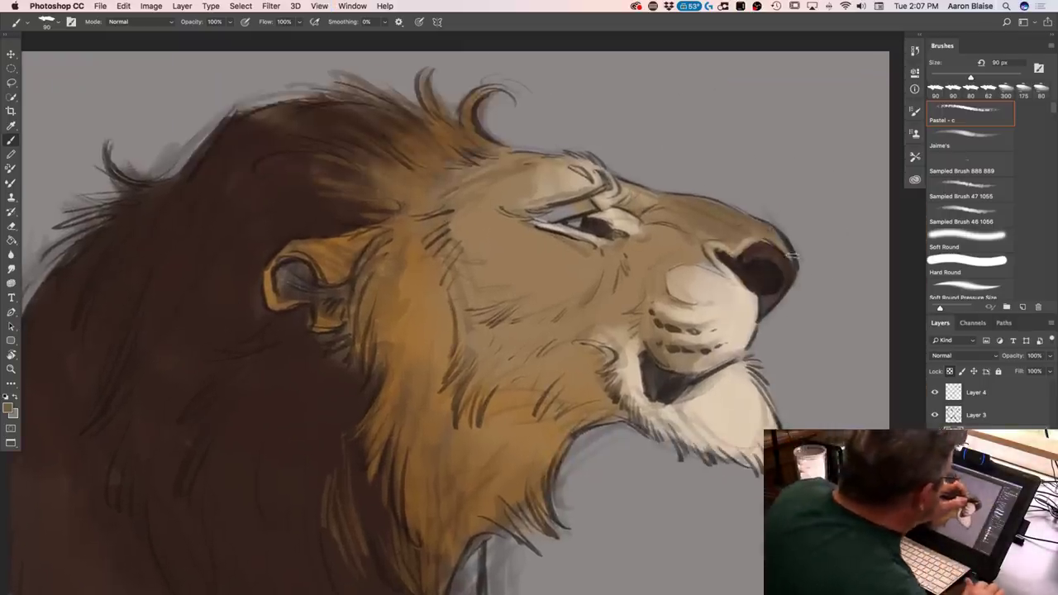
mouse_move(762, 239)
mouse_down()
mouse_move(779, 234)
mouse_move(747, 236)
mouse_up()
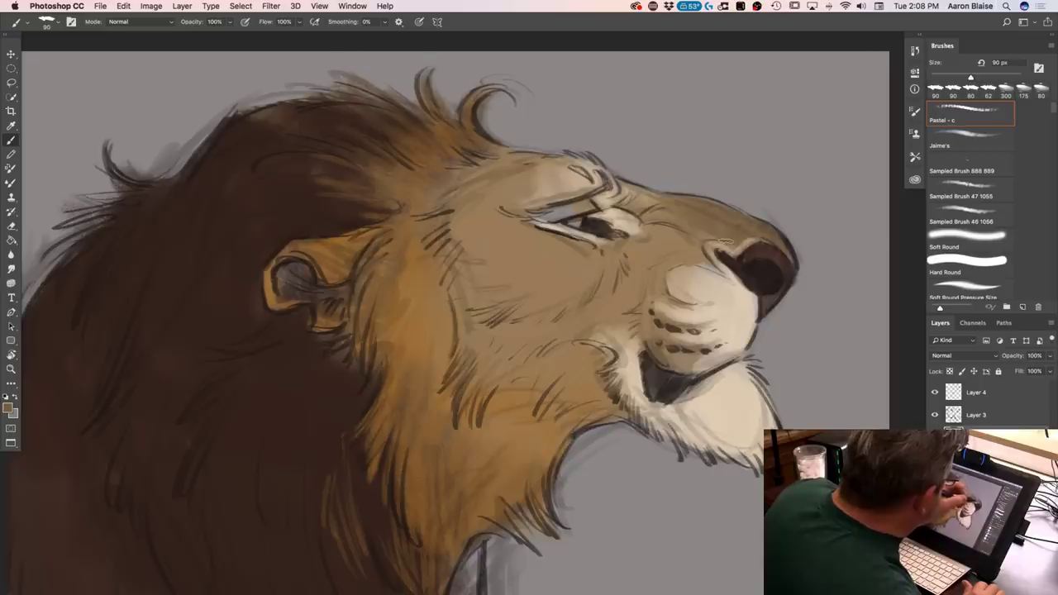
Darken the foreground colour to 584834 and shade the bridge of the snout and the area directly above the eye
click(8, 407)
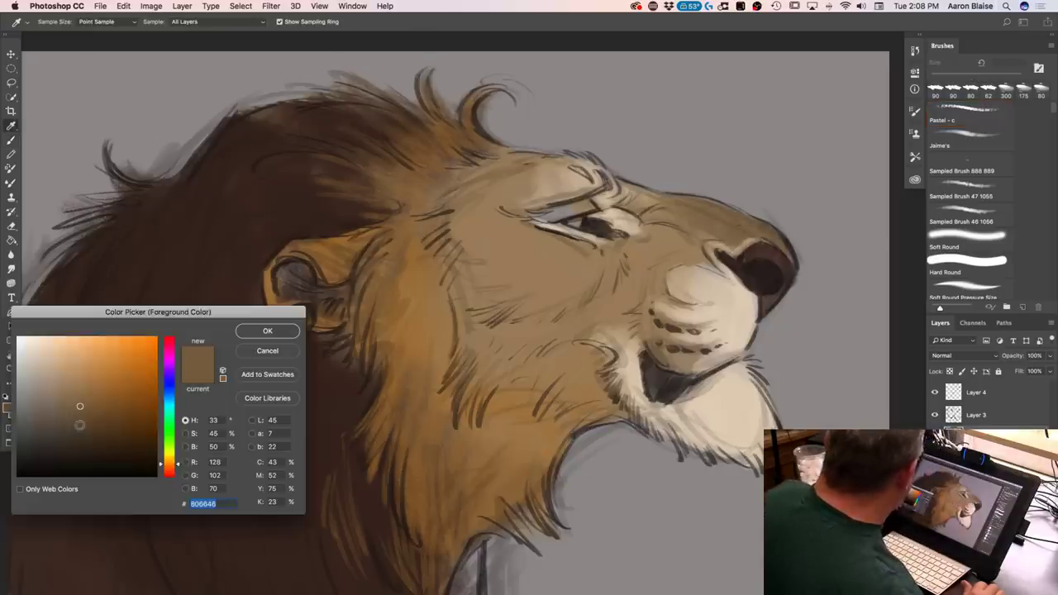
click(76, 426)
click(267, 330)
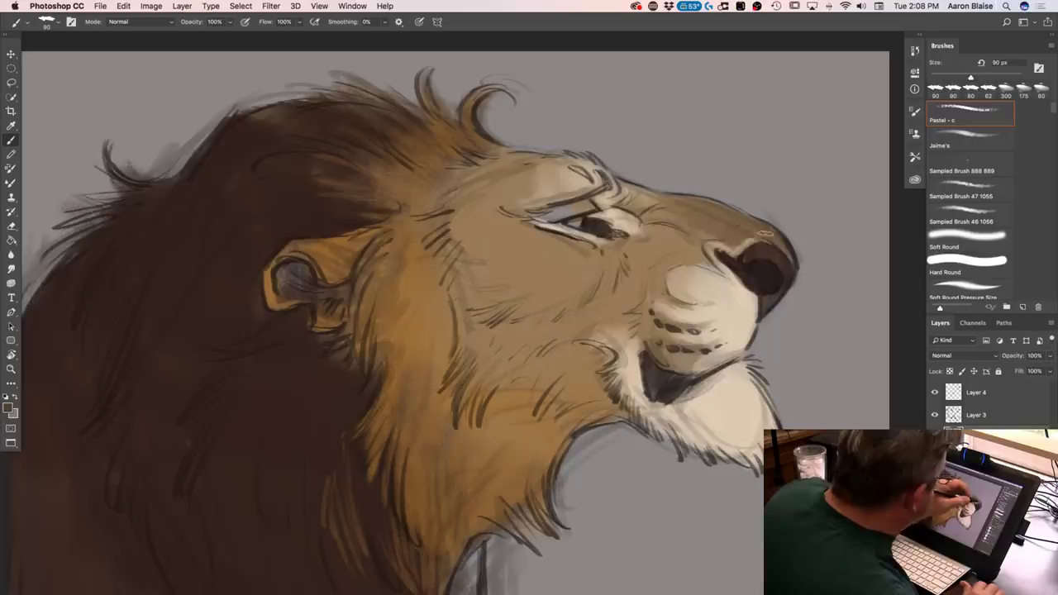
mouse_move(756, 228)
mouse_down()
mouse_move(736, 241)
mouse_move(716, 220)
mouse_move(694, 221)
mouse_up()
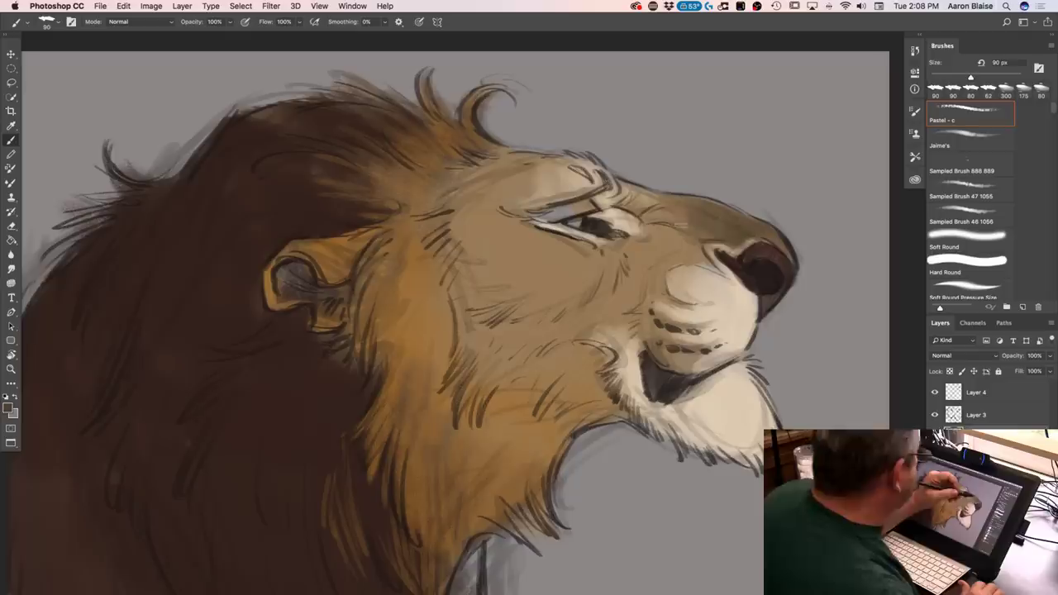
drag(582, 205, 532, 213)
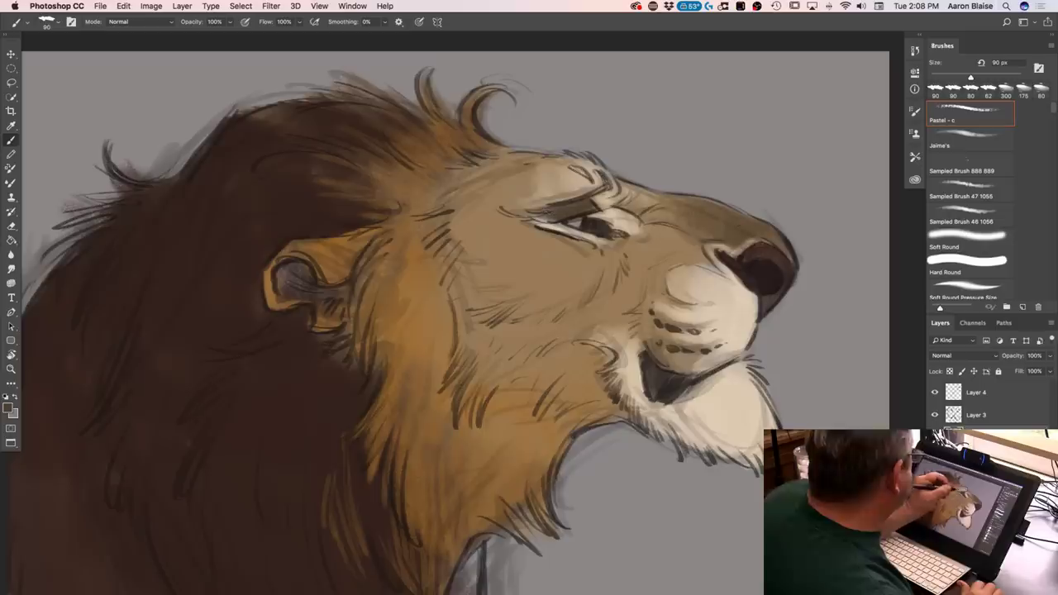
Set the foreground colour to golden yellow c79620, reduce the brush to 50 px and paint the iris
click(10, 407)
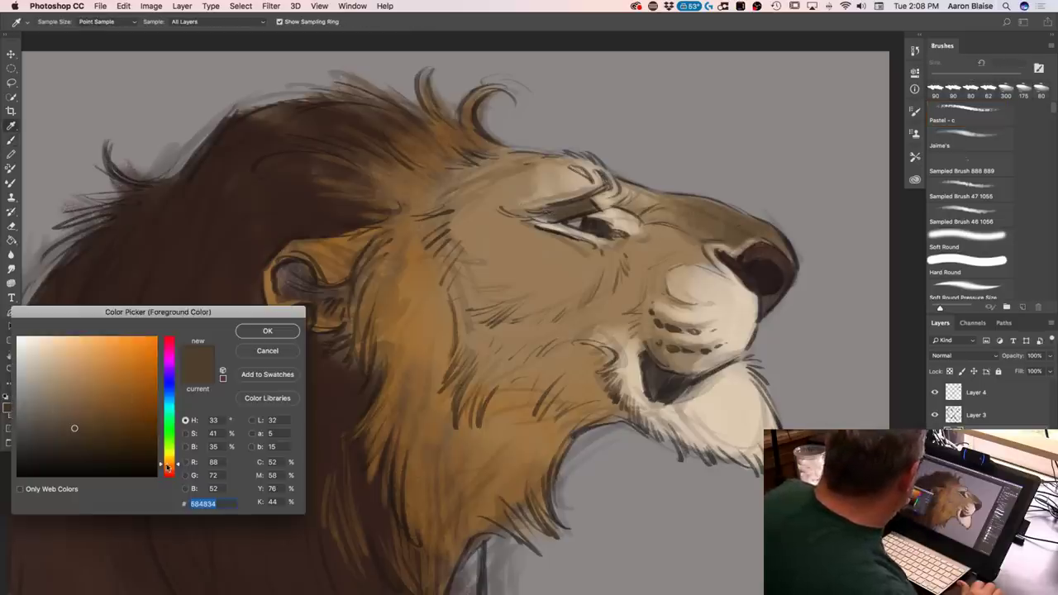
drag(168, 464, 168, 458)
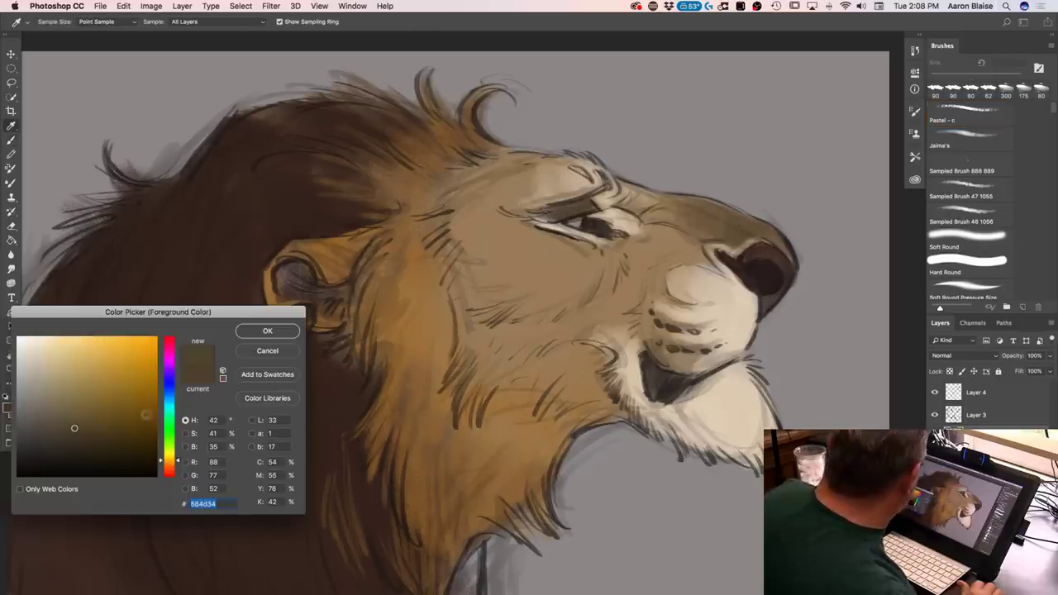
click(143, 359)
key(Return)
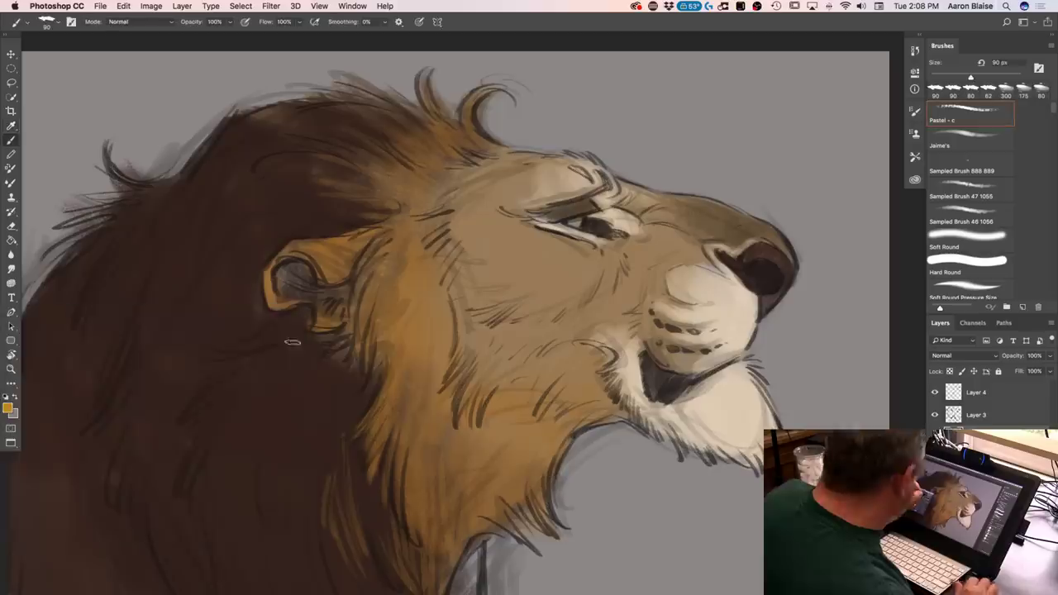
click(574, 221)
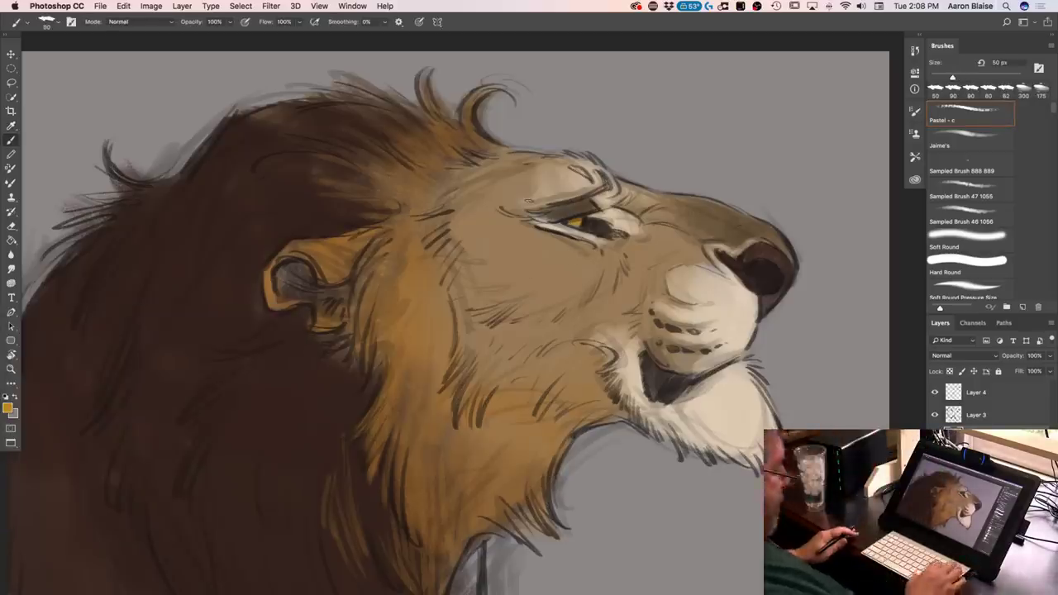
Sample the cheek's tan a48762 as the foreground colour and fit the whole drawing in view
key(super+minus)
key(super+minus)
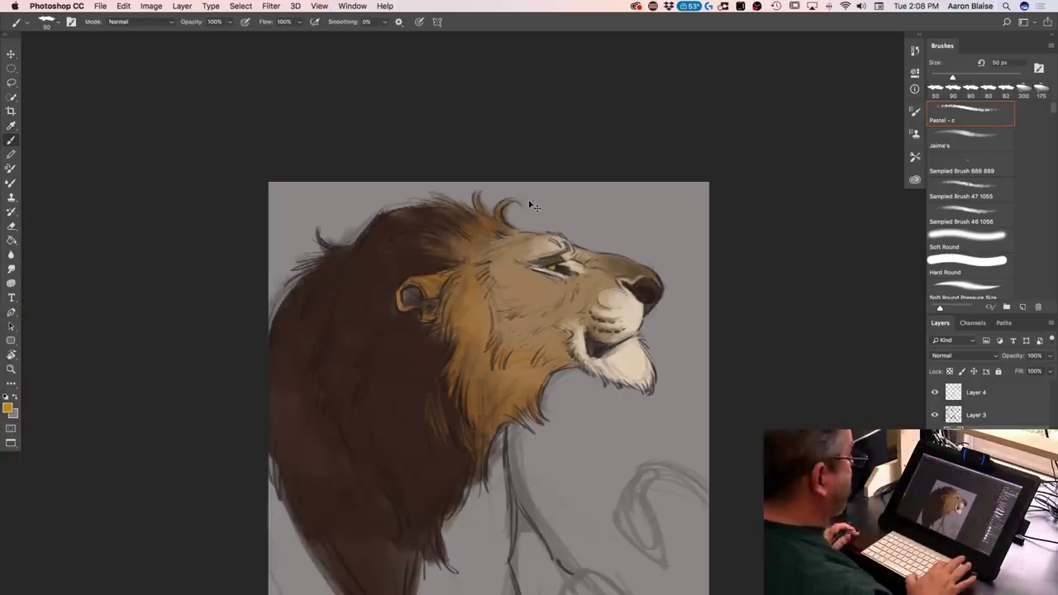
key(super+plus)
click(8, 406)
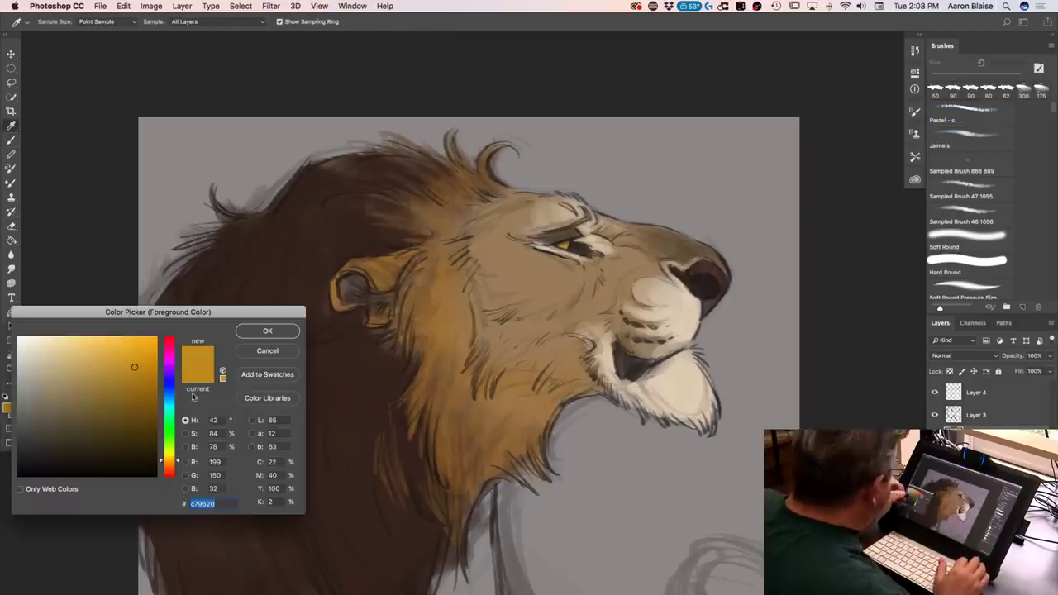
click(541, 287)
click(265, 331)
key(b)
key(super+plus)
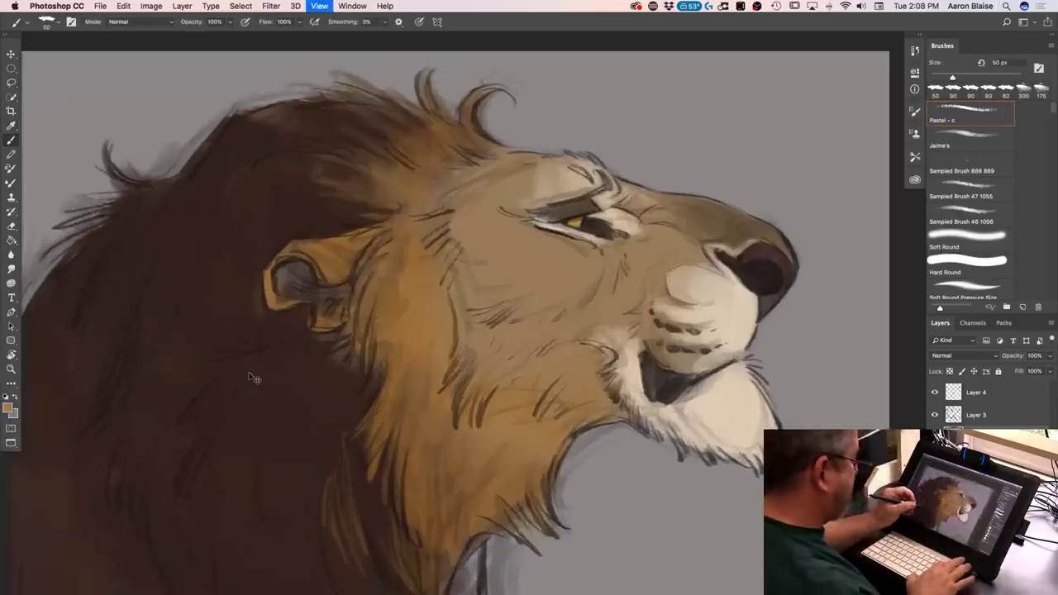
key(super+plus)
drag(427, 432, 443, 264)
mouse_move(360, 377)
mouse_down()
mouse_move(391, 245)
mouse_move(381, 187)
mouse_up()
key(super+0)
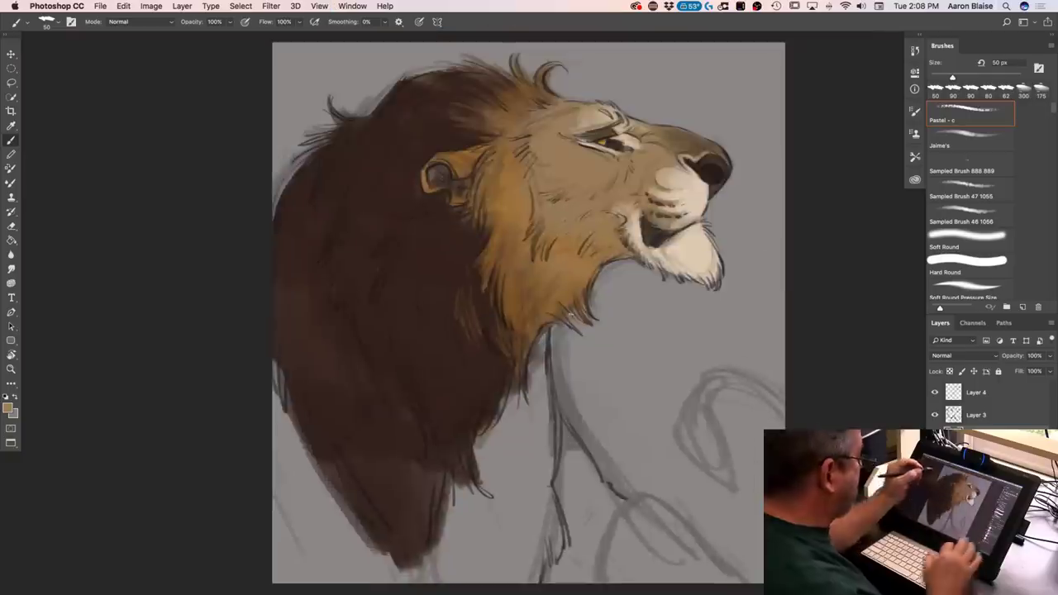
Switch to the Jaime's brush and enlarge it to 300 px
key(bracketright)
key(bracketright)
key(bracketright)
key(bracketright)
key(bracketright)
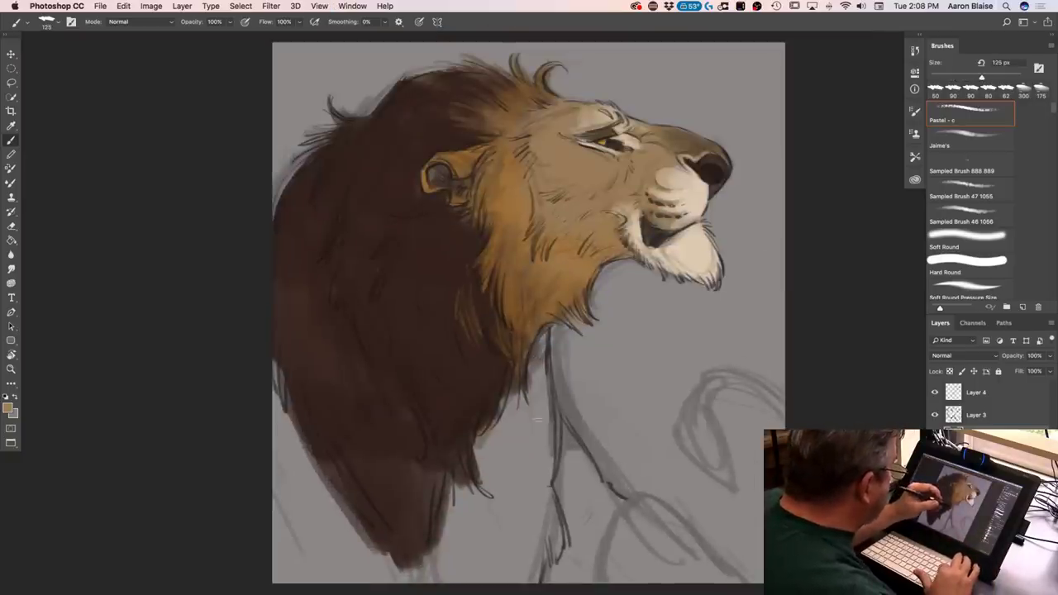
click(47, 25)
click(165, 113)
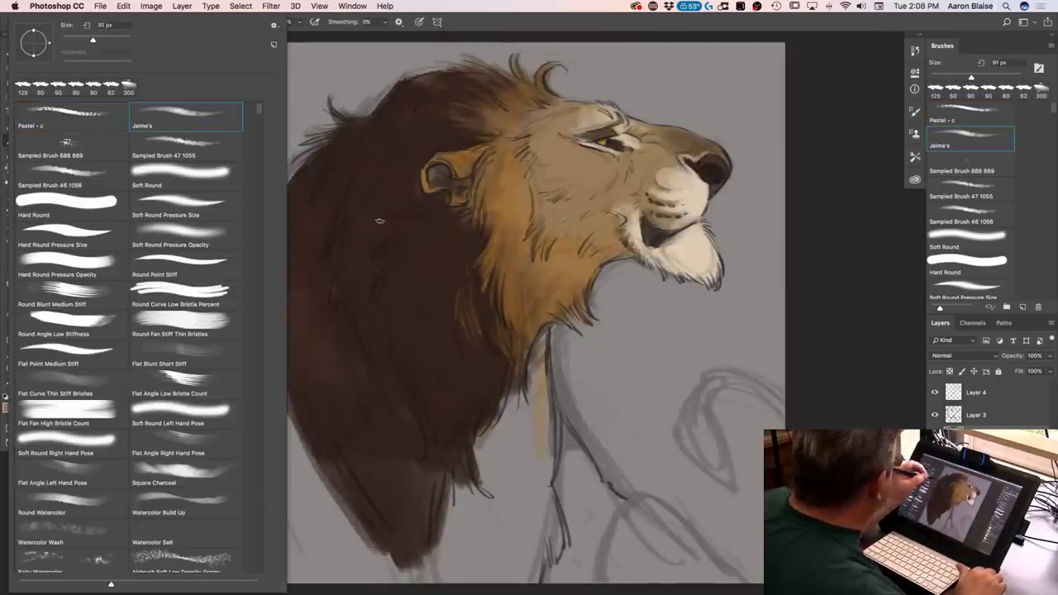
click(530, 423)
key(bracketright)
key(bracketright)
key(bracketright)
key(bracketright)
key(bracketright)
key(bracketright)
key(bracketright)
Block in the chest, forelegs, curled tail and the body behind the mane with flat tan
mouse_move(540, 345)
mouse_down()
mouse_move(528, 416)
mouse_move(531, 392)
mouse_move(493, 438)
mouse_up()
drag(535, 387, 529, 528)
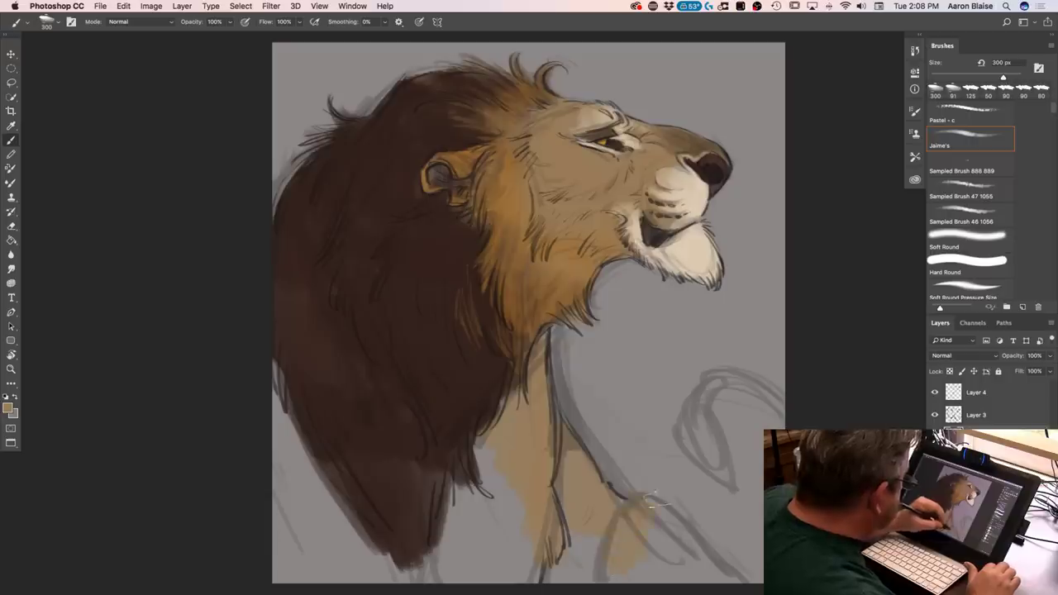
mouse_move(661, 583)
mouse_down()
mouse_move(693, 547)
mouse_move(701, 578)
mouse_move(729, 572)
mouse_up()
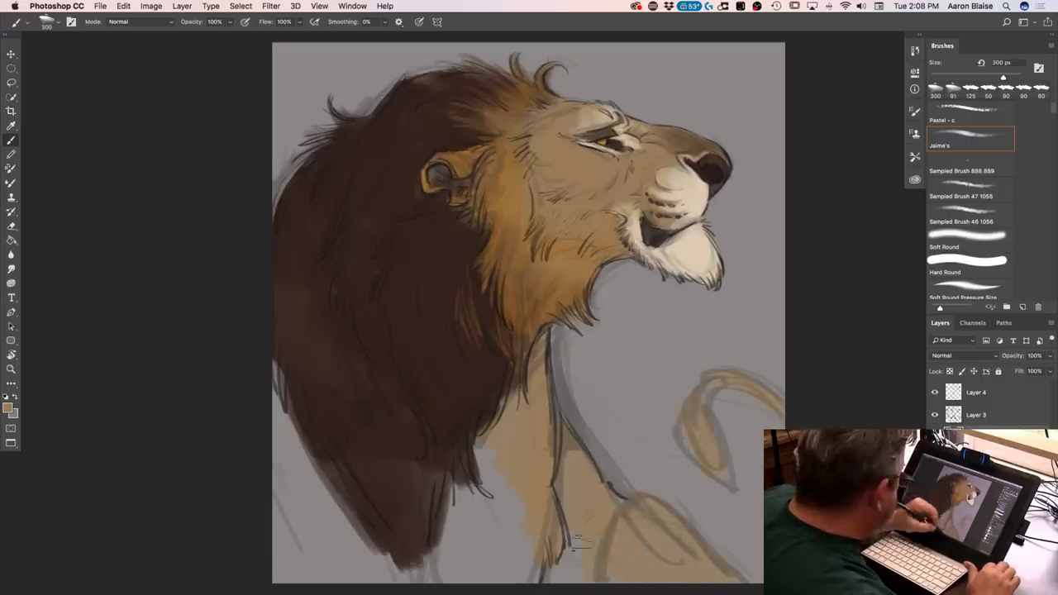
mouse_move(495, 481)
mouse_down()
mouse_move(463, 567)
mouse_move(456, 509)
mouse_move(434, 571)
mouse_up()
drag(488, 440, 463, 502)
mouse_move(388, 554)
mouse_down()
mouse_move(317, 496)
mouse_move(296, 442)
mouse_move(280, 452)
mouse_move(263, 423)
mouse_up()
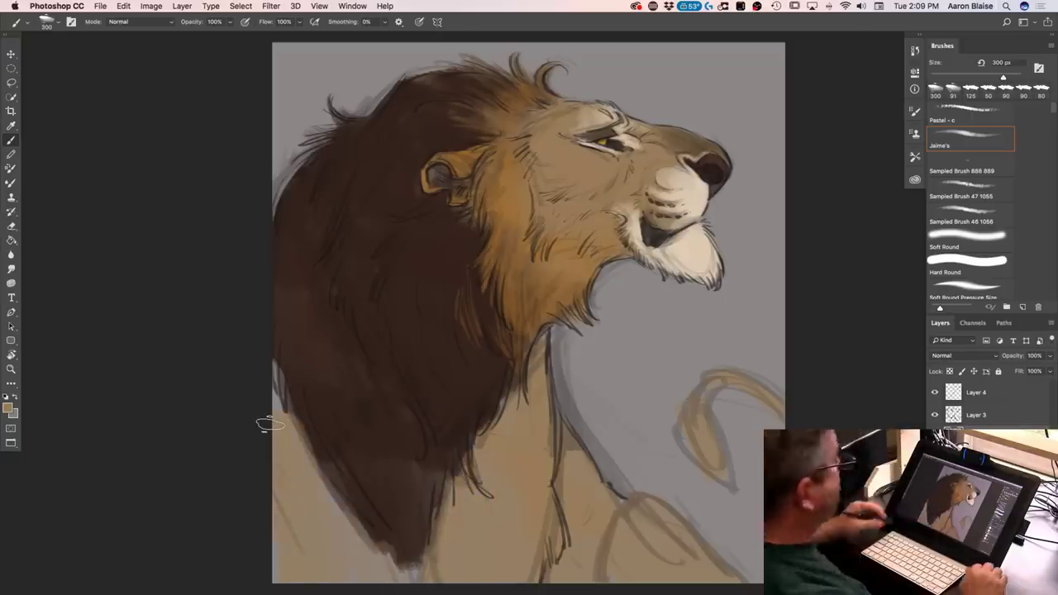
Reduce the brush to 150 px and paint the inside of the ear in tan
key(super+minus)
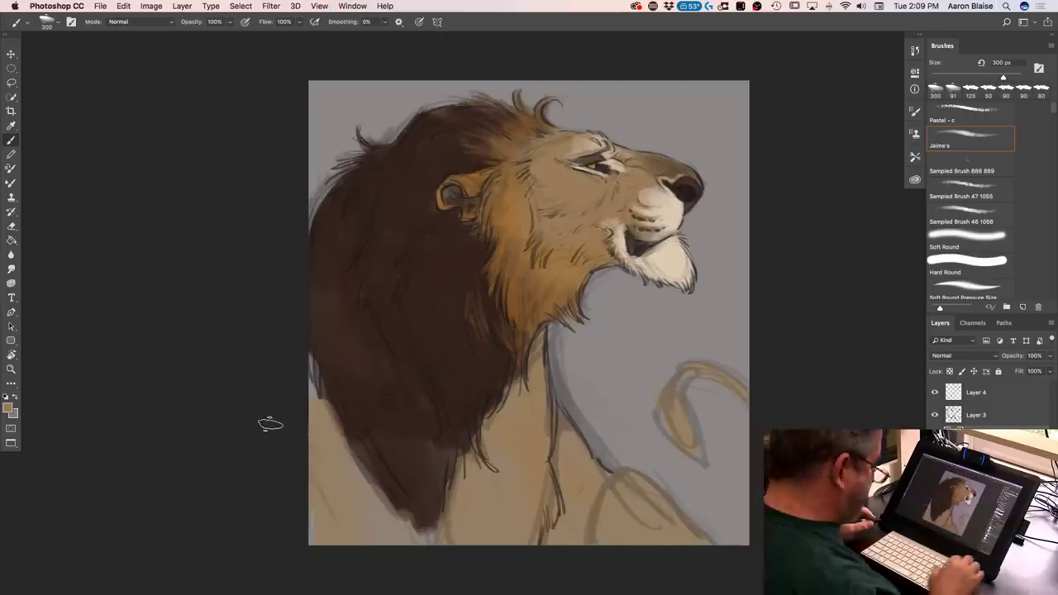
key(super+plus)
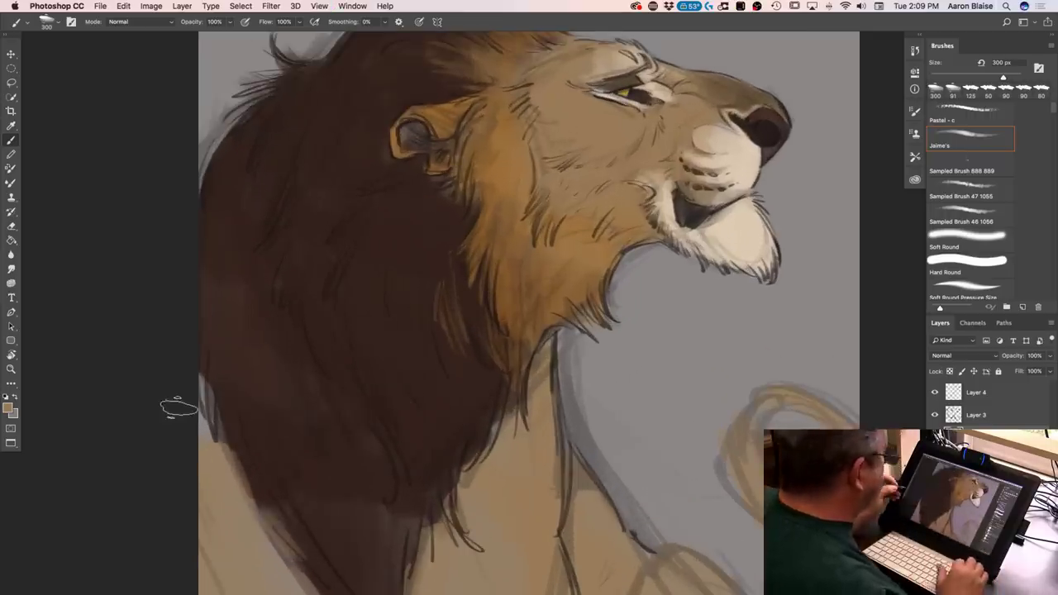
drag(109, 177, 153, 359)
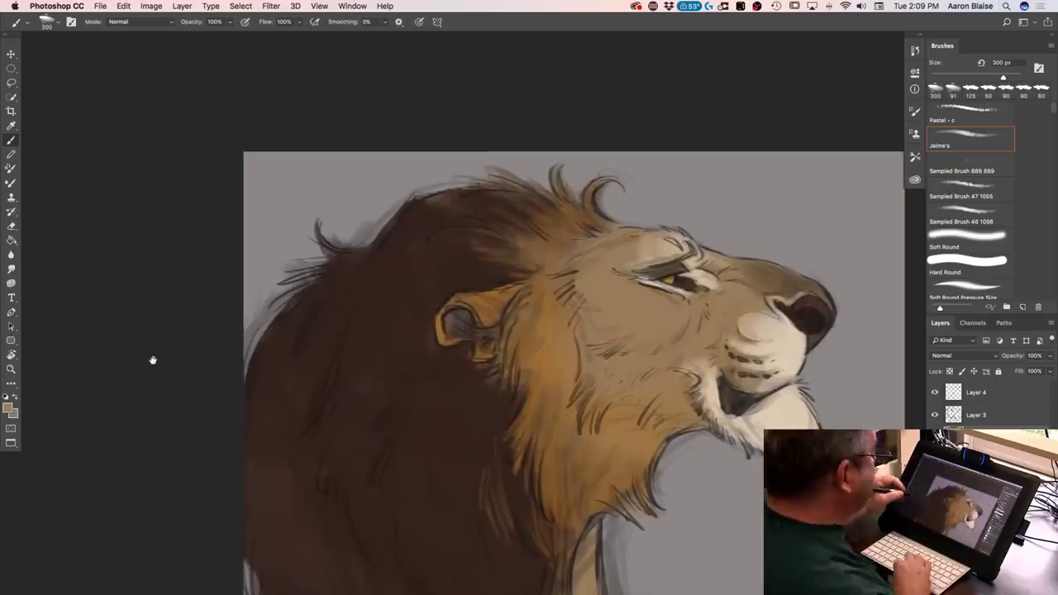
key(super+plus)
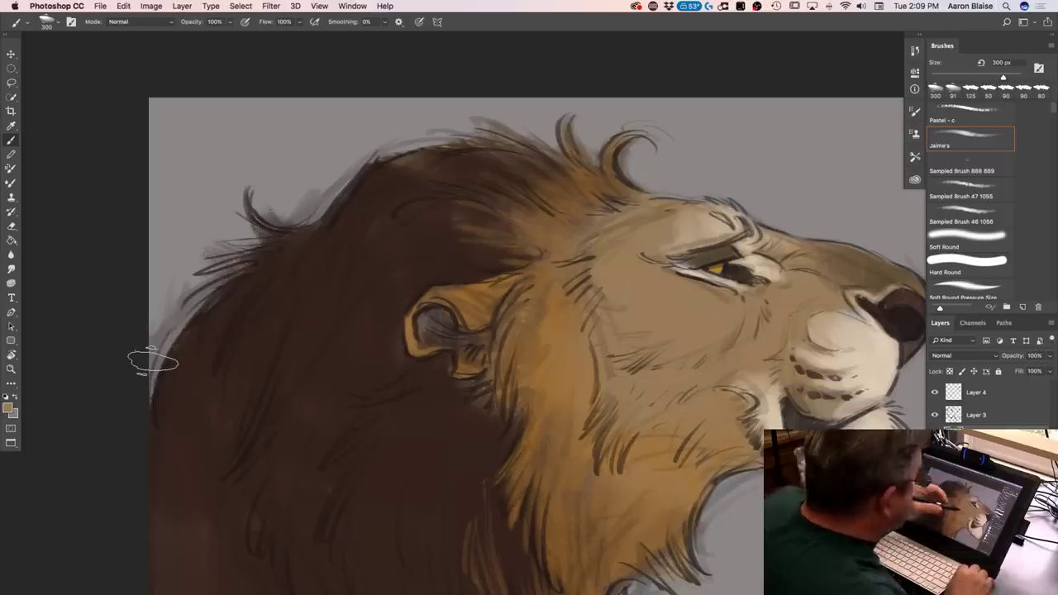
drag(91, 351, 13, 310)
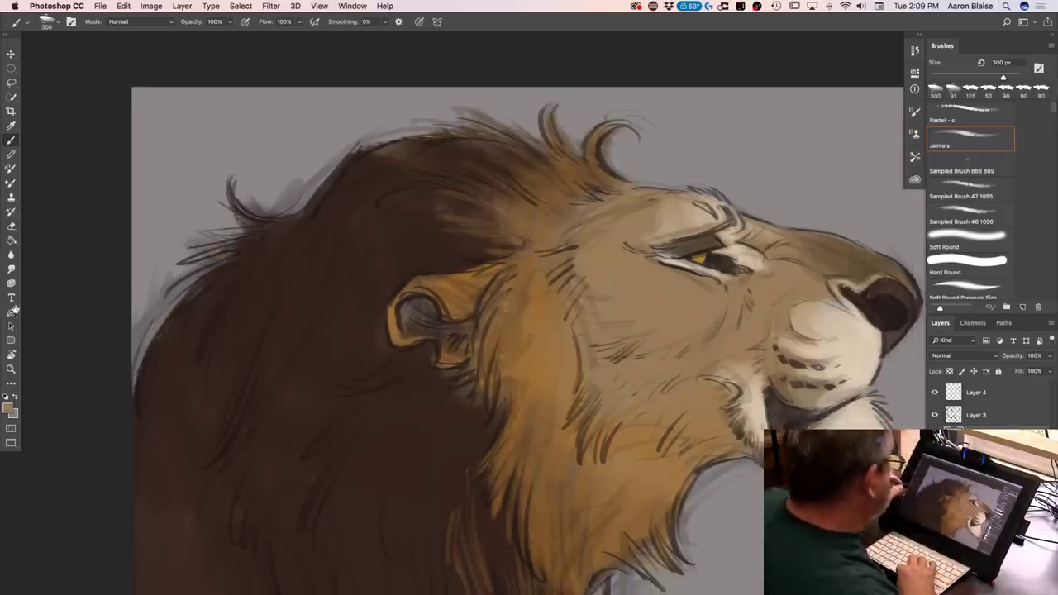
click(12, 311)
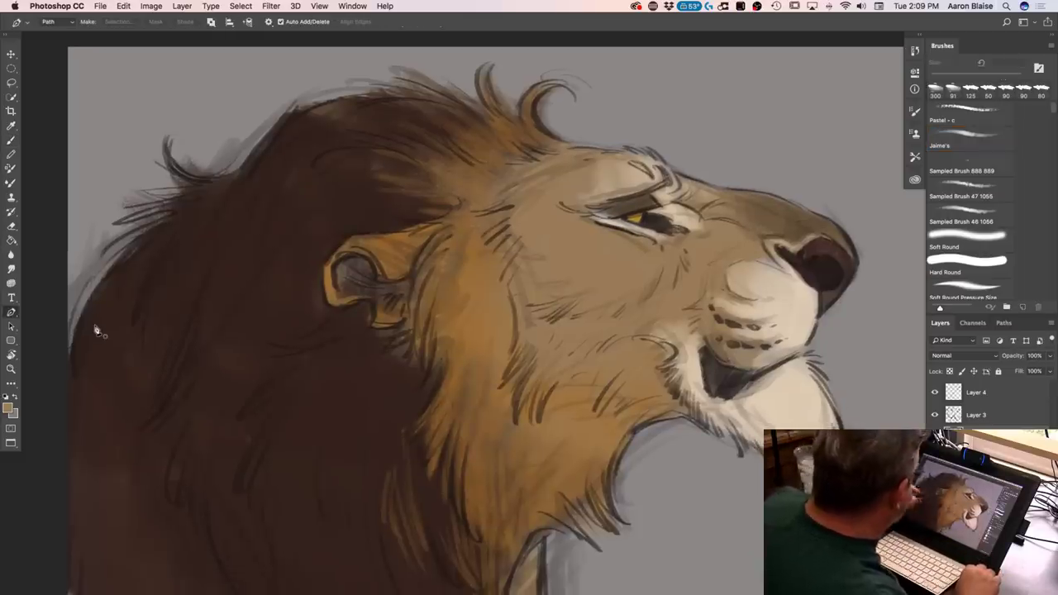
click(9, 408)
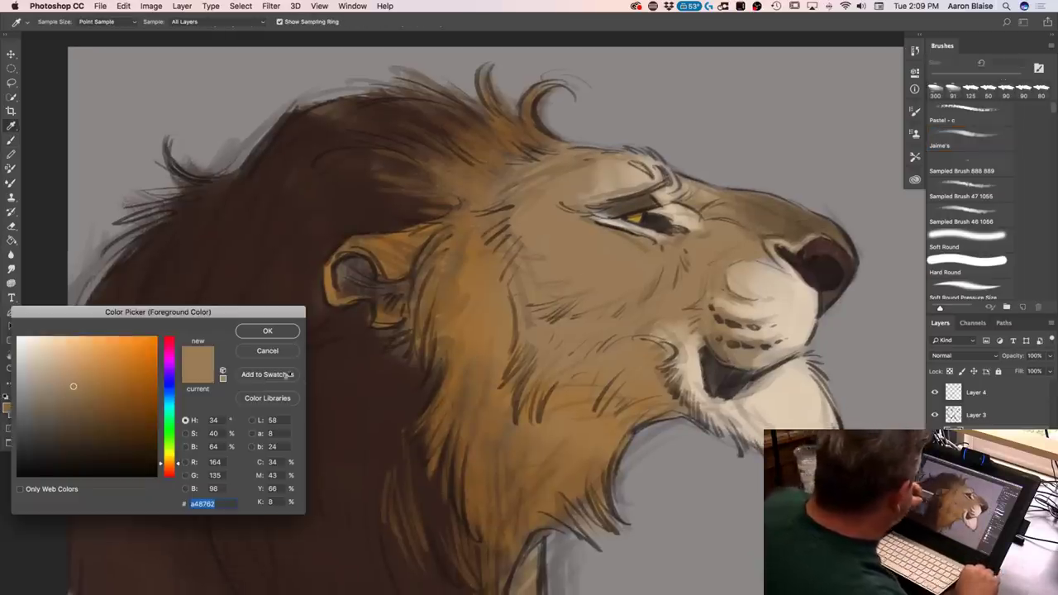
click(268, 337)
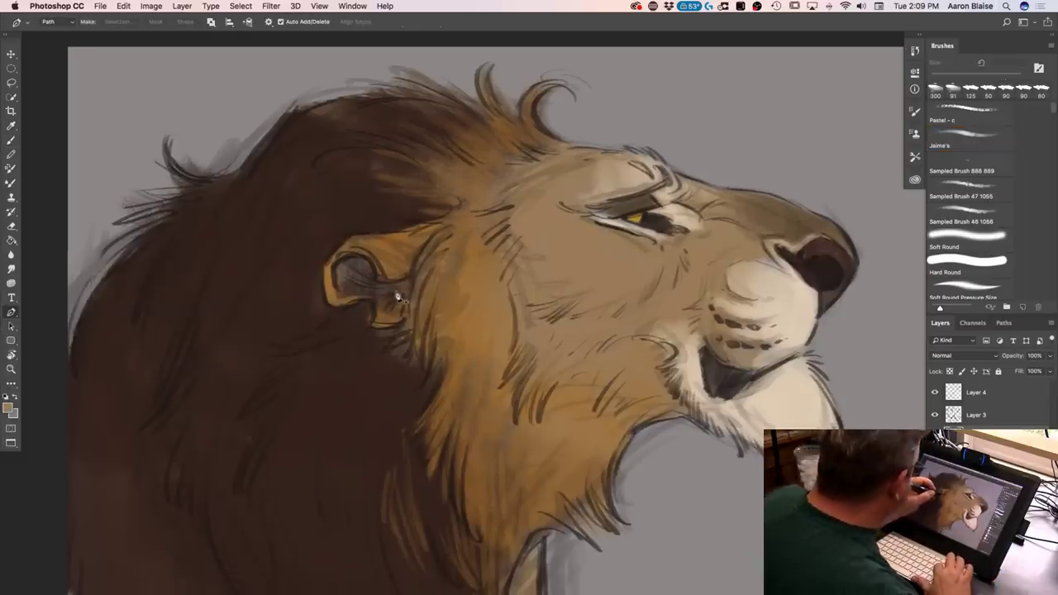
click(10, 140)
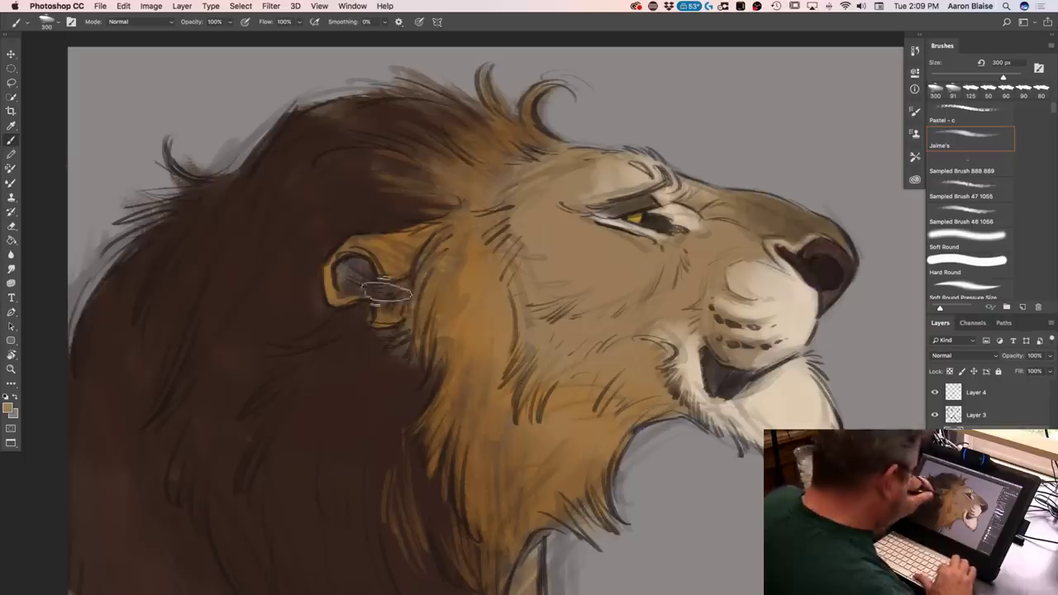
key(bracketleft)
key(bracketleft)
key(bracketleft)
key(bracketleft)
mouse_move(383, 298)
mouse_down()
mouse_move(360, 273)
mouse_move(352, 284)
mouse_move(370, 292)
mouse_up()
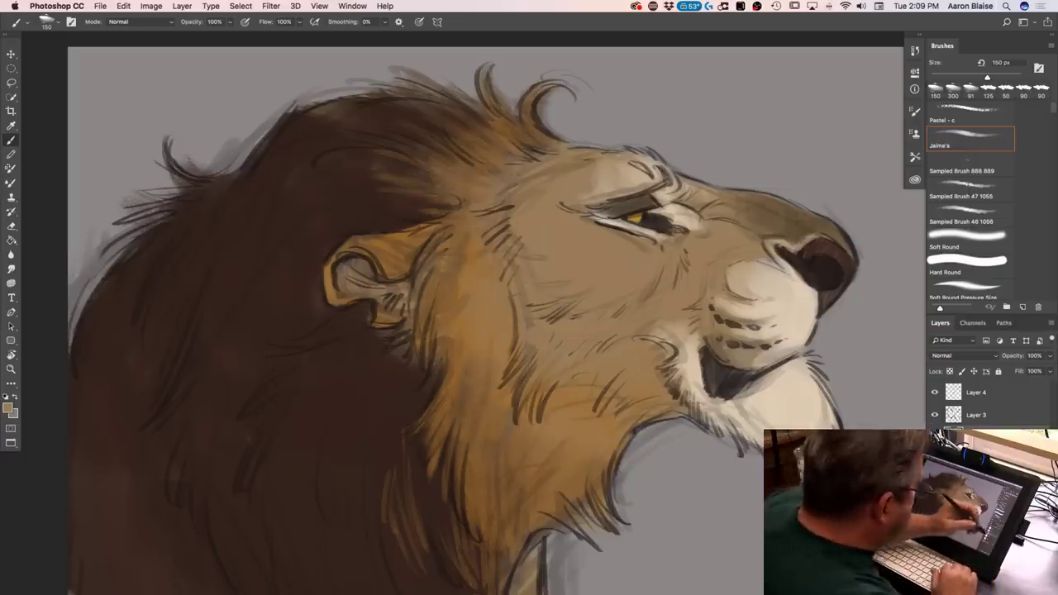
Crop the canvas to a landscape frame around the lion's head, mane and neck, cutting off the lower body
key(super+minus)
key(super+minus)
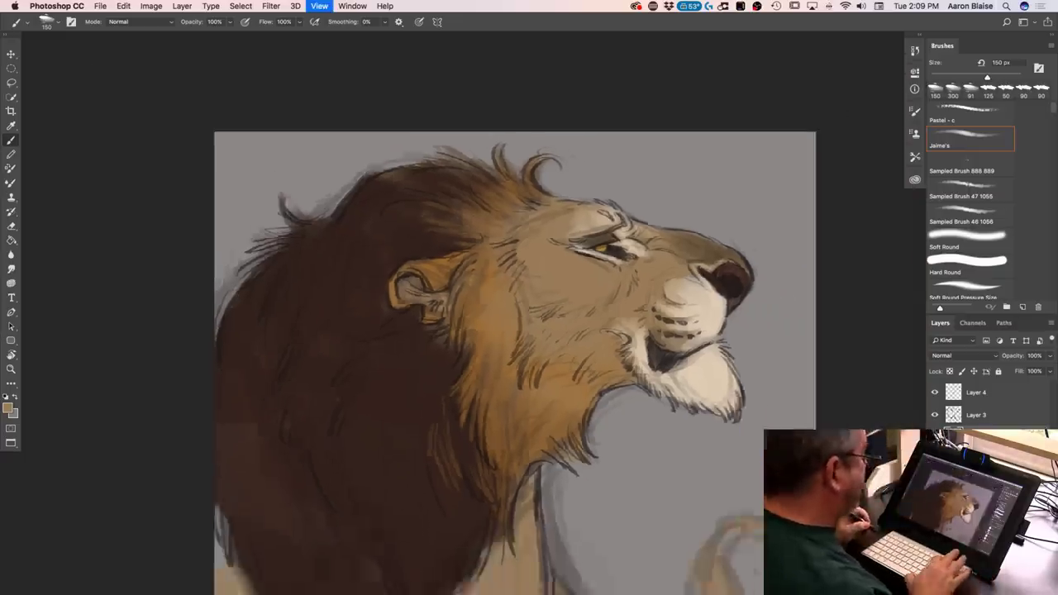
click(11, 109)
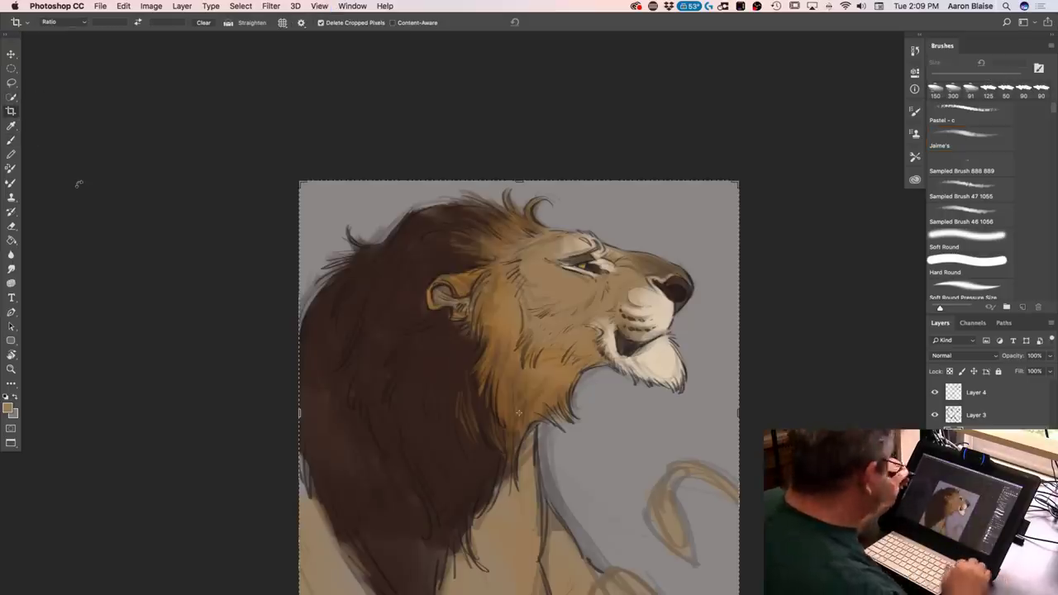
key(super+minus)
drag(519, 562, 520, 507)
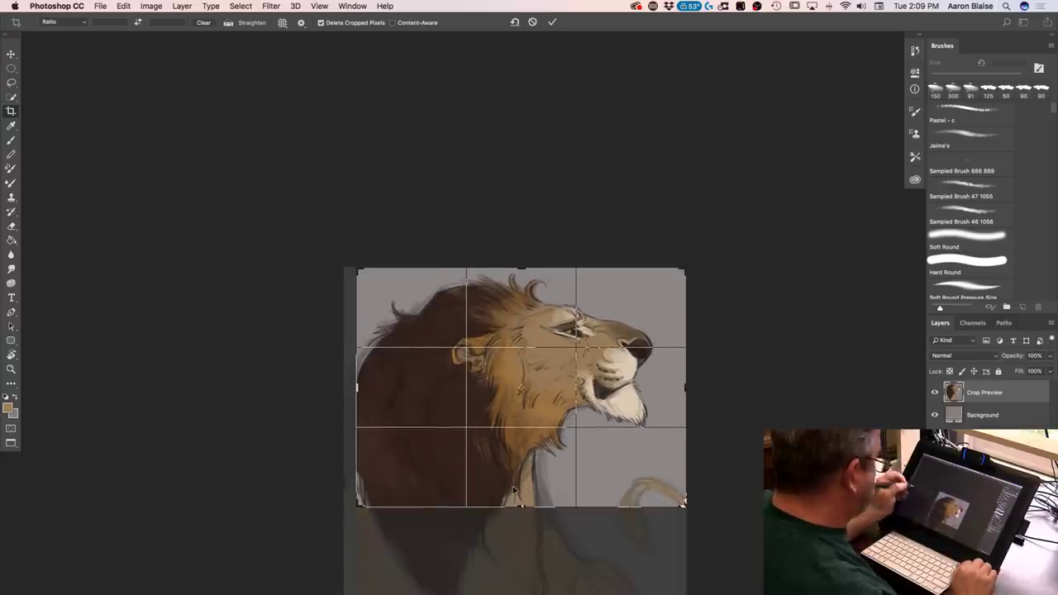
key(Return)
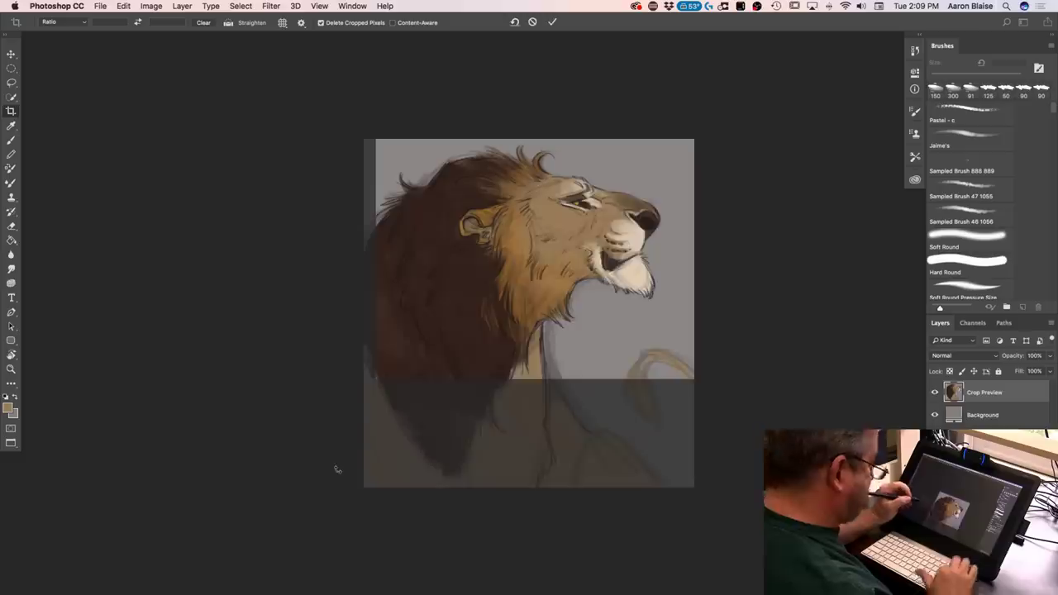
key(super+plus)
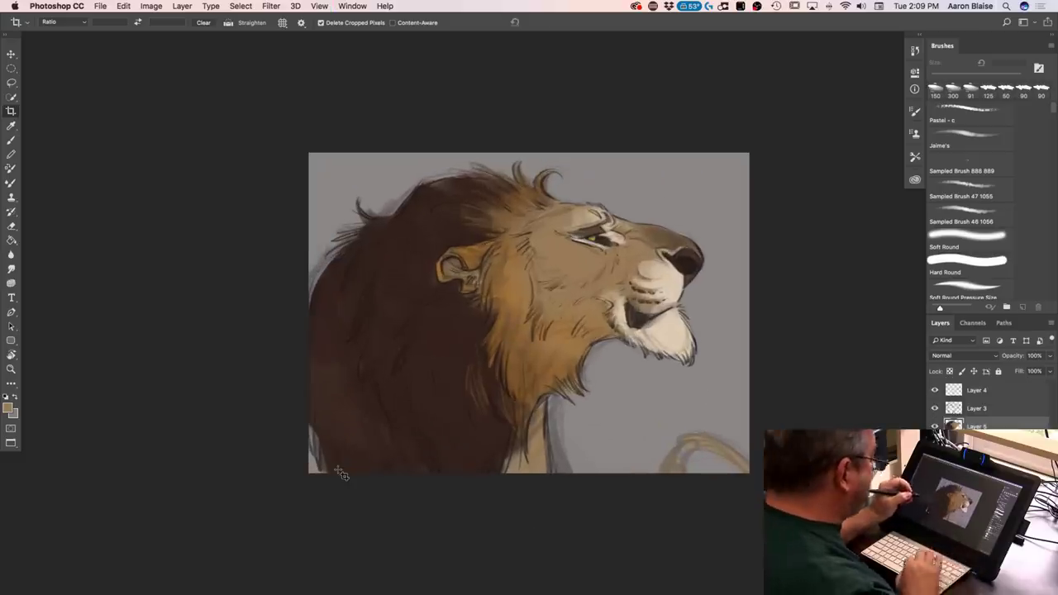
Sample the mane's dark brown 442f25 and paint over the unfilled lower back corner of the mane
click(6, 409)
click(334, 422)
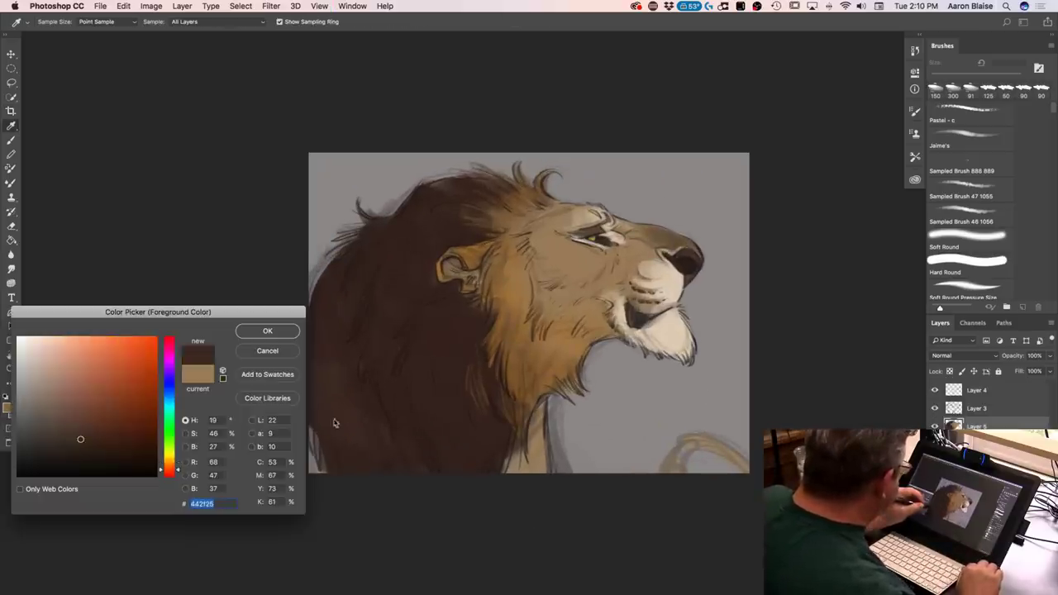
click(251, 334)
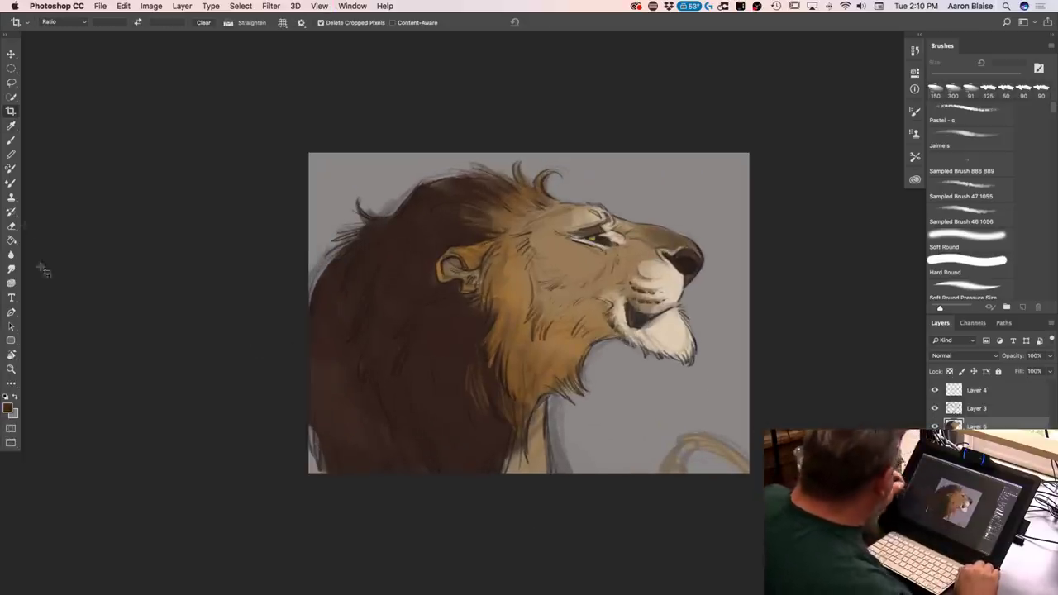
key(b)
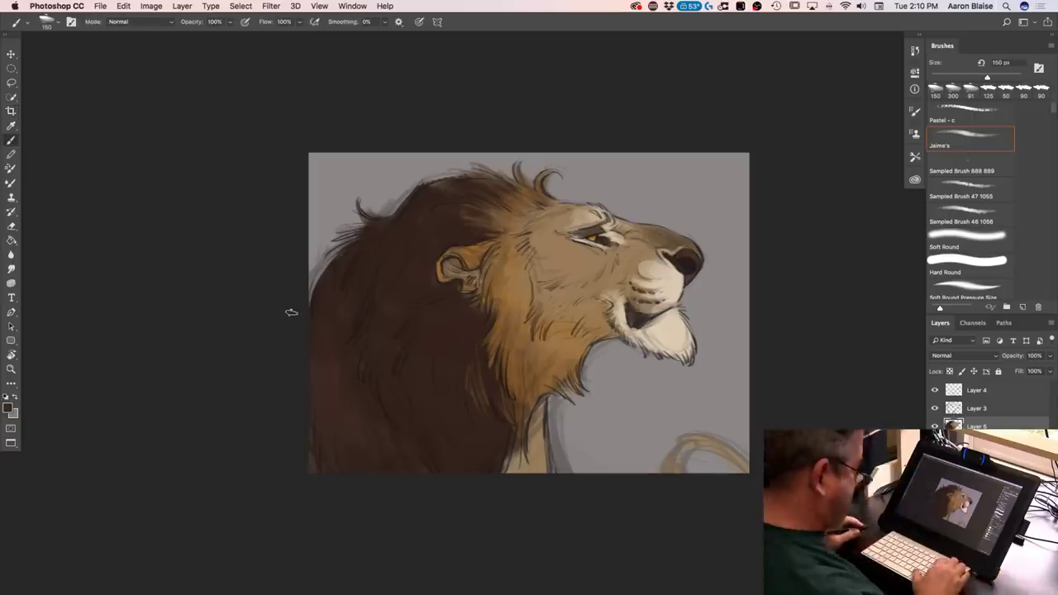
Activate the layer behind the lion and set the foreground colour to a sky blue with a hue of about 203°
key(super+equal)
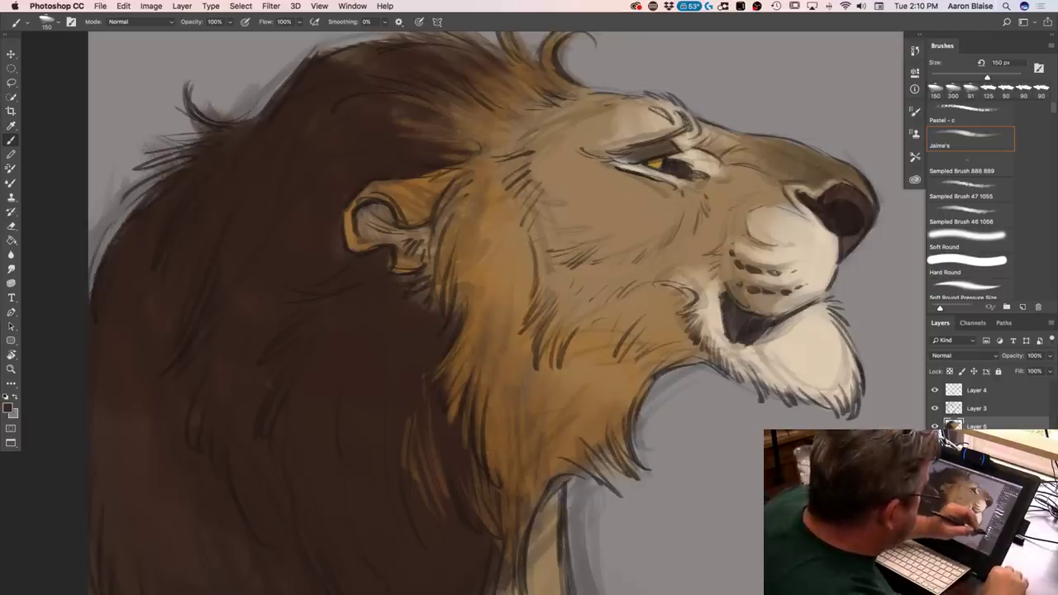
click(977, 463)
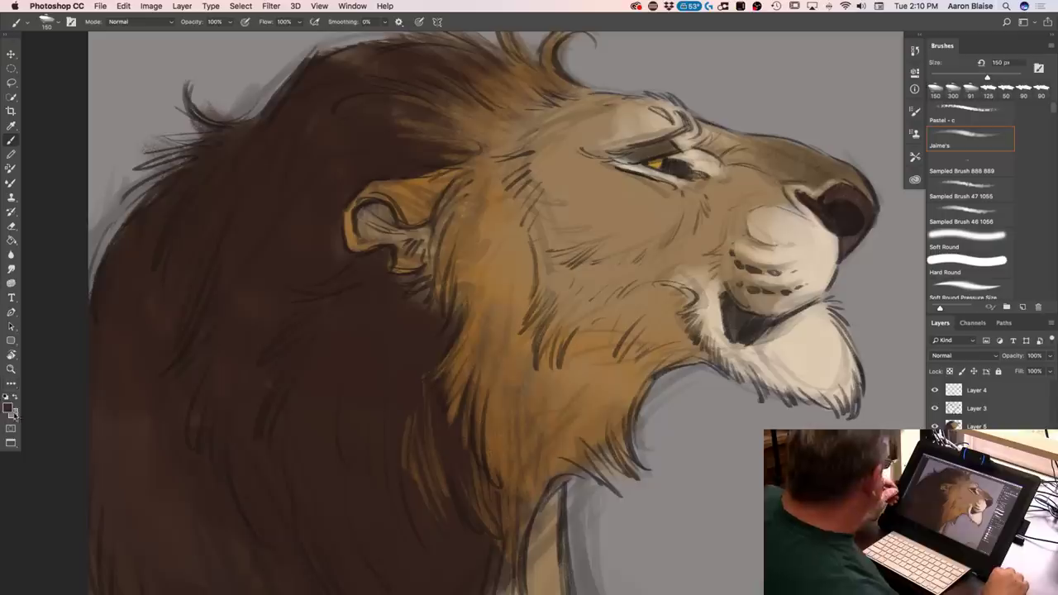
click(10, 409)
drag(169, 405, 165, 399)
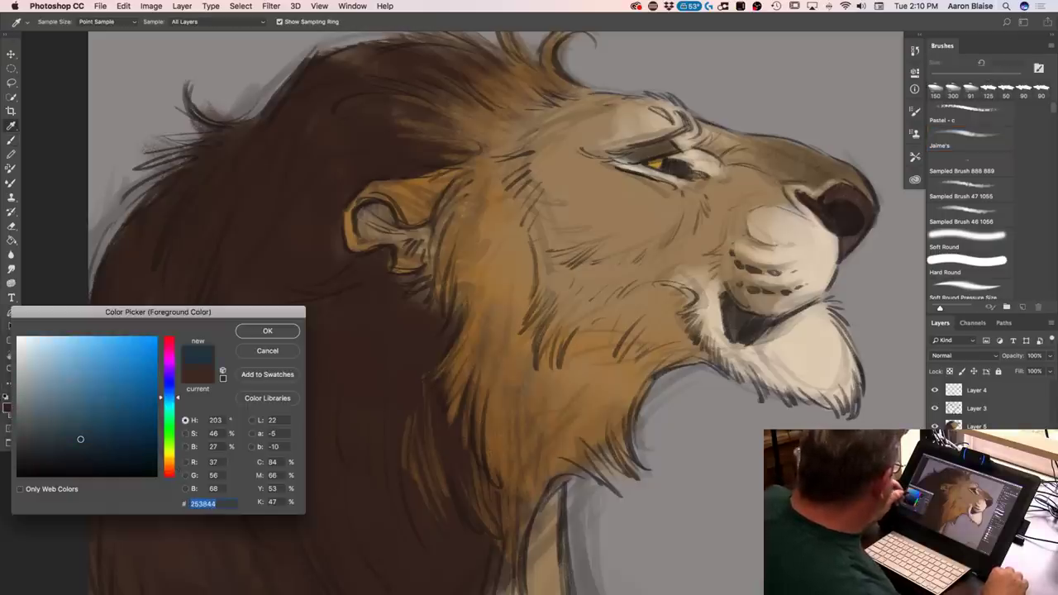
key(Return)
key(b)
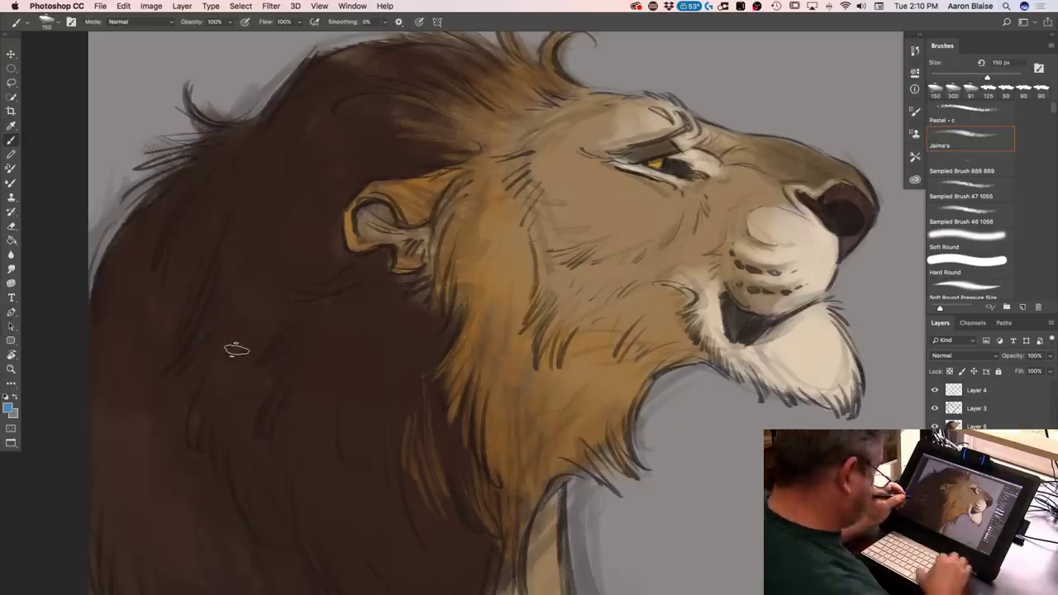
Enlarge the brush to 700 px and paint the whole background behind the lion flat sky blue
key(ctrl+0)
key(ctrl+minus)
key(bracketright)
key(bracketright)
key(bracketright)
key(bracketright)
key(bracketright)
key(bracketright)
key(bracketright)
key(bracketright)
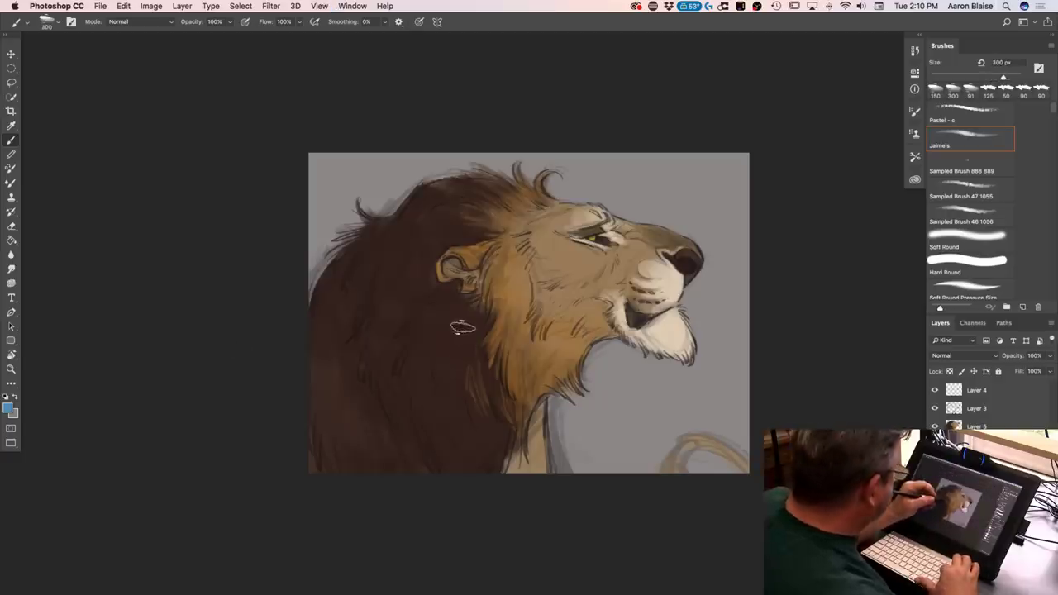
mouse_move(612, 164)
mouse_down()
mouse_move(444, 149)
mouse_move(364, 165)
mouse_move(318, 244)
mouse_up()
mouse_move(588, 150)
mouse_down()
mouse_move(631, 140)
mouse_move(676, 207)
mouse_move(722, 144)
mouse_move(715, 314)
mouse_move(711, 293)
mouse_move(706, 305)
mouse_move(740, 335)
mouse_move(727, 362)
mouse_move(685, 395)
mouse_move(701, 384)
mouse_move(669, 389)
mouse_move(659, 364)
mouse_move(594, 385)
mouse_move(593, 447)
mouse_move(688, 403)
mouse_move(725, 434)
mouse_move(719, 442)
mouse_move(657, 399)
mouse_move(595, 479)
mouse_up()
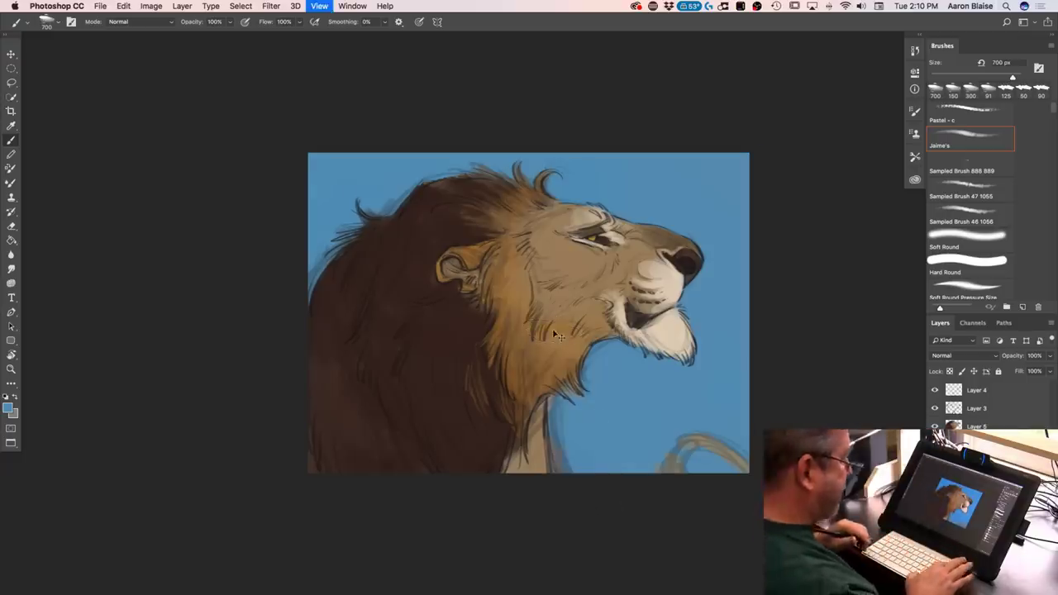
Examine the lion's face, eye and muzzle up close against the blue background
key(super+equal)
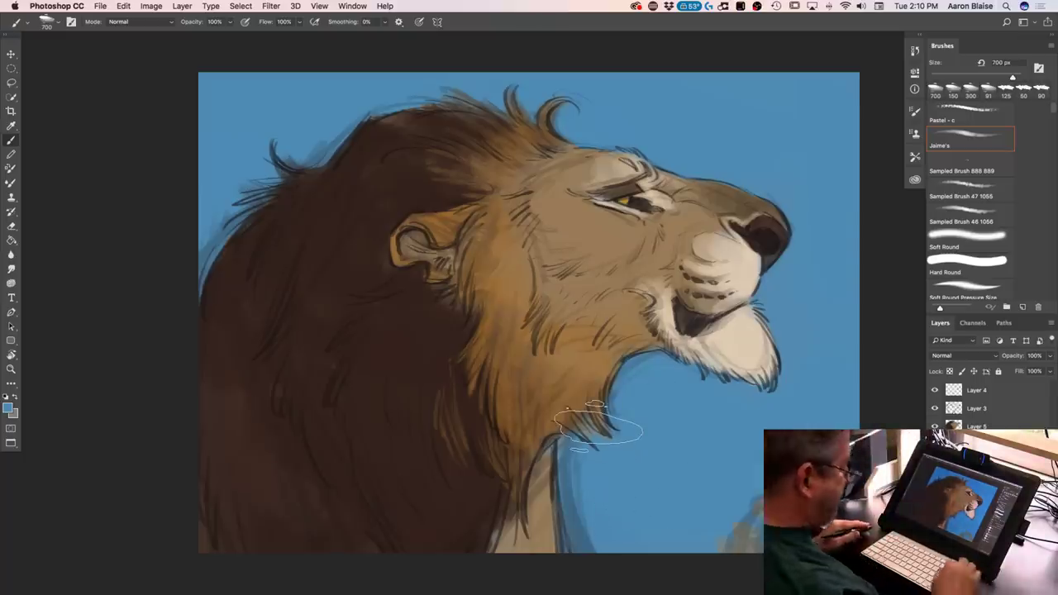
key(super+plus)
key(super+plus)
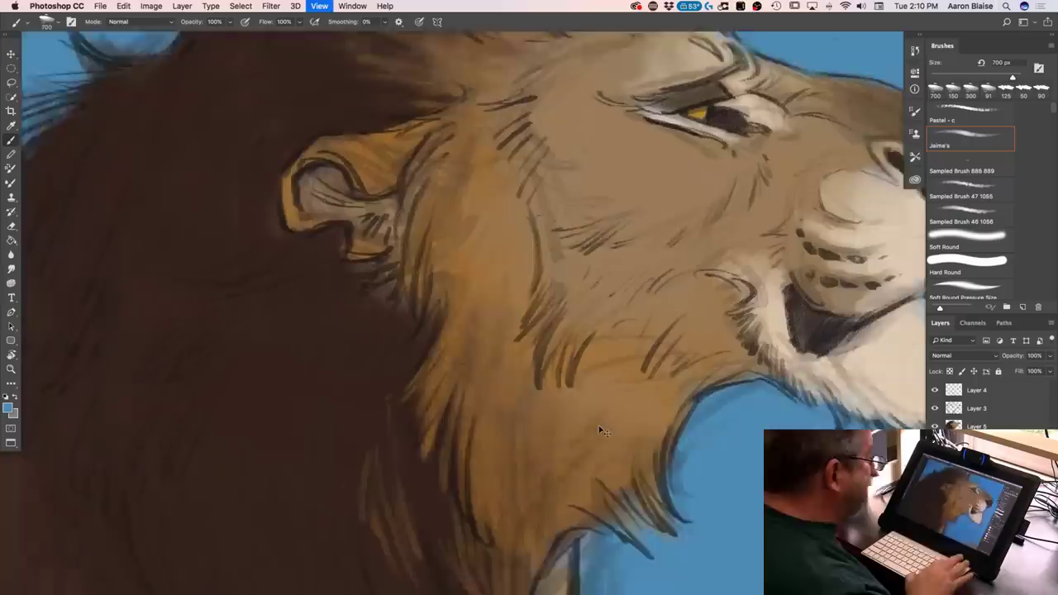
mouse_move(154, 399)
mouse_down()
mouse_move(25, 402)
mouse_move(201, 468)
mouse_move(219, 427)
mouse_up()
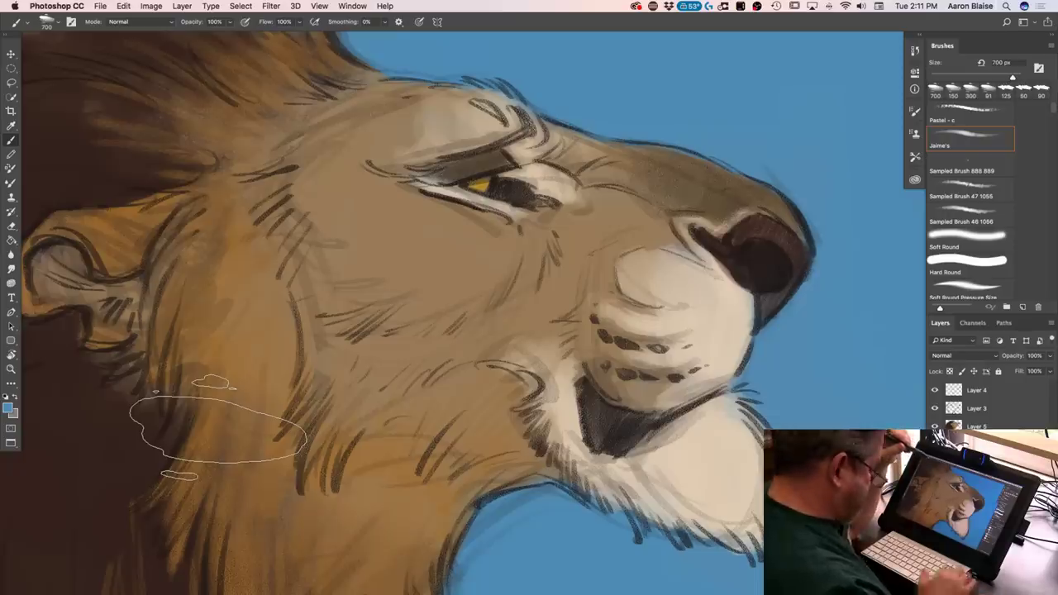
key(super+equal)
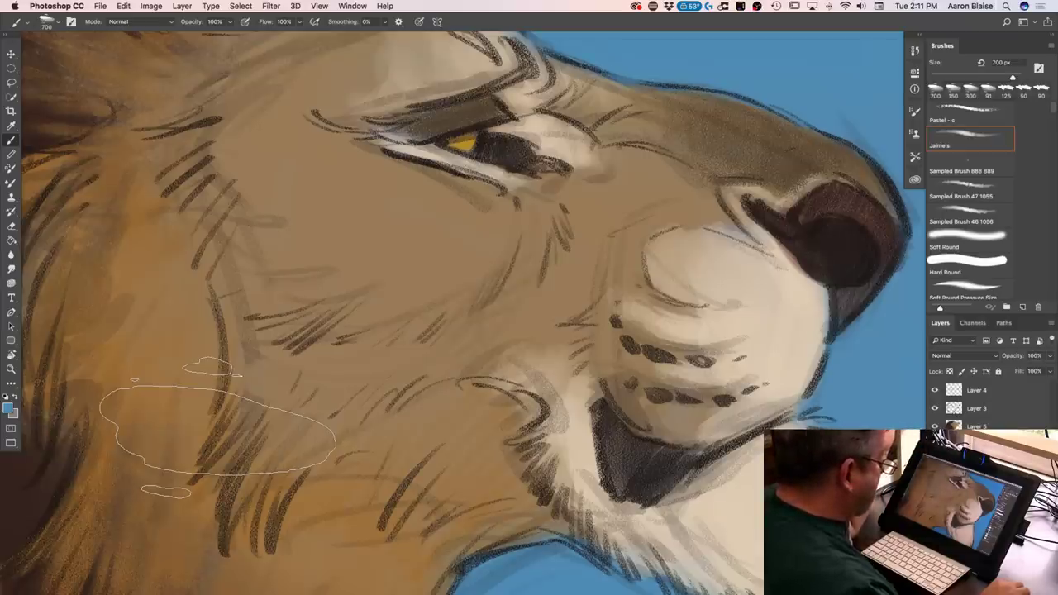
key(super+minus)
key(super+minus)
key(super+minus)
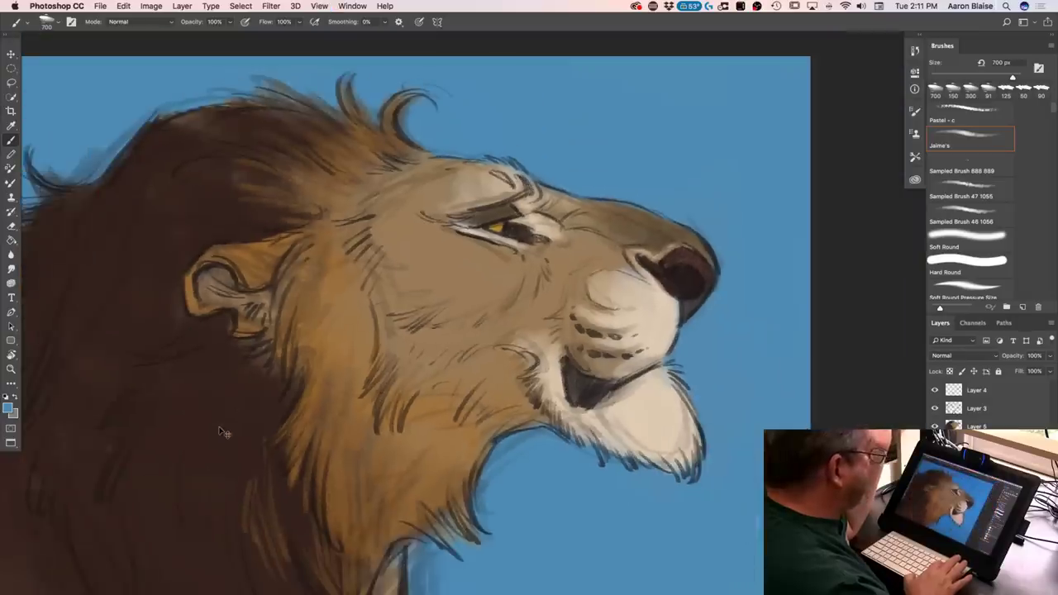
Erase the stray rough sketch lines on Layer 3 around the nose, chin and throat
click(974, 408)
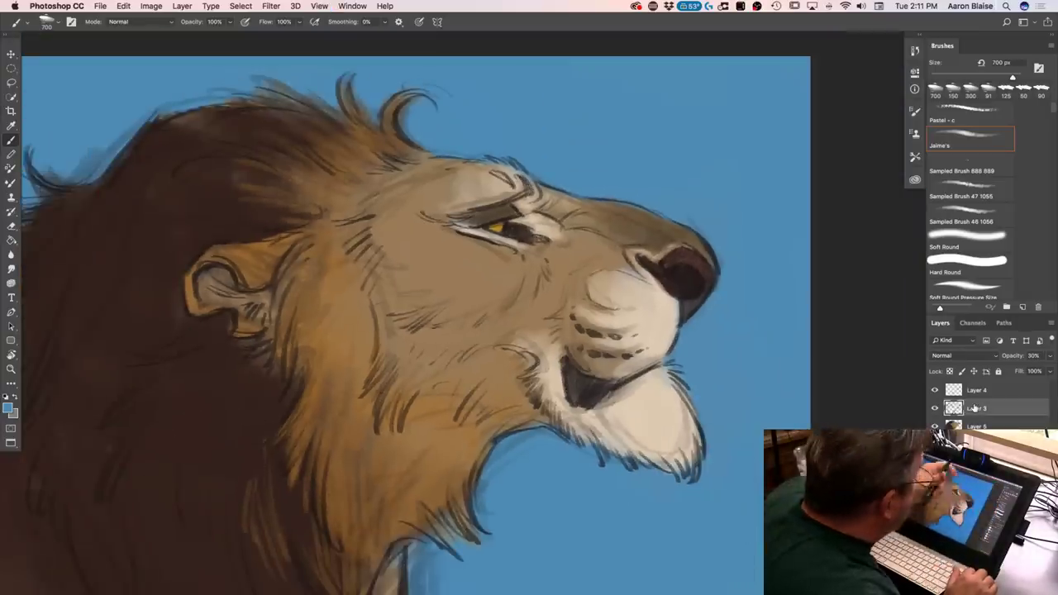
drag(690, 187, 716, 232)
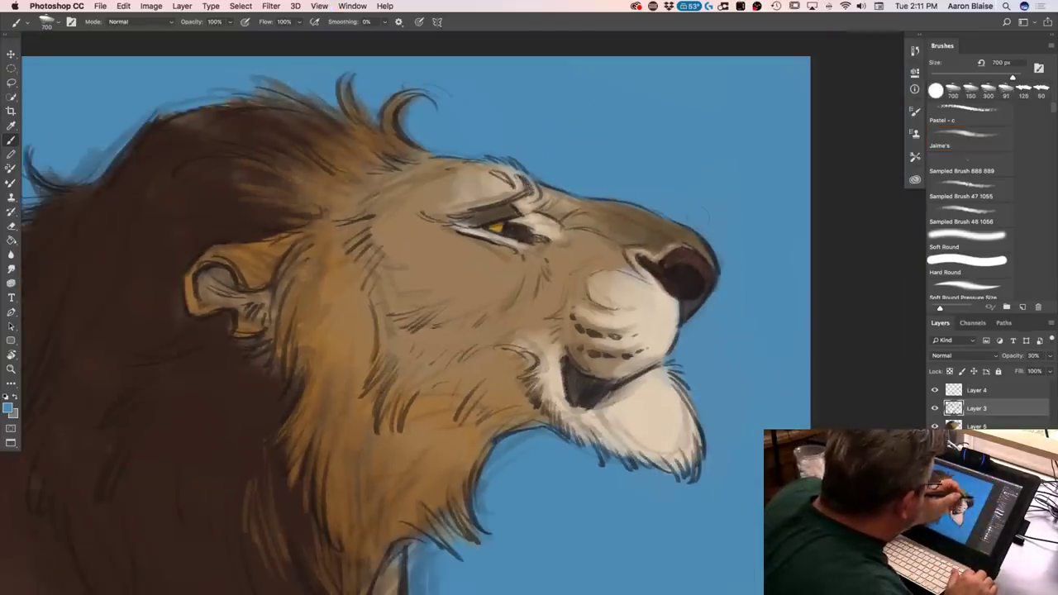
drag(535, 432, 500, 465)
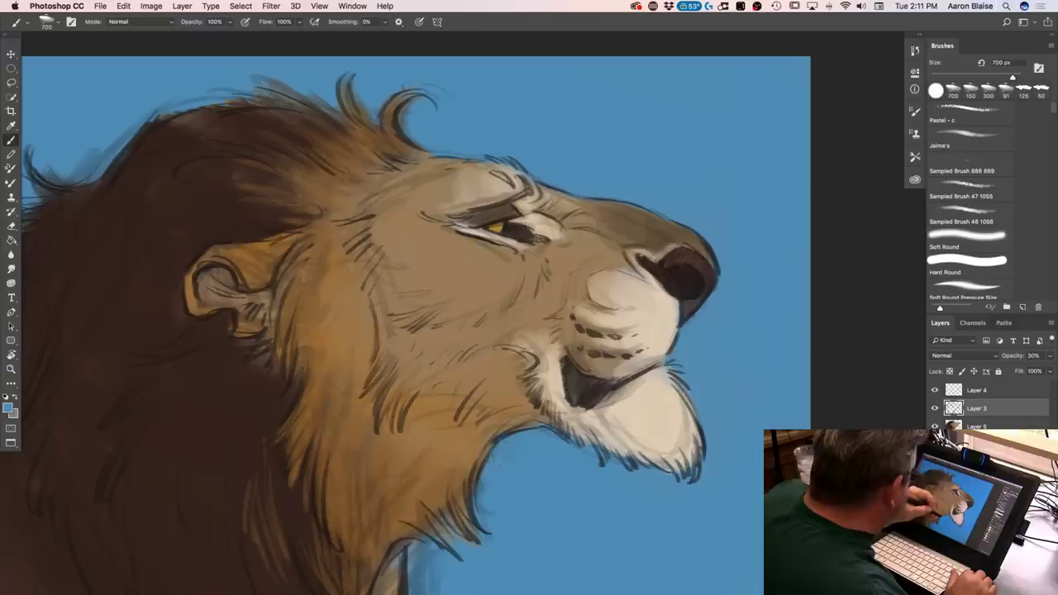
mouse_move(664, 392)
mouse_down()
mouse_move(680, 427)
mouse_move(641, 438)
mouse_move(622, 405)
mouse_move(580, 419)
mouse_up()
drag(437, 545, 418, 585)
key(super+minus)
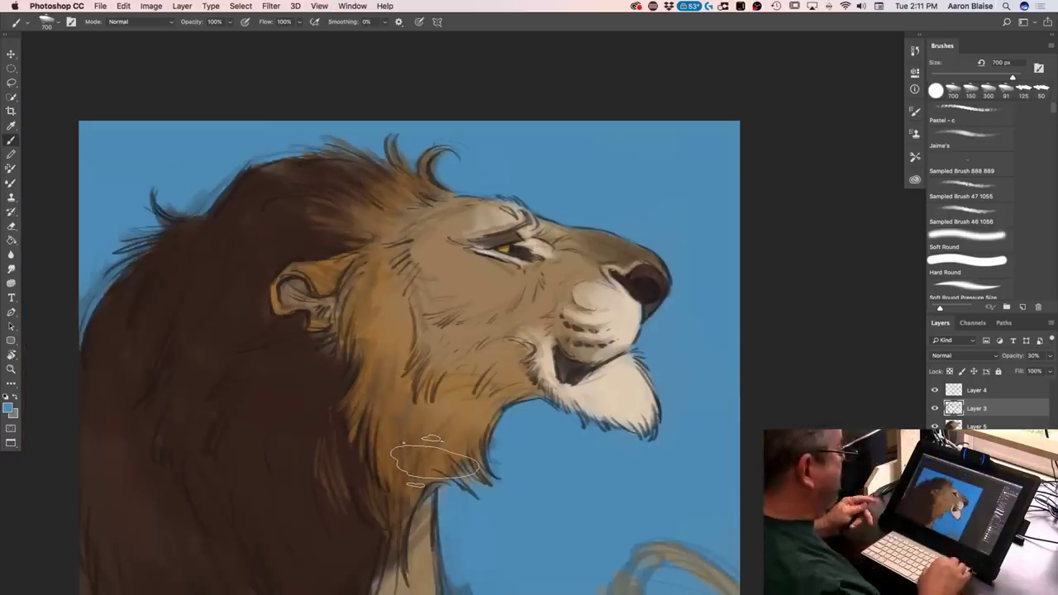
Clean up the stray line work on Layer 4 along the lower jaw and chin
click(968, 392)
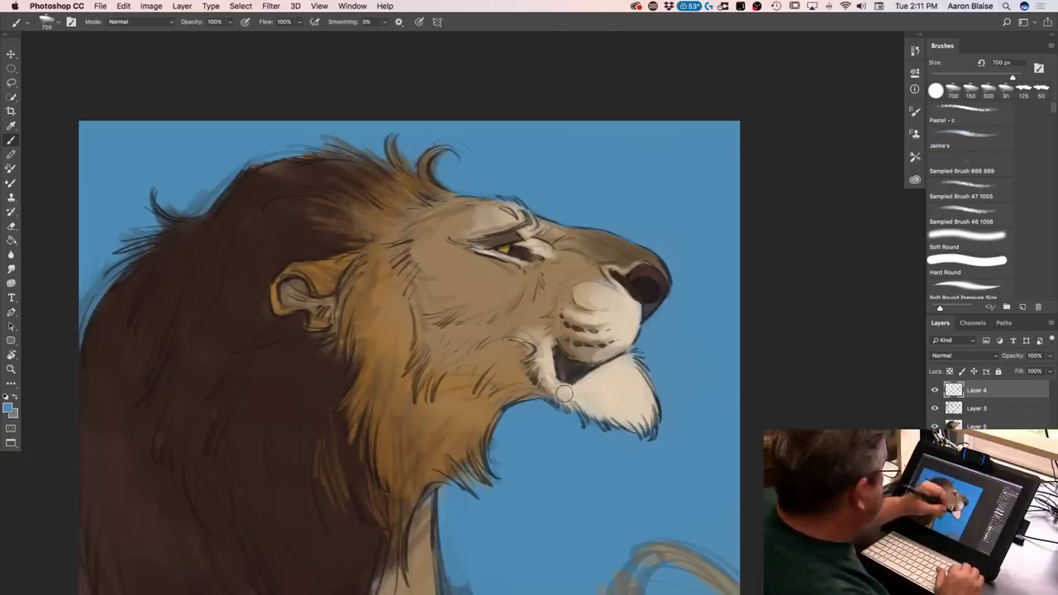
key(super+equal)
key(super+equal)
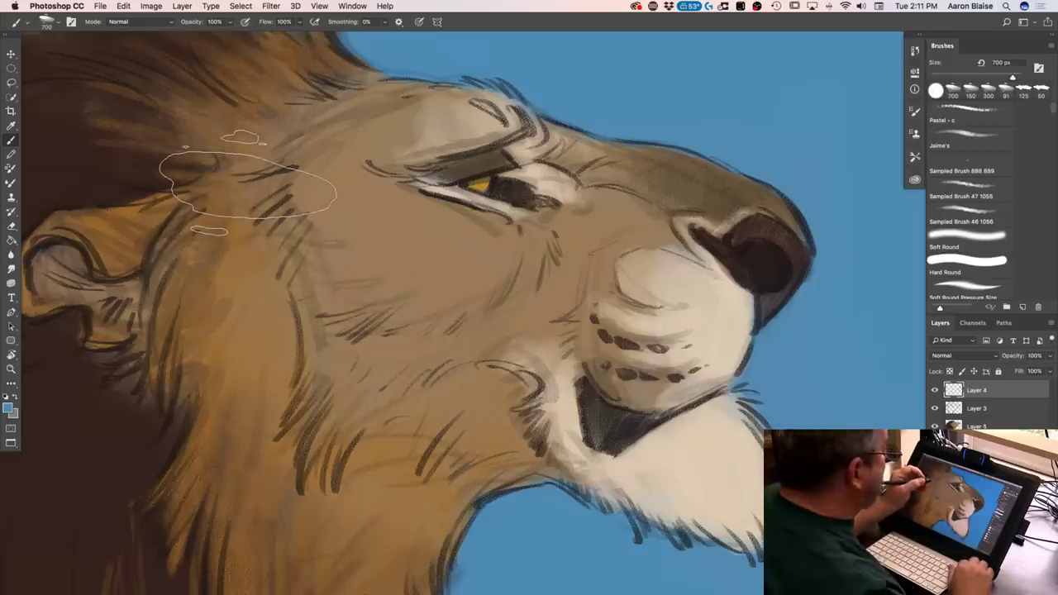
key(super+minus)
key(super+minus)
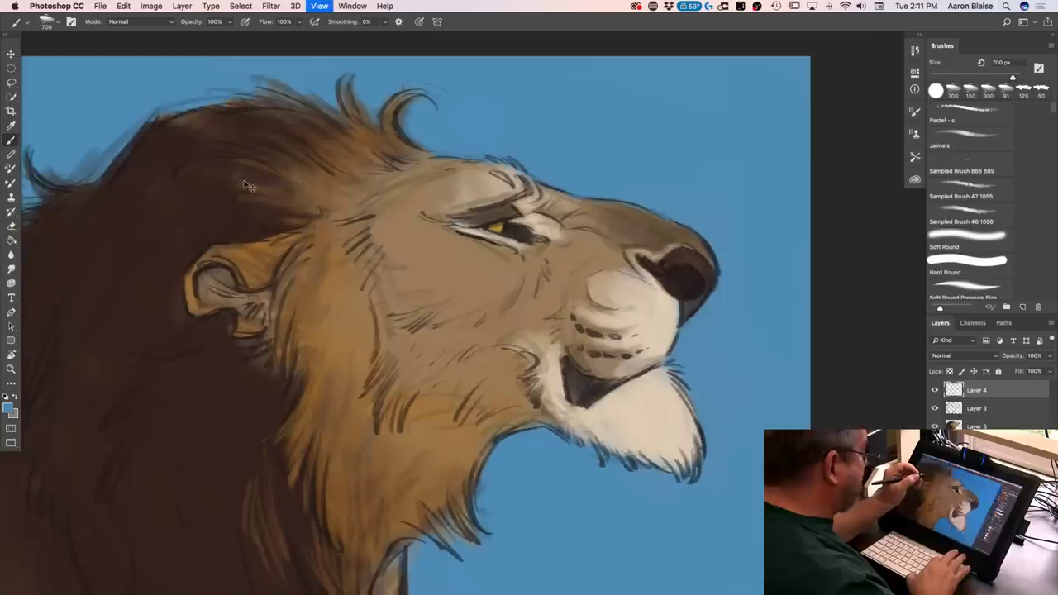
Add a new layer above Layer 4 and set its blend mode to Multiply
key(super+minus)
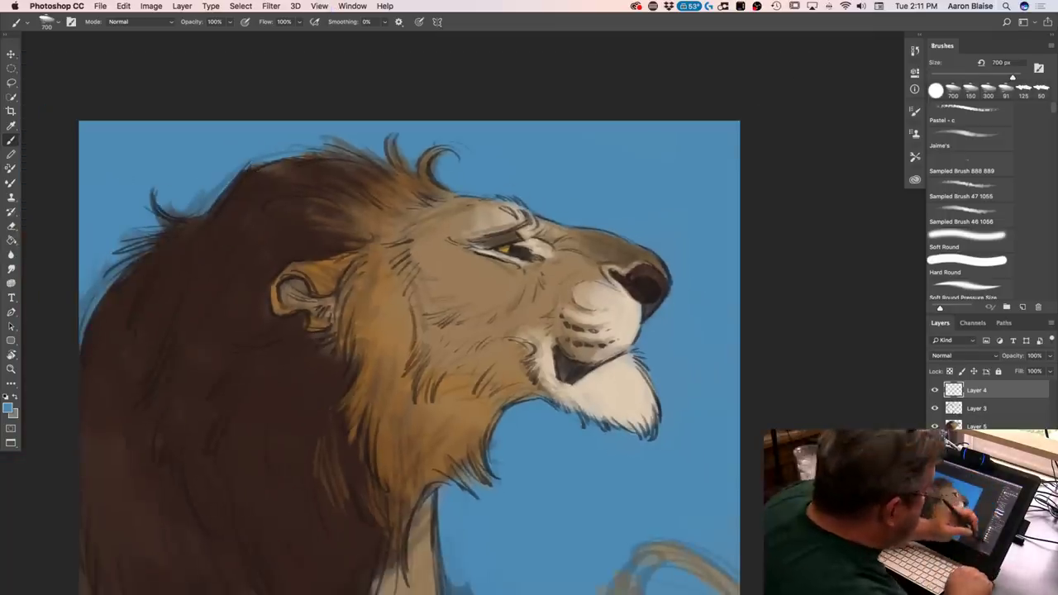
click(932, 357)
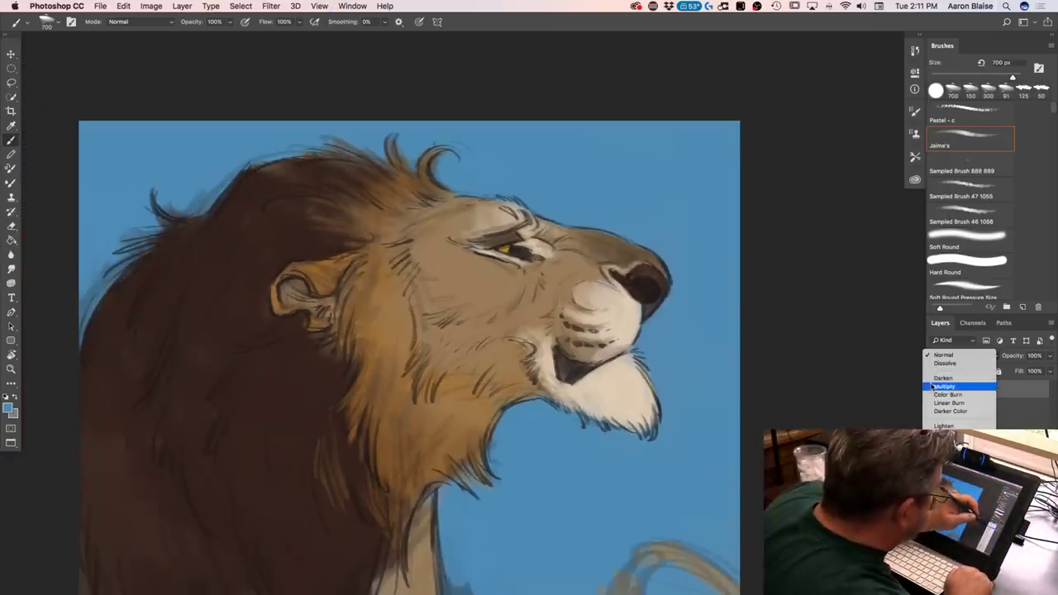
click(942, 386)
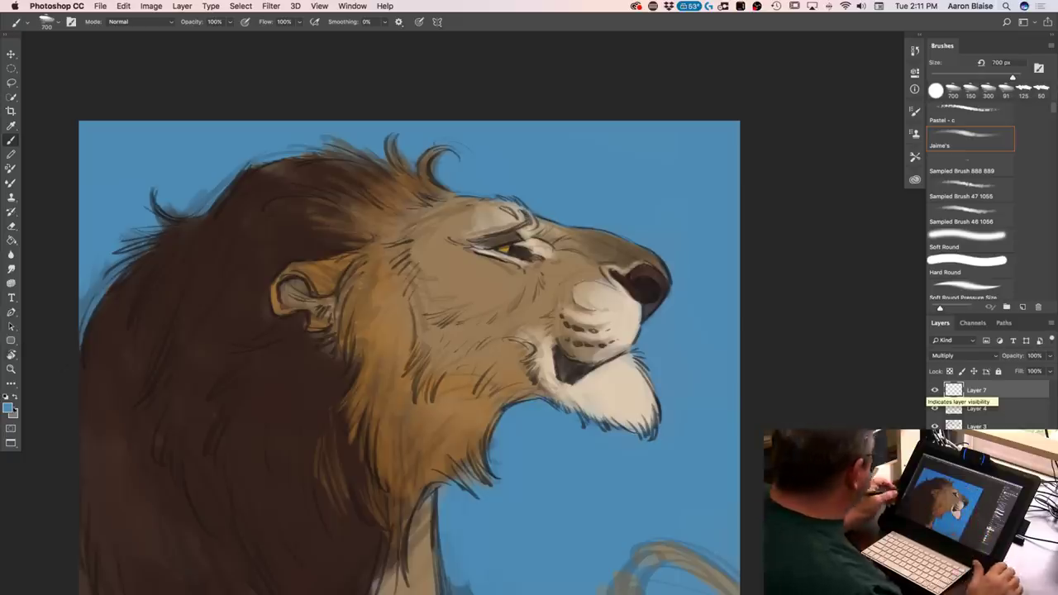
Set the foreground colour to a muted grey-brown, 9d8973, and return to the Brush tool
click(8, 407)
click(171, 467)
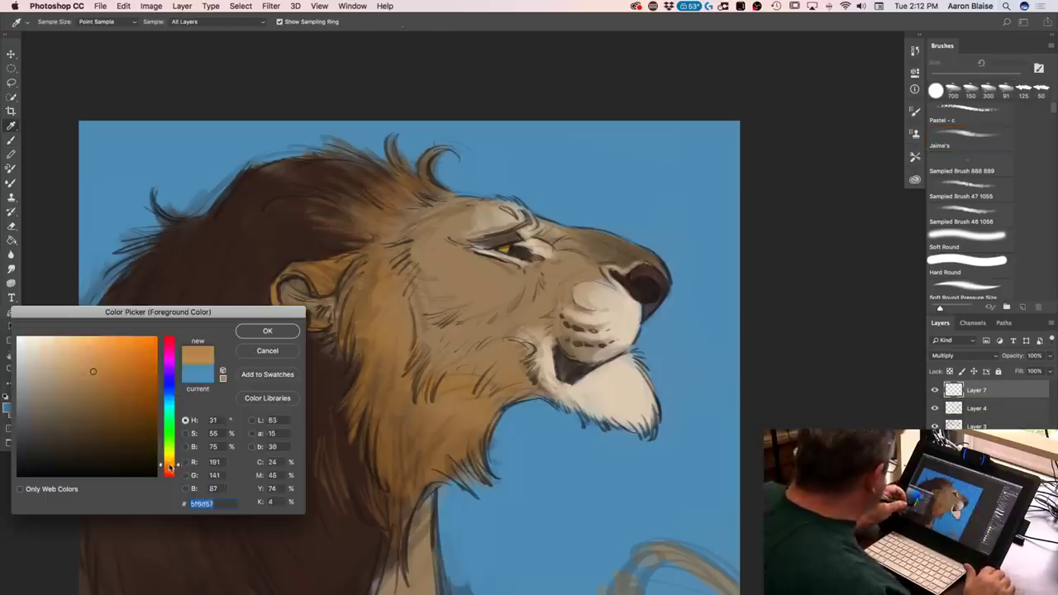
drag(52, 387, 53, 389)
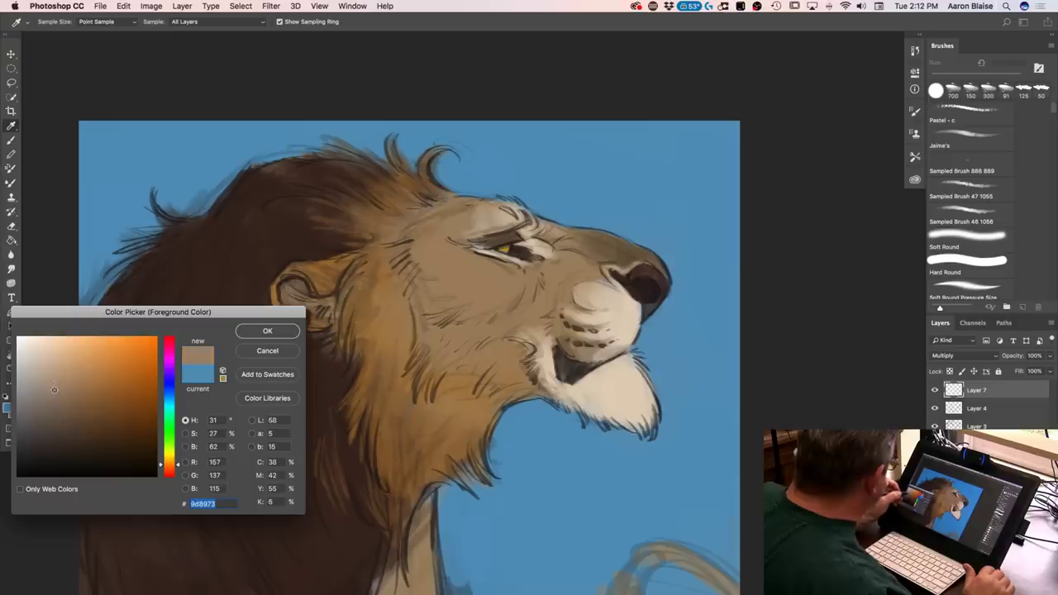
click(253, 332)
key(b)
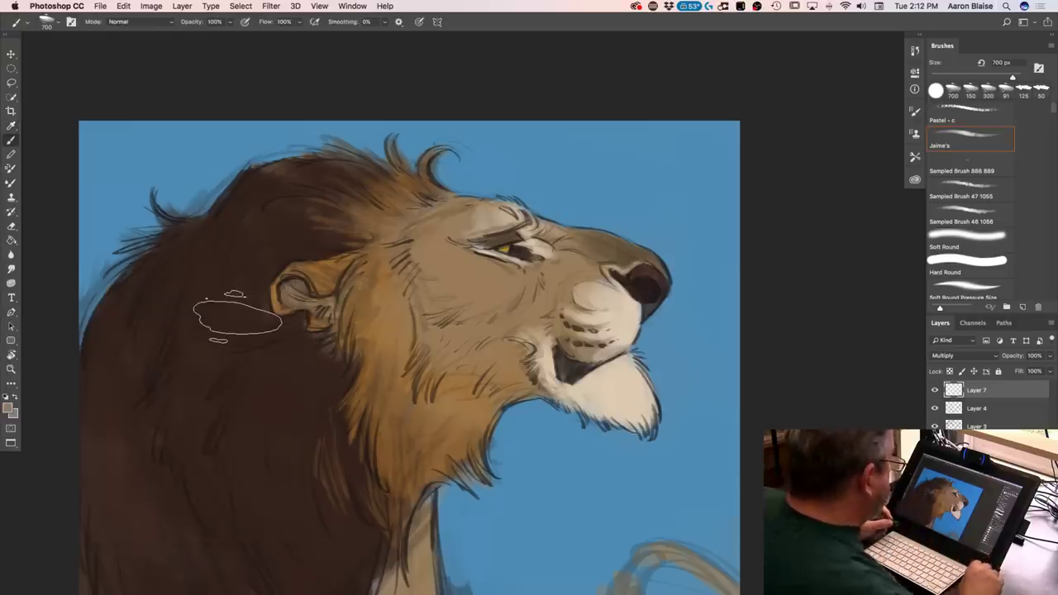
Frame the lion's head closer and choose the Pastel - c brush preset
key(super+plus)
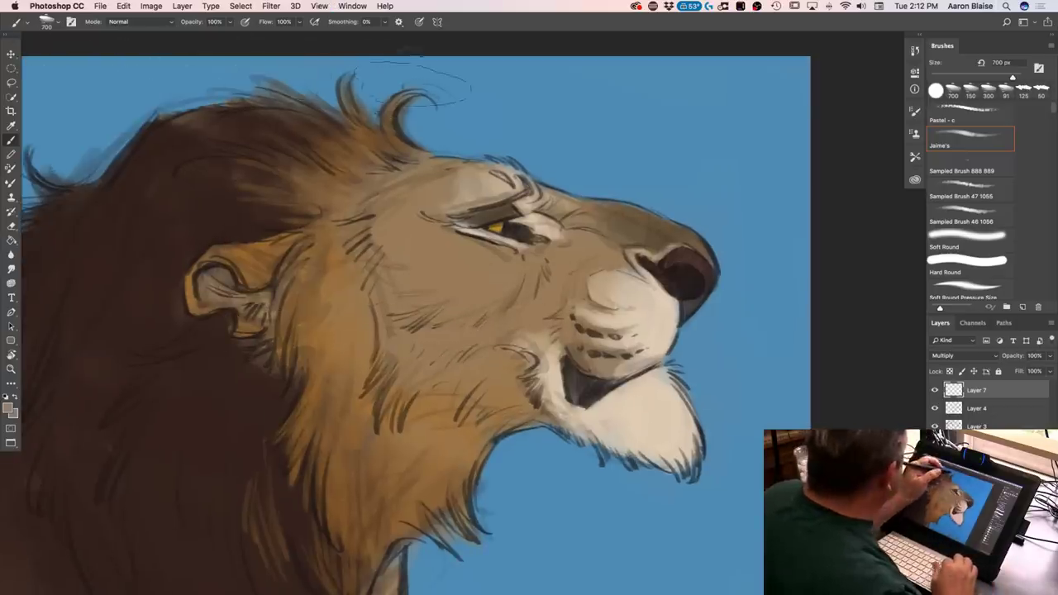
click(46, 27)
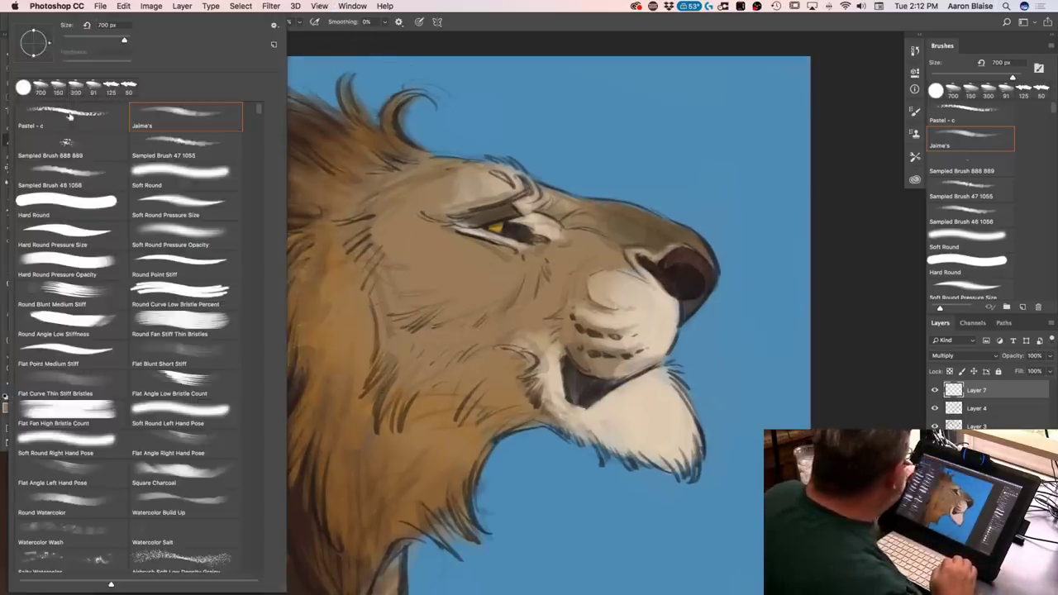
click(83, 122)
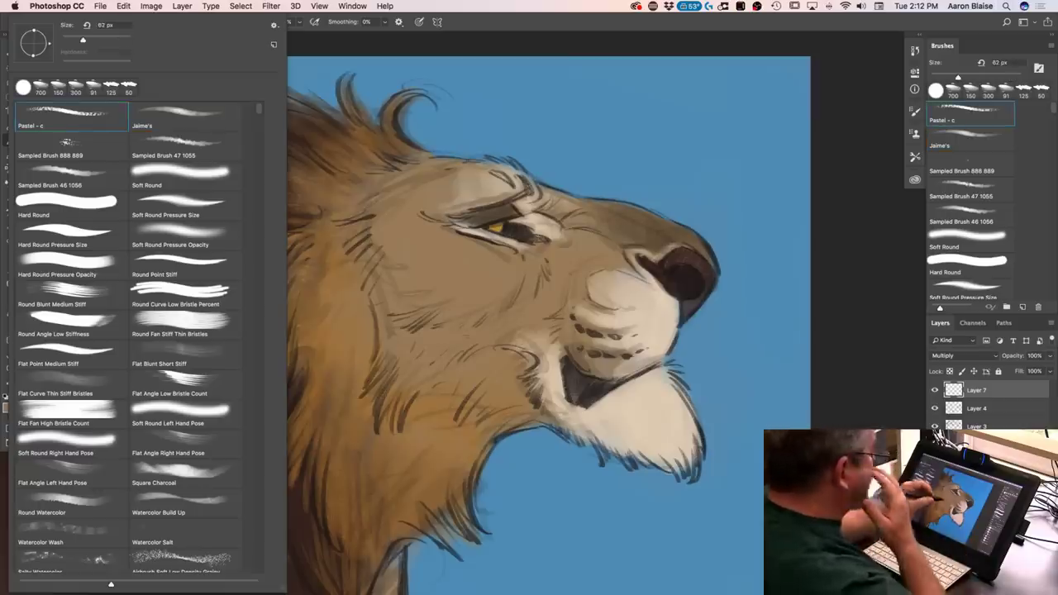
Close the brush preset picker and enlarge the Pastel - c brush to 175 px
click(372, 279)
key(bracketright)
key(bracketright)
key(bracketright)
key(bracketright)
key(bracketright)
key(bracketright)
key(bracketright)
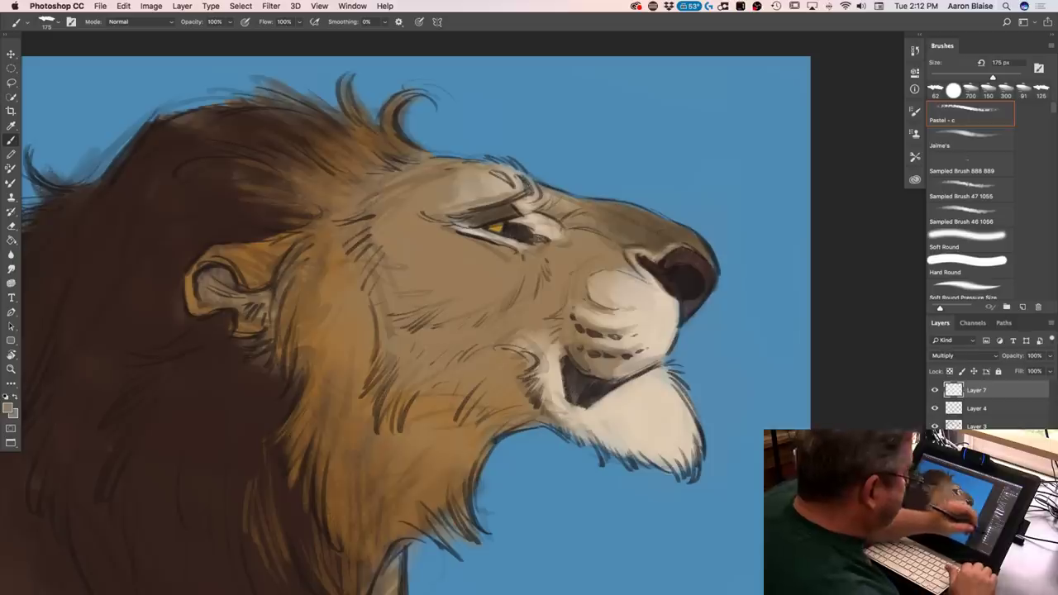
On the colour layer below the line work, lighten the cheek and the area beneath the eye with light tan bfa37f
key(alt+bracketleft)
key(alt+bracketleft)
key(alt+bracketleft)
click(8, 406)
click(424, 275)
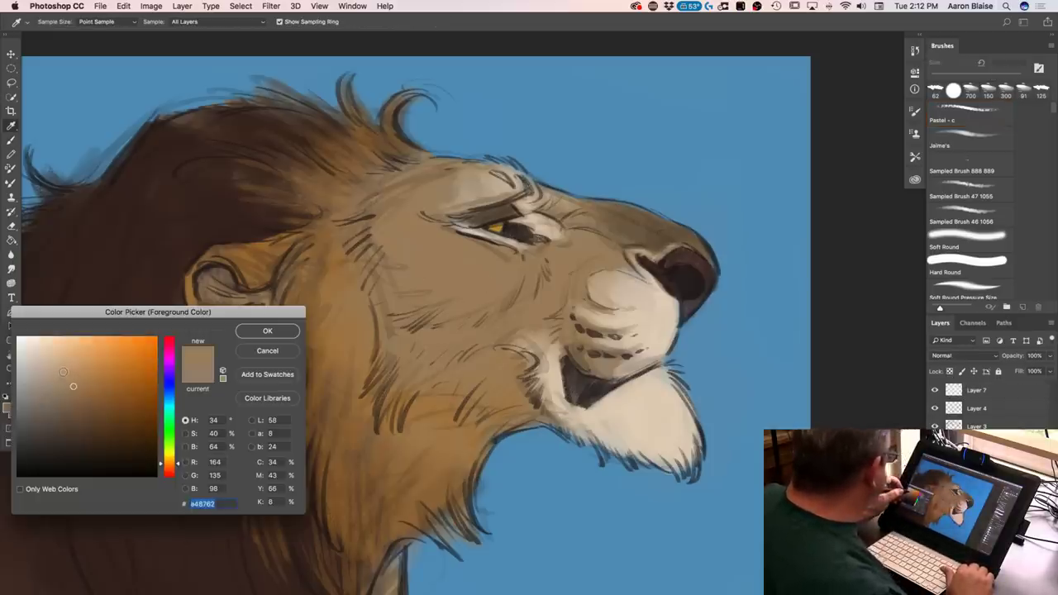
key(Return)
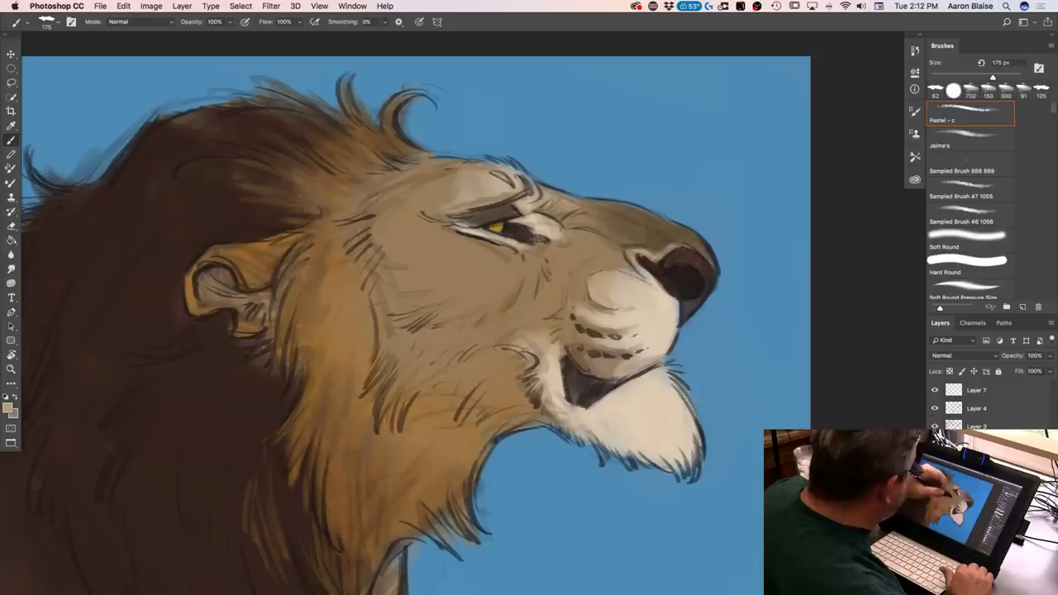
click(449, 319)
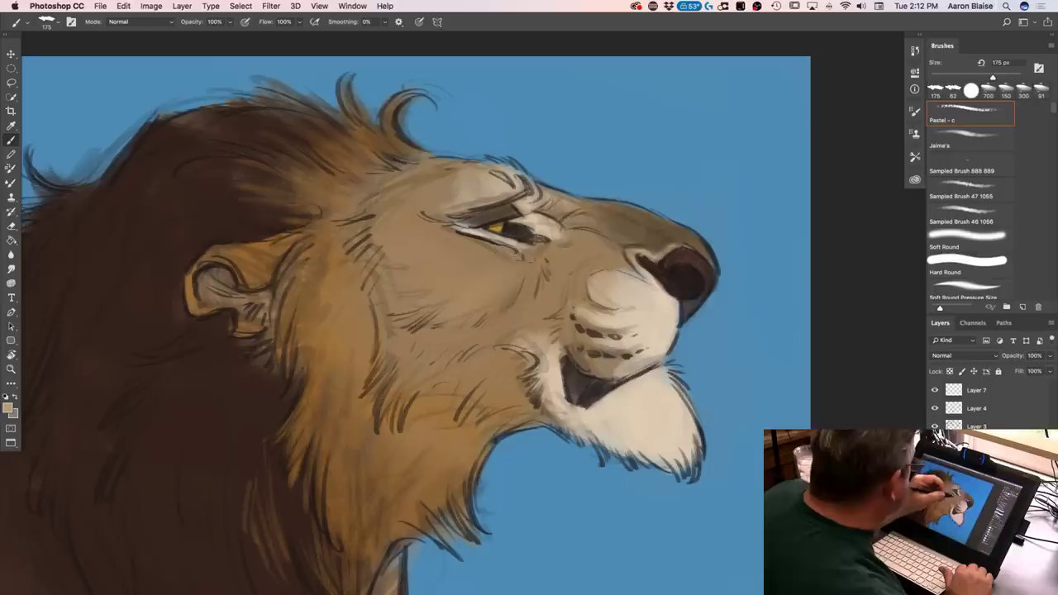
drag(556, 252, 587, 248)
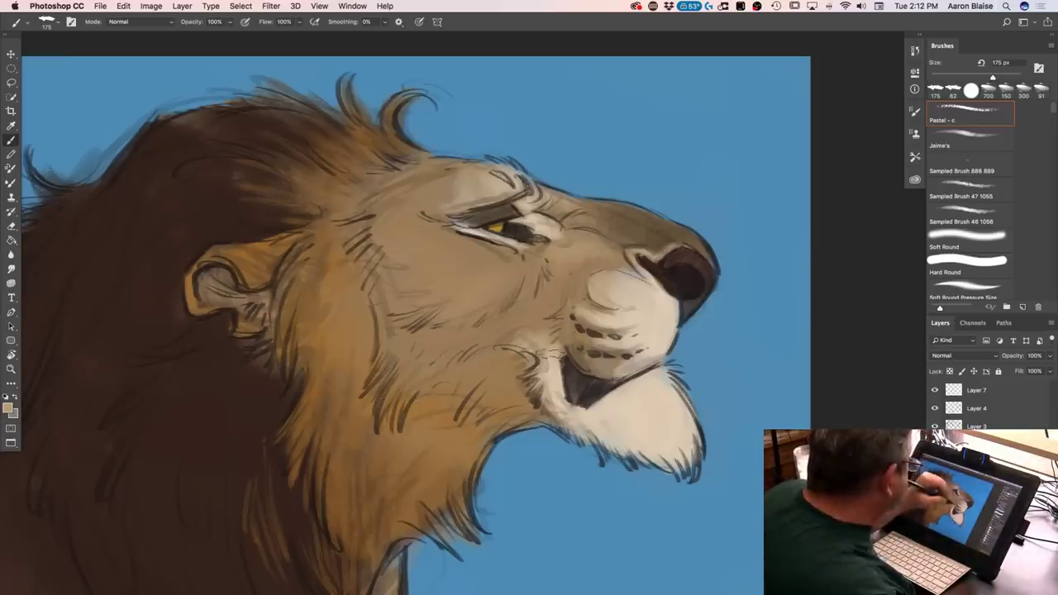
Set the foreground to brown 735c3e, reduce the brush to 80 px and shade the muzzle around the whisker spots
click(9, 406)
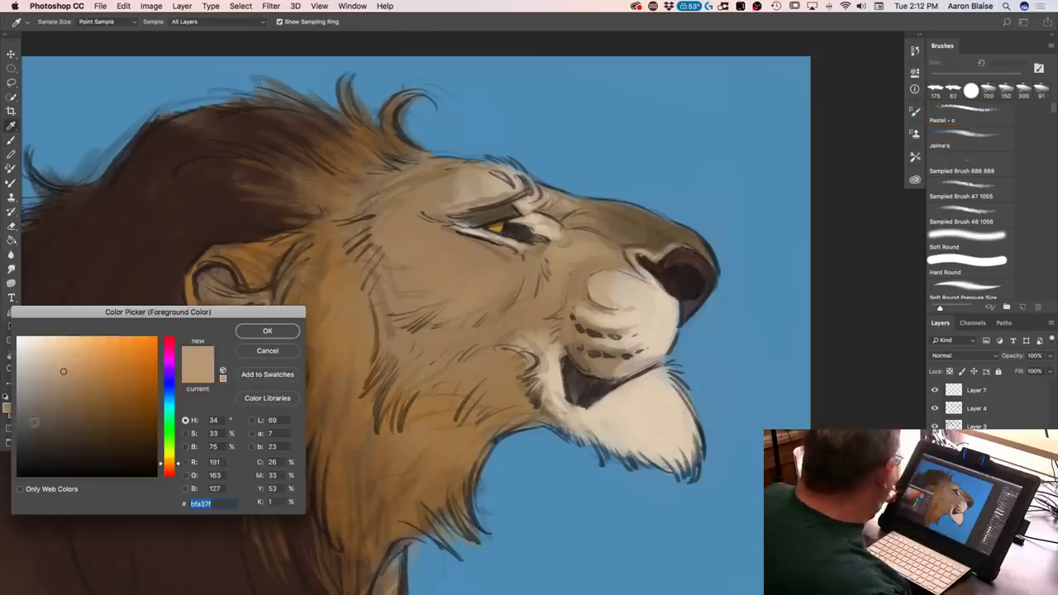
click(81, 412)
click(267, 331)
key(b)
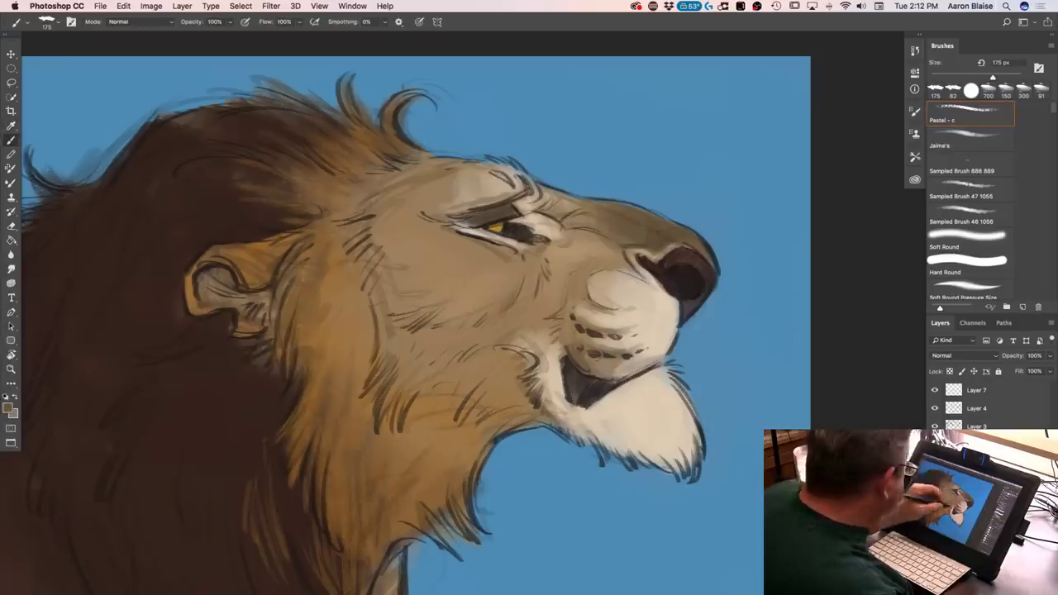
key(bracketleft)
key(bracketleft)
key(bracketleft)
key(bracketleft)
key(bracketleft)
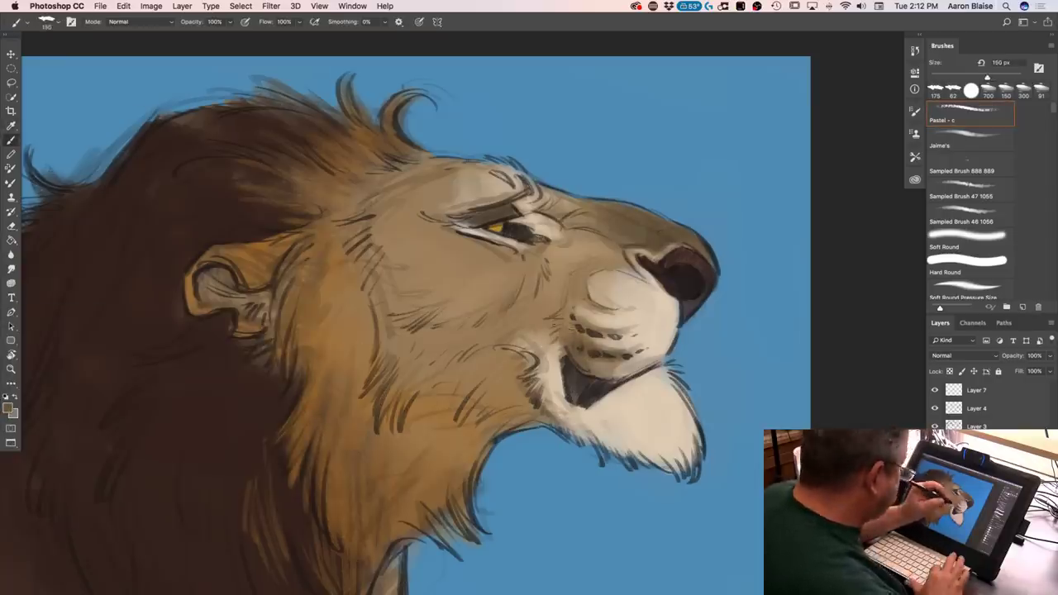
drag(585, 330, 569, 307)
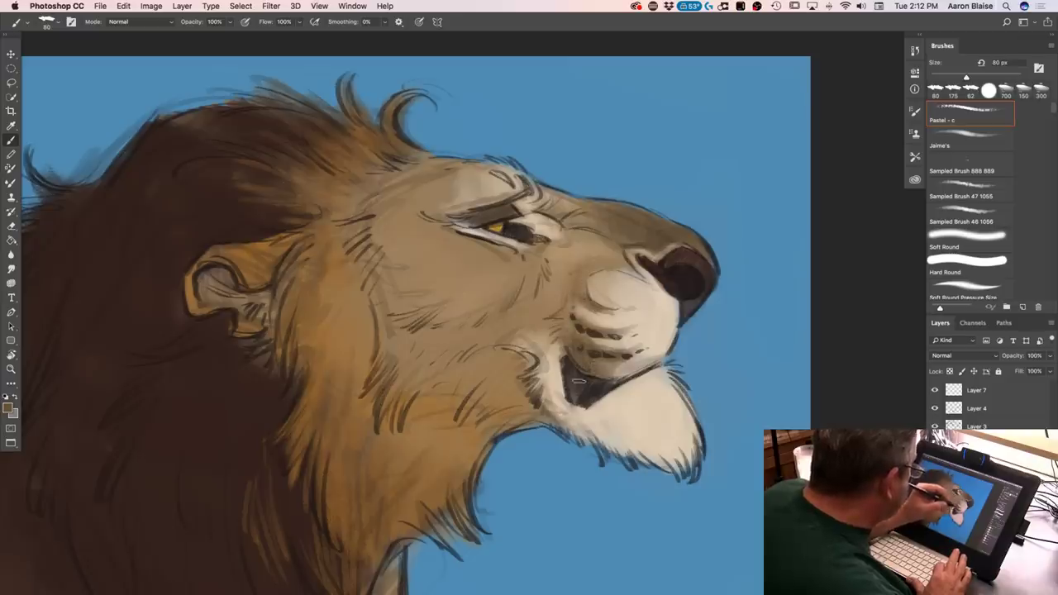
Set the foreground to dark blue-grey 2b3241 and darken the mouth opening and the front corner of the eye
click(8, 406)
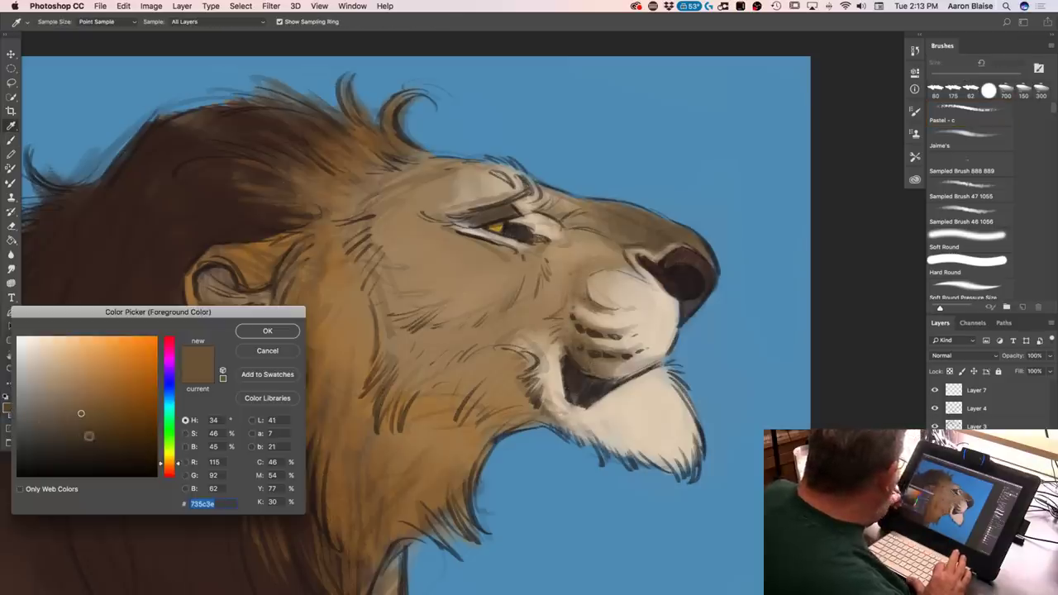
click(170, 389)
click(65, 439)
click(246, 337)
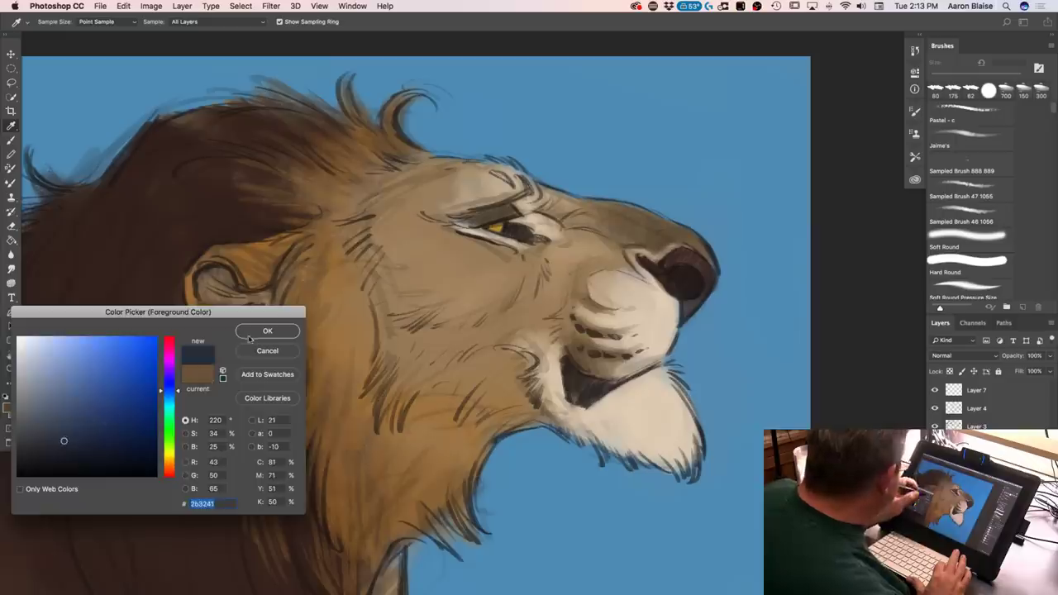
mouse_move(612, 382)
mouse_down()
mouse_move(582, 394)
mouse_move(595, 381)
mouse_move(571, 380)
mouse_move(573, 399)
mouse_move(617, 381)
mouse_move(597, 400)
mouse_move(647, 368)
mouse_move(595, 402)
mouse_move(567, 374)
mouse_up()
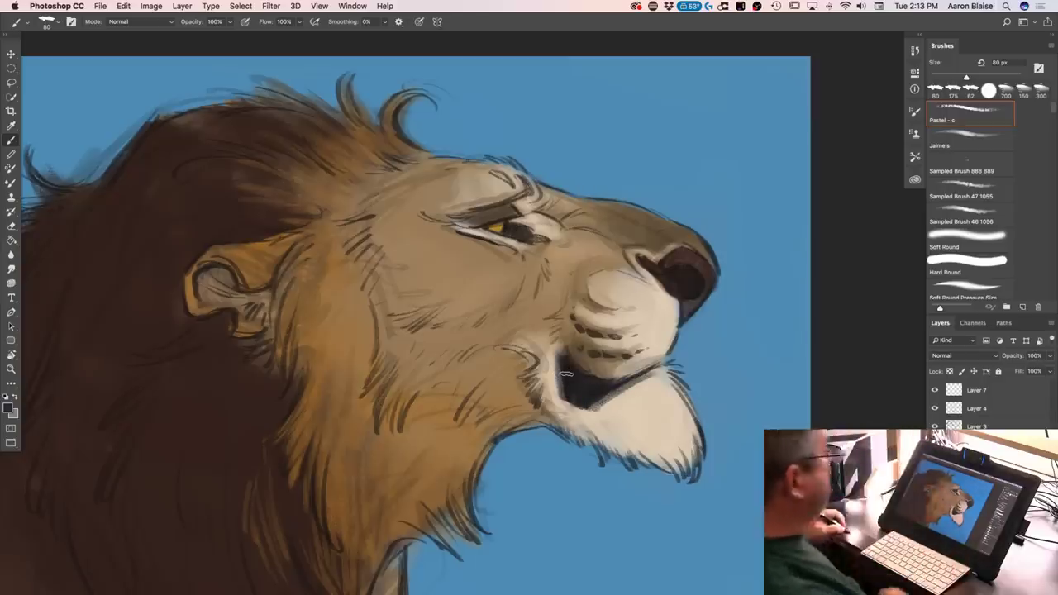
mouse_move(508, 228)
mouse_down()
mouse_move(541, 238)
mouse_move(517, 222)
mouse_up()
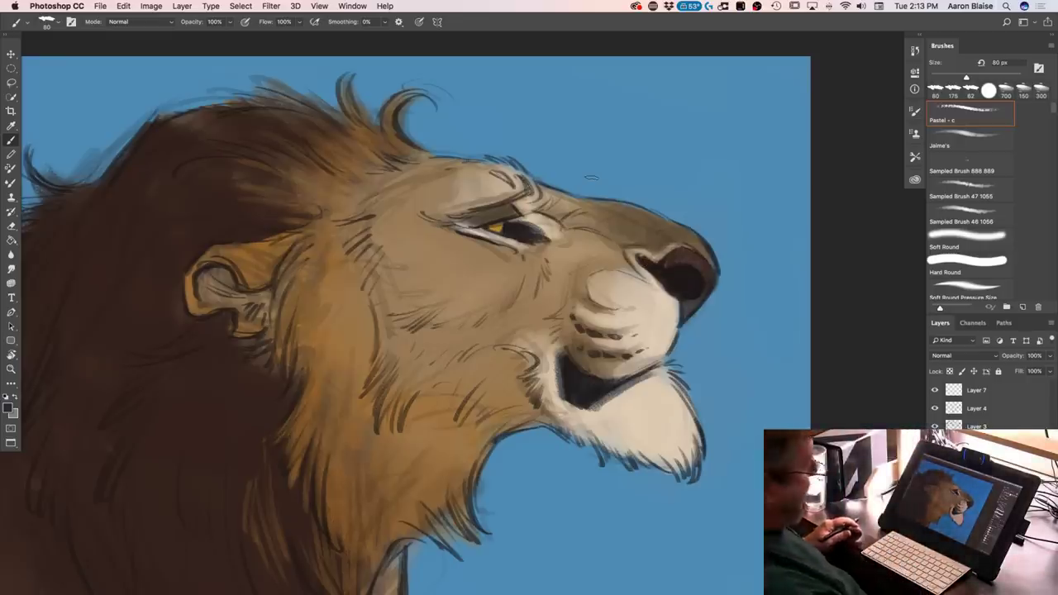
Shade the cheek, the back of the jaw and the area between eye and nose bridge with grey-brown 796b59
key(super+plus)
key(super+plus)
key(super+minus)
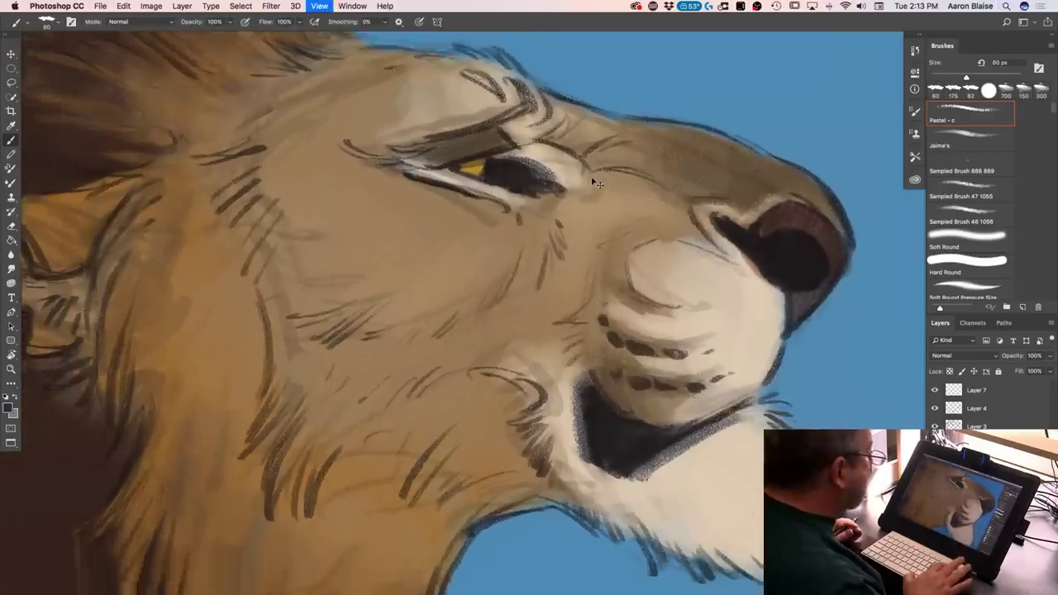
click(7, 407)
click(381, 211)
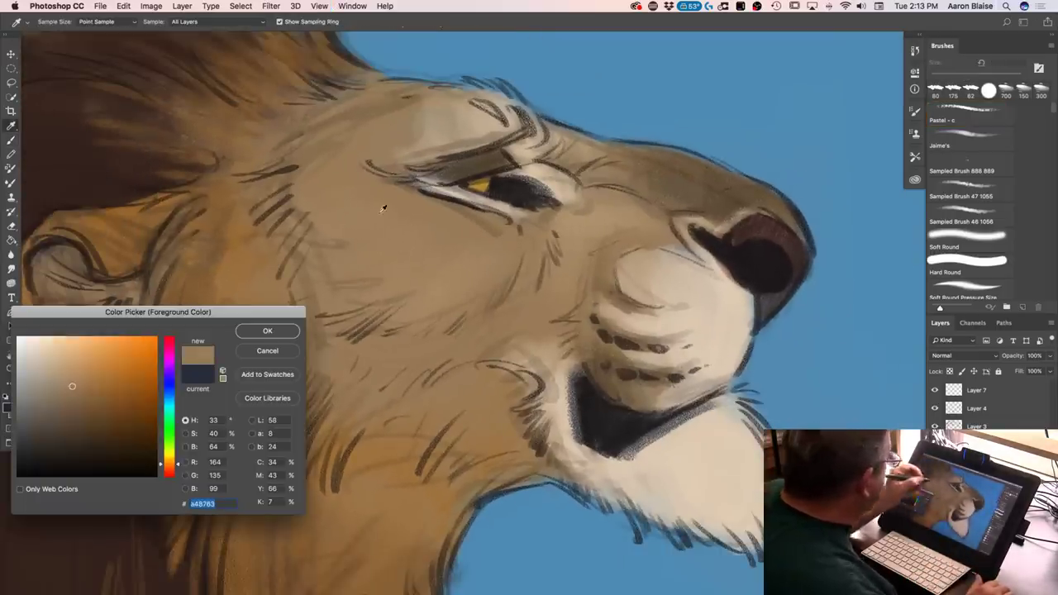
click(53, 410)
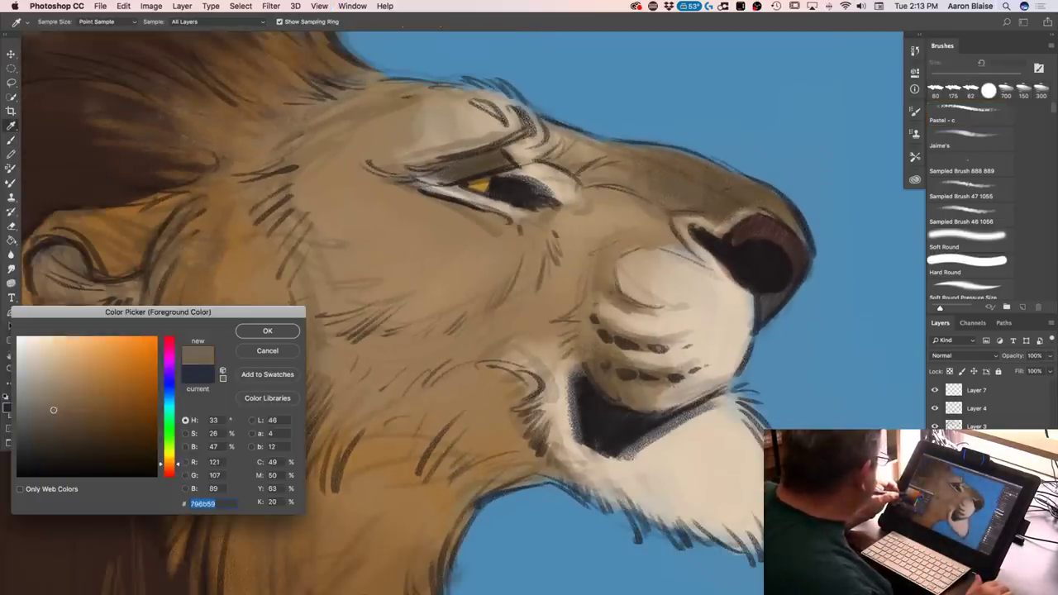
click(254, 331)
drag(484, 323, 453, 366)
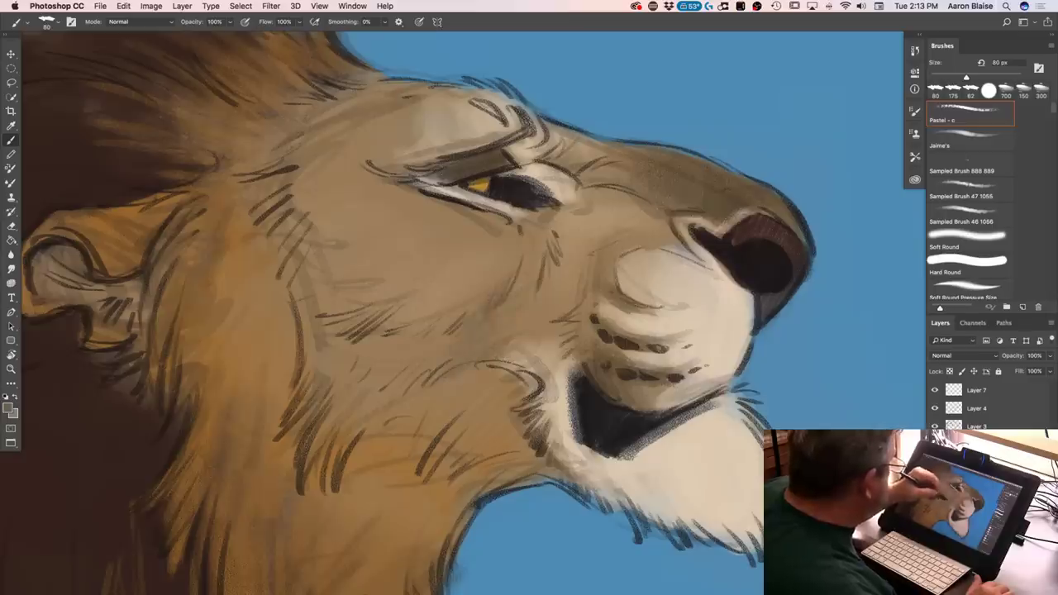
drag(534, 336, 513, 362)
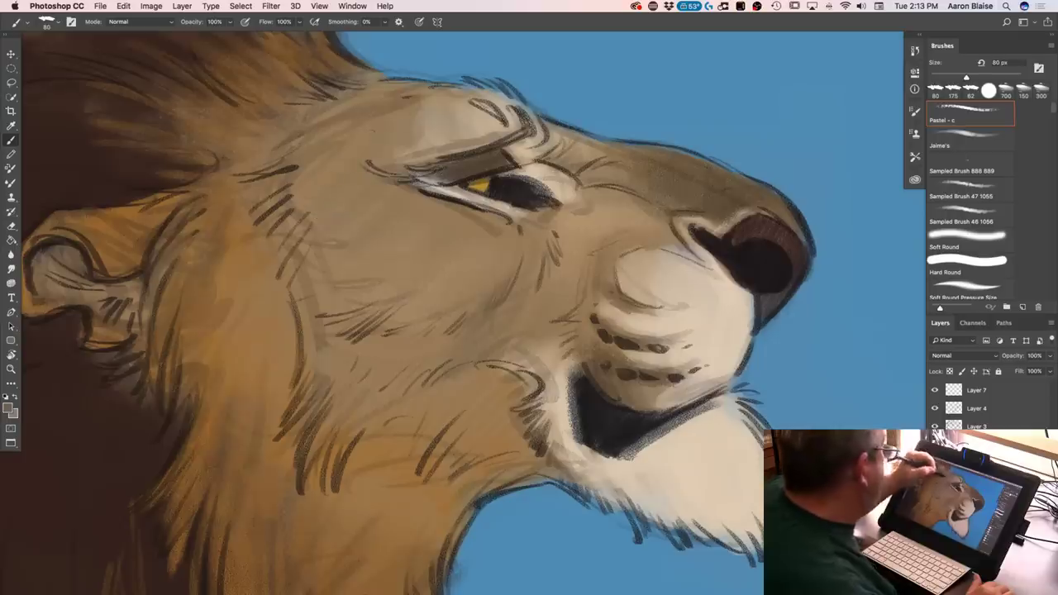
drag(562, 238, 576, 235)
mouse_move(577, 172)
mouse_down()
mouse_move(587, 162)
mouse_move(610, 178)
mouse_up()
Brighten the nose bridge, the area below the eye and the temple with light tan bca180
click(9, 408)
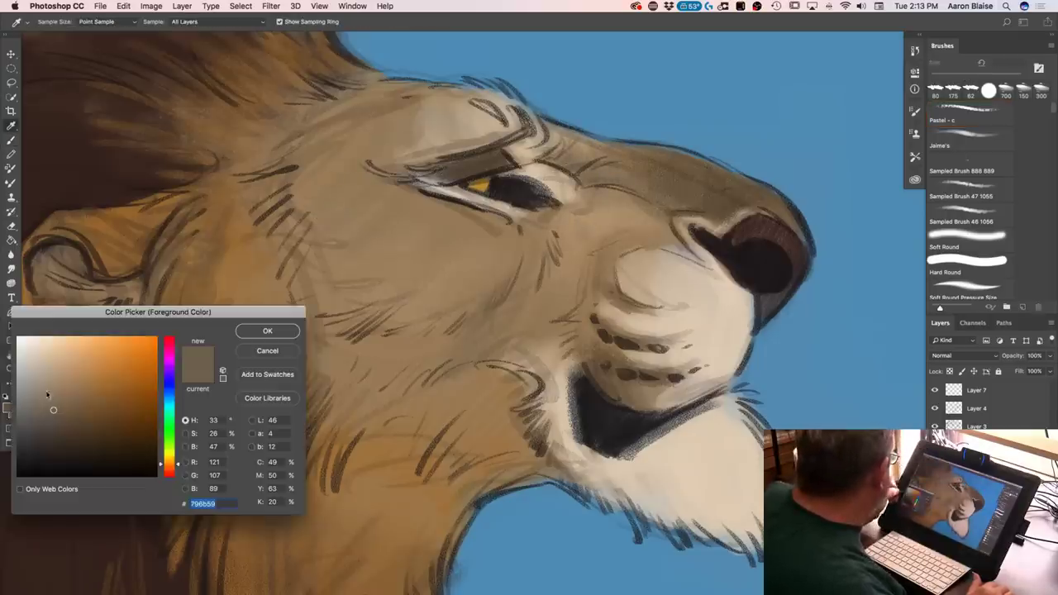
click(267, 331)
mouse_move(592, 172)
mouse_down()
mouse_move(605, 160)
mouse_move(633, 175)
mouse_move(665, 163)
mouse_move(710, 187)
mouse_move(694, 198)
mouse_up()
drag(658, 162, 703, 176)
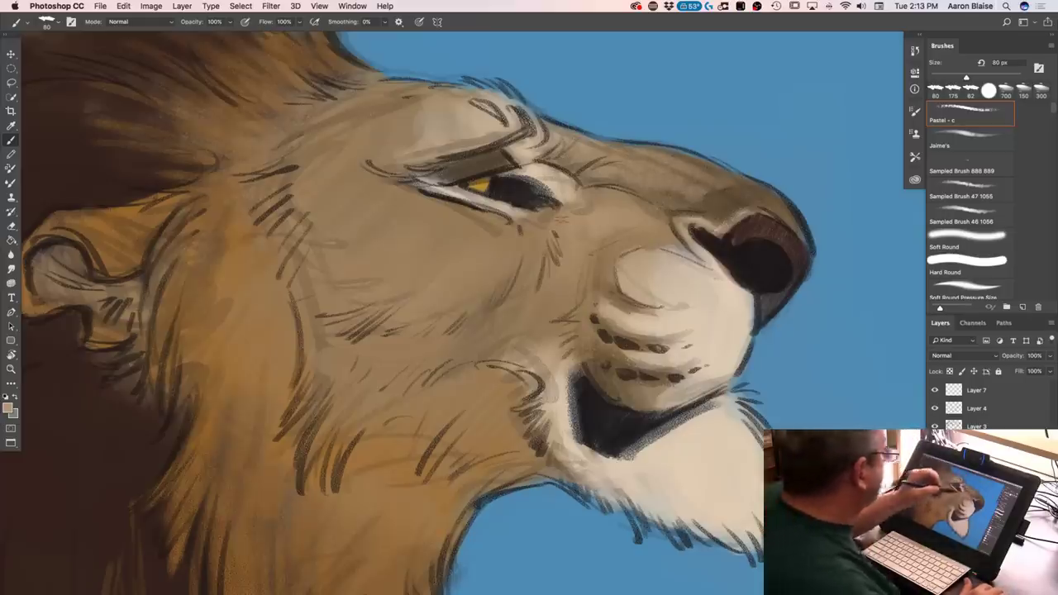
drag(519, 216, 524, 214)
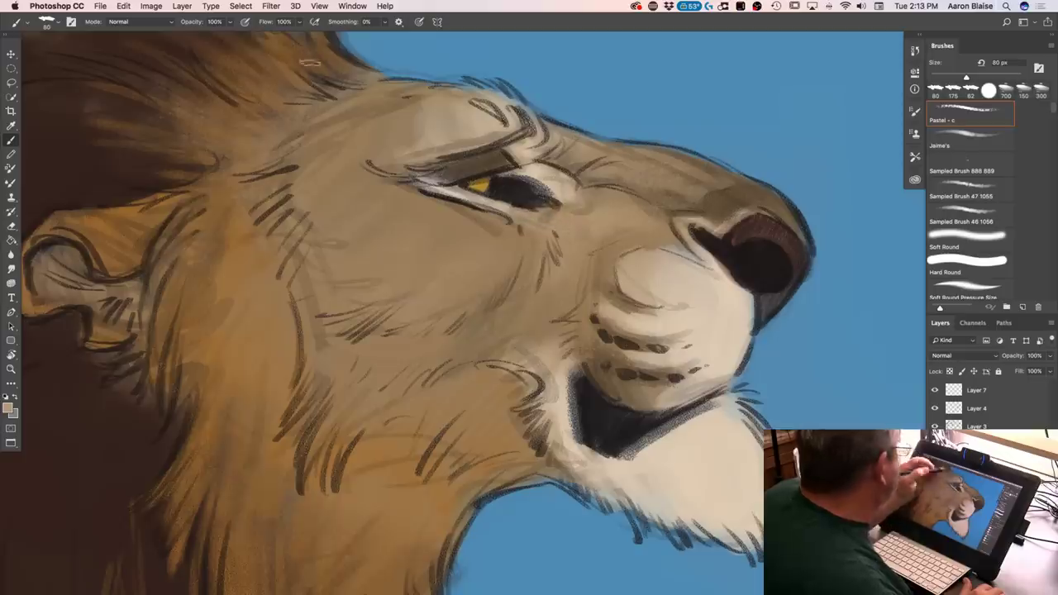
mouse_move(388, 128)
mouse_down()
mouse_move(400, 147)
mouse_move(360, 167)
mouse_move(370, 192)
mouse_up()
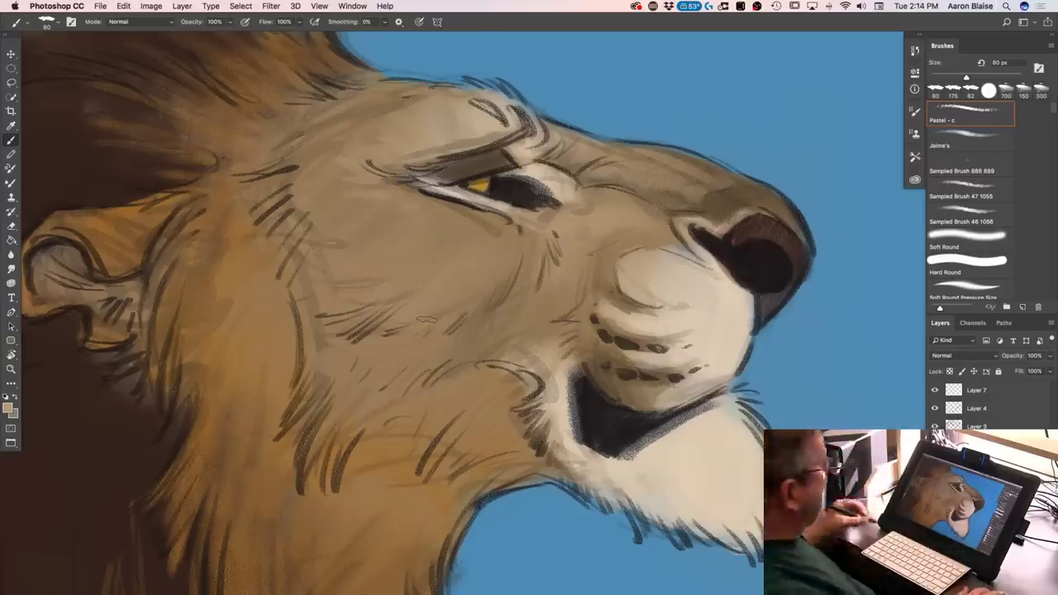
Paint orange b87645 over the fur in front of the ear and along the jaw, with pen pressure controlling brush size
click(9, 409)
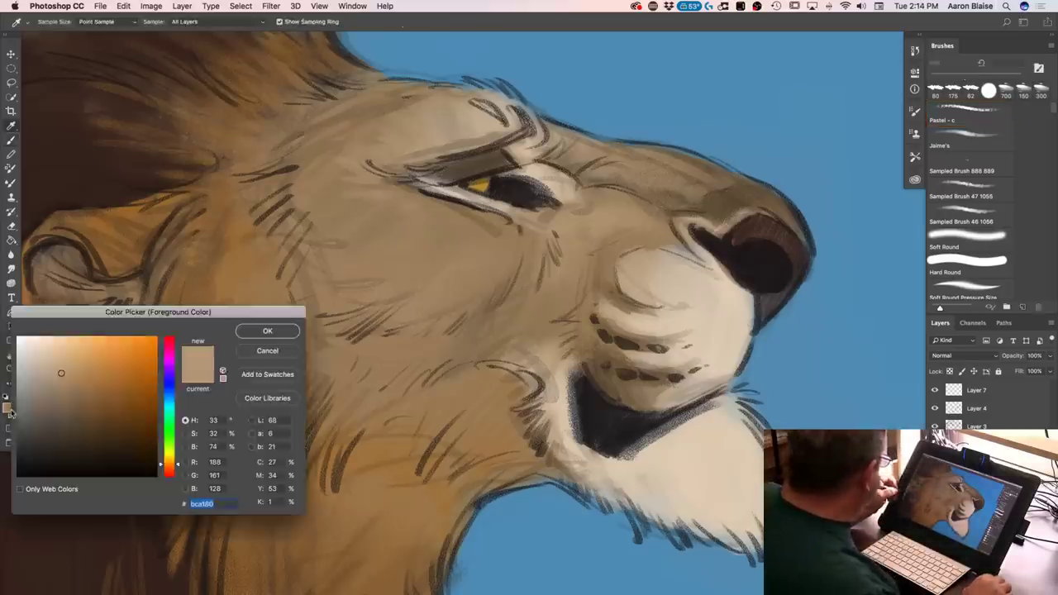
click(352, 507)
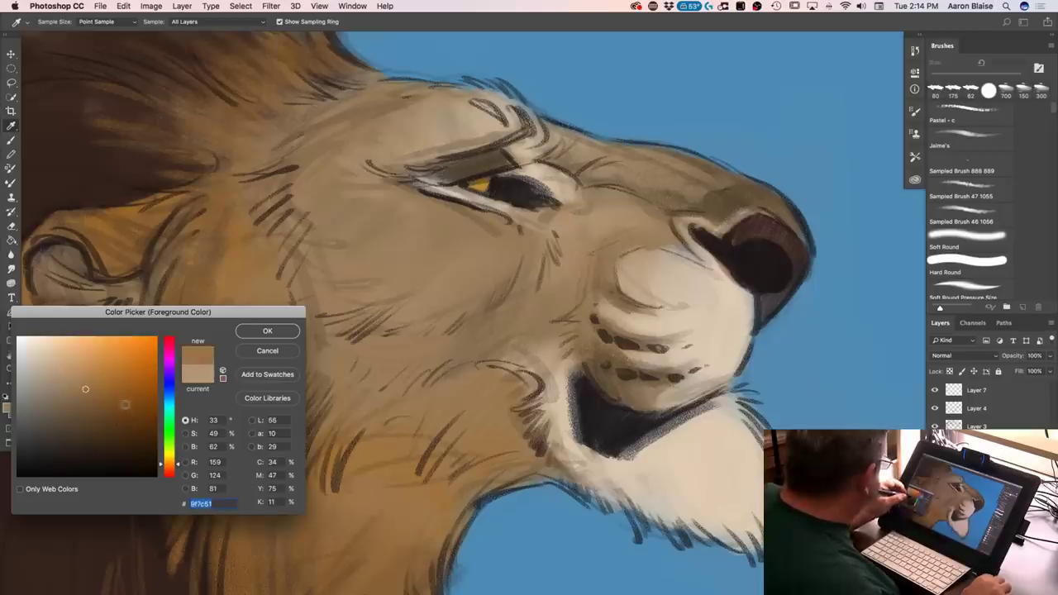
click(170, 467)
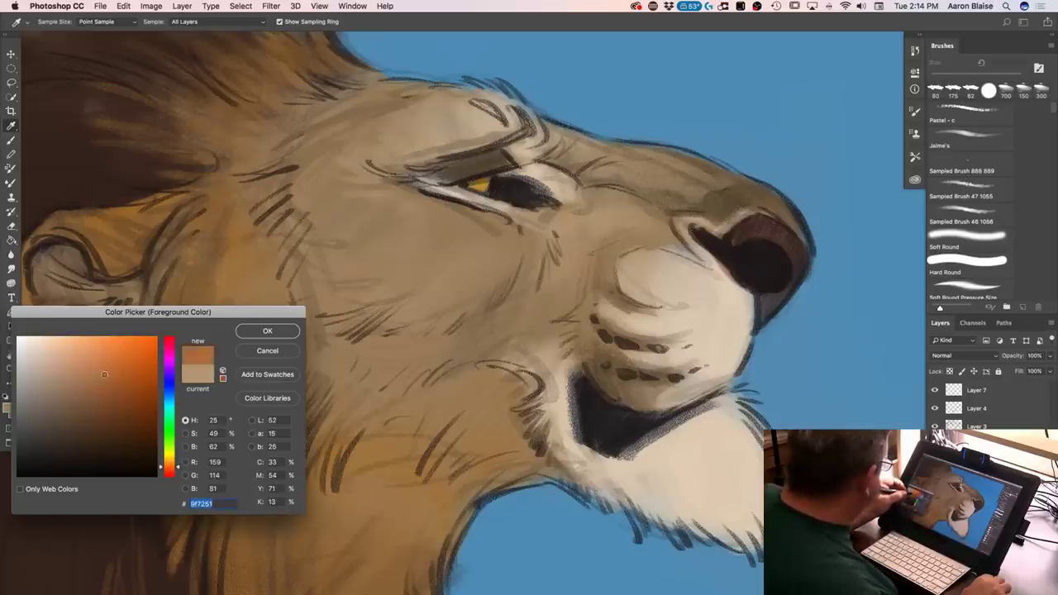
click(243, 335)
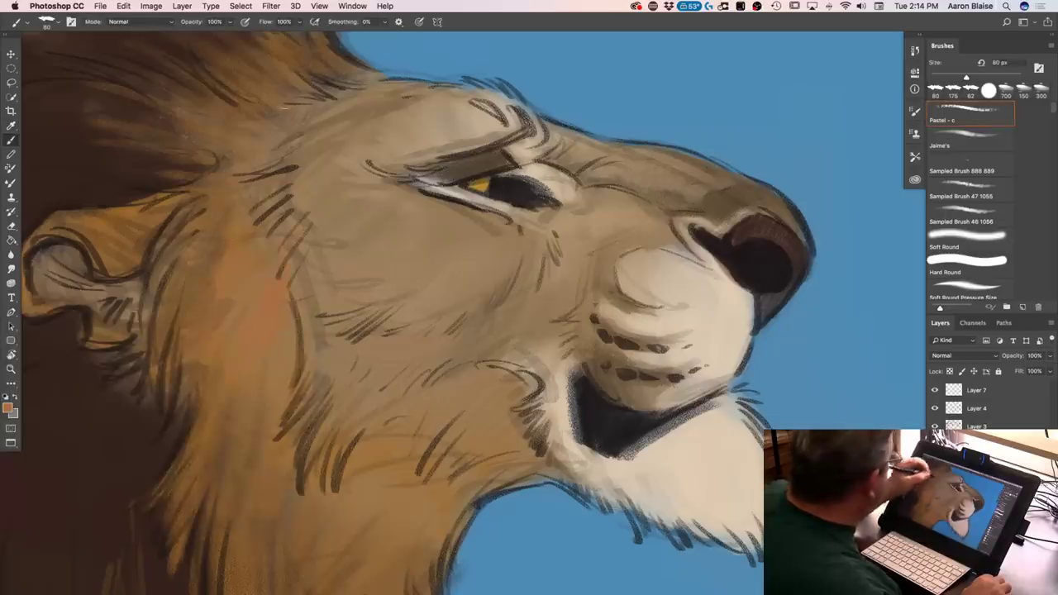
click(419, 21)
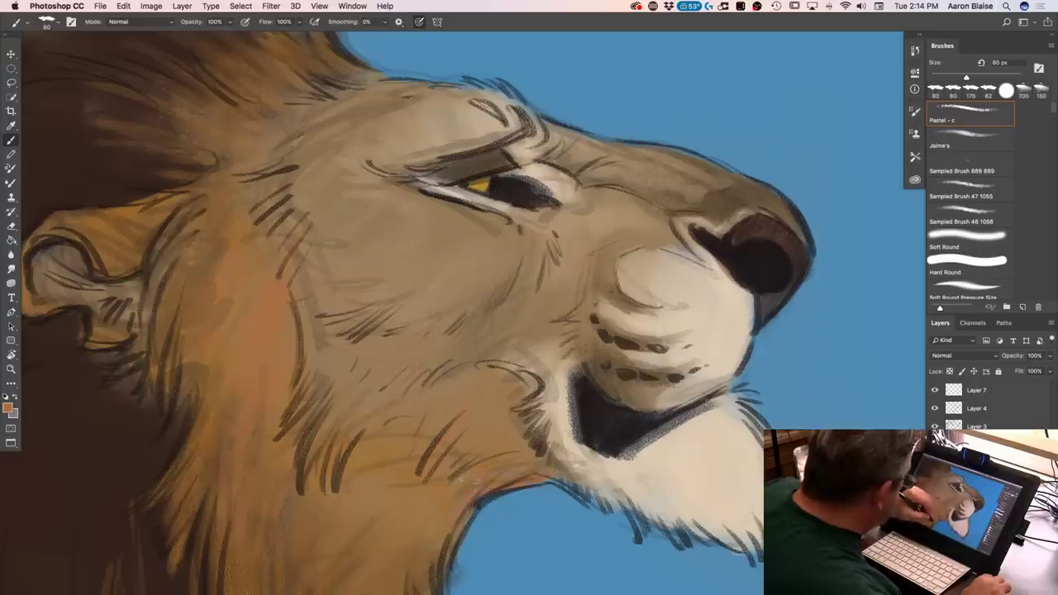
key(super+minus)
key(super+minus)
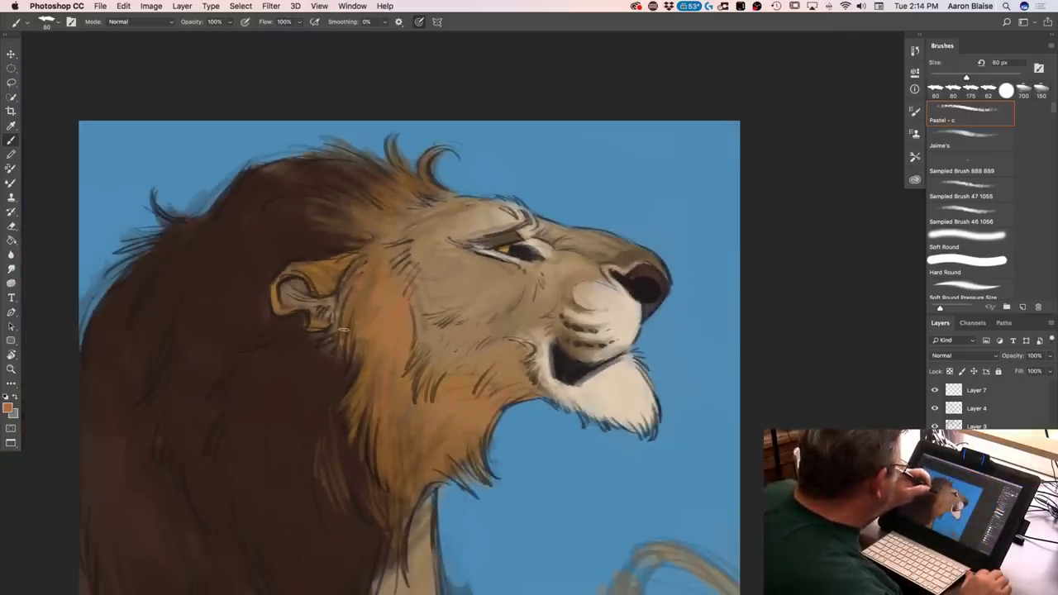
On the layer below Layer 3, brush orange strokes through the mane's hairline between forehead and ear
click(976, 423)
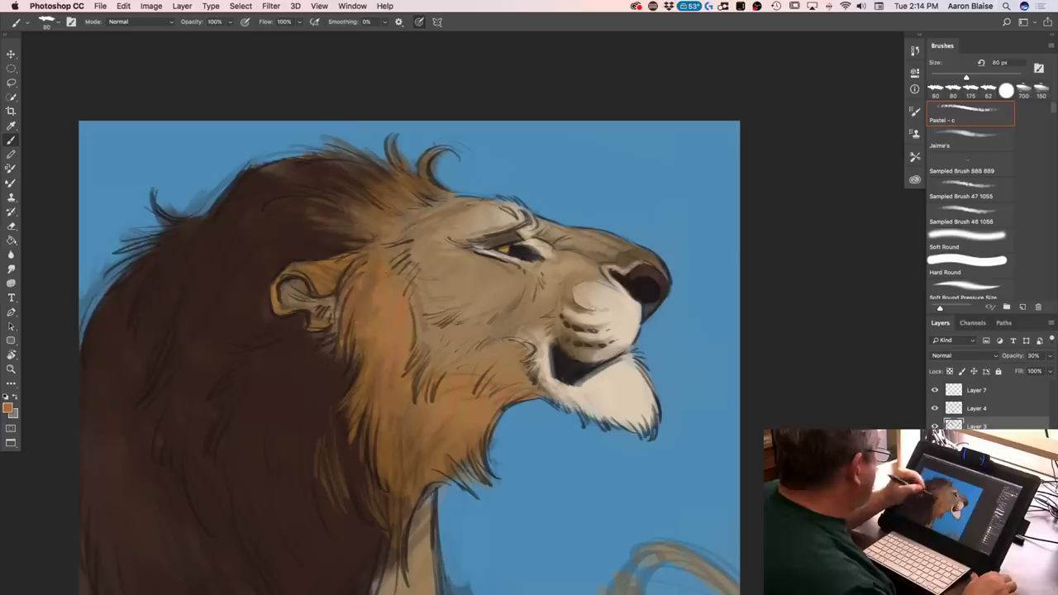
drag(354, 290, 350, 334)
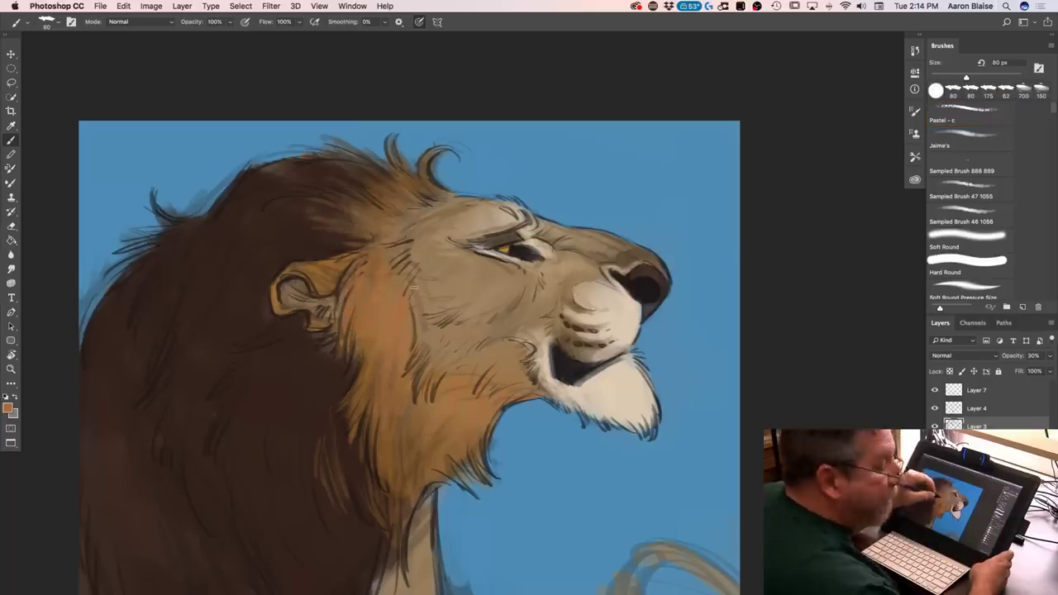
key(period)
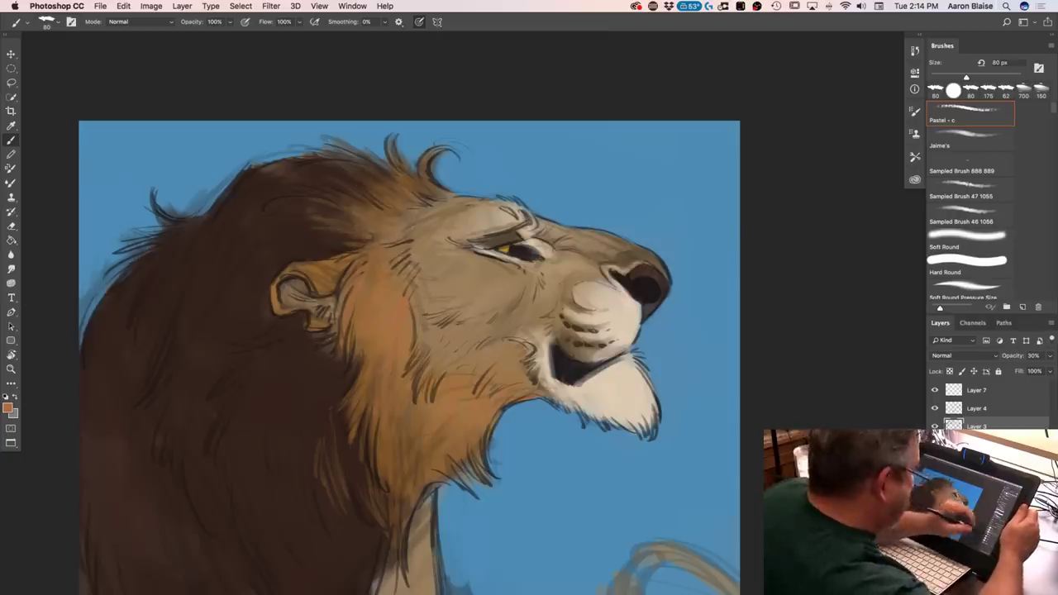
click(976, 444)
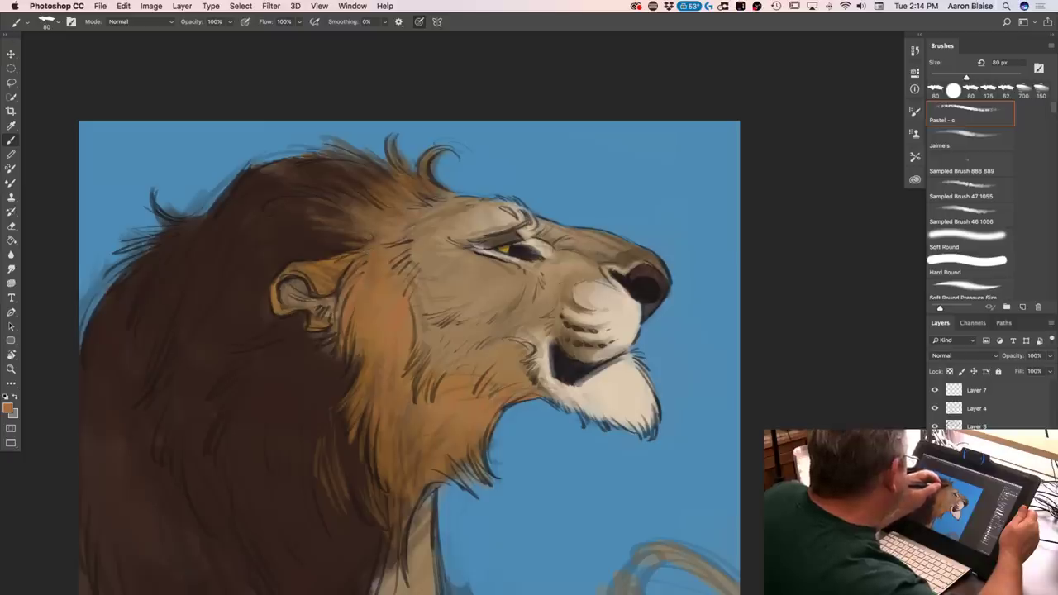
mouse_move(429, 187)
mouse_down()
mouse_move(456, 201)
mouse_move(404, 197)
mouse_up()
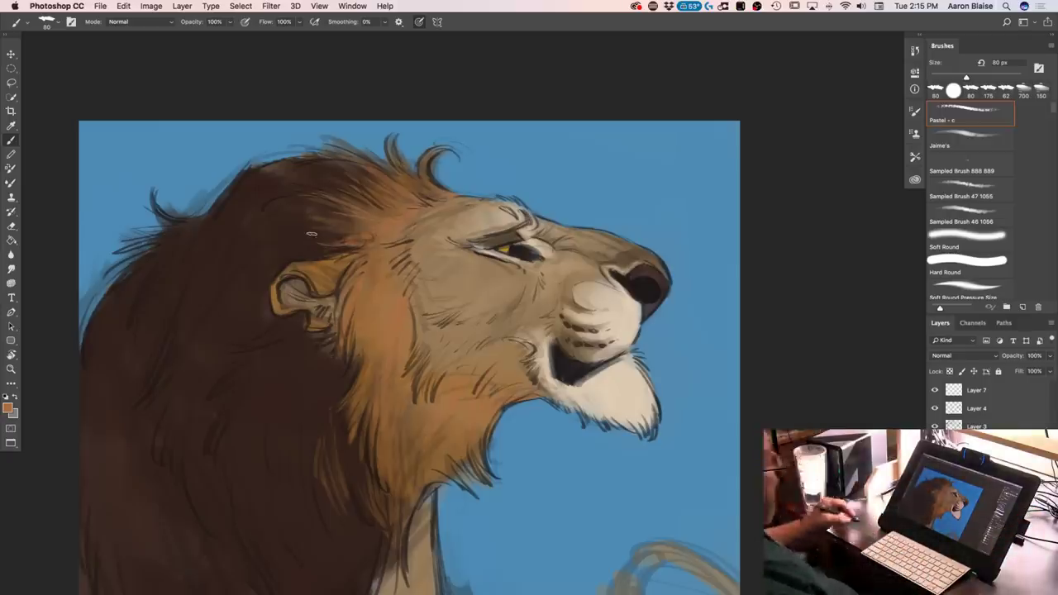
Paint the fur just above and in front of the ear with dark brown 34251b
click(7, 407)
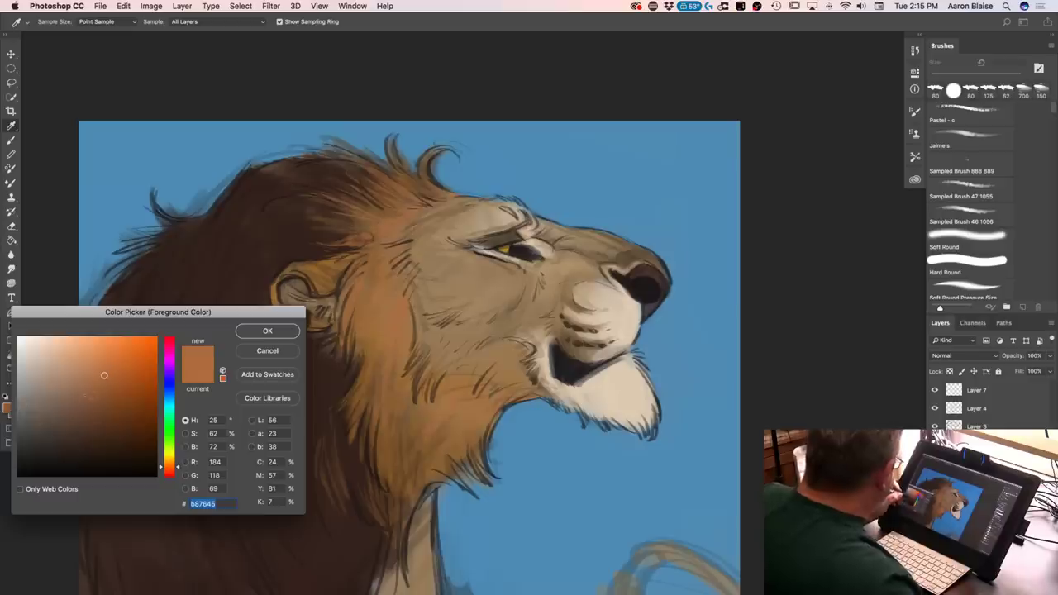
click(86, 447)
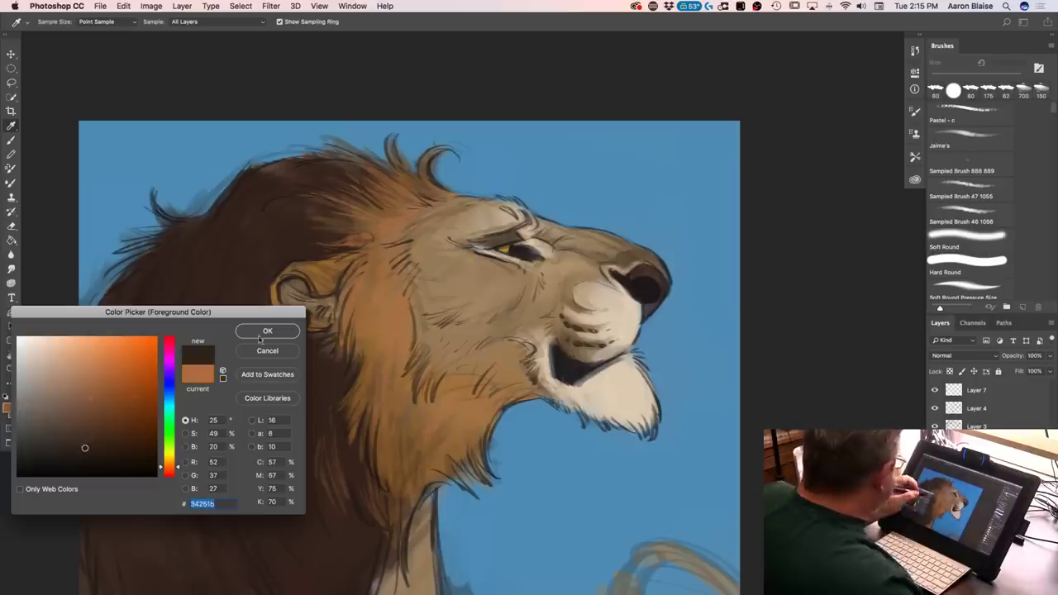
click(267, 330)
mouse_move(334, 283)
mouse_down()
mouse_move(330, 265)
mouse_move(325, 274)
mouse_move(307, 270)
mouse_move(329, 278)
mouse_move(331, 267)
mouse_up()
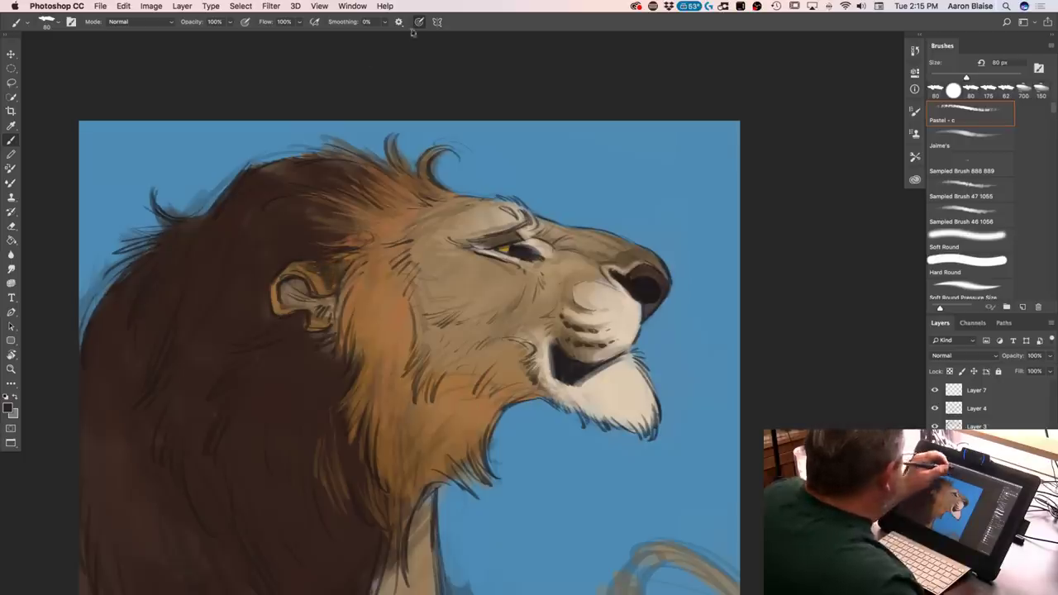
drag(324, 281, 285, 269)
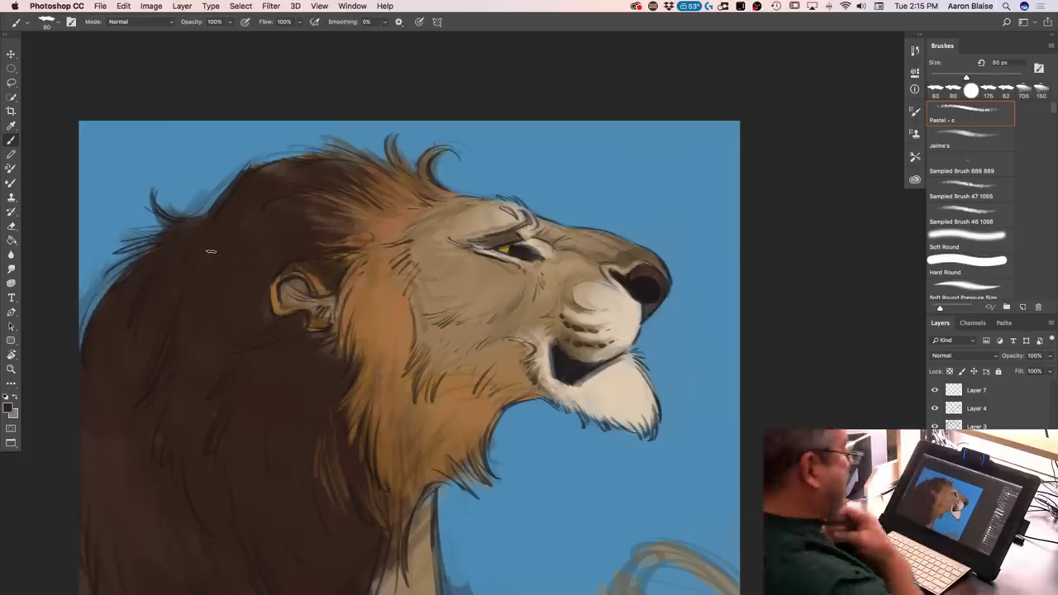
On the Multiply layer Layer 7, shade behind and beneath the whisker pad with brown a5856d and a 100 px pastel brush
key(ctrl+equal)
key(ctrl+equal)
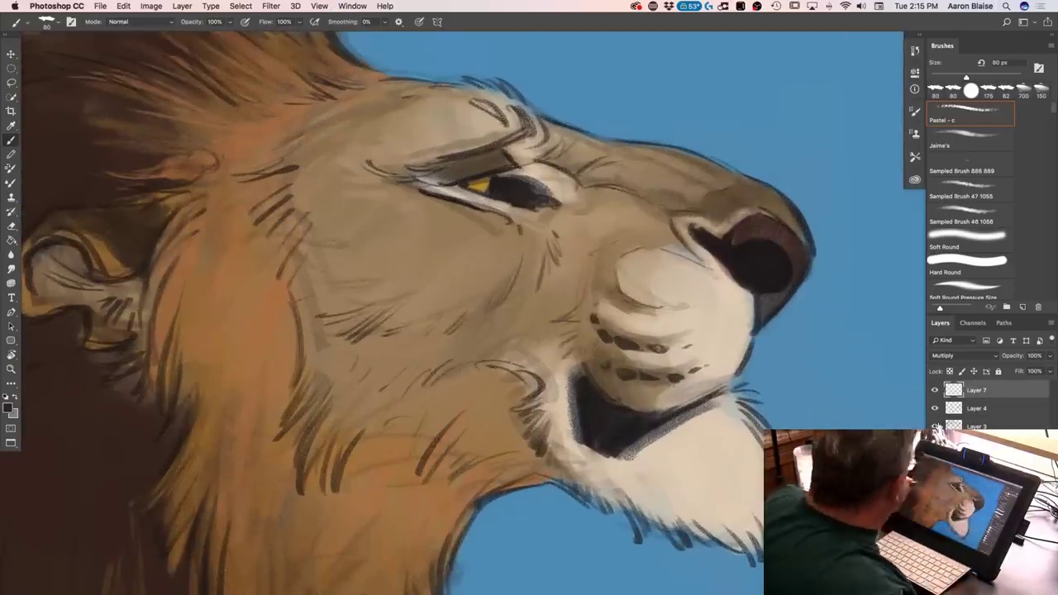
click(10, 405)
click(63, 386)
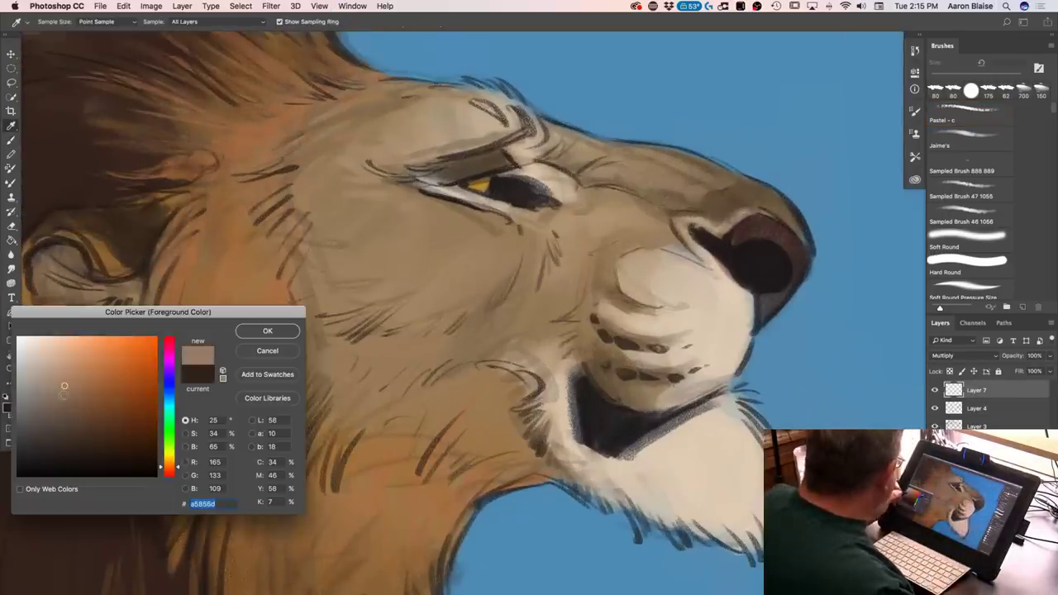
click(248, 333)
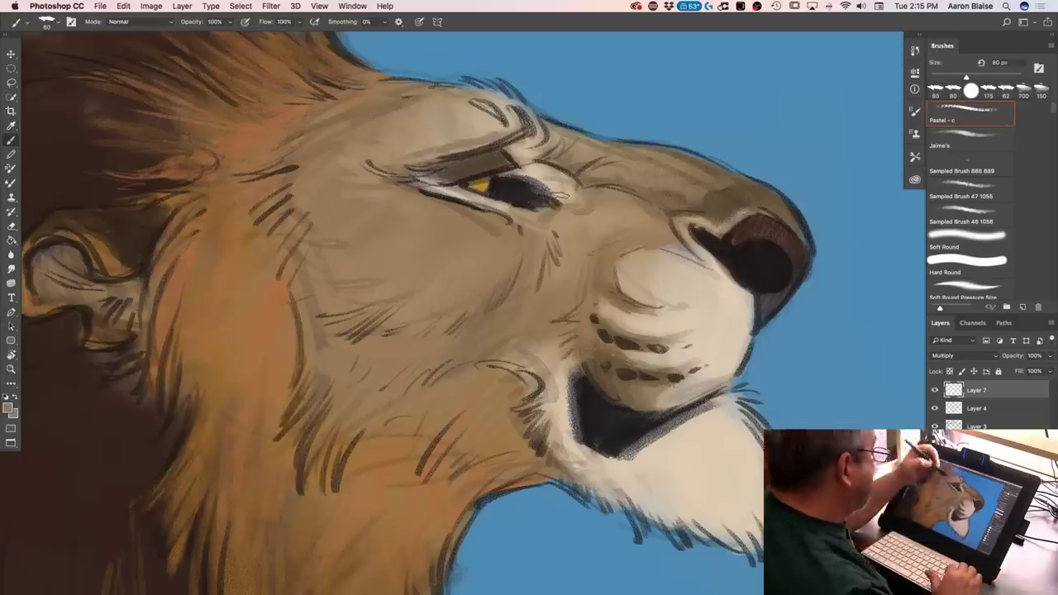
key(])
drag(602, 252, 572, 334)
mouse_move(605, 261)
mouse_down()
mouse_move(574, 326)
mouse_move(593, 317)
mouse_move(609, 329)
mouse_move(612, 353)
mouse_move(589, 366)
mouse_move(658, 406)
mouse_move(693, 395)
mouse_up()
Shade the back half of the chin and the fur below the mouth corner, leaving the front of the chin light
mouse_move(661, 438)
mouse_down()
mouse_move(674, 496)
mouse_move(727, 538)
mouse_up()
drag(690, 484, 744, 529)
mouse_move(645, 455)
mouse_down()
mouse_move(678, 521)
mouse_move(661, 525)
mouse_up()
mouse_move(608, 453)
mouse_down()
mouse_move(629, 508)
mouse_move(596, 496)
mouse_up()
drag(583, 426, 579, 488)
drag(568, 376, 556, 467)
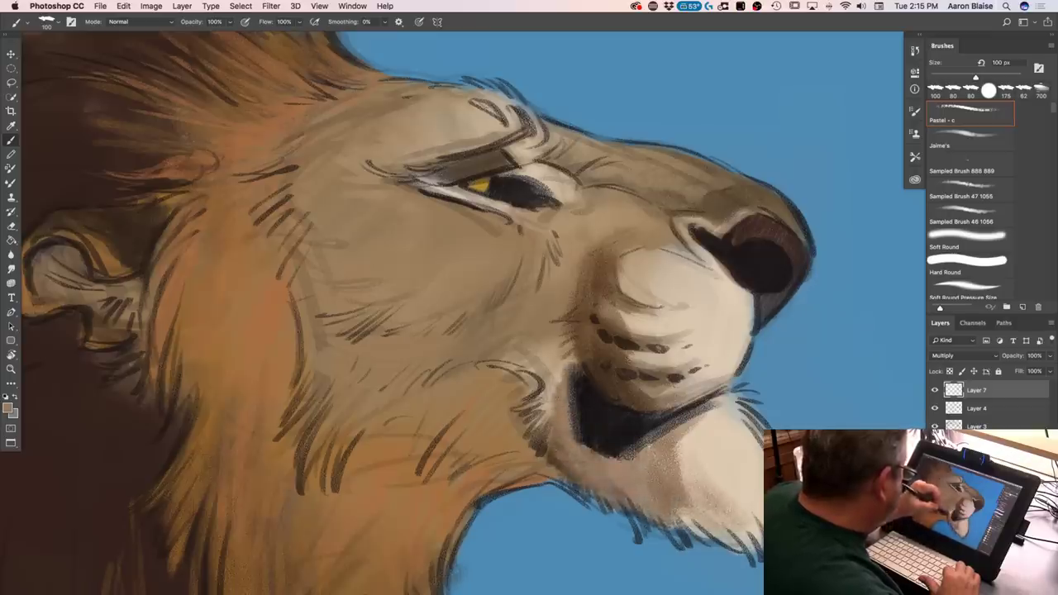
Shade the cheek behind the mouth, the fold below the eye and the orange fur along the underside of the jaw
key(super+minus)
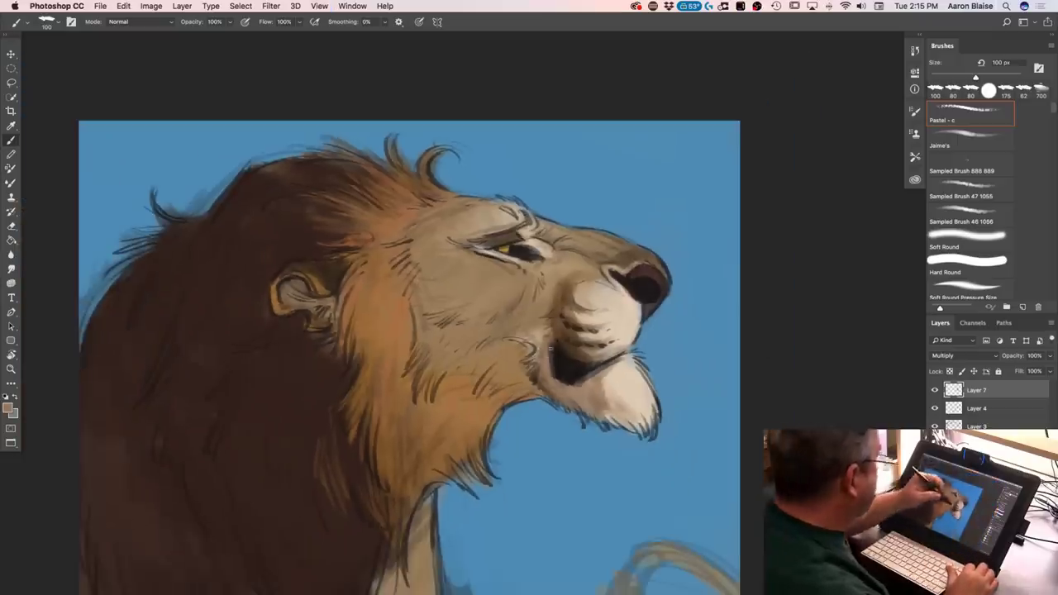
drag(541, 364, 539, 298)
mouse_move(522, 337)
mouse_down()
mouse_move(515, 397)
mouse_move(495, 401)
mouse_up()
drag(490, 343, 477, 380)
drag(545, 286, 512, 339)
mouse_move(542, 280)
mouse_down()
mouse_move(516, 334)
mouse_move(494, 324)
mouse_up()
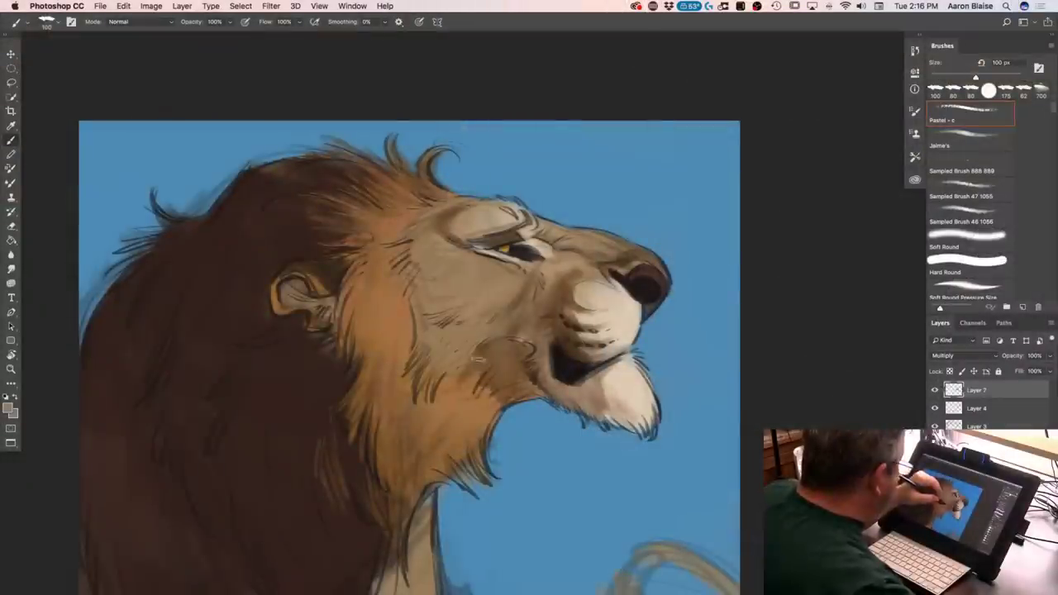
mouse_move(483, 372)
mouse_down()
mouse_move(466, 394)
mouse_move(481, 412)
mouse_move(463, 418)
mouse_up()
mouse_move(499, 389)
mouse_down()
mouse_move(486, 347)
mouse_move(483, 366)
mouse_move(427, 418)
mouse_up()
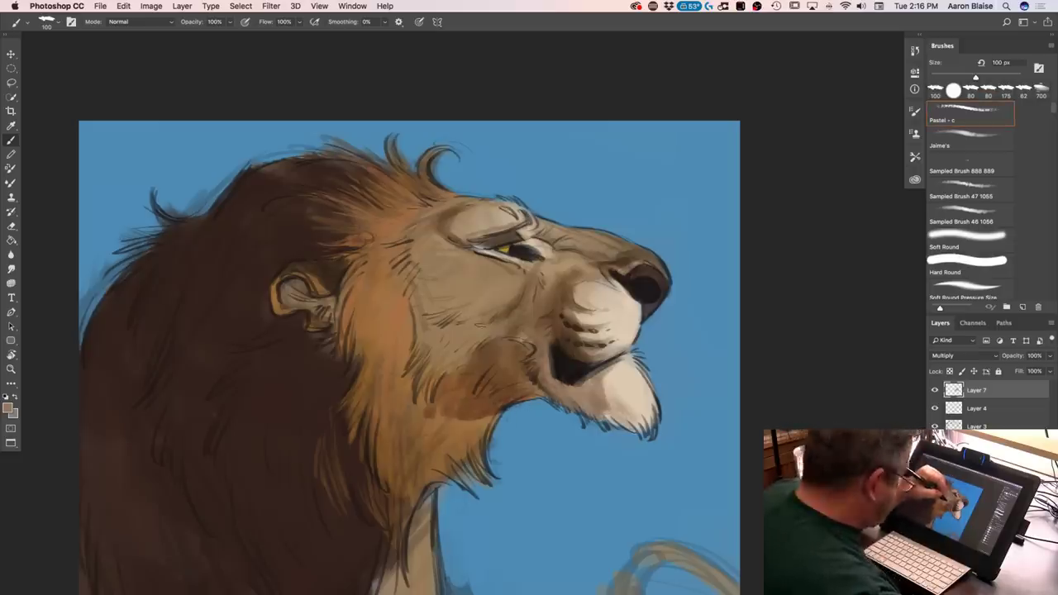
Shade across the cheek below the eye and down its back edge with the 100 px pastel brush
key(bracketleft)
key(bracketleft)
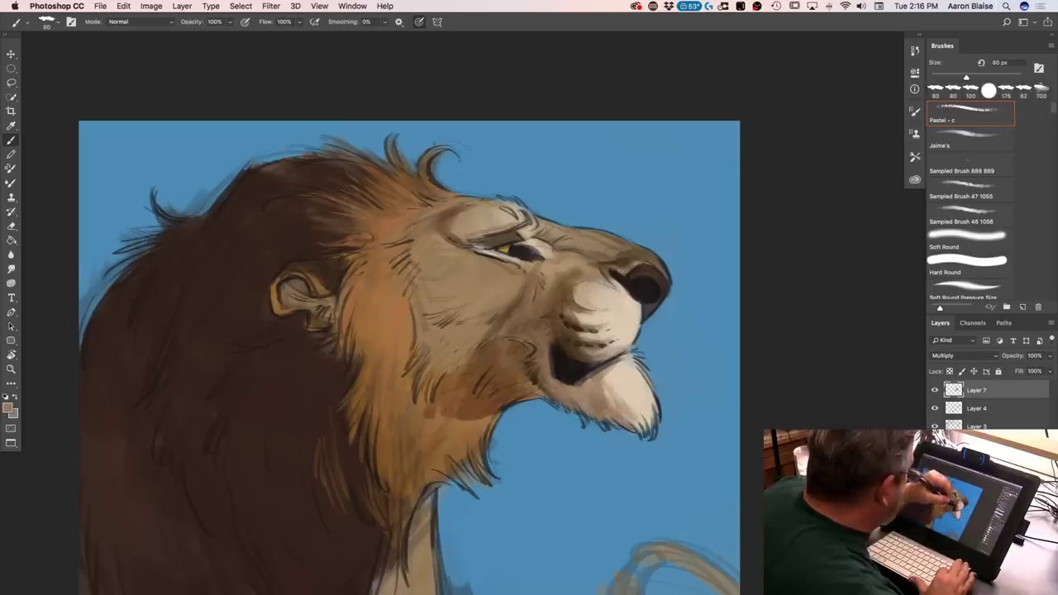
key(super+plus)
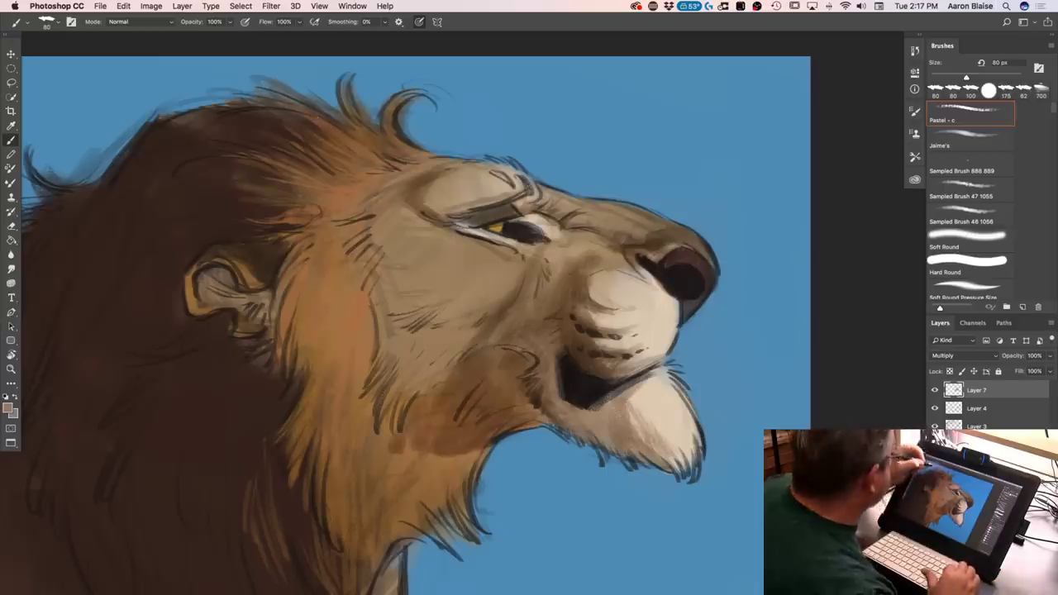
key(bracketright)
key(bracketright)
mouse_move(480, 313)
mouse_down()
mouse_move(426, 327)
mouse_move(374, 306)
mouse_move(376, 285)
mouse_move(351, 252)
mouse_up()
mouse_move(385, 329)
mouse_down()
mouse_move(363, 277)
mouse_move(367, 327)
mouse_move(353, 292)
mouse_move(352, 380)
mouse_move(375, 228)
mouse_move(370, 339)
mouse_move(346, 409)
mouse_up()
Brush shadow strokes through the orange fur behind the cheek, following the direction of the hair
click(419, 21)
mouse_move(385, 372)
mouse_down()
mouse_move(360, 418)
mouse_move(364, 436)
mouse_up()
drag(354, 328, 341, 355)
drag(355, 277, 315, 350)
mouse_move(295, 390)
mouse_down()
mouse_move(341, 358)
mouse_move(322, 420)
mouse_up()
drag(345, 258, 316, 337)
drag(342, 254, 358, 334)
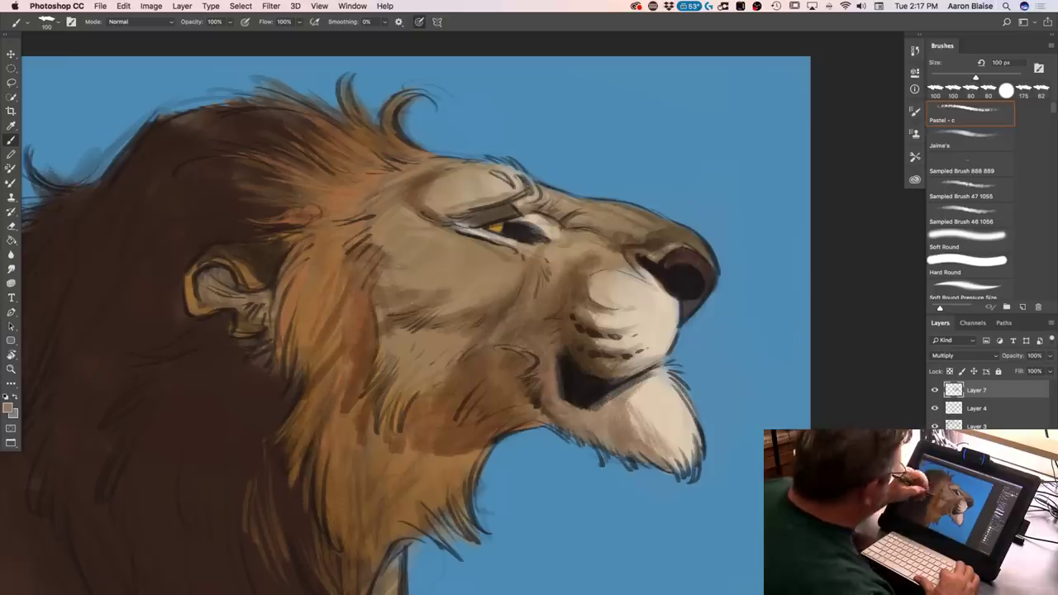
drag(357, 278, 336, 360)
drag(324, 324, 315, 388)
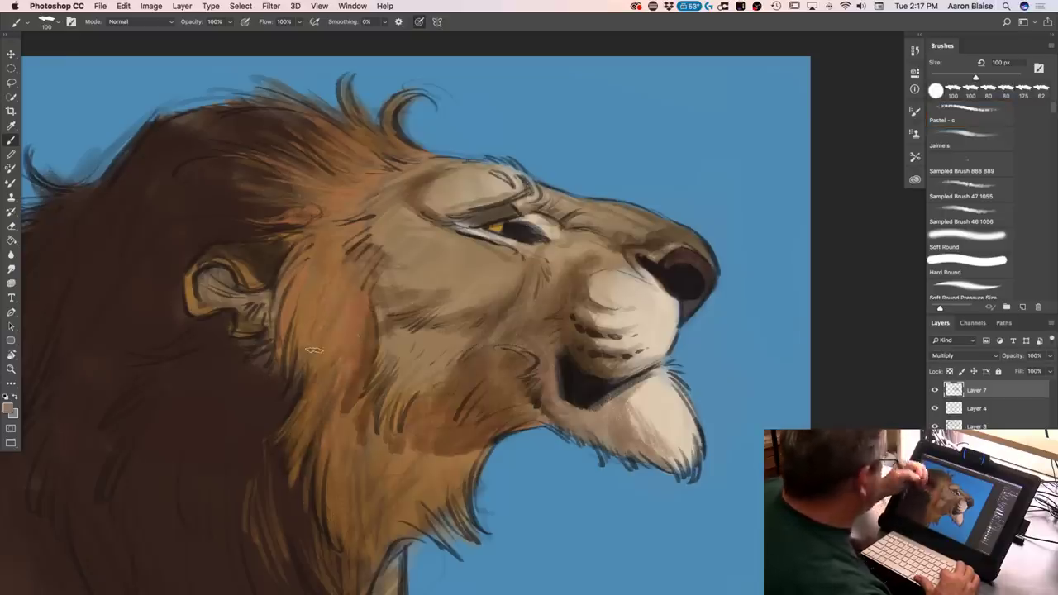
Darken the fur in front of the ear and along the mane edge below it with long downward strokes
drag(319, 236, 279, 290)
right_click(299, 246)
click(293, 254)
mouse_move(317, 228)
mouse_down()
mouse_move(277, 282)
mouse_move(278, 295)
mouse_move(289, 269)
mouse_move(293, 310)
mouse_move(280, 354)
mouse_up()
drag(306, 269, 283, 357)
mouse_move(318, 294)
mouse_down()
mouse_move(294, 355)
mouse_move(298, 372)
mouse_move(308, 352)
mouse_move(308, 394)
mouse_move(281, 449)
mouse_up()
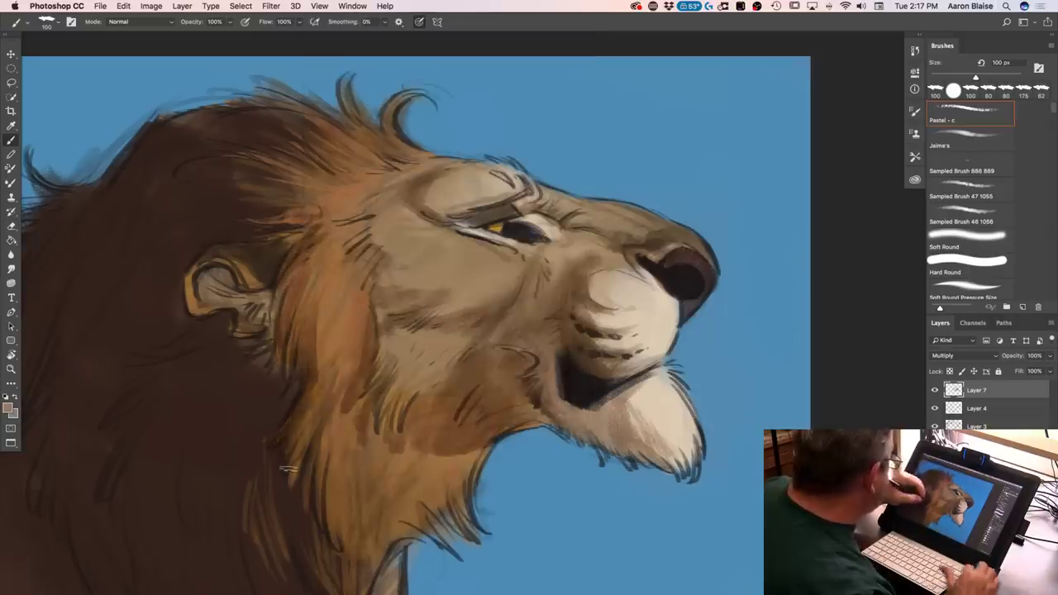
Add thin shadow strokes through the lower orange ruff, from behind the jaw down to the throat
mouse_move(335, 401)
mouse_down()
mouse_move(319, 480)
mouse_move(319, 529)
mouse_up()
drag(330, 479, 326, 508)
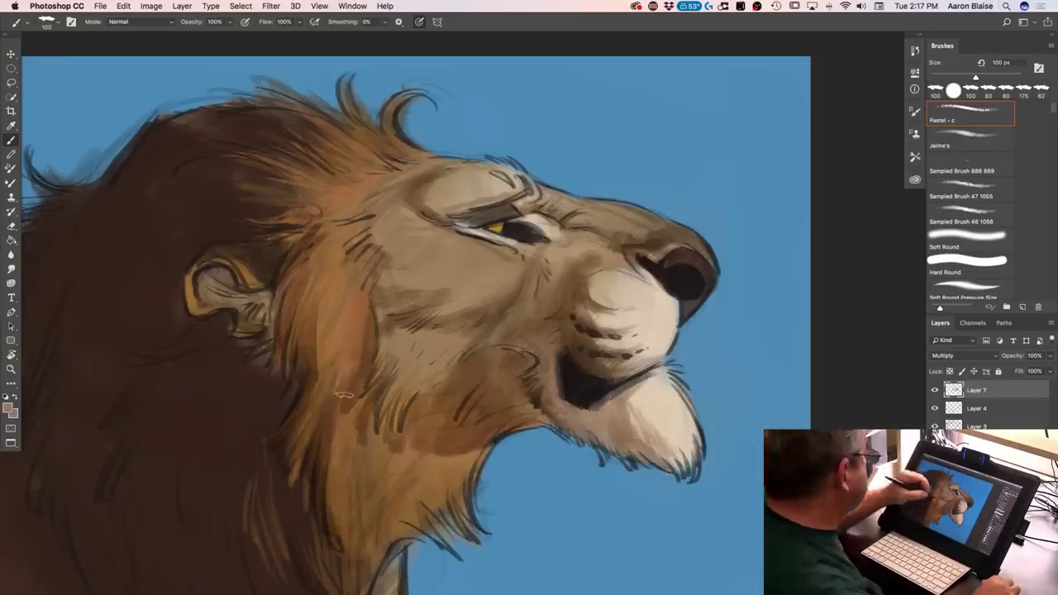
mouse_move(405, 496)
mouse_down()
mouse_move(396, 535)
mouse_move(432, 523)
mouse_up()
mouse_move(355, 463)
mouse_down()
mouse_move(376, 549)
mouse_move(367, 562)
mouse_up()
drag(338, 497, 347, 576)
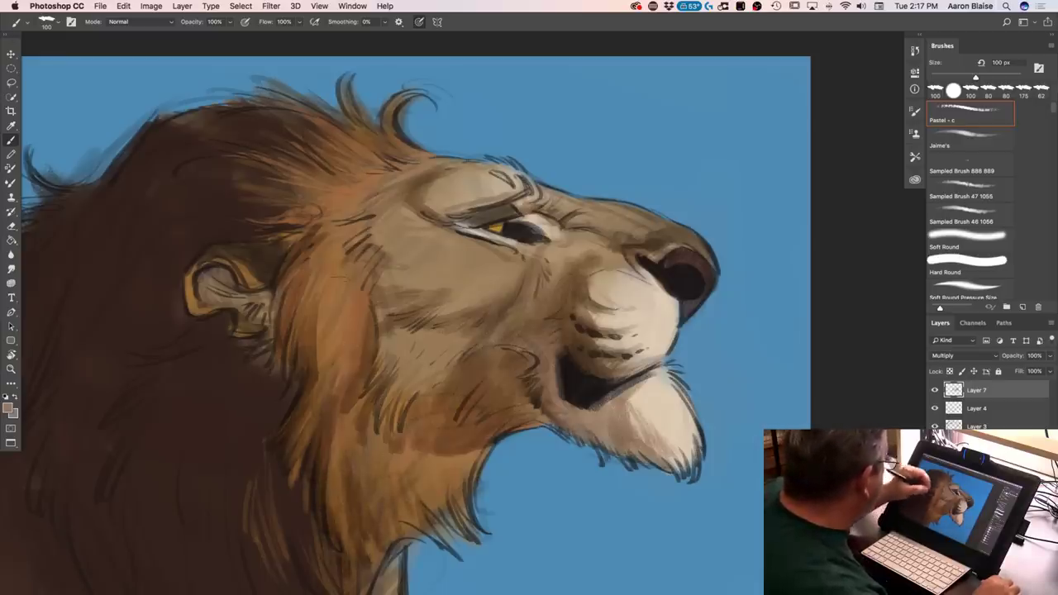
drag(335, 364, 325, 397)
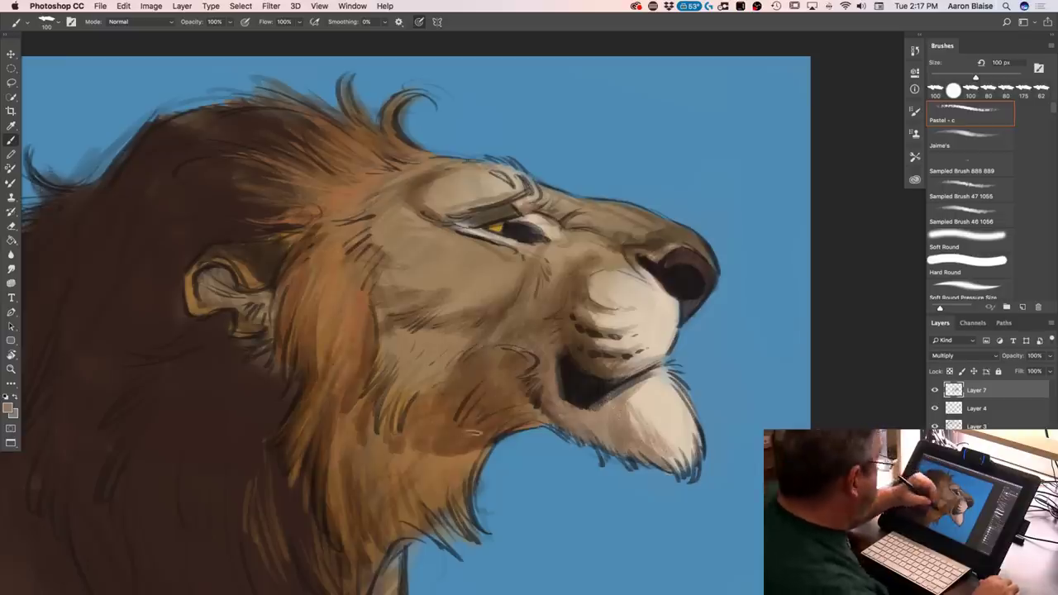
Deepen the shading on the lower jaw around the mouth corner and along the back of the chin
mouse_move(549, 413)
mouse_down()
mouse_move(530, 388)
mouse_move(490, 437)
mouse_up()
drag(524, 363, 463, 429)
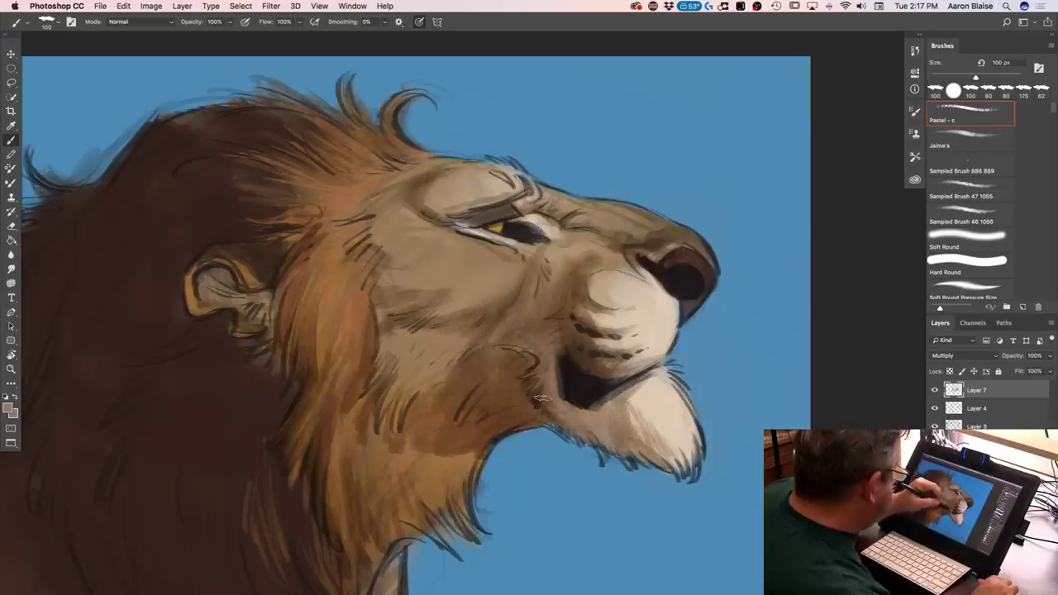
mouse_move(562, 412)
mouse_down()
mouse_move(567, 430)
mouse_move(585, 436)
mouse_up()
drag(605, 396, 616, 448)
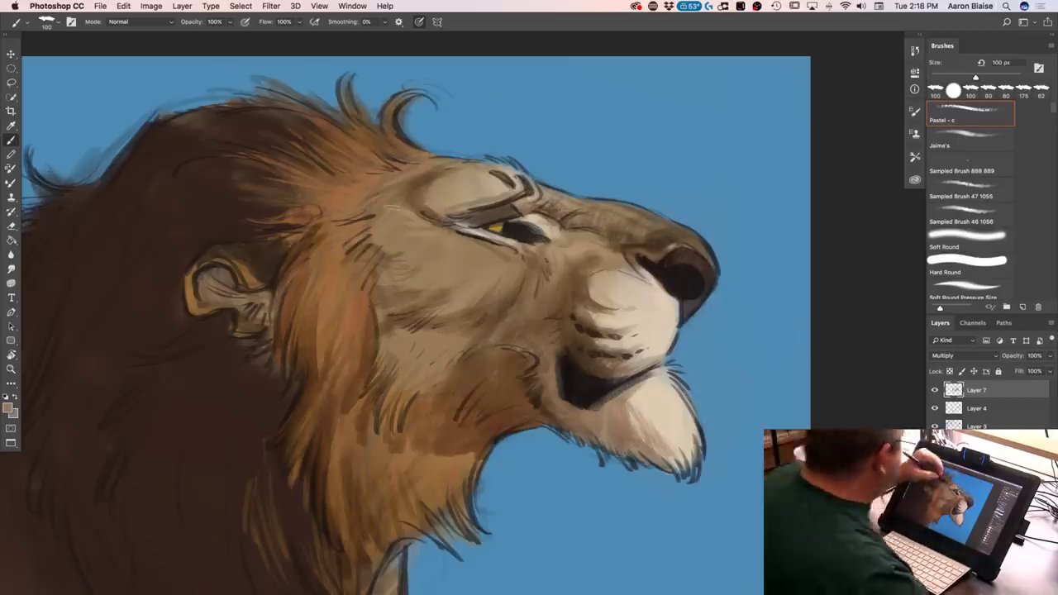
Shade the forehead behind the brow, the temple and the orange hairline with the Multiply brown
click(419, 21)
mouse_move(438, 178)
mouse_down()
mouse_move(452, 171)
mouse_move(440, 192)
mouse_move(398, 207)
mouse_move(389, 165)
mouse_move(357, 215)
mouse_move(393, 233)
mouse_move(423, 218)
mouse_up()
drag(339, 216, 392, 152)
mouse_move(310, 207)
mouse_down()
mouse_move(361, 173)
mouse_move(347, 220)
mouse_move(366, 238)
mouse_move(352, 248)
mouse_move(385, 309)
mouse_up()
mouse_move(355, 256)
mouse_down()
mouse_move(367, 296)
mouse_move(357, 306)
mouse_up()
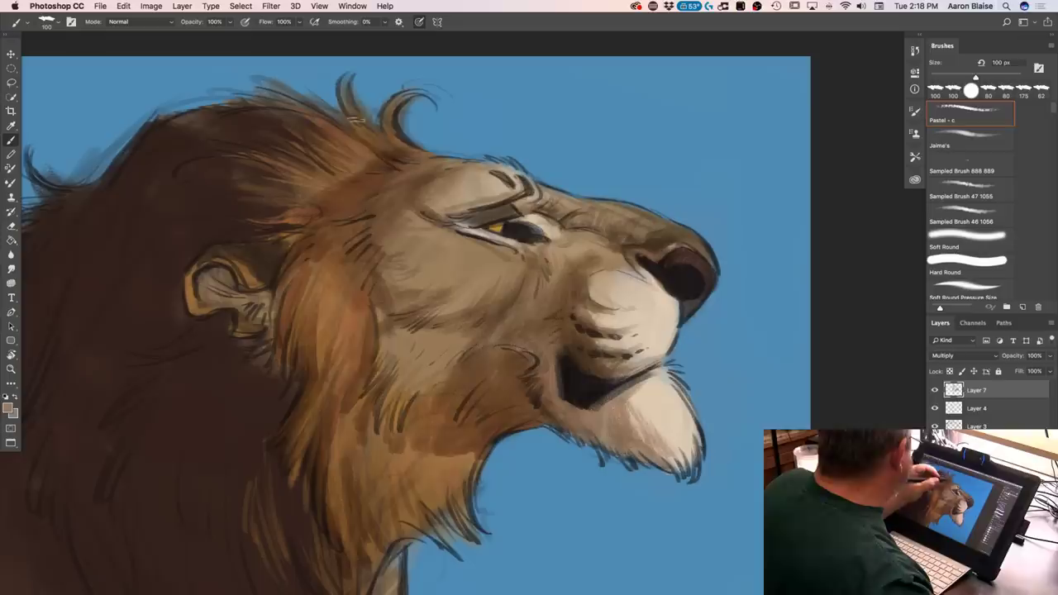
mouse_move(358, 176)
mouse_down()
mouse_move(281, 173)
mouse_move(308, 187)
mouse_up()
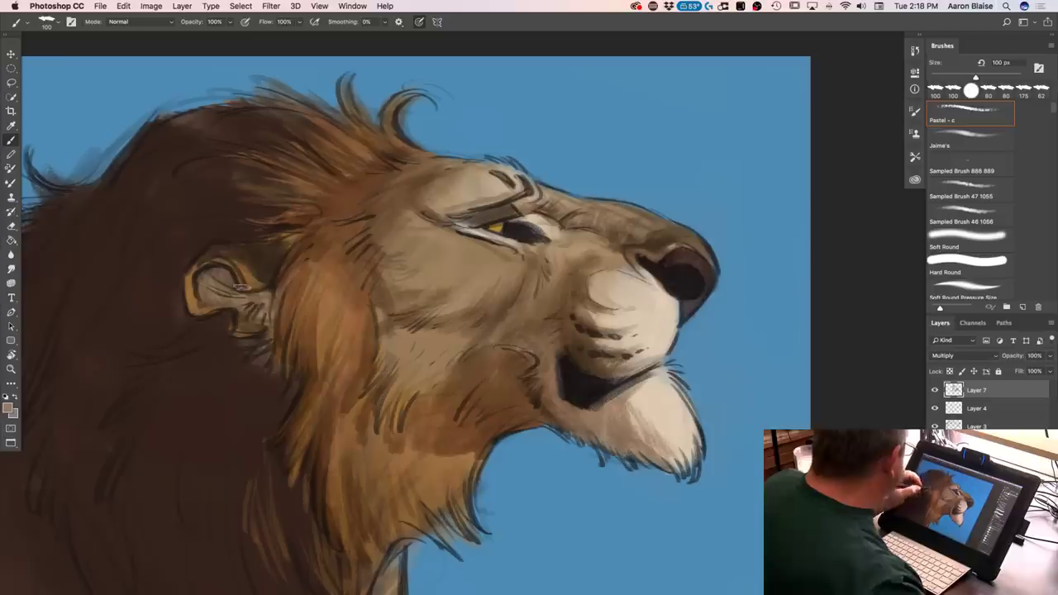
Darken the inner ear and its lower tufts, and shade the orange fur directly in front of it
mouse_move(248, 325)
mouse_down()
mouse_move(214, 265)
mouse_move(204, 302)
mouse_move(205, 271)
mouse_move(253, 305)
mouse_move(261, 325)
mouse_move(235, 323)
mouse_move(196, 286)
mouse_move(234, 260)
mouse_move(249, 297)
mouse_move(218, 256)
mouse_move(187, 278)
mouse_move(193, 310)
mouse_move(234, 306)
mouse_move(245, 339)
mouse_move(268, 304)
mouse_move(280, 367)
mouse_move(260, 316)
mouse_move(263, 356)
mouse_move(277, 383)
mouse_move(311, 342)
mouse_up()
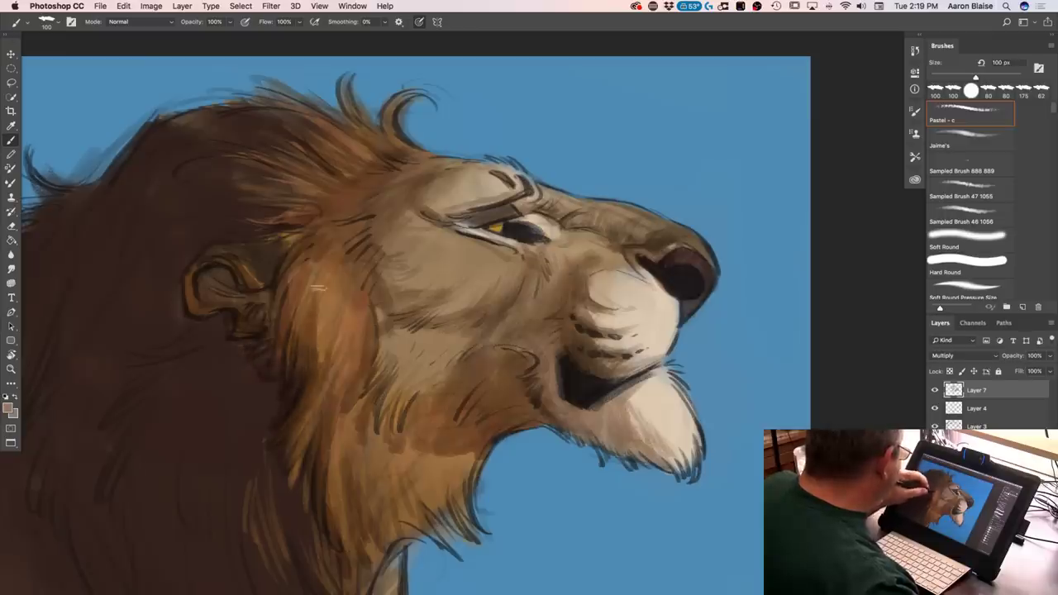
drag(286, 291, 286, 328)
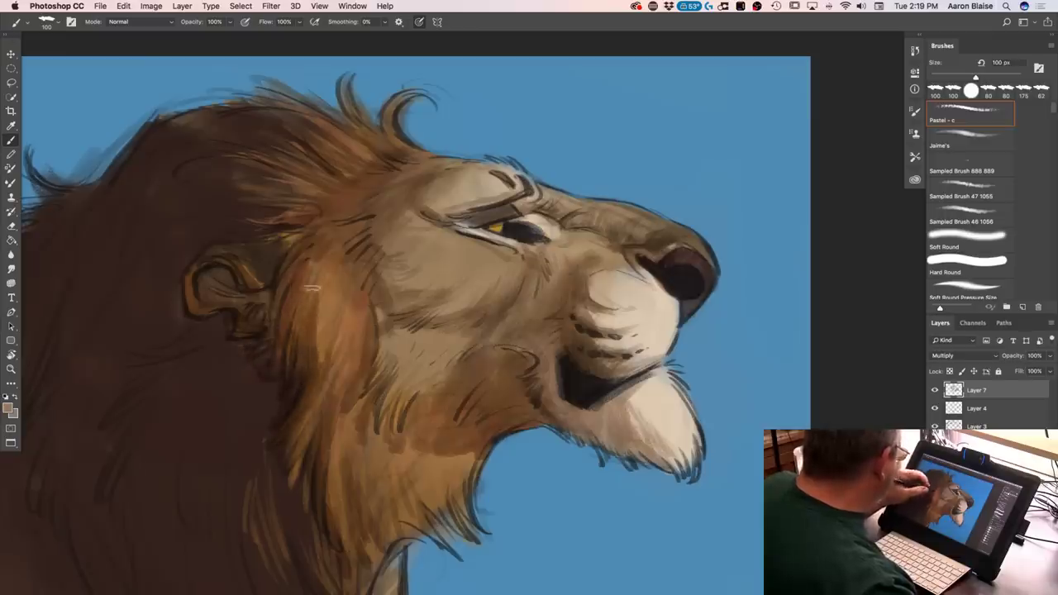
drag(315, 278, 301, 324)
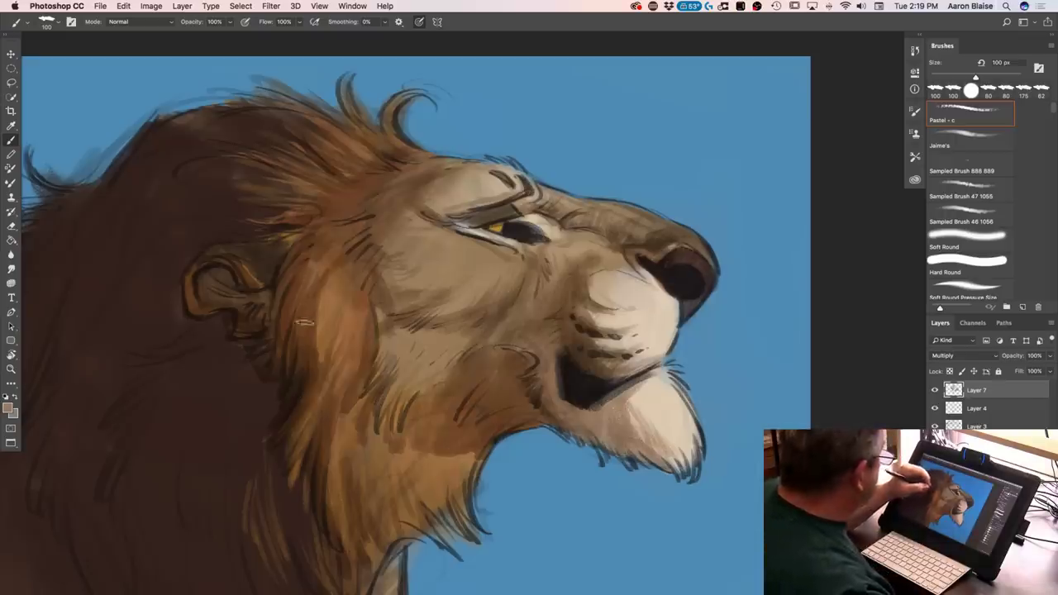
drag(315, 297, 320, 375)
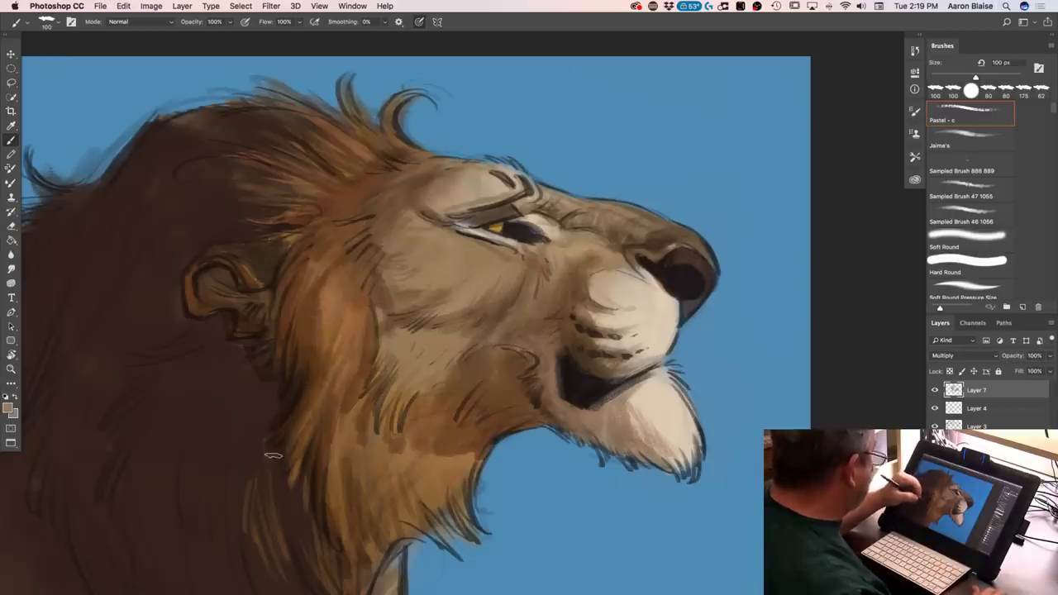
Add shadow strokes to the lower ruff where it meets the dark mane and above the throat
key(super+minus)
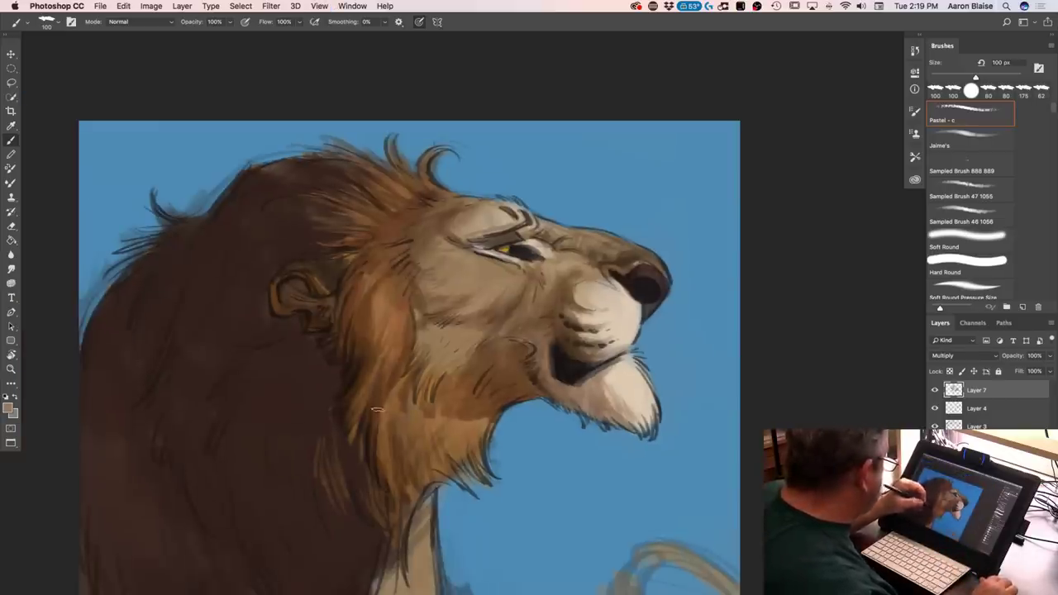
drag(379, 463, 384, 486)
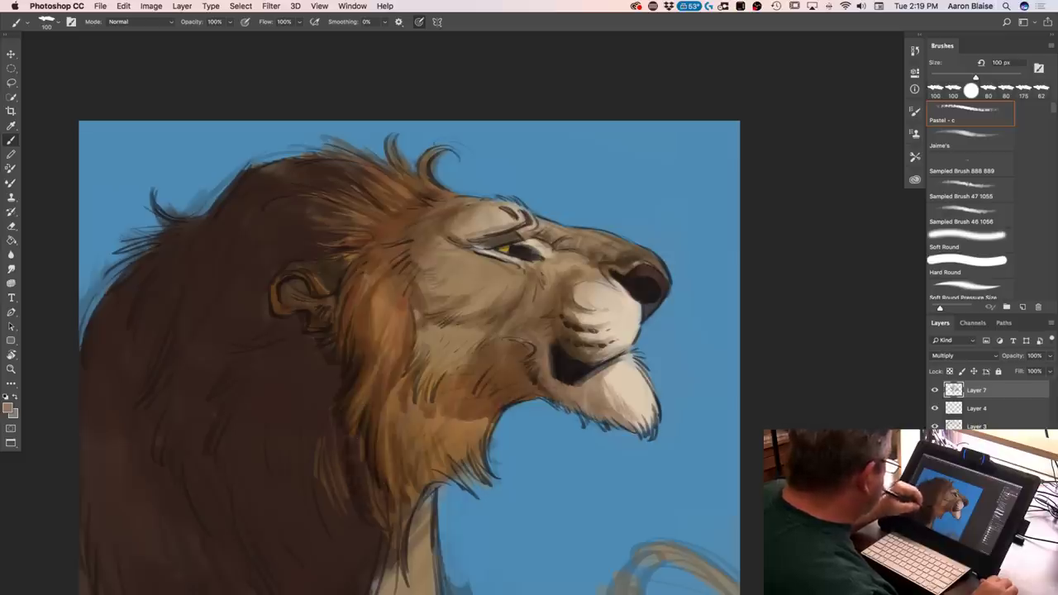
drag(375, 489, 385, 515)
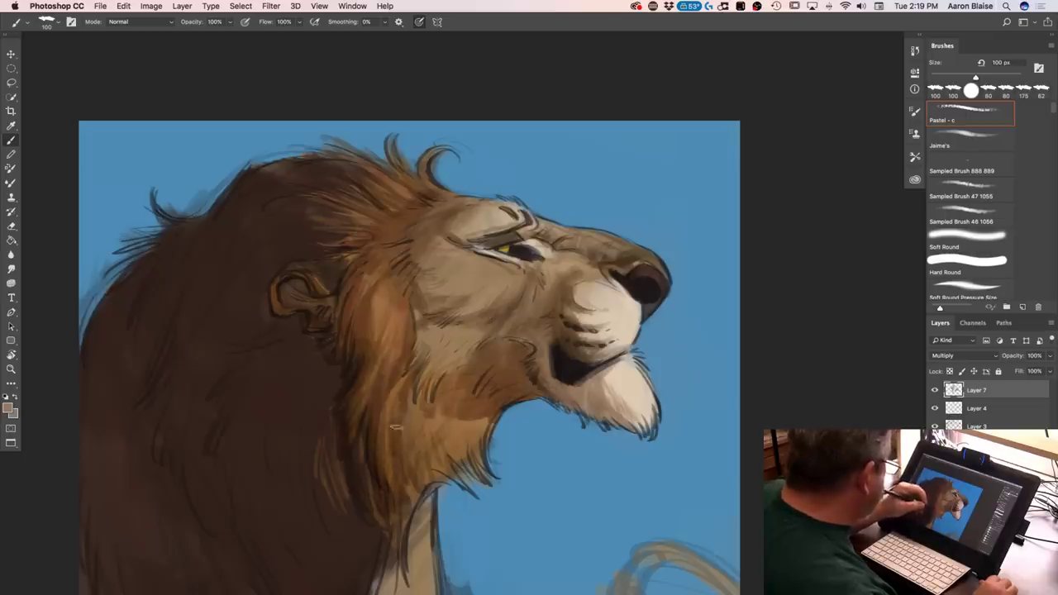
drag(426, 434, 430, 483)
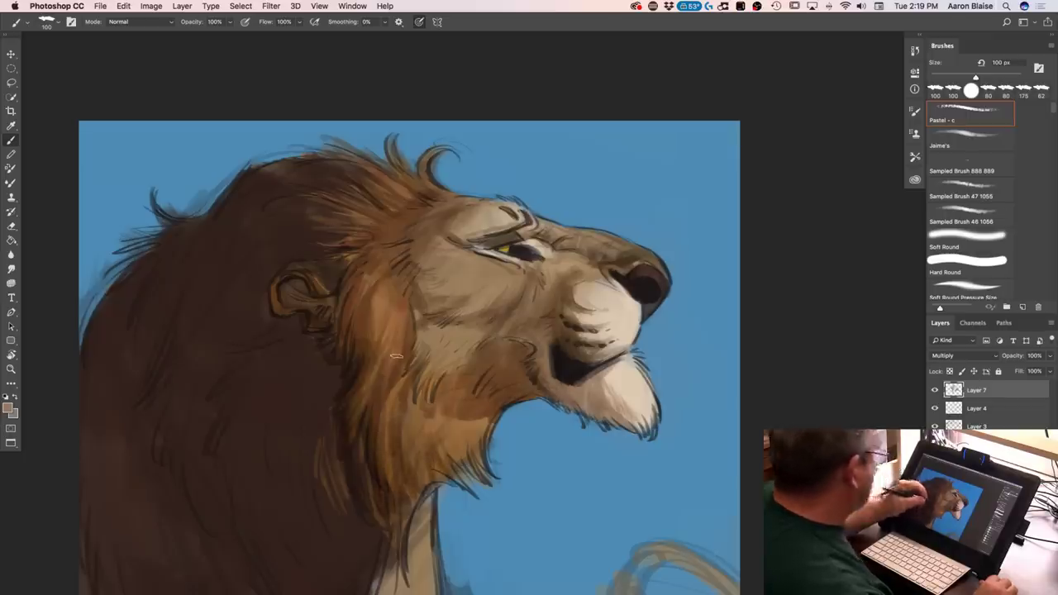
Set the pastel brush to 125 px and darken the mane around and below the ear and up to the hairline
key(bracketright)
key(bracketright)
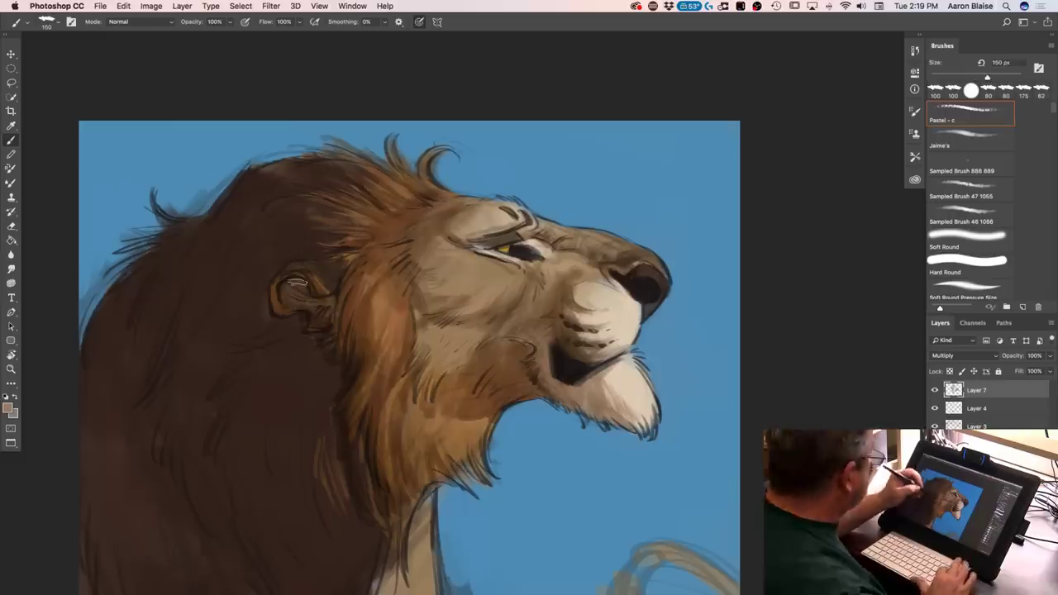
key(bracketleft)
drag(319, 351, 299, 392)
mouse_move(298, 351)
mouse_down()
mouse_move(270, 331)
mouse_move(270, 269)
mouse_move(259, 301)
mouse_up()
mouse_move(313, 254)
mouse_down()
mouse_move(338, 233)
mouse_move(340, 205)
mouse_up()
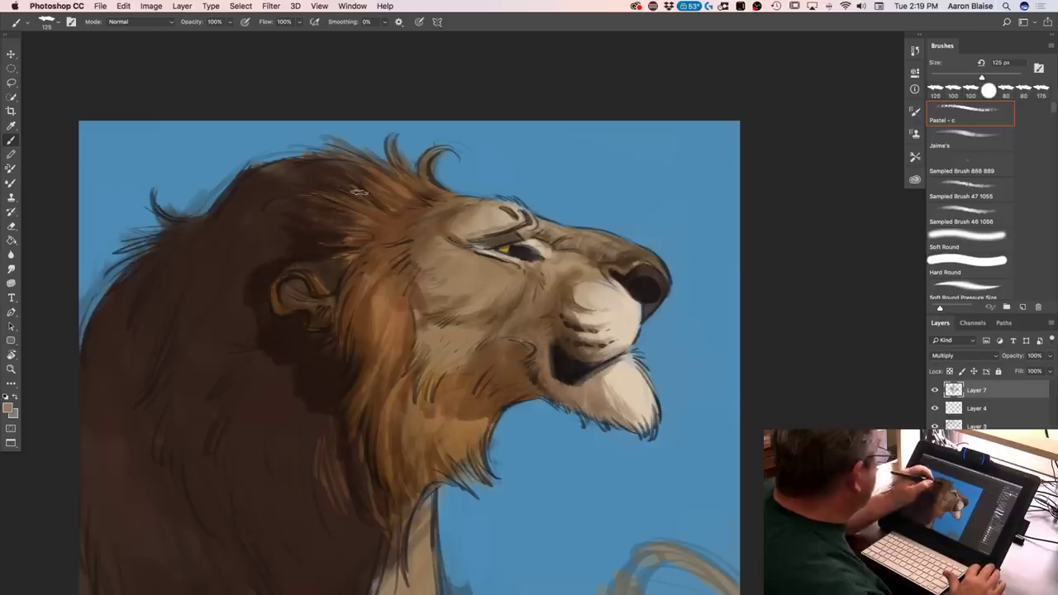
Shade the mane from the back of the crown down behind the ear and into the neck beside the ruff
mouse_move(216, 216)
mouse_down()
mouse_move(237, 208)
mouse_move(256, 232)
mouse_move(224, 243)
mouse_up()
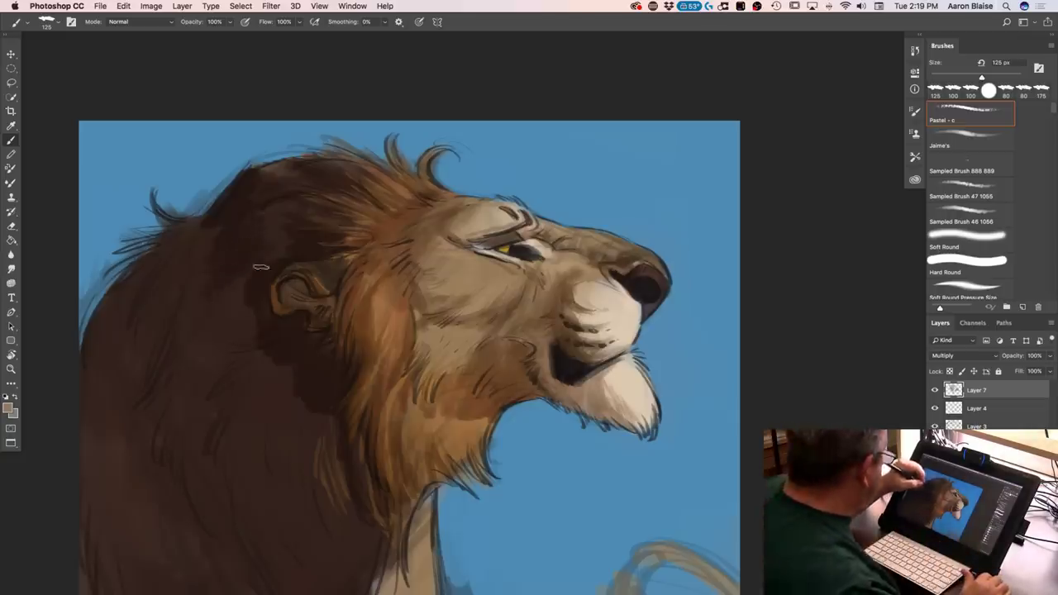
mouse_move(248, 279)
mouse_down()
mouse_move(239, 314)
mouse_move(254, 317)
mouse_up()
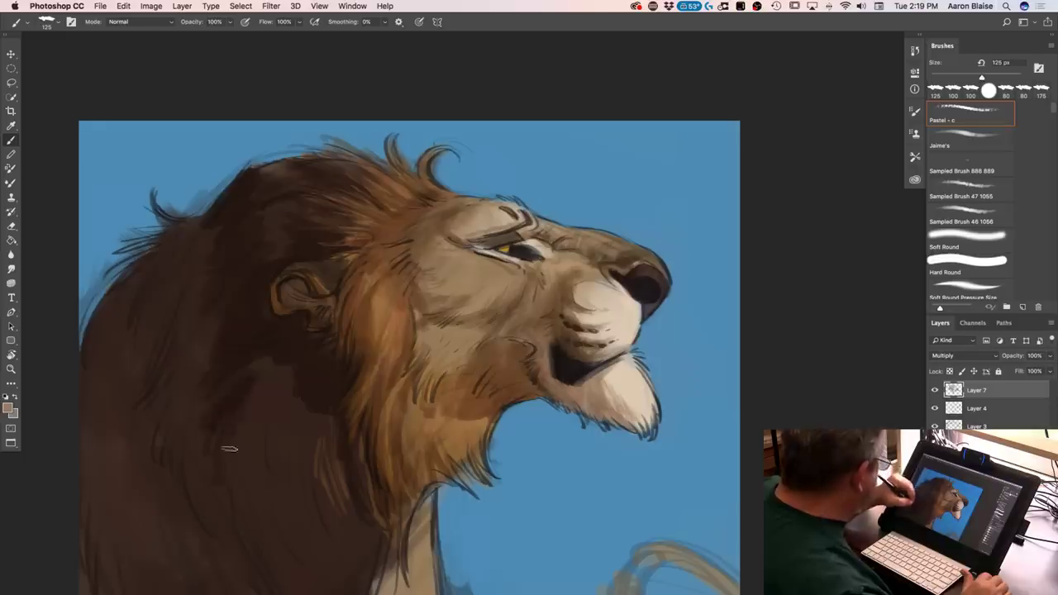
mouse_move(294, 433)
mouse_down()
mouse_move(322, 411)
mouse_move(321, 462)
mouse_move(335, 436)
mouse_move(331, 481)
mouse_up()
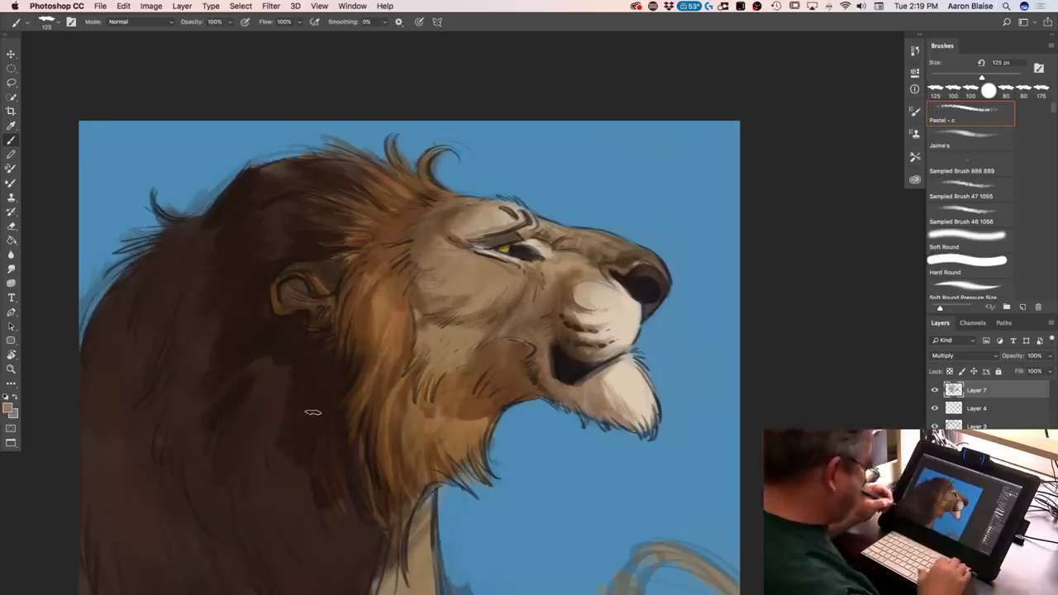
Extend the Multiply shadow over the lower mane, along the back of the neck and down to the canvas's bottom edge
key(super+minus)
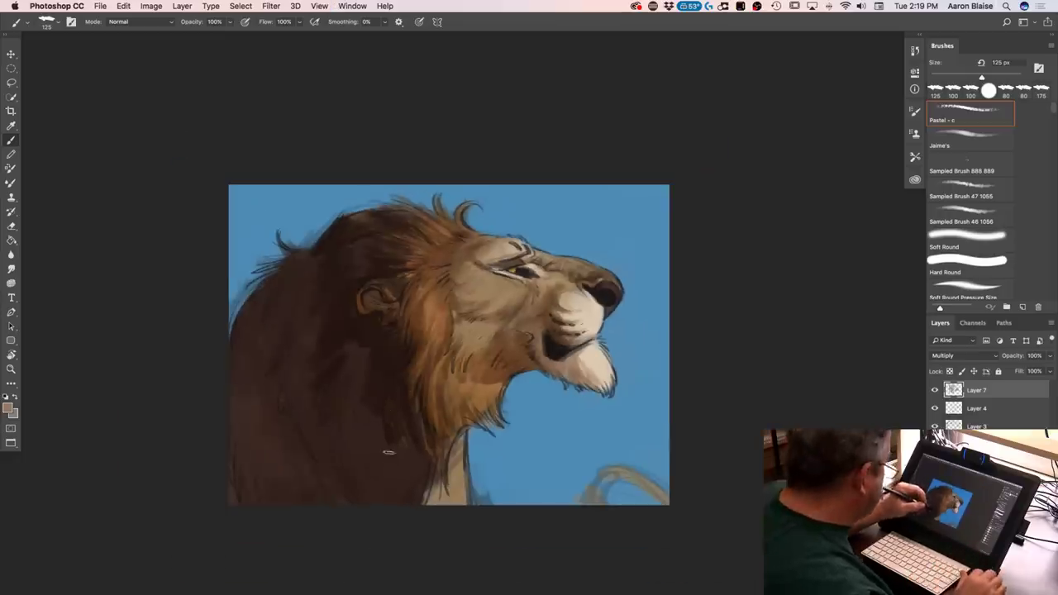
key(super+plus)
mouse_move(427, 496)
mouse_down()
mouse_move(412, 543)
mouse_move(374, 577)
mouse_move(364, 523)
mouse_move(349, 516)
mouse_move(344, 574)
mouse_move(295, 470)
mouse_move(292, 427)
mouse_move(319, 521)
mouse_move(266, 453)
mouse_up()
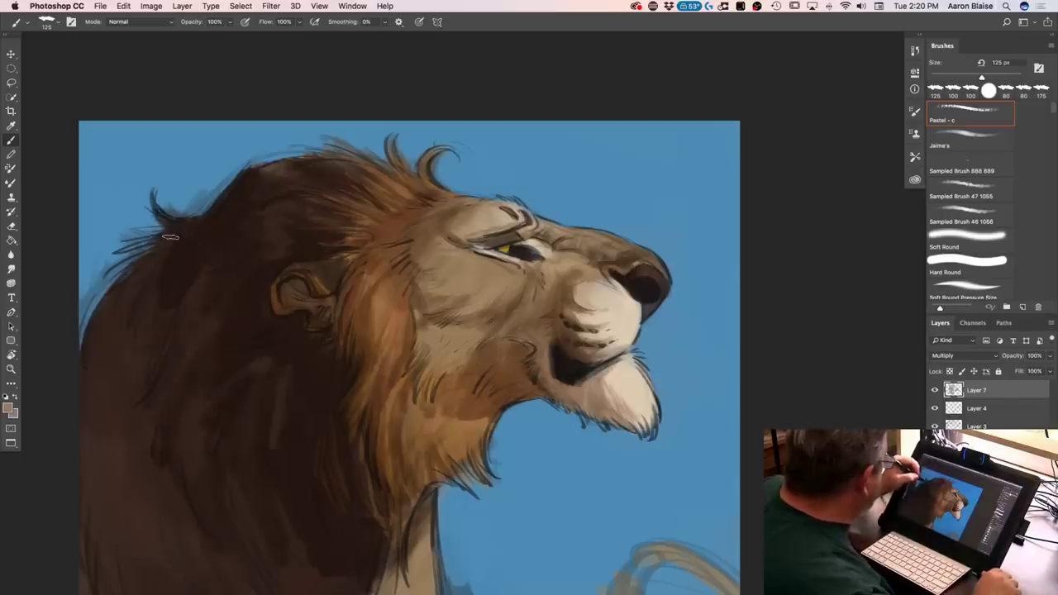
drag(114, 299, 92, 361)
mouse_move(152, 299)
mouse_down()
mouse_move(116, 403)
mouse_move(90, 364)
mouse_move(84, 443)
mouse_move(156, 392)
mouse_up()
mouse_move(137, 444)
mouse_down()
mouse_move(131, 479)
mouse_move(106, 421)
mouse_move(94, 517)
mouse_move(81, 440)
mouse_move(124, 430)
mouse_move(138, 542)
mouse_move(213, 413)
mouse_move(206, 500)
mouse_move(238, 591)
mouse_move(145, 447)
mouse_up()
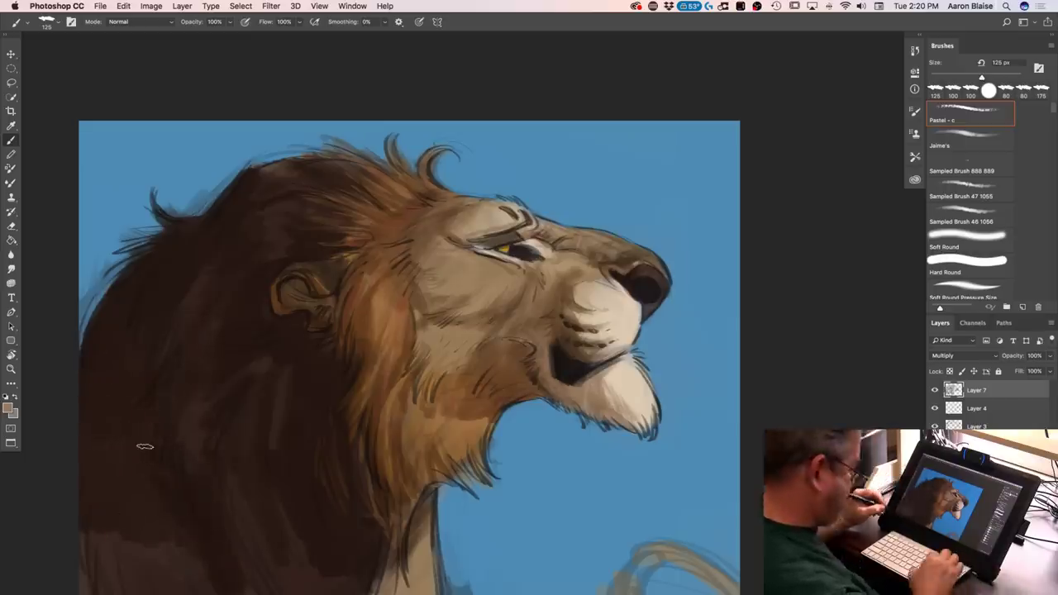
key(super+0)
mouse_move(347, 550)
mouse_down()
mouse_move(274, 506)
mouse_move(203, 483)
mouse_move(162, 545)
mouse_move(155, 494)
mouse_up()
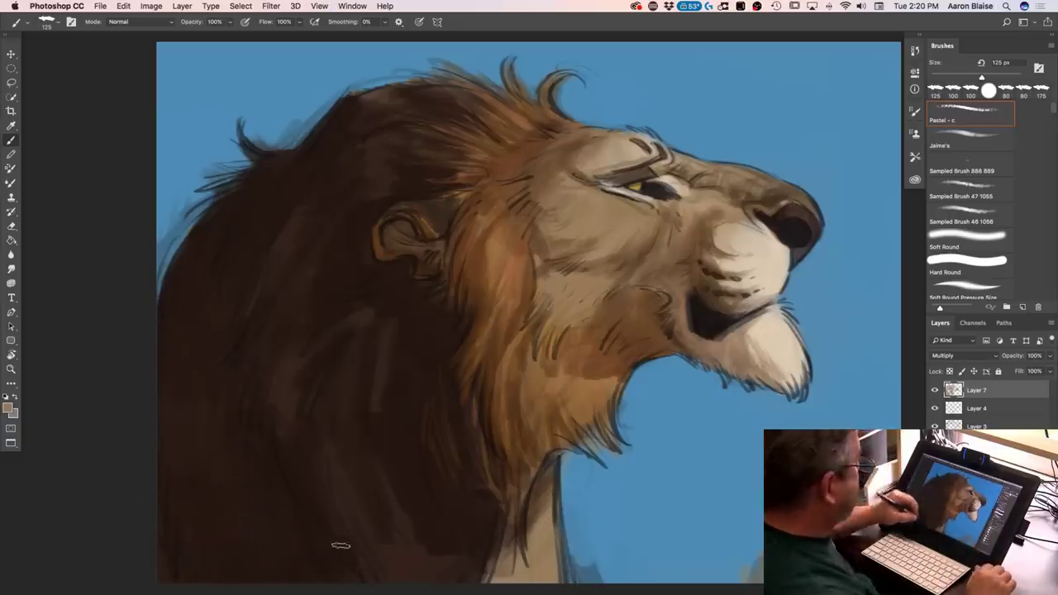
right_click(174, 283)
click(363, 269)
click(176, 299)
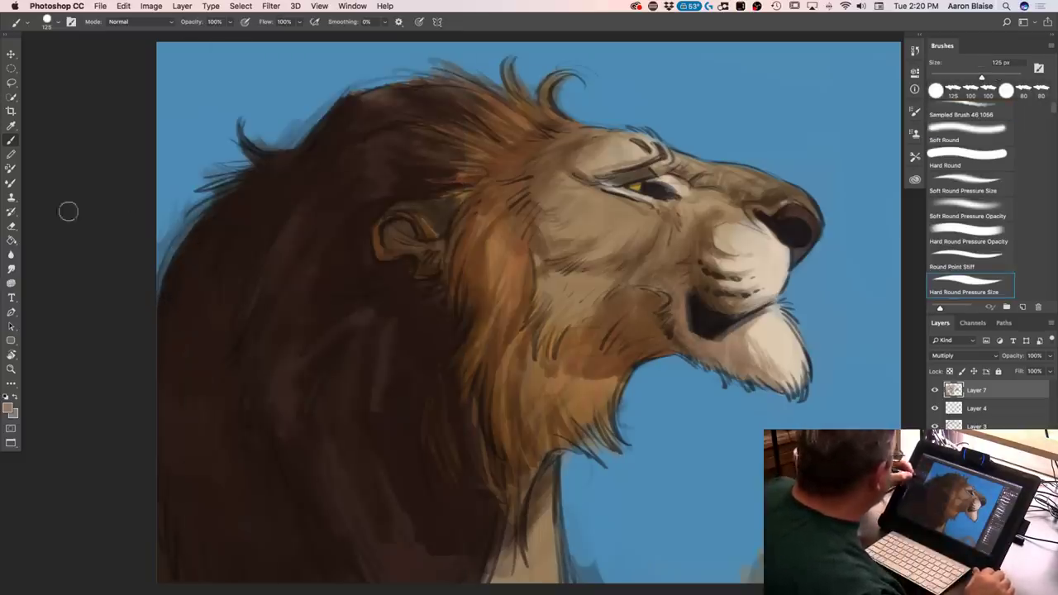
click(48, 23)
double_click(60, 120)
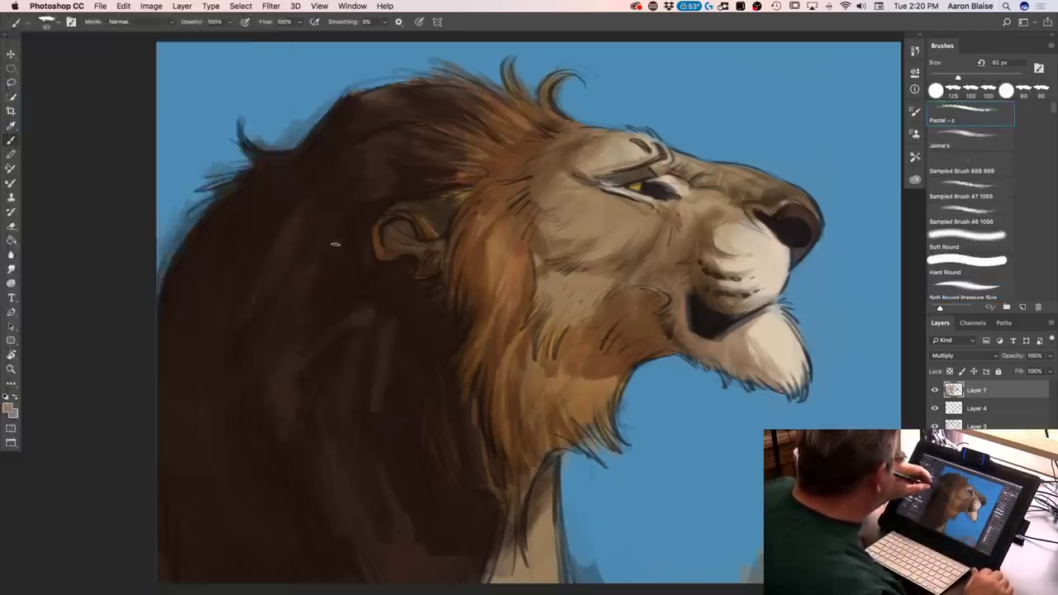
Set the pastel brush to 100 px and deepen the shading over the temple and the back of the cheek
key(bracketright)
key(bracketright)
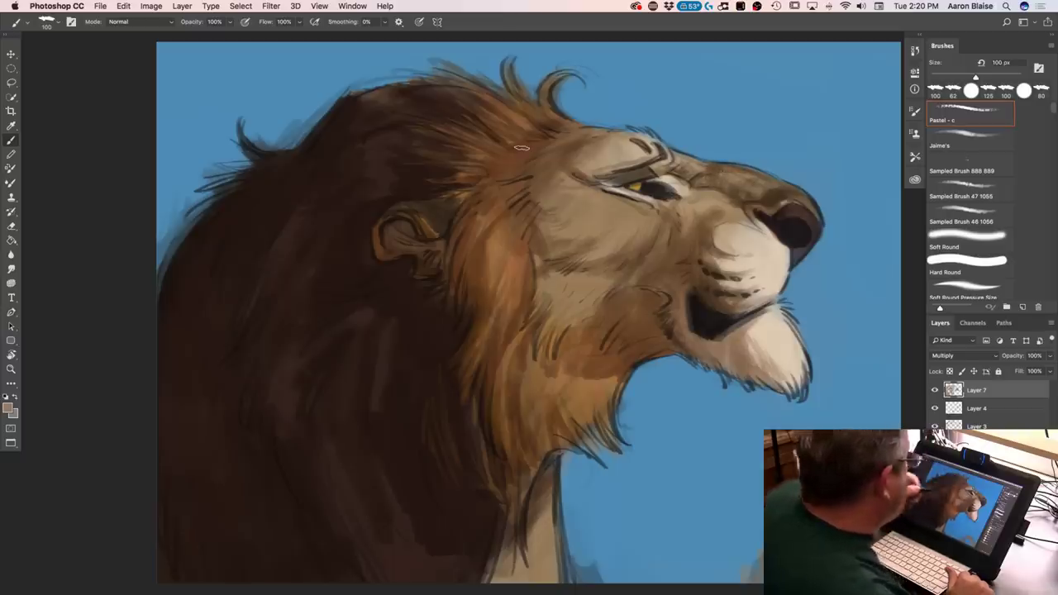
mouse_move(616, 132)
mouse_down()
mouse_move(567, 158)
mouse_move(556, 153)
mouse_move(564, 140)
mouse_move(547, 195)
mouse_move(549, 228)
mouse_move(583, 205)
mouse_move(610, 233)
mouse_up()
drag(535, 248, 562, 320)
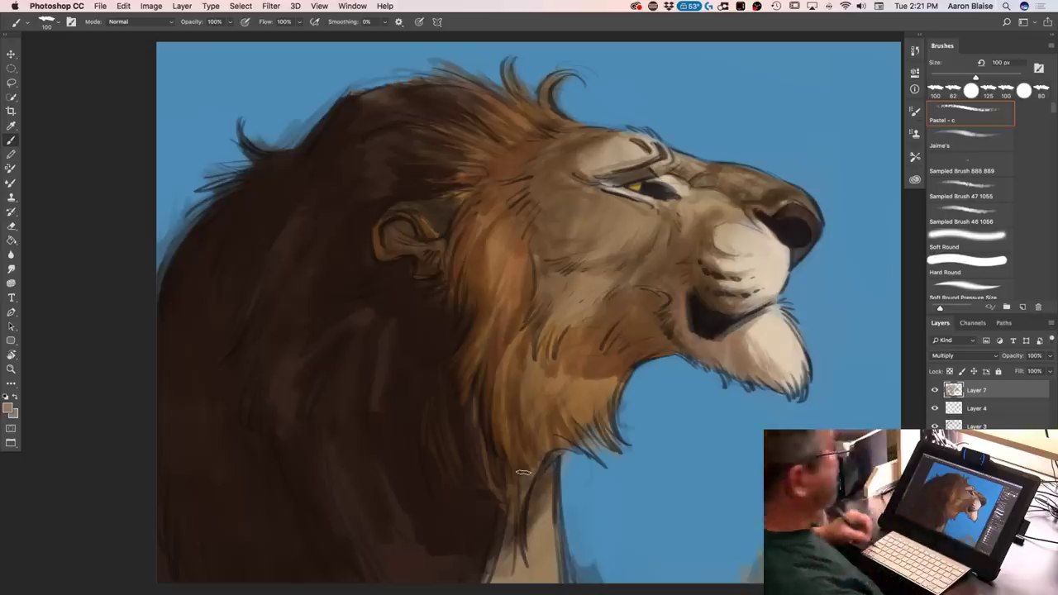
Paint brown shading strokes on the Multiply layer over the mane beside the cheek and down to the beard
mouse_move(520, 235)
mouse_down()
mouse_move(531, 294)
mouse_move(507, 224)
mouse_move(522, 312)
mouse_move(510, 268)
mouse_move(490, 251)
mouse_move(507, 209)
mouse_move(499, 247)
mouse_move(468, 237)
mouse_up()
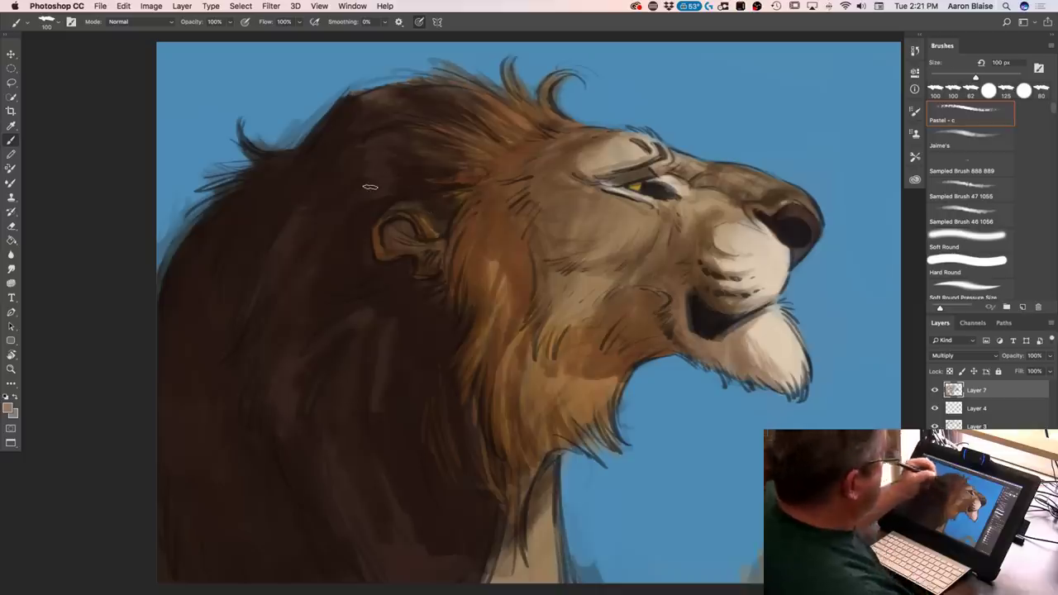
drag(563, 274, 537, 339)
mouse_move(562, 272)
mouse_down()
mouse_move(535, 329)
mouse_move(519, 407)
mouse_up()
drag(550, 369, 539, 426)
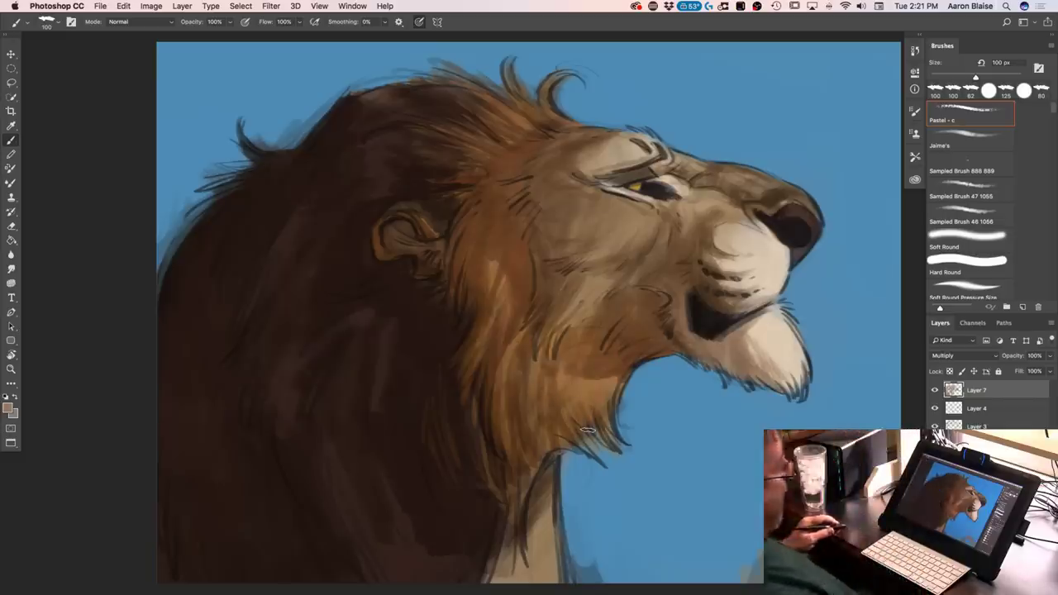
Shade the lion's throat, lower mane and beard edge with 100 px brush strokes on the Multiply layer
key(super+minus)
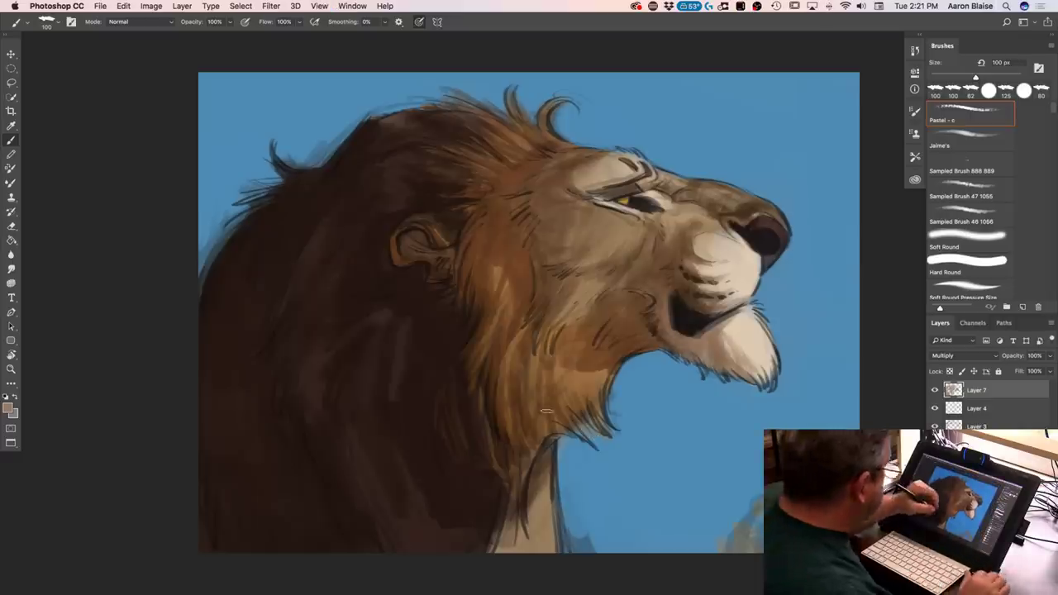
mouse_move(547, 468)
mouse_down()
mouse_move(542, 529)
mouse_move(554, 530)
mouse_move(542, 471)
mouse_move(510, 538)
mouse_up()
drag(509, 468, 492, 559)
drag(476, 488, 453, 560)
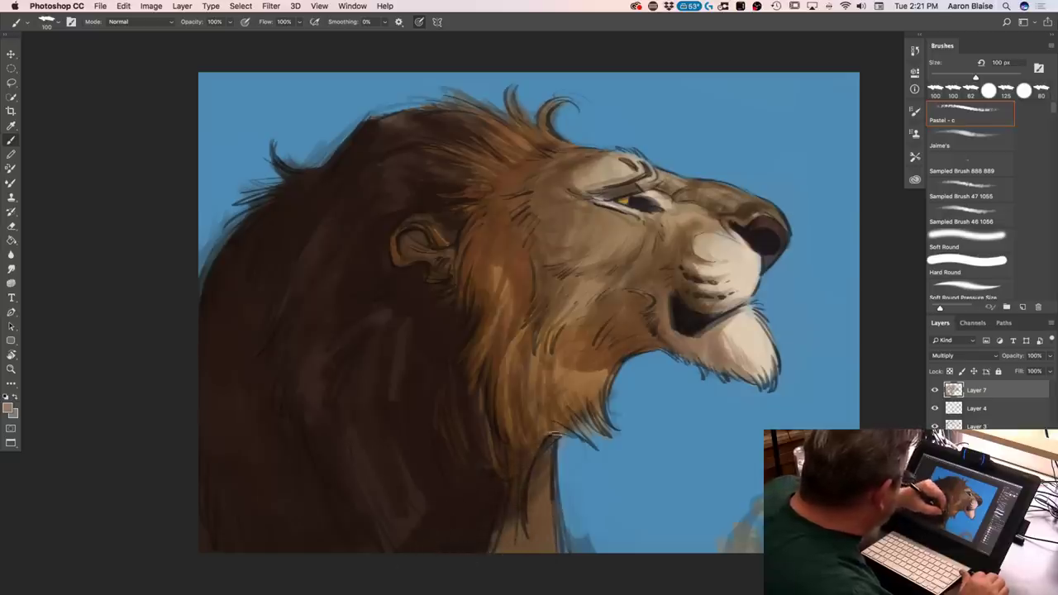
drag(602, 399, 610, 428)
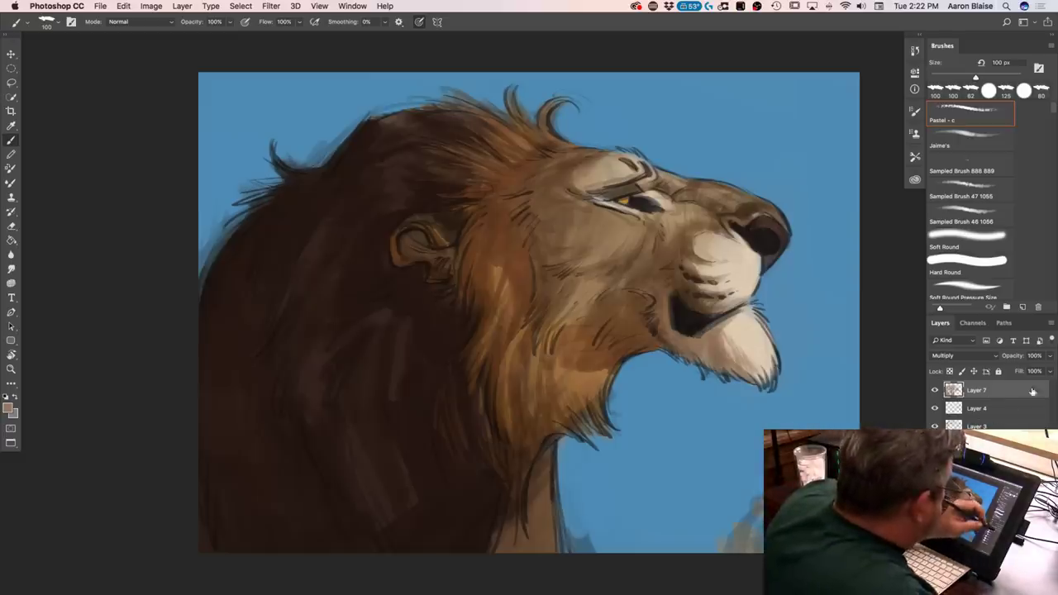
Add a new layer above the Multiply layer, set it to Overlay, and choose a muted tan foreground colour with a hue of 37°
click(1022, 587)
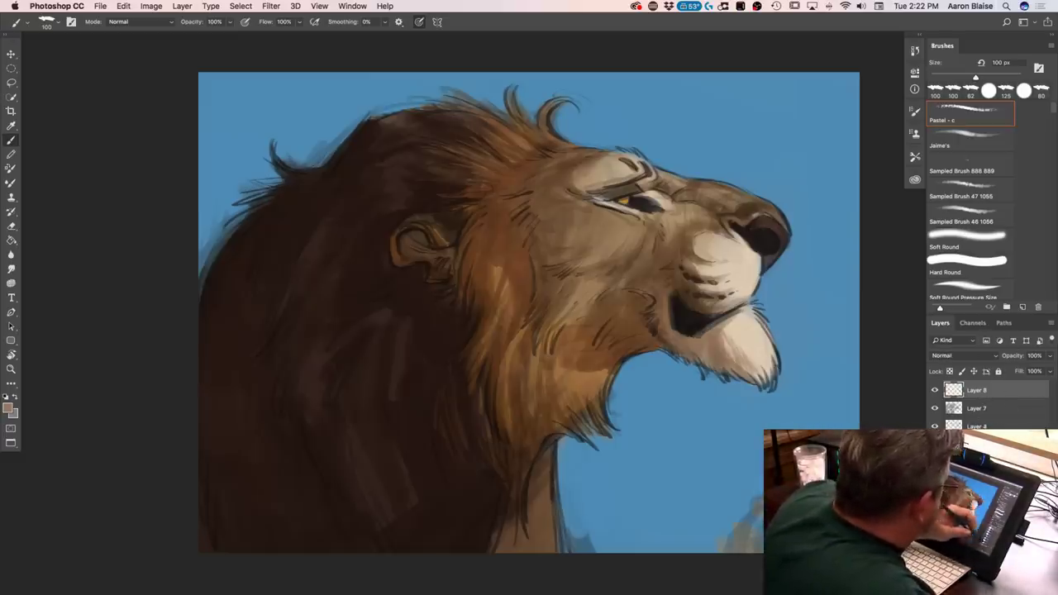
click(944, 355)
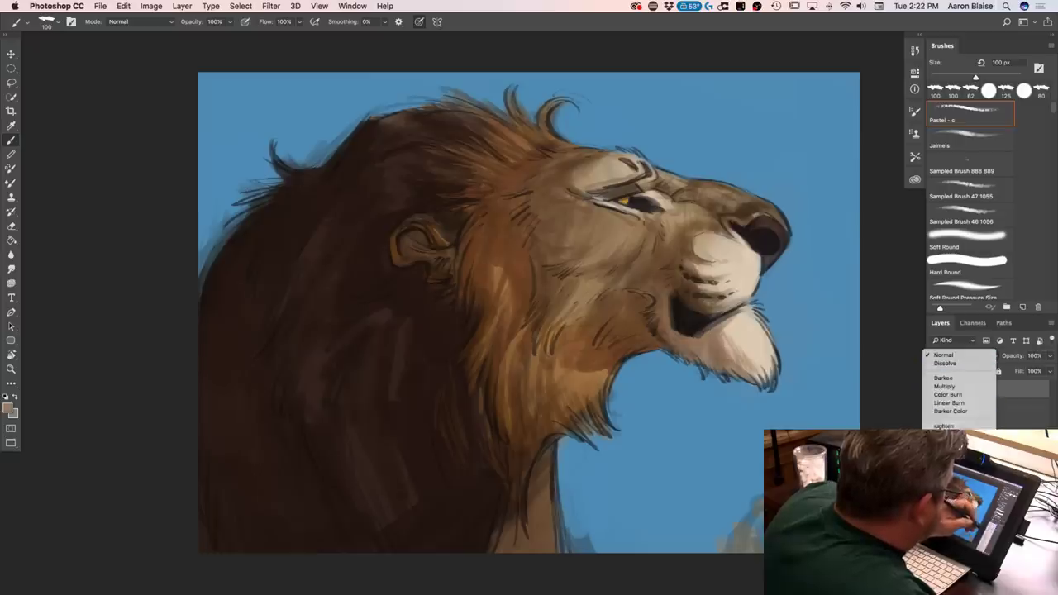
click(943, 473)
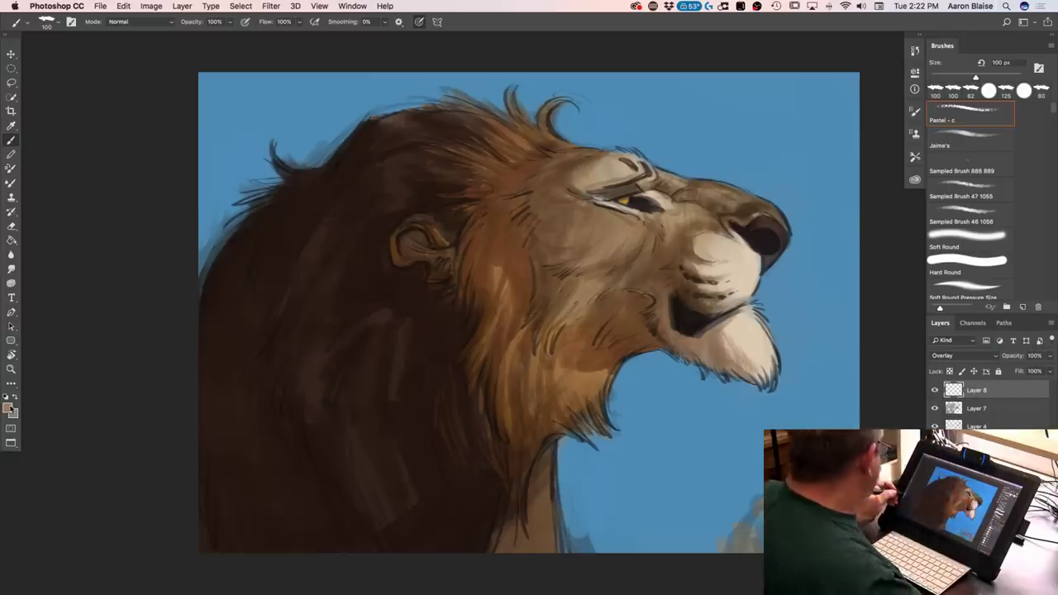
click(7, 408)
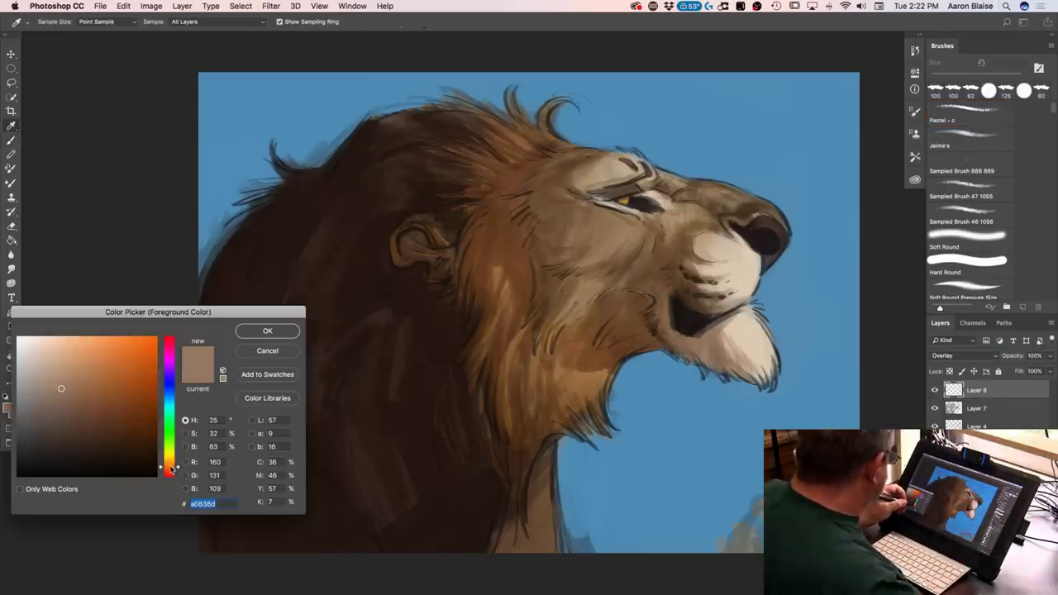
click(170, 465)
drag(166, 465, 169, 463)
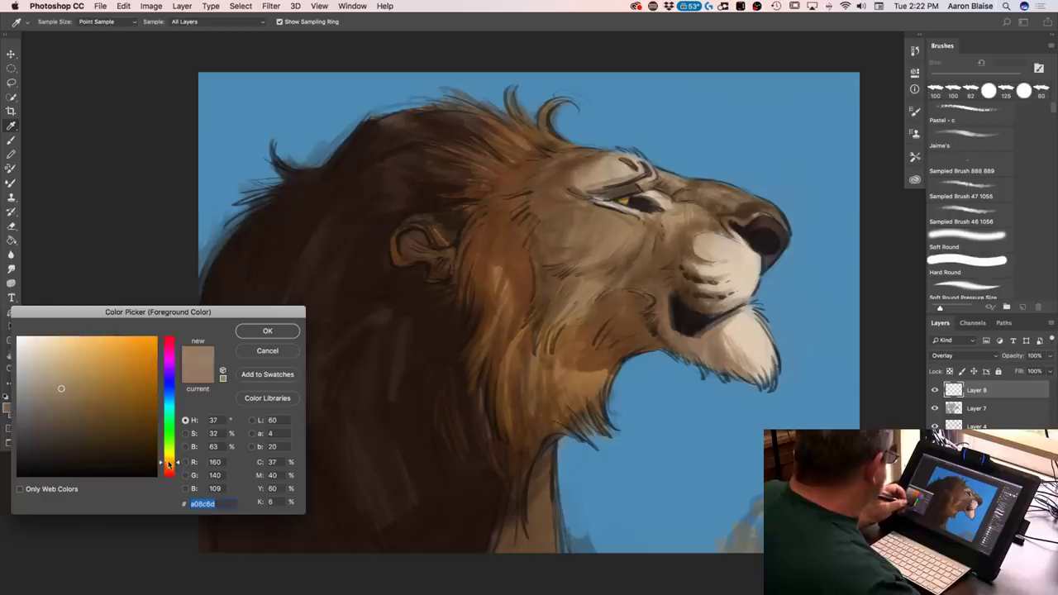
click(53, 389)
click(267, 331)
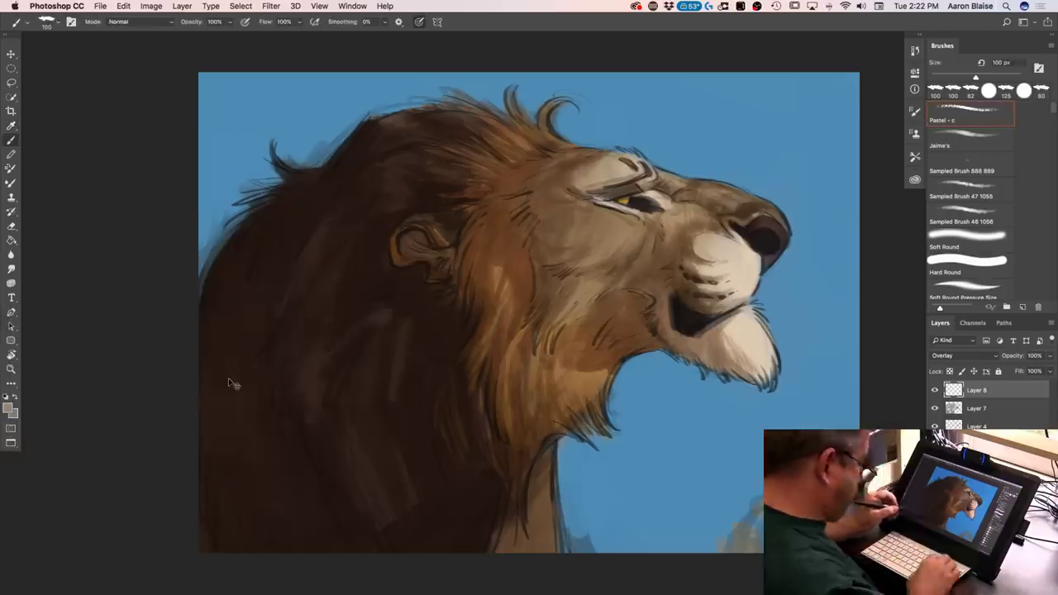
Paint warm light on the Overlay layer over the cheek fur, beard, mane beside the face and bridge of the nose
key(ctrl+plus)
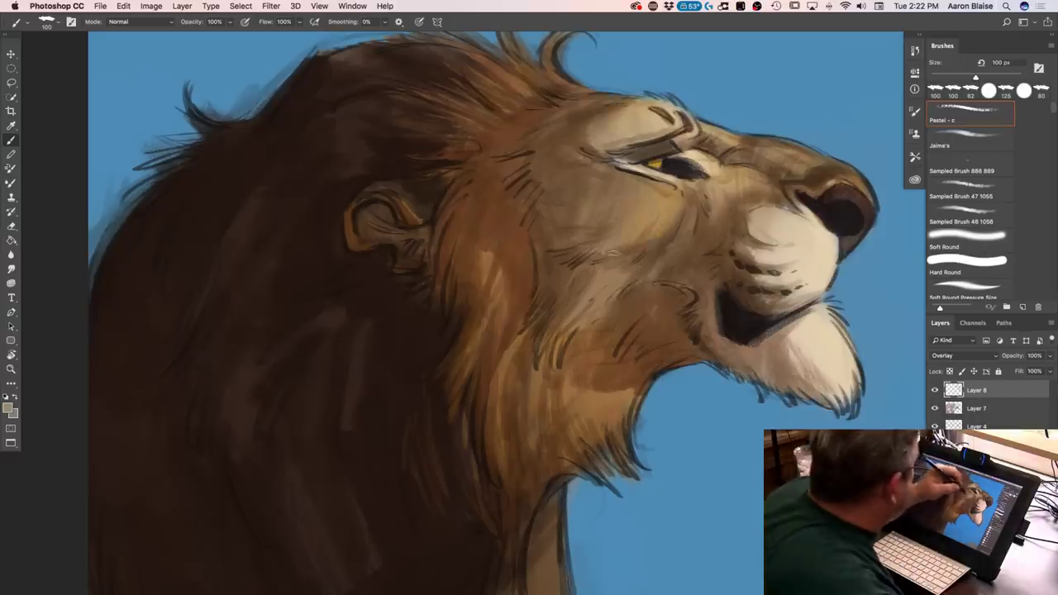
drag(602, 295, 572, 339)
drag(625, 396, 584, 438)
drag(582, 383, 575, 448)
drag(500, 277, 491, 324)
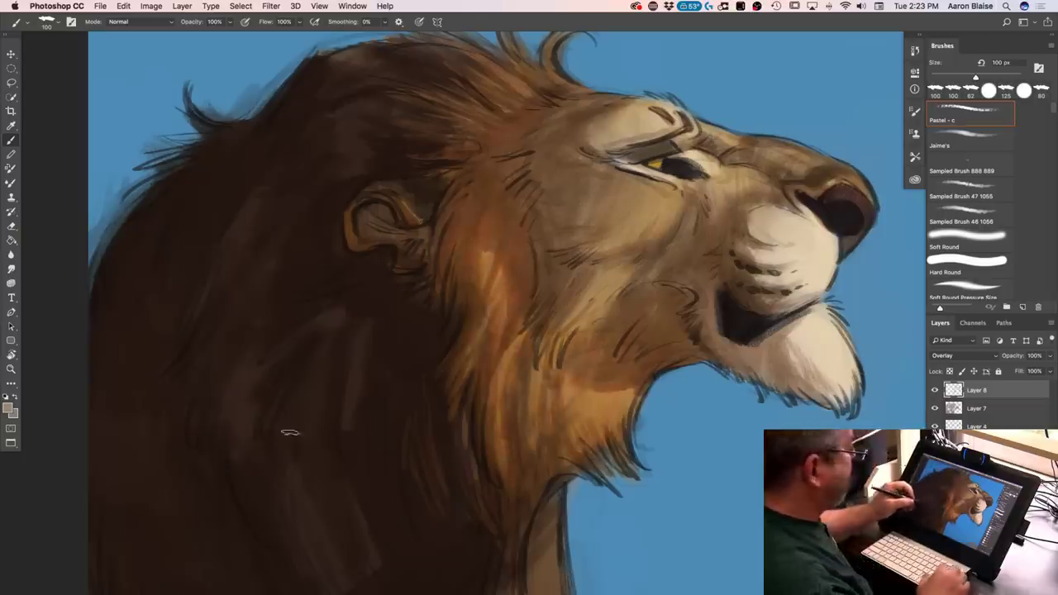
key(super+minus)
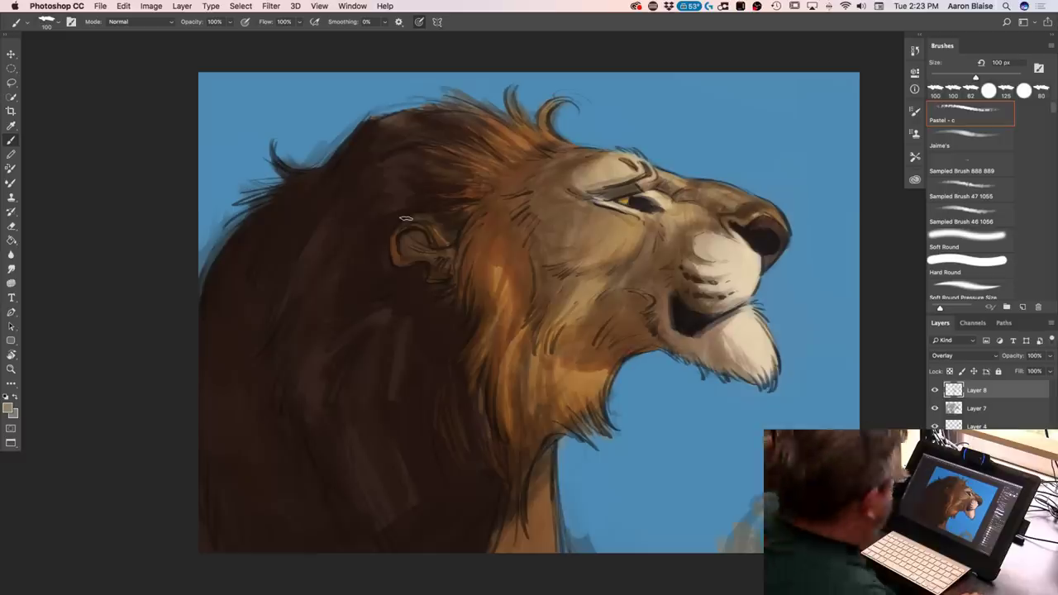
key(super+plus)
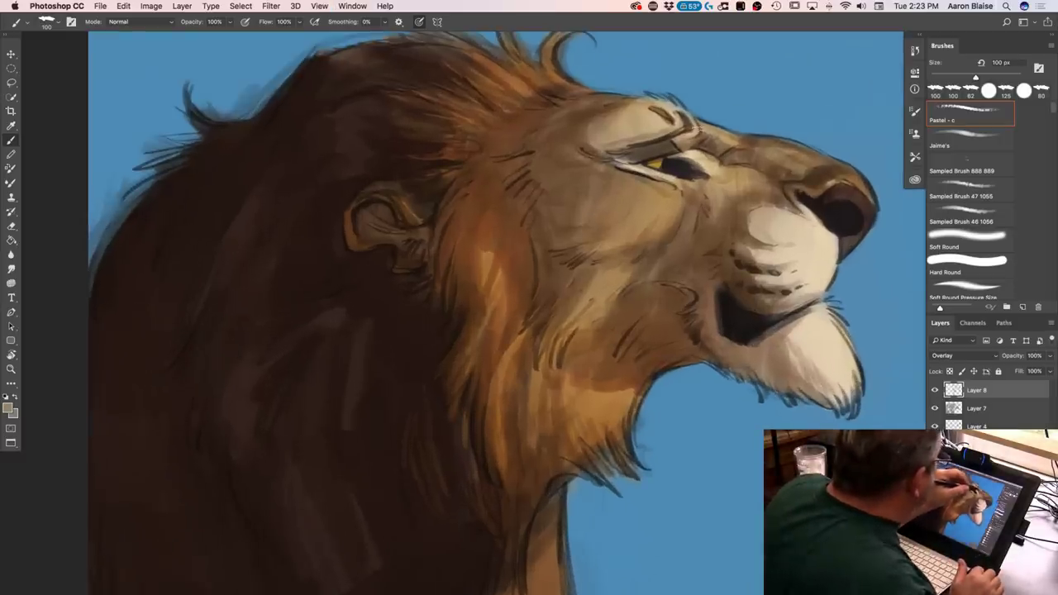
drag(740, 144, 776, 136)
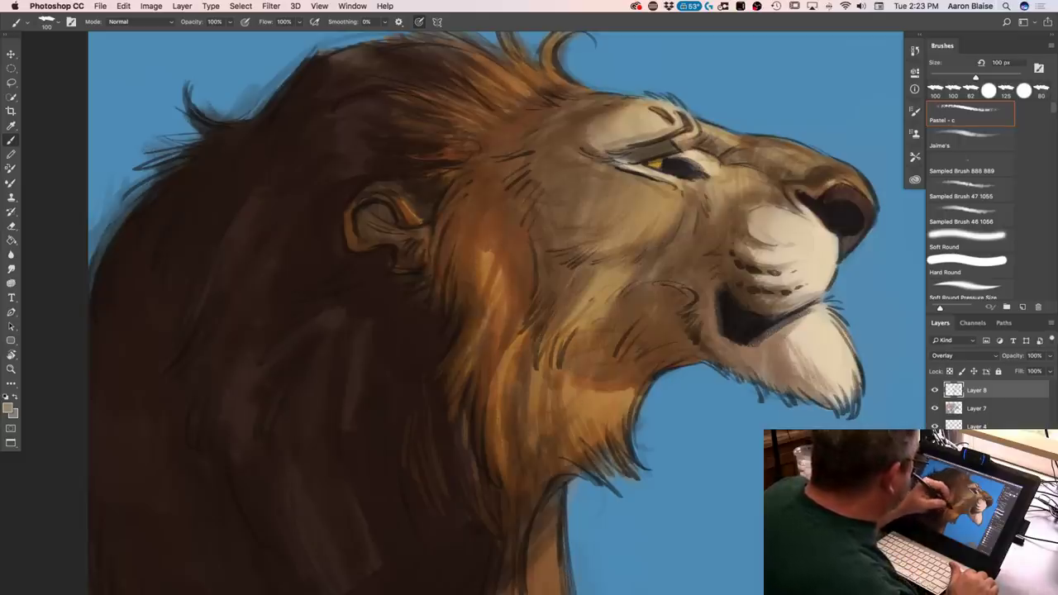
key(super+minus)
key(super+minus)
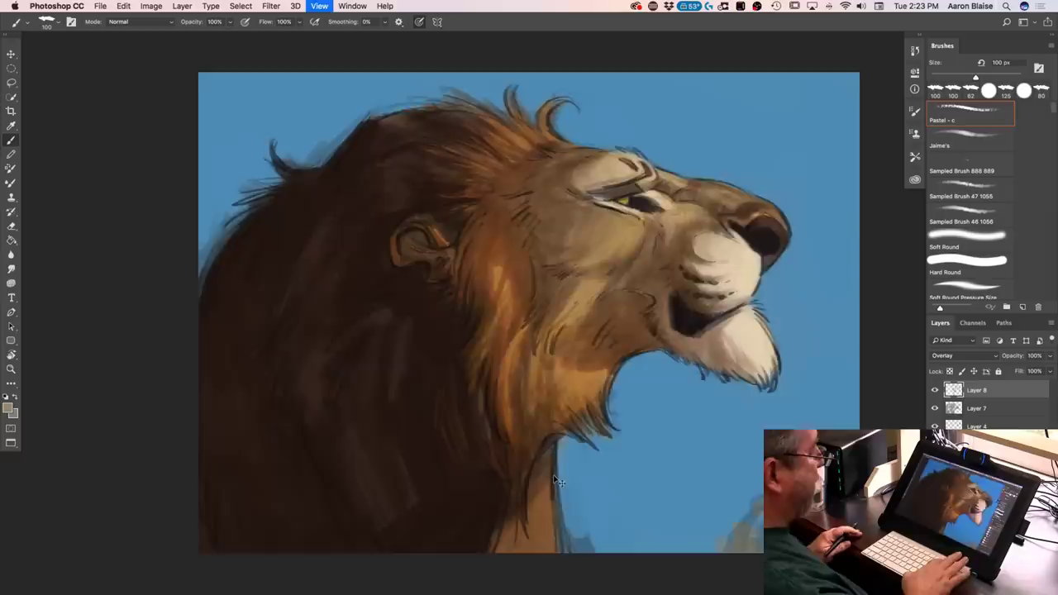
key(super+minus)
key(super+plus)
key(super+plus)
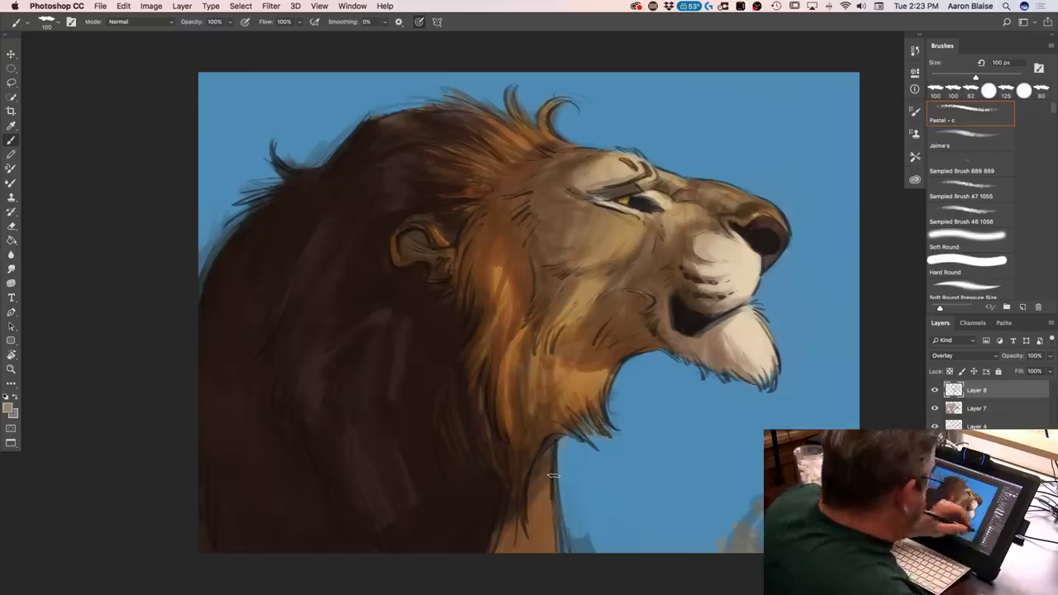
click(8, 406)
click(754, 359)
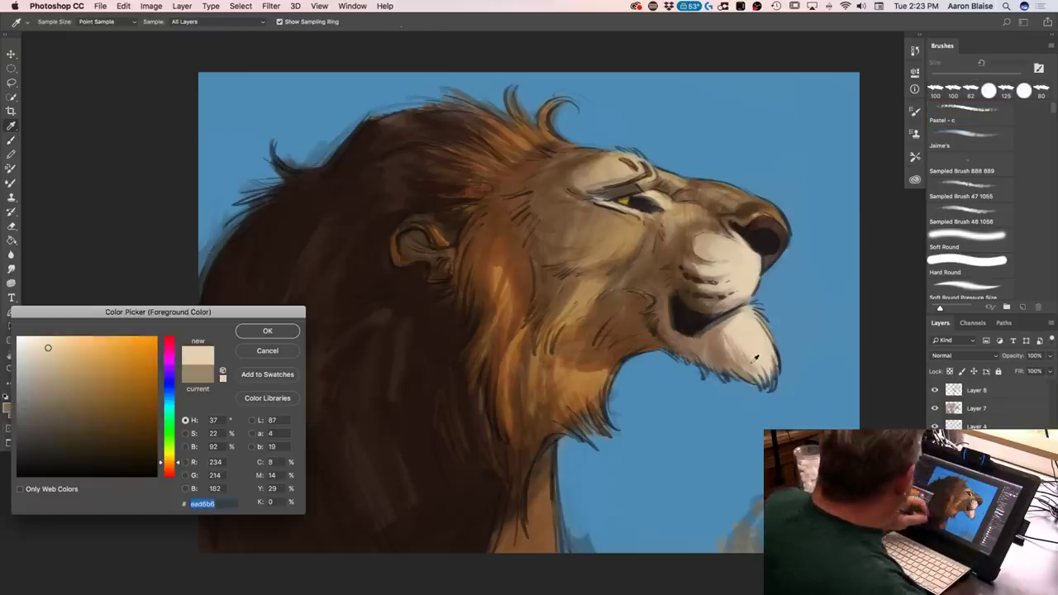
click(279, 353)
Add a new Normal layer on top and choose a bright golden orange based on a colour sampled from the beard
key(ctrl+shift+alt+n)
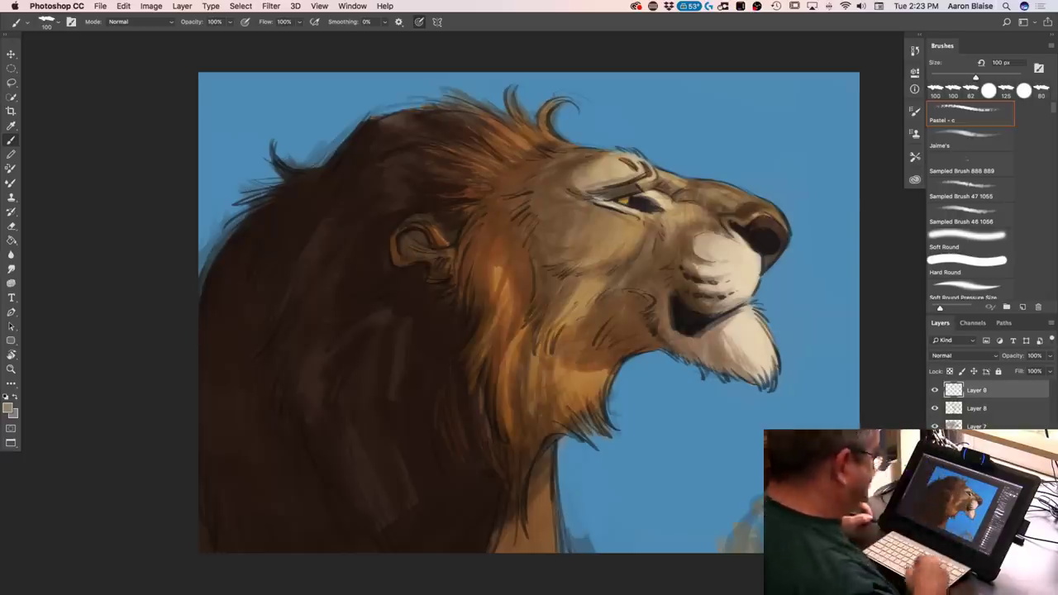
key(ctrl+plus)
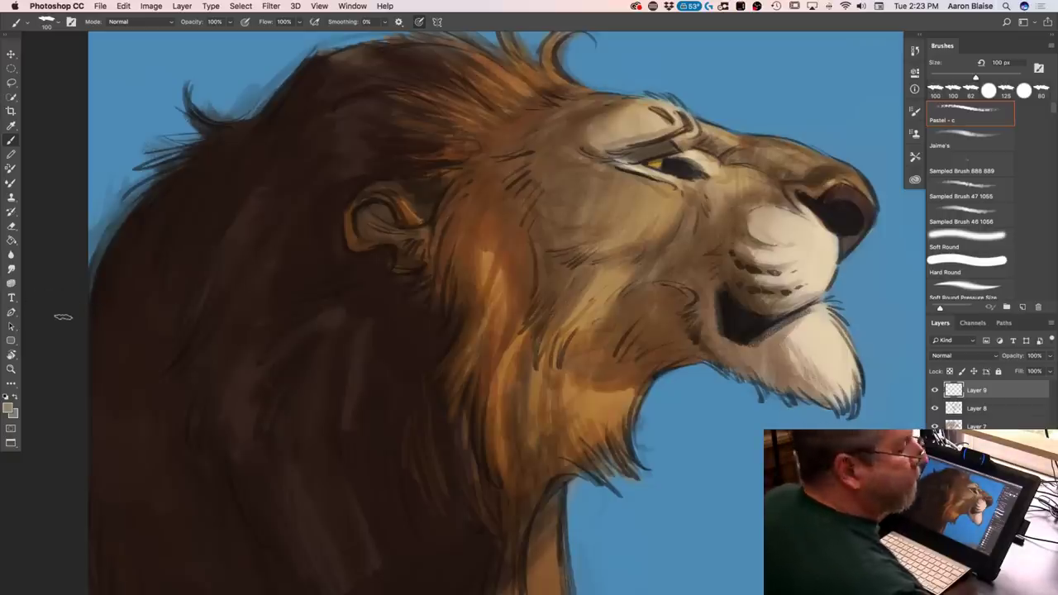
click(11, 407)
click(598, 407)
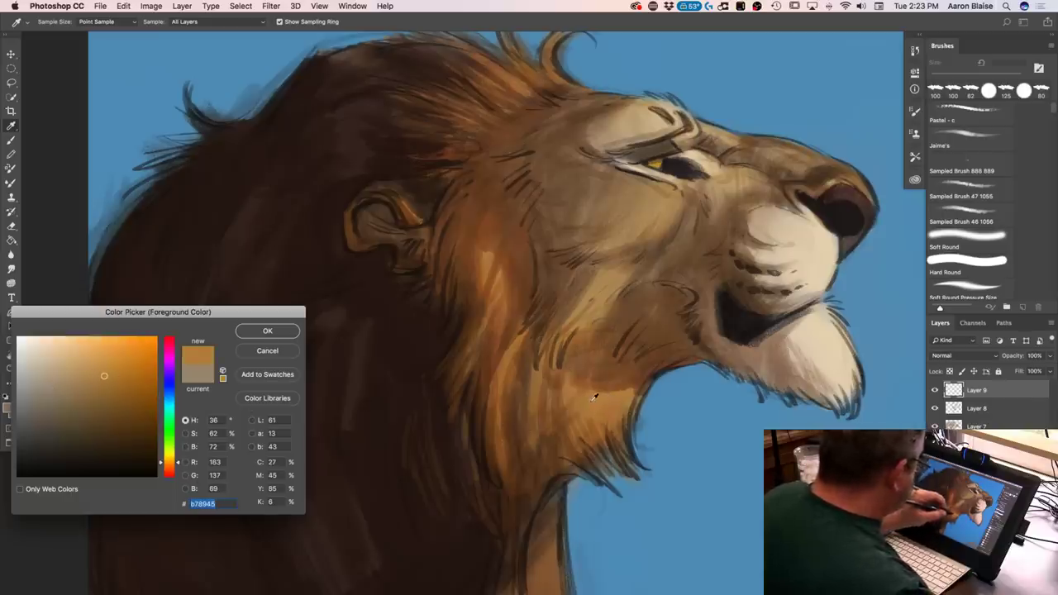
click(563, 447)
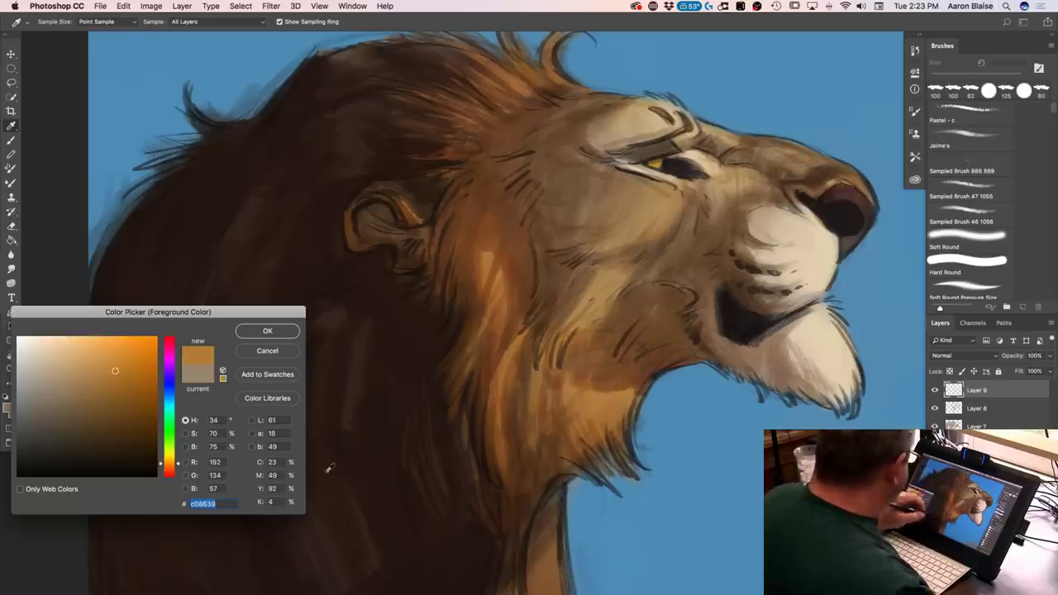
click(102, 348)
click(255, 335)
key(b)
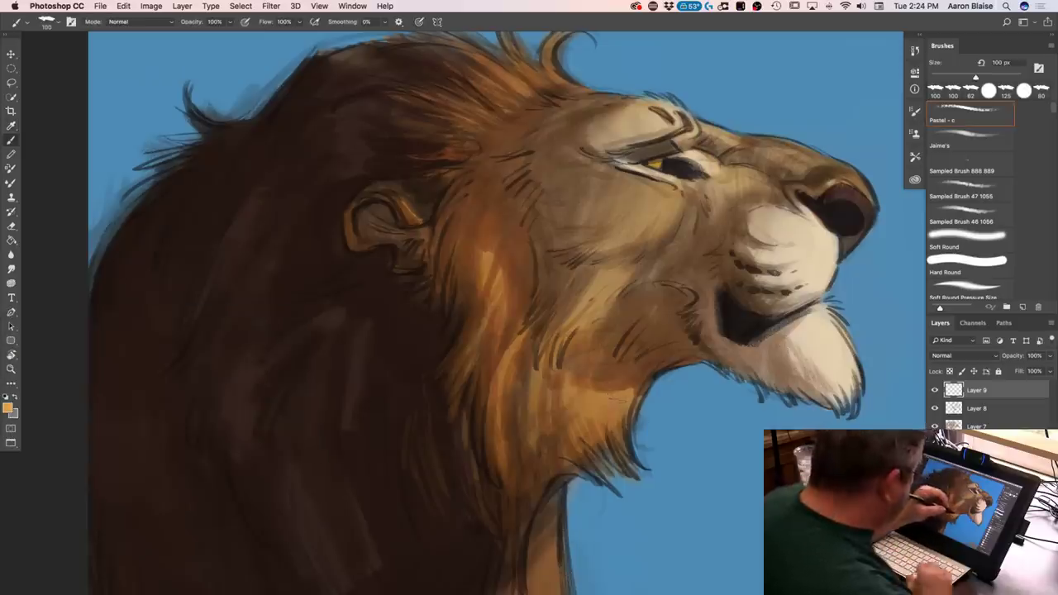
Reduce the brush to 40 px and paint golden fur highlights along the front edge of the beard
key(bracketleft)
key(bracketleft)
key(bracketleft)
key(bracketleft)
key(bracketleft)
key(bracketleft)
drag(629, 425, 638, 401)
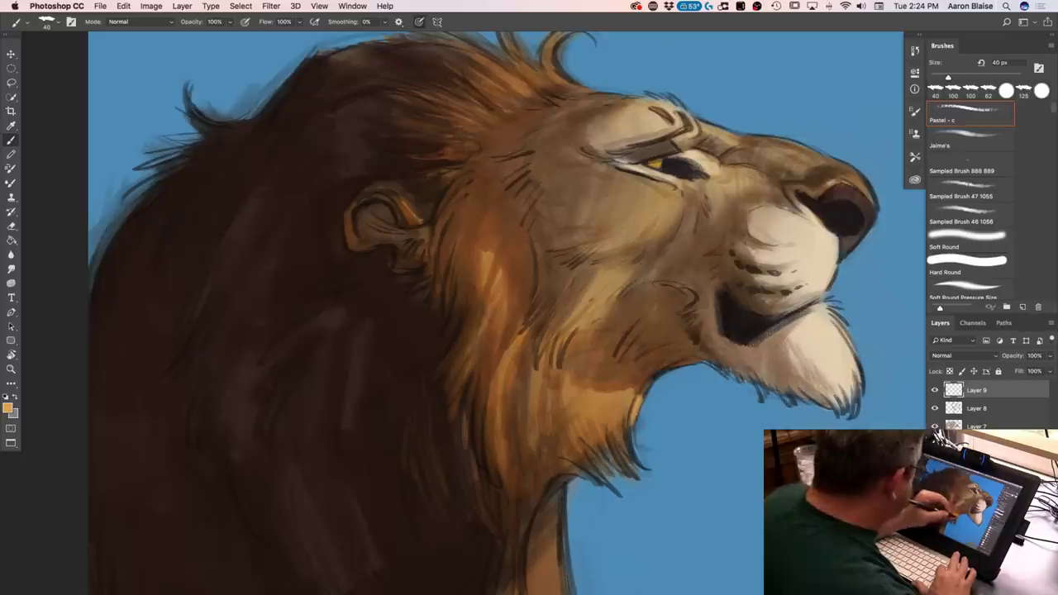
mouse_move(630, 414)
mouse_down()
mouse_move(630, 446)
mouse_move(622, 423)
mouse_move(619, 444)
mouse_move(618, 409)
mouse_move(630, 396)
mouse_move(611, 430)
mouse_move(630, 464)
mouse_move(604, 403)
mouse_up()
Enlarge the brush to 60 px and paint golden fur strokes from the middle of the beard back toward the mane
key(])
key(])
key(])
mouse_move(592, 395)
mouse_down()
mouse_move(592, 412)
mouse_move(584, 406)
mouse_up()
drag(580, 449, 568, 400)
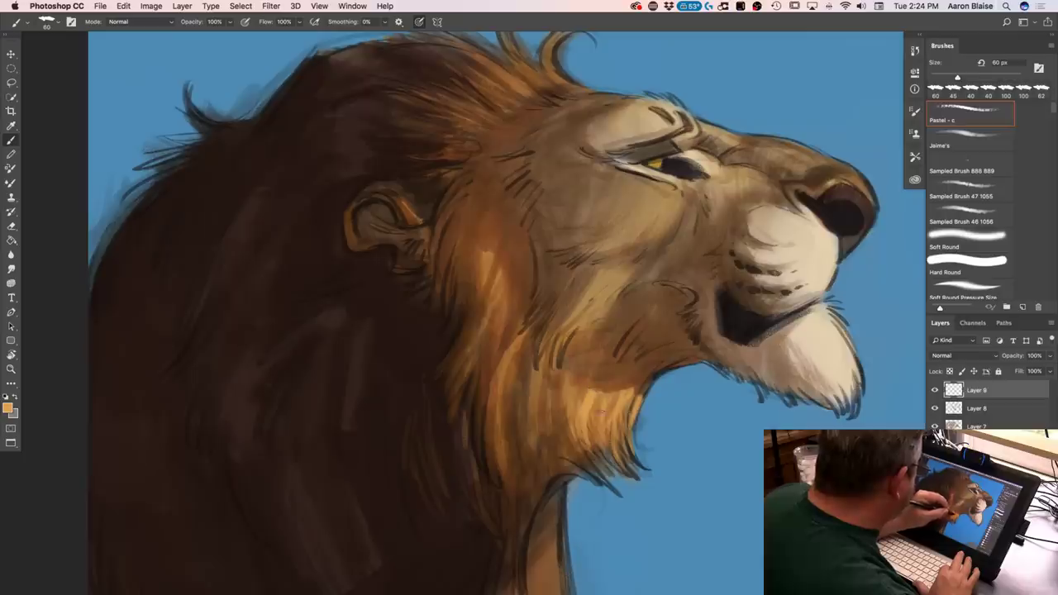
mouse_move(567, 401)
mouse_down()
mouse_move(567, 374)
mouse_move(549, 423)
mouse_move(538, 381)
mouse_up()
drag(533, 419, 533, 402)
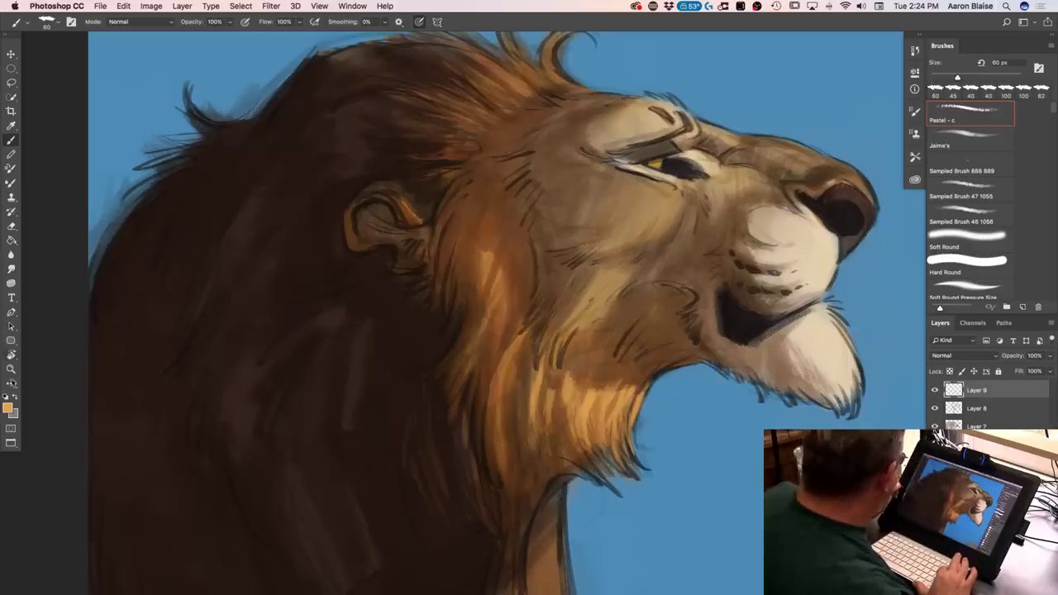
Choose a lighter, yellower tan and paint fur strokes down the lower cheek with a 45 px brush
click(7, 406)
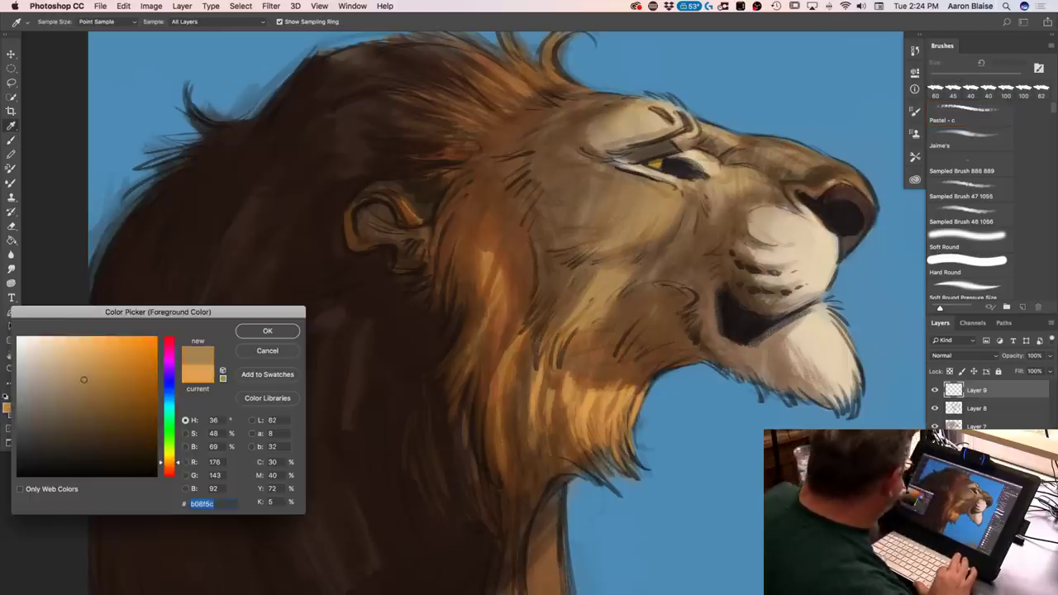
click(84, 354)
click(170, 460)
click(238, 334)
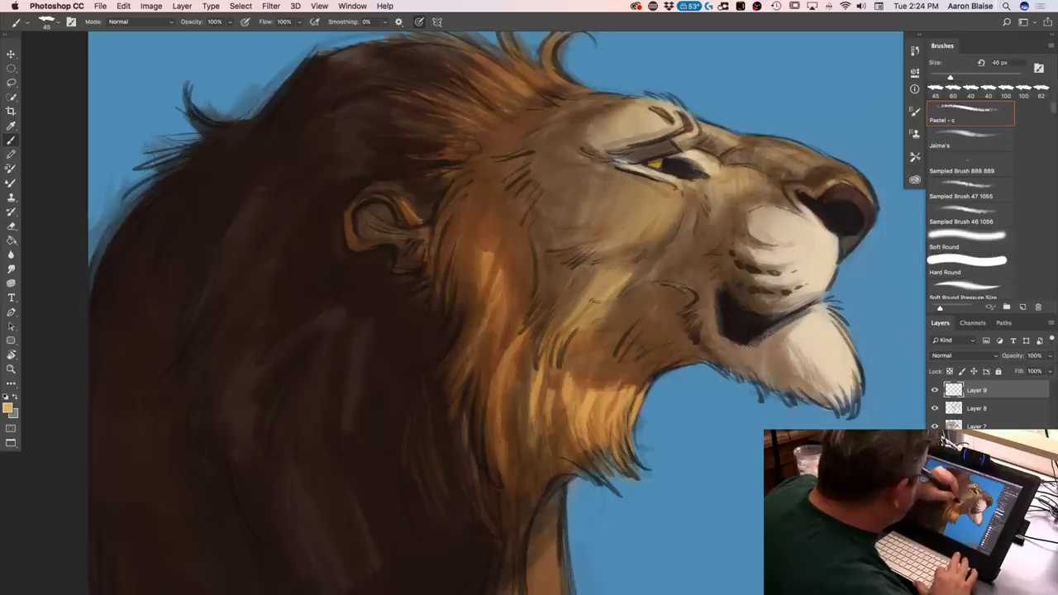
drag(581, 288, 537, 367)
drag(573, 327, 559, 364)
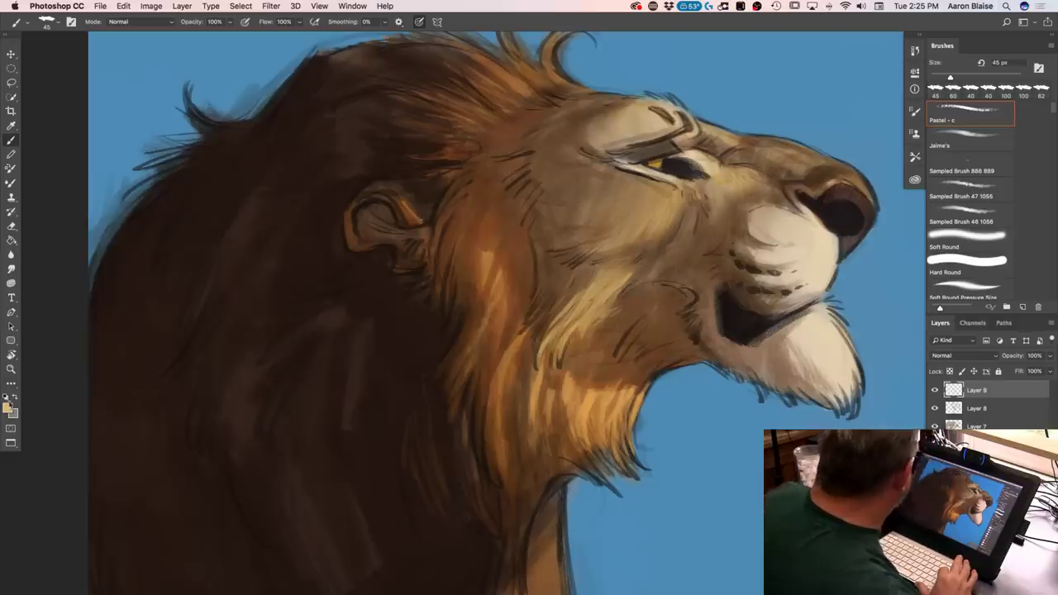
Switch to near-white #f9f5ed with a 50 px brush and paint highlights on the muzzle's front edge and below the nose
click(10, 407)
drag(58, 351, 23, 341)
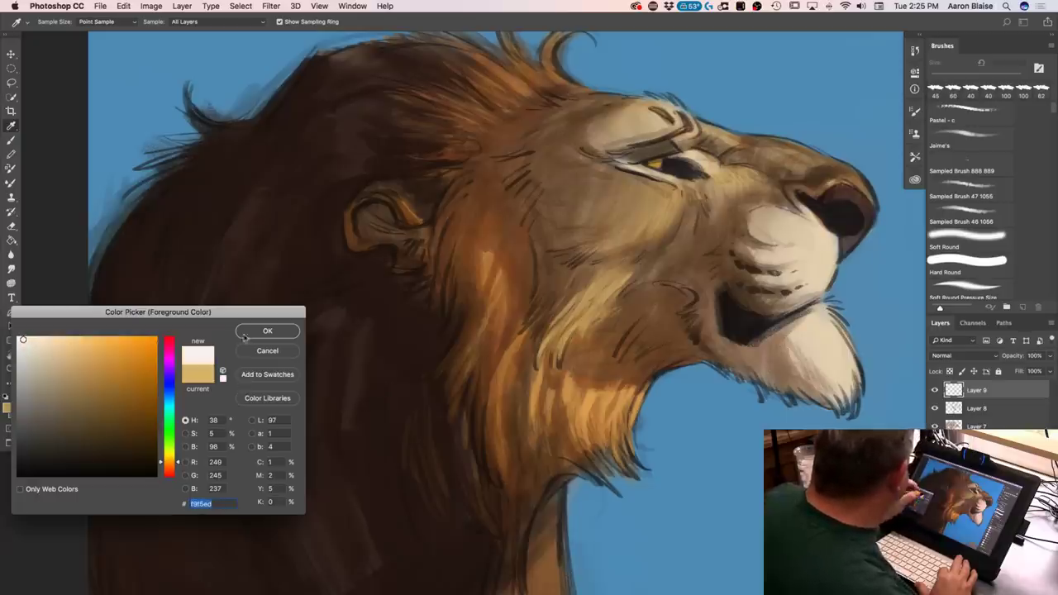
click(266, 331)
key(bracketright)
drag(830, 245, 830, 275)
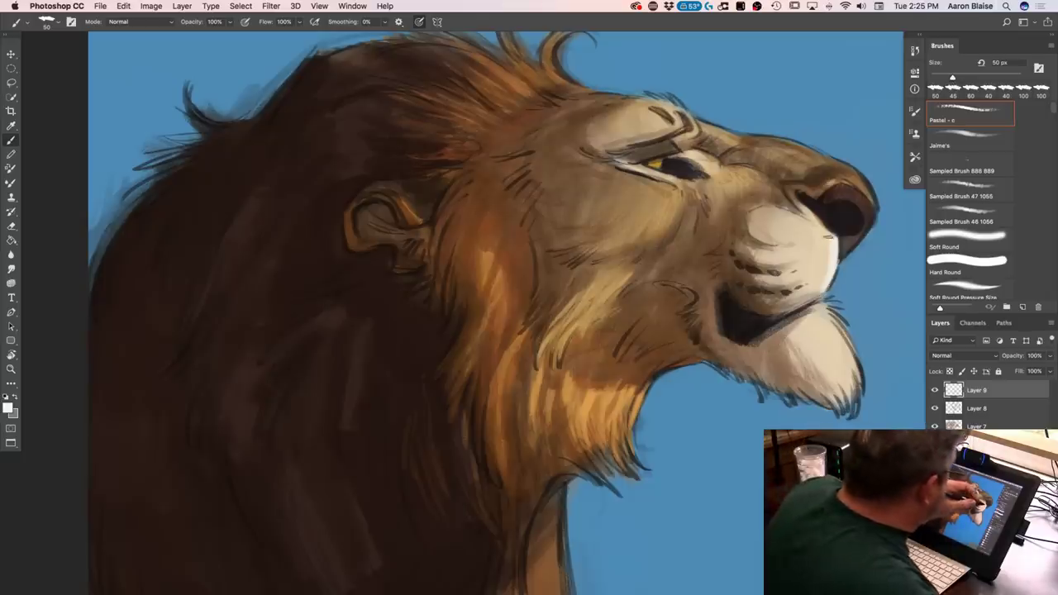
mouse_move(811, 217)
mouse_down()
mouse_move(831, 257)
mouse_move(811, 224)
mouse_up()
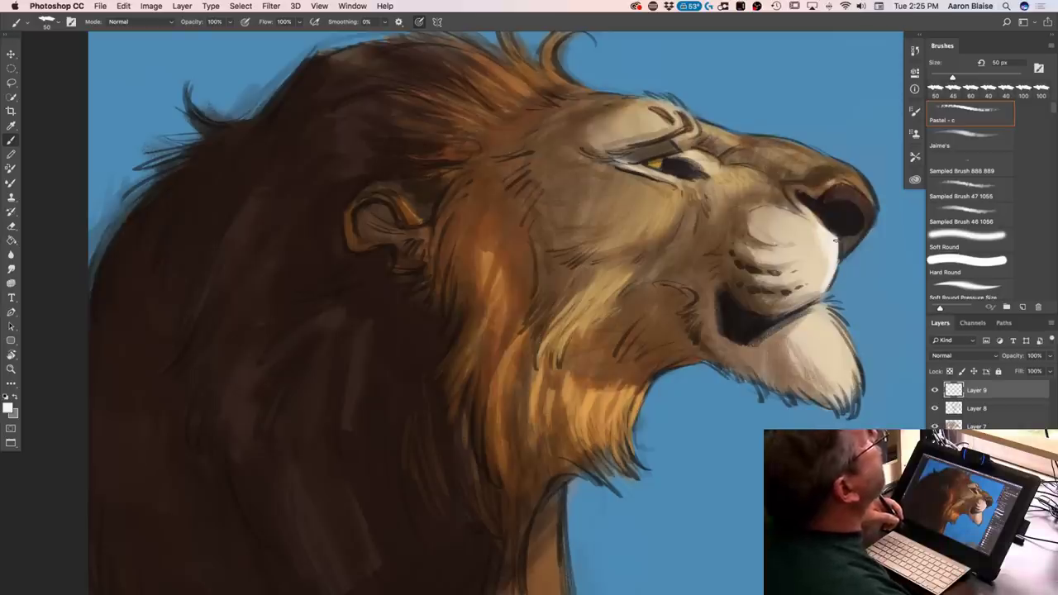
drag(812, 227, 799, 235)
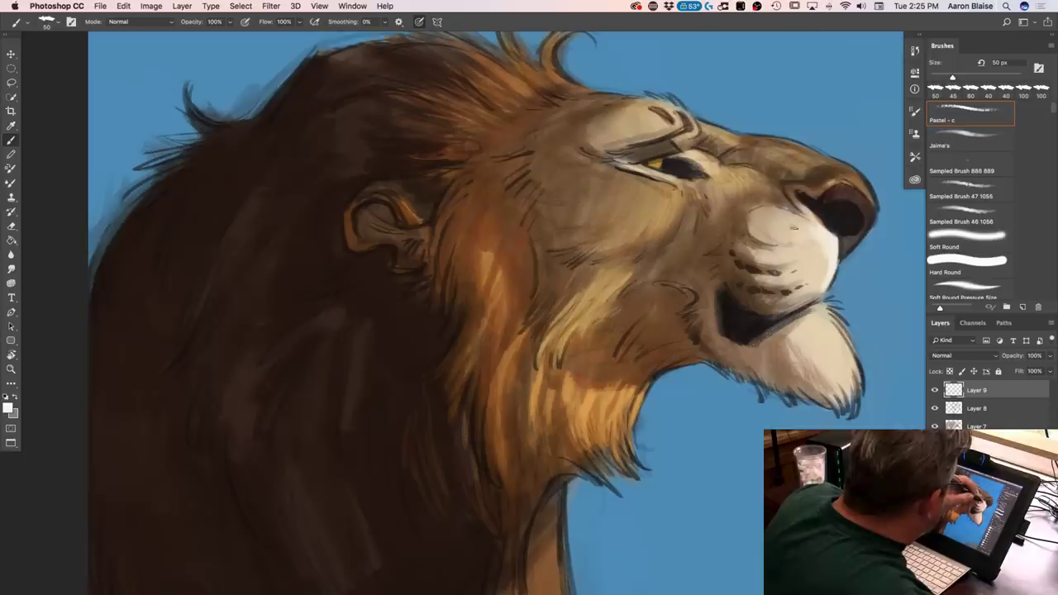
drag(819, 234, 812, 228)
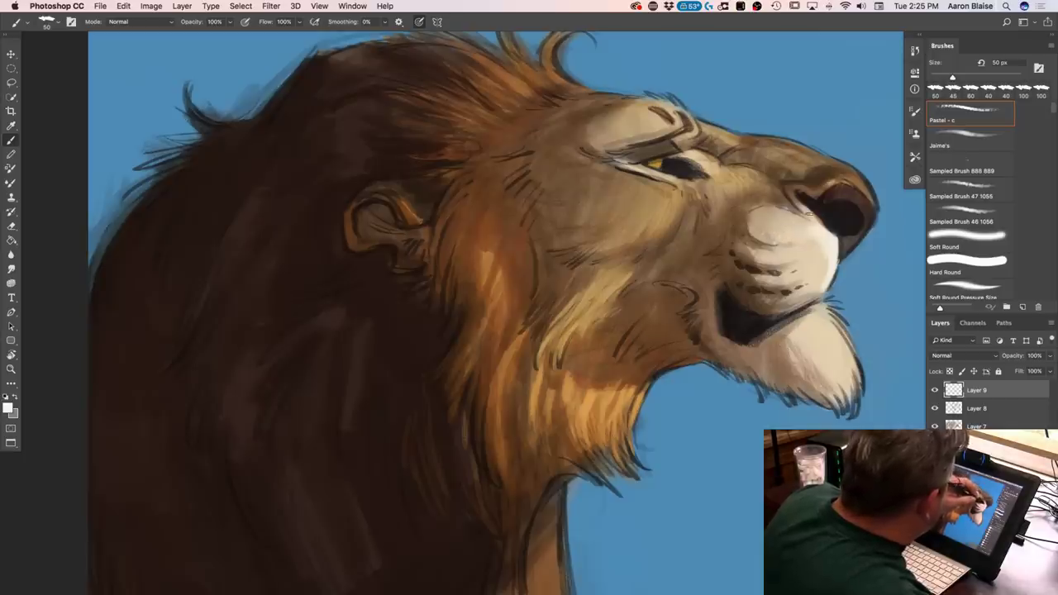
Paint near-white highlights around the nostril, on the front of the muzzle and down the chin tuft with the 50 px brush
mouse_move(794, 189)
mouse_down()
mouse_move(814, 198)
mouse_move(858, 189)
mouse_move(839, 183)
mouse_up()
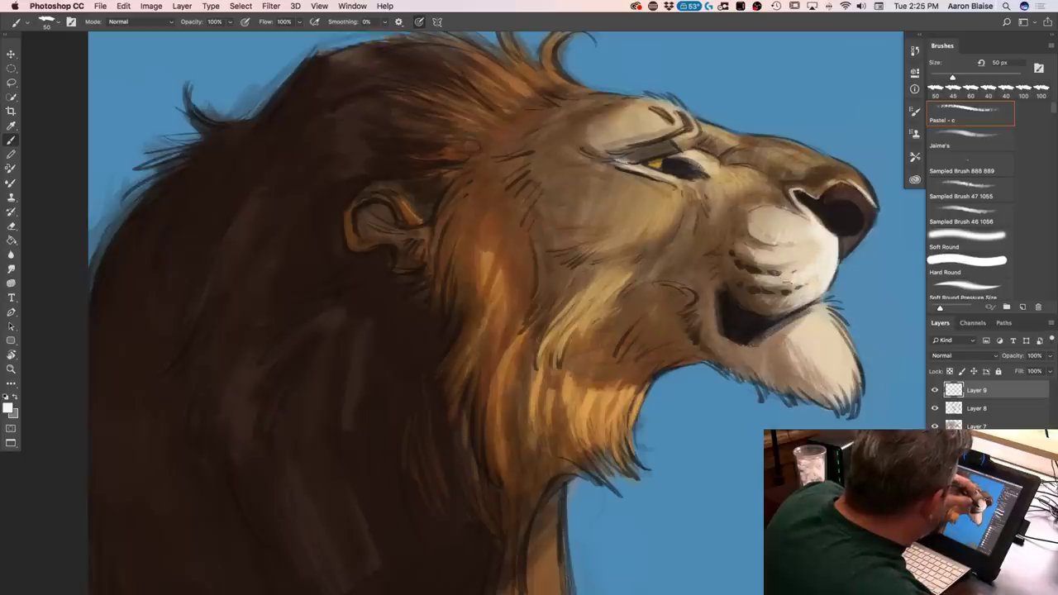
mouse_move(829, 241)
mouse_down()
mouse_move(813, 265)
mouse_move(807, 240)
mouse_move(799, 262)
mouse_up()
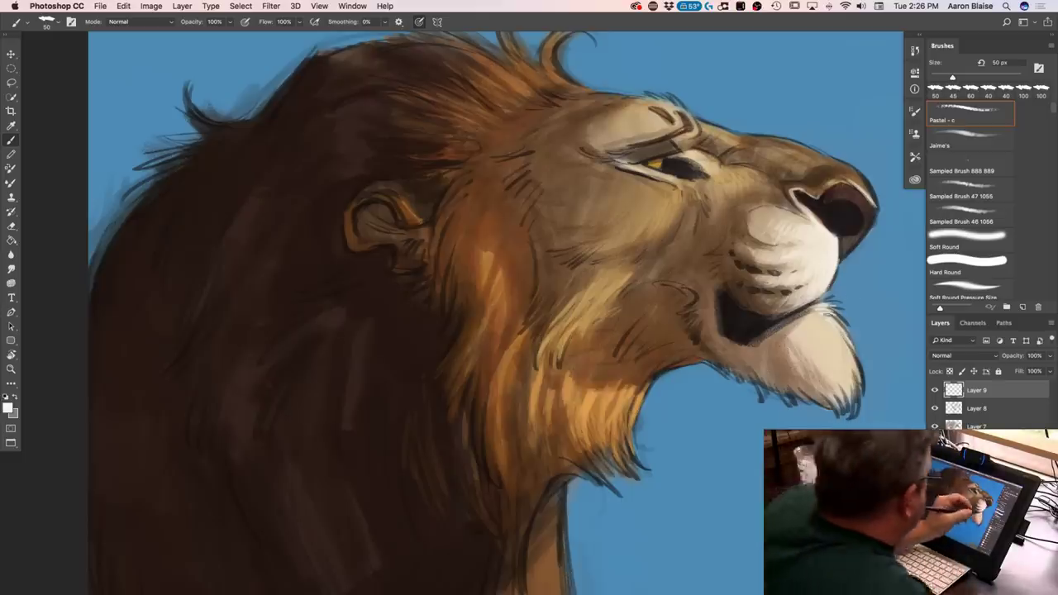
mouse_move(842, 342)
mouse_down()
mouse_move(860, 372)
mouse_move(851, 393)
mouse_up()
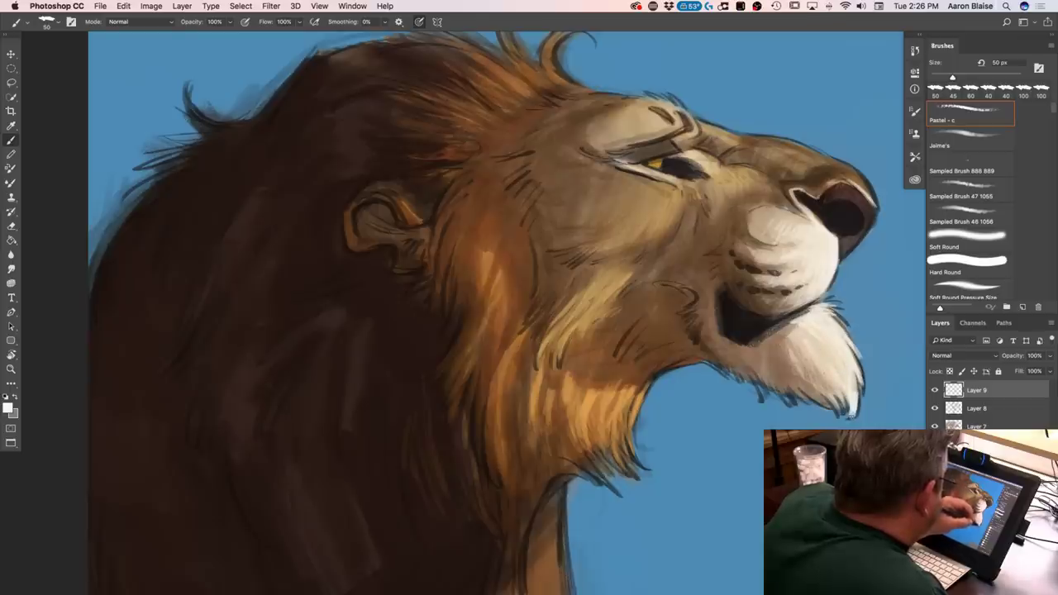
drag(852, 360, 862, 389)
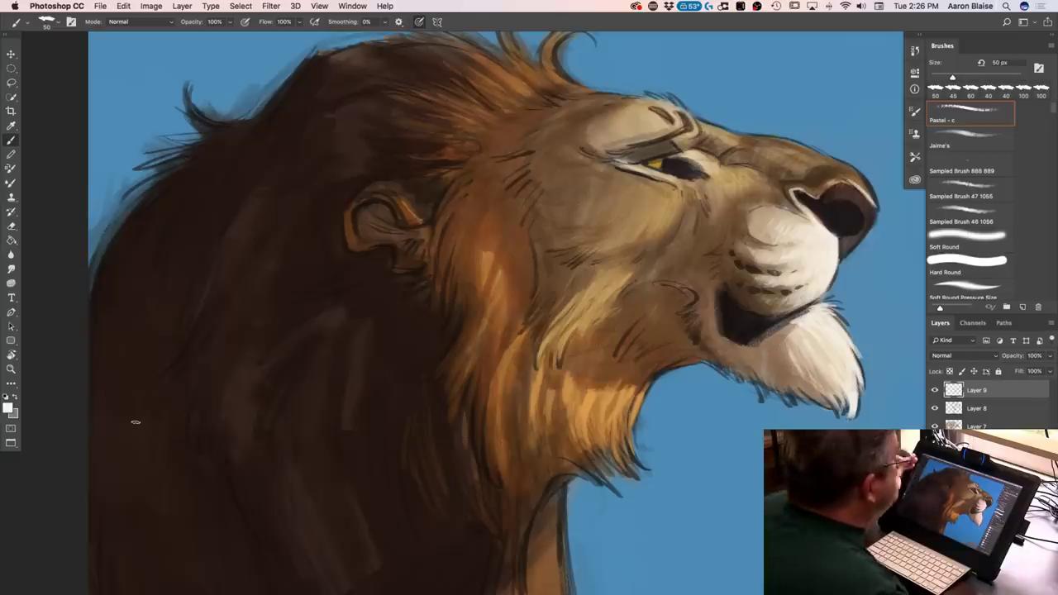
Sample the brown of the jaw, adjust it to tan #af8868 and paint fur strokes behind the corner of the mouth
click(9, 408)
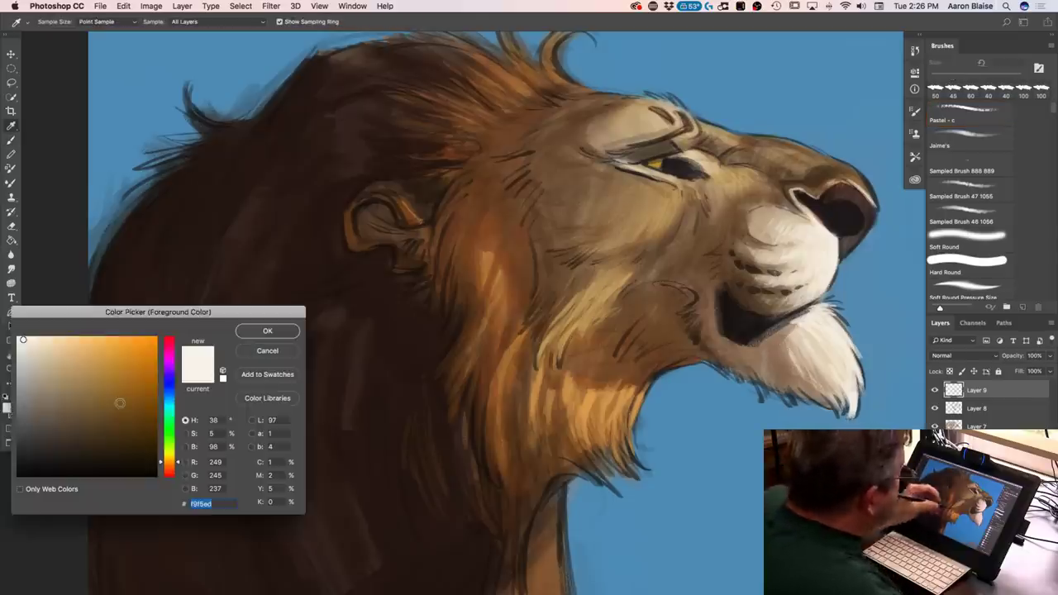
click(768, 369)
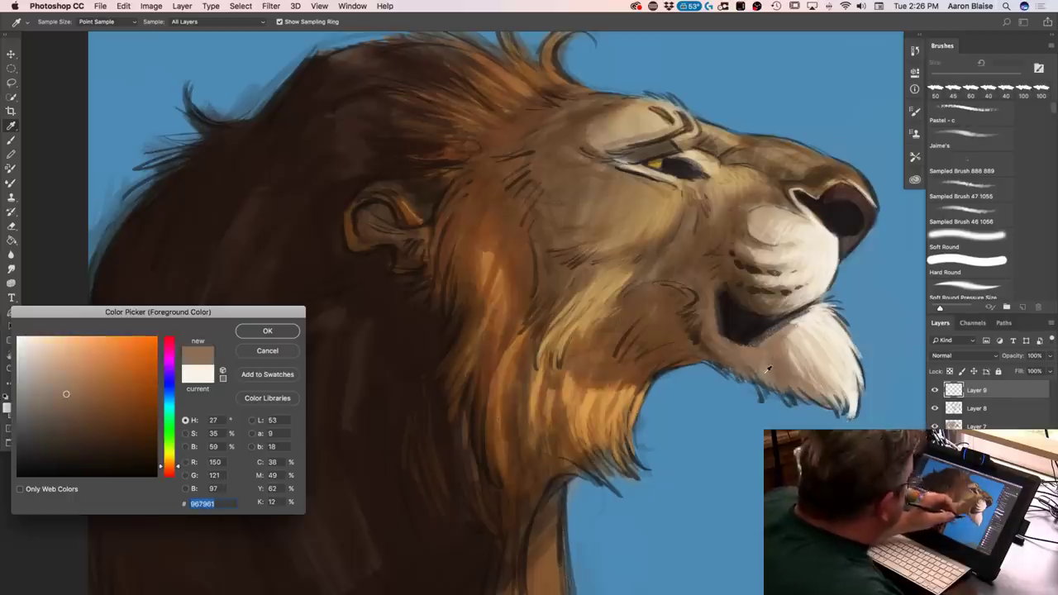
click(705, 316)
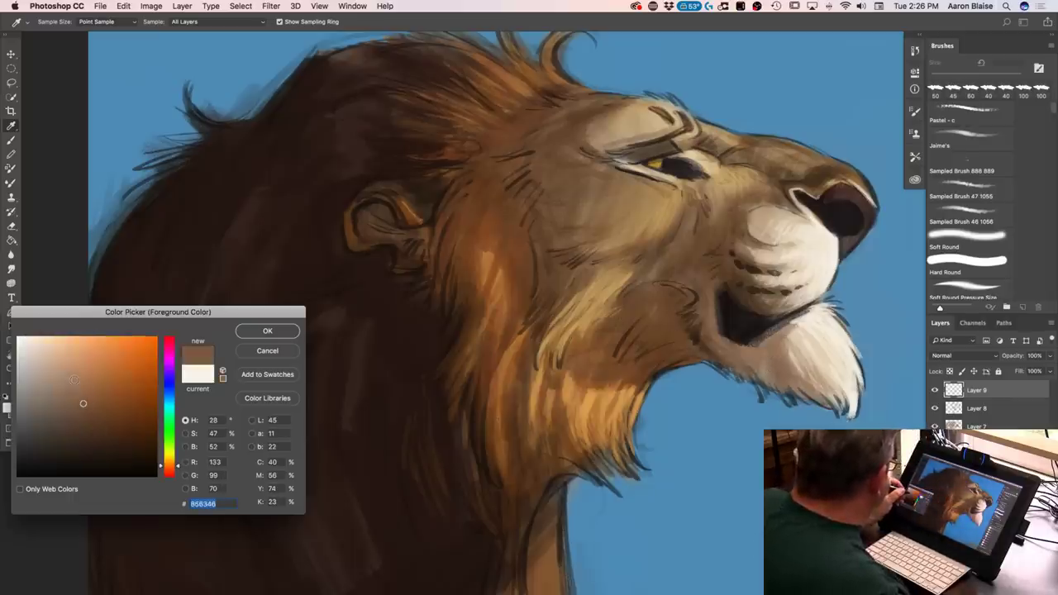
click(267, 331)
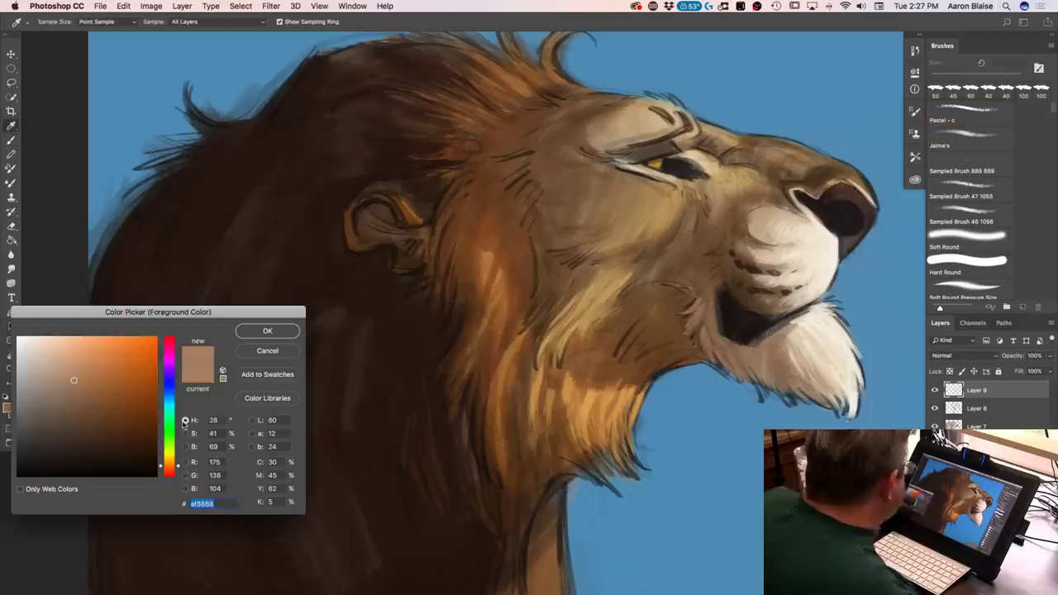
Lighten the tan to #c69b76 and paint fur strokes along the underside of the jaw and behind the mouth corner
click(8, 406)
click(74, 367)
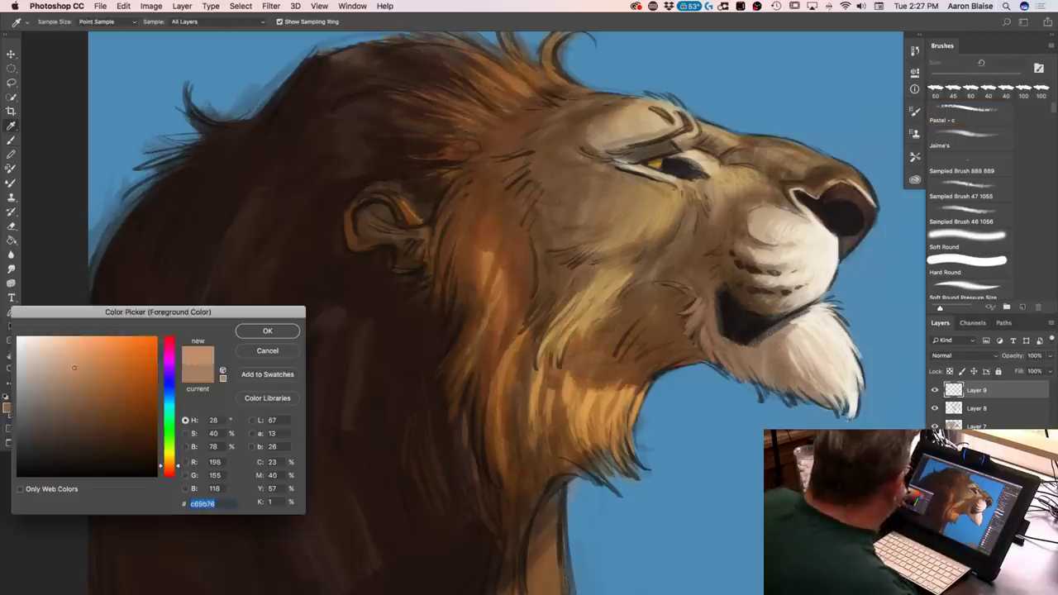
click(252, 334)
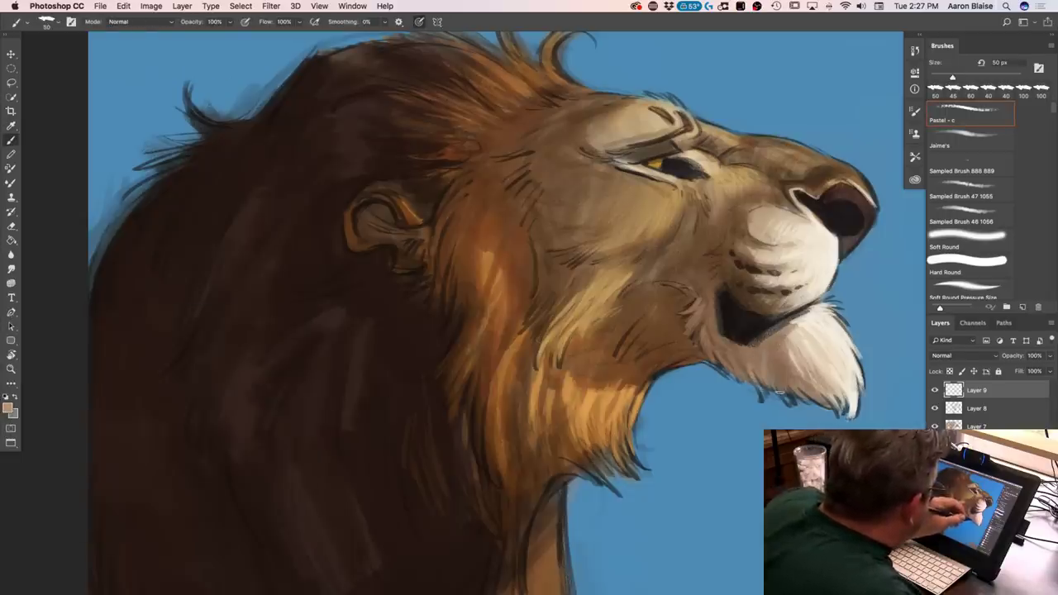
drag(770, 376, 806, 396)
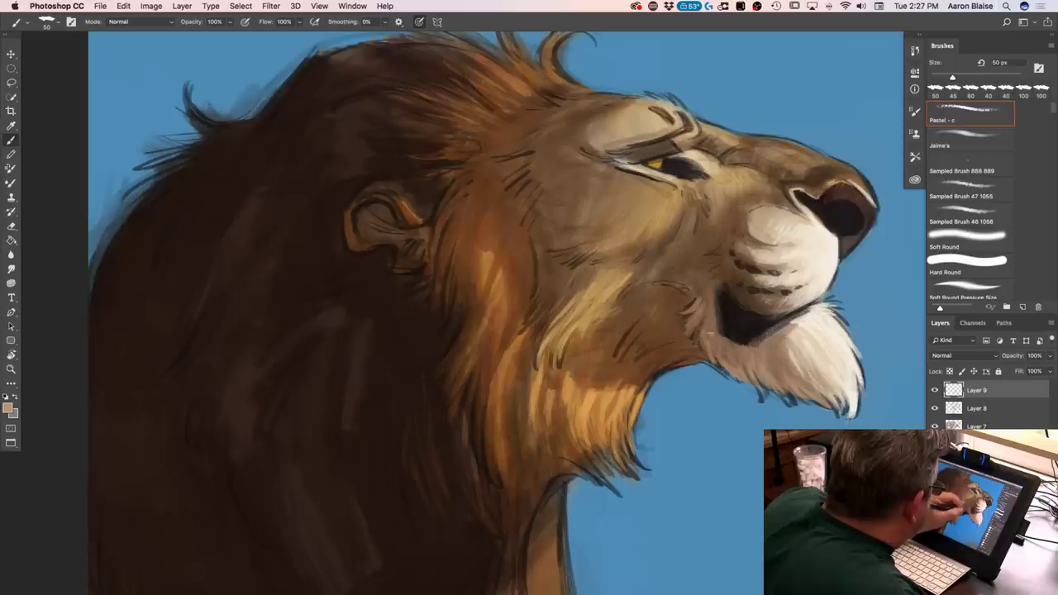
drag(687, 295, 681, 289)
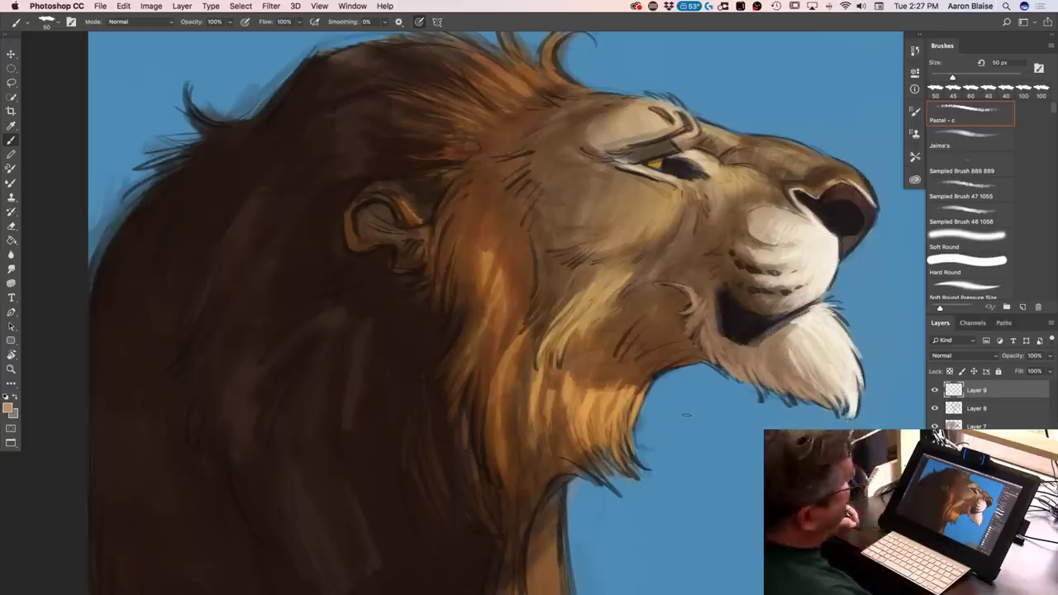
drag(687, 306, 680, 277)
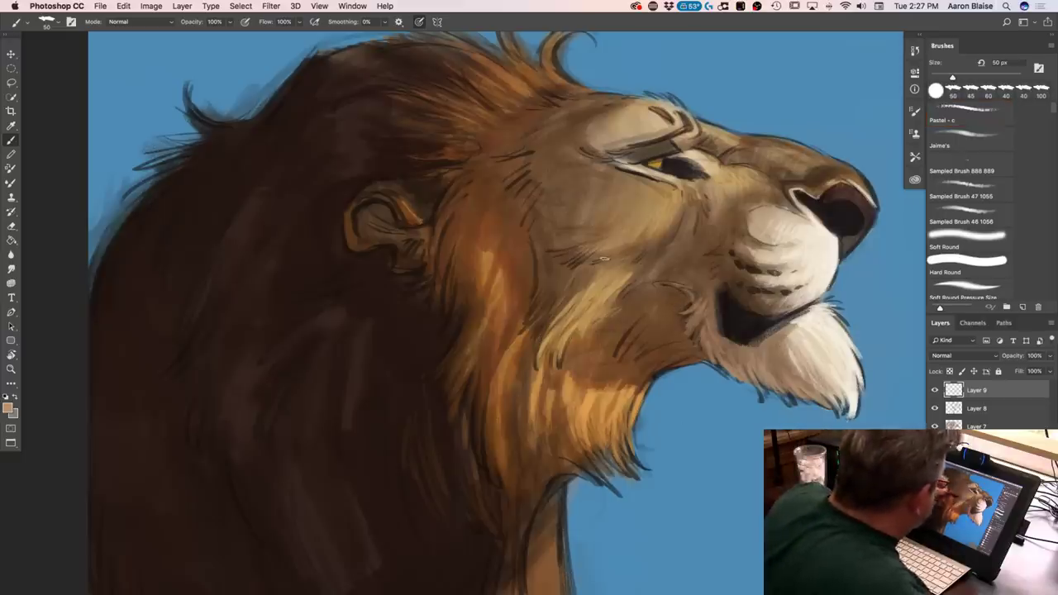
Choose the warmer brown #996d43 and paint short fur strokes on the jaw around the mouth corner
click(8, 408)
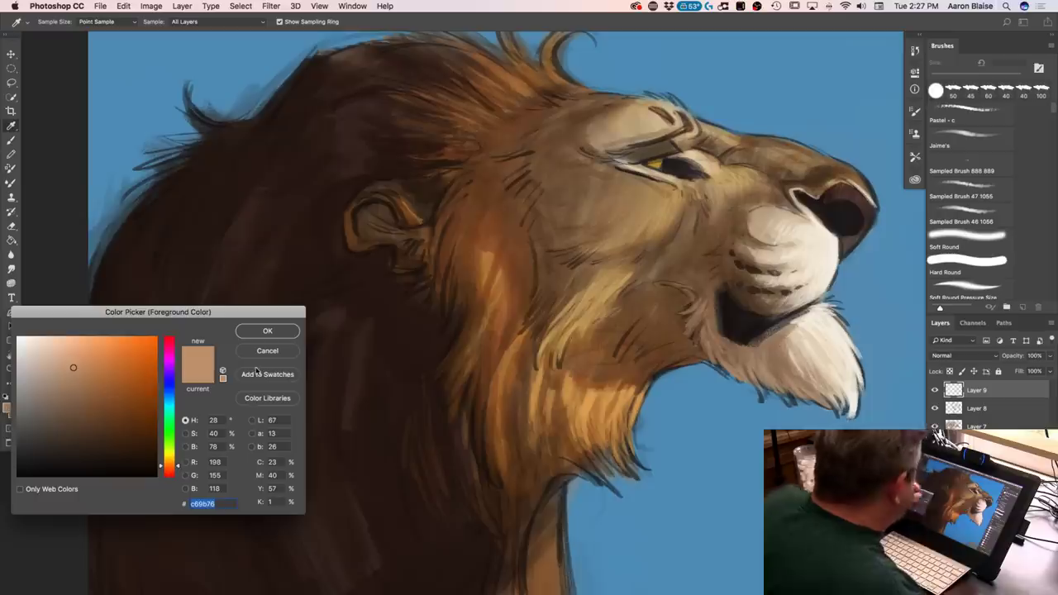
click(103, 413)
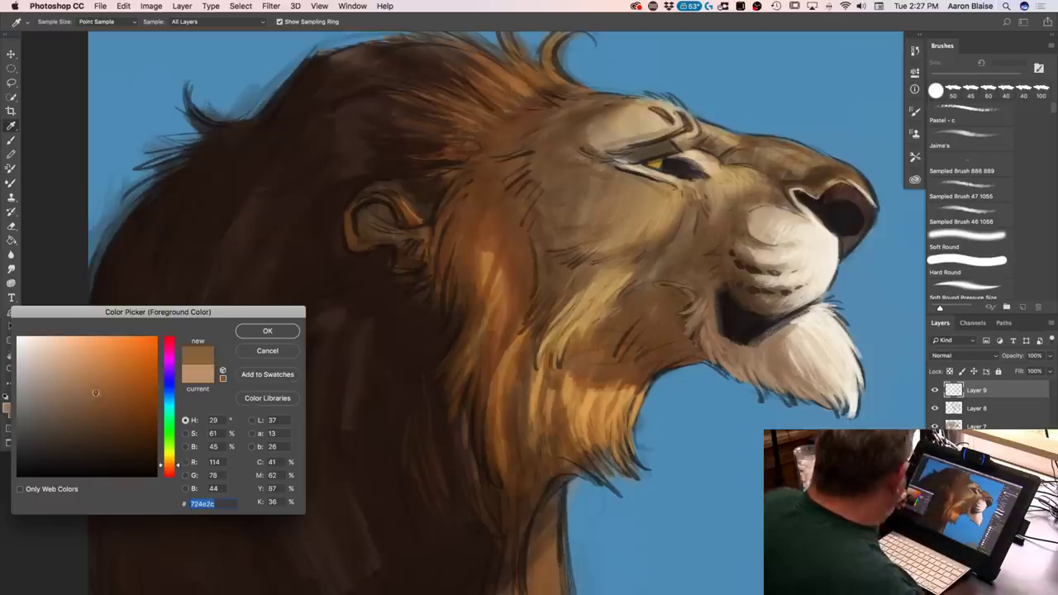
click(267, 331)
key(b)
drag(693, 300, 693, 294)
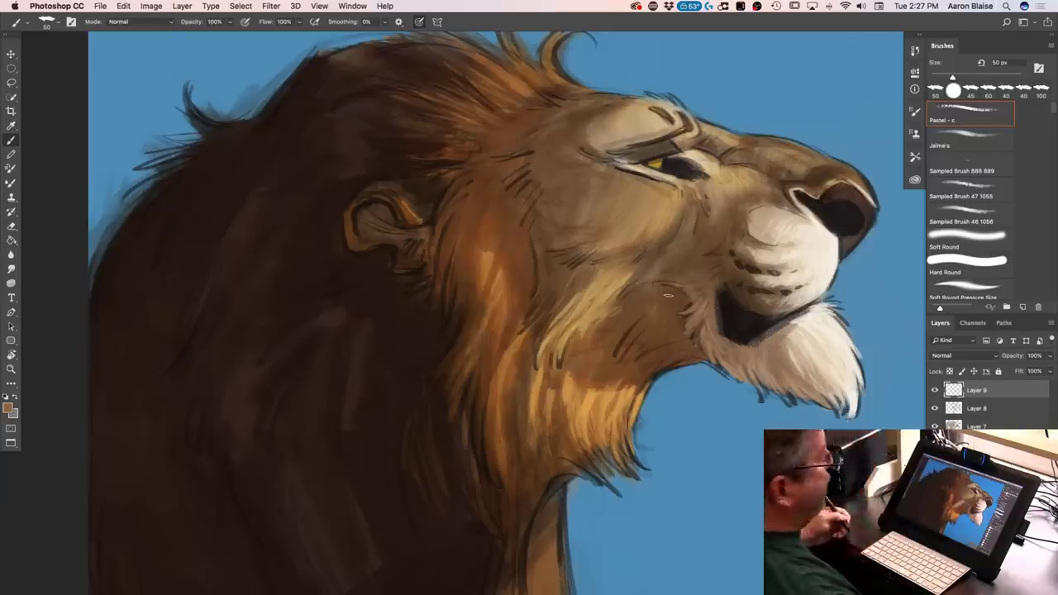
drag(747, 310, 720, 289)
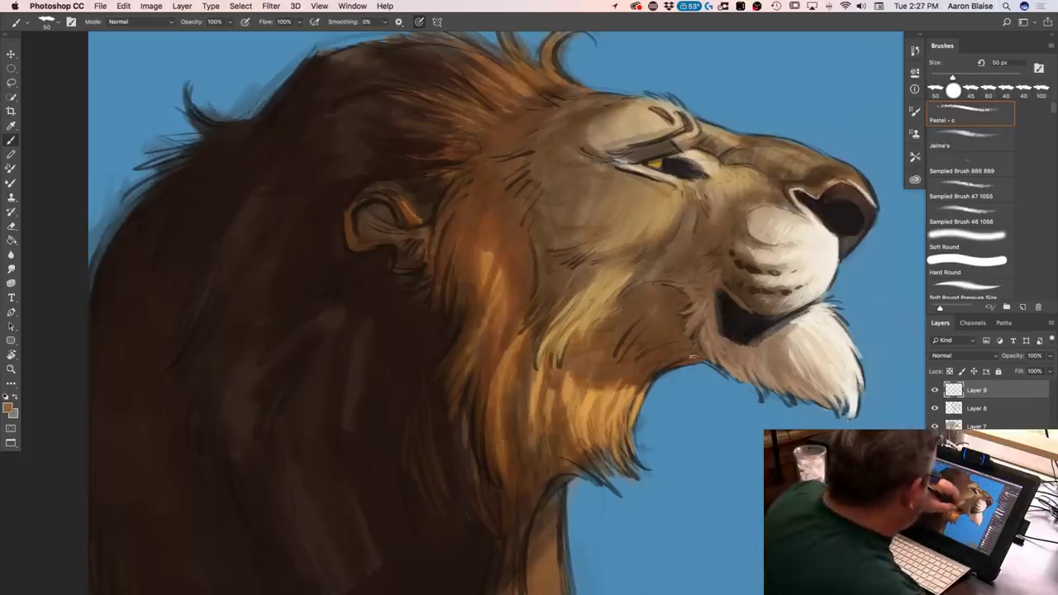
Try the brush at 80 px, return it to 50 px and paint brown fur strokes across the jaw and lower cheek
key(bracketright)
key(bracketright)
key(bracketright)
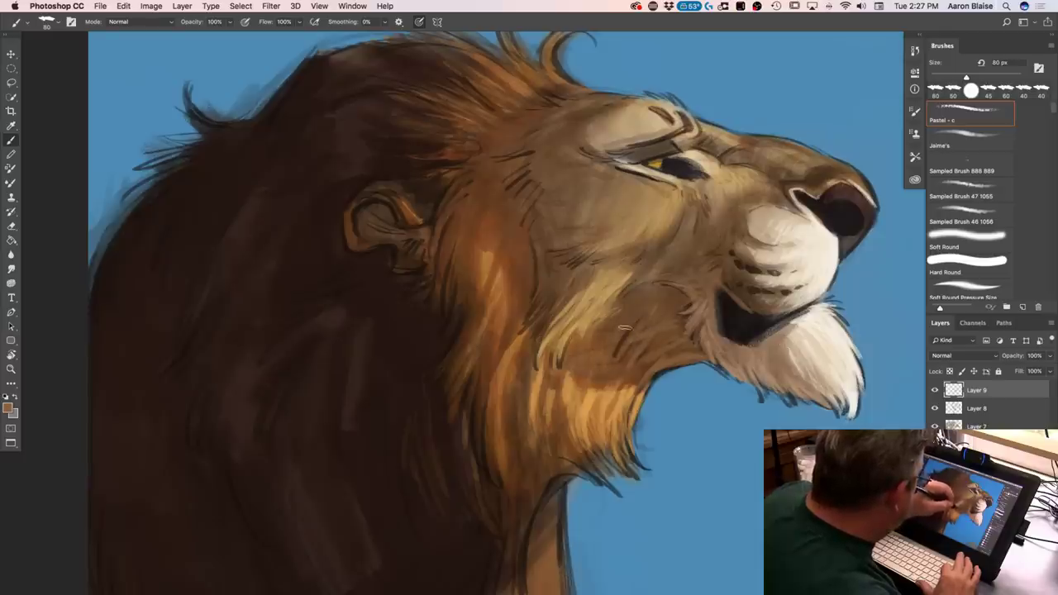
key(bracketleft)
key(bracketleft)
key(bracketleft)
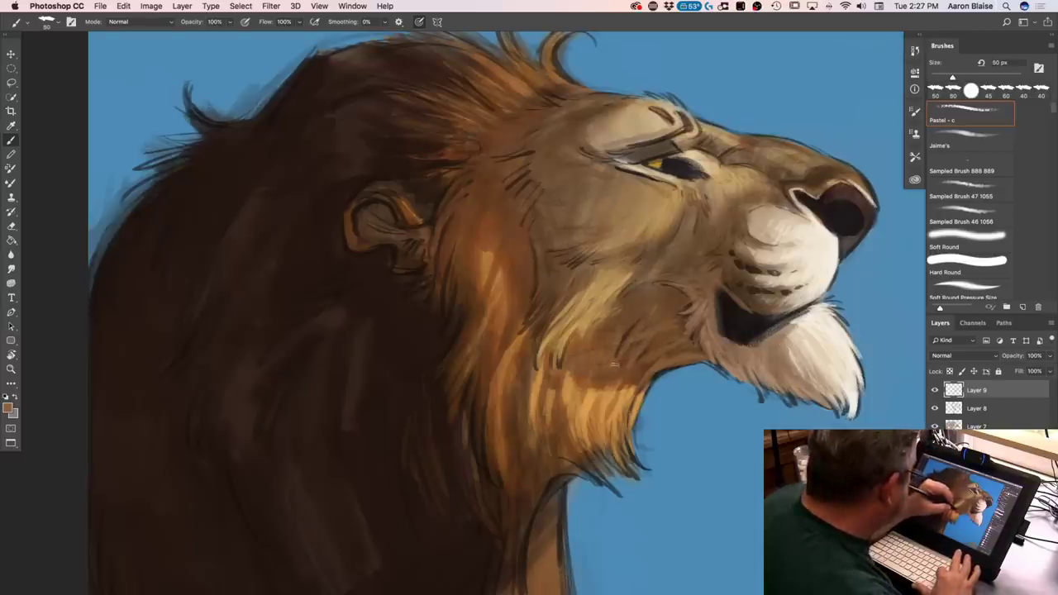
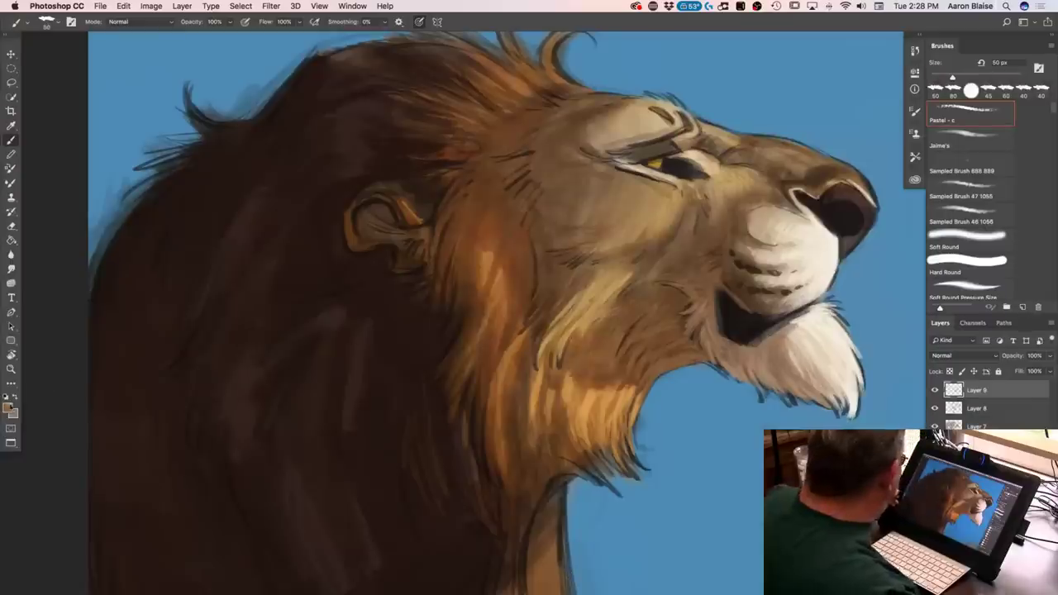
Choose the duller brown #906b4b and paint fur strokes over the back of the cheek and up toward the temple
click(7, 406)
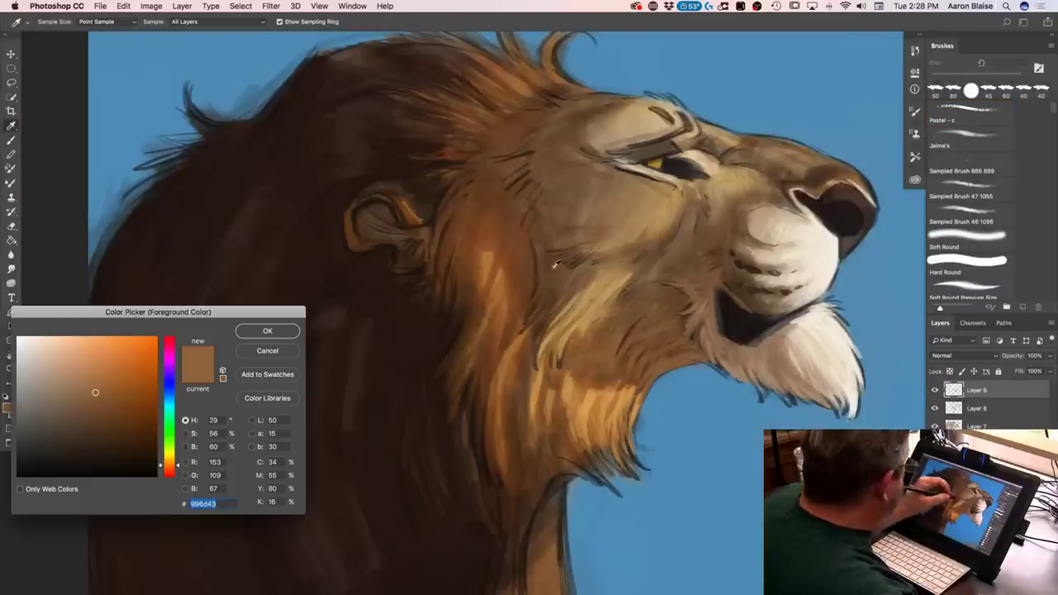
click(84, 398)
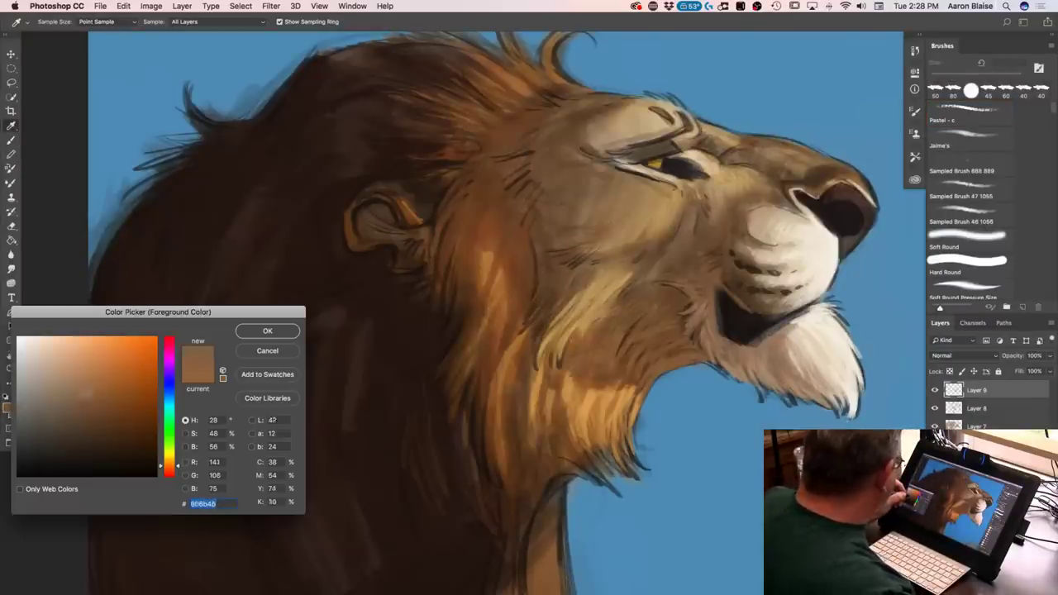
click(267, 331)
drag(537, 271, 529, 321)
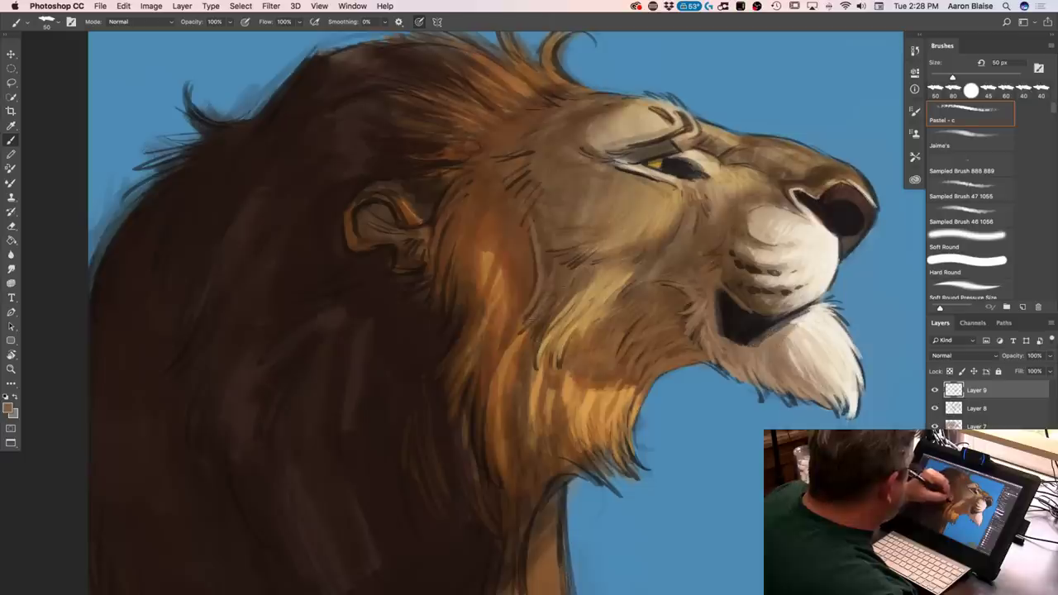
drag(578, 257, 554, 263)
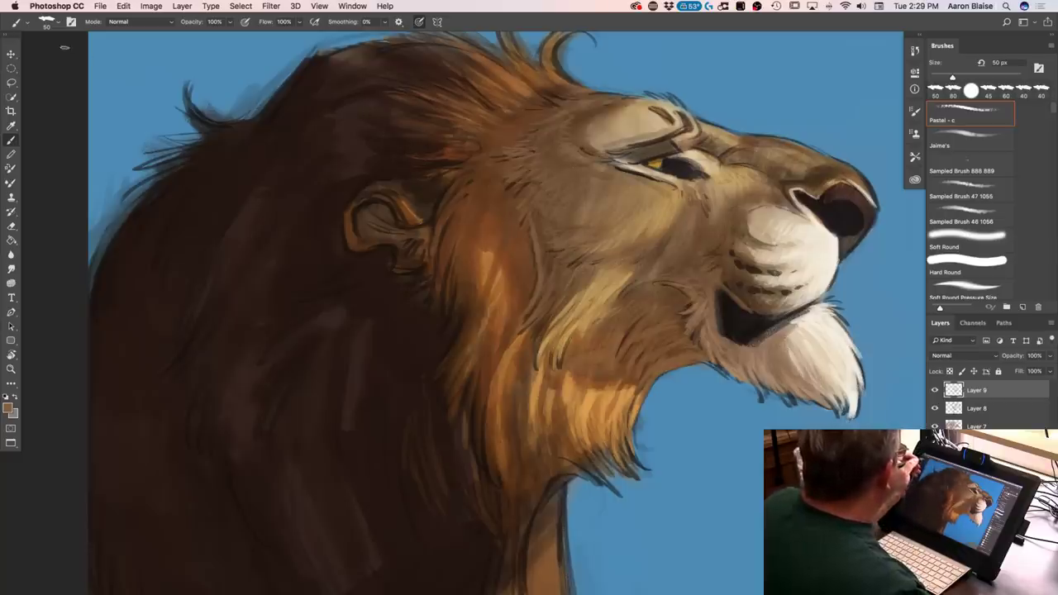
Examine the Pastel brush's Shape Dynamics and Texture settings
click(71, 22)
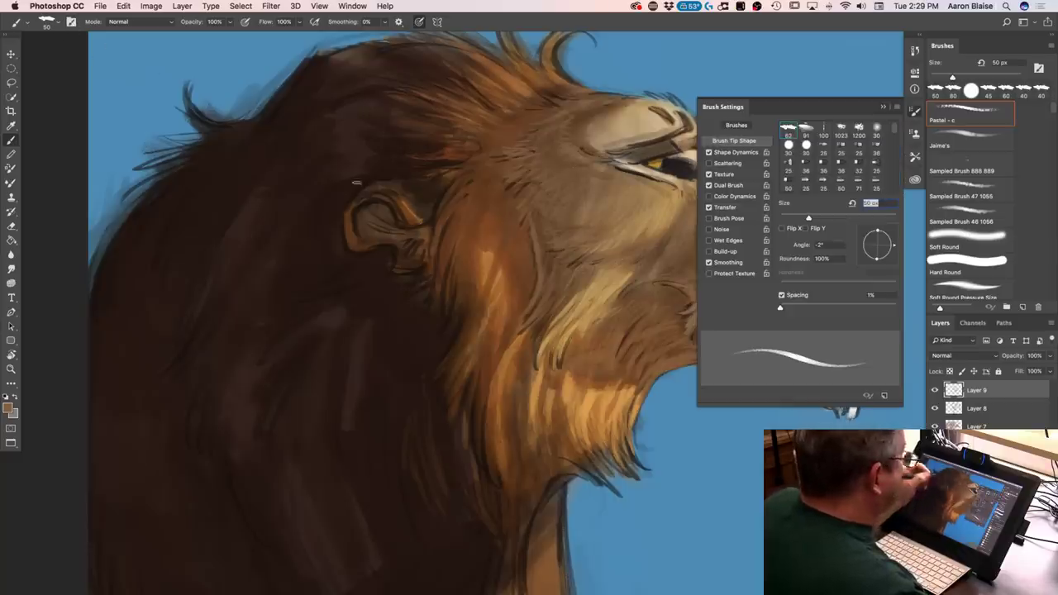
click(726, 153)
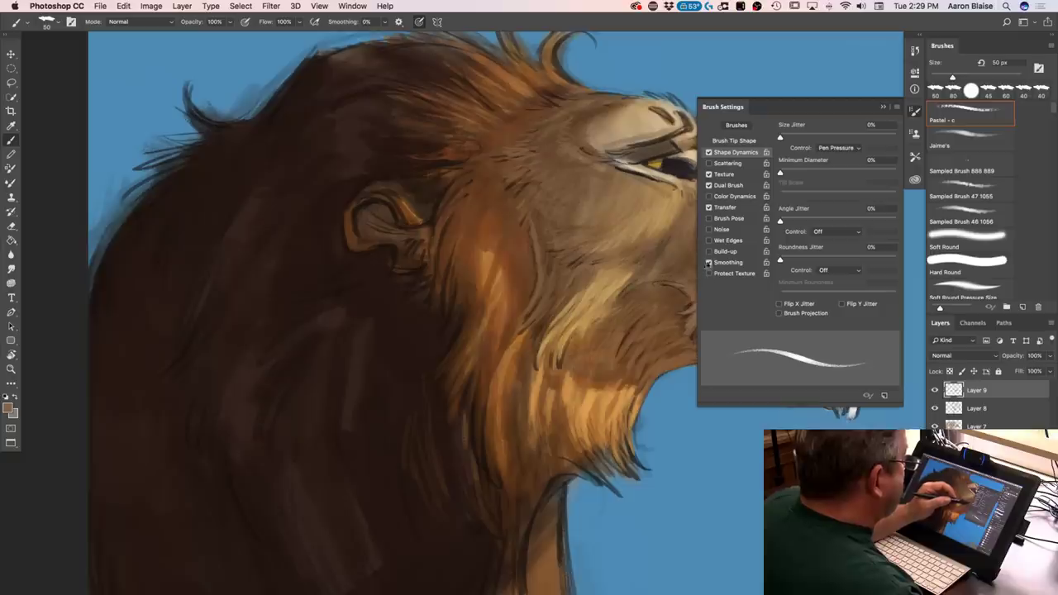
click(721, 175)
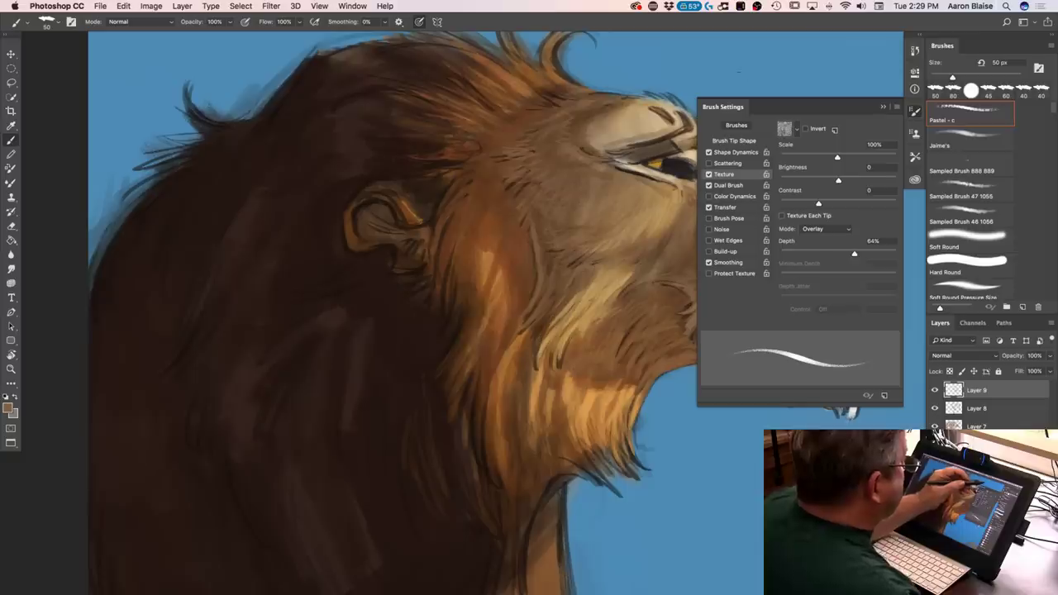
click(882, 108)
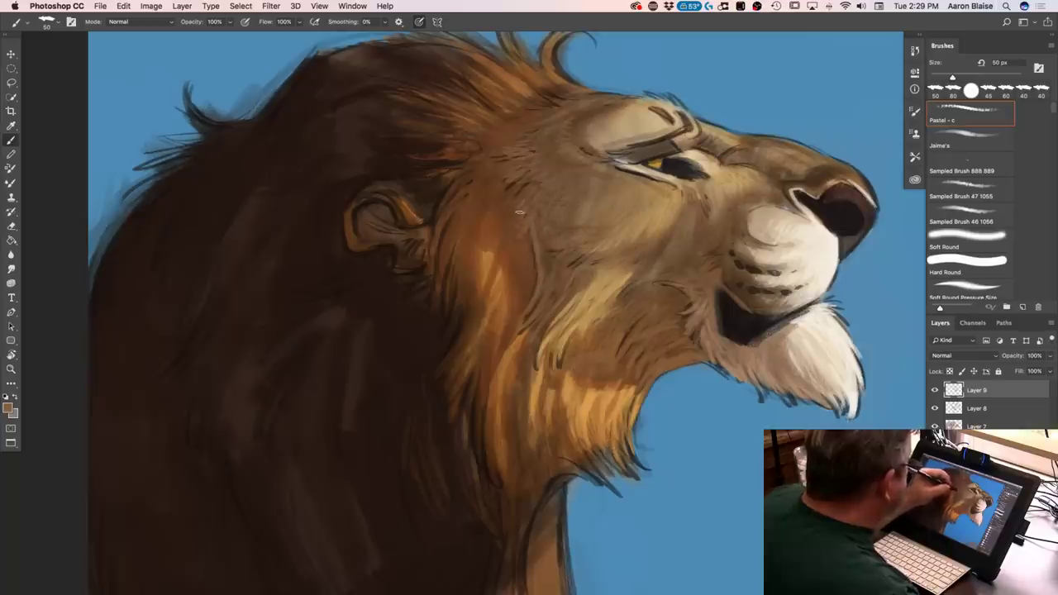
Choose a redder brown and paint long fur strokes below the ear where the orange fur meets the dark mane
click(7, 408)
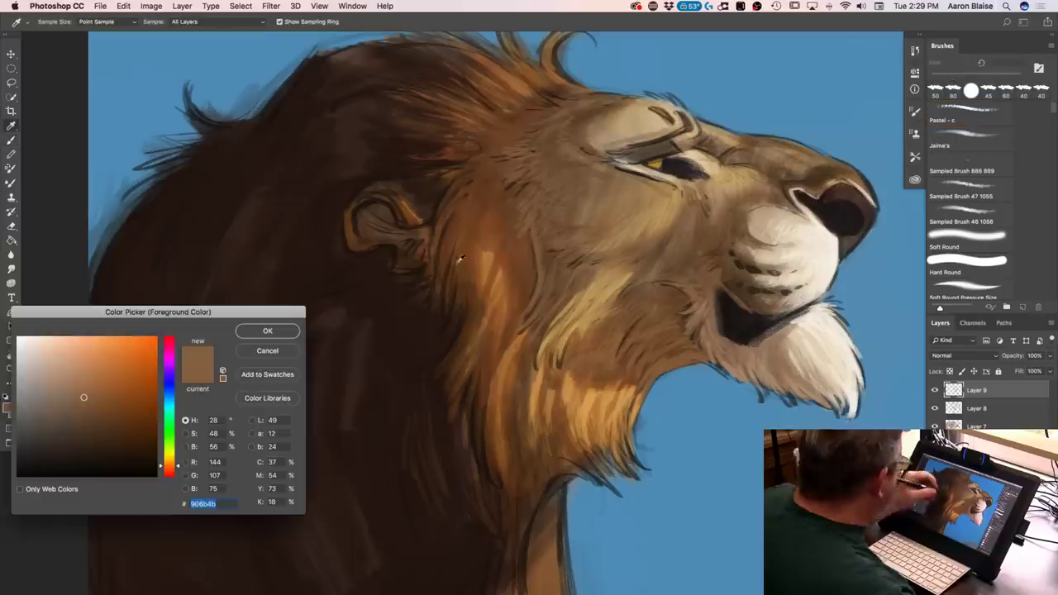
click(116, 415)
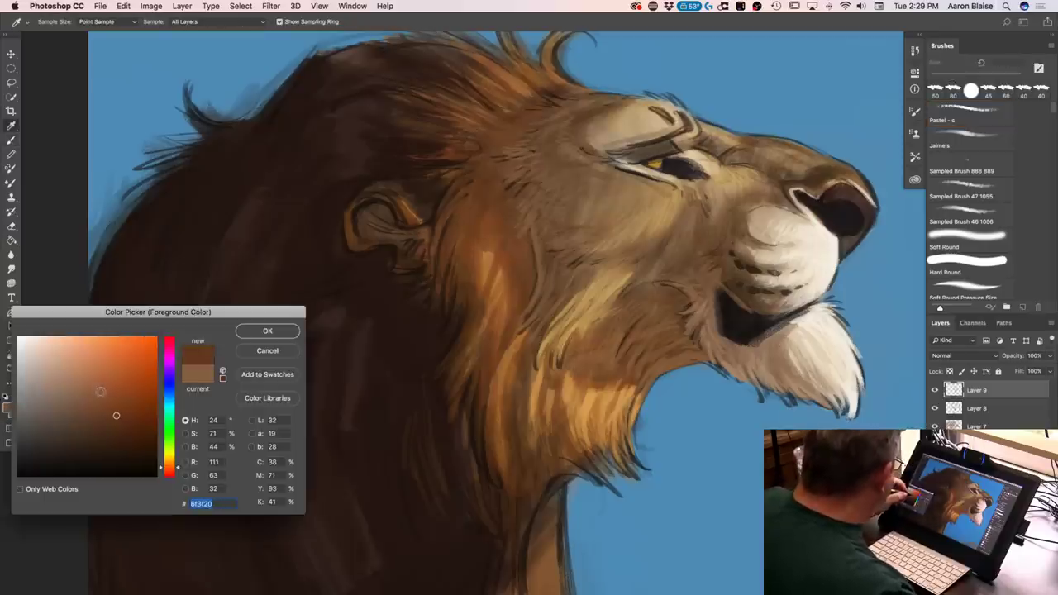
click(248, 337)
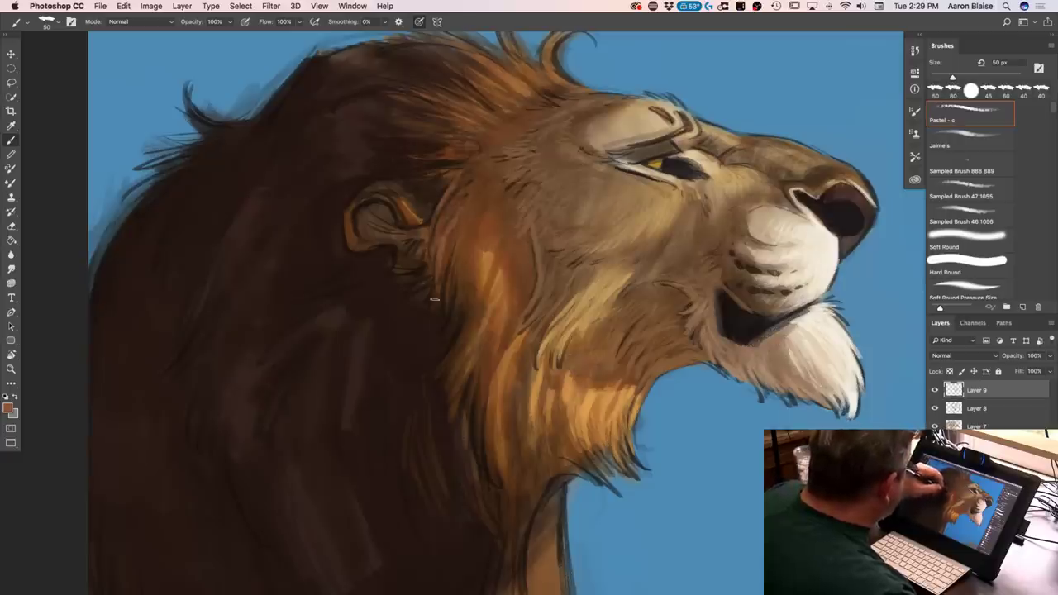
drag(453, 251, 444, 307)
drag(458, 272, 445, 362)
mouse_move(468, 307)
mouse_down()
mouse_move(455, 342)
mouse_move(421, 374)
mouse_up()
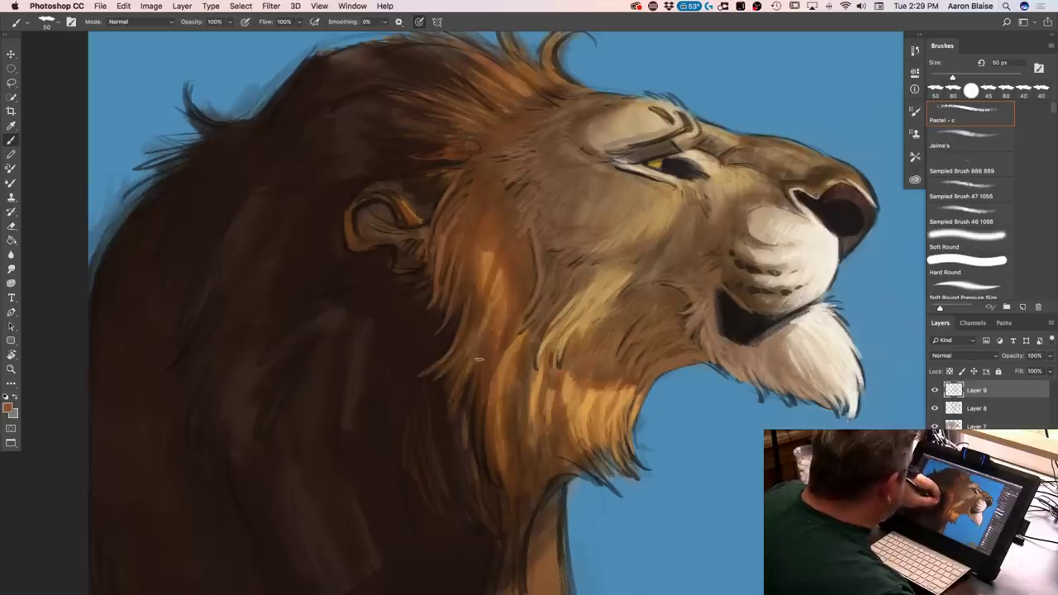
Continue the reddish-brown fur strokes down the mane's edge beside the beard and paint over the outline of the ear
drag(480, 388, 478, 455)
mouse_move(471, 413)
mouse_down()
mouse_move(469, 468)
mouse_move(484, 492)
mouse_up()
drag(502, 440, 505, 506)
drag(517, 460, 514, 484)
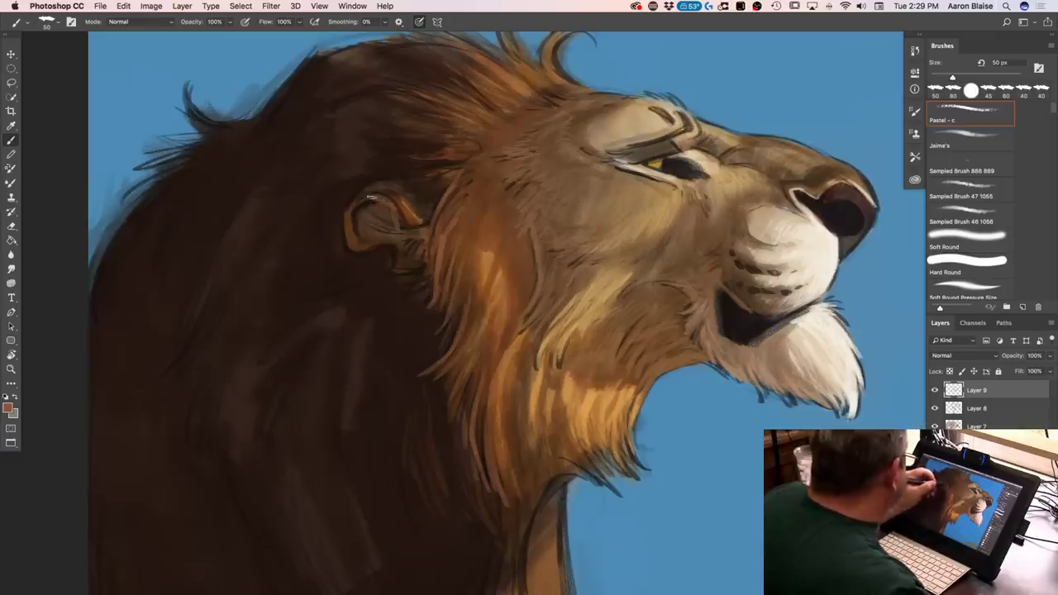
mouse_move(370, 198)
mouse_down()
mouse_move(345, 221)
mouse_move(350, 249)
mouse_move(388, 269)
mouse_up()
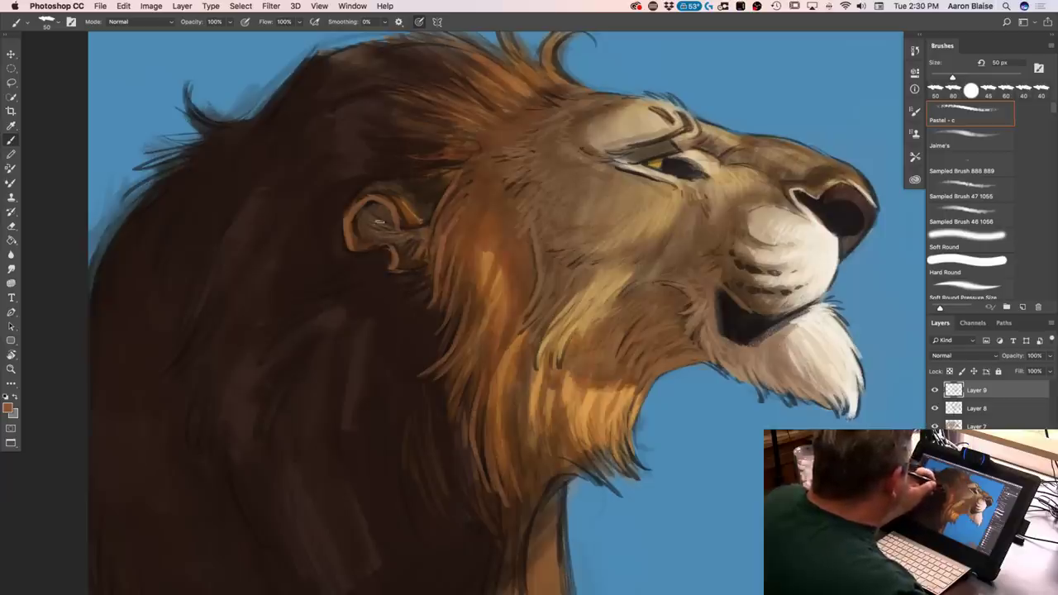
Choose a dark brown and then the redder brown #624035, and paint short fur strokes in the dark mane below the ear
click(7, 407)
click(353, 188)
click(90, 432)
click(267, 330)
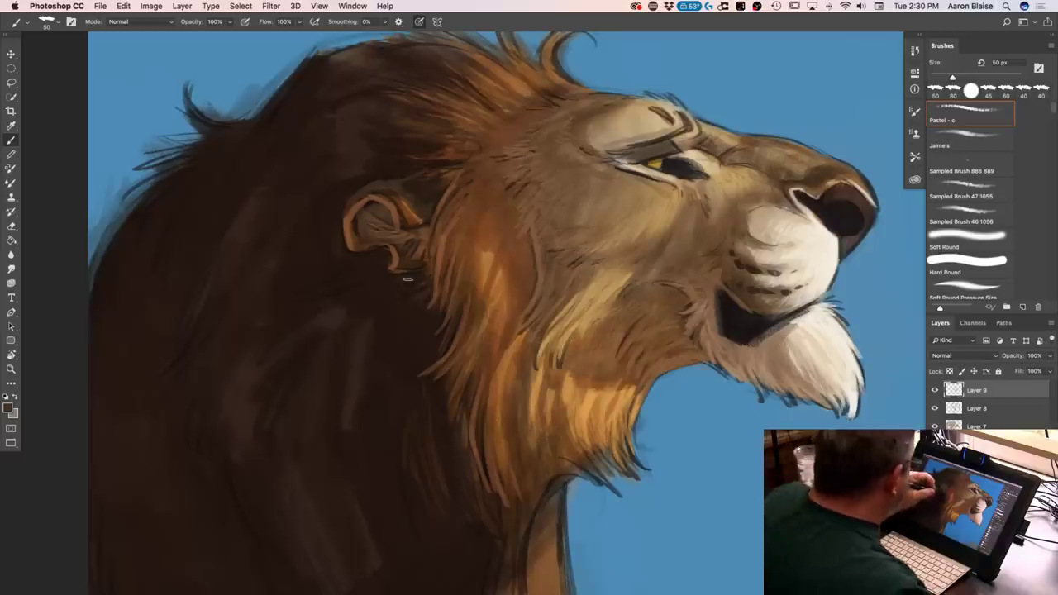
click(7, 409)
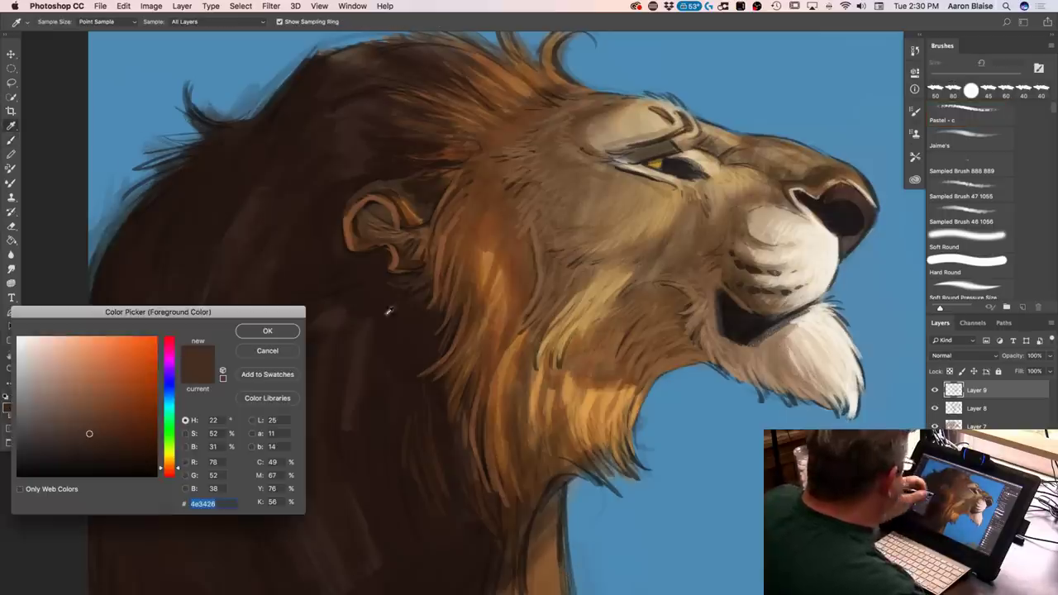
drag(84, 404, 81, 423)
click(272, 331)
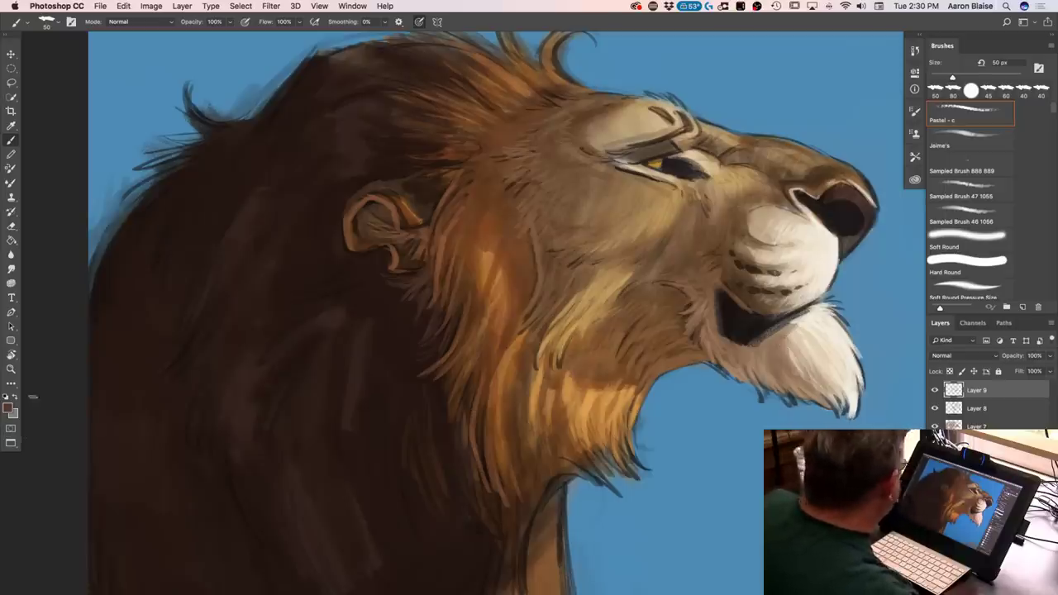
Sample a light orange from the tuft above the forehead, then paint long fur strokes over the crest and the mane behind it
click(7, 408)
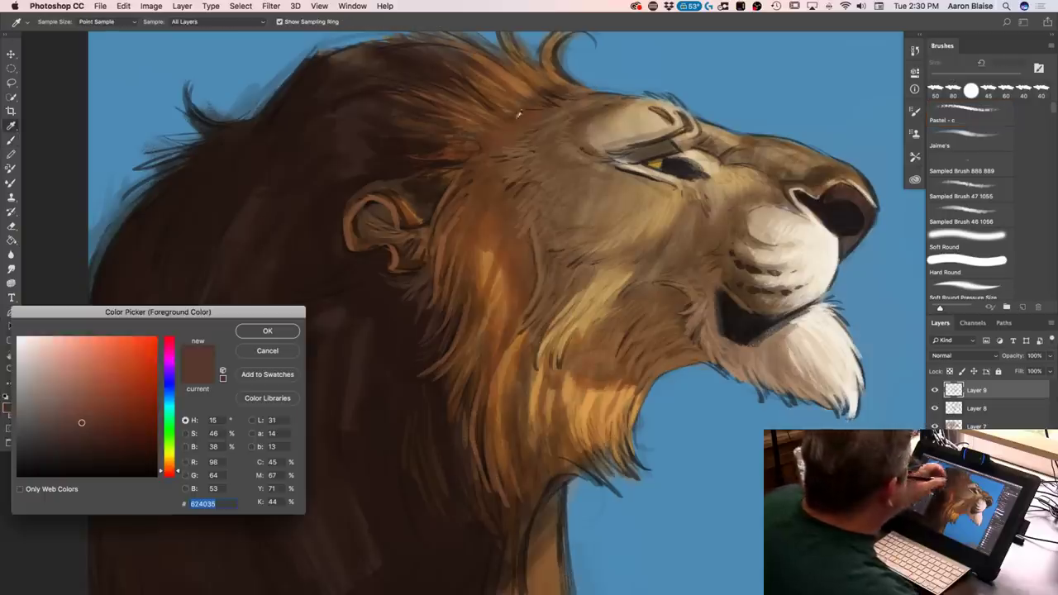
click(527, 73)
click(108, 357)
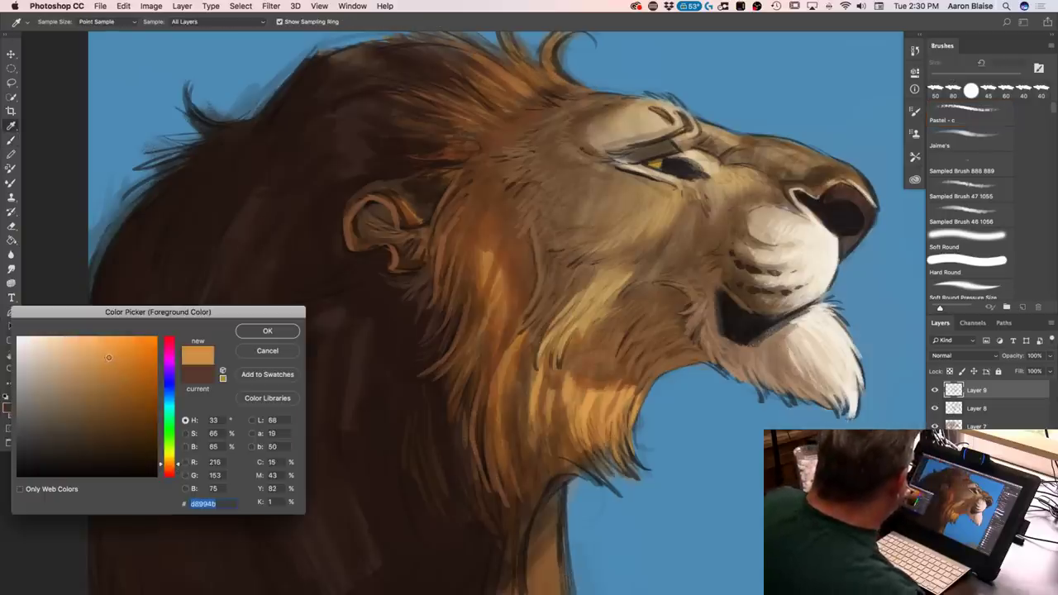
click(267, 331)
drag(194, 269, 165, 401)
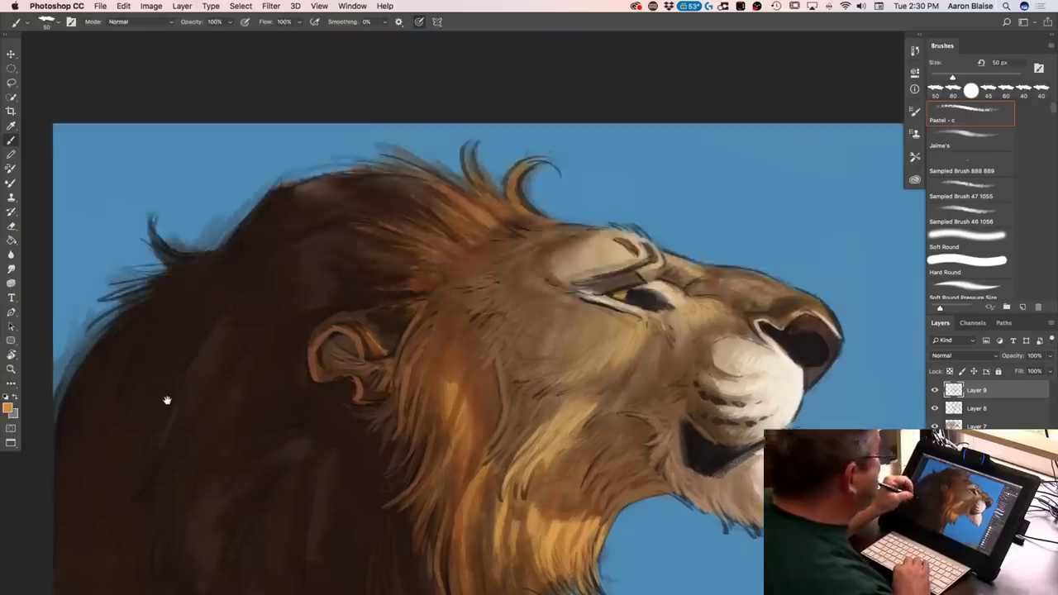
mouse_move(518, 221)
mouse_down()
mouse_move(499, 248)
mouse_move(513, 266)
mouse_move(496, 272)
mouse_up()
mouse_move(461, 202)
mouse_down()
mouse_move(456, 237)
mouse_move(476, 266)
mouse_move(467, 279)
mouse_up()
mouse_move(388, 233)
mouse_down()
mouse_move(432, 256)
mouse_move(422, 262)
mouse_up()
mouse_move(397, 228)
mouse_down()
mouse_move(464, 269)
mouse_move(398, 233)
mouse_move(365, 239)
mouse_up()
drag(442, 288, 368, 250)
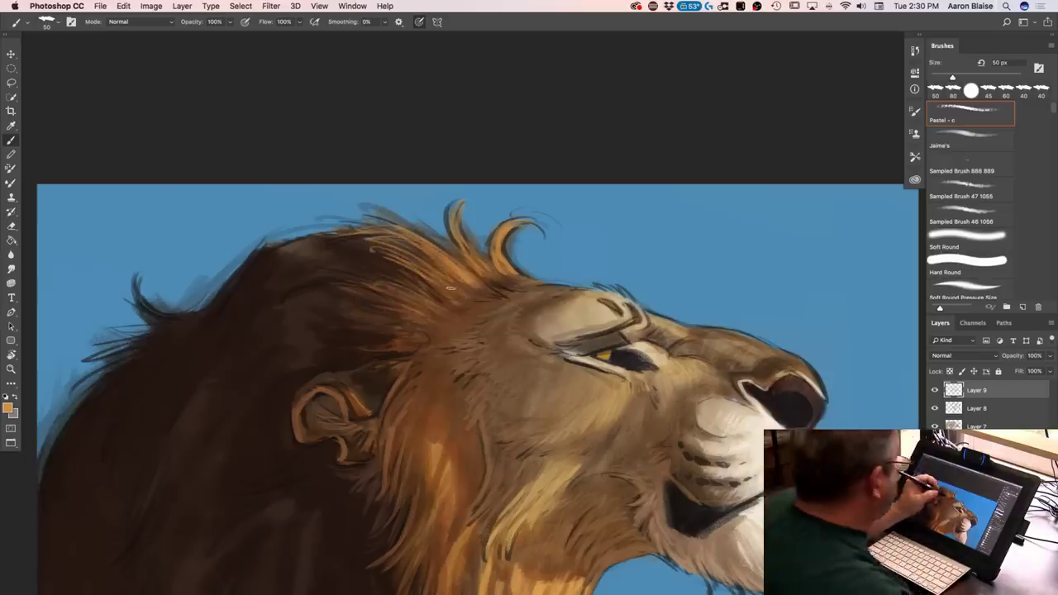
scroll(193, 416, down, 5)
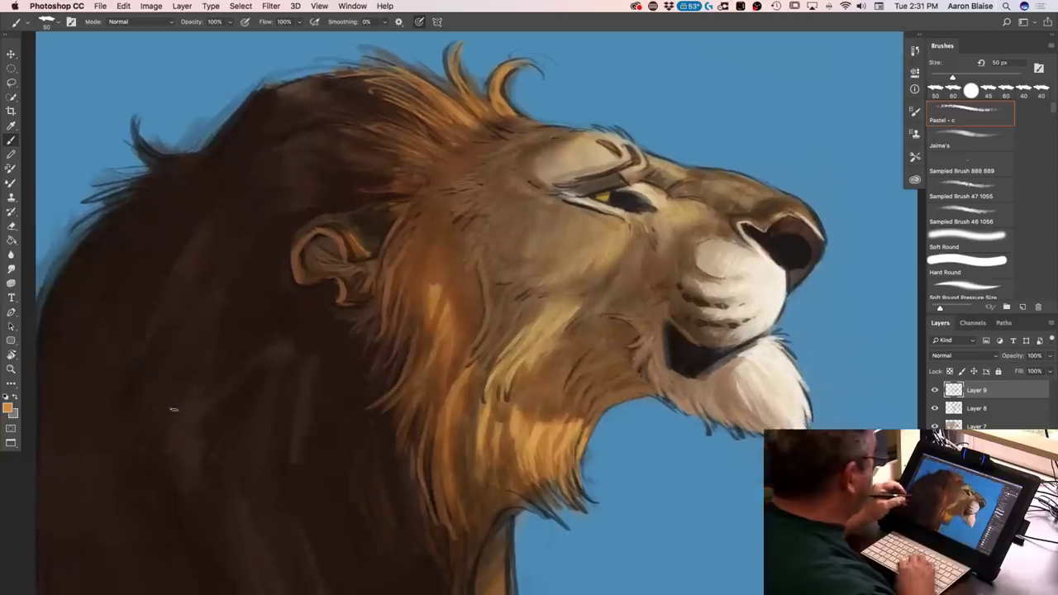
Choose the muted reddish brown #6f5046, enlarge the brush to 90 px and paint sweeping hair strokes along the mane above and behind the ear
click(7, 407)
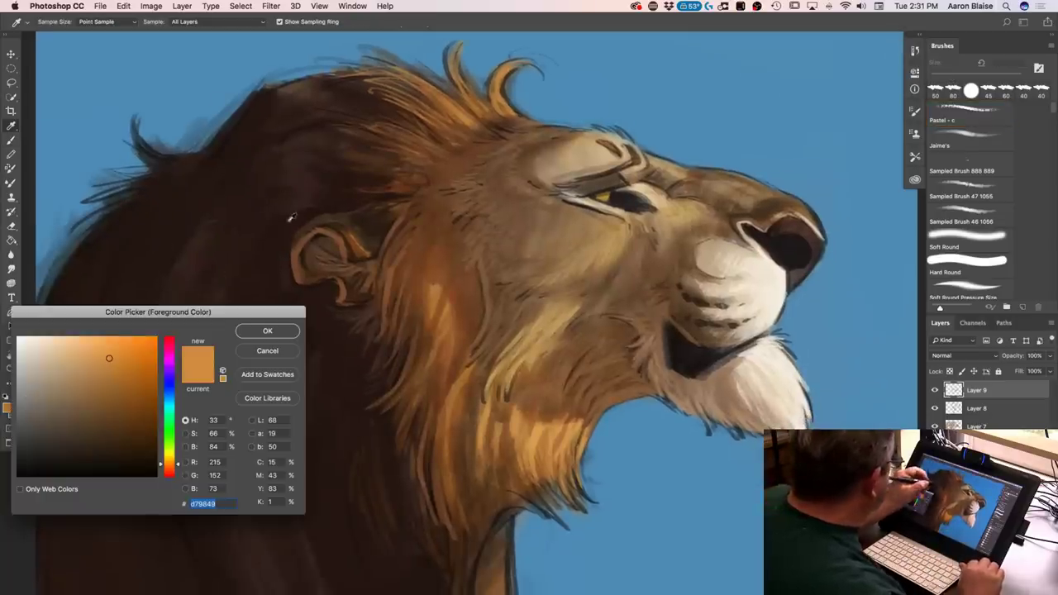
click(309, 176)
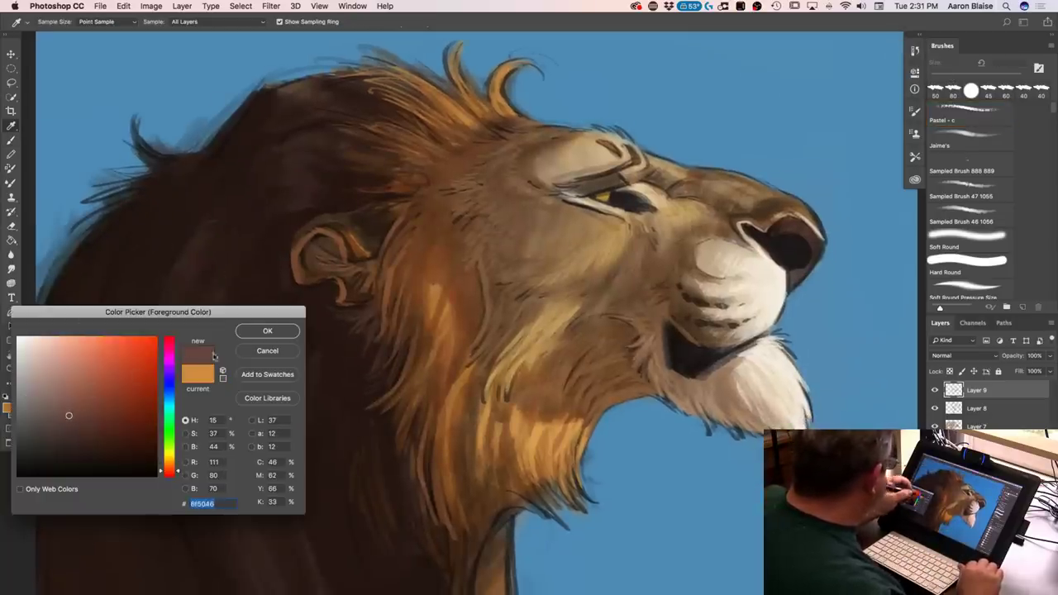
key(Return)
key(bracketright)
key(bracketright)
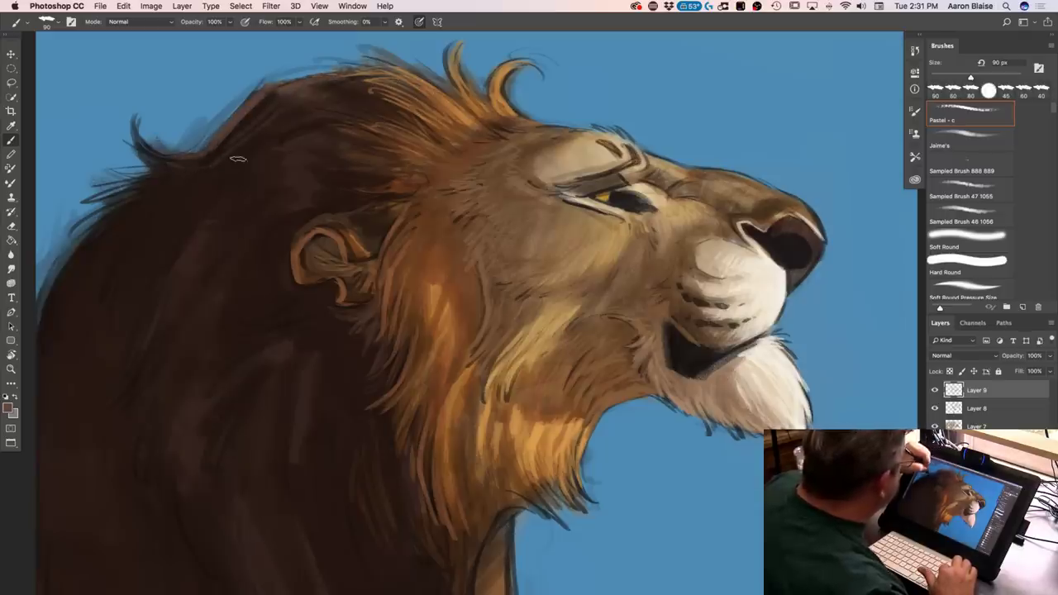
drag(246, 163, 207, 225)
mouse_move(252, 159)
mouse_down()
mouse_move(178, 251)
mouse_move(152, 244)
mouse_move(168, 291)
mouse_up()
drag(325, 197, 256, 211)
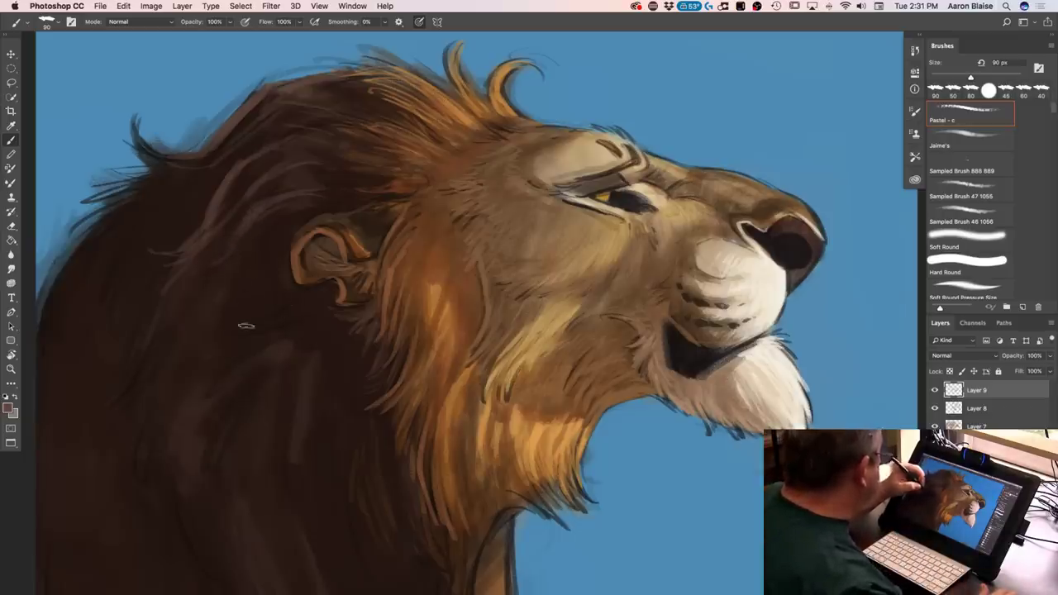
Continue the reddish-brown hair strokes down the mane below the ear and along the back of the neck
mouse_move(231, 324)
mouse_down()
mouse_move(286, 337)
mouse_move(216, 385)
mouse_move(268, 349)
mouse_move(239, 382)
mouse_move(217, 460)
mouse_up()
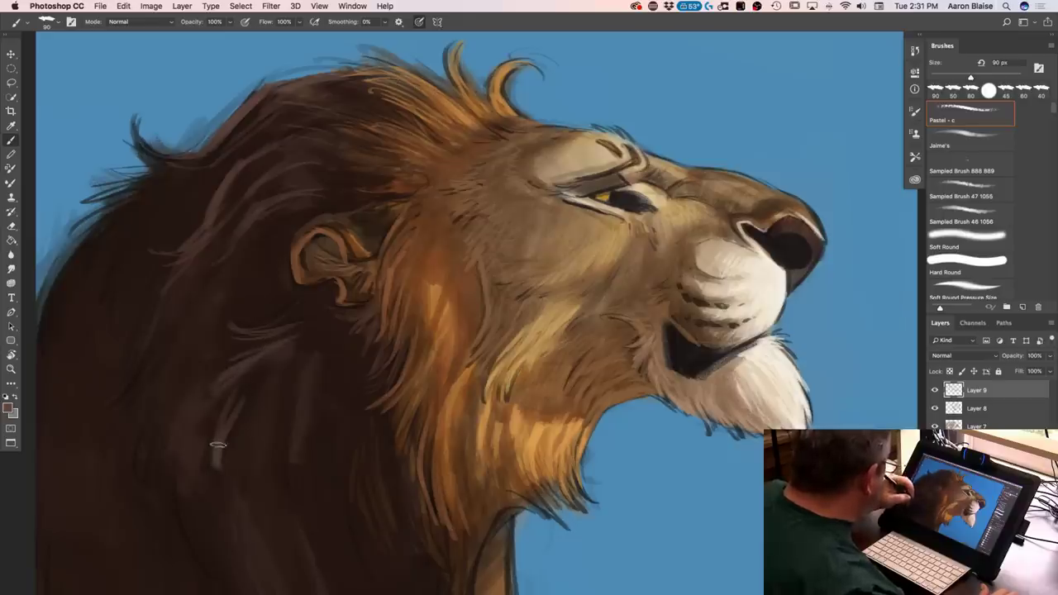
drag(123, 405, 344, 256)
drag(252, 314, 185, 382)
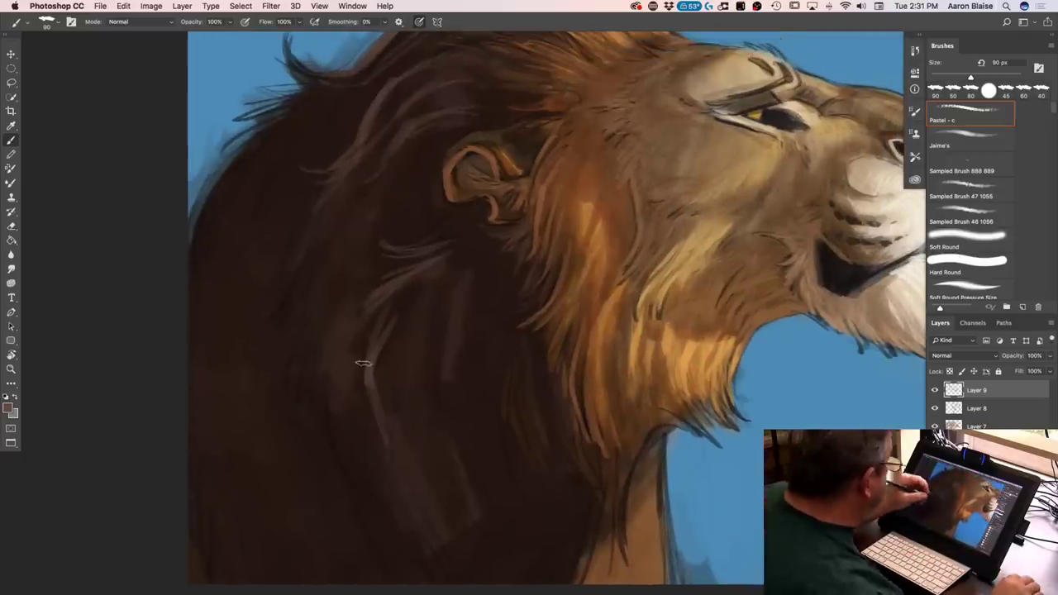
mouse_move(459, 356)
mouse_down()
mouse_move(447, 404)
mouse_move(468, 482)
mouse_up()
drag(433, 395, 468, 485)
mouse_move(109, 377)
mouse_down()
mouse_move(189, 507)
mouse_move(199, 438)
mouse_up()
drag(377, 140, 402, 177)
mouse_move(346, 213)
mouse_down()
mouse_move(401, 205)
mouse_move(353, 266)
mouse_move(363, 243)
mouse_move(353, 353)
mouse_move(300, 284)
mouse_move(284, 318)
mouse_move(315, 292)
mouse_move(300, 356)
mouse_move(323, 299)
mouse_move(313, 376)
mouse_move(362, 313)
mouse_move(401, 300)
mouse_move(399, 348)
mouse_move(413, 356)
mouse_move(377, 419)
mouse_move(382, 493)
mouse_move(396, 440)
mouse_move(407, 458)
mouse_up()
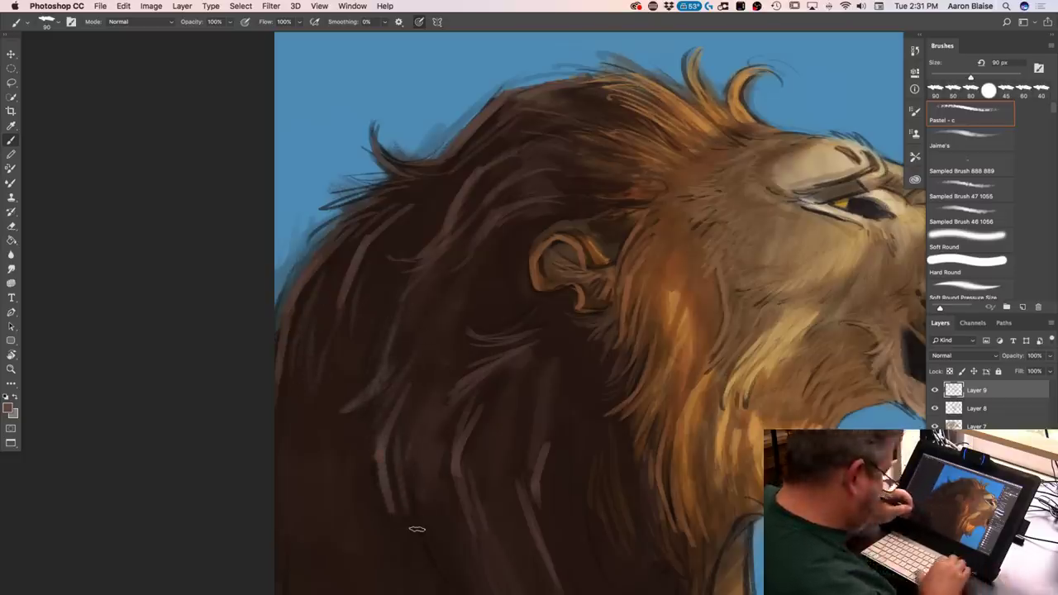
key(super+0)
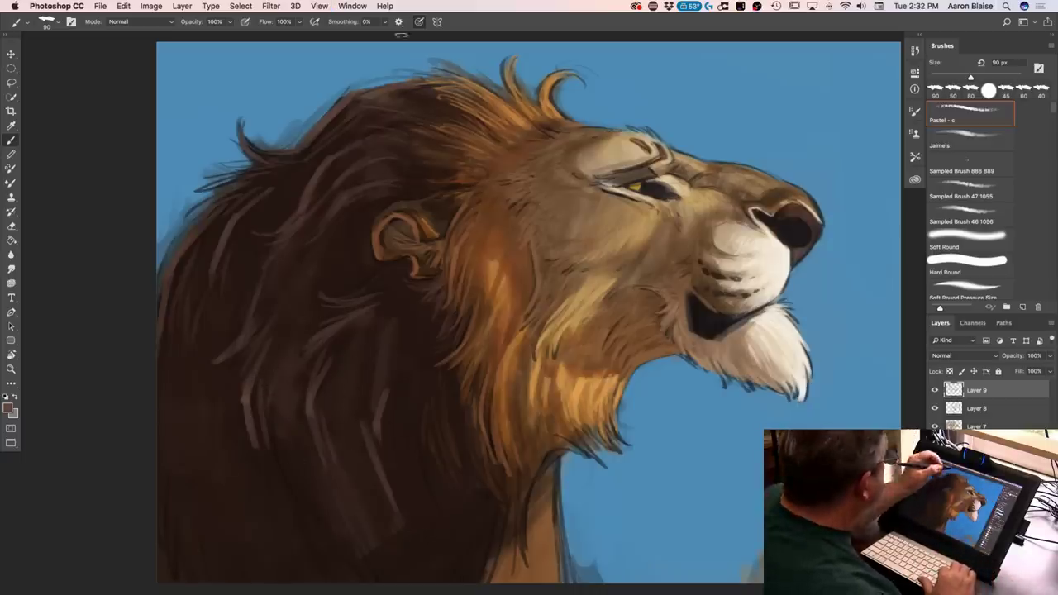
Enlarge the brush to 175 px and paint long, broad hair strokes over the lower and rear part of the mane
key(bracketright)
key(bracketright)
key(bracketright)
key(bracketright)
drag(307, 461, 337, 533)
mouse_move(277, 417)
mouse_down()
mouse_move(281, 480)
mouse_move(308, 529)
mouse_up()
mouse_move(210, 355)
mouse_down()
mouse_move(213, 472)
mouse_move(194, 443)
mouse_up()
drag(211, 316, 201, 472)
drag(175, 406, 222, 533)
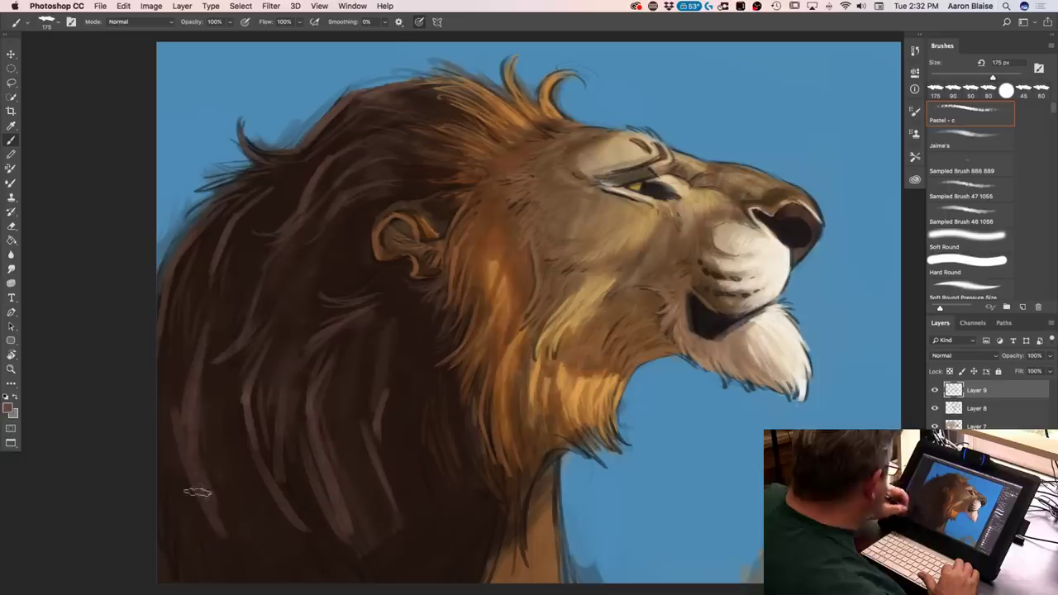
drag(224, 418, 235, 552)
mouse_move(175, 450)
mouse_down()
mouse_move(161, 529)
mouse_move(195, 567)
mouse_up()
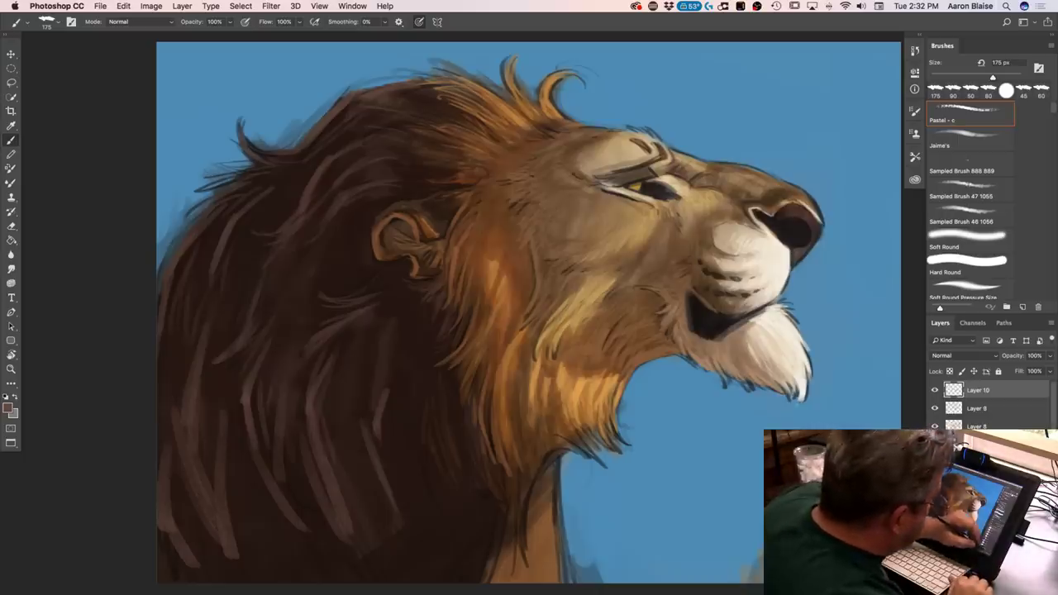
Set the empty top layer to Multiply and shade the mane around and below the ear with the grey-brown #88746e
click(946, 355)
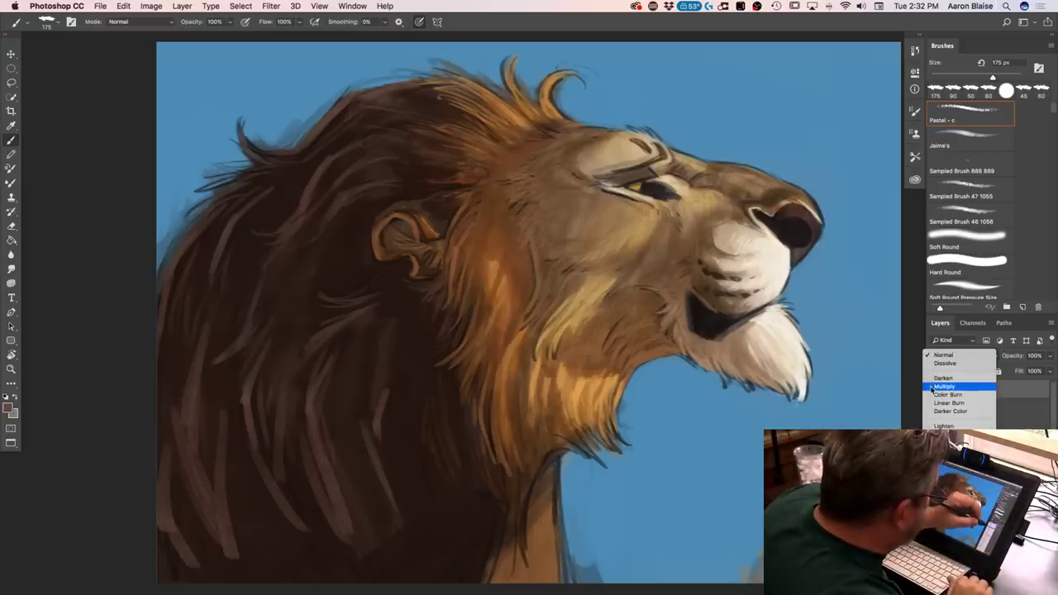
click(935, 387)
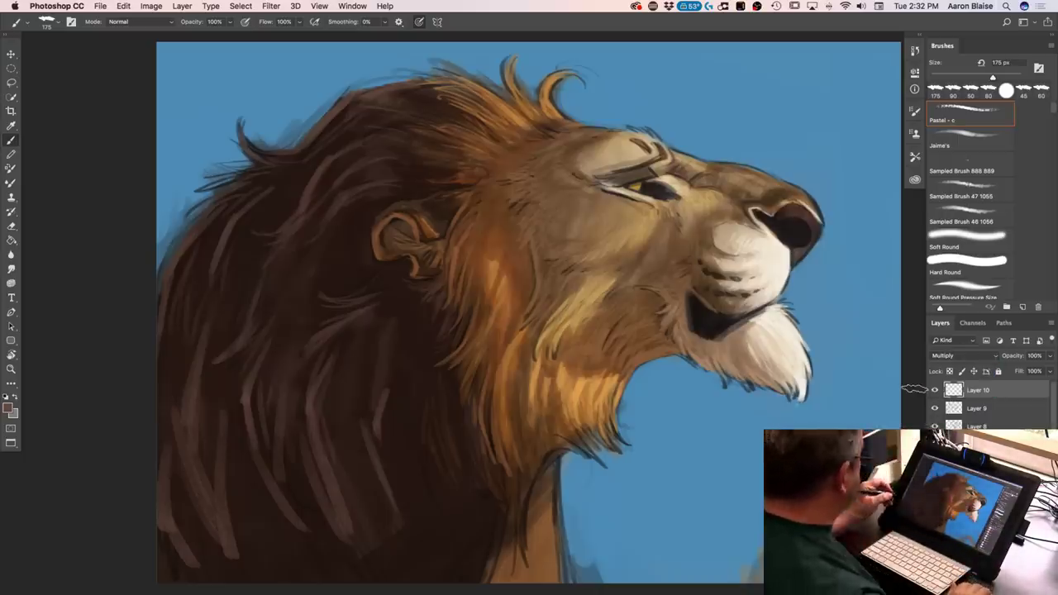
click(8, 408)
click(44, 401)
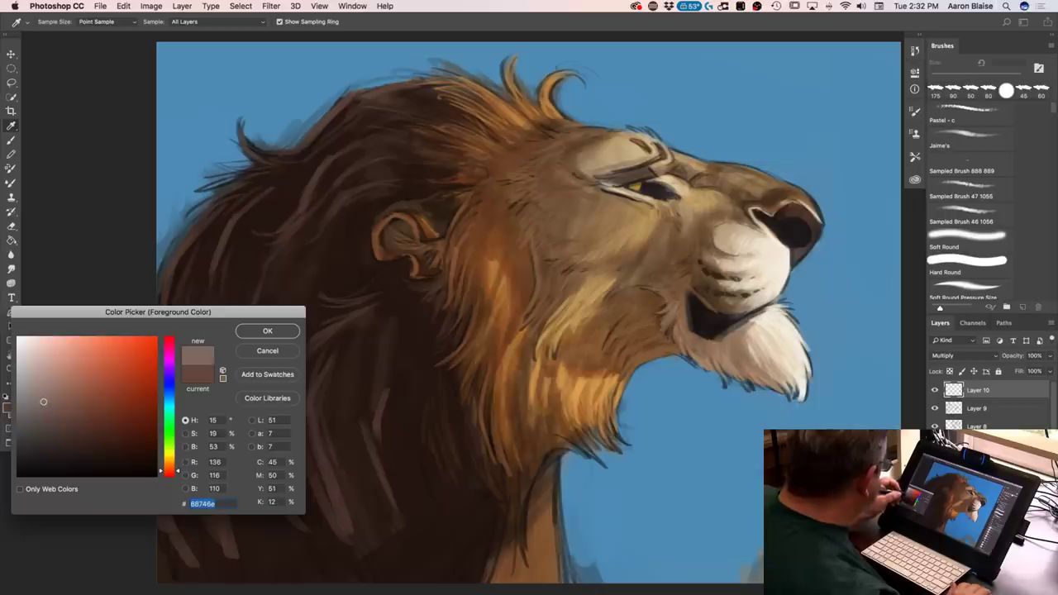
click(266, 332)
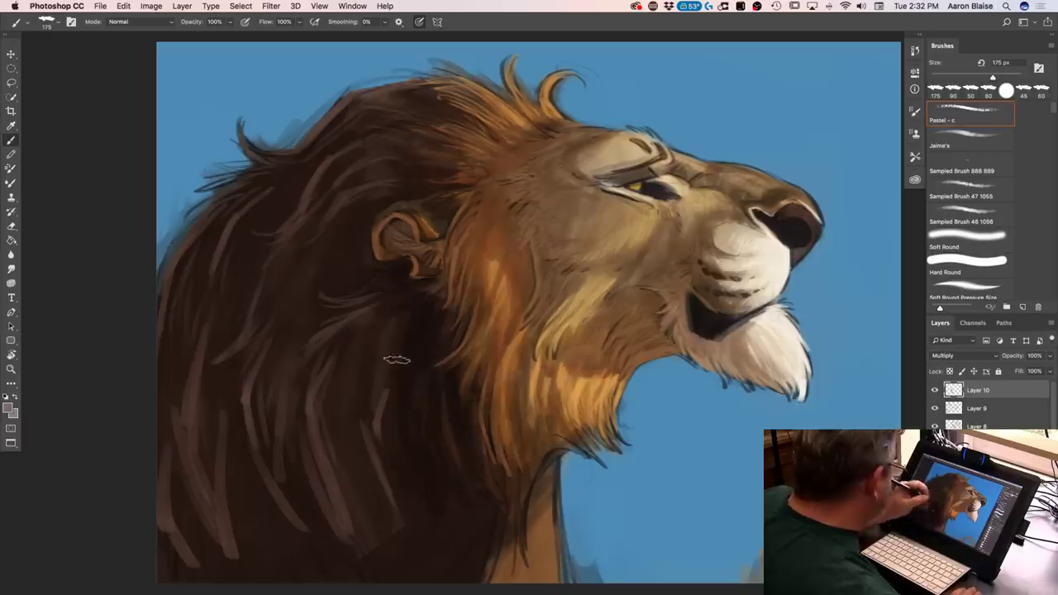
key(super+minus)
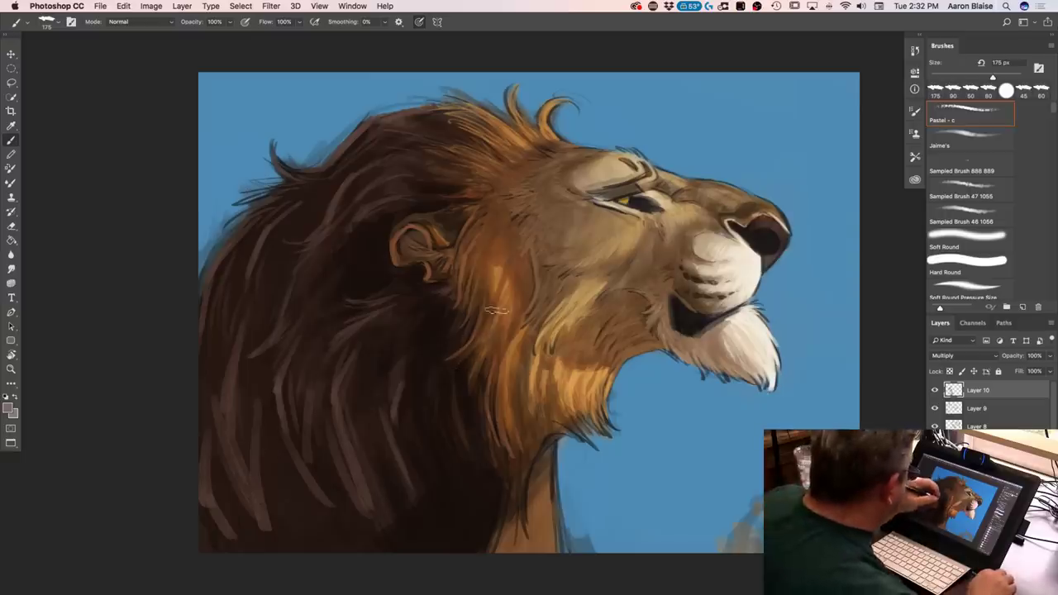
Reduce the brush to 60 px and add darker shading strokes to the fur on the lower cheek
key(bracketleft)
key(bracketleft)
key(bracketleft)
key(bracketleft)
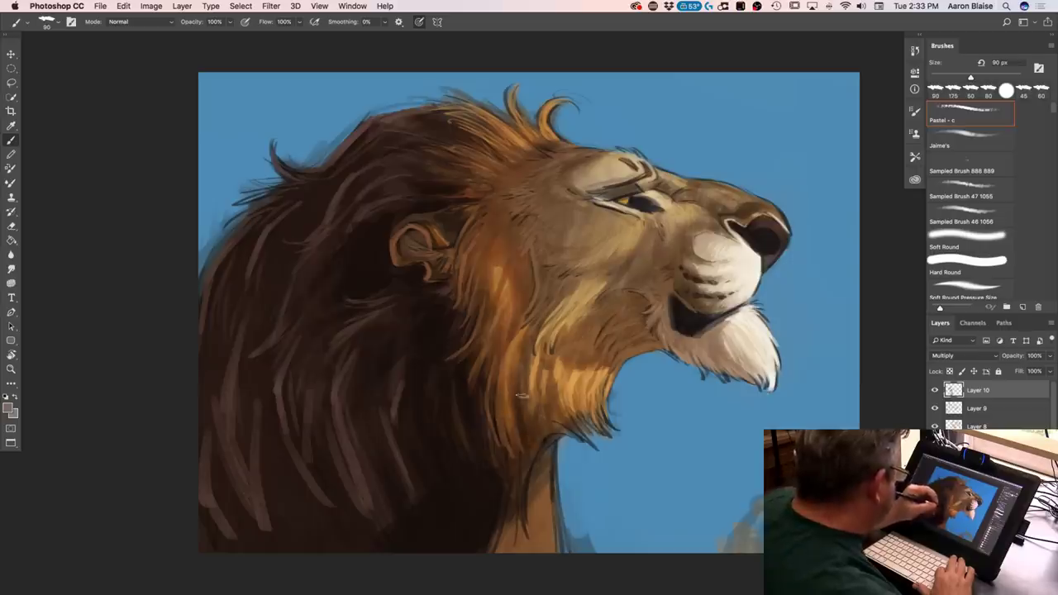
key(bracketleft)
drag(597, 327, 599, 315)
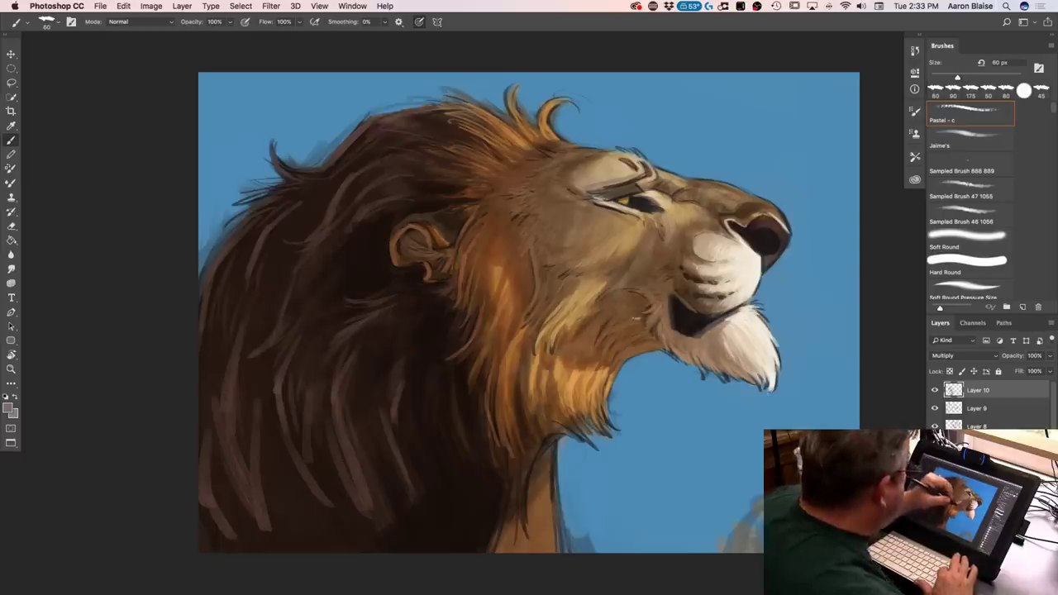
Enlarge the brush to 90 px and deepen the shading at the corner of the mouth
key(bracketright)
key(bracketright)
key(bracketright)
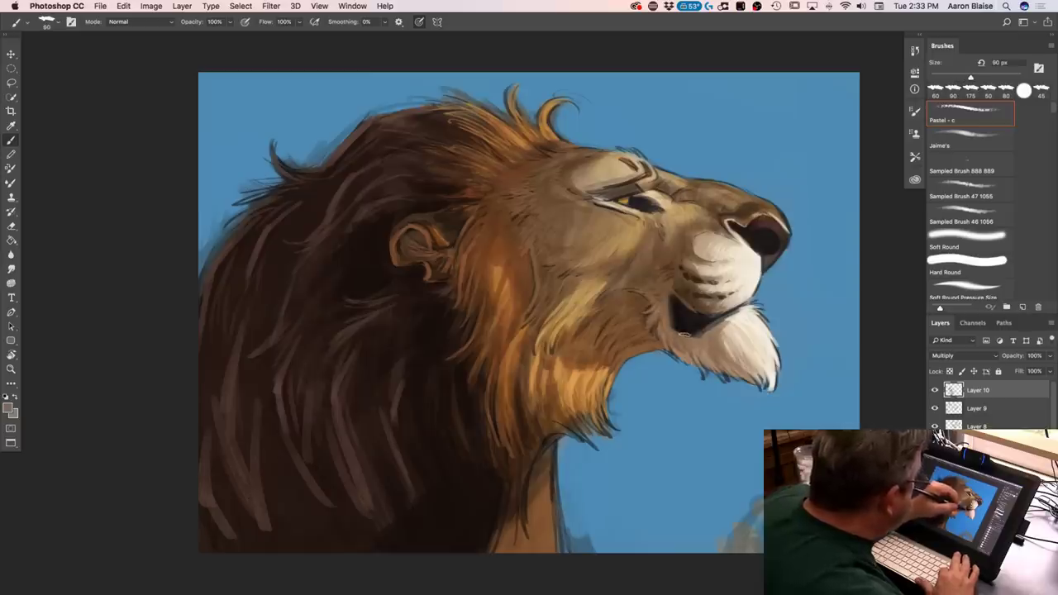
drag(671, 326, 673, 335)
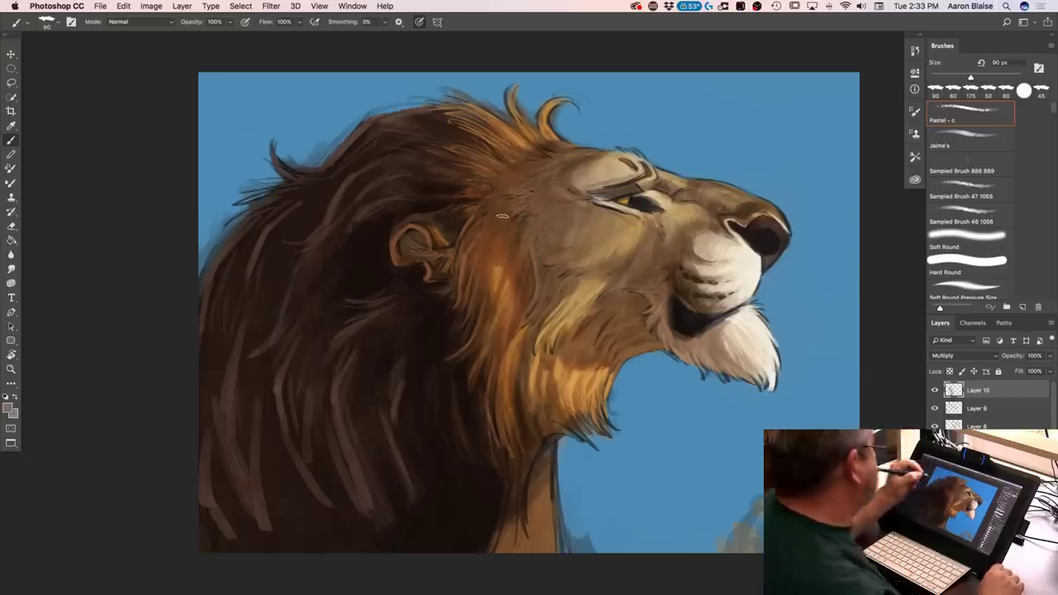
Shade fine fur strokes over the temple and in front of the ear, set the brush to 50 px and review the whole painting
key(super+equal)
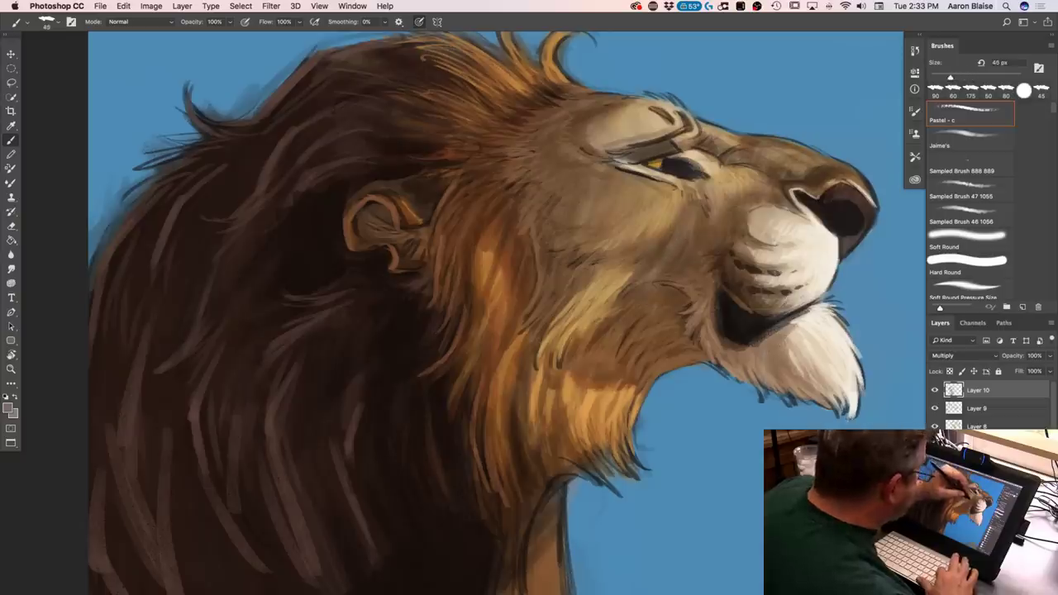
key(bracketleft)
key(bracketleft)
key(bracketleft)
key(bracketleft)
key(bracketleft)
key(bracketright)
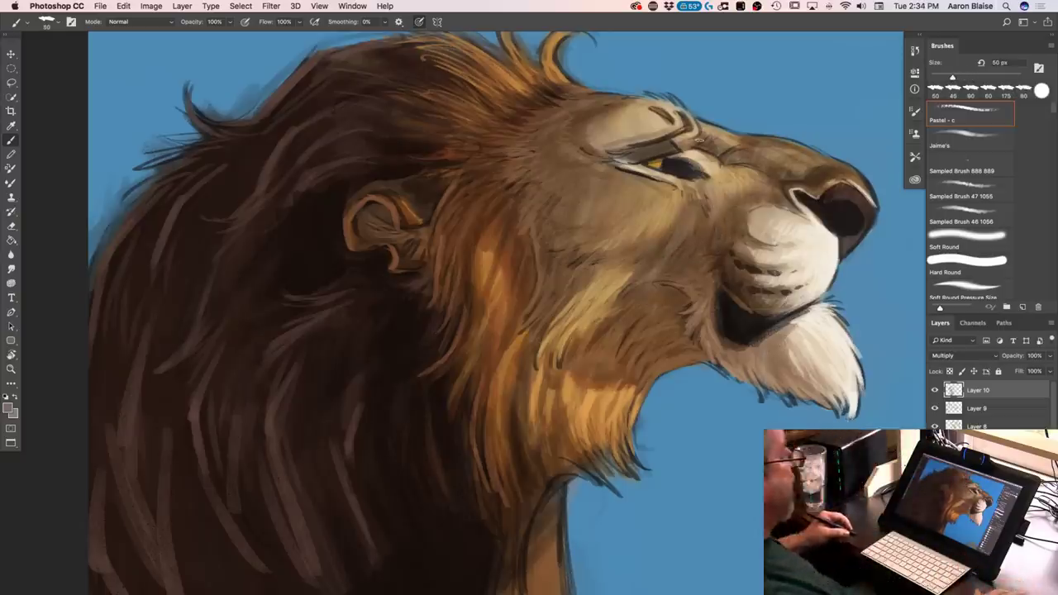
key(super+0)
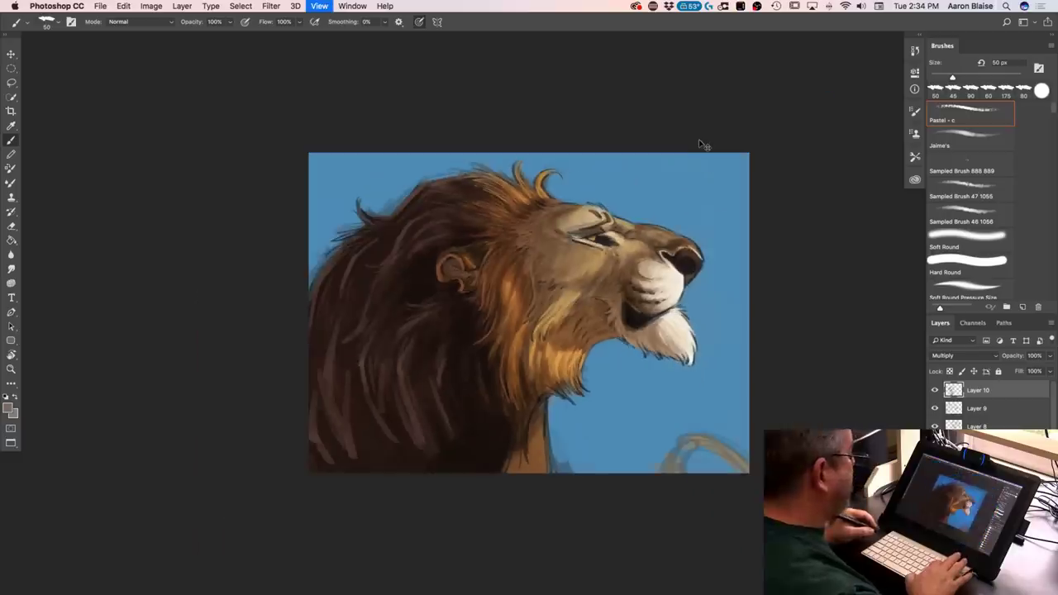
key(super+equal)
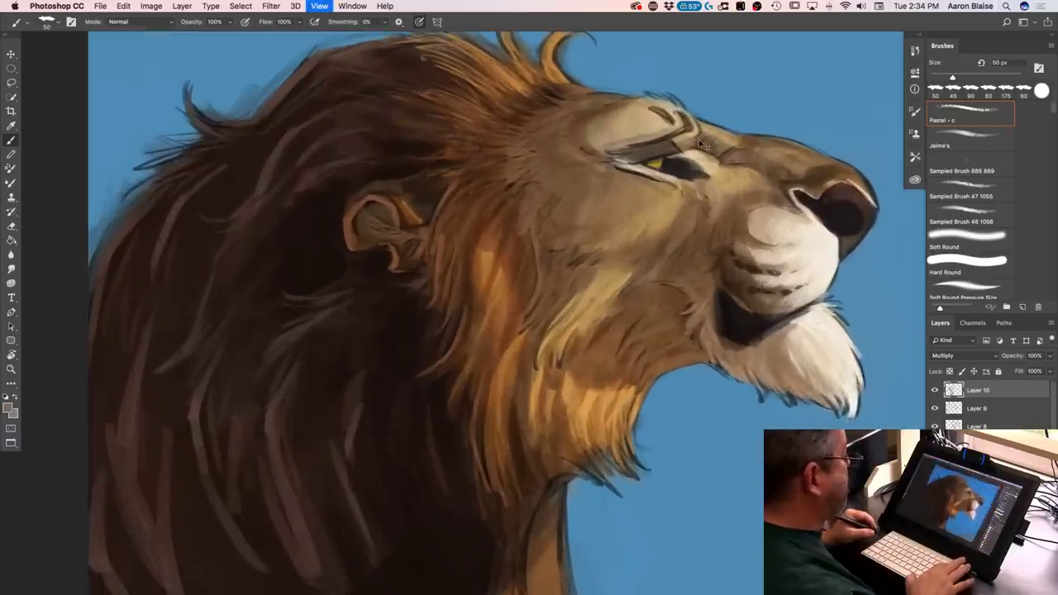
Add a new Normal layer above the Multiply layer and set the foreground colour to the light orange #f8c681
click(8, 409)
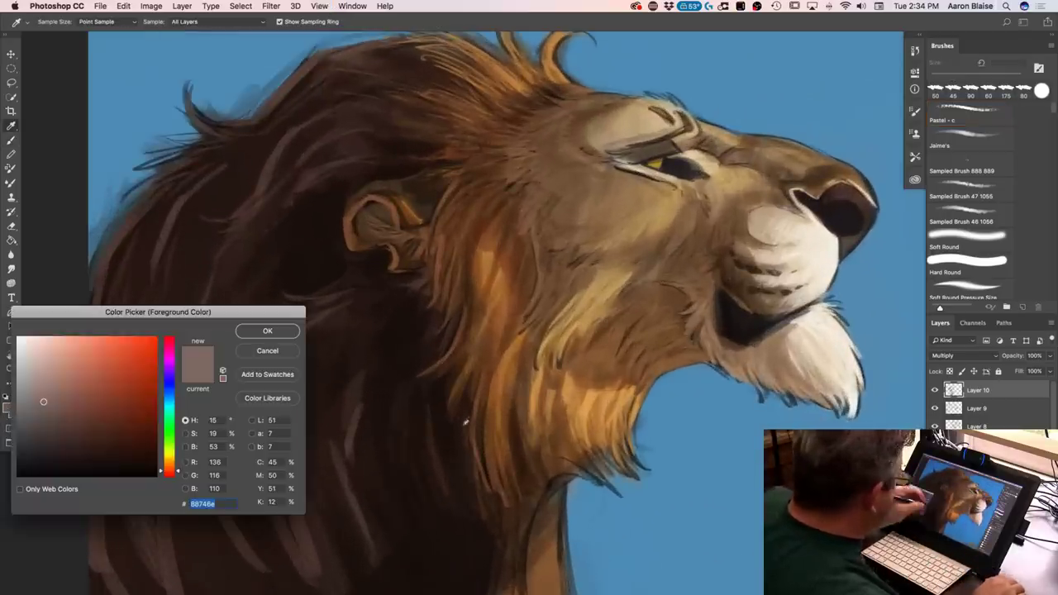
click(593, 394)
key(Return)
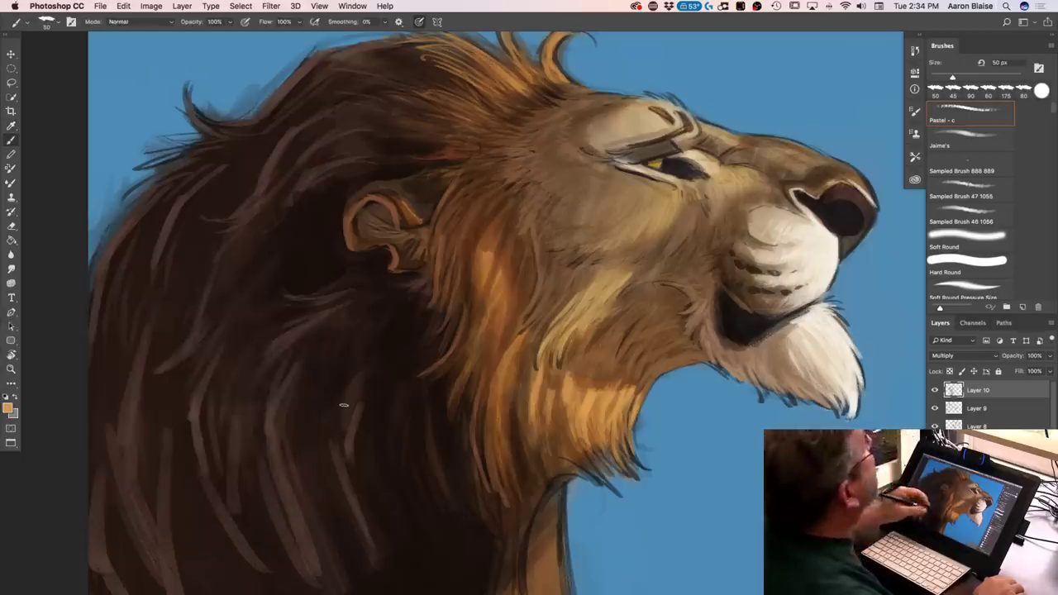
mouse_move(642, 382)
mouse_down()
mouse_move(629, 442)
mouse_move(641, 467)
mouse_up()
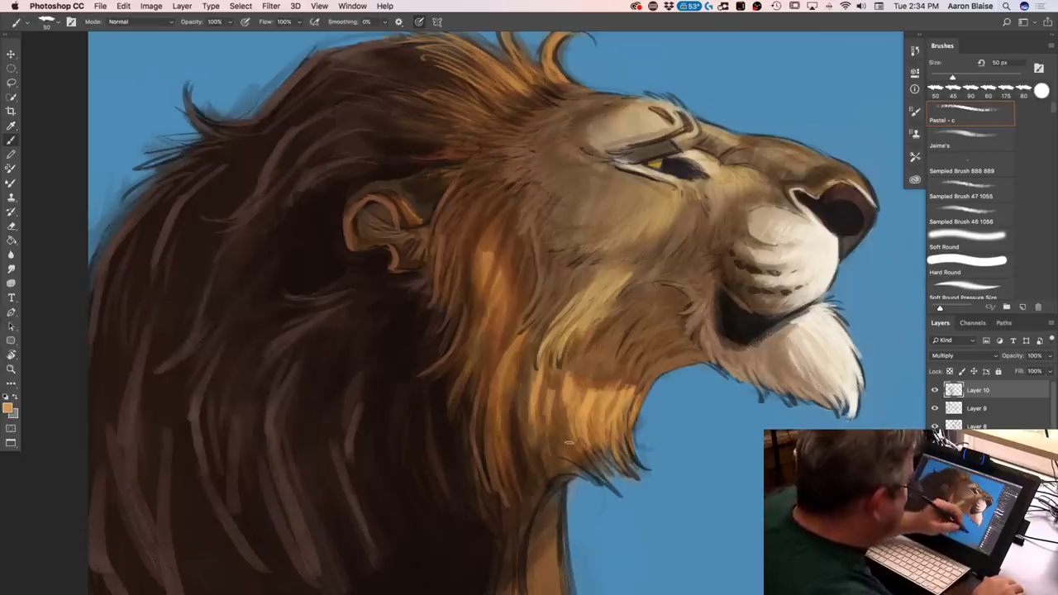
key(super+alt+shift+n)
click(12, 410)
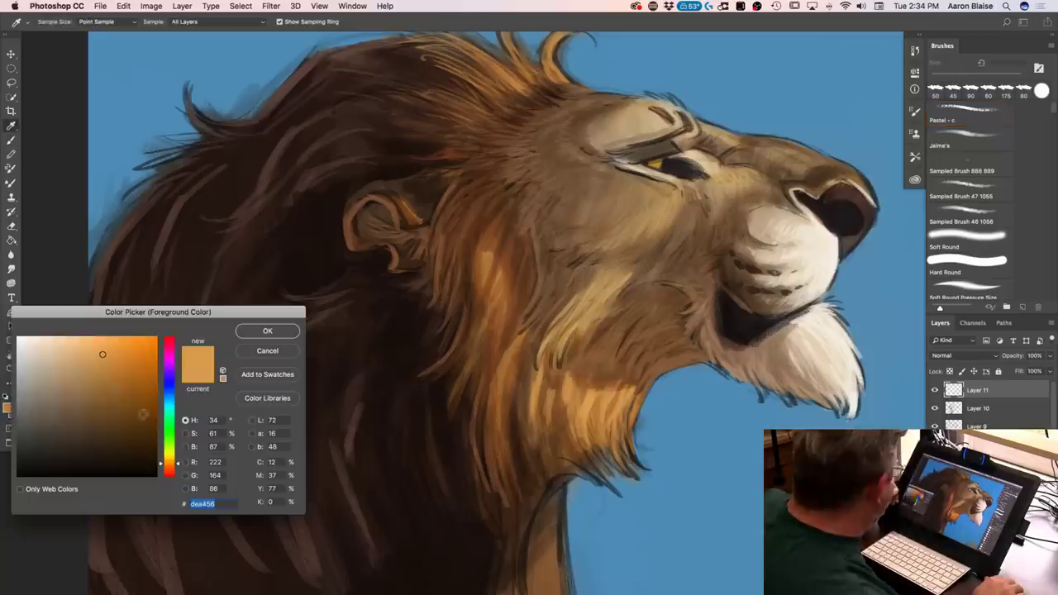
click(89, 340)
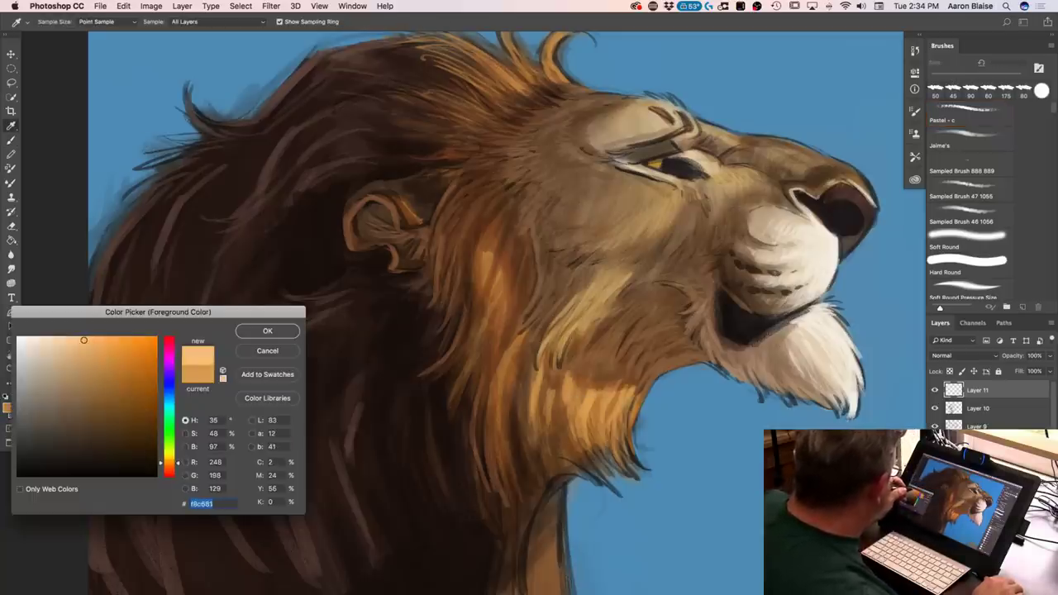
click(266, 331)
Paint light orange hair strokes over the fur tips hanging below the jaw and up into the tufts behind them
mouse_move(631, 429)
mouse_down()
mouse_move(651, 471)
mouse_move(635, 476)
mouse_move(645, 483)
mouse_up()
mouse_move(625, 458)
mouse_down()
mouse_move(595, 439)
mouse_move(618, 468)
mouse_up()
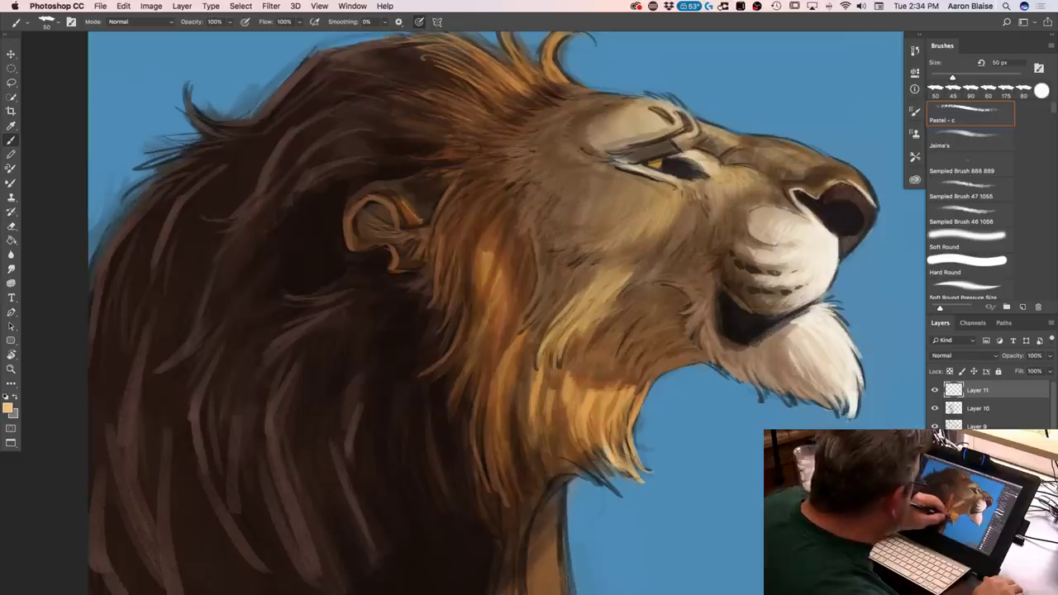
mouse_move(590, 450)
mouse_down()
mouse_move(605, 486)
mouse_move(627, 498)
mouse_up()
mouse_move(577, 437)
mouse_down()
mouse_move(592, 474)
mouse_move(579, 463)
mouse_up()
drag(568, 410, 582, 479)
drag(556, 443, 568, 471)
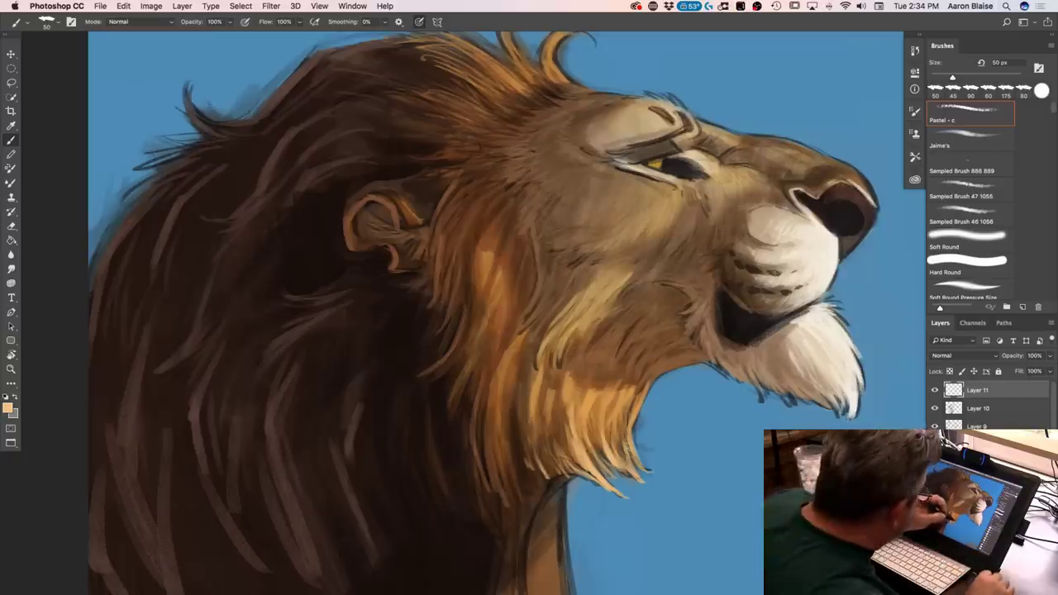
mouse_move(638, 406)
mouse_down()
mouse_move(625, 448)
mouse_move(612, 451)
mouse_up()
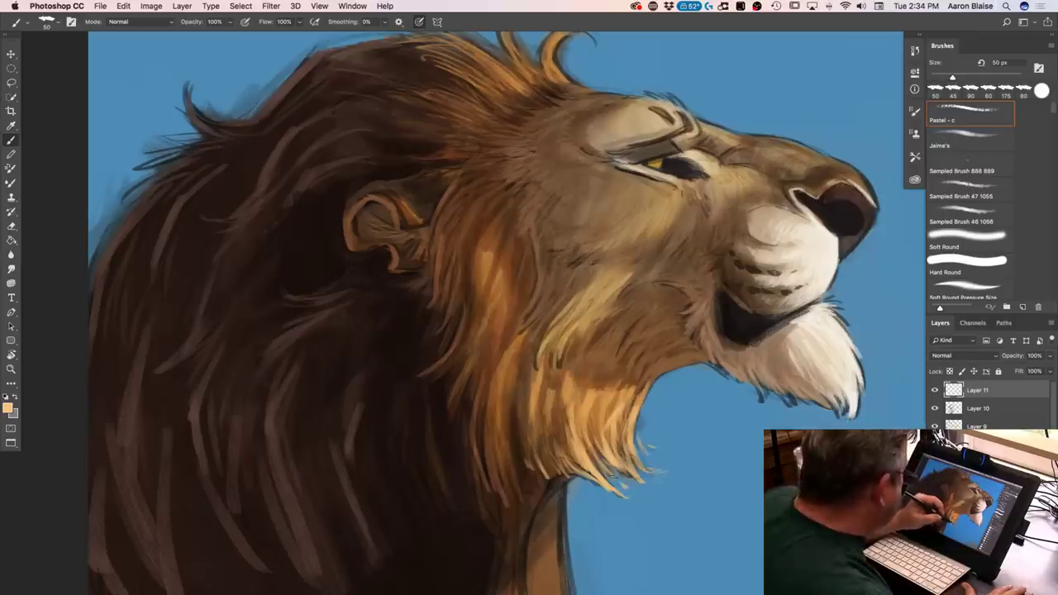
drag(584, 468, 600, 482)
drag(566, 451, 575, 465)
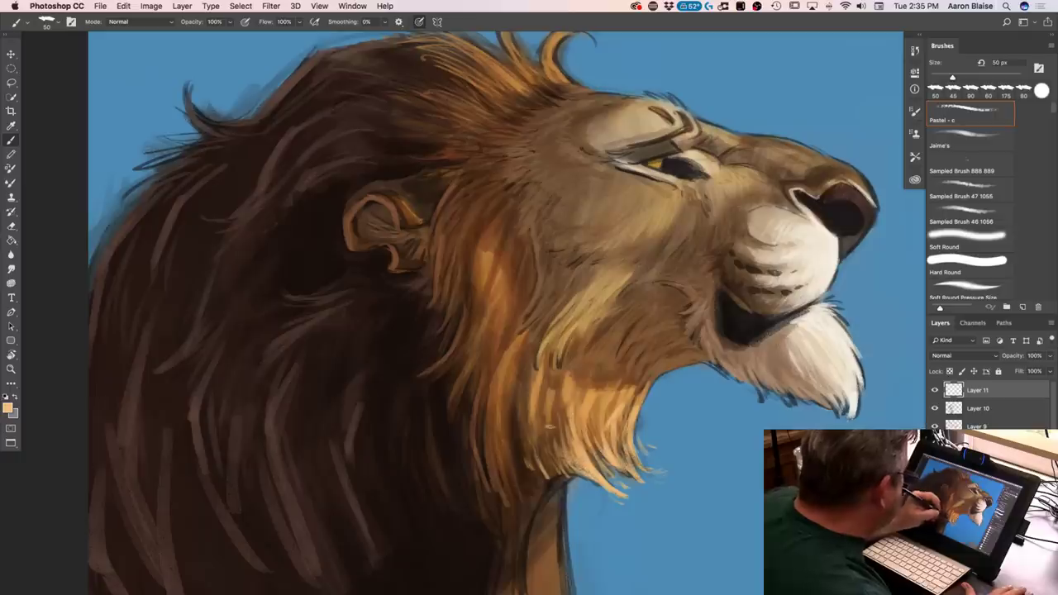
drag(548, 418, 562, 373)
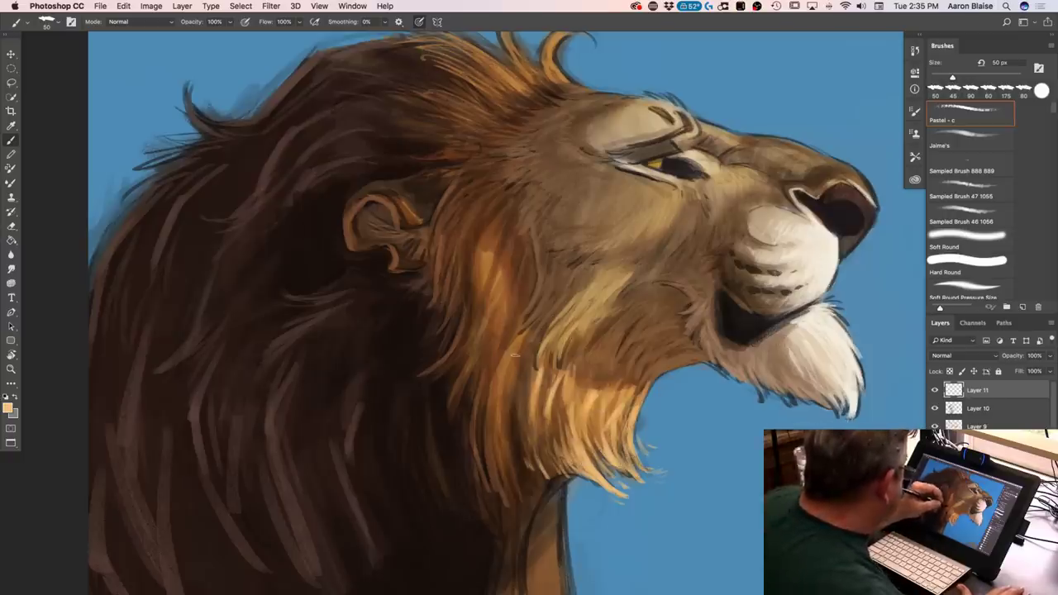
Enlarge the brush to 80 px and paint light orange highlights along the mane strands between the ear and the lower cheek
key(bracketright)
key(bracketright)
key(bracketright)
mouse_move(524, 334)
mouse_down()
mouse_move(499, 402)
mouse_move(502, 370)
mouse_move(498, 459)
mouse_up()
drag(510, 395, 513, 471)
drag(495, 422, 504, 475)
mouse_move(493, 374)
mouse_down()
mouse_move(503, 334)
mouse_move(493, 256)
mouse_up()
mouse_move(488, 292)
mouse_down()
mouse_move(493, 253)
mouse_move(482, 253)
mouse_up()
mouse_move(492, 355)
mouse_down()
mouse_move(493, 299)
mouse_move(501, 311)
mouse_up()
drag(484, 369, 485, 347)
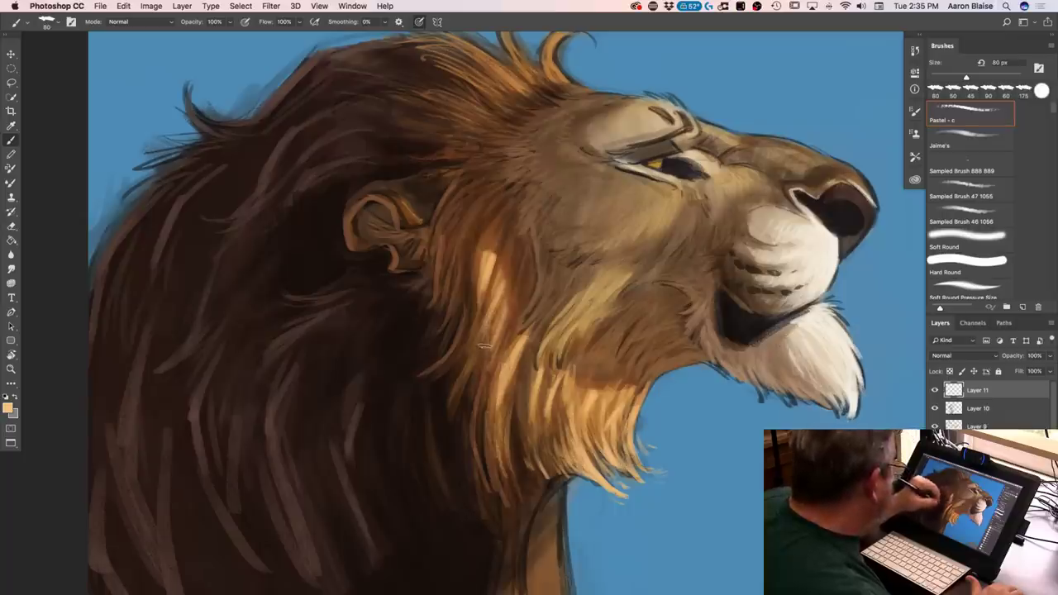
mouse_move(476, 421)
mouse_down()
mouse_move(494, 354)
mouse_move(488, 378)
mouse_up()
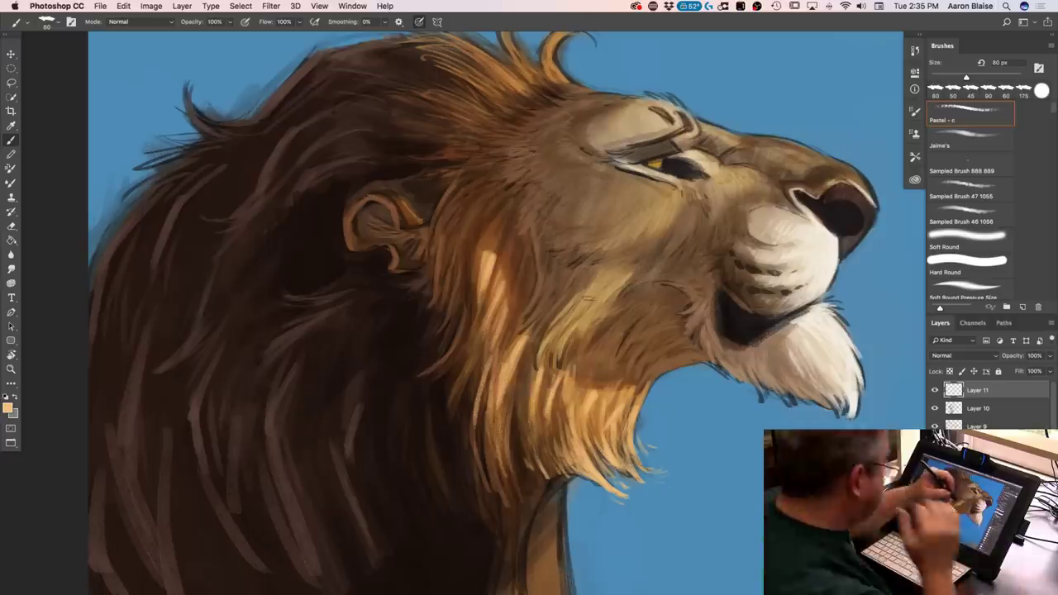
Reduce the brush to 45 px and add fine light strokes to the pale tuft of cheek fur
key(bracketleft)
key(bracketleft)
key(bracketleft)
key(bracketleft)
drag(620, 276, 599, 309)
drag(569, 342, 558, 365)
drag(568, 322, 540, 348)
drag(572, 313, 548, 333)
mouse_move(567, 296)
mouse_down()
mouse_move(538, 333)
mouse_move(557, 317)
mouse_up()
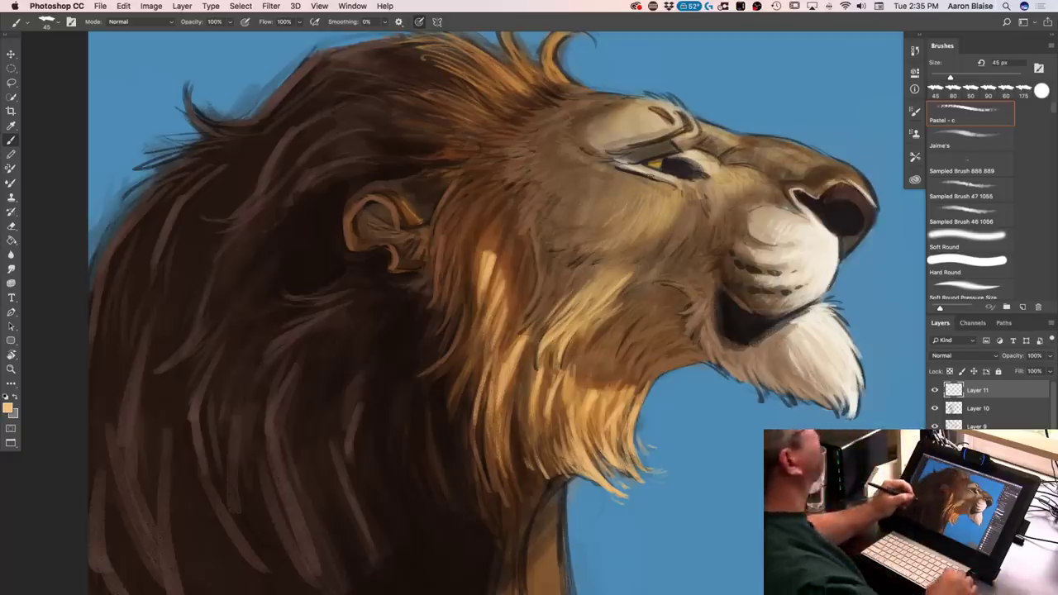
Set the foreground colour to the off-white #f6efe5 and brighten the white markings in front of and below the eye
key(super+plus)
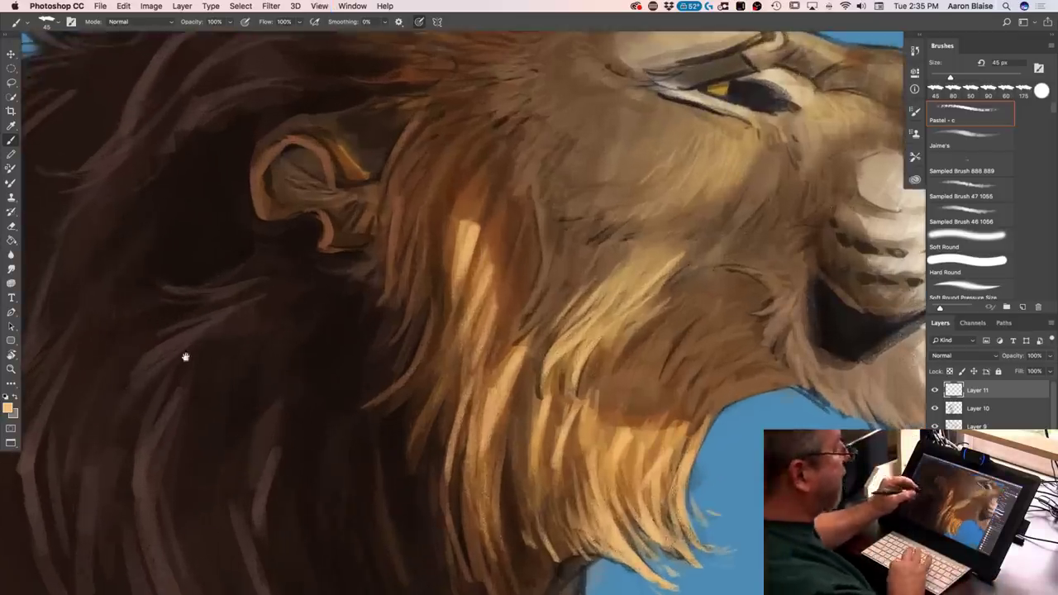
drag(201, 319, 172, 359)
click(8, 407)
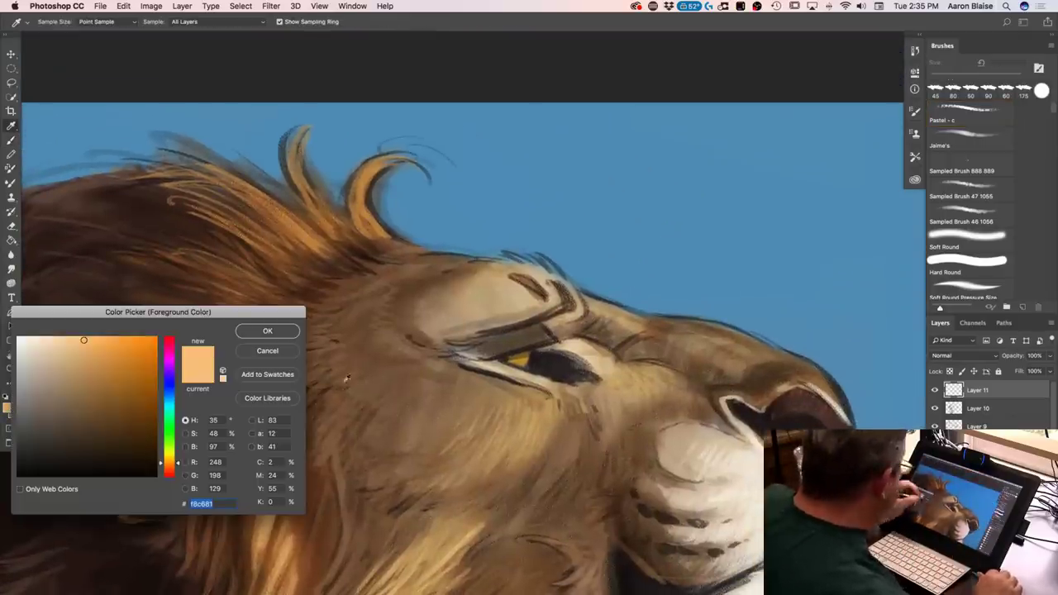
click(28, 343)
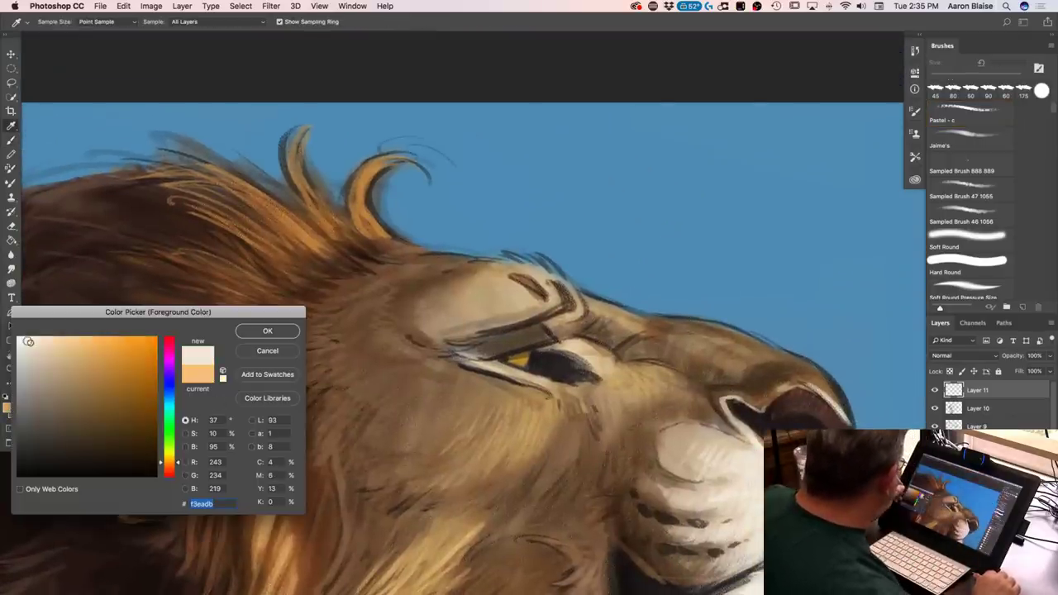
click(267, 331)
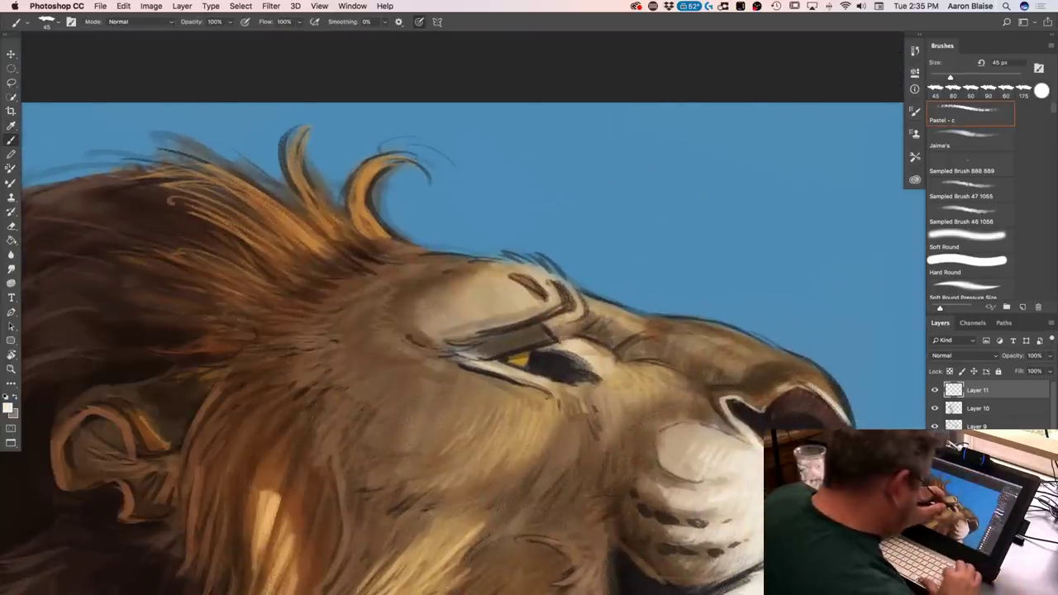
drag(554, 347, 600, 370)
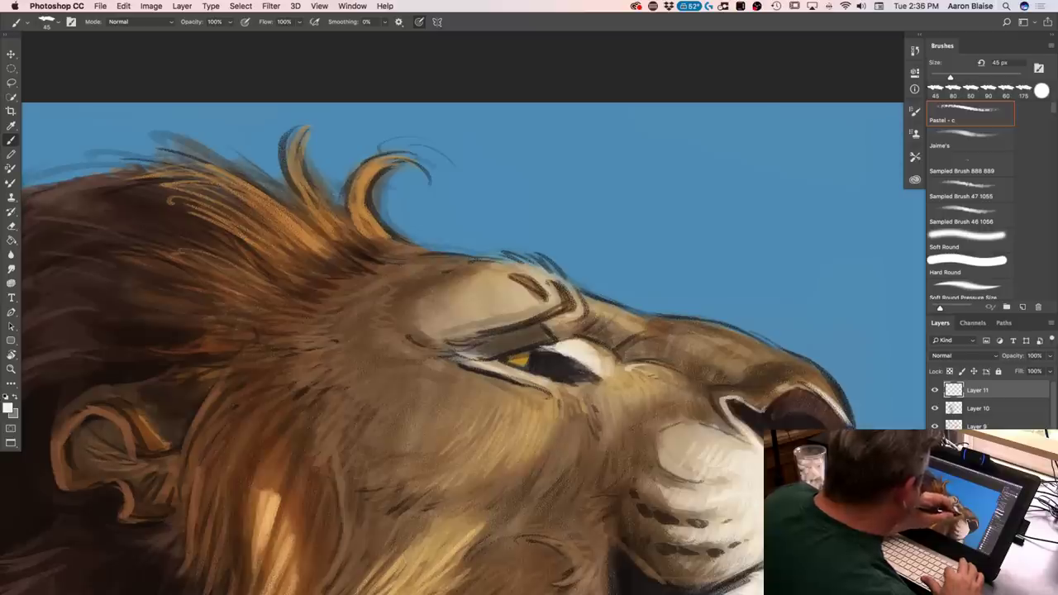
mouse_move(496, 365)
mouse_down()
mouse_move(545, 384)
mouse_move(485, 366)
mouse_move(553, 393)
mouse_up()
Turn off pen pressure for brush size and paint off-white beneath the eye's inner corner and at the brow crease
click(419, 21)
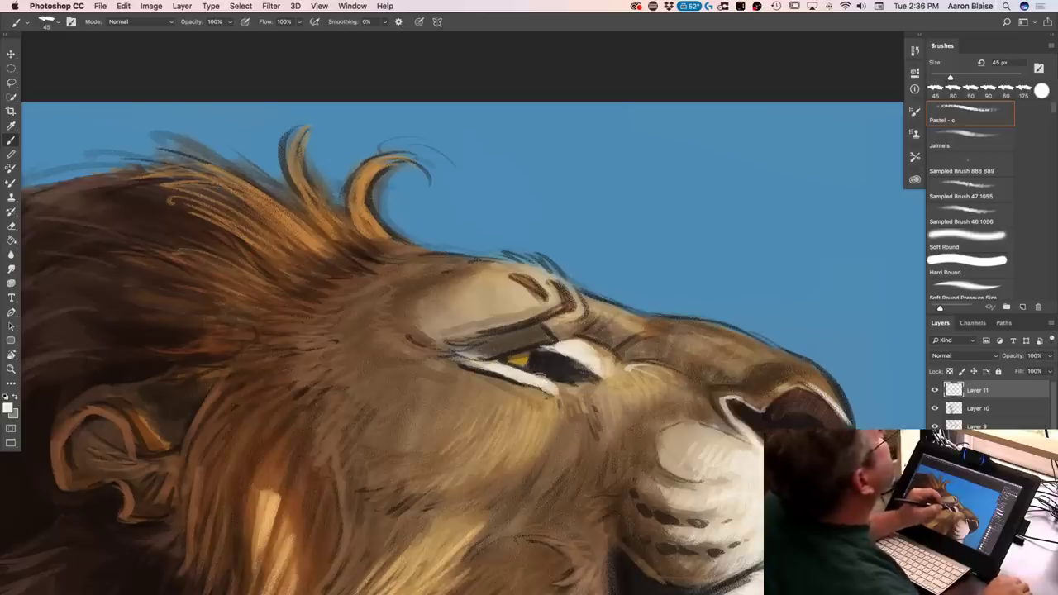
mouse_move(545, 386)
mouse_down()
mouse_move(592, 391)
mouse_move(584, 413)
mouse_move(554, 422)
mouse_up()
drag(564, 400, 561, 438)
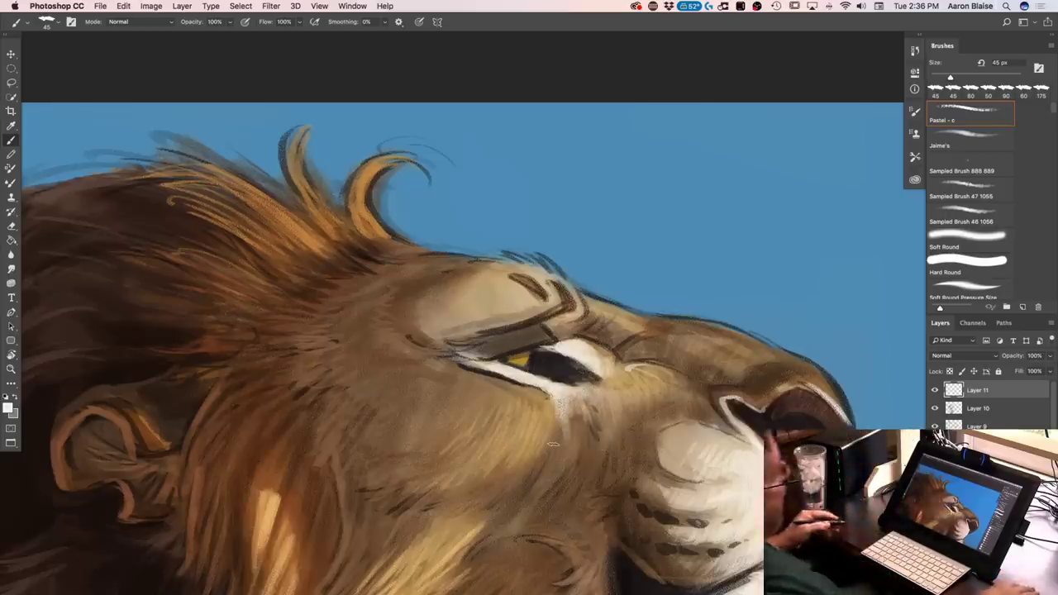
mouse_move(549, 286)
mouse_down()
mouse_move(554, 299)
mouse_move(526, 271)
mouse_up()
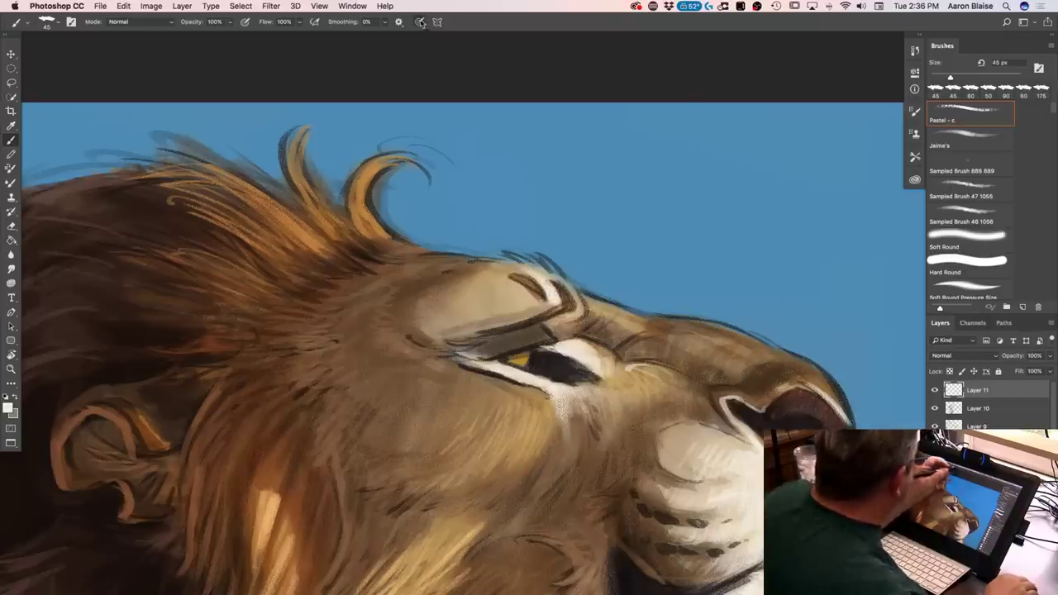
With pen pressure controlling brush size, paint fine off-white fur strokes across the brow and its front edge
mouse_move(579, 308)
mouse_down()
mouse_move(540, 258)
mouse_move(483, 260)
mouse_up()
mouse_move(539, 303)
mouse_down()
mouse_move(519, 286)
mouse_move(533, 300)
mouse_up()
drag(540, 305, 511, 286)
mouse_move(529, 306)
mouse_down()
mouse_move(496, 268)
mouse_move(452, 301)
mouse_up()
drag(480, 290, 464, 267)
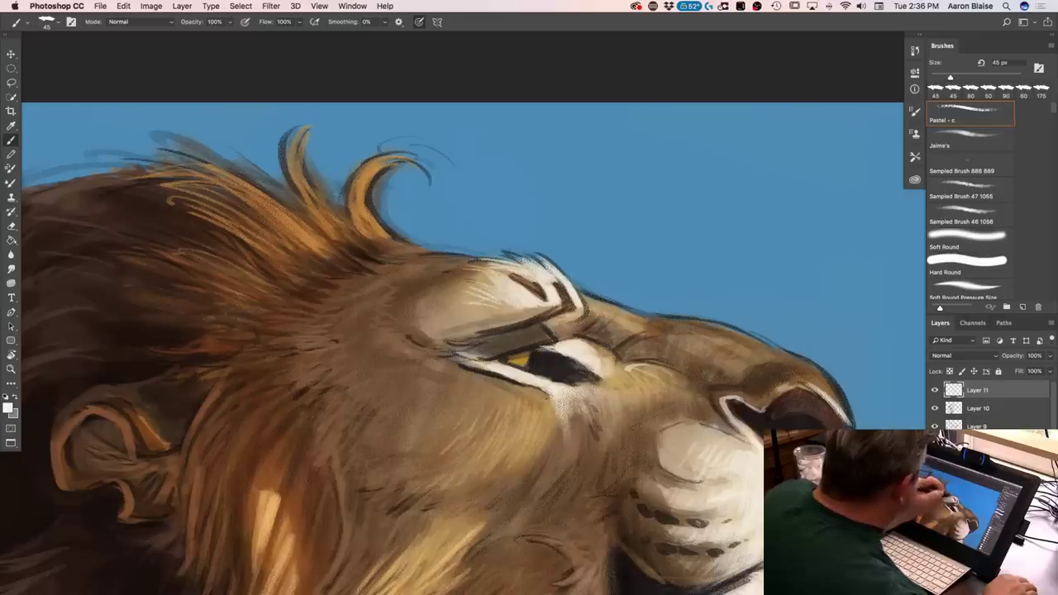
drag(522, 308, 478, 299)
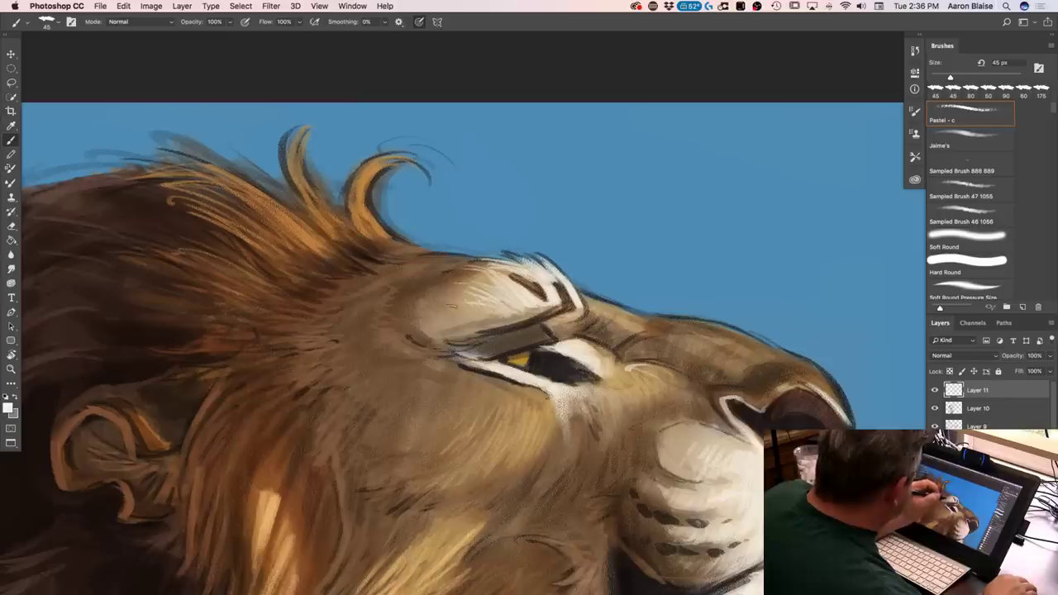
drag(592, 309, 595, 305)
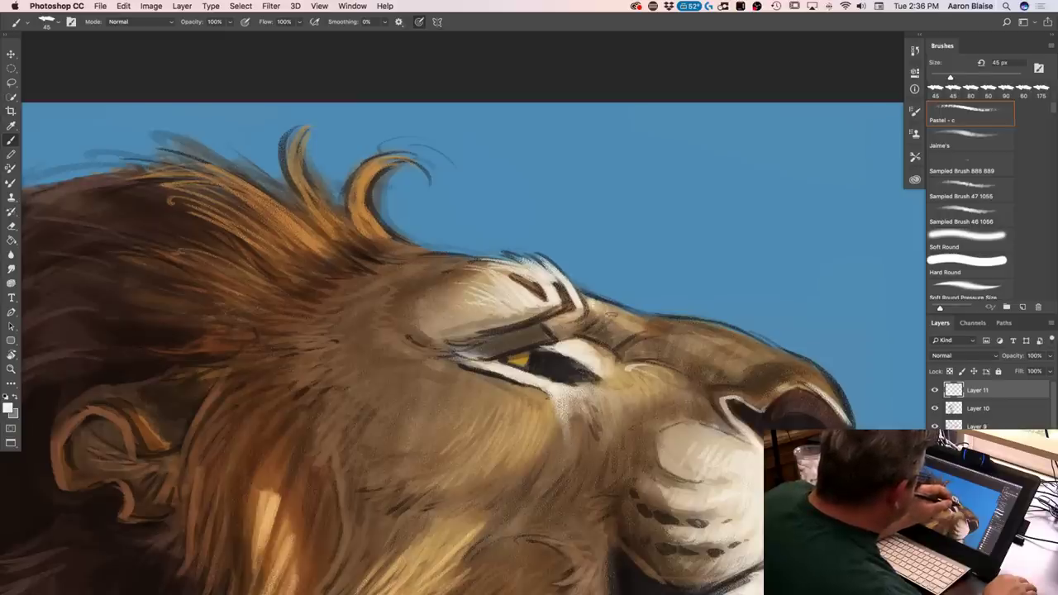
Pick a warm orange-brown and paint light along the bridge of the nose, the nose rim and beside the nostril
click(10, 404)
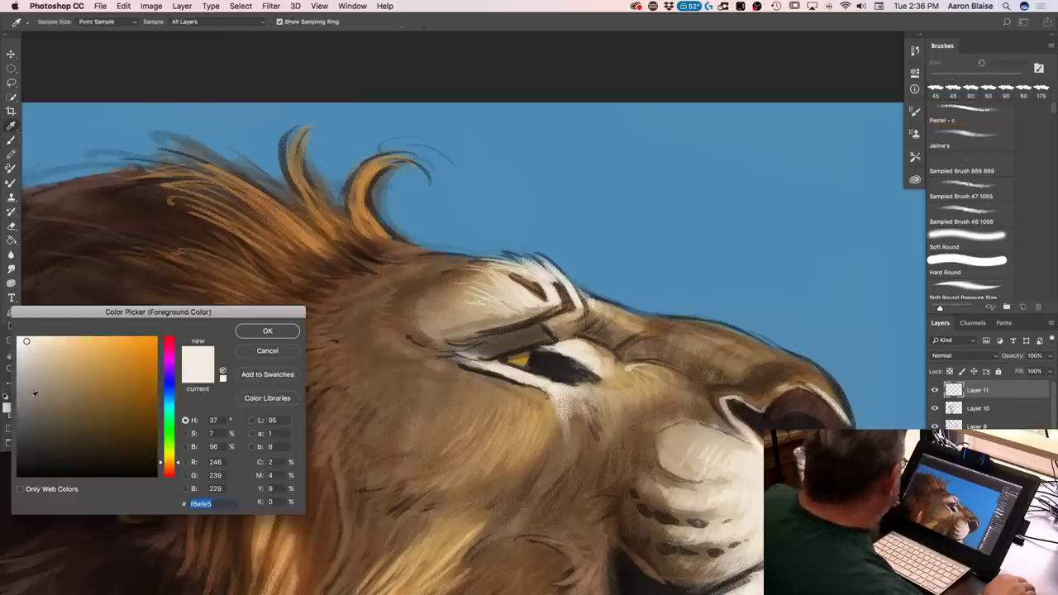
click(796, 377)
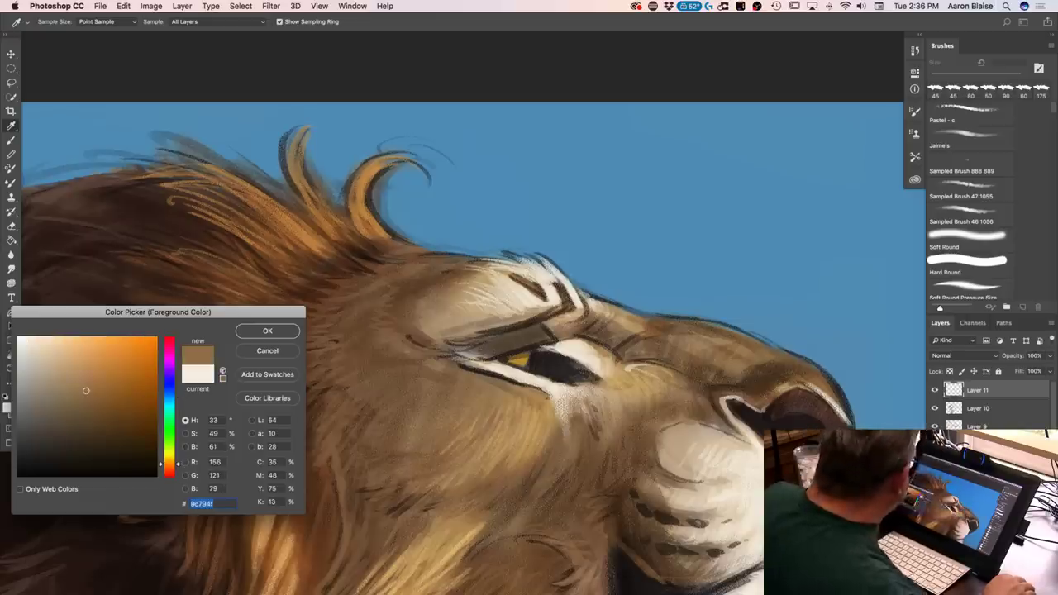
click(94, 366)
click(267, 332)
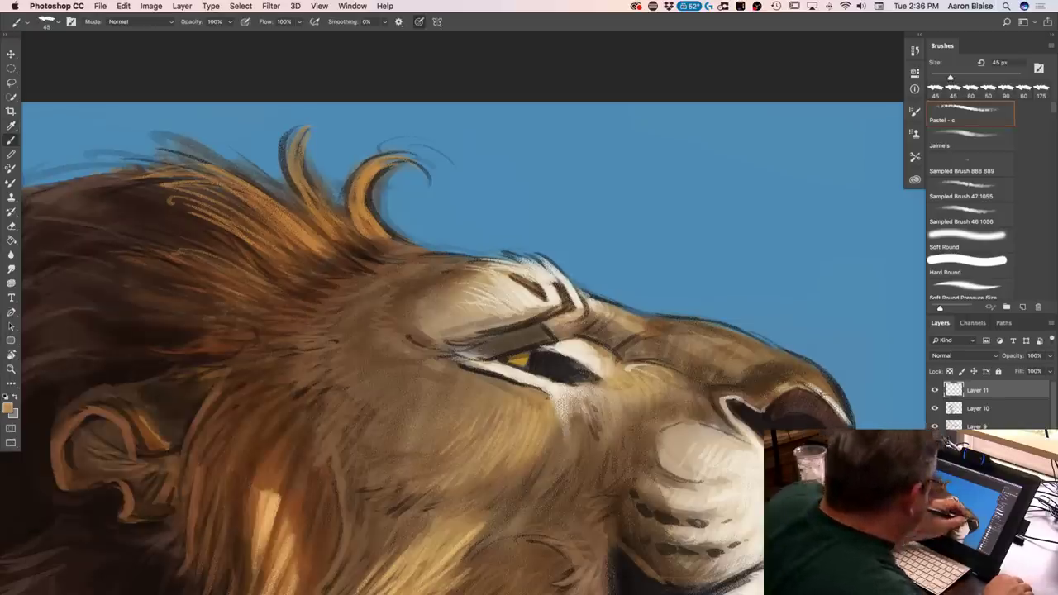
drag(840, 395, 805, 367)
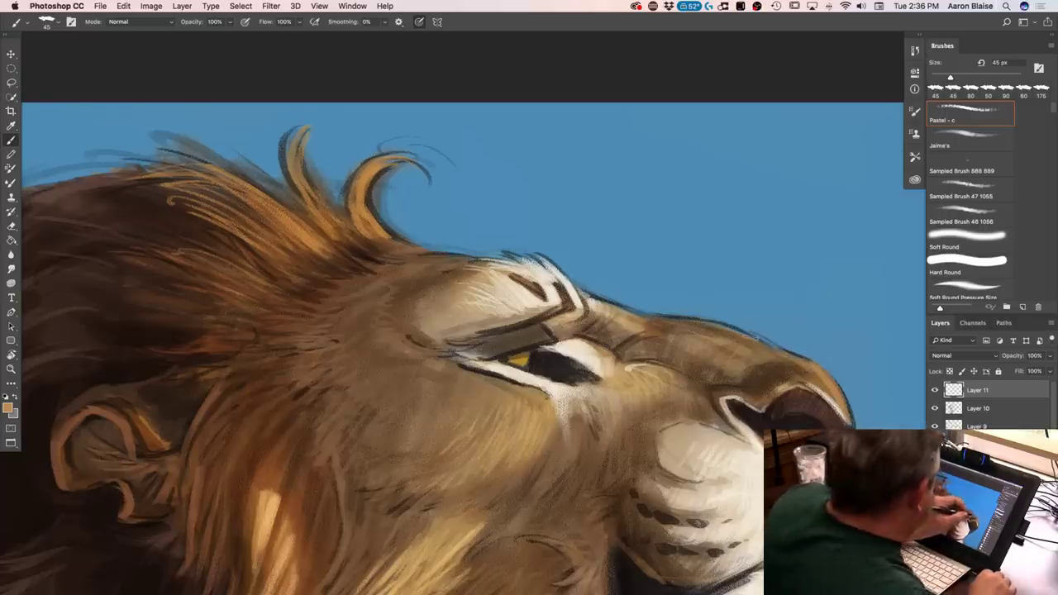
drag(737, 334, 706, 321)
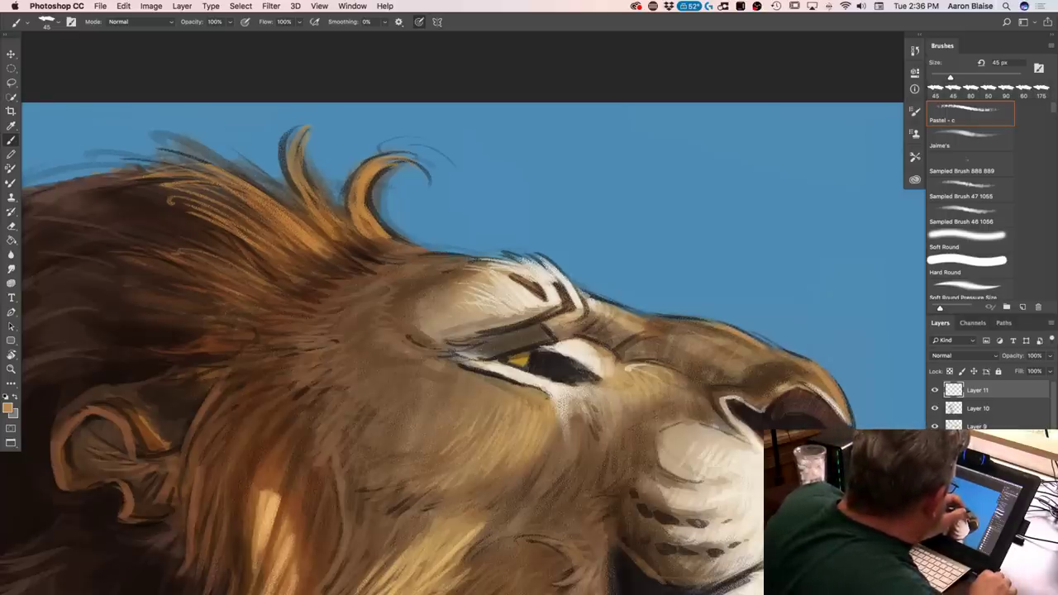
drag(272, 496, 28, 305)
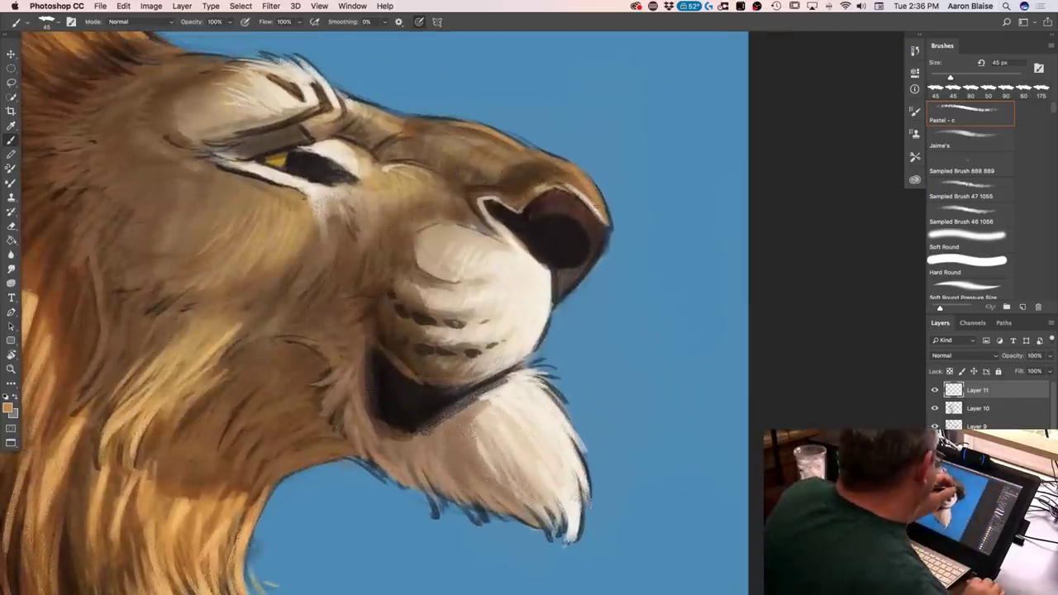
drag(593, 188, 609, 220)
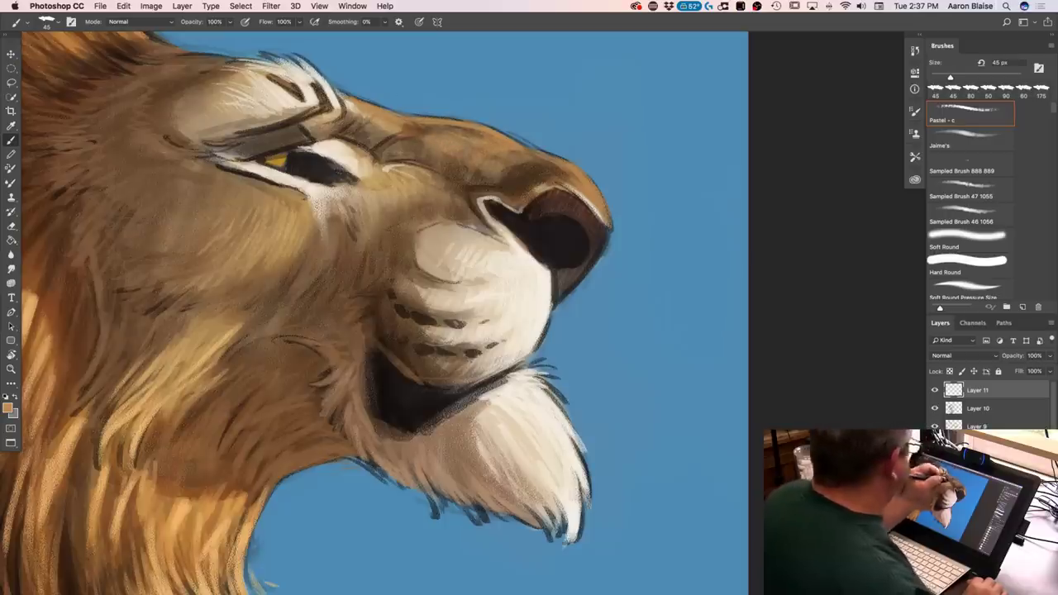
mouse_move(501, 189)
mouse_down()
mouse_move(471, 201)
mouse_move(481, 216)
mouse_up()
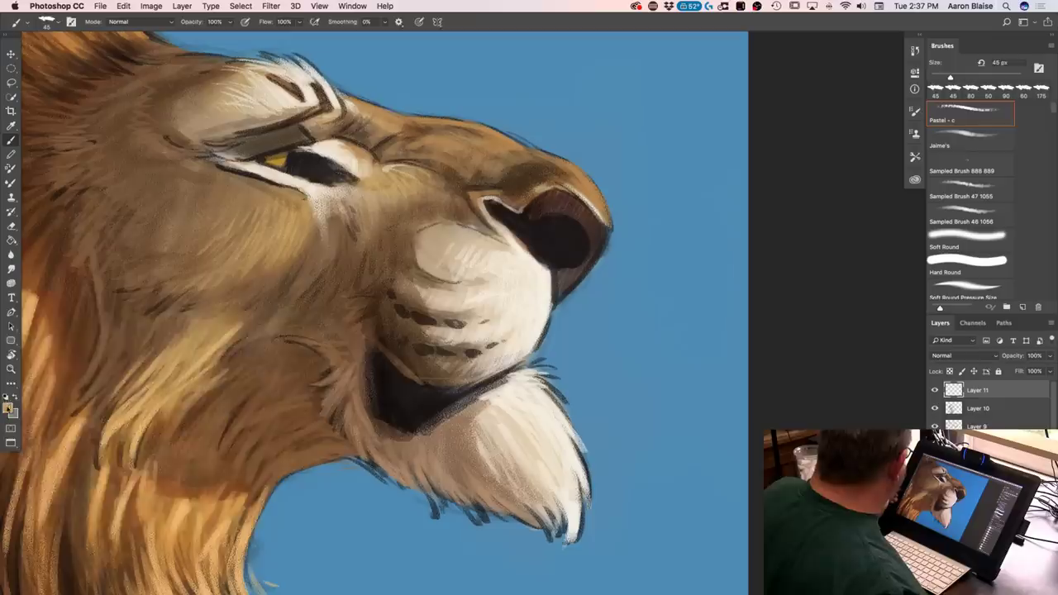
Set the foreground colour to the off-white #f3ebde and touch up the marking at the eye's outer corner
click(7, 405)
click(269, 172)
click(28, 342)
click(264, 330)
drag(250, 172, 211, 158)
Set the foreground colour to the warm brown #ba8b52
click(9, 406)
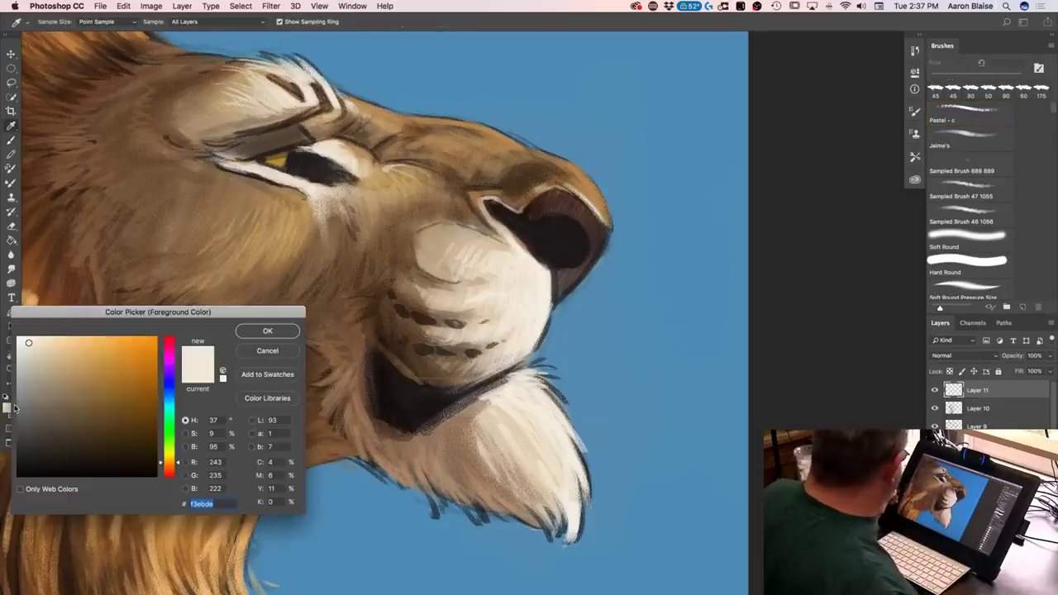
click(184, 224)
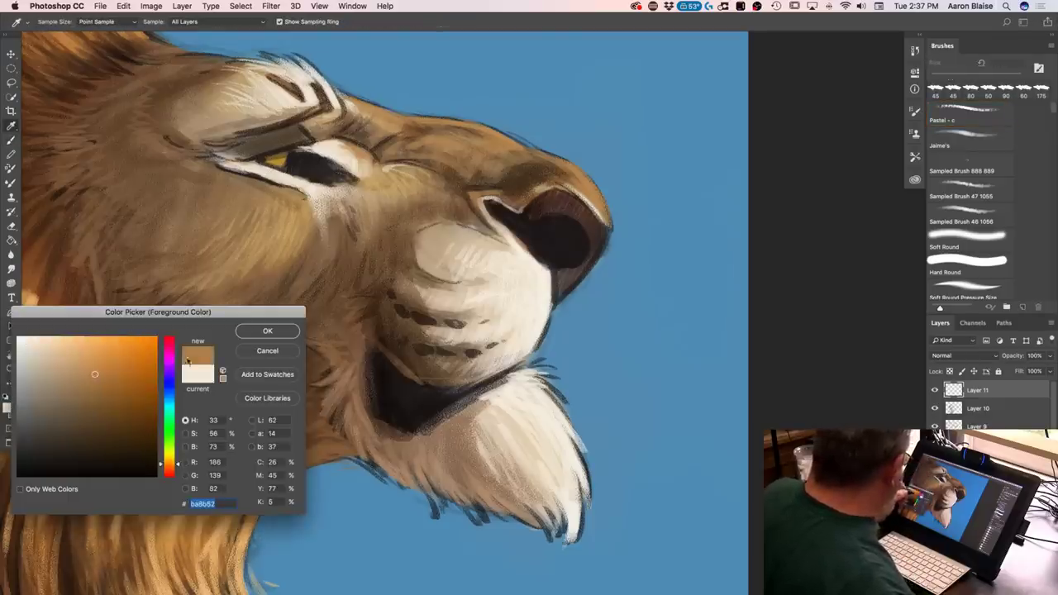
key(Return)
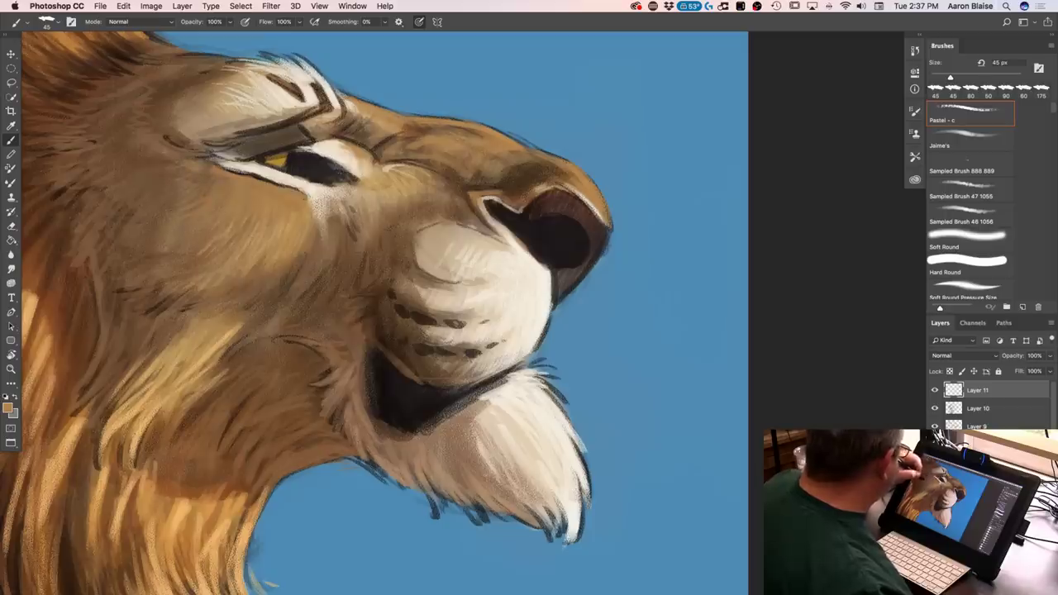
Set the foreground colour to the light orange #edb36f
key(super+minus)
key(super+minus)
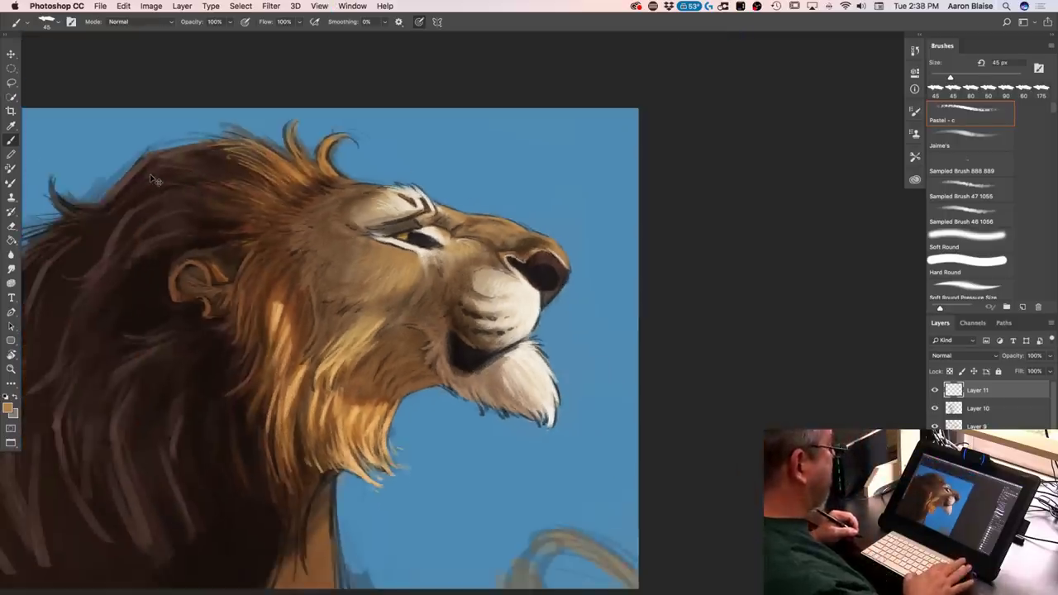
key(super+plus)
key(super+plus)
key(super+plus)
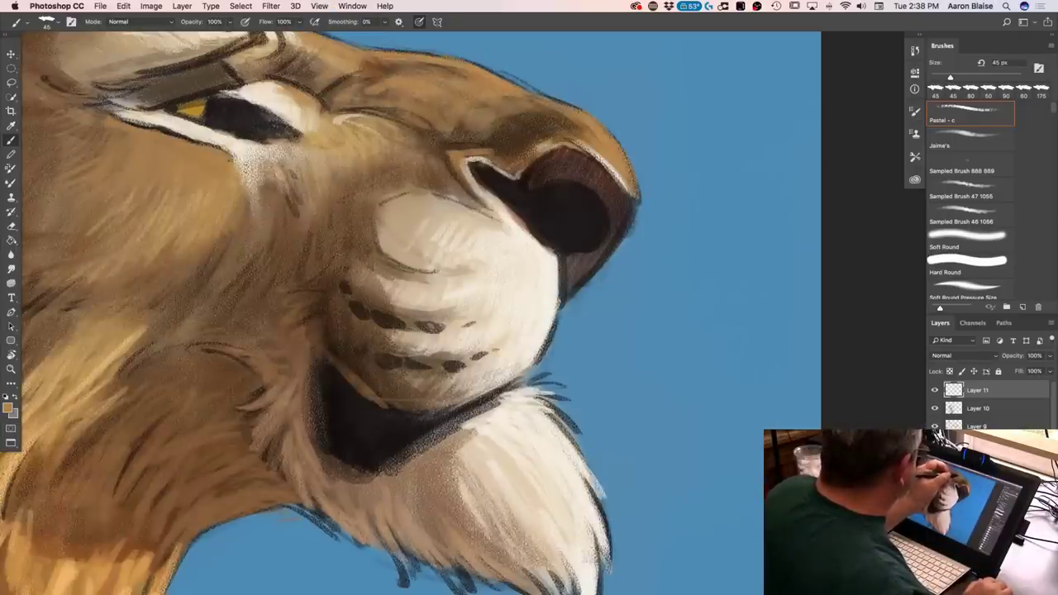
click(9, 405)
click(613, 142)
click(91, 346)
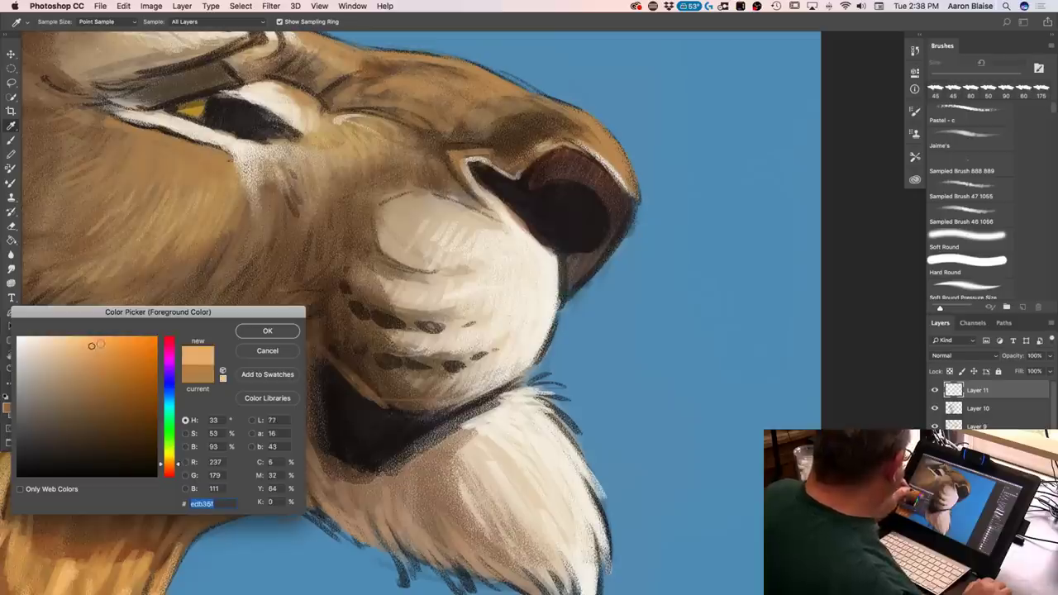
click(263, 332)
Paint light orange highlights along the nose tip, the top edge of the muzzle and the bridge below the brow
mouse_move(630, 177)
mouse_down()
mouse_move(612, 137)
mouse_move(625, 170)
mouse_up()
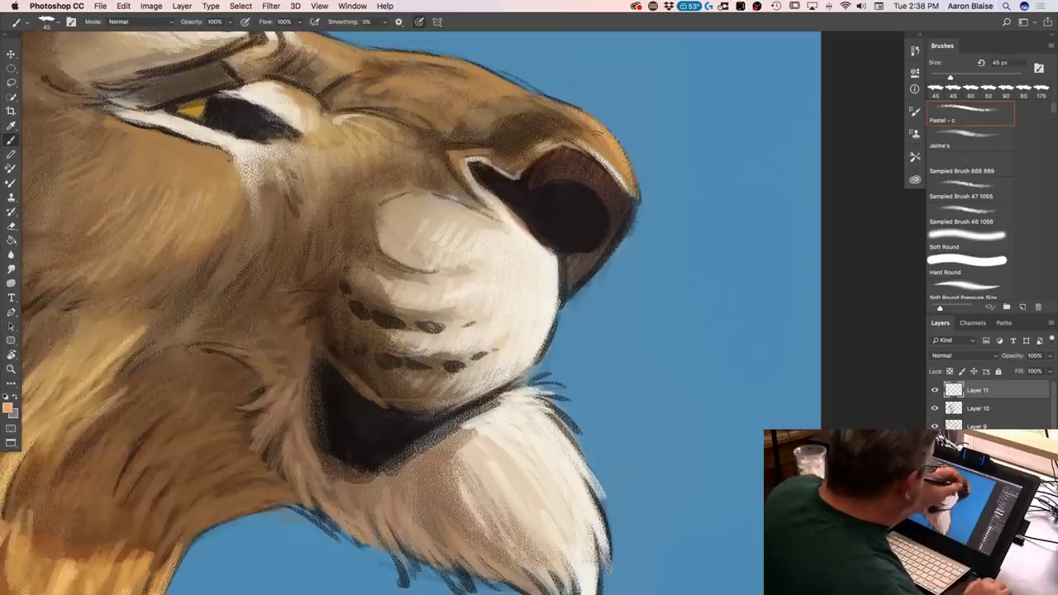
drag(531, 89, 550, 99)
drag(466, 64, 505, 83)
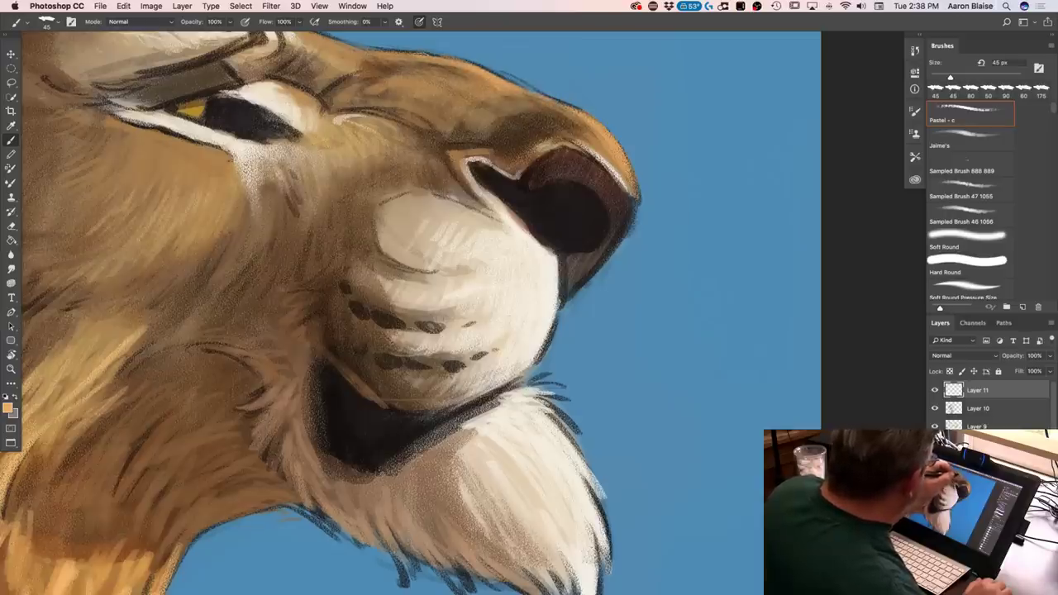
drag(118, 355, 31, 151)
mouse_move(465, 307)
mouse_down()
mouse_move(483, 332)
mouse_move(579, 296)
mouse_up()
mouse_move(604, 316)
mouse_down()
mouse_move(615, 310)
mouse_move(643, 335)
mouse_up()
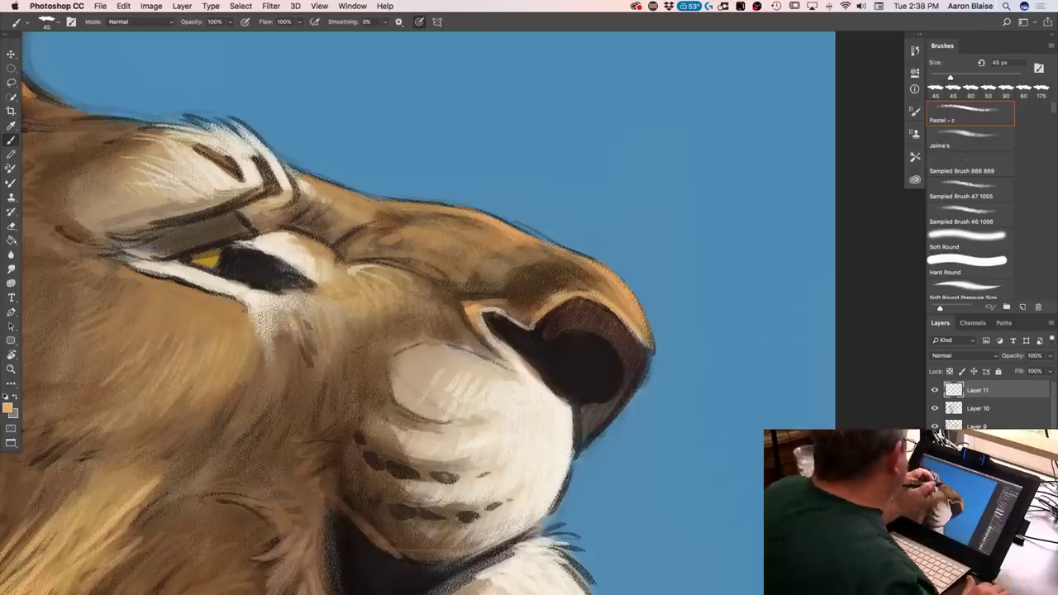
drag(299, 173, 352, 195)
mouse_move(296, 172)
mouse_down()
mouse_move(375, 206)
mouse_move(335, 195)
mouse_move(401, 232)
mouse_up()
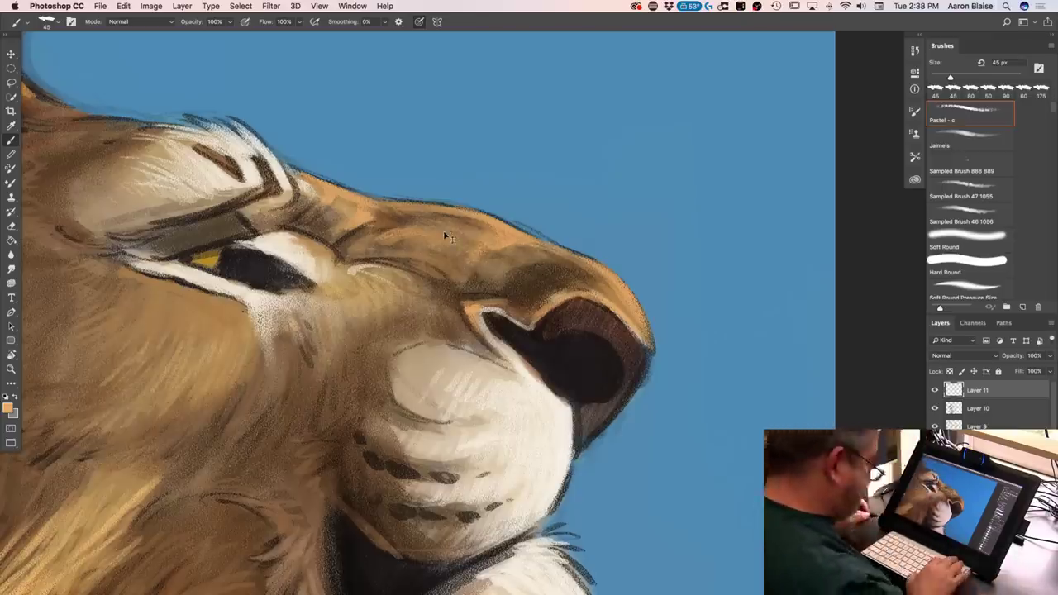
Paint light orange strokes along the forehead edge and through the curled tufts at the front of the mane
key(super+minus)
key(super+minus)
key(super+minus)
key(super+plus)
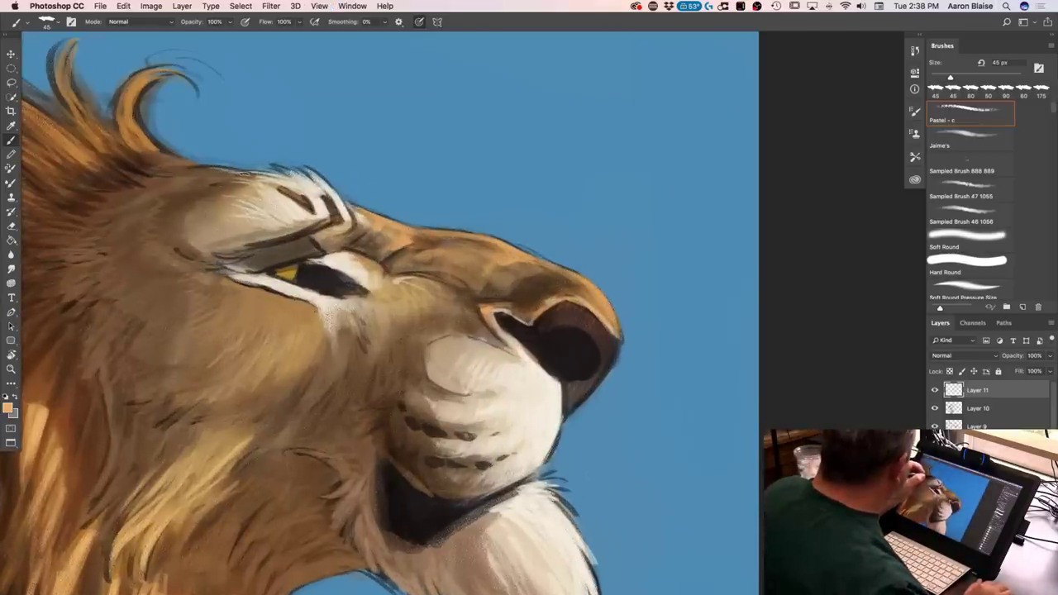
mouse_move(195, 164)
mouse_down()
mouse_move(141, 124)
mouse_move(189, 164)
mouse_up()
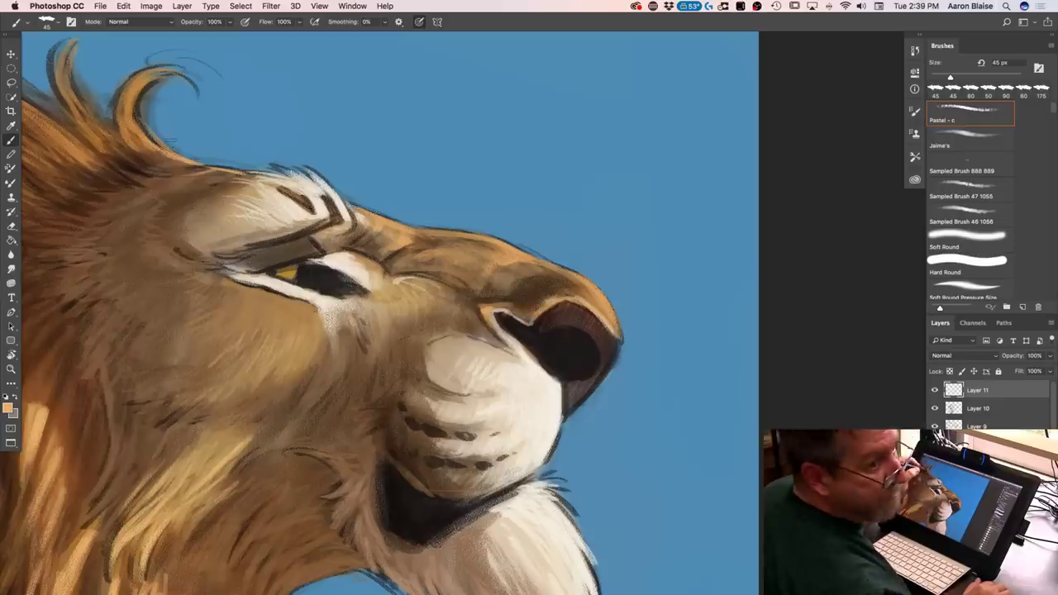
mouse_move(182, 162)
mouse_down()
mouse_move(116, 154)
mouse_move(70, 78)
mouse_up()
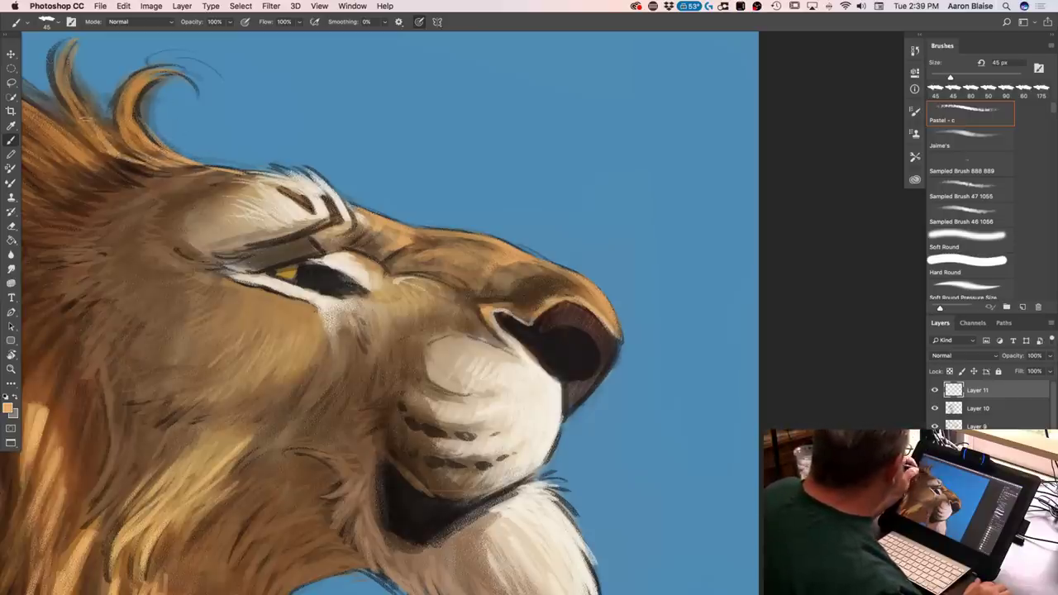
mouse_move(141, 91)
mouse_down()
mouse_move(185, 75)
mouse_move(191, 114)
mouse_up()
drag(146, 73, 204, 81)
mouse_move(139, 82)
mouse_down()
mouse_move(133, 111)
mouse_move(154, 148)
mouse_up()
Set the foreground colour to the paler orange #f9c984
click(7, 408)
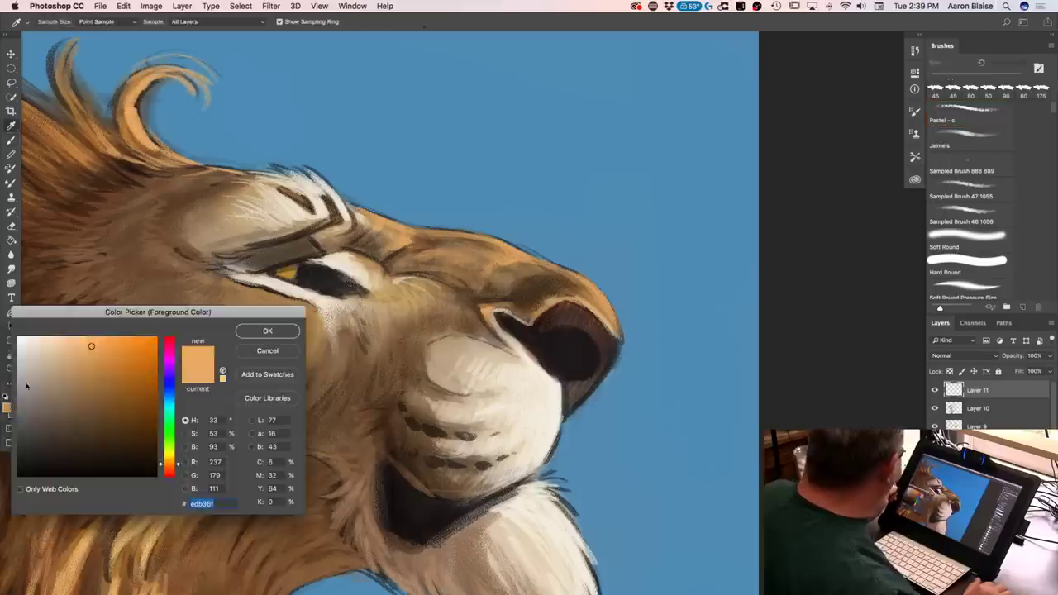
drag(80, 344, 71, 341)
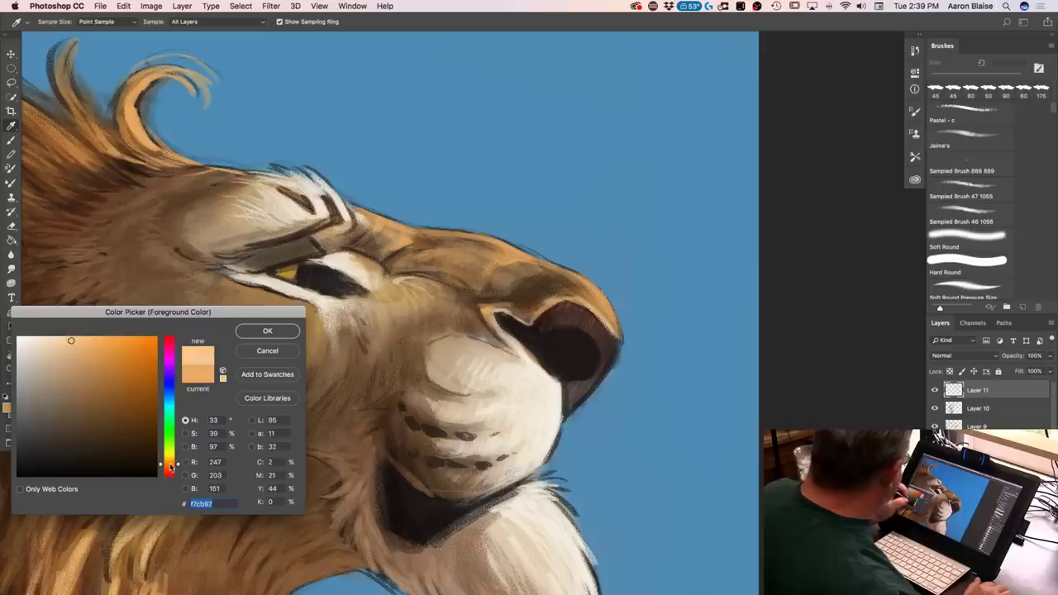
click(83, 339)
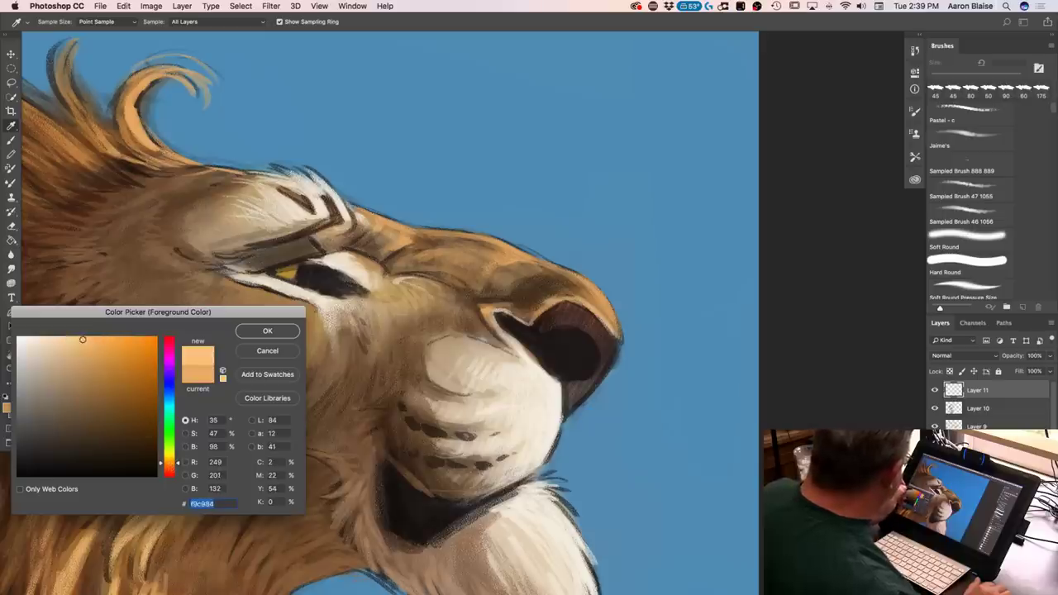
click(242, 333)
Paint pale orange hair strokes through the curled tufts and along the front of the mane above the forehead
mouse_move(67, 66)
mouse_down()
mouse_move(83, 115)
mouse_move(124, 148)
mouse_up()
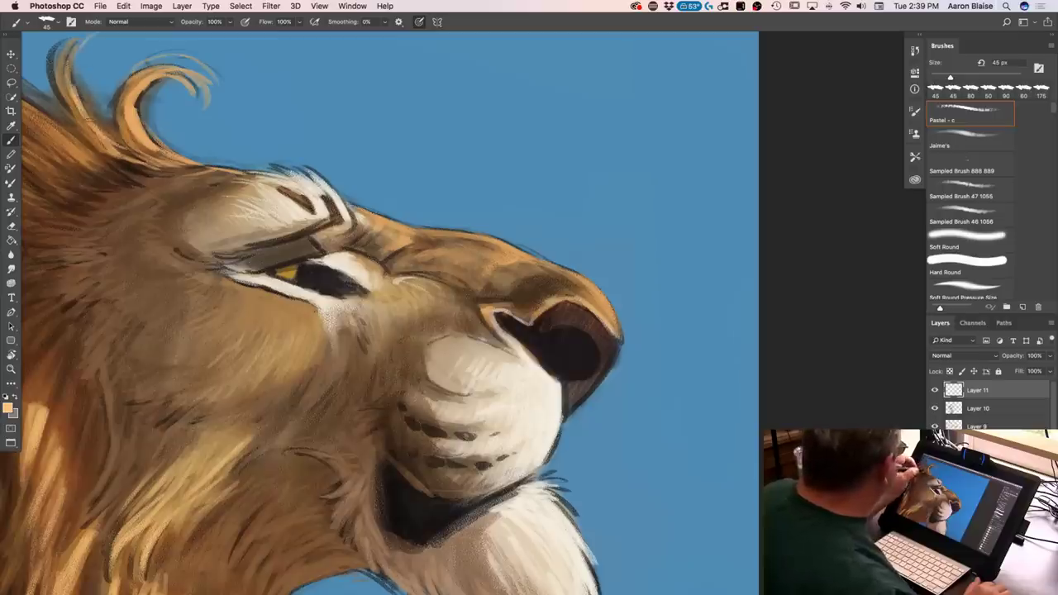
mouse_move(51, 117)
mouse_down()
mouse_move(101, 160)
mouse_move(96, 169)
mouse_move(156, 178)
mouse_up()
mouse_move(135, 376)
mouse_down()
mouse_move(356, 448)
mouse_move(367, 438)
mouse_up()
drag(302, 147, 385, 210)
mouse_move(306, 158)
mouse_down()
mouse_move(341, 166)
mouse_move(240, 157)
mouse_up()
mouse_move(369, 223)
mouse_down()
mouse_move(246, 171)
mouse_move(327, 183)
mouse_move(393, 238)
mouse_move(306, 200)
mouse_up()
drag(372, 243, 306, 200)
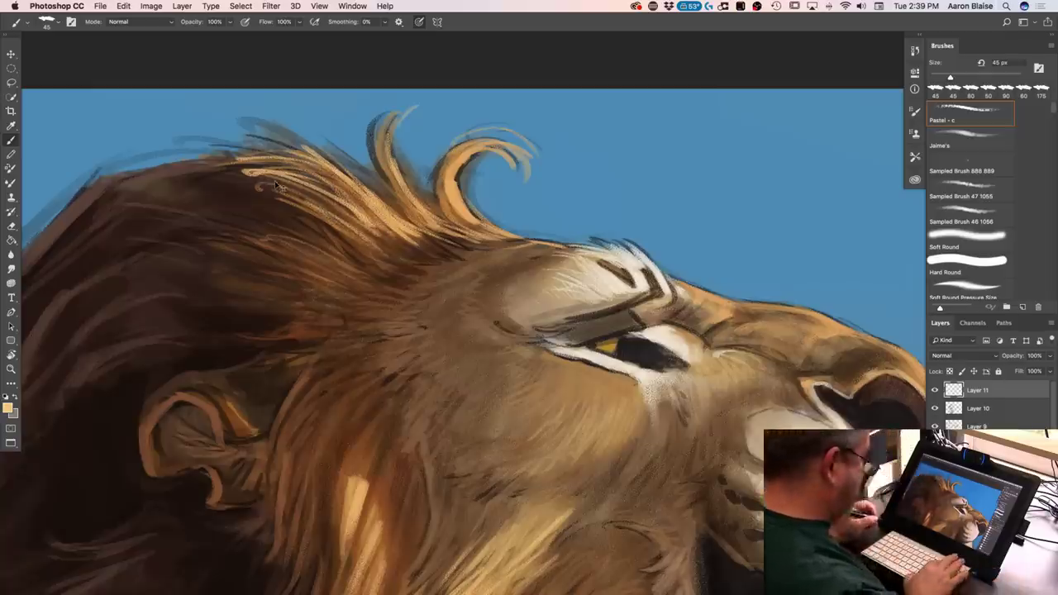
Set the foreground colour to the off-white #f8f4eb and return to the Brush tool
key(super+minus)
key(super+minus)
key(super+minus)
key(super+minus)
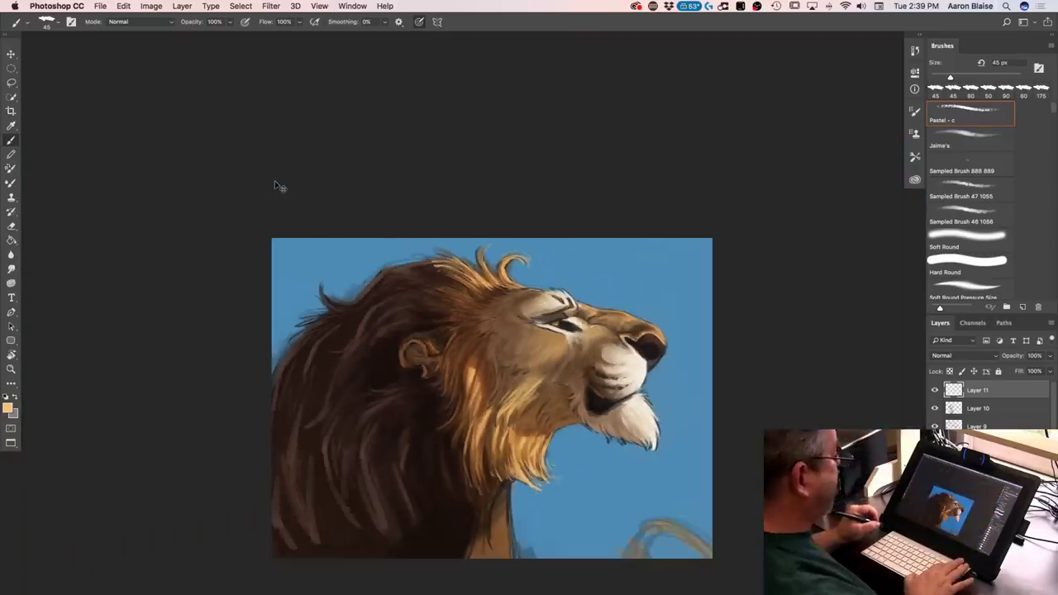
key(super+plus)
key(super+plus)
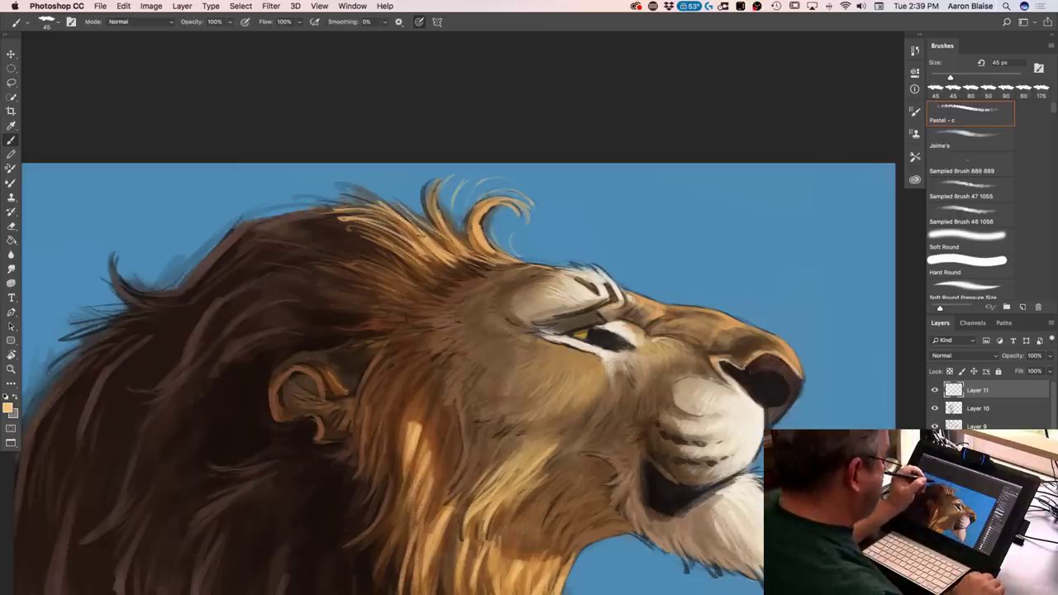
click(8, 408)
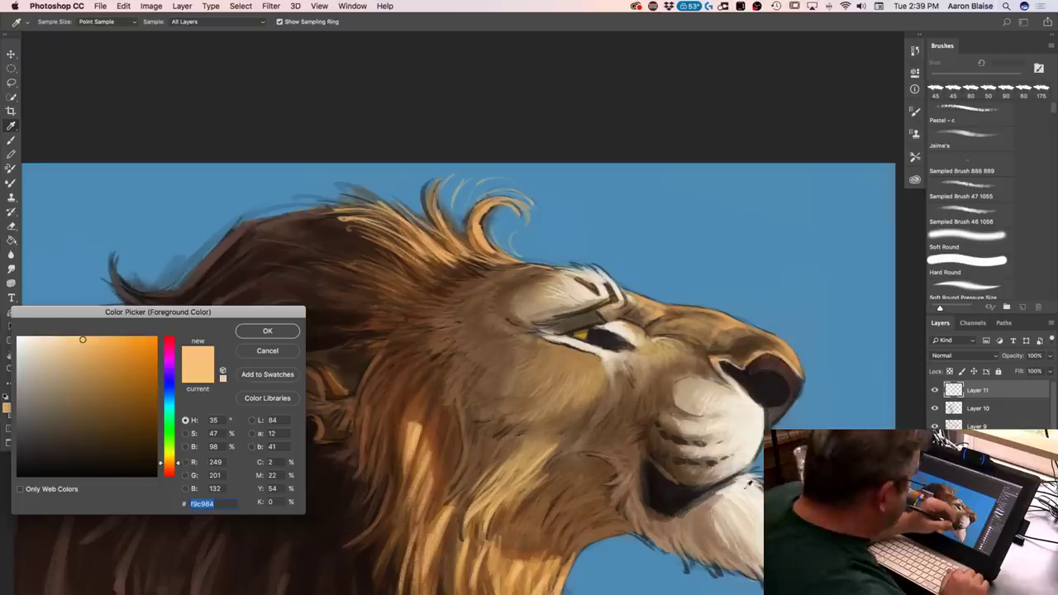
click(715, 493)
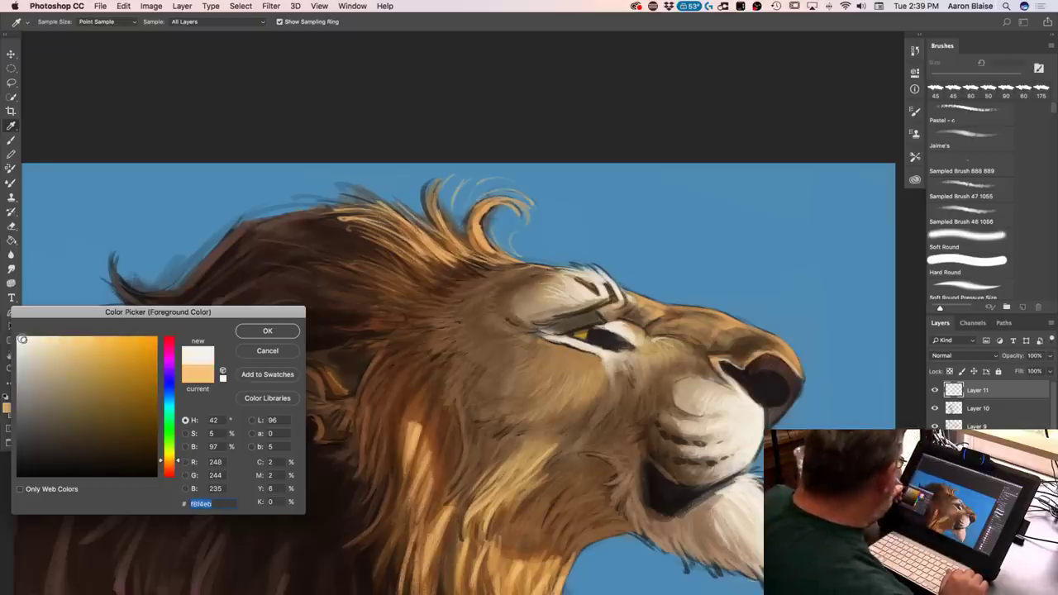
click(253, 333)
key(b)
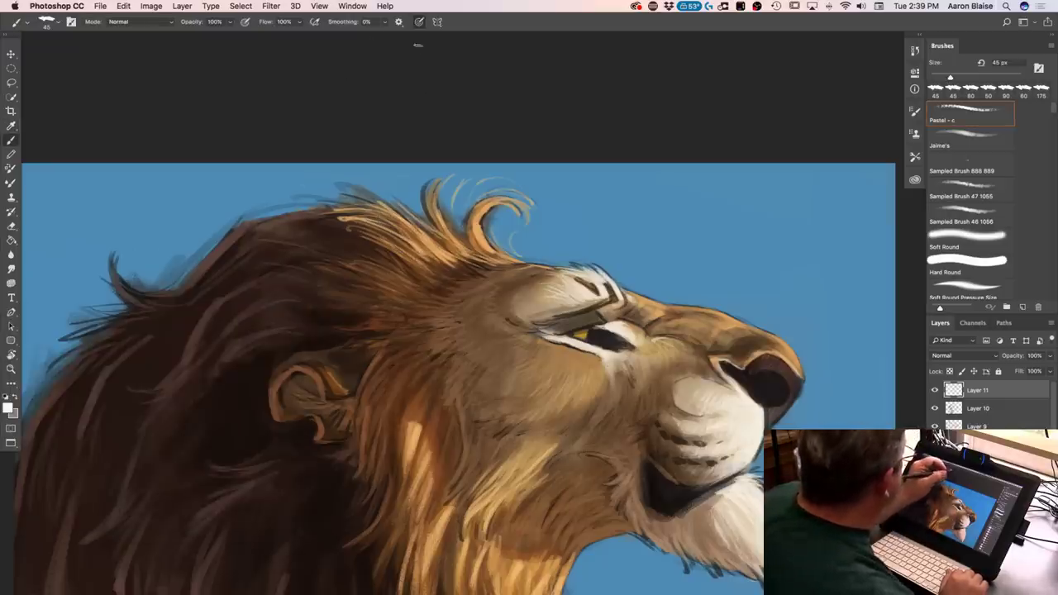
Enlarge the brush to 100 px and paint off-white fur over the chin tuft below the mouth
key(])
key(])
key(])
key(])
key(])
key(])
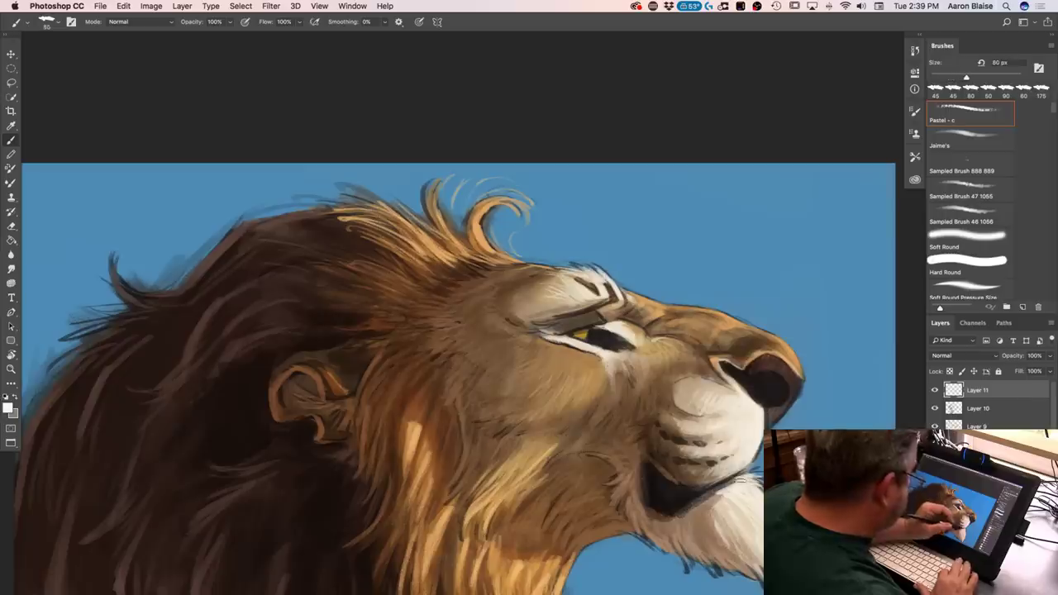
drag(736, 479, 761, 492)
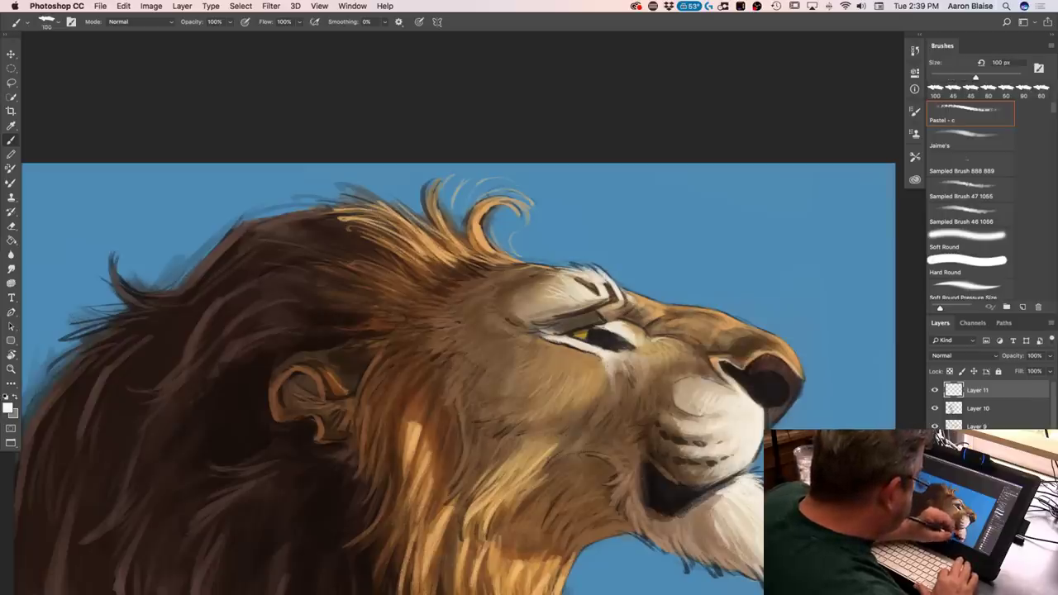
drag(729, 512, 759, 544)
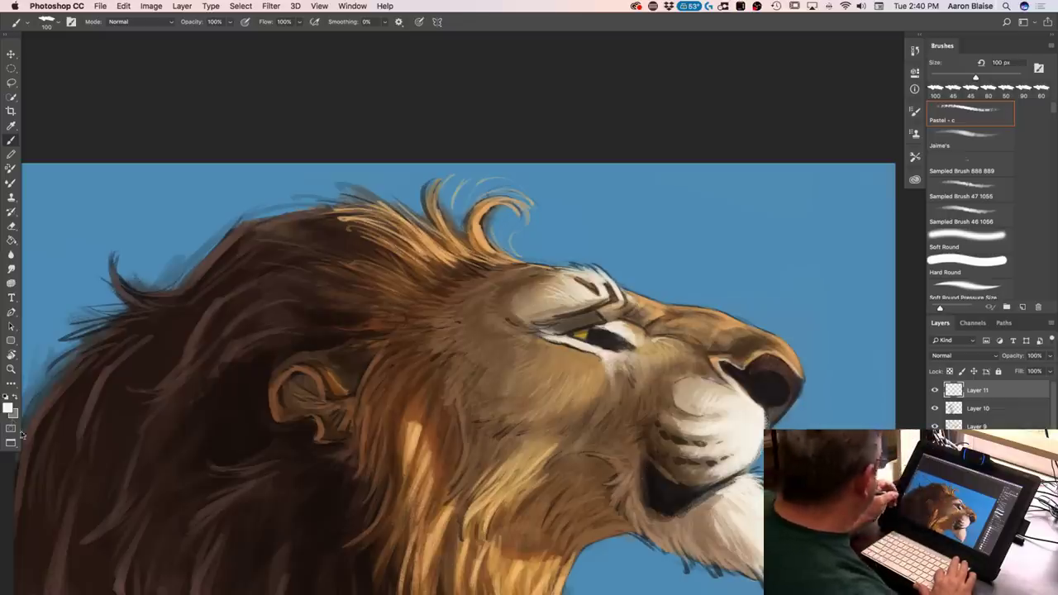
Set the foreground colour to the near-black #201a1a and restate the lip line above the chin with a 50 px brush
click(8, 408)
click(665, 484)
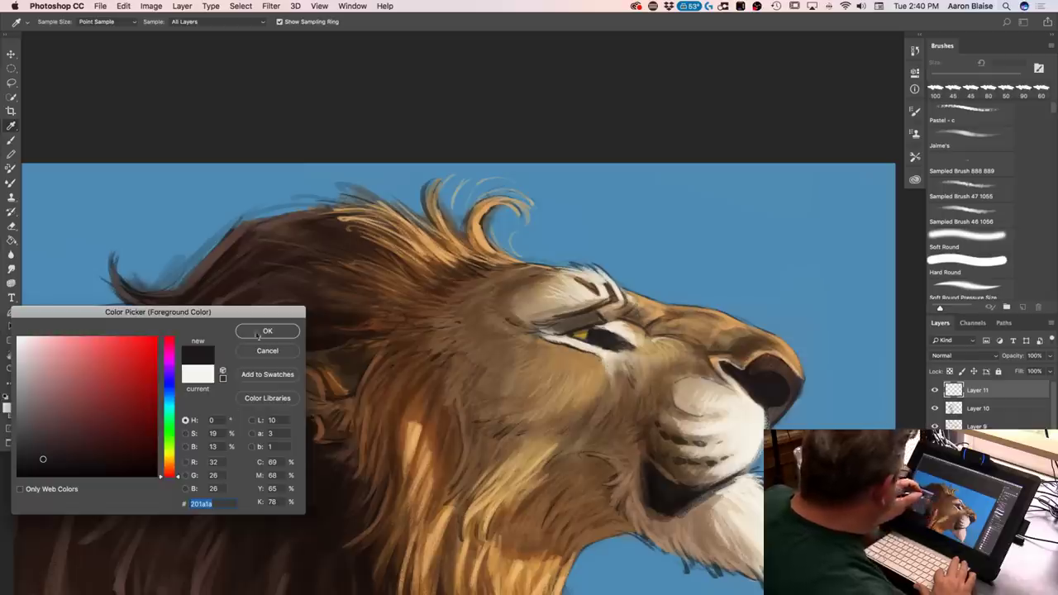
click(263, 331)
key(b)
drag(722, 484, 739, 478)
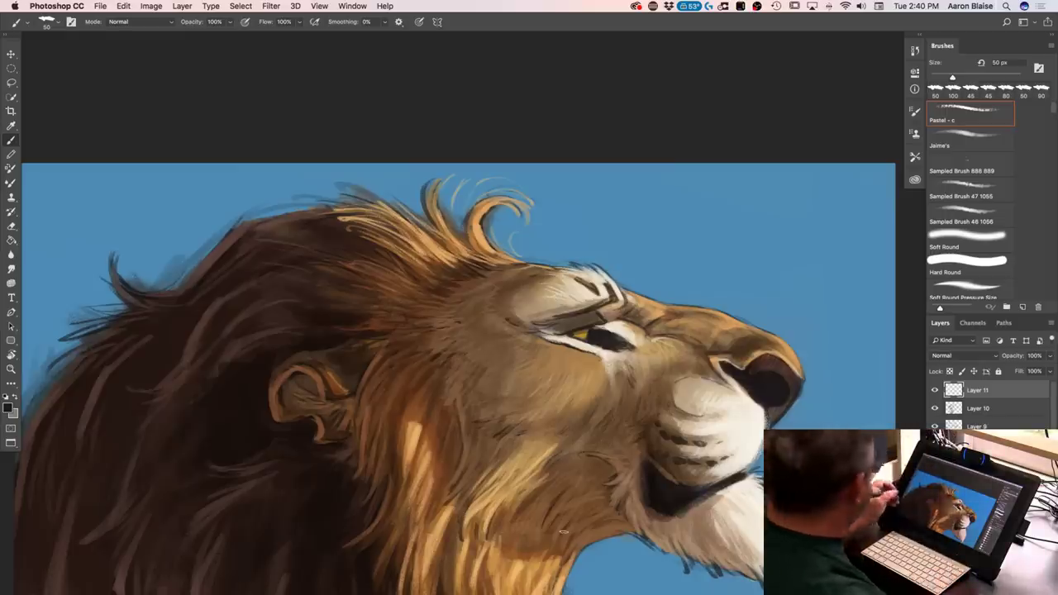
Set the foreground colour to the pale cream #ded4bf
click(10, 409)
click(35, 349)
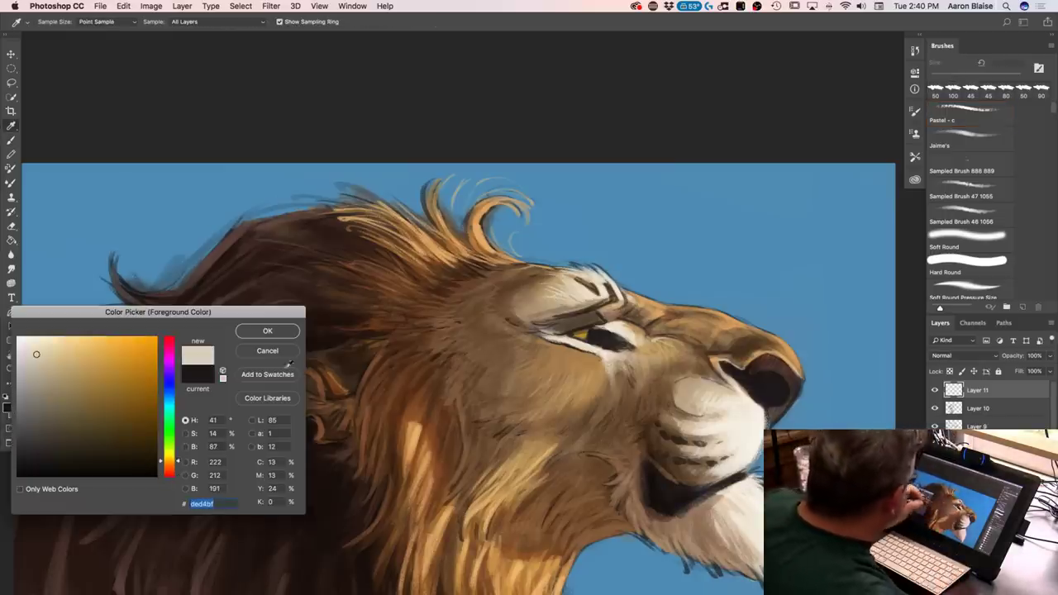
click(267, 329)
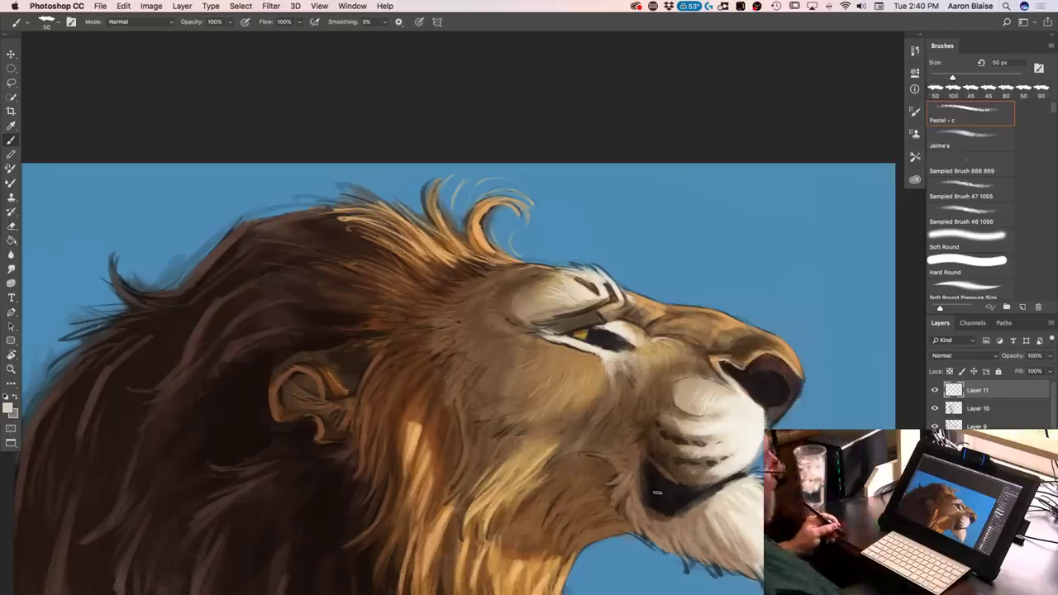
Sample the blue background and shift it to the teal #67becb as foreground colour for the Brush tool
key(super+minus)
key(super+minus)
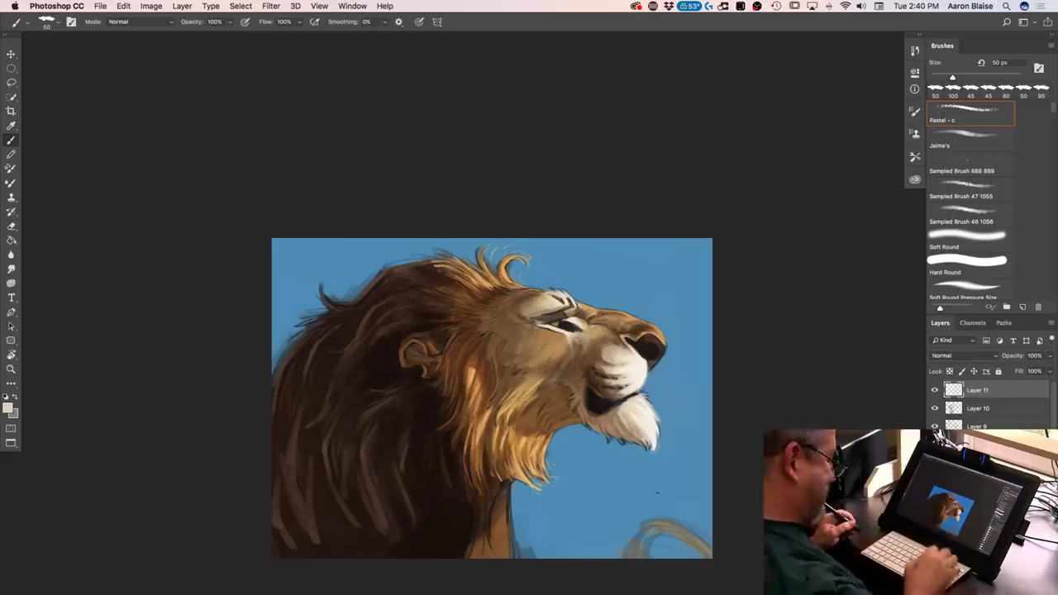
key(super+equal)
key(super+equal)
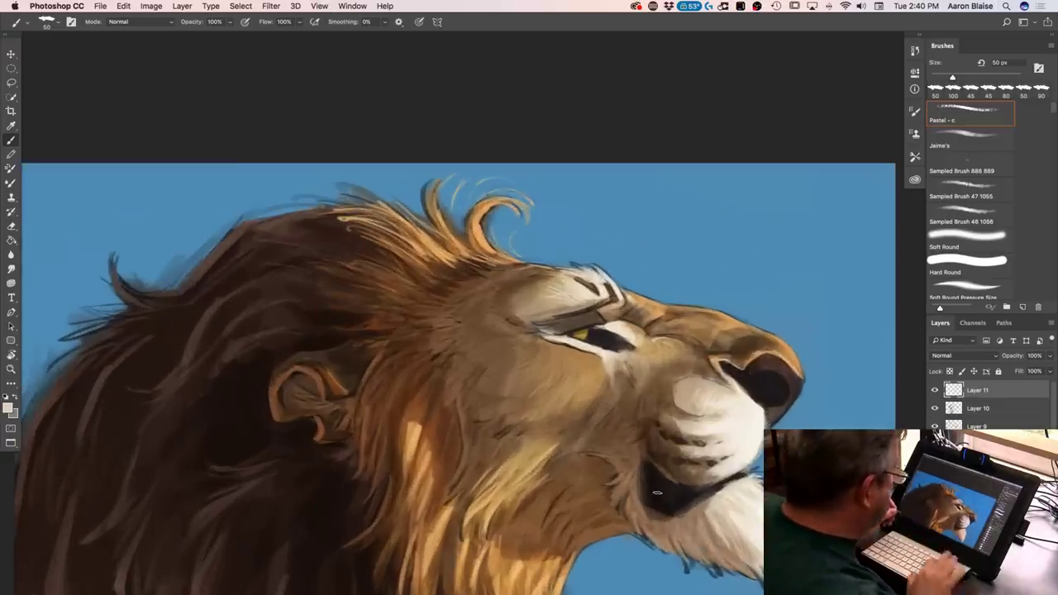
key(super+minus)
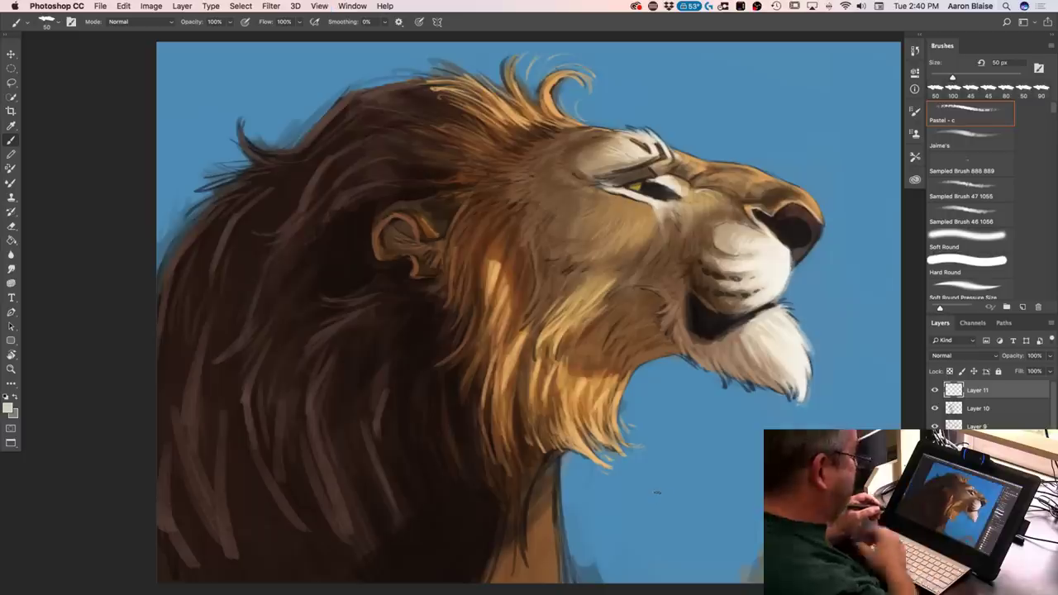
click(8, 408)
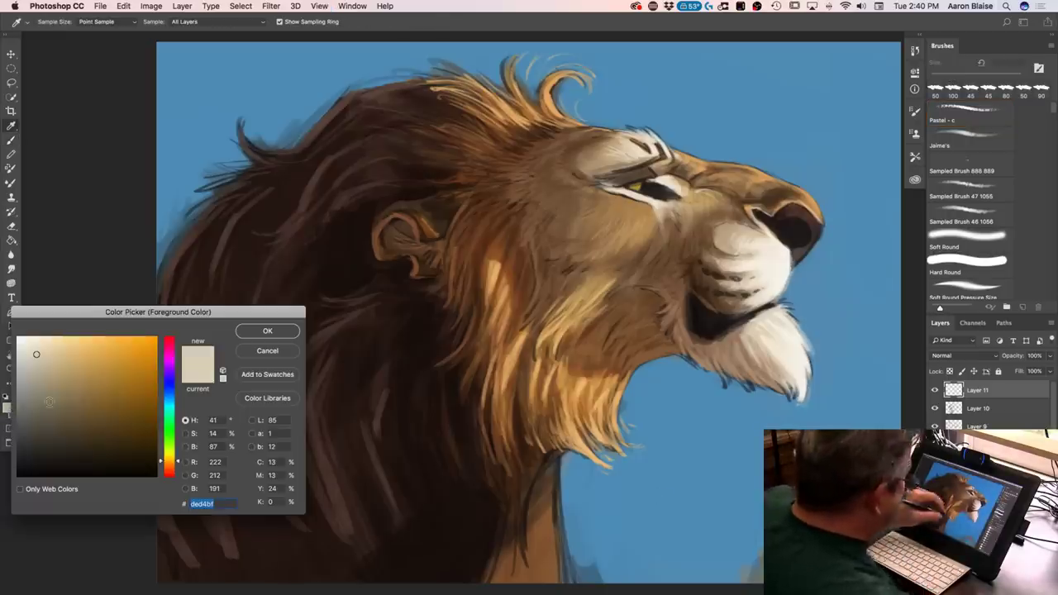
click(704, 451)
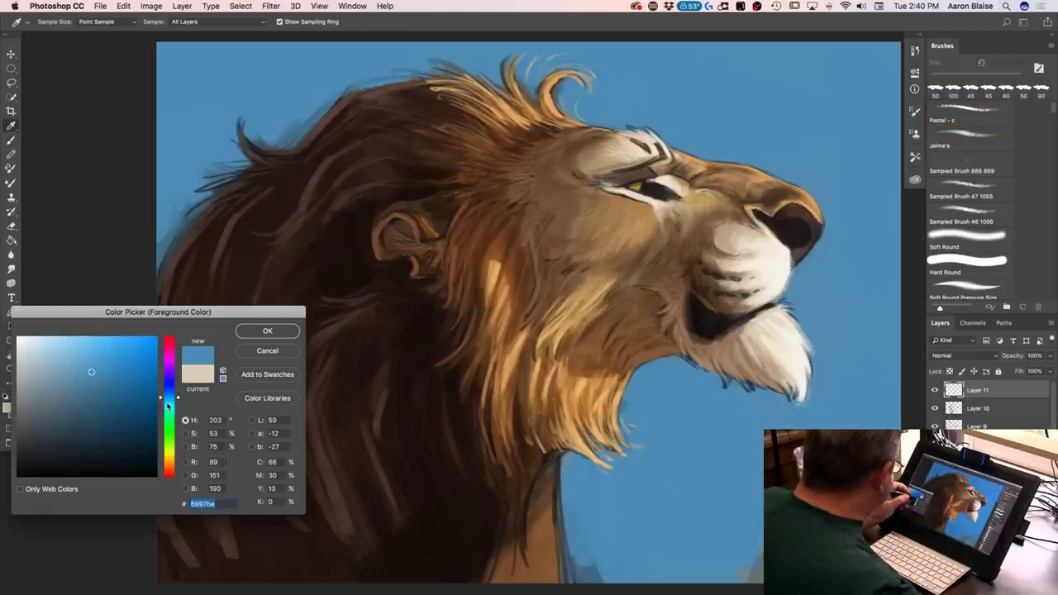
drag(169, 405, 163, 403)
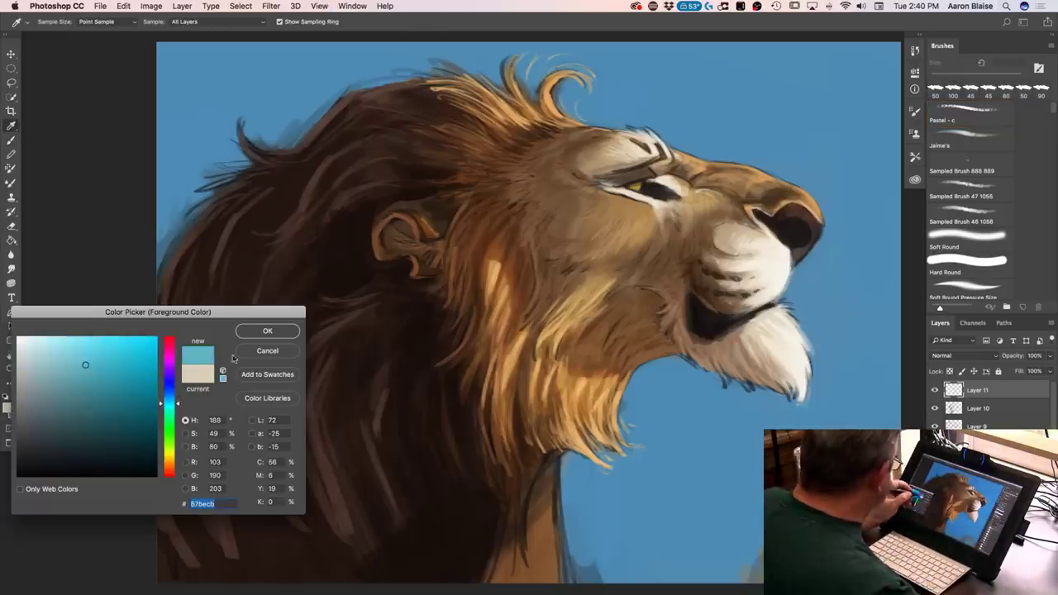
key(Return)
key(b)
Choose the Jaime's brush preset at 91 px
click(47, 22)
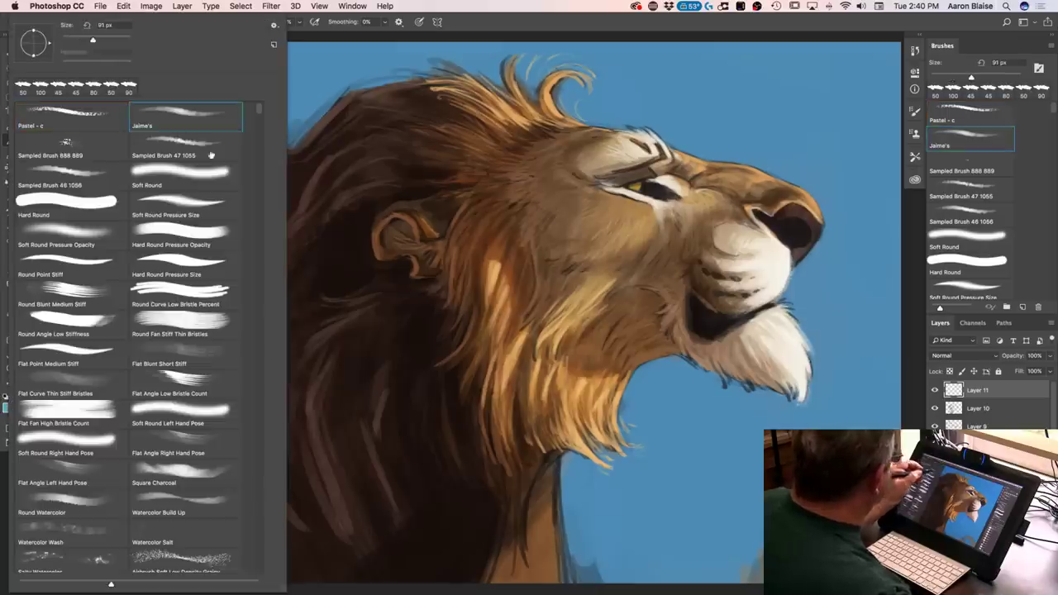
click(191, 131)
click(671, 463)
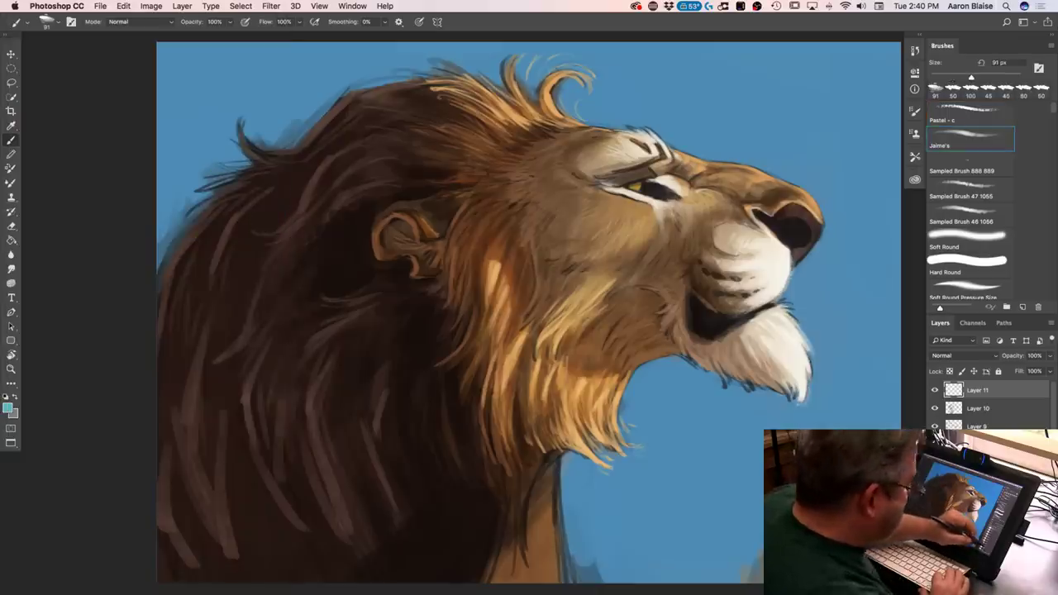
Enlarge the brush to 400 px and paint a teal stroke in the background under the lion's chin
key(bracketright)
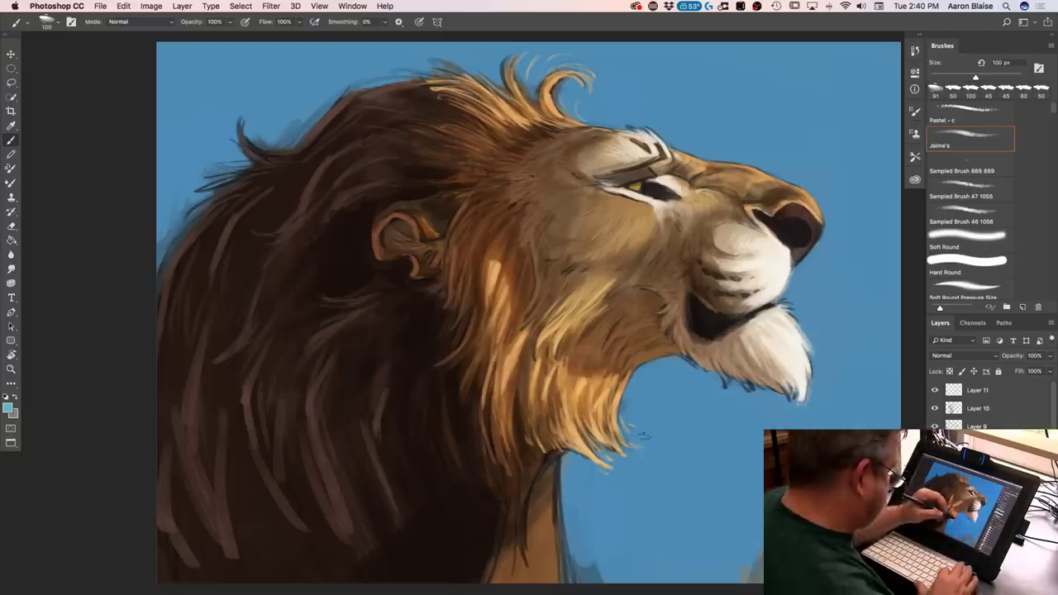
key(bracketright)
key(bracketright)
key(bracketright)
key(bracketright)
key(bracketright)
key(bracketright)
key(bracketright)
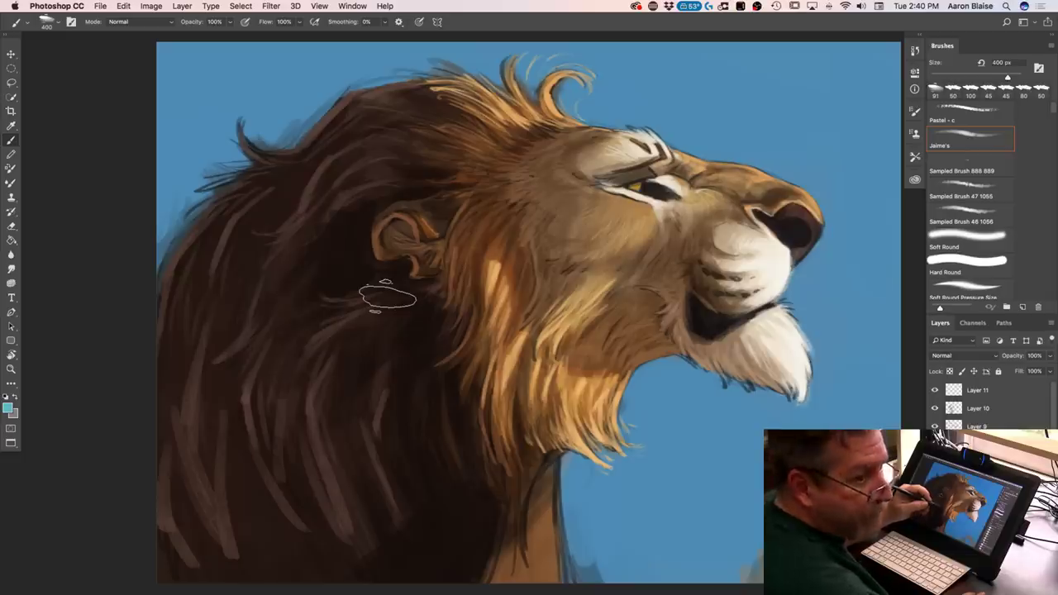
drag(691, 368, 678, 418)
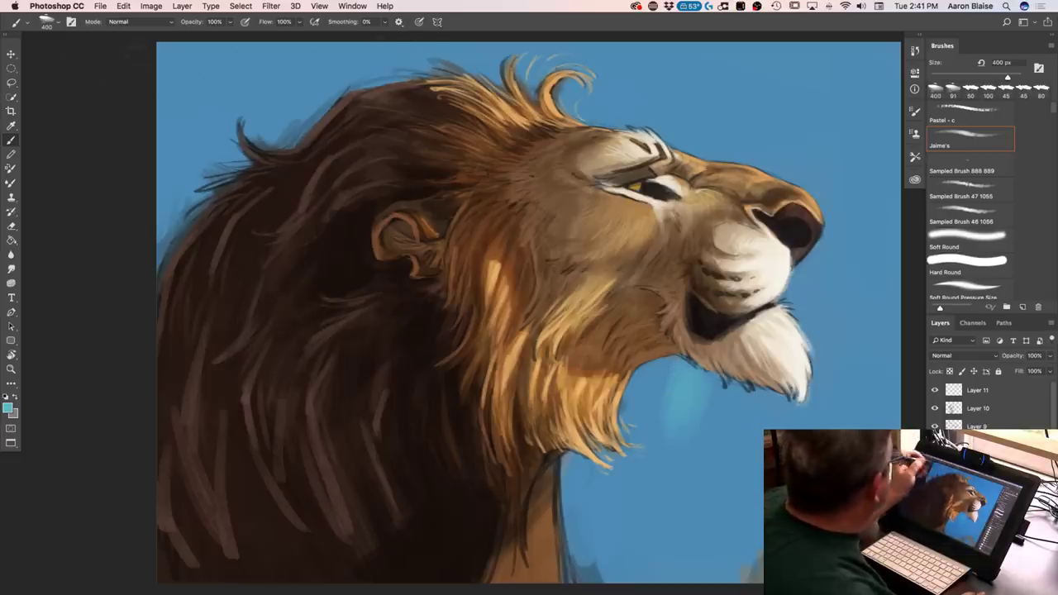
Turn off the brush's Texture option and paint teal over the background under the jaw and in front of the muzzle
click(71, 22)
click(707, 154)
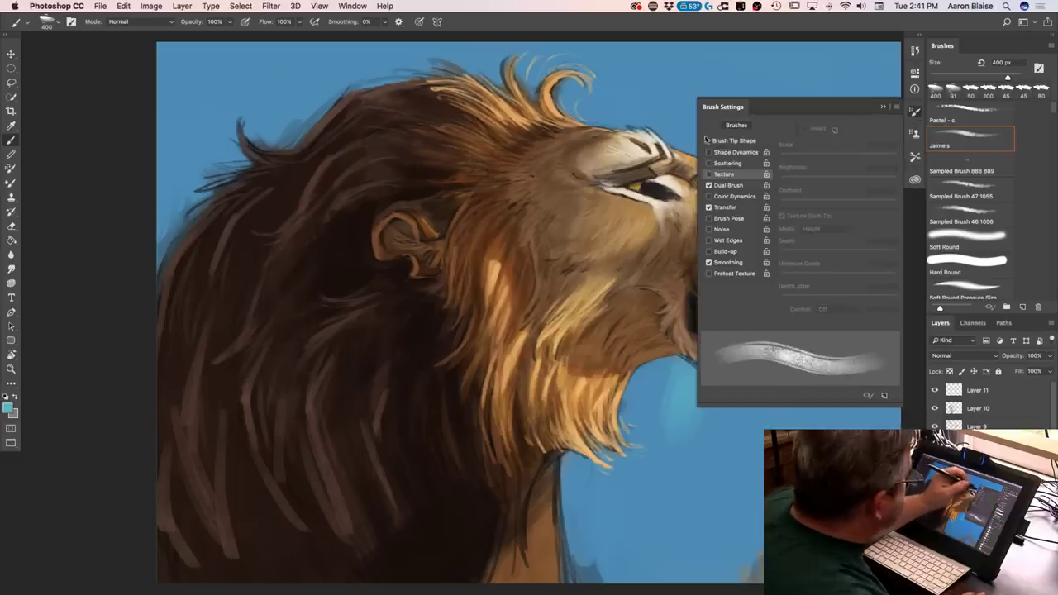
click(709, 110)
mouse_move(671, 374)
mouse_down()
mouse_move(610, 422)
mouse_move(696, 388)
mouse_move(731, 398)
mouse_up()
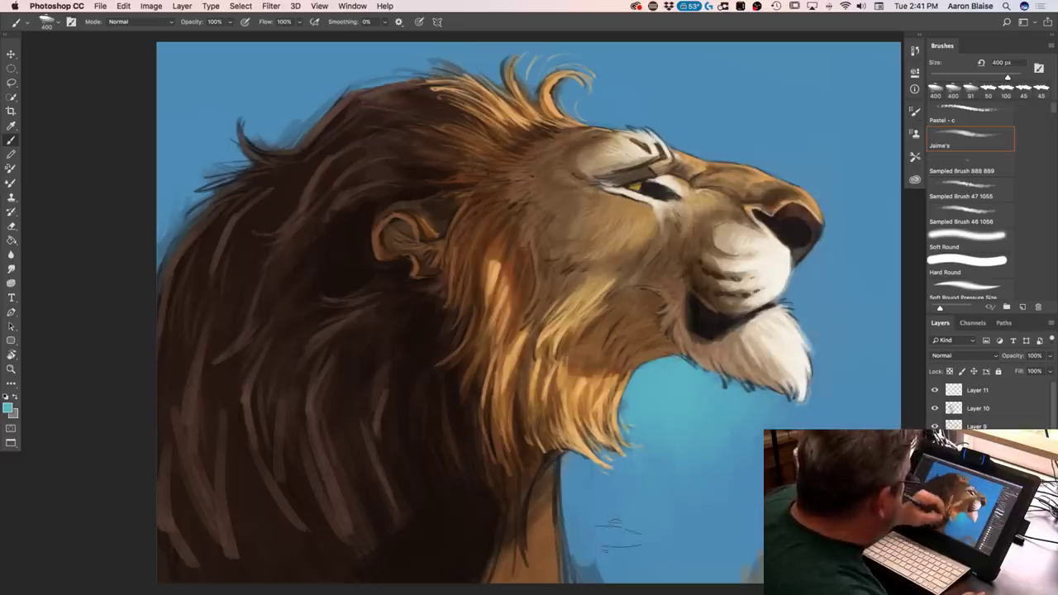
mouse_move(711, 366)
mouse_down()
mouse_move(781, 382)
mouse_move(808, 335)
mouse_up()
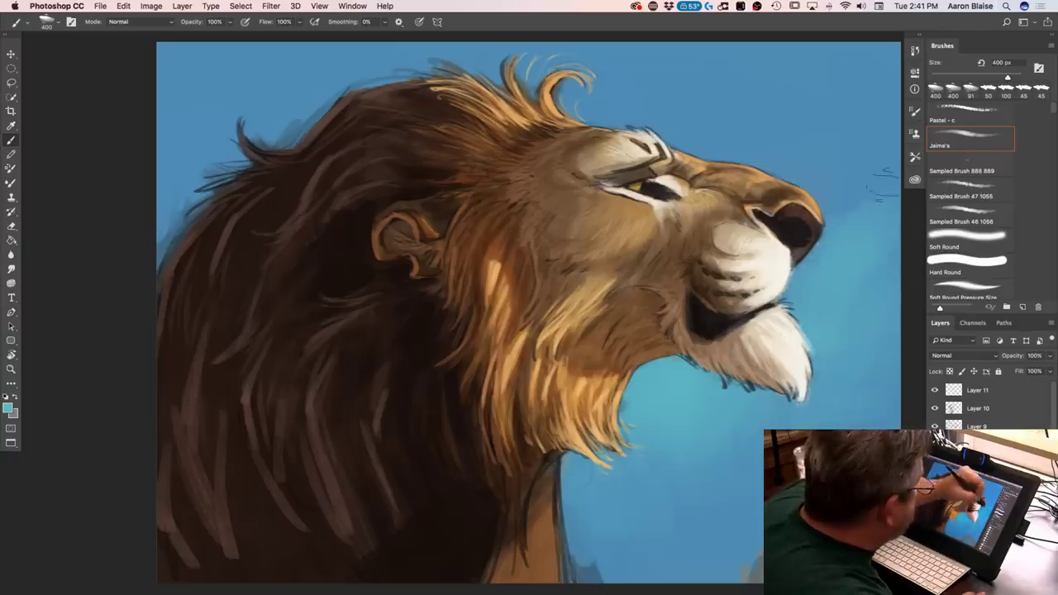
Enlarge the brush to 700 px and paint teal across the sky above the head and behind the mane
key(bracketright)
key(bracketright)
key(bracketright)
key(super+minus)
mouse_move(740, 108)
mouse_down()
mouse_move(806, 252)
mouse_move(769, 114)
mouse_up()
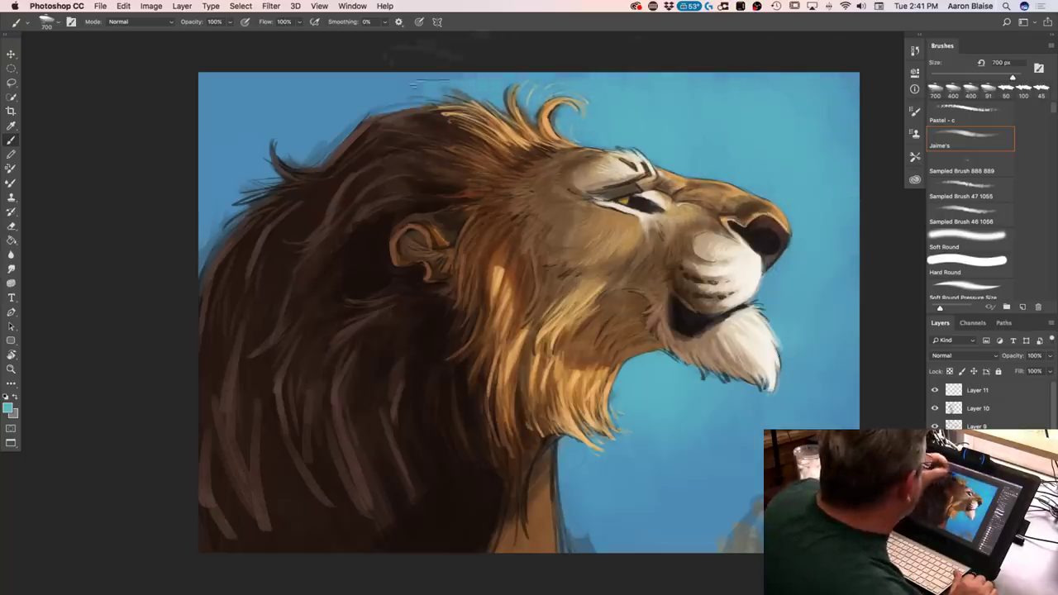
mouse_move(339, 111)
mouse_down()
mouse_move(304, 126)
mouse_move(299, 153)
mouse_move(248, 129)
mouse_move(219, 128)
mouse_move(197, 213)
mouse_up()
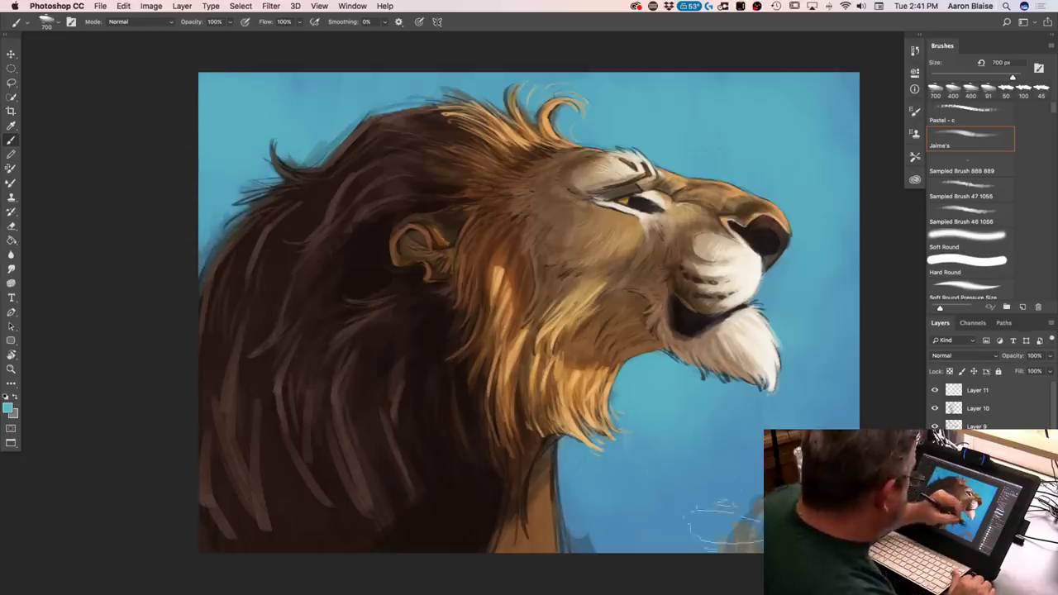
key(super+minus)
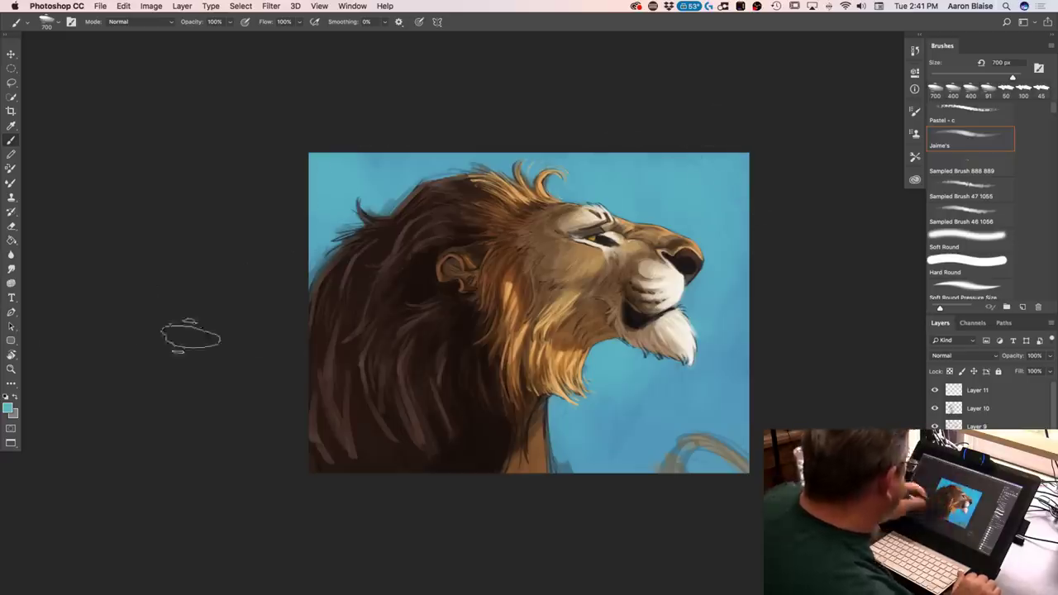
Set the foreground colour to the light turquoise #73ded5 and paint it over the background below the jaw and behind the mane
click(8, 408)
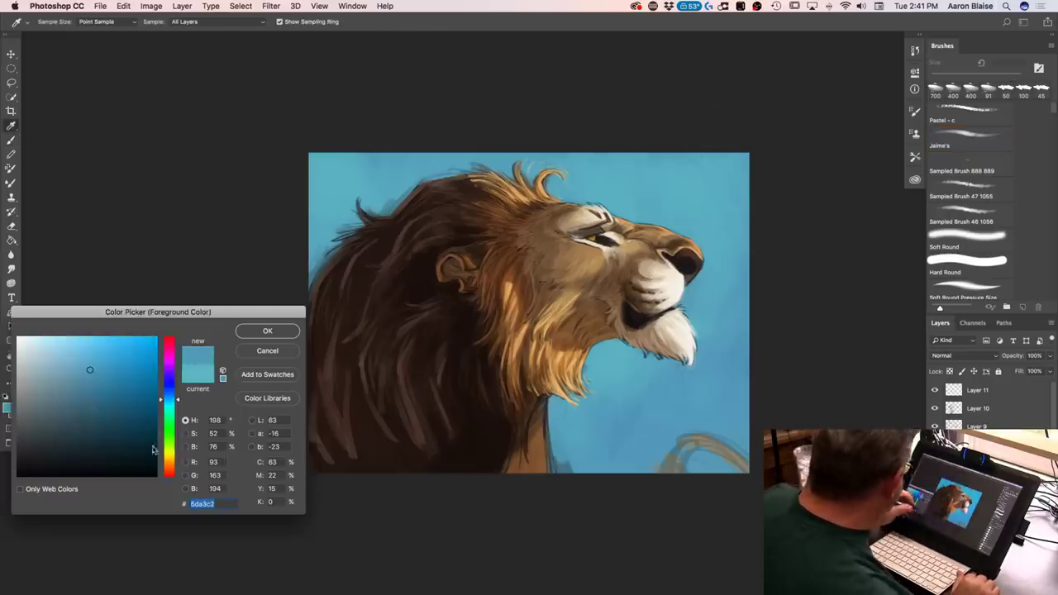
click(171, 408)
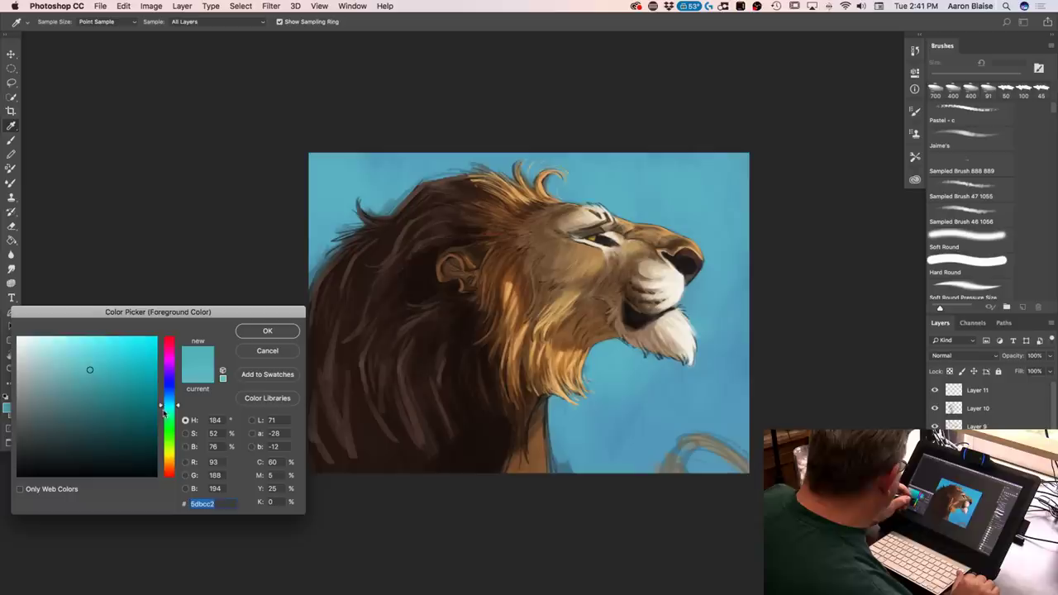
click(168, 409)
click(84, 354)
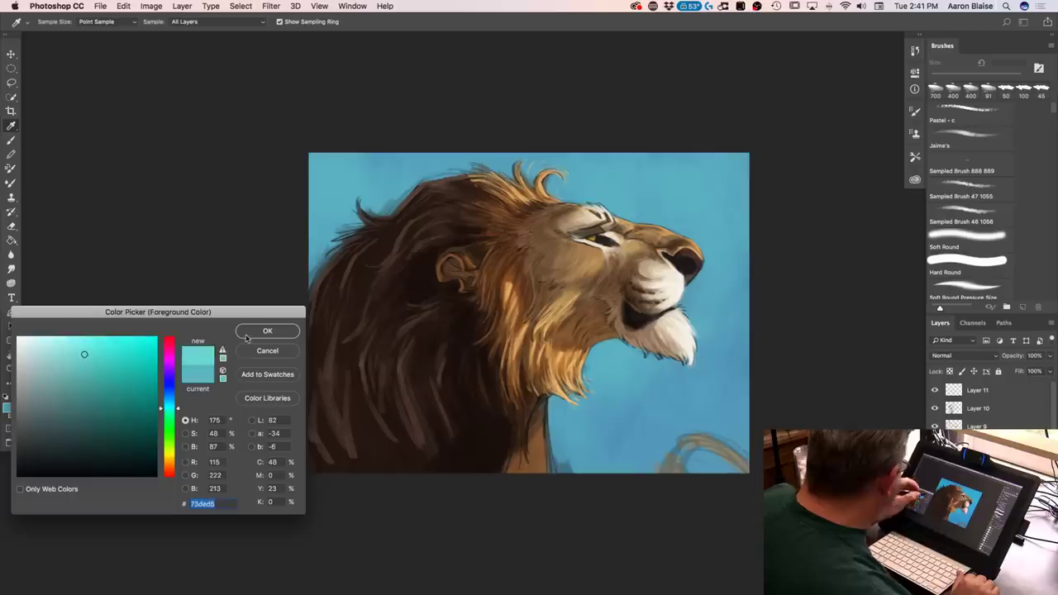
click(248, 334)
mouse_move(736, 413)
mouse_down()
mouse_move(710, 463)
mouse_move(682, 465)
mouse_move(629, 453)
mouse_move(571, 401)
mouse_move(666, 451)
mouse_move(719, 388)
mouse_move(637, 420)
mouse_move(653, 370)
mouse_up()
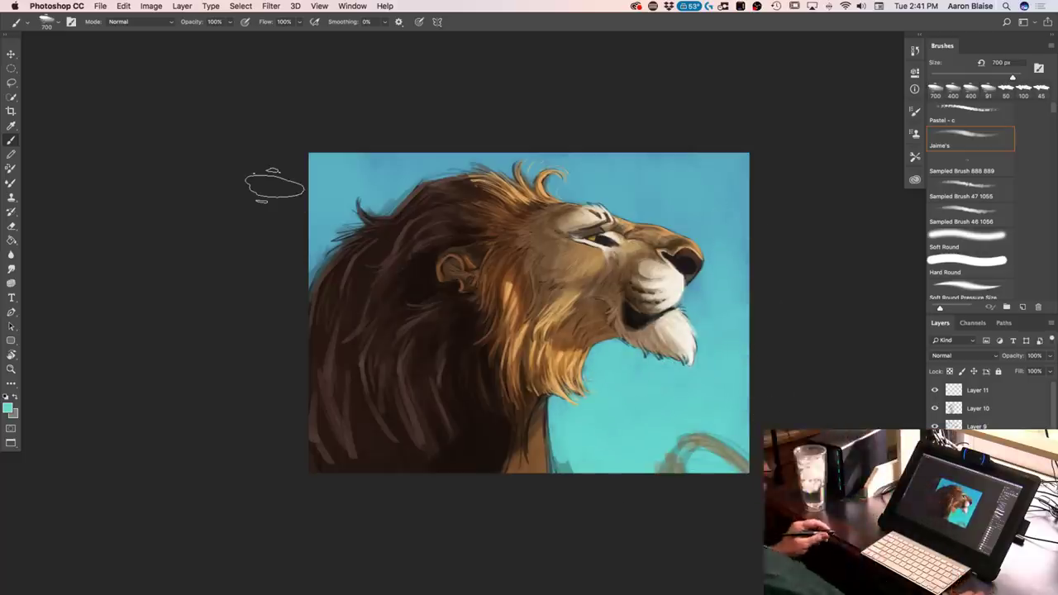
key(super+equal)
key(super+equal)
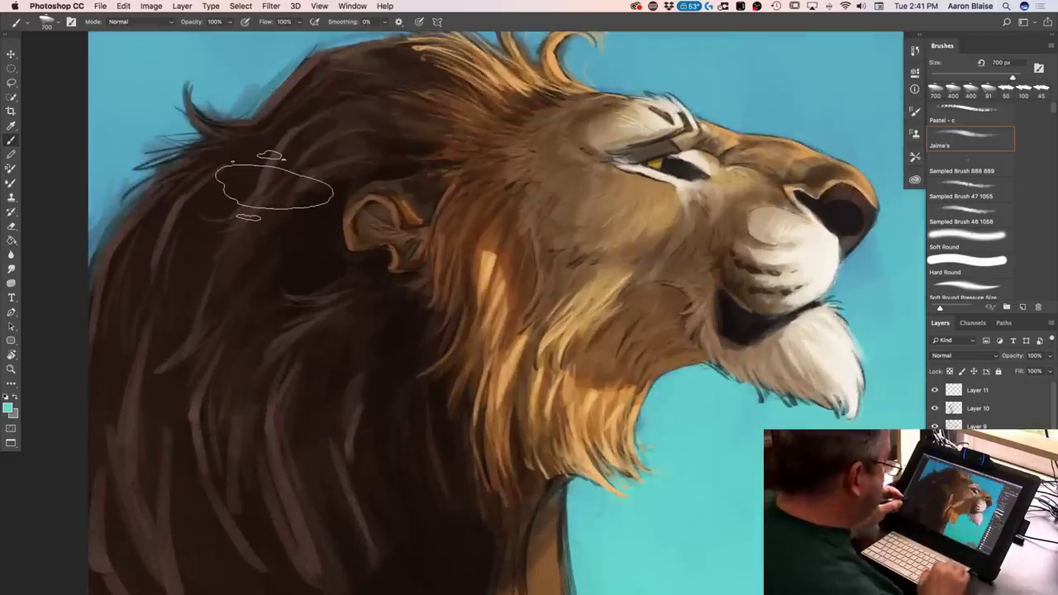
key(super+minus)
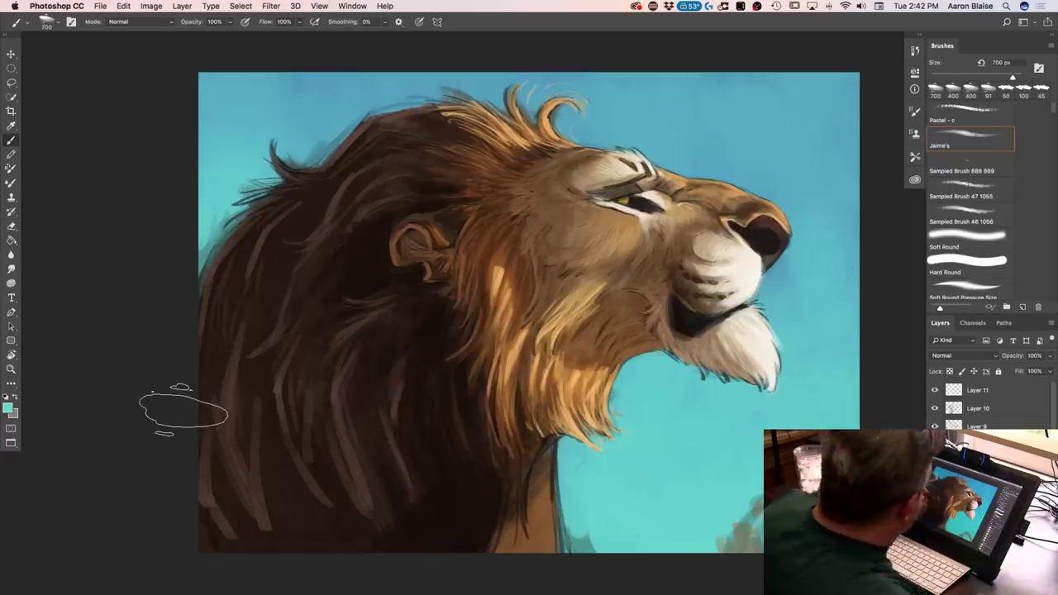
Sample the nose colour, lighten it to the dusty pink-brown #aa796a as foreground colour, and add a new layer above Layer 11
click(8, 406)
click(768, 228)
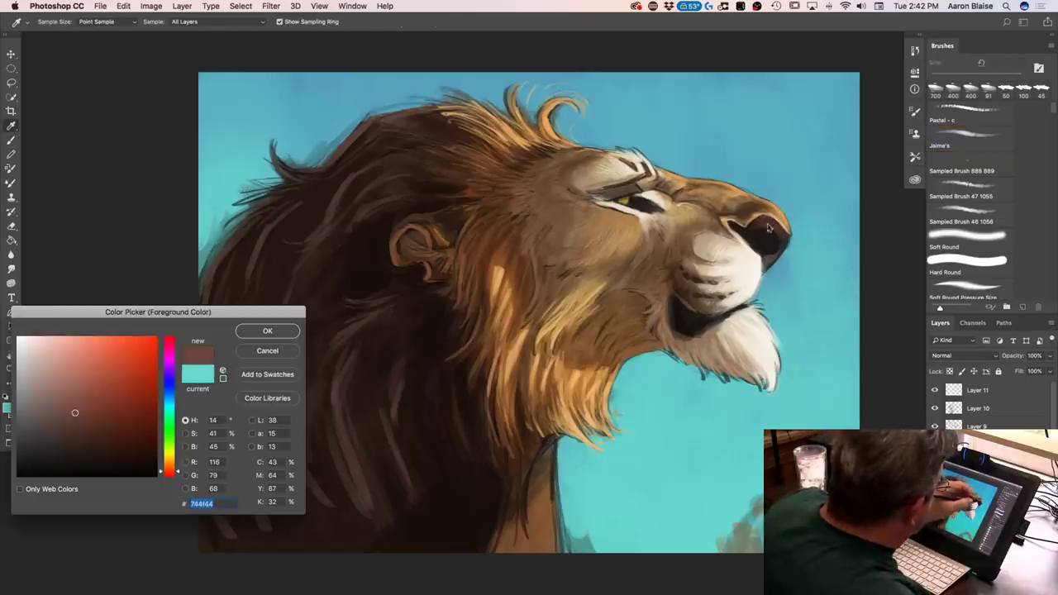
click(266, 332)
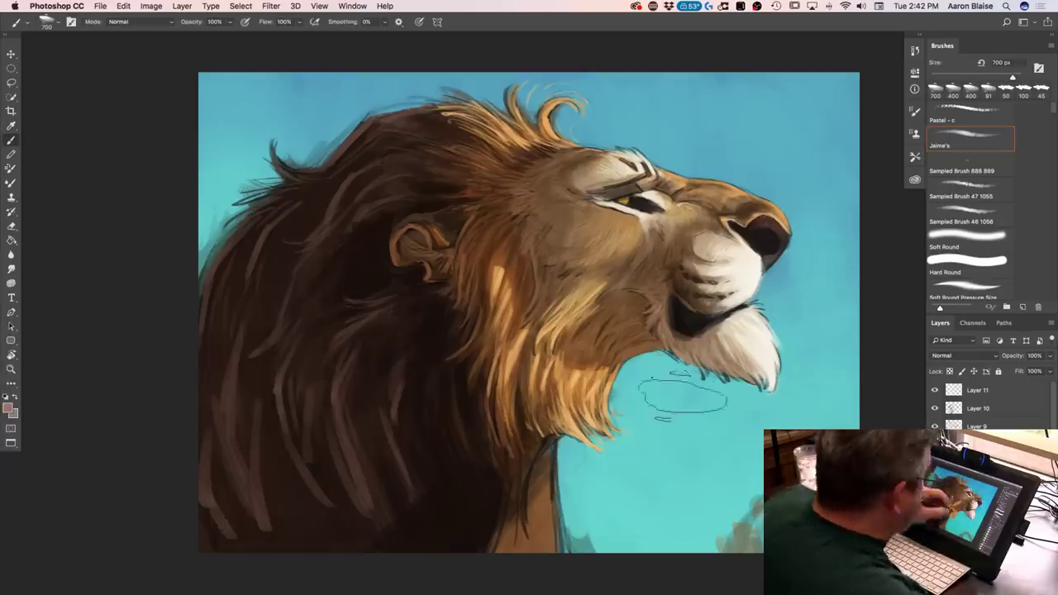
click(977, 391)
key(alt+shift+super+n)
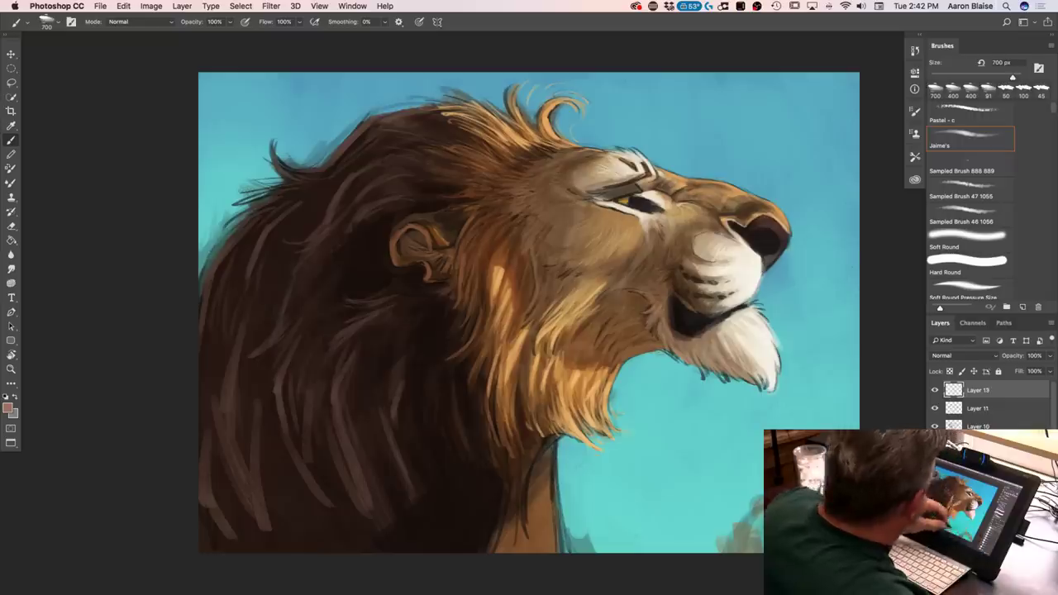
Choose the Pastel - c brush preset at 62 px
click(71, 22)
click(47, 25)
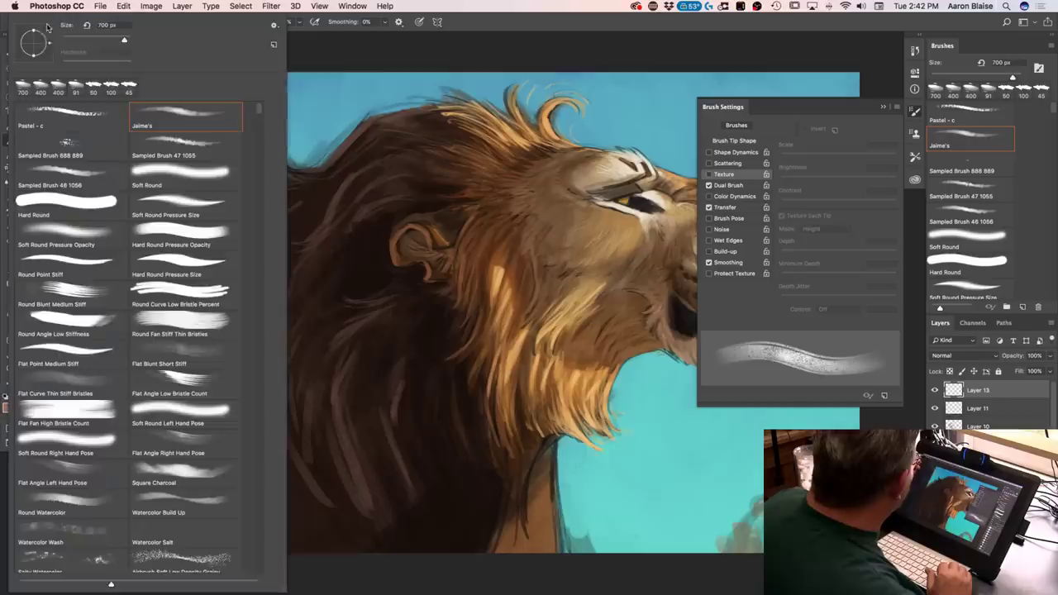
click(60, 118)
key(Return)
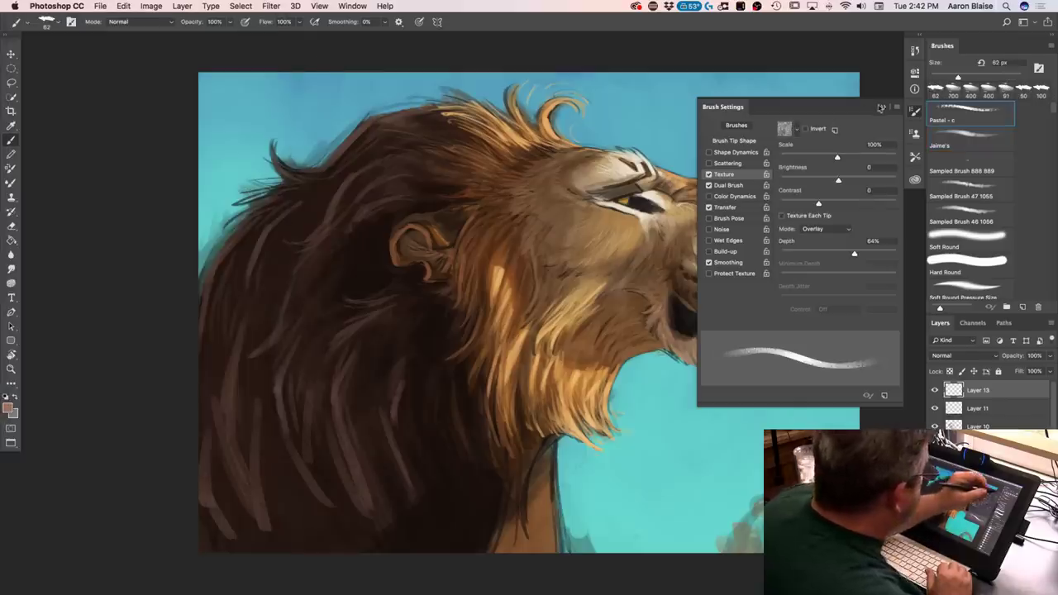
click(882, 109)
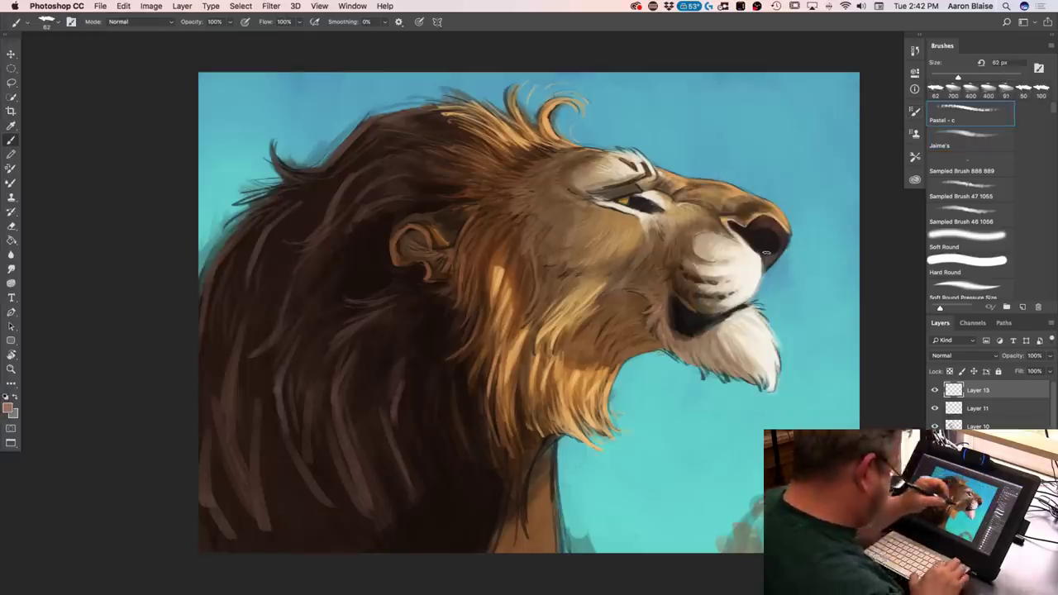
Paint pink-brown strokes along the front edge and top of the lion's nose with a 50 px brush
key(super+plus)
key(bracketleft)
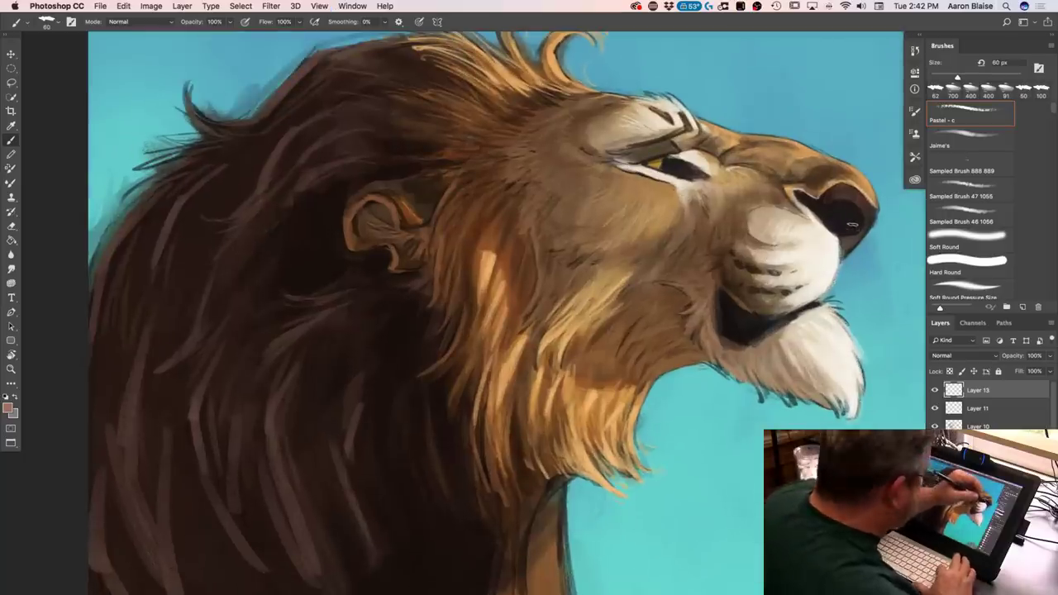
key(bracketleft)
drag(874, 210, 845, 256)
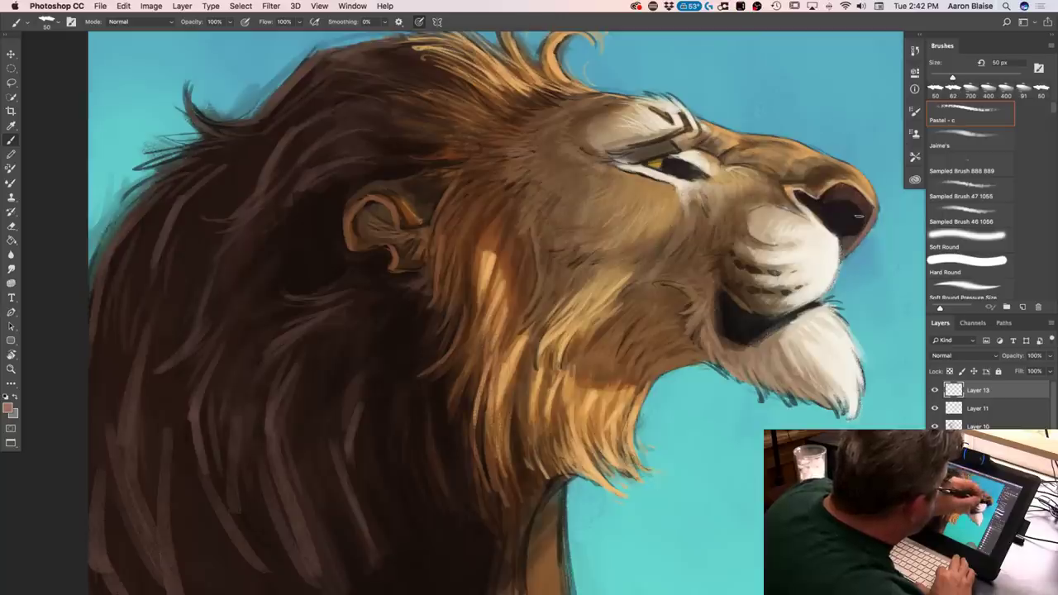
mouse_move(854, 203)
mouse_down()
mouse_move(825, 200)
mouse_move(855, 208)
mouse_up()
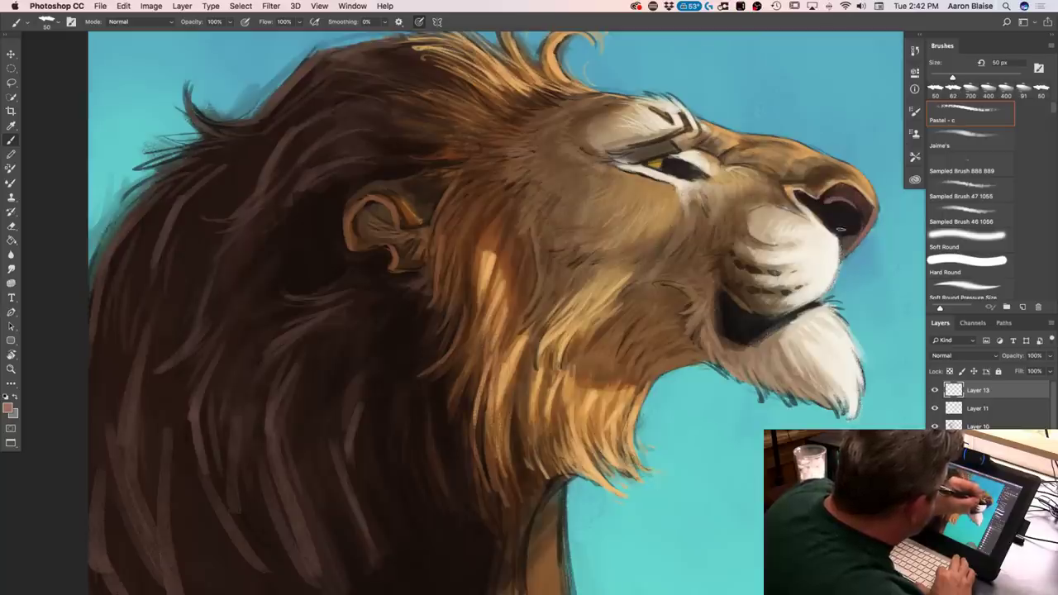
drag(859, 208, 852, 214)
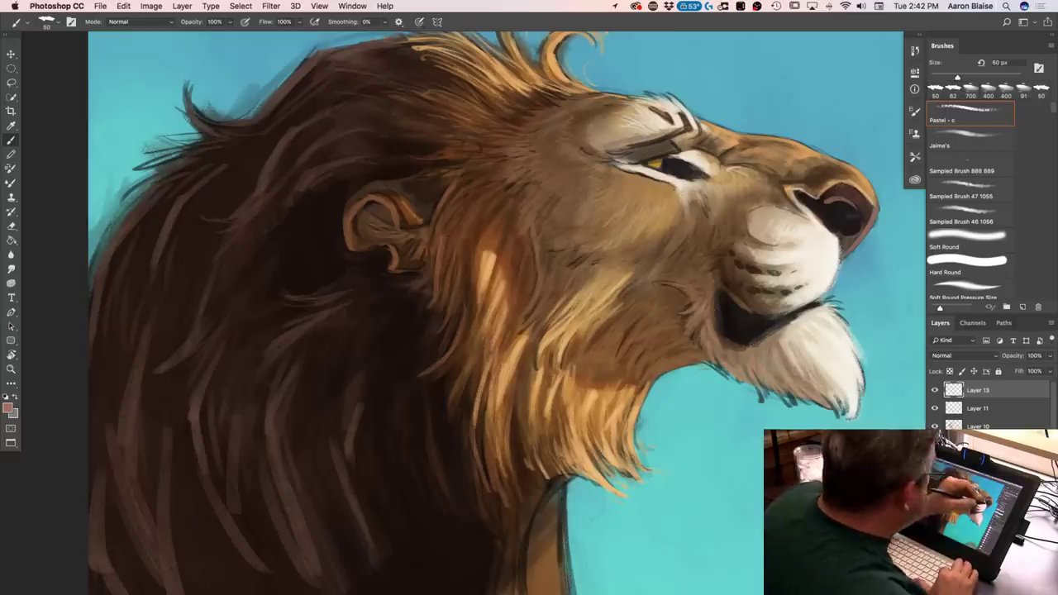
Enlarge the brush to 70 px and broaden the pink-brown highlight across the top of the nose
key(bracketright)
key(bracketright)
mouse_move(865, 203)
mouse_down()
mouse_move(868, 218)
mouse_move(849, 205)
mouse_up()
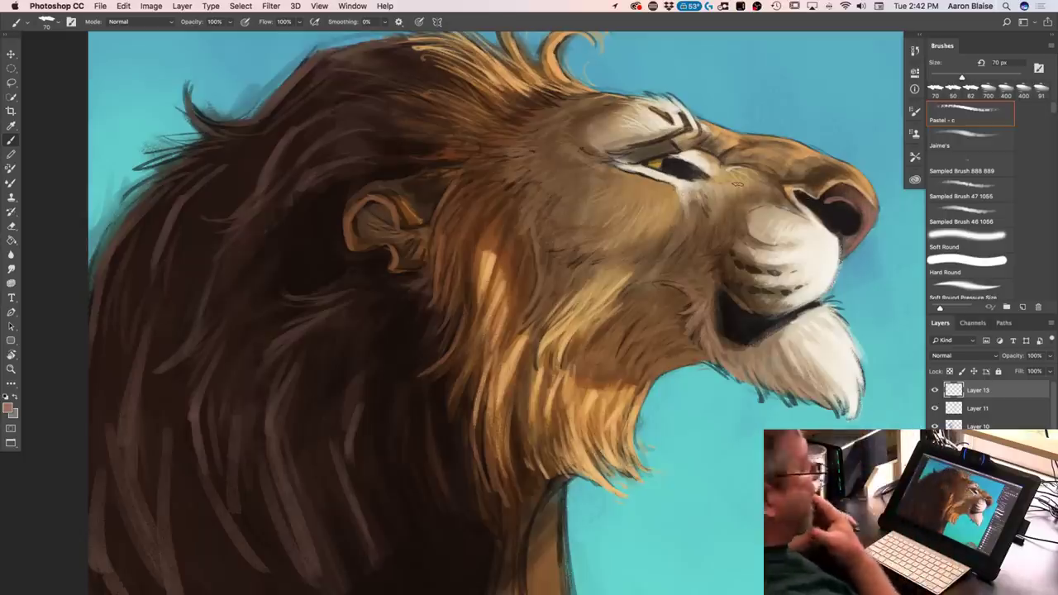
Set the foreground colour to the lighter pink #ce9989 and highlight the front edge of the nose with a 45 px brush
click(7, 406)
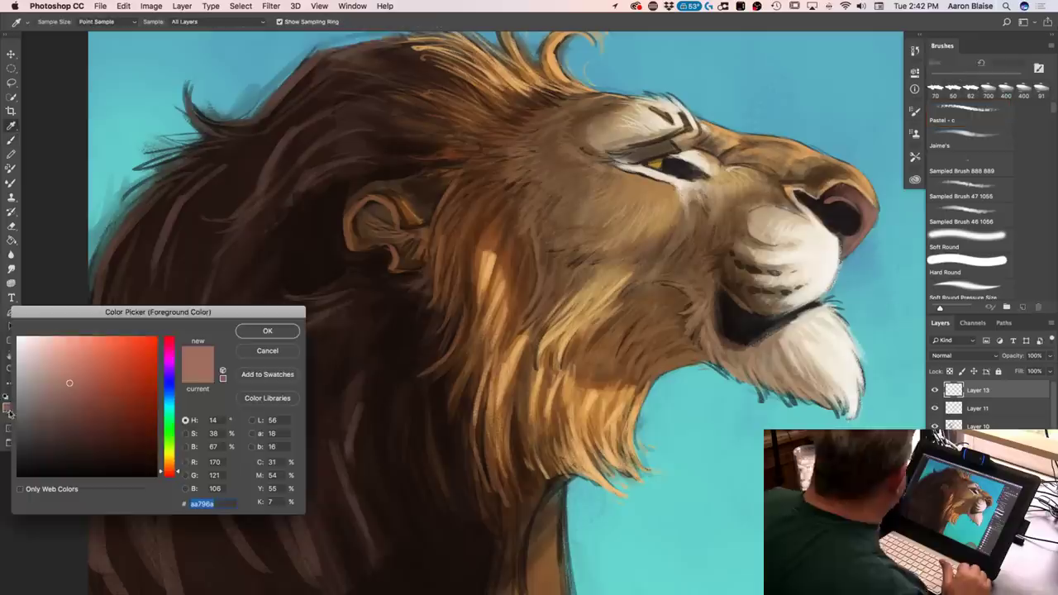
click(63, 362)
click(265, 332)
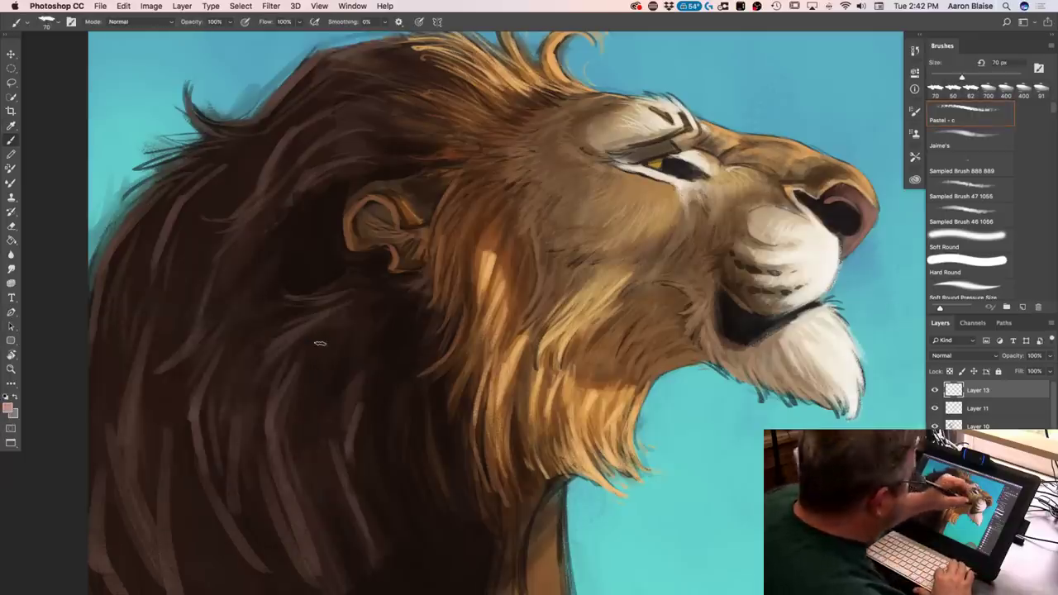
key(bracketleft)
key(bracketleft)
key(bracketleft)
drag(869, 204, 868, 225)
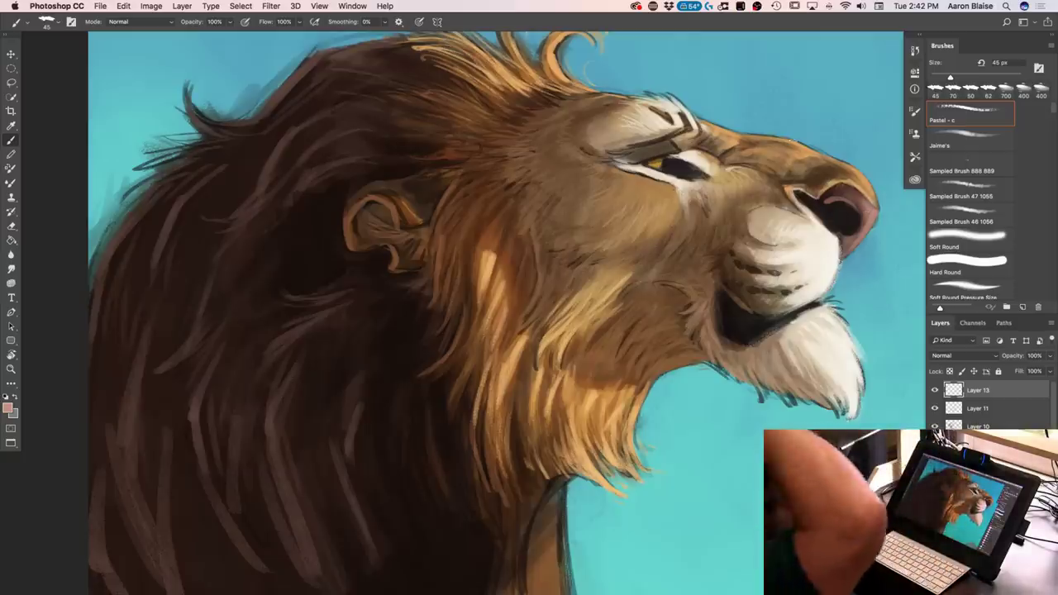
Sample the eye's yellow, brighten it to #f1c458 as foreground colour, and dab a highlight on the iris
click(7, 408)
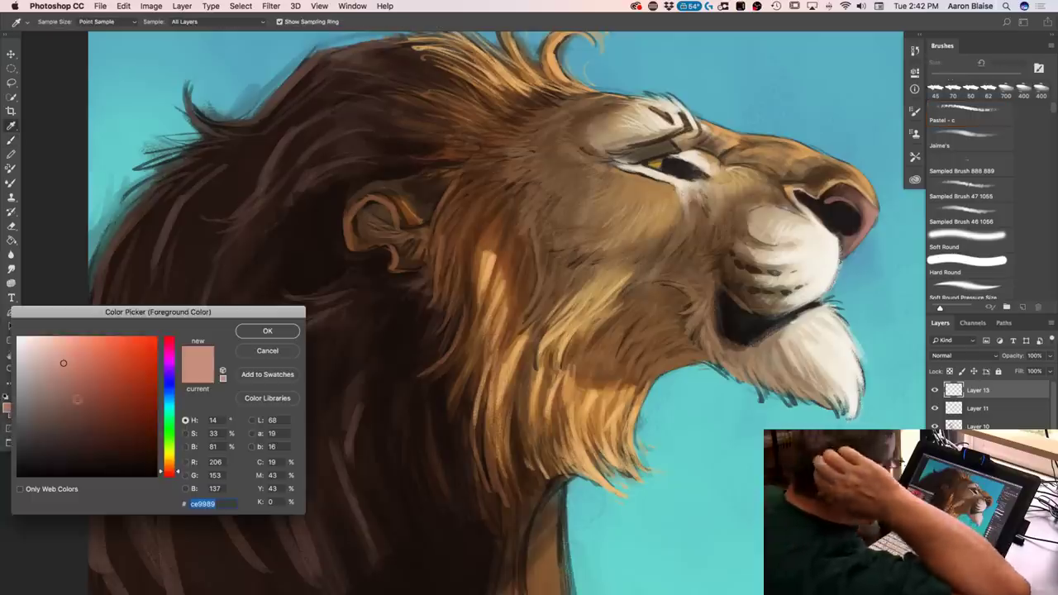
click(654, 165)
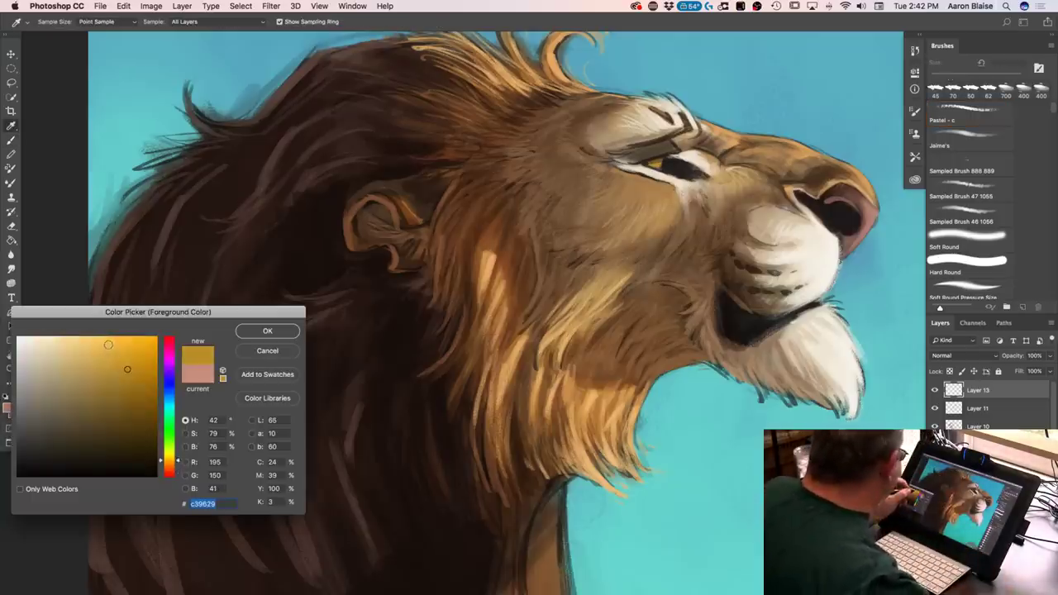
click(267, 331)
click(657, 168)
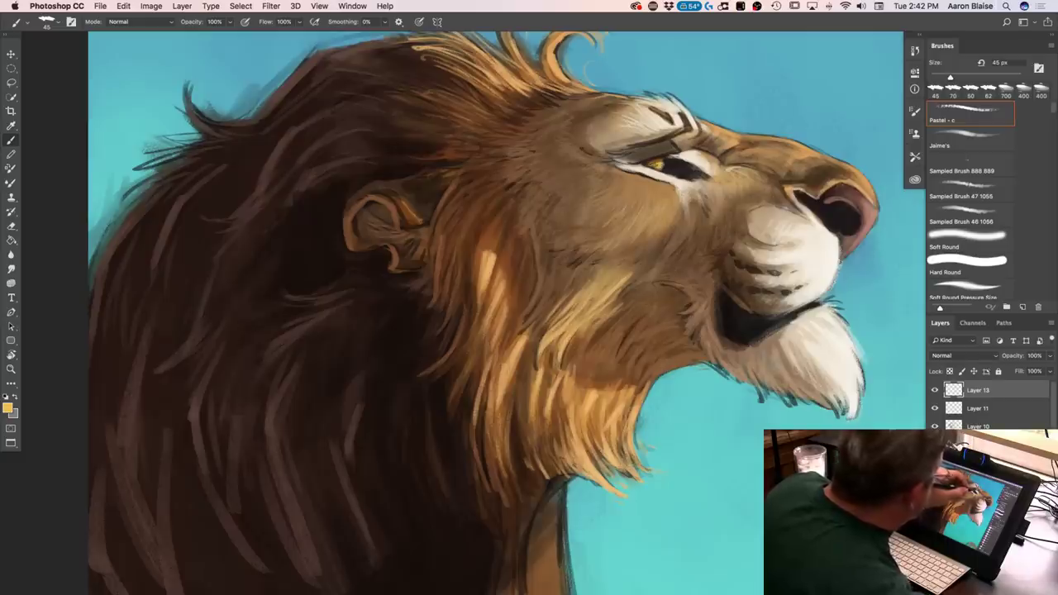
Sample the dark colour beside the iris and shift it to a slightly lighter dark blue-grey as foreground colour
click(7, 409)
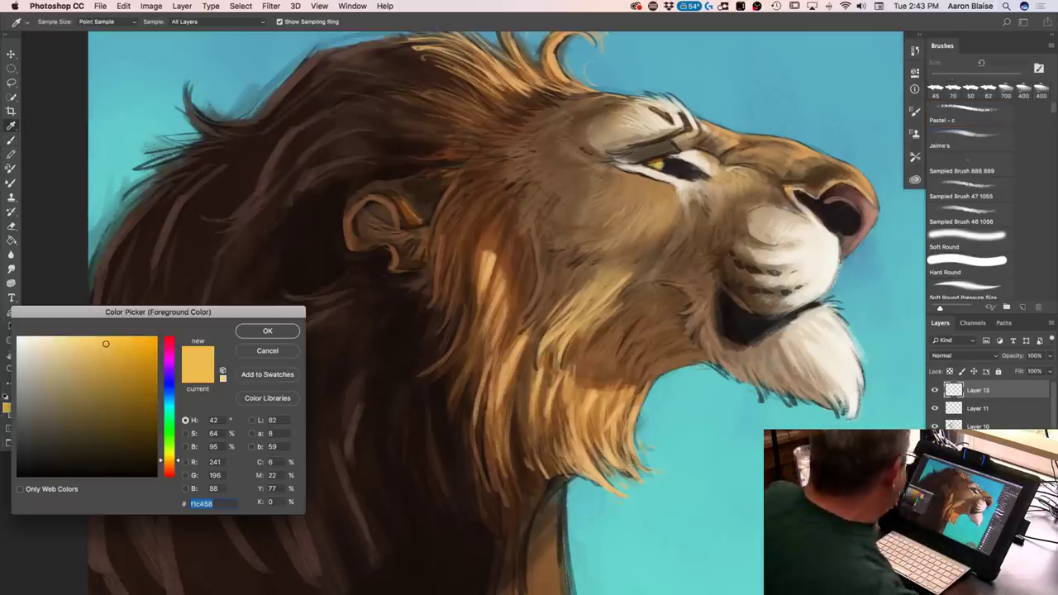
click(674, 171)
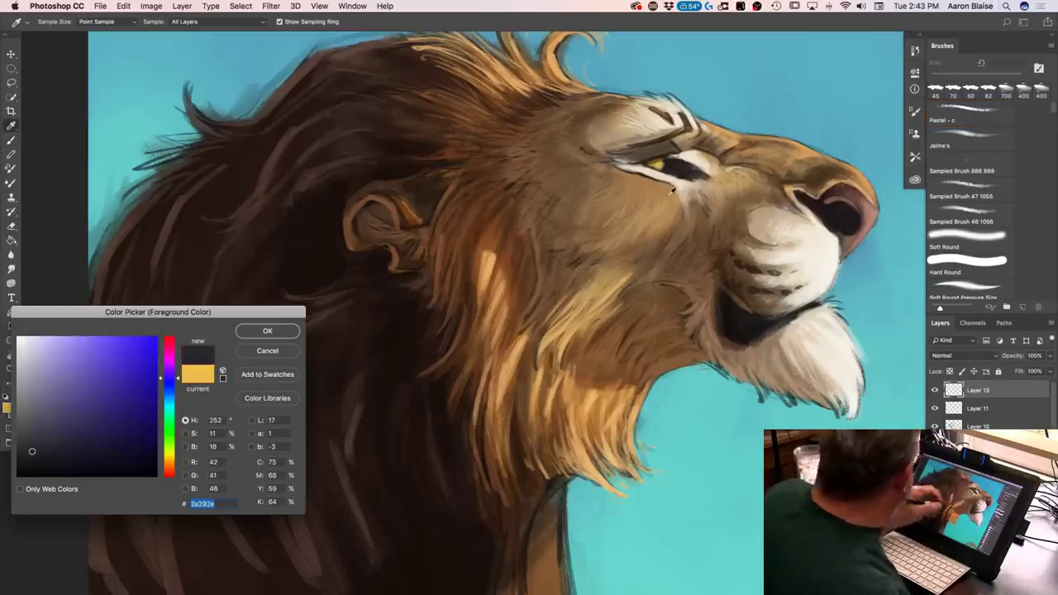
click(166, 390)
drag(32, 450, 46, 433)
click(294, 329)
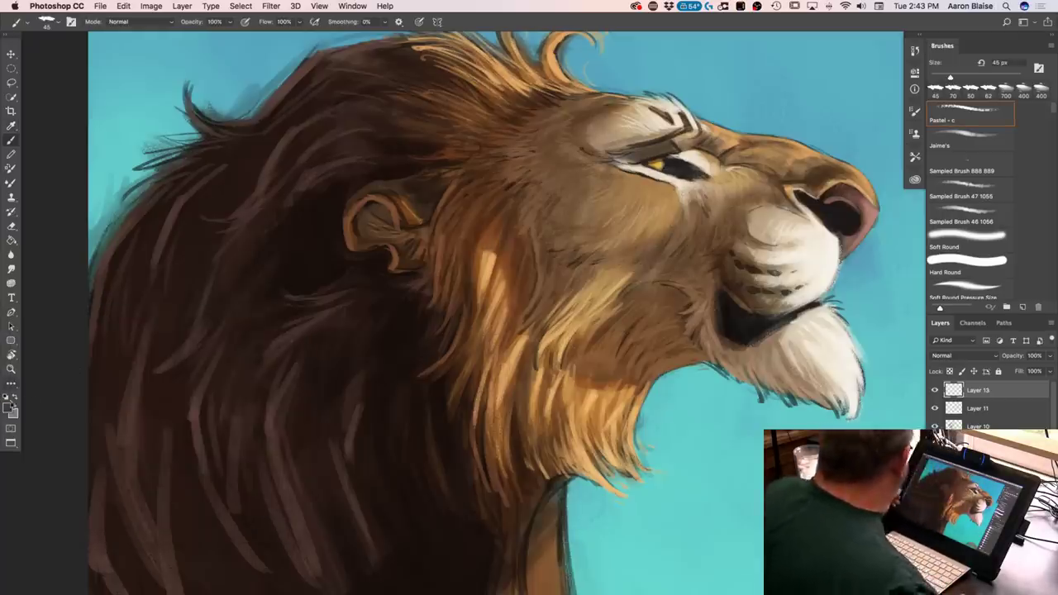
Set the foreground colour to the blue-grey #4e5d72 and paint soft highlights on the dark lip at the mouth opening
click(12, 404)
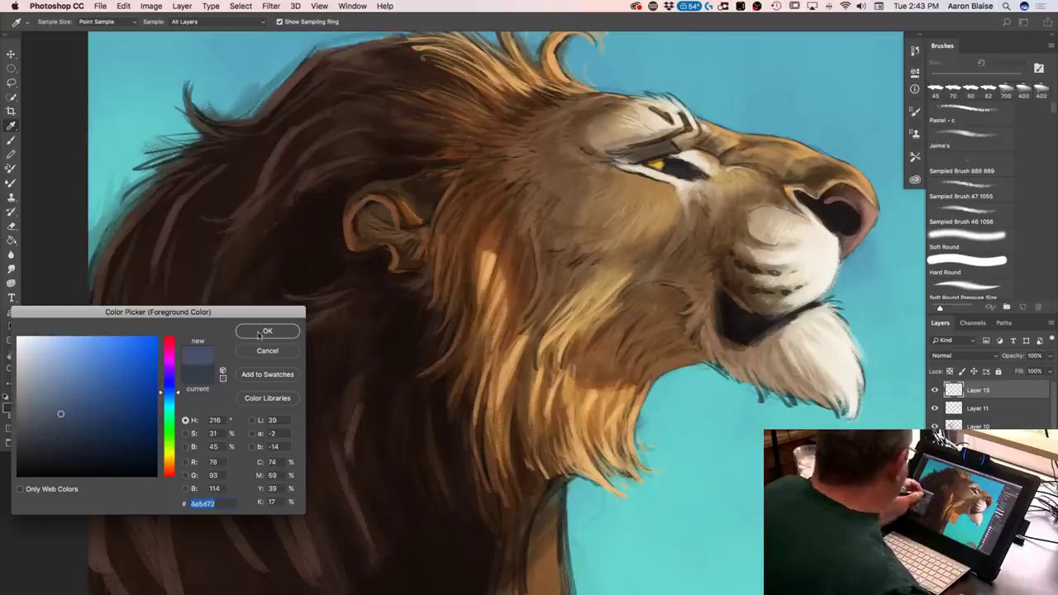
click(263, 333)
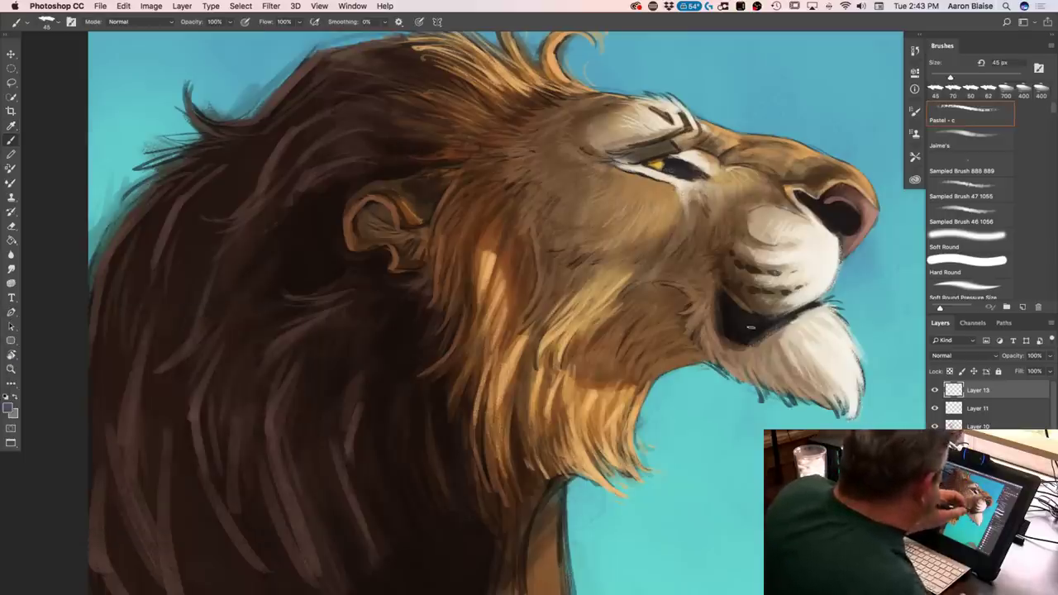
drag(742, 330, 731, 318)
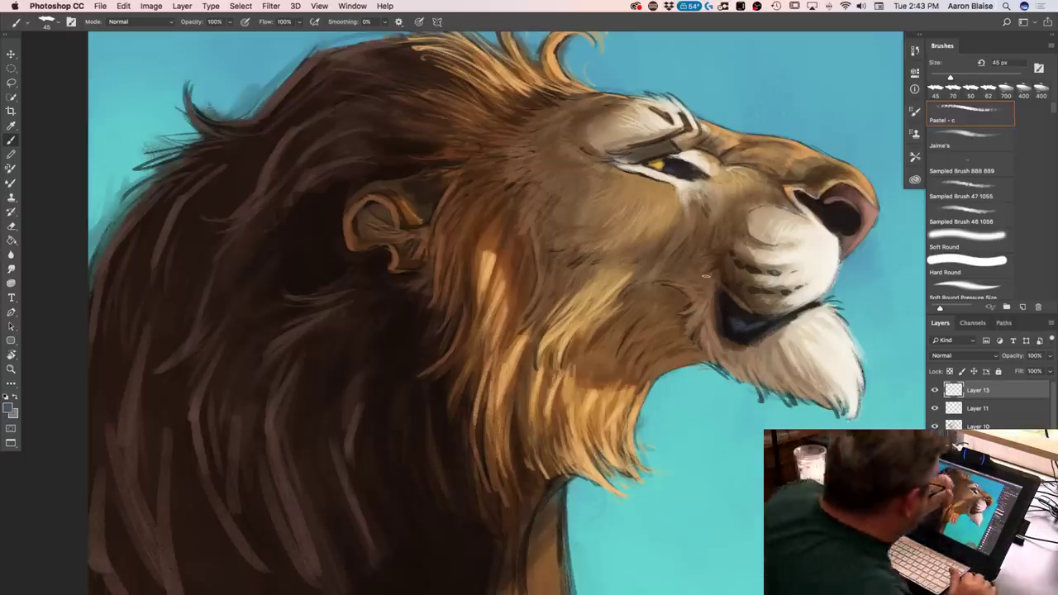
drag(737, 330, 753, 321)
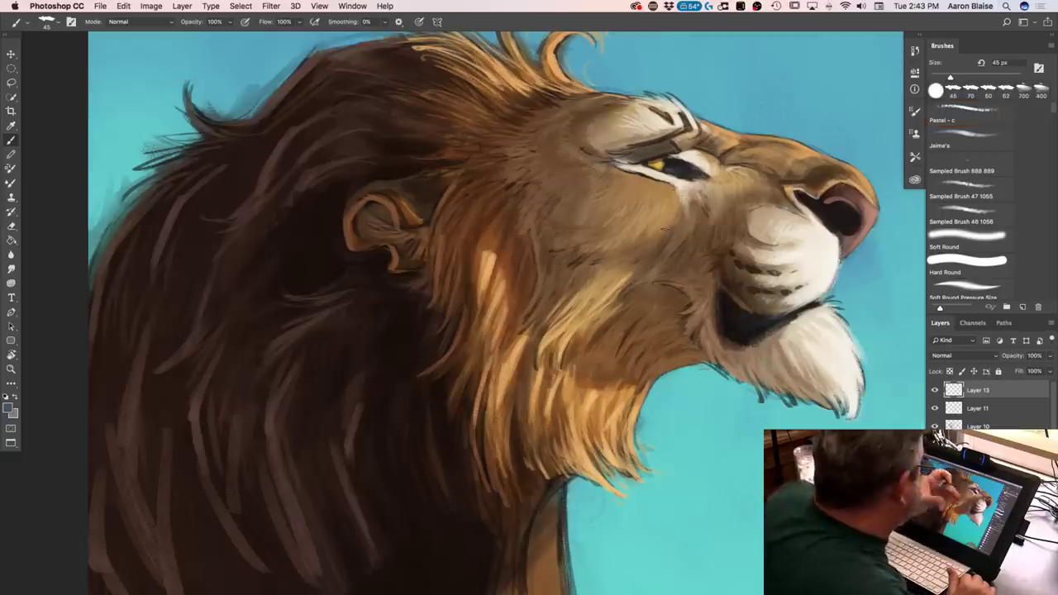
key(period)
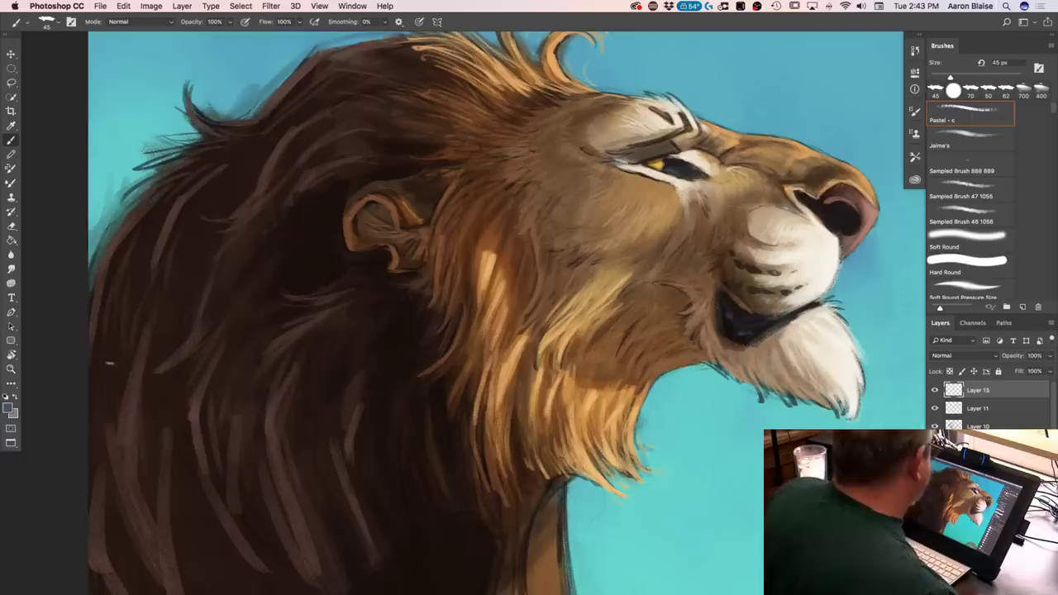
Sample the dark colour beside the iris, set a near-black foreground colour from it, and paint the pupil
click(11, 407)
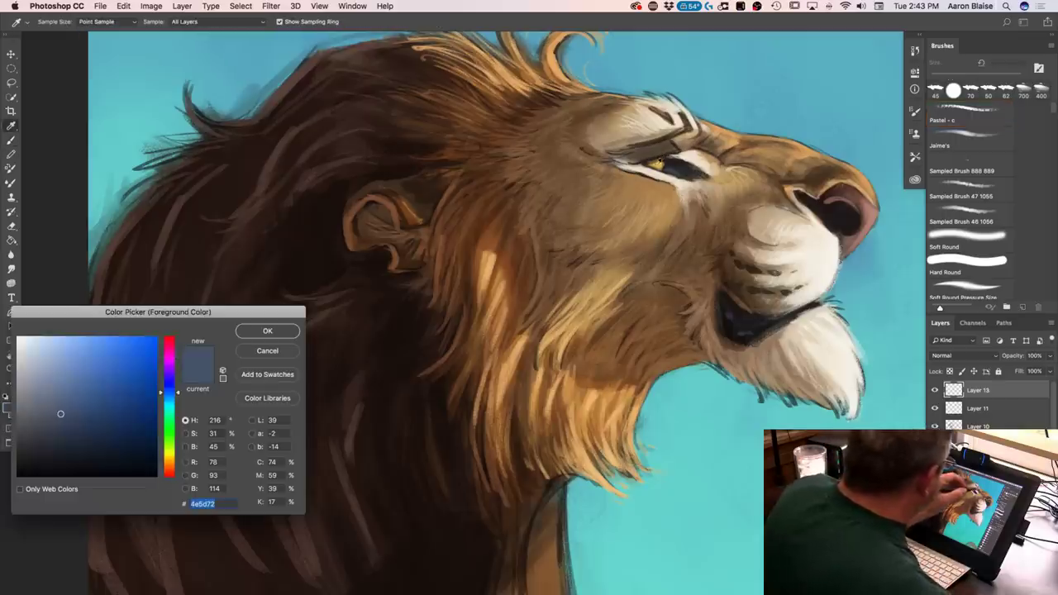
click(679, 157)
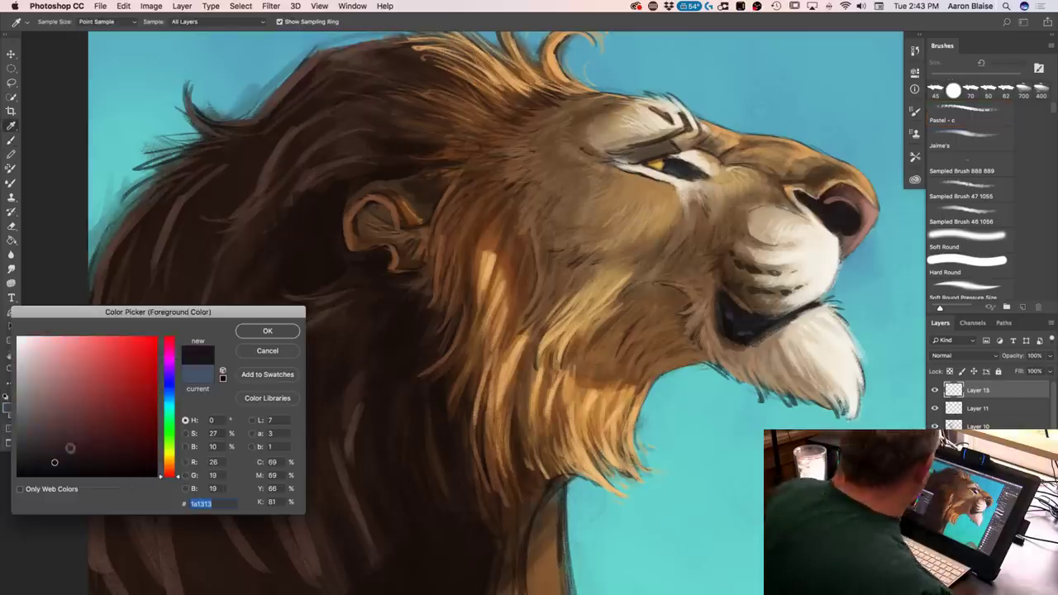
click(47, 462)
click(250, 334)
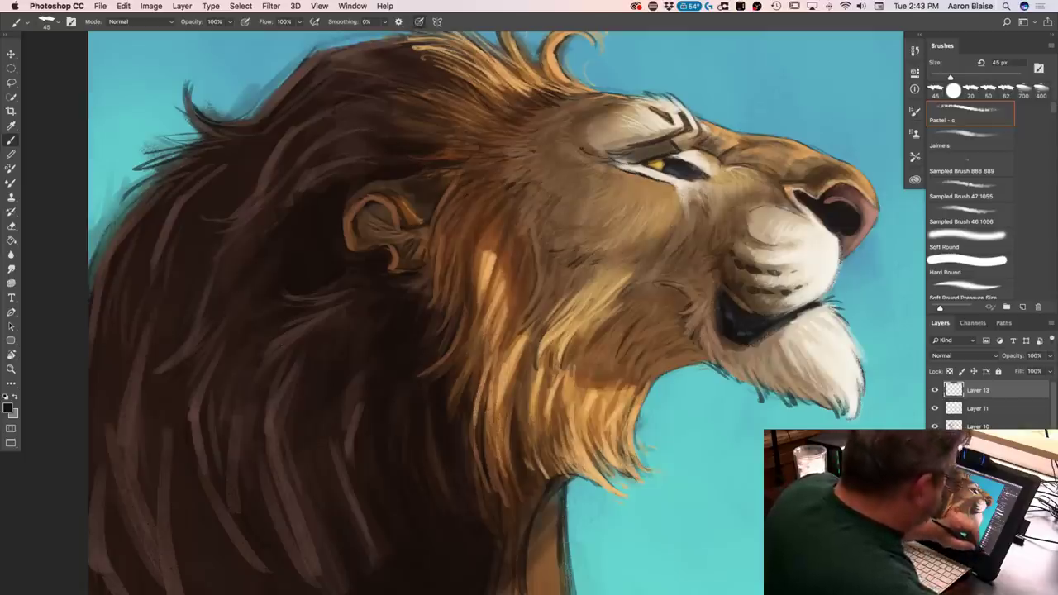
click(664, 162)
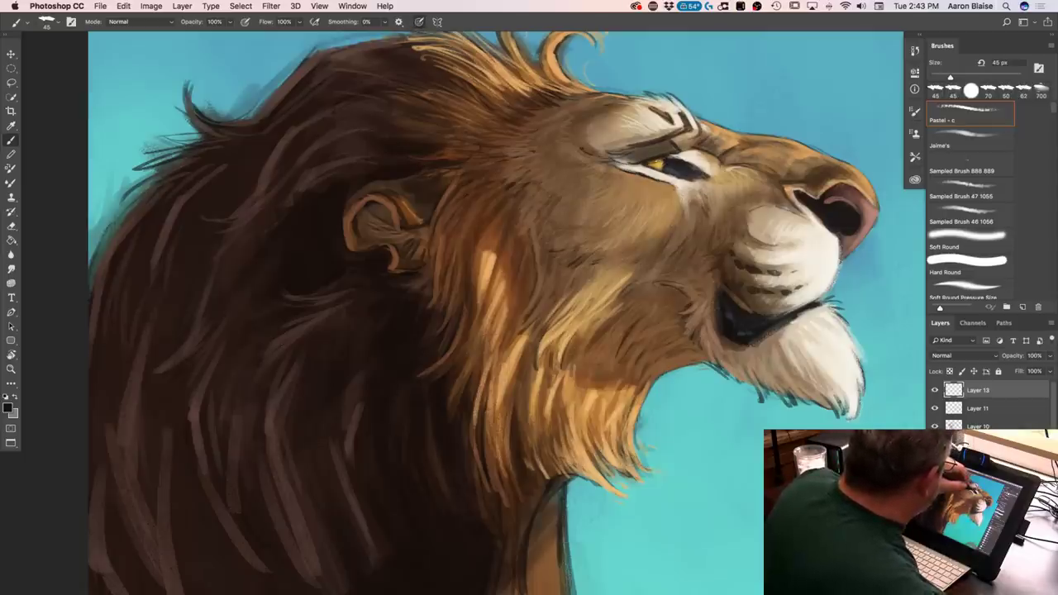
click(658, 164)
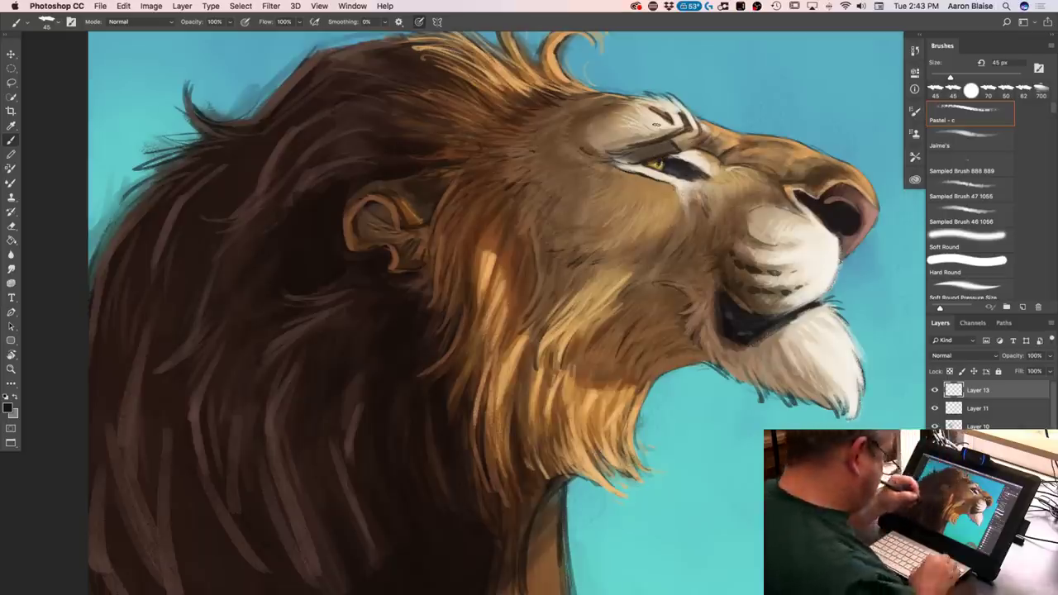
Sample the dark colour in front of the iris, shift it to a lighter blue-grey, and paint a soft sheen there
key(super+plus)
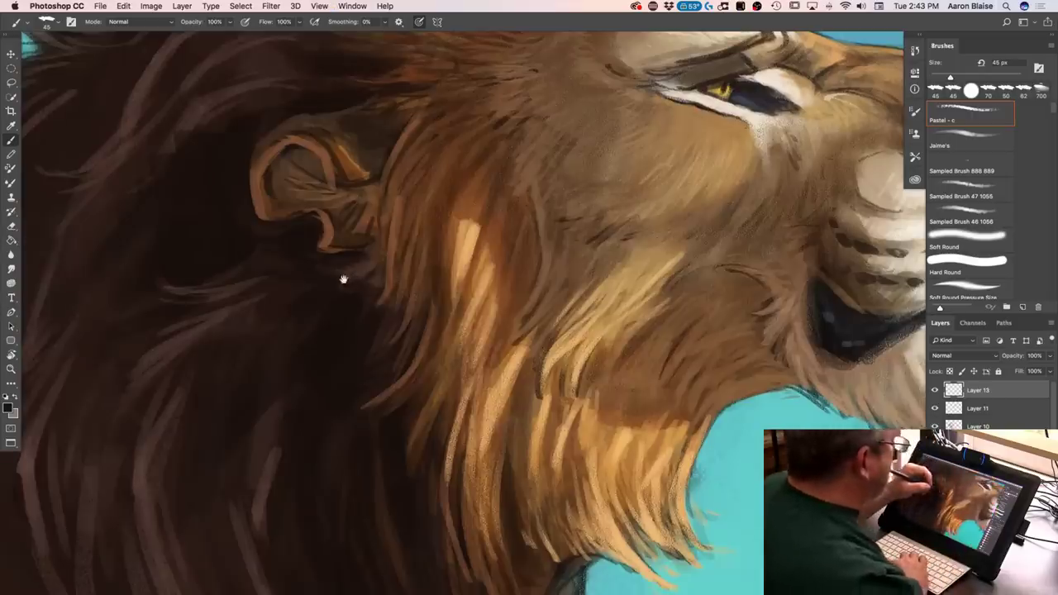
drag(342, 279, 248, 350)
drag(270, 293, 468, 112)
drag(340, 259, 340, 137)
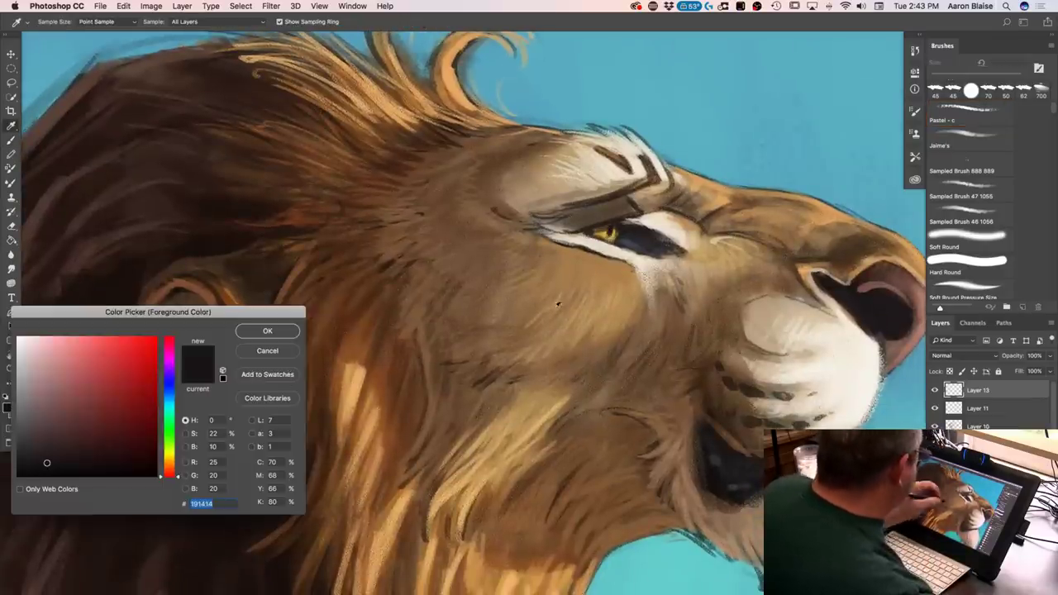
click(8, 406)
click(634, 237)
drag(61, 392, 56, 400)
click(251, 337)
drag(621, 239, 657, 254)
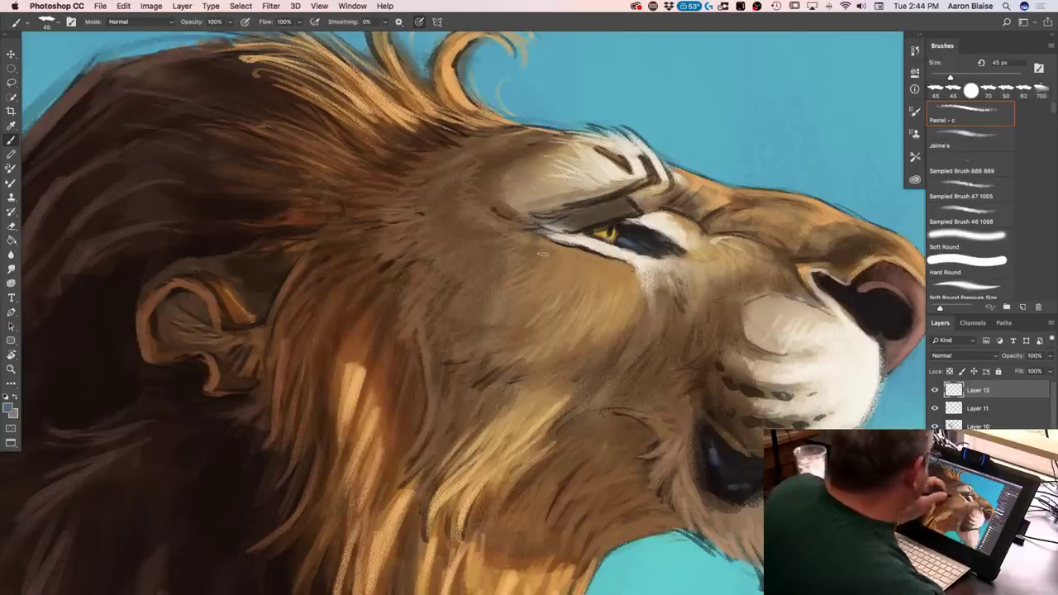
Sample the upper eyelid's brown, darken it to #2a241d, and deepen the shadow above the eye
click(9, 409)
click(593, 214)
click(74, 428)
click(63, 449)
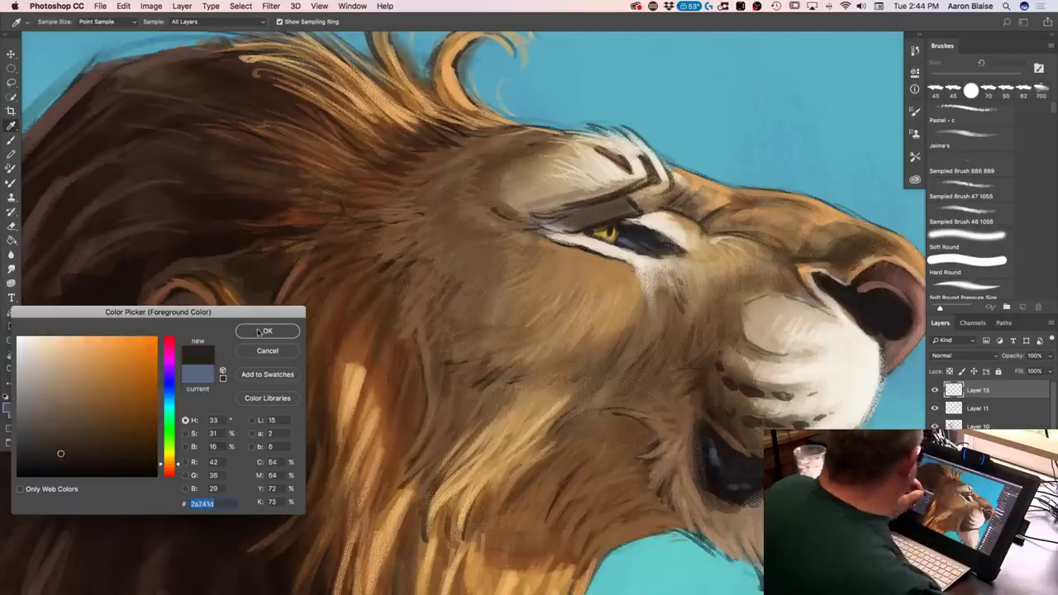
click(262, 333)
key(b)
mouse_move(583, 217)
mouse_down()
mouse_move(551, 225)
mouse_move(609, 223)
mouse_move(625, 204)
mouse_move(601, 213)
mouse_move(605, 200)
mouse_up()
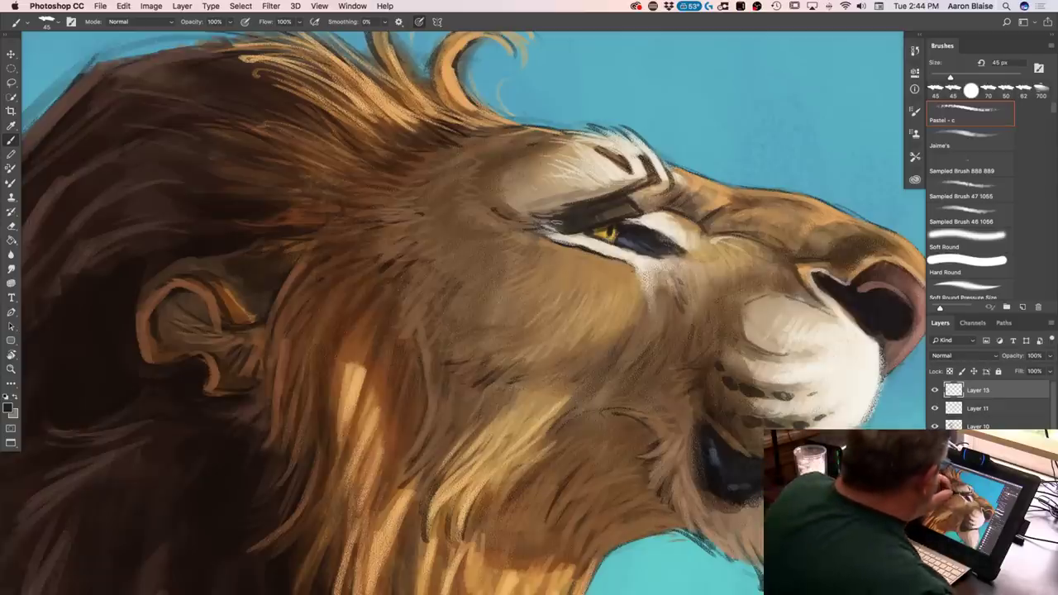
Sample the brow's pale patch, lighten it to a light tan foreground colour, and brush light fur strokes above the eye
click(9, 406)
click(552, 186)
click(55, 357)
click(248, 333)
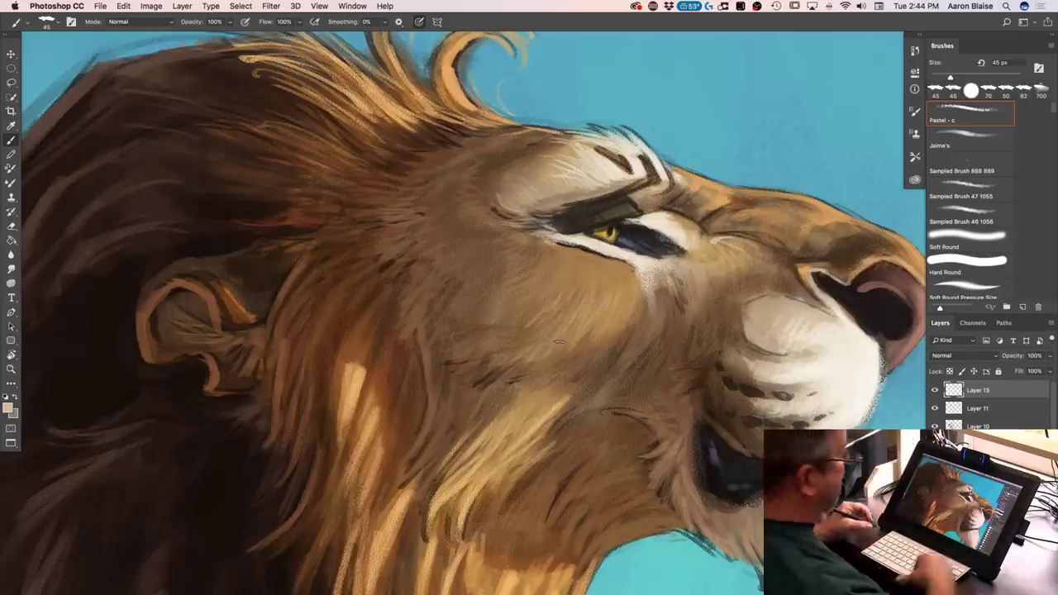
Sample the upper eyelid's brown, lighten it to #7a6142 as foreground colour, and highlight the lid above the iris
click(7, 407)
click(72, 431)
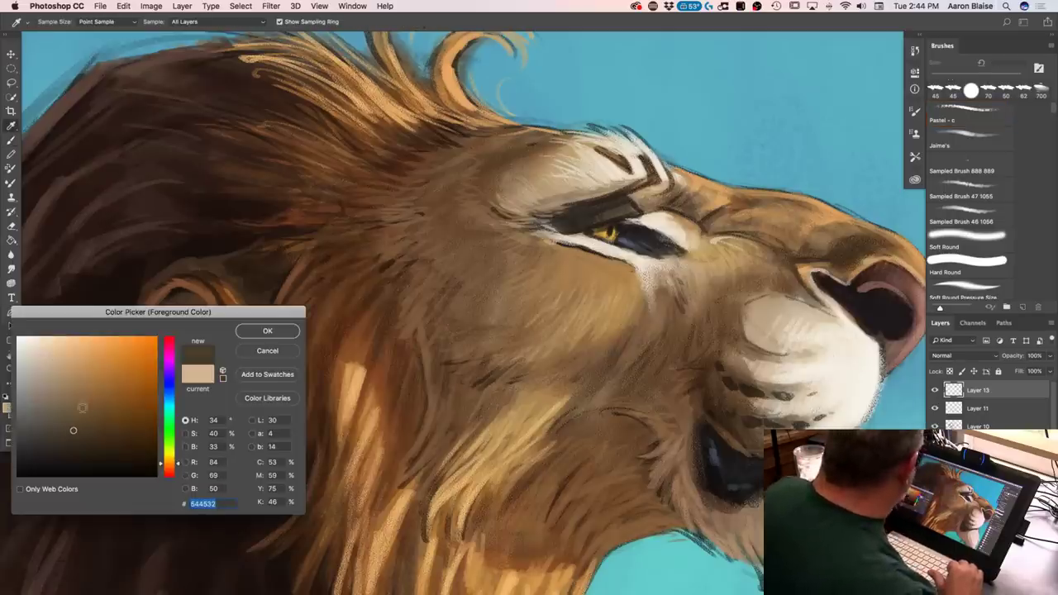
click(623, 206)
click(617, 217)
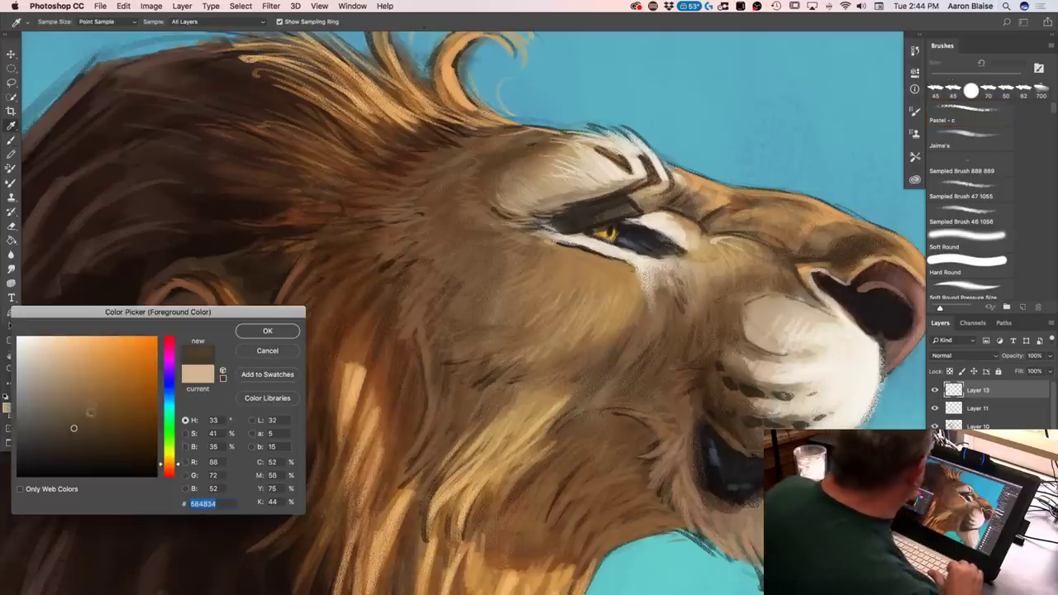
click(81, 409)
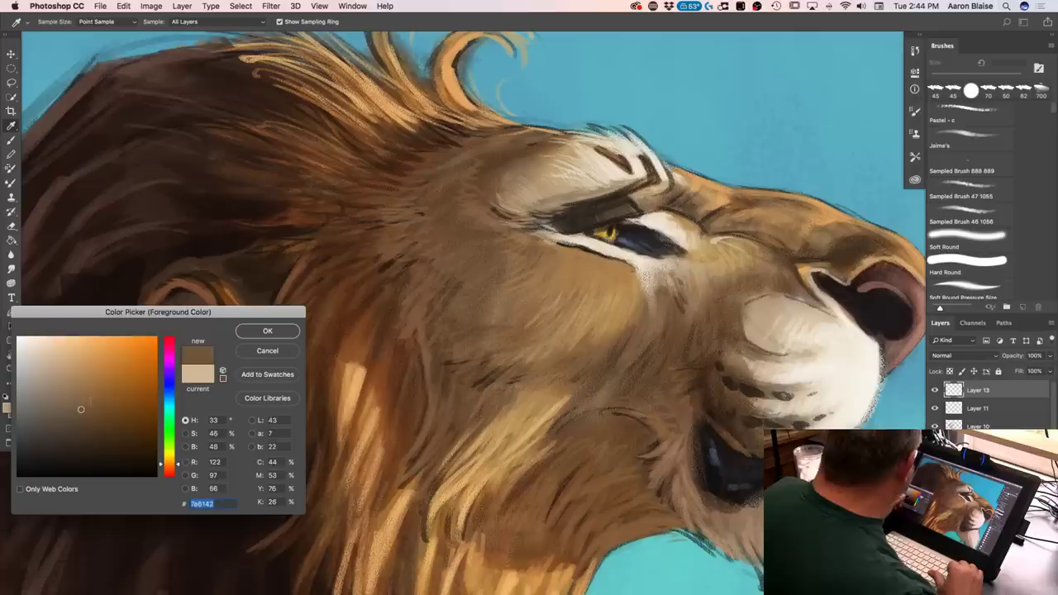
click(254, 334)
key(b)
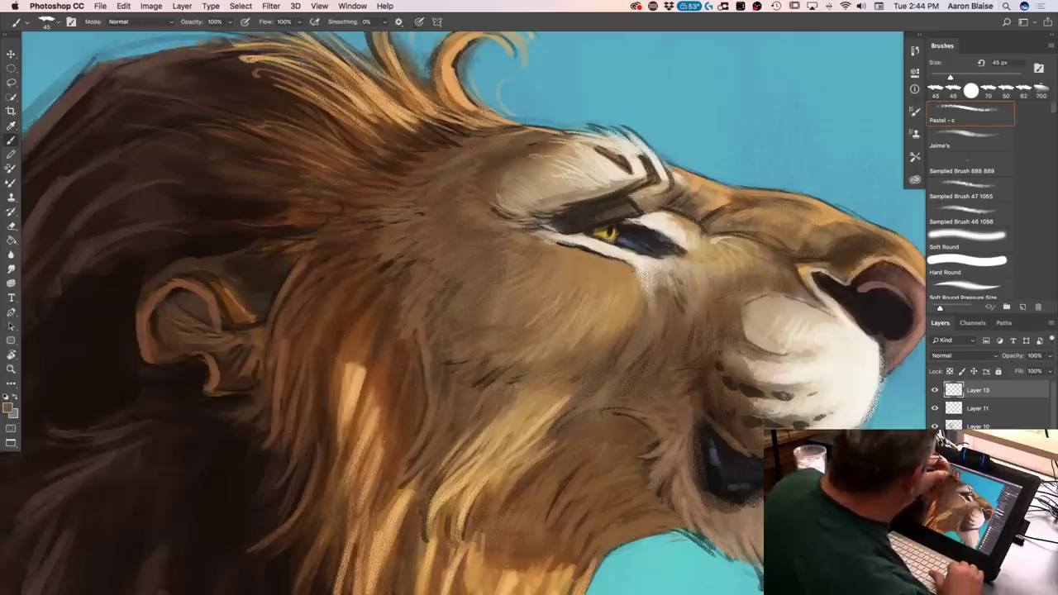
mouse_move(604, 220)
mouse_down()
mouse_move(633, 208)
mouse_move(596, 221)
mouse_up()
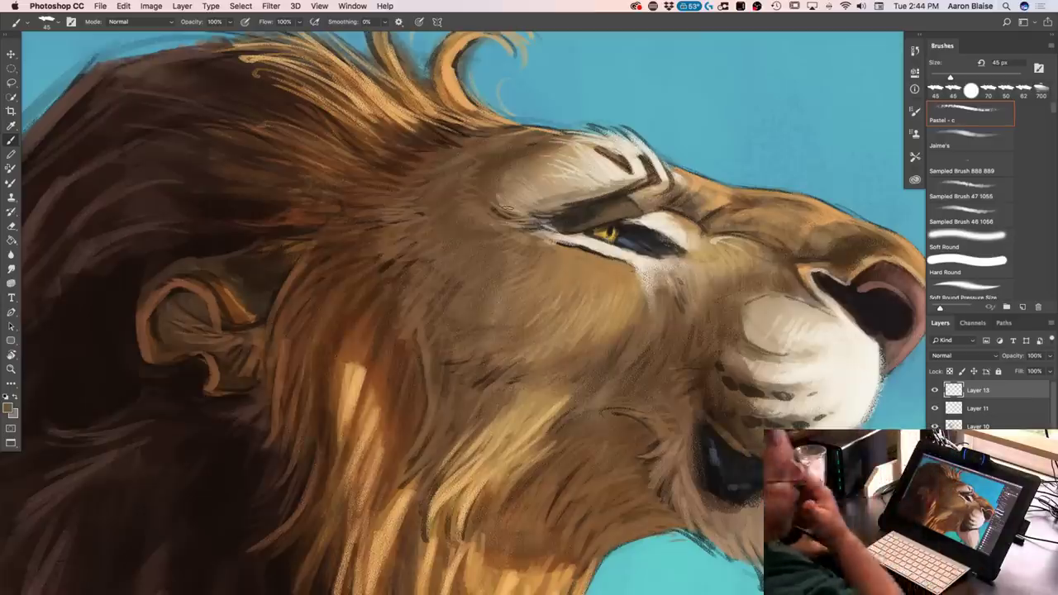
Shade the edge of the iris with orange #c0732e and a deeper orange, using a 25 px brush
click(9, 408)
click(605, 231)
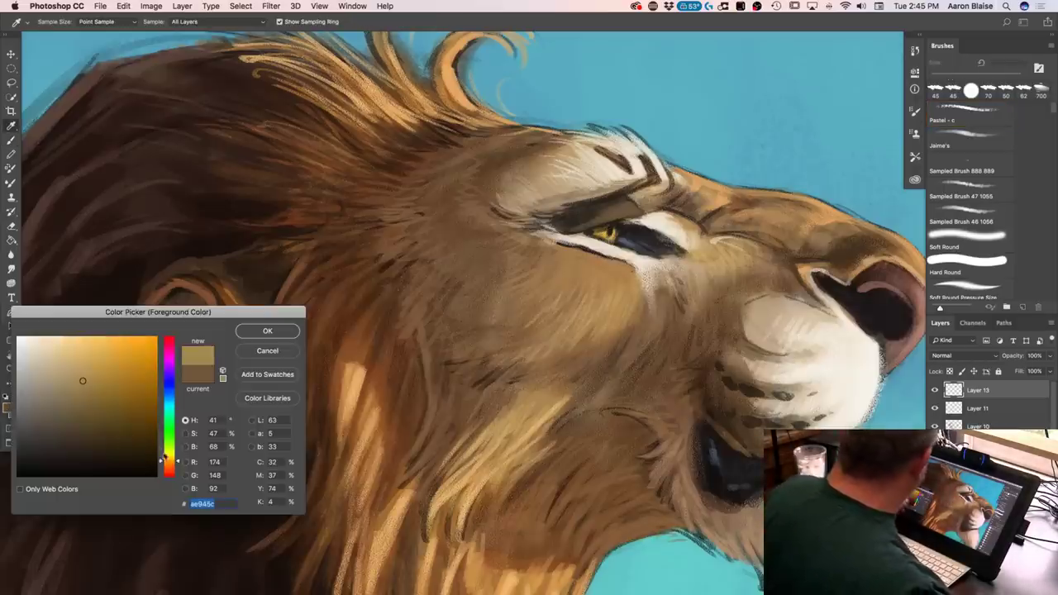
drag(164, 457, 168, 467)
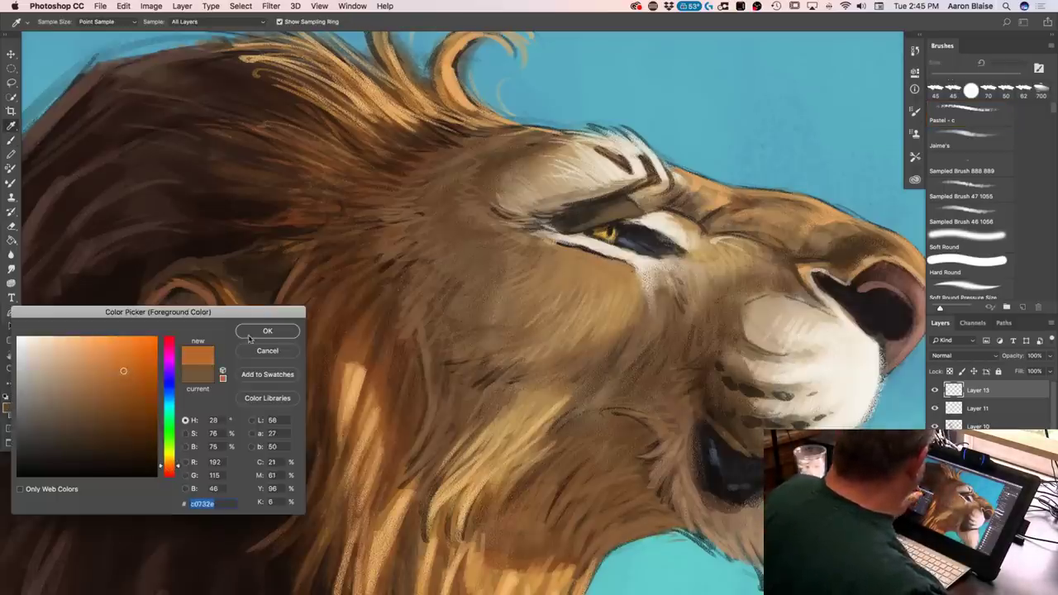
click(251, 332)
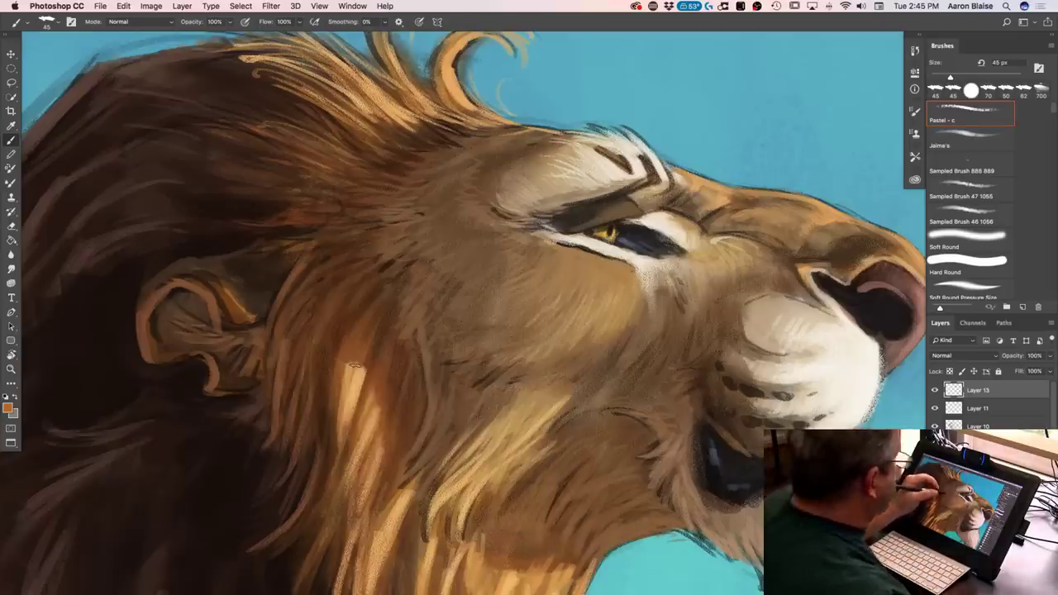
key(bracketleft)
key(bracketleft)
key(bracketleft)
key(bracketleft)
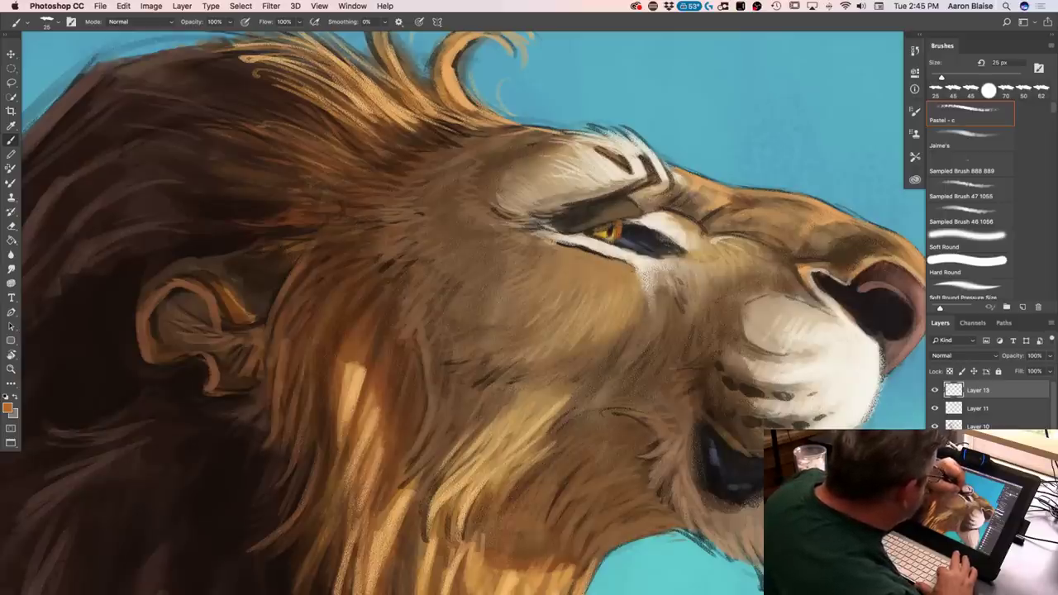
click(8, 407)
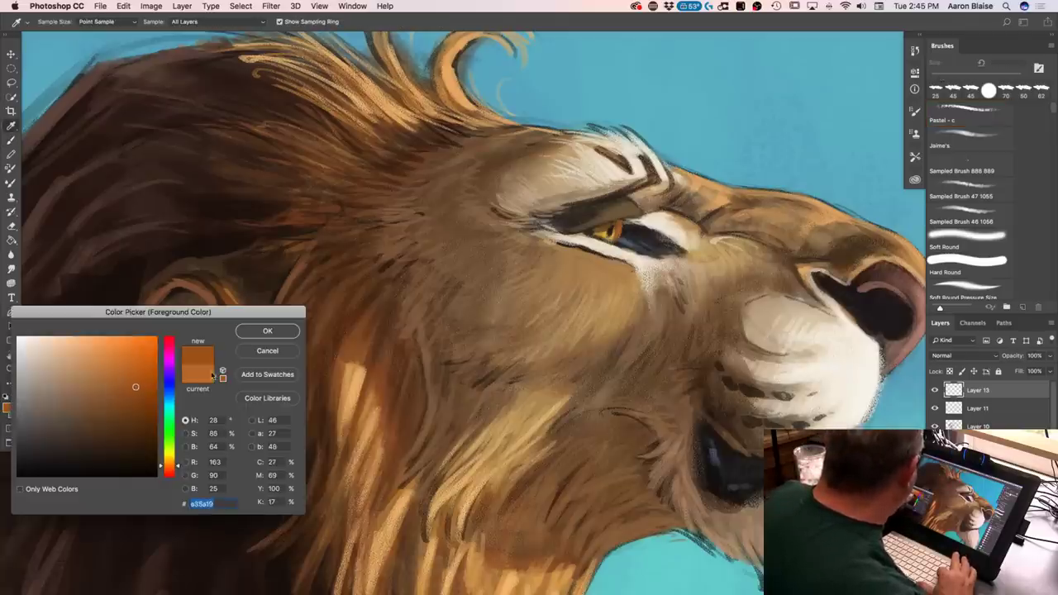
key(Return)
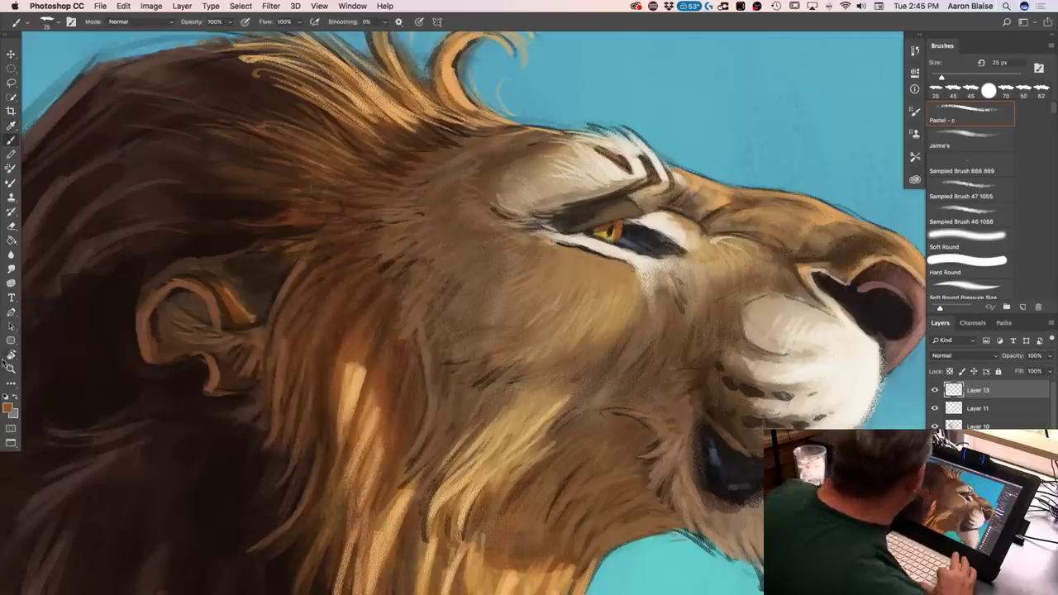
Sample the iris's yellow, brighten it as foreground colour, and paint a golden highlight on the iris
click(8, 408)
click(594, 265)
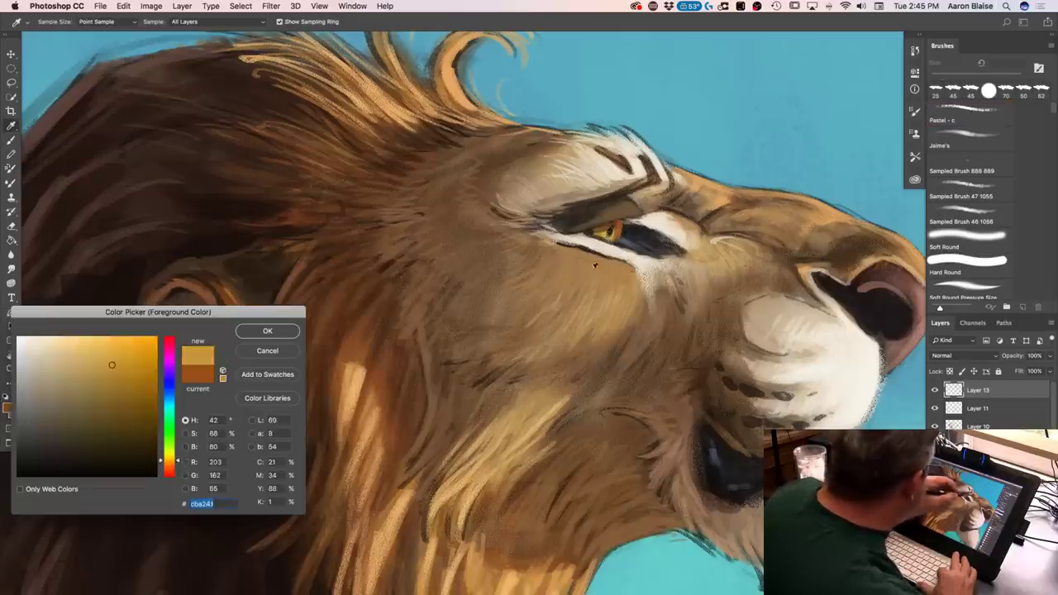
drag(115, 349, 117, 349)
click(252, 332)
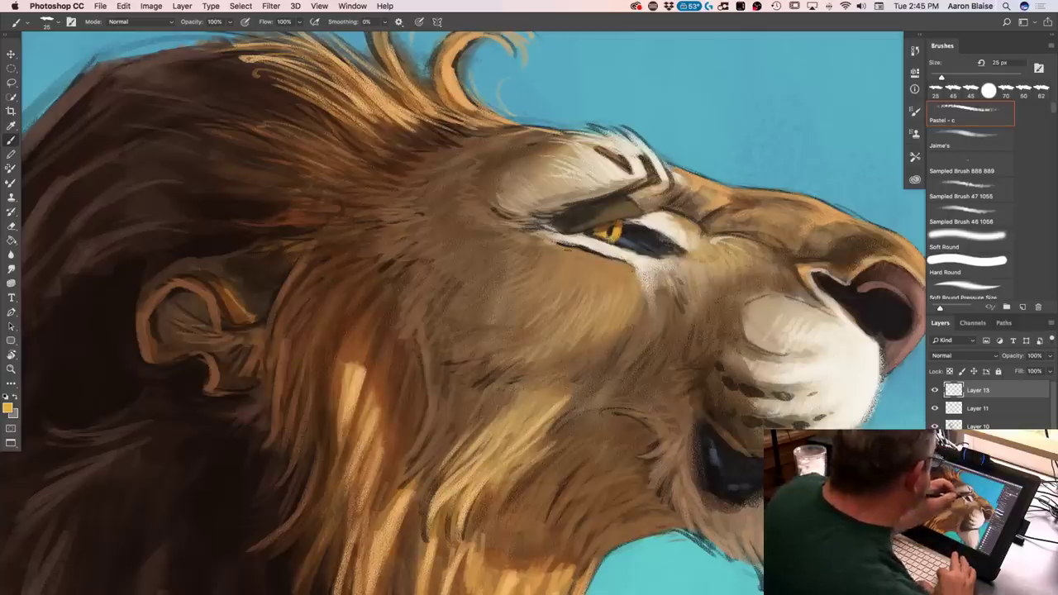
Sample the dark #2b2322 beside the iris as foreground colour and touch up the dark areas around the eye
click(9, 409)
click(641, 236)
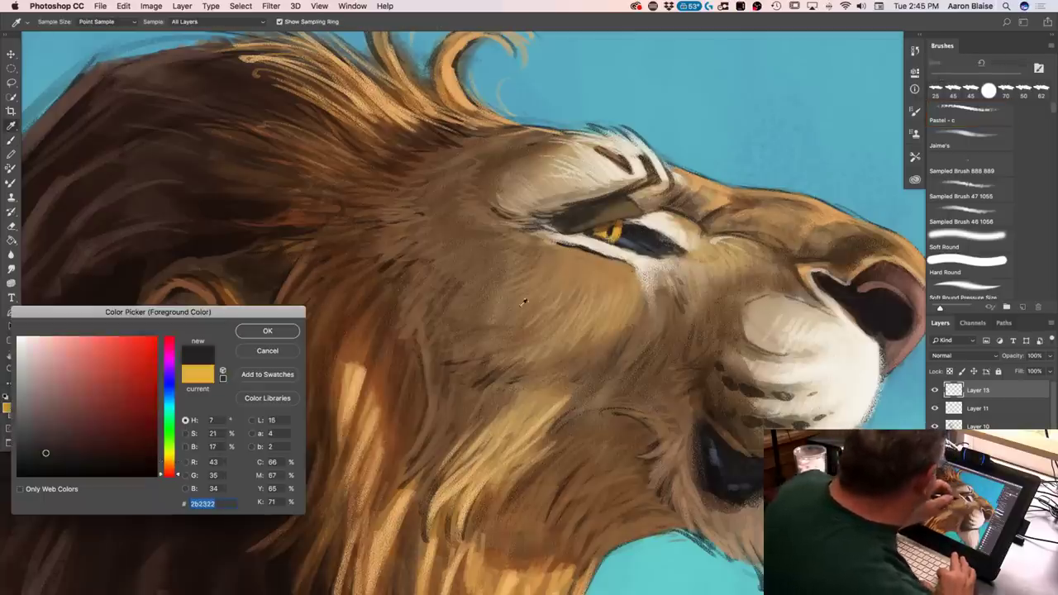
click(267, 330)
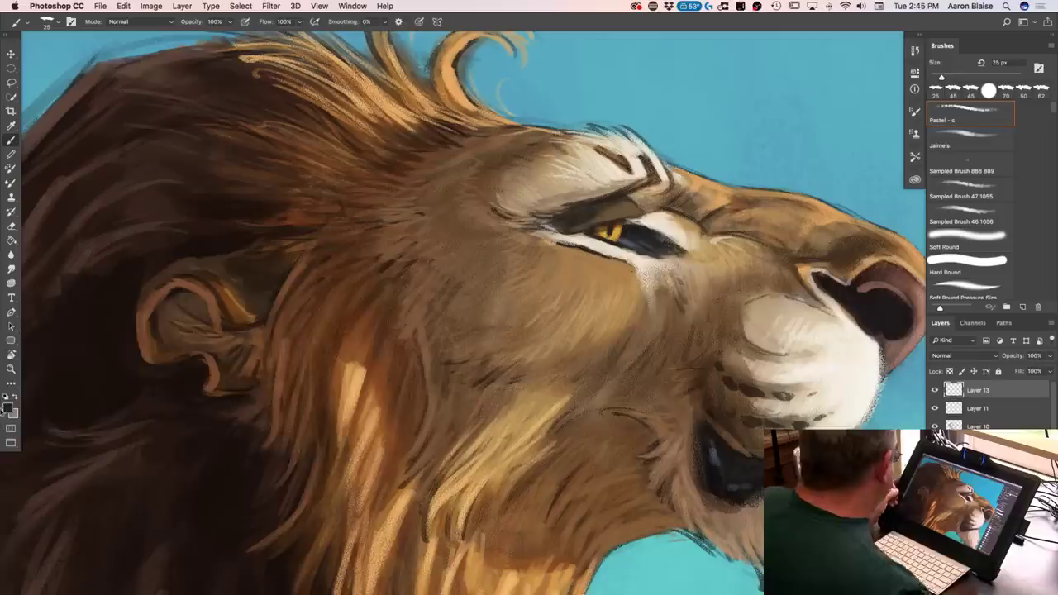
Set the foreground colour to a warm near-white and dab a small catchlight in the eye
click(8, 407)
drag(169, 469, 169, 461)
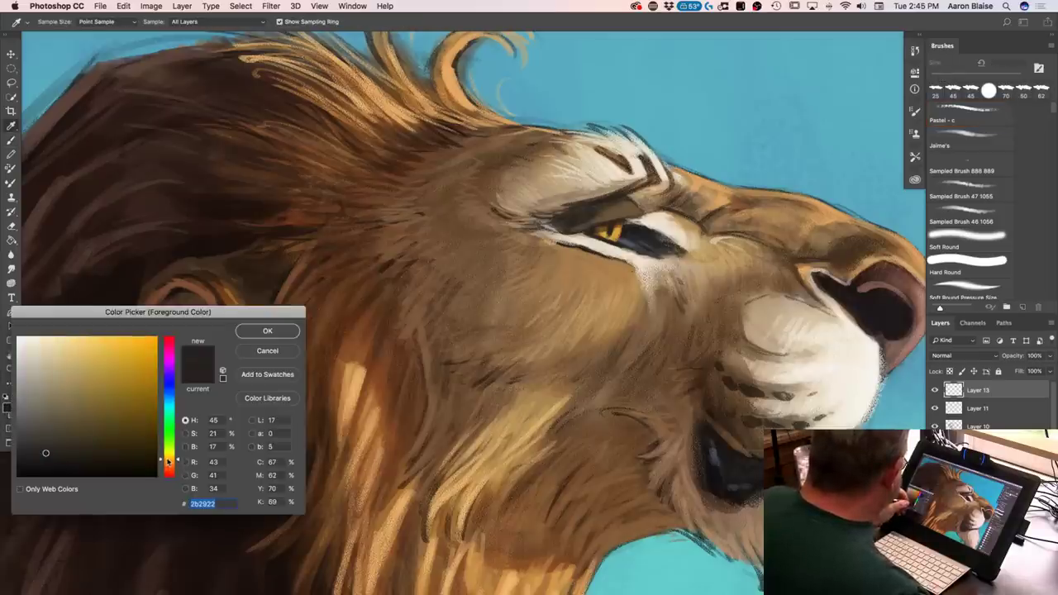
click(27, 342)
click(267, 331)
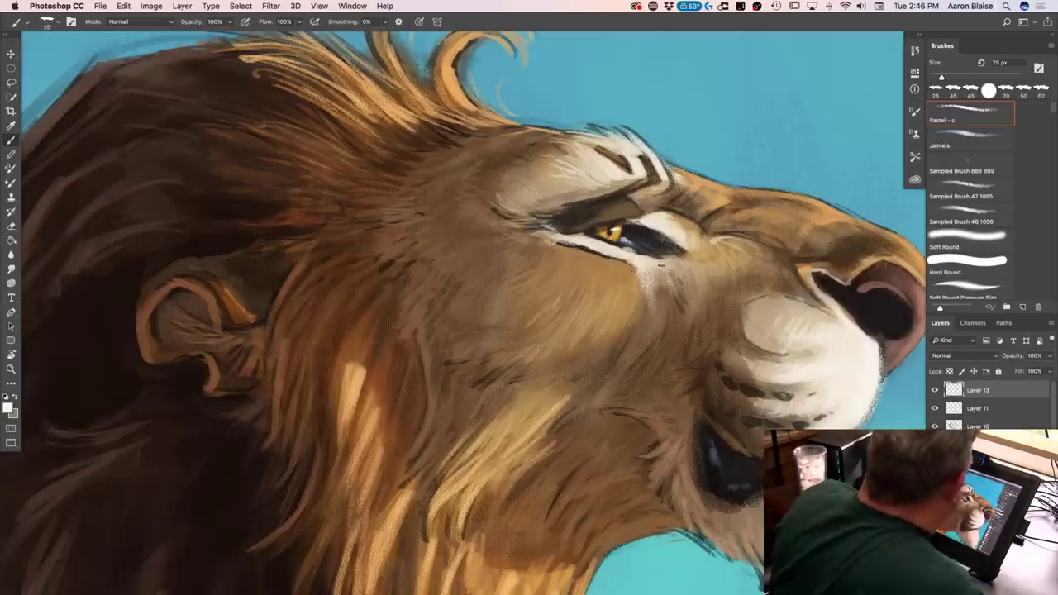
key(super+minus)
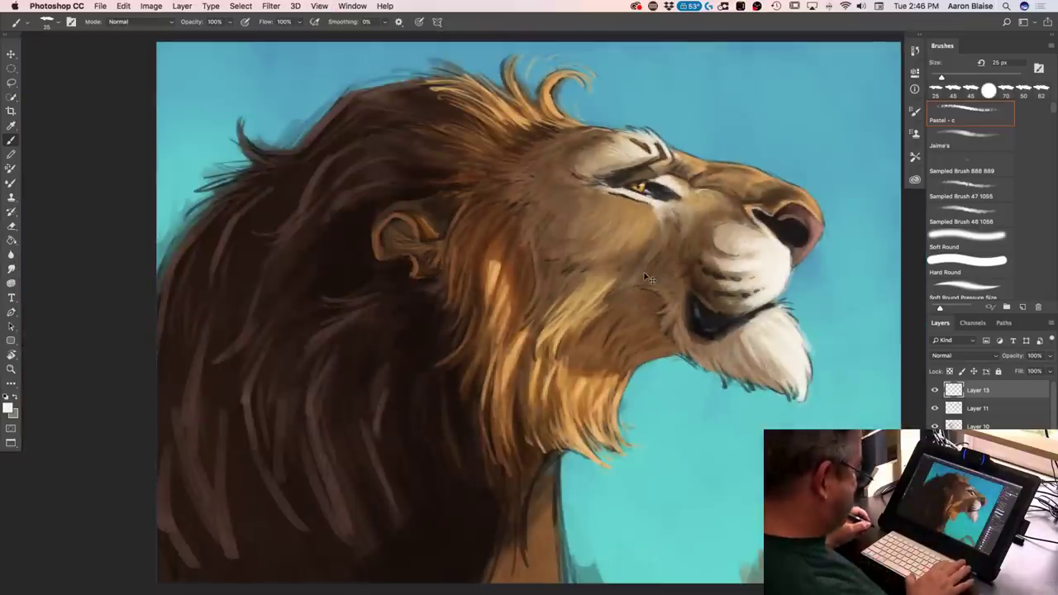
key(super+plus)
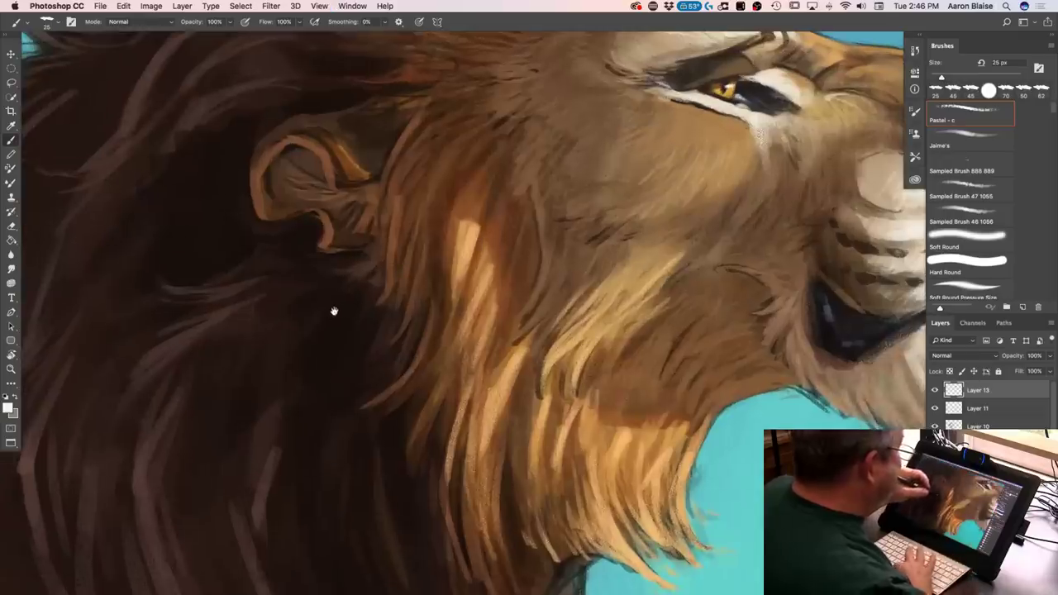
Set the foreground colour to dark olive brown #3e3826 and darken the area along the upper eyelid with a small dab
drag(334, 311, 350, 431)
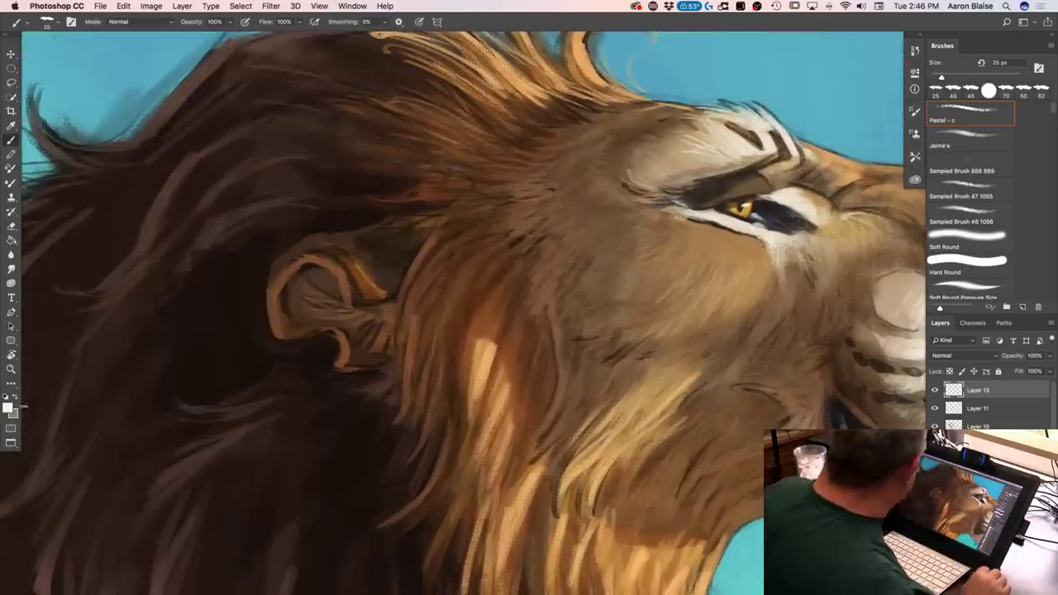
click(9, 407)
click(71, 441)
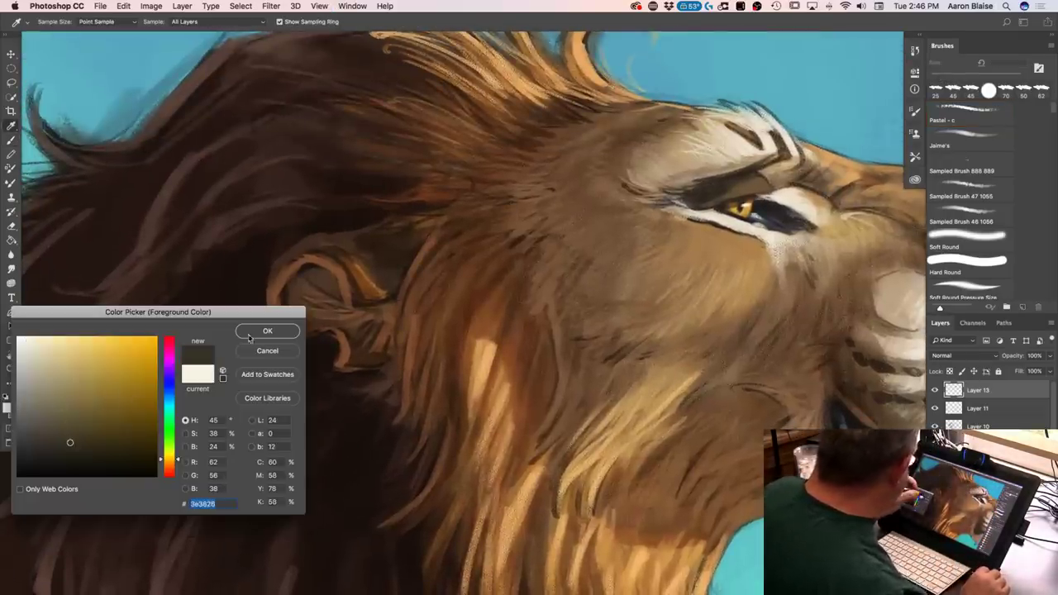
click(277, 330)
drag(747, 199, 751, 201)
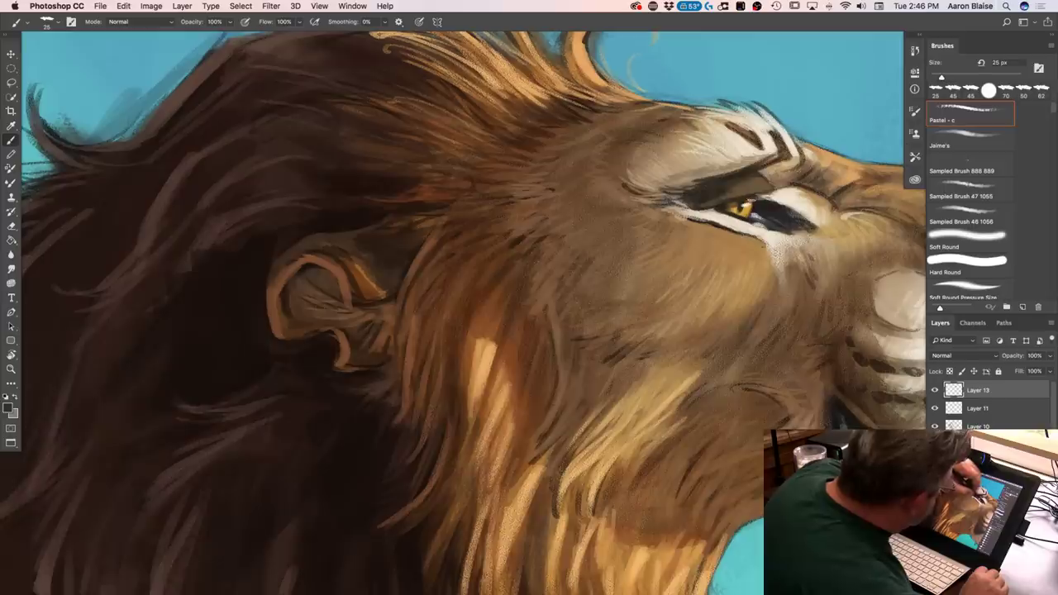
Shade the upper eyelid with tan #a99275 and darker brown #796143, resampling the lid colour to blend
click(10, 405)
click(58, 383)
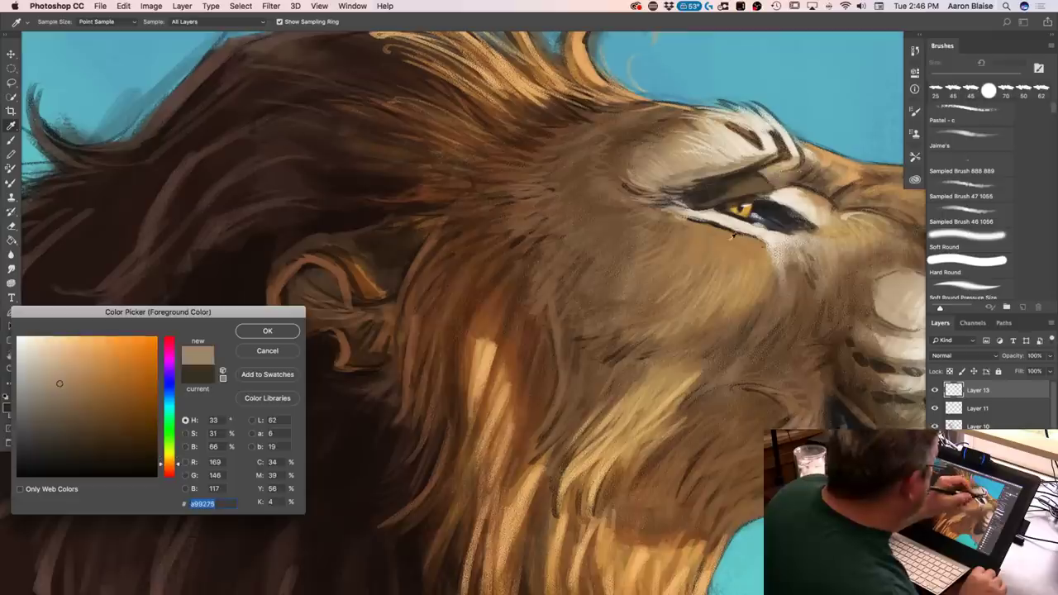
click(265, 332)
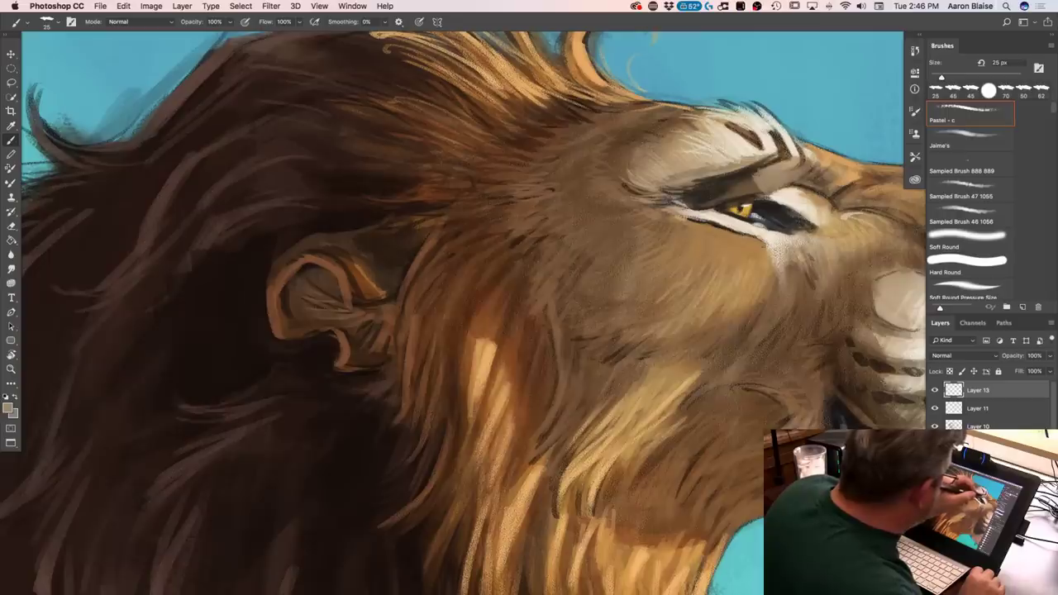
click(8, 409)
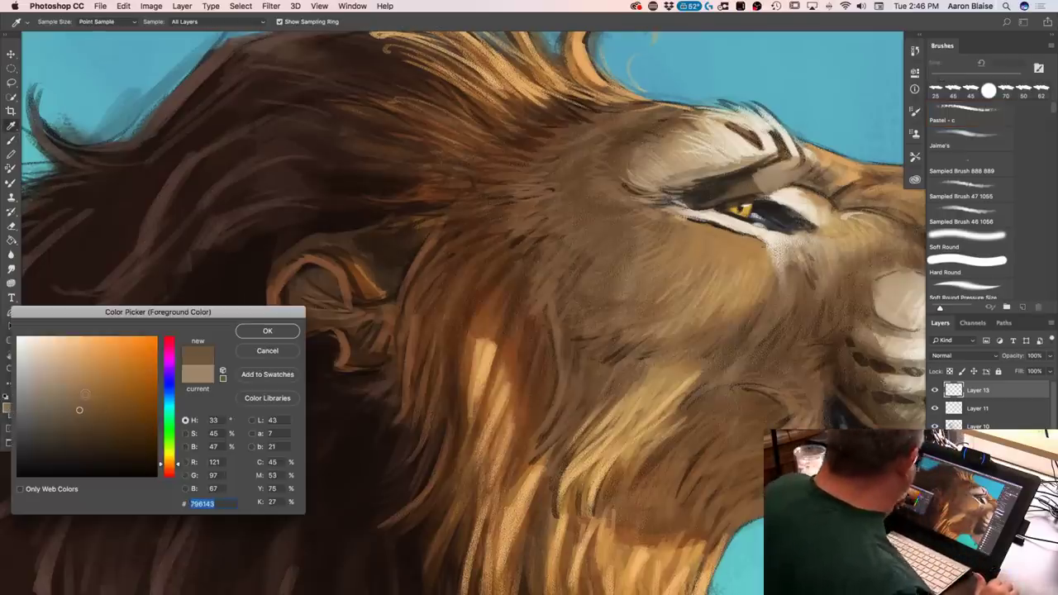
click(267, 331)
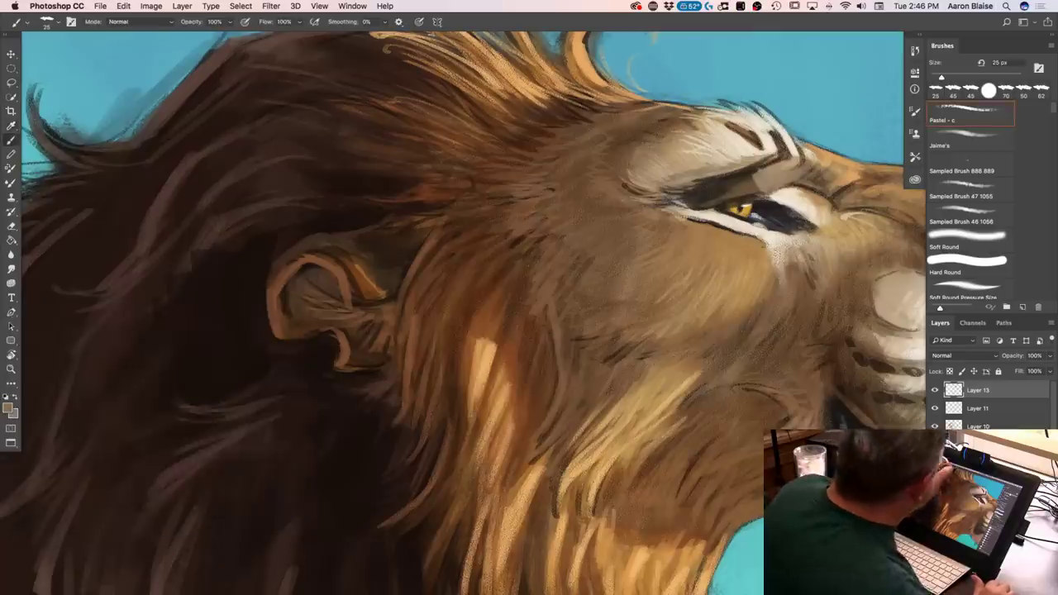
click(751, 176)
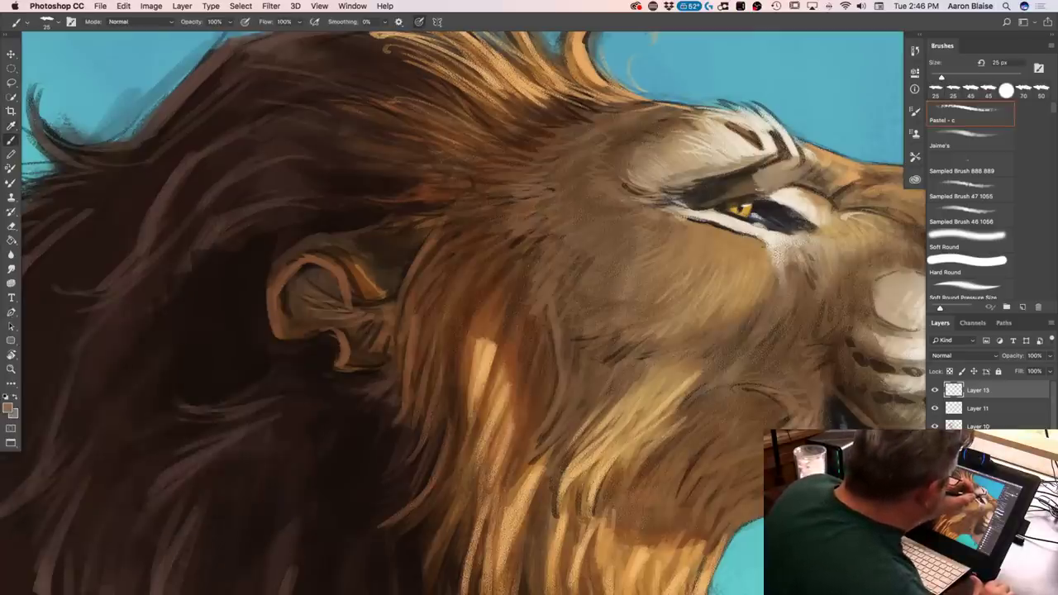
alt+click(752, 177)
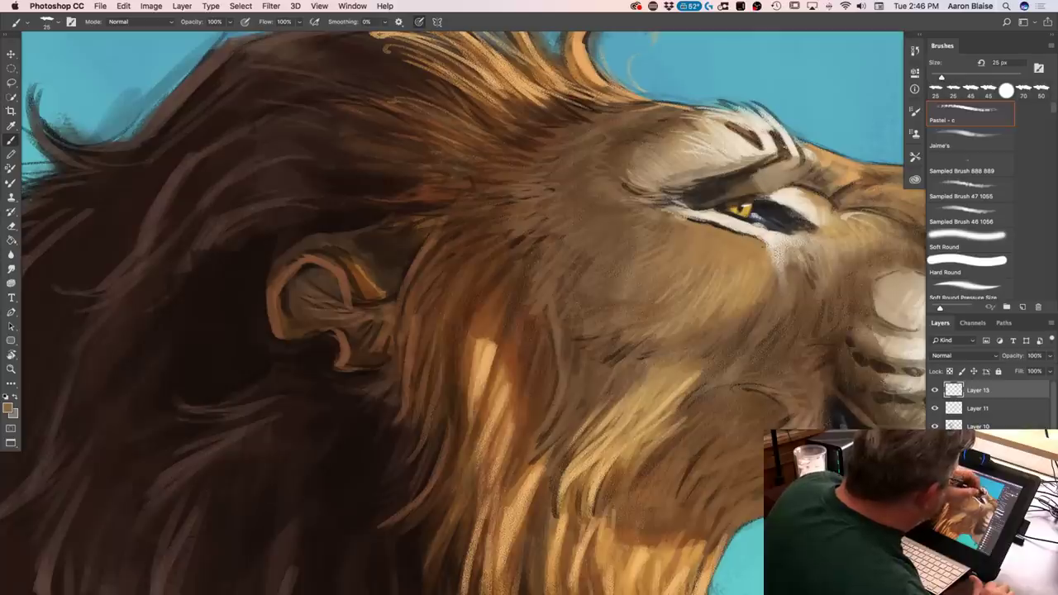
Set the foreground colour to light tan #bda682, enlarge the brush to 45 px and tone down the pale patch in front of the eye
click(9, 400)
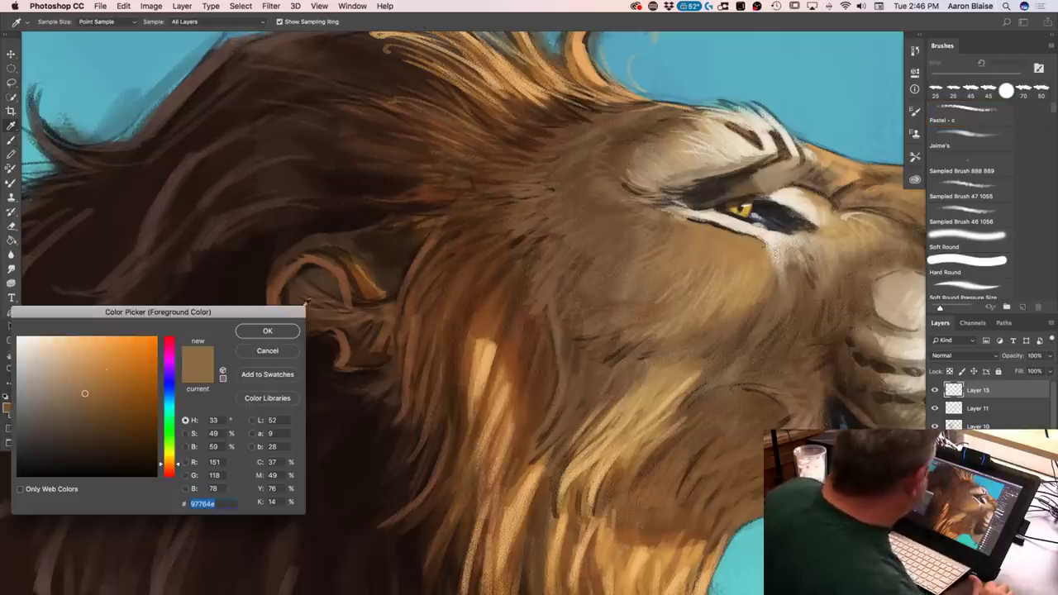
click(769, 167)
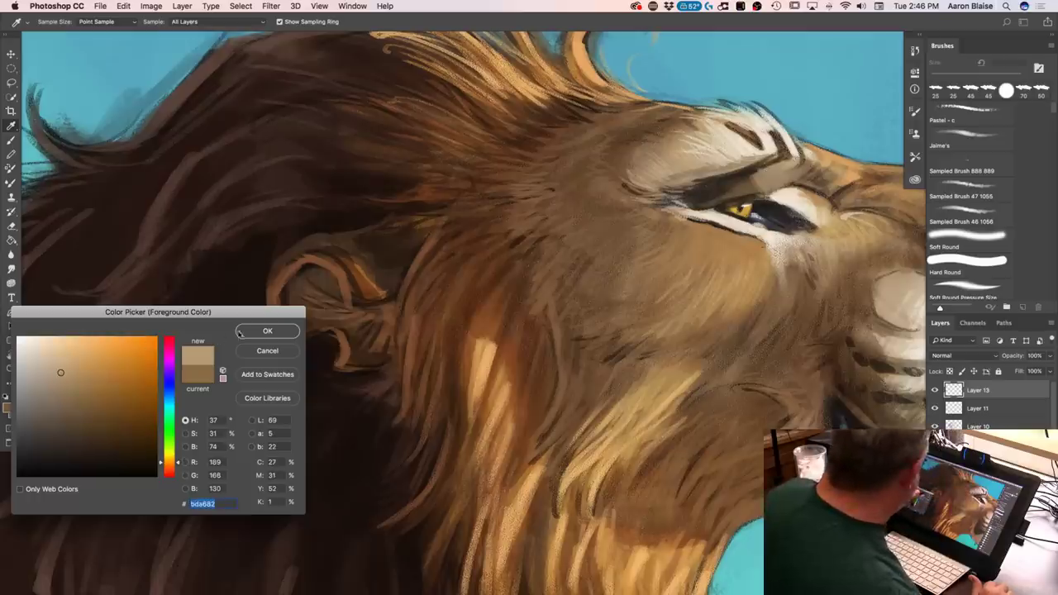
key(Return)
key(b)
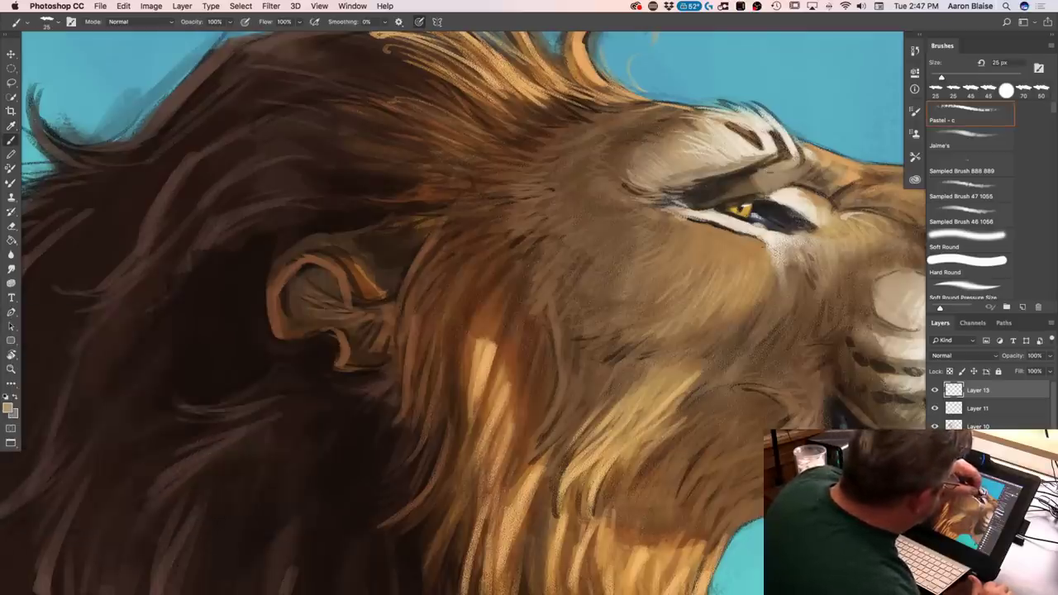
key(bracketright)
key(bracketright)
key(bracketright)
key(bracketright)
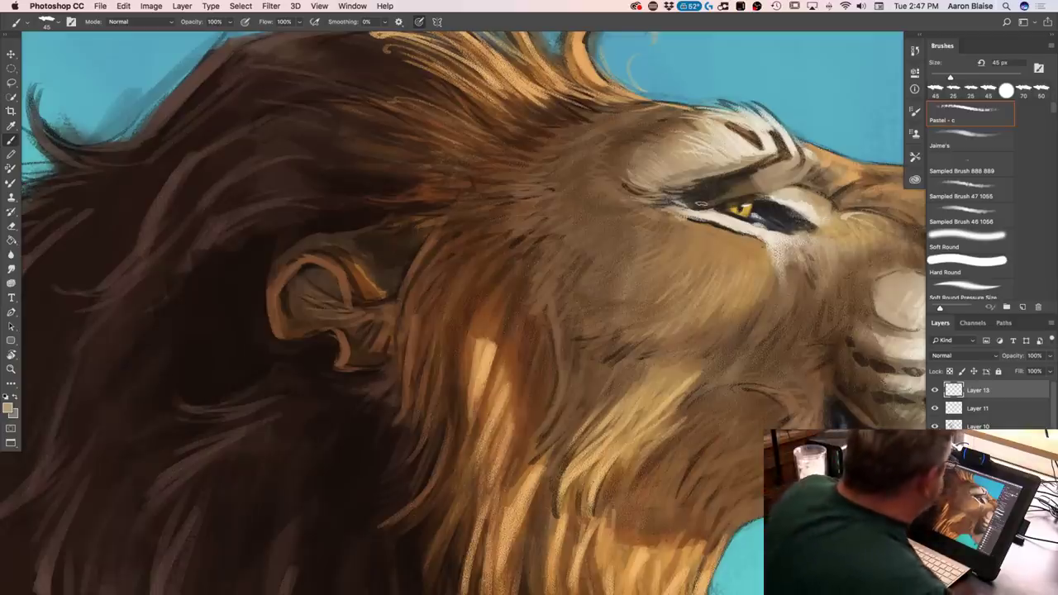
Sample the brown of the cheek, choose a lighter, more saturated brown as foreground colour and soften the fur under the eye
click(8, 408)
click(703, 261)
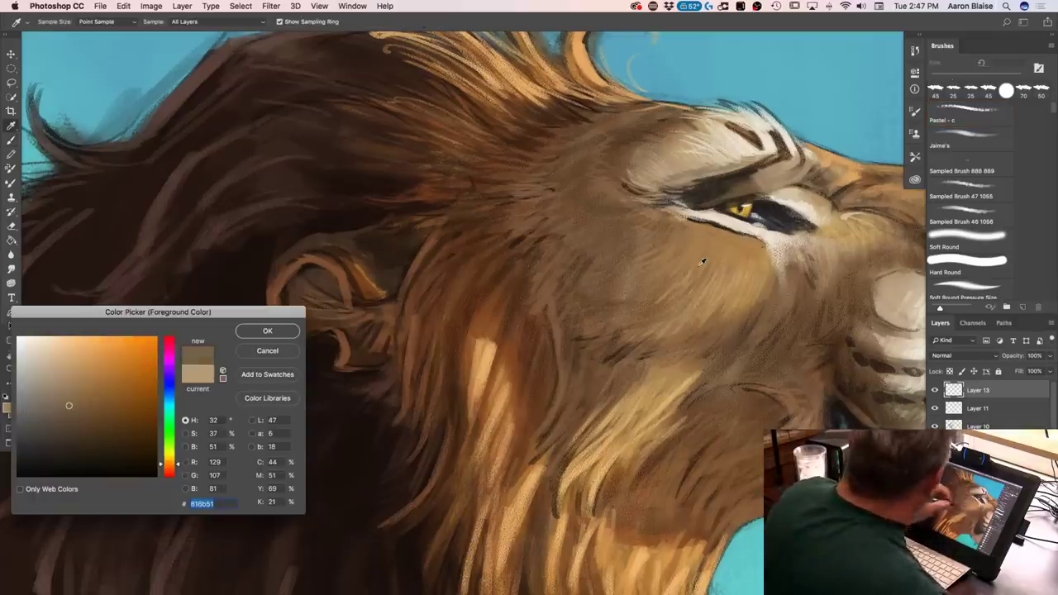
click(85, 383)
click(267, 332)
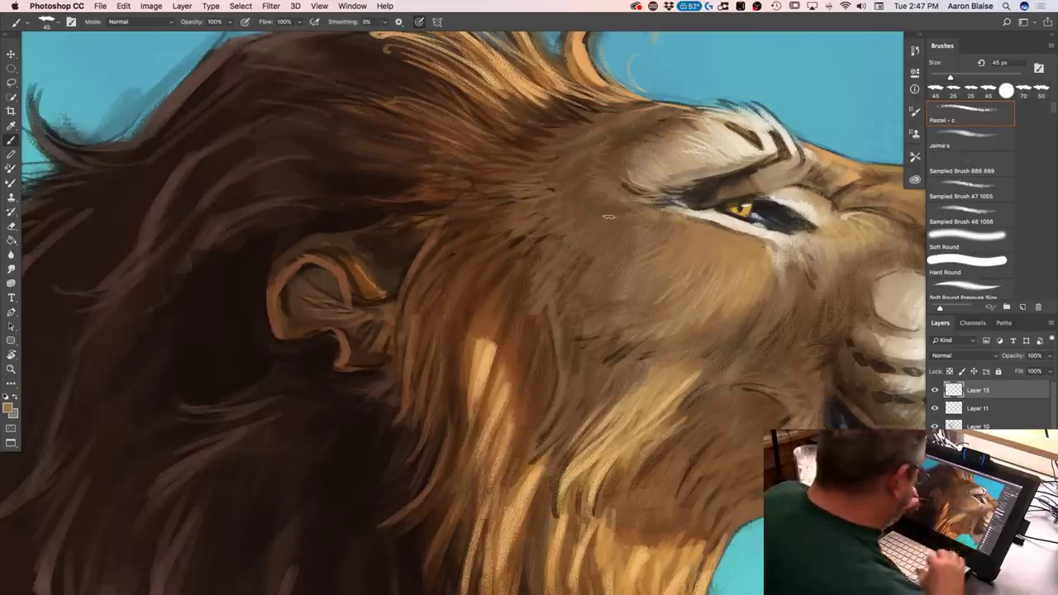
Sample the tan and brown fur tones near the inner corner of the eye and paint the fur between eye and muzzle
drag(216, 436, 87, 366)
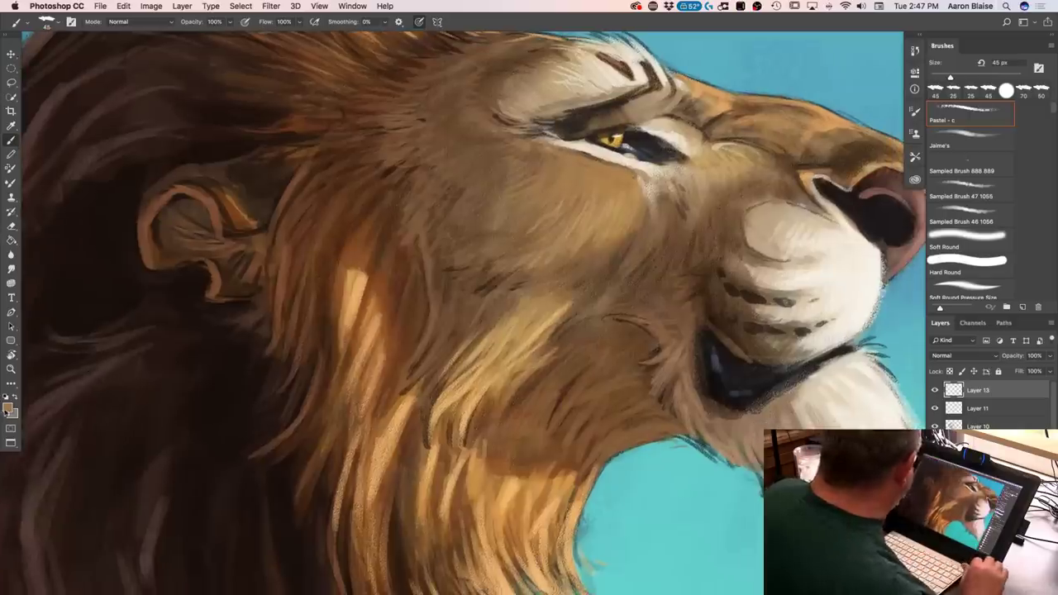
click(9, 408)
click(649, 170)
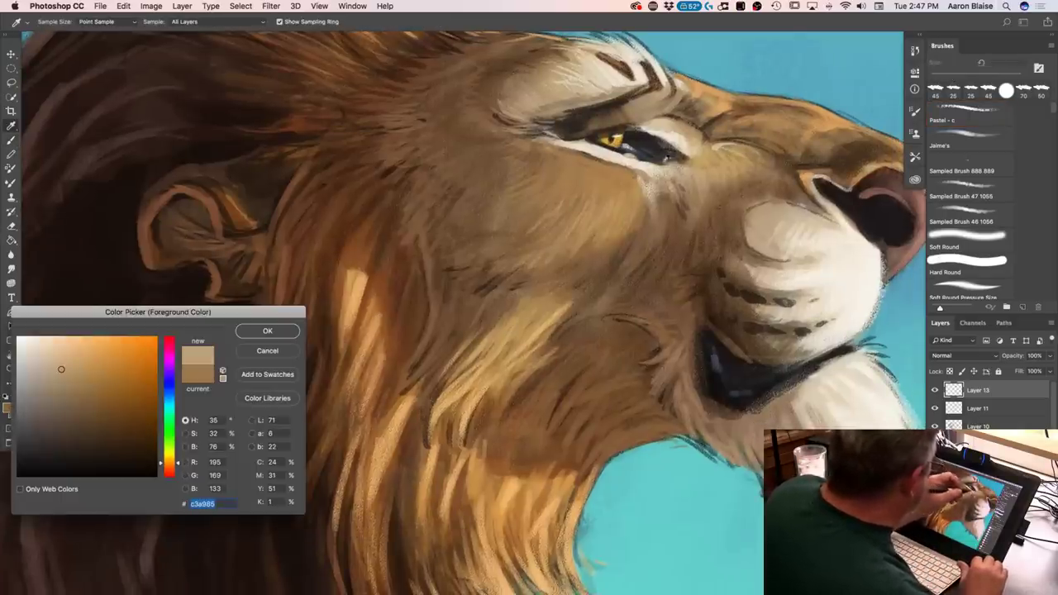
click(675, 179)
click(257, 332)
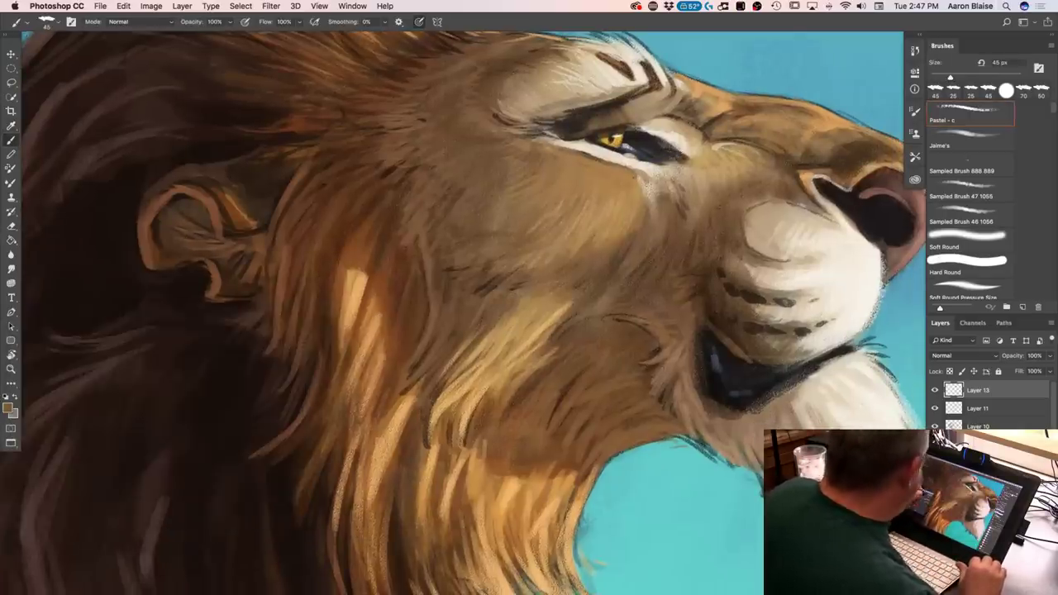
drag(670, 160, 713, 186)
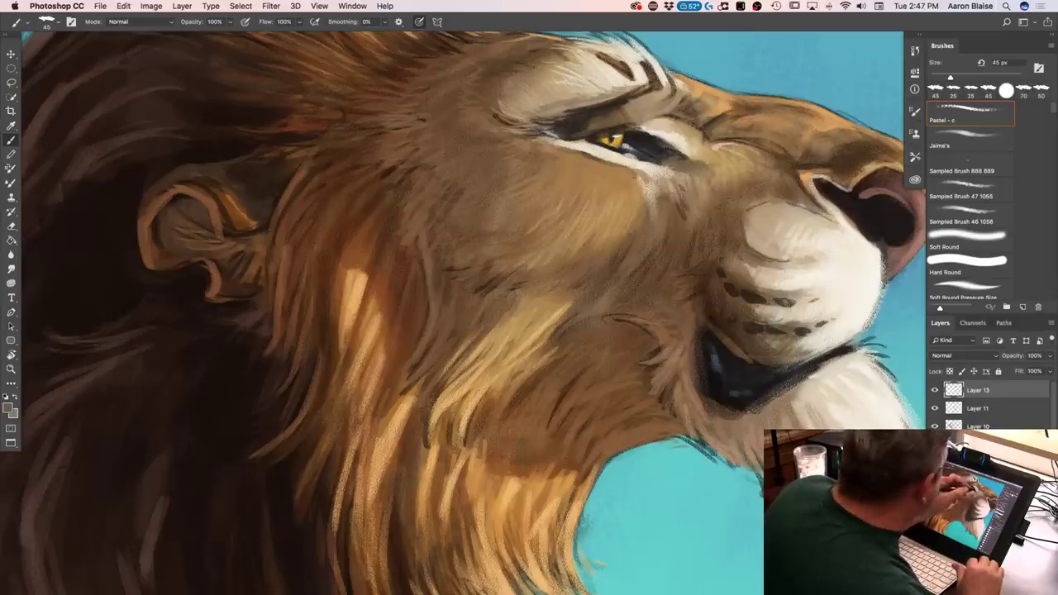
drag(663, 159, 683, 156)
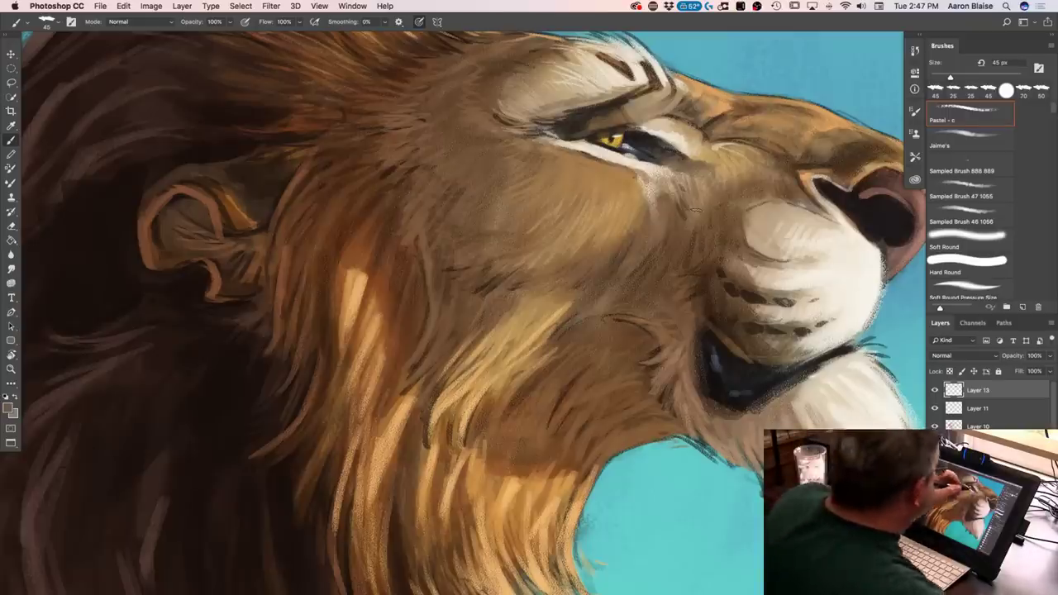
Set the foreground colour to warm near-white #f6f0e8 and brighten the white fur around the eye
click(8, 407)
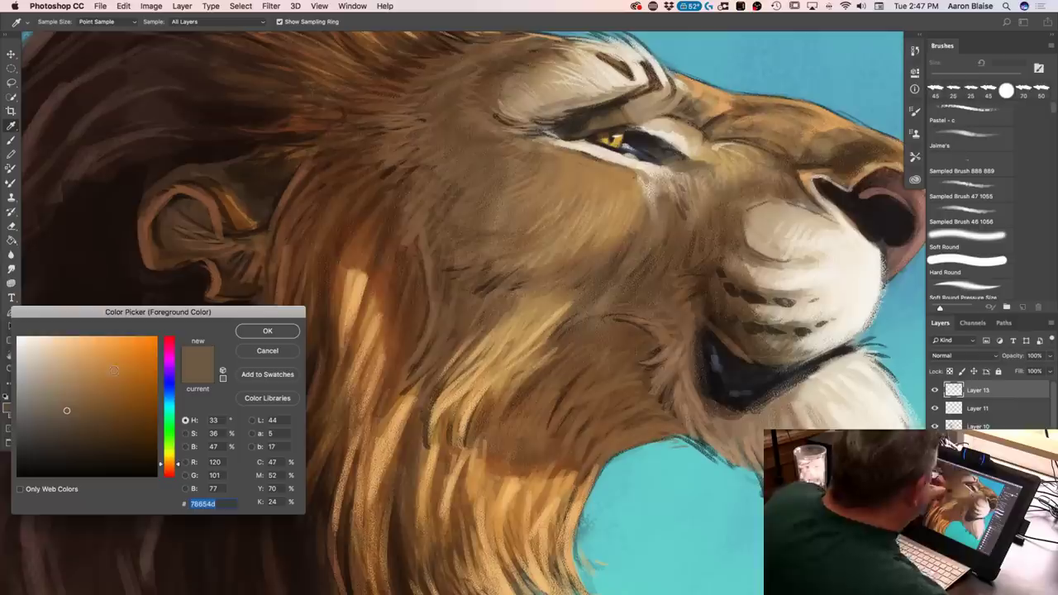
click(673, 136)
click(25, 341)
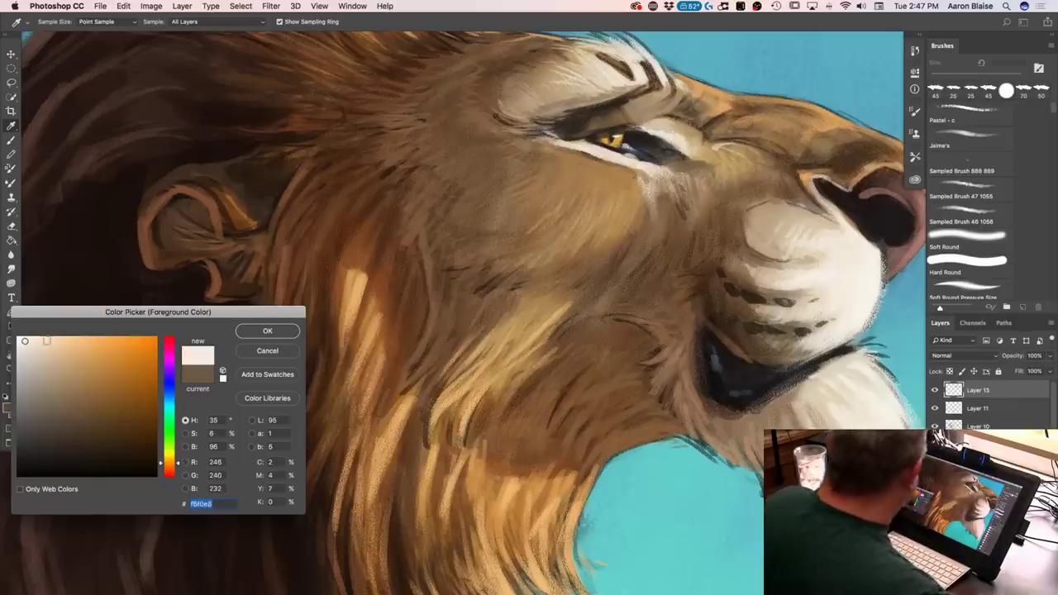
click(263, 332)
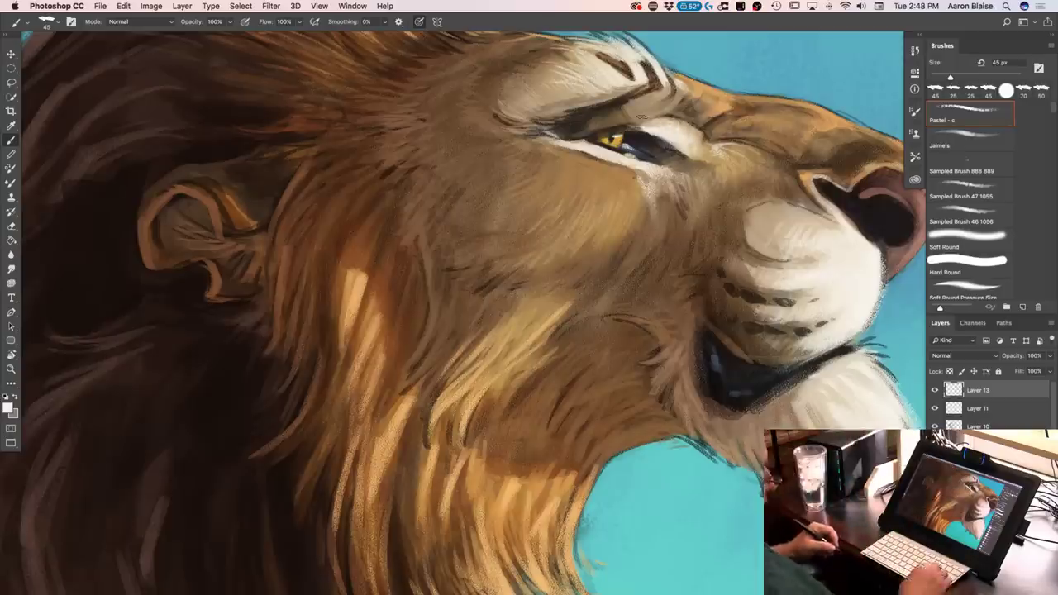
Examine the whole lion painting with the full canvas in view
key(super+minus)
key(super+minus)
key(super+plus)
key(super+plus)
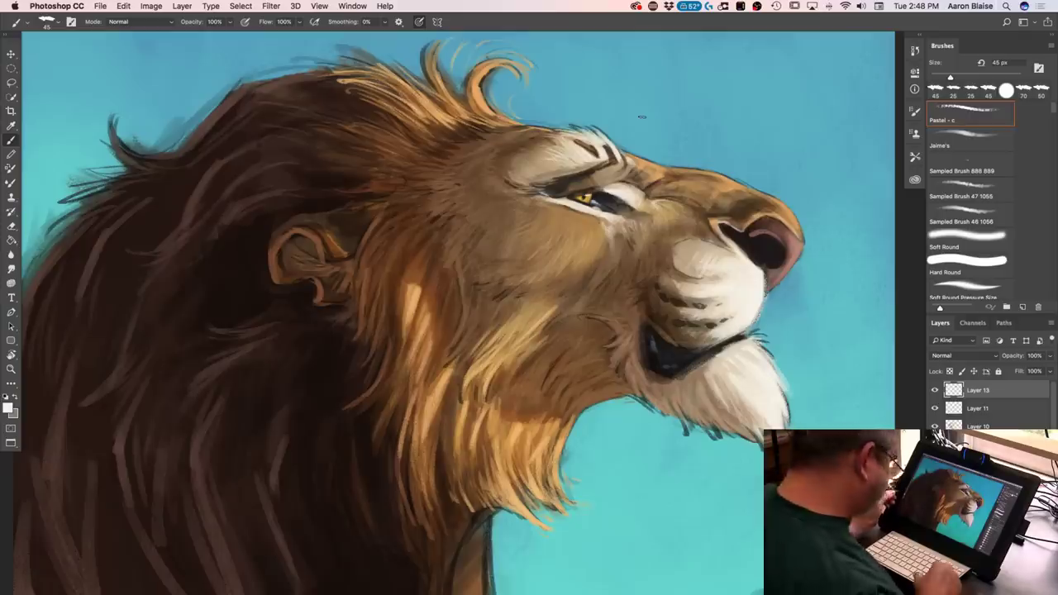
key(super+plus)
key(super+0)
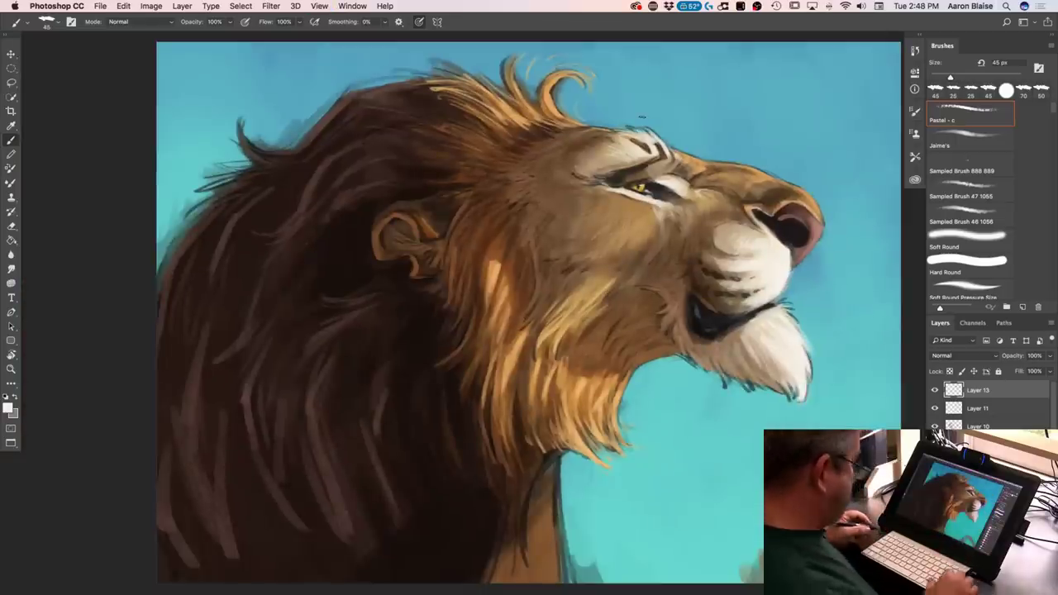
key(super+minus)
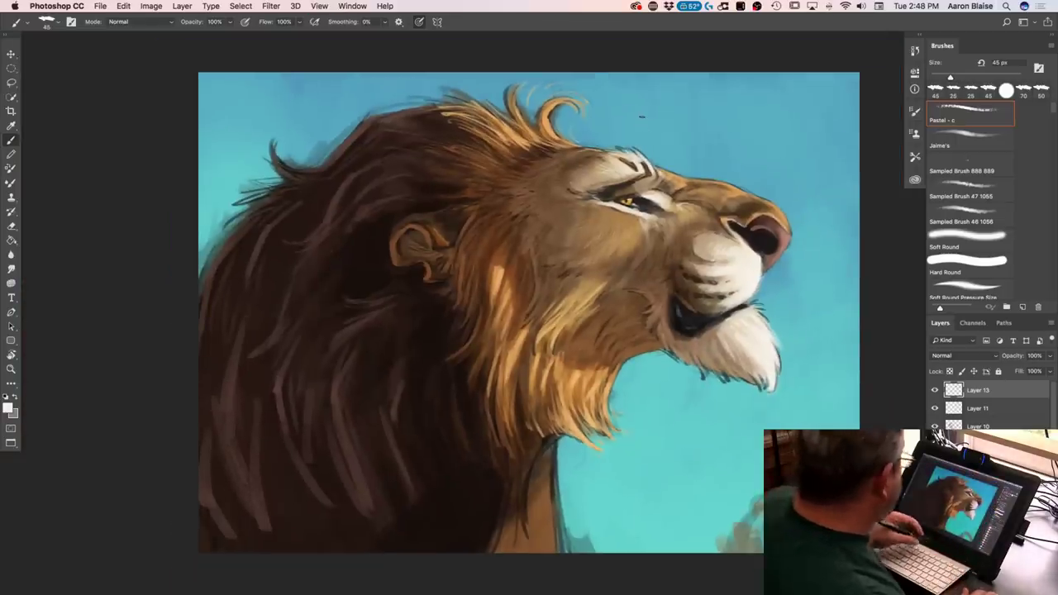
Choose the brush Sampled Brush 886 889 and enlarge it to 400 px
click(53, 23)
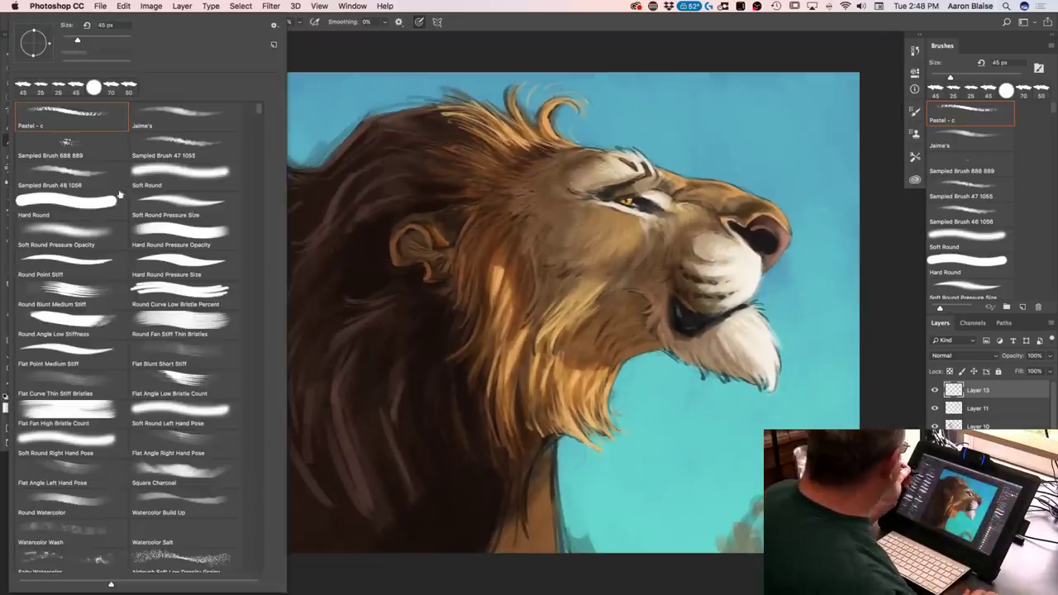
click(69, 146)
click(475, 449)
key(bracketright)
key(bracketright)
key(bracketright)
key(bracketright)
key(bracketright)
key(bracketright)
Sample the neck's brown, make it a richer orange-brown #af7233 and paint over the front of the neck with a 300 px brush
click(9, 409)
click(541, 514)
click(268, 330)
click(8, 407)
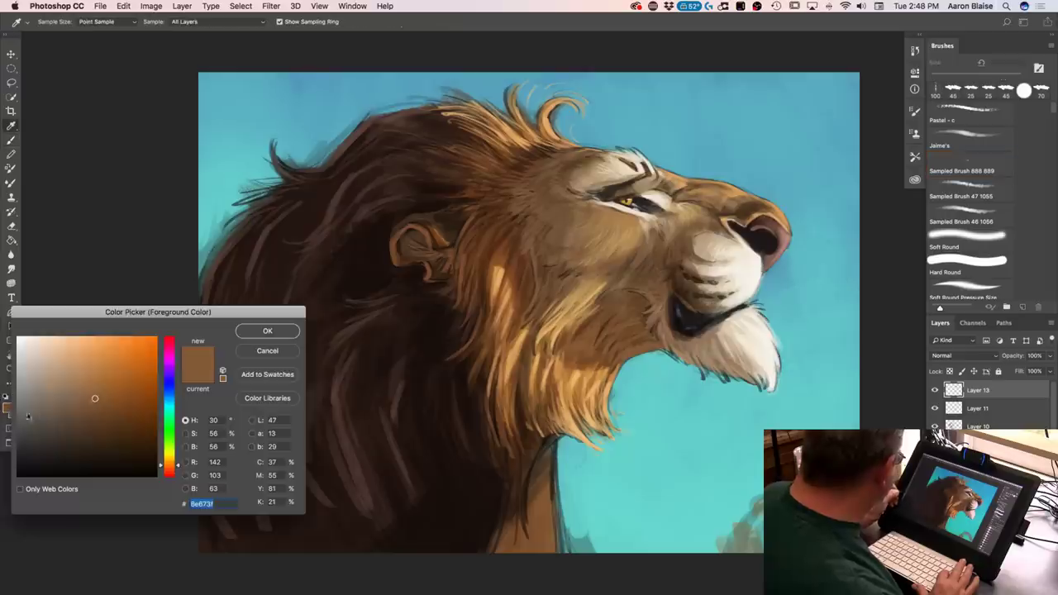
click(118, 381)
click(258, 332)
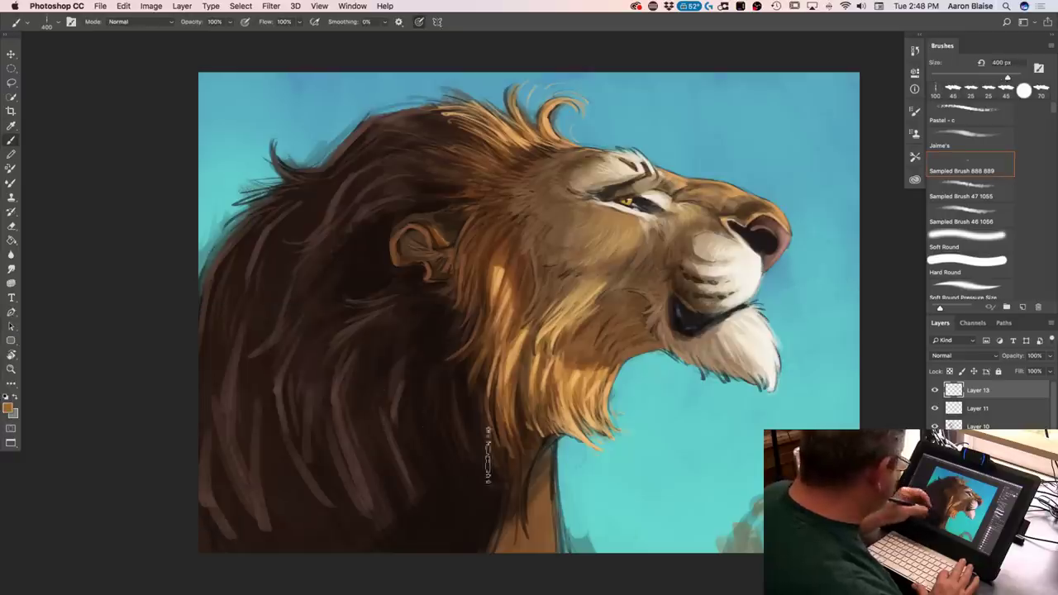
key(bracketleft)
key(bracketleft)
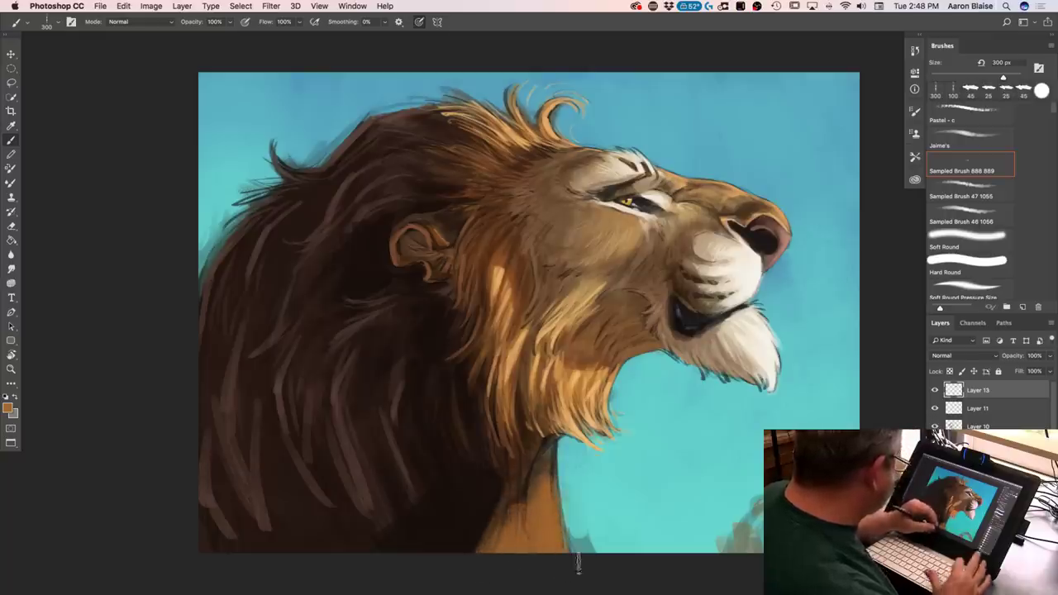
drag(567, 506, 575, 529)
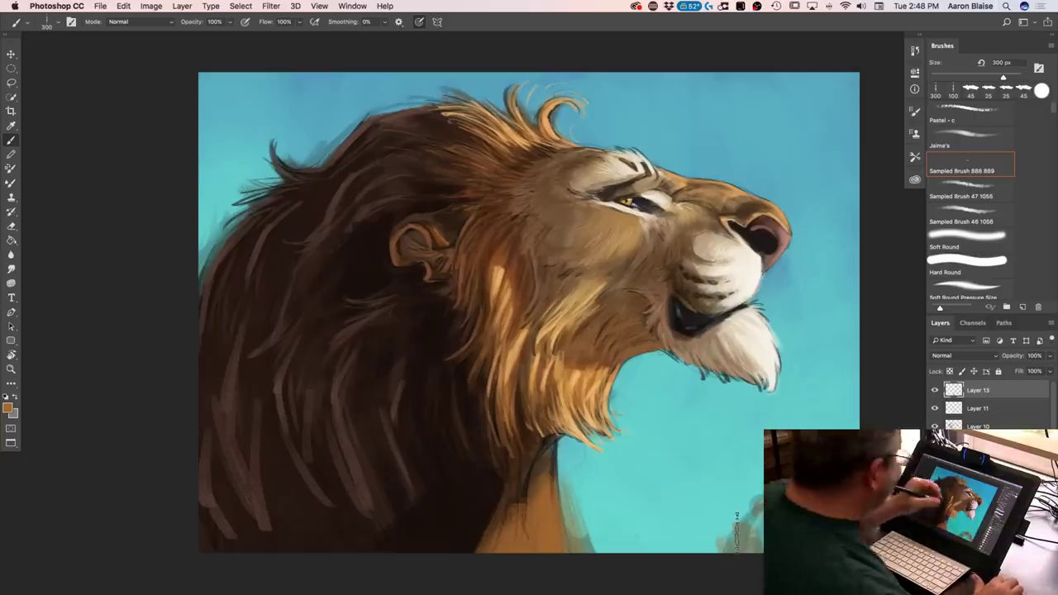
Sample the pale gold #f7c57f from the lit fur below the jaw as foreground colour
click(8, 406)
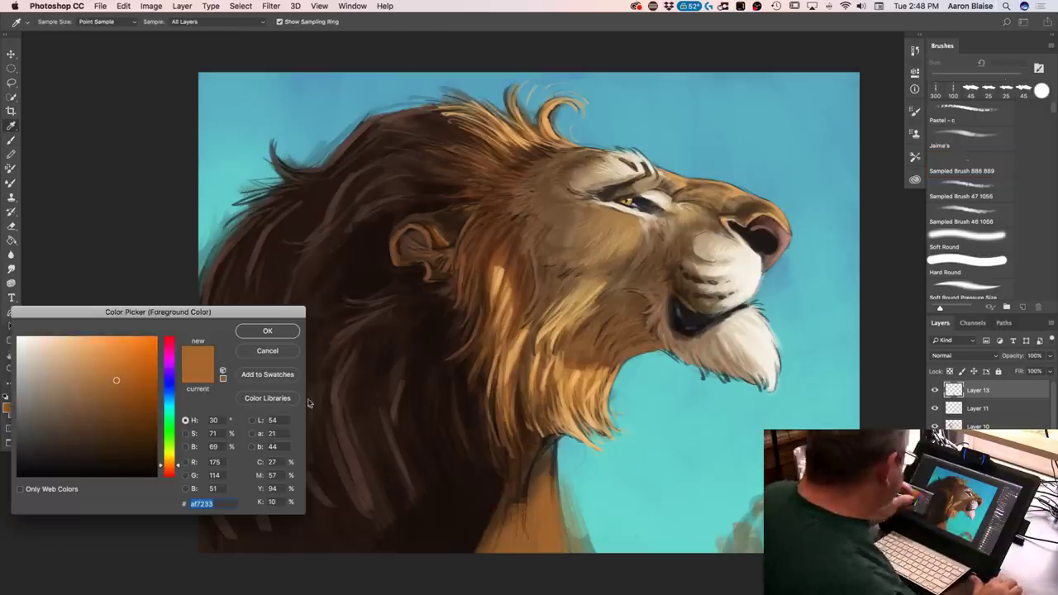
click(576, 376)
click(251, 335)
key(b)
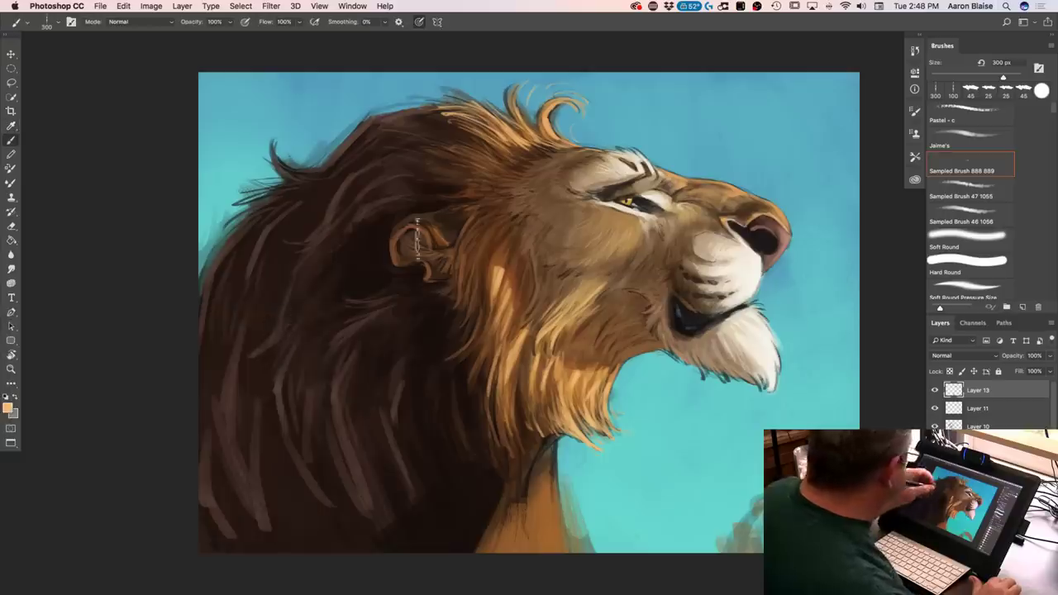
Set the foreground colour to burnt orange #af5b20 and brush it into the mane fur behind the brow
click(8, 406)
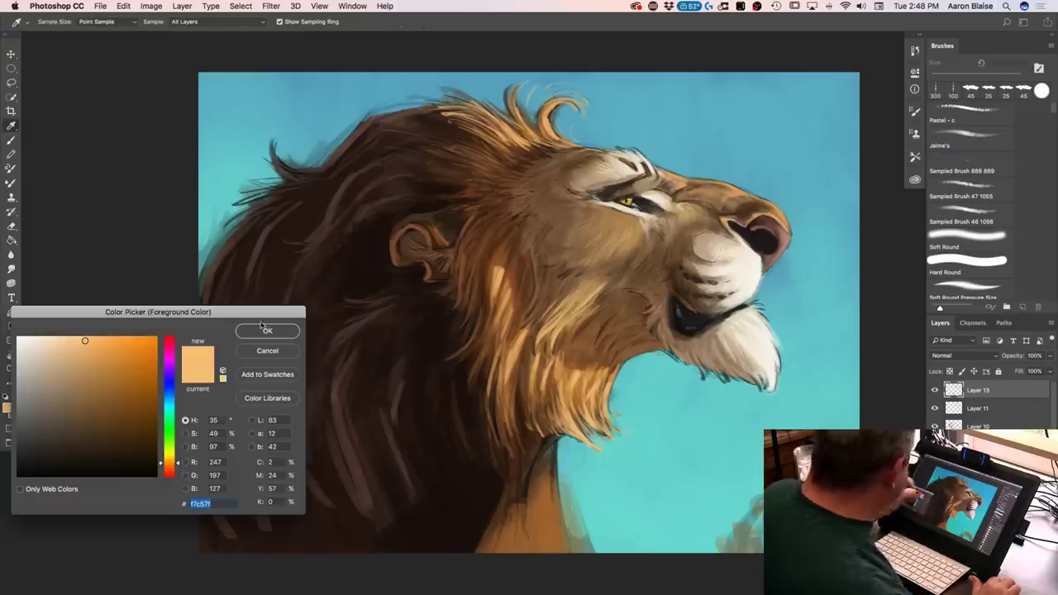
click(448, 268)
click(131, 383)
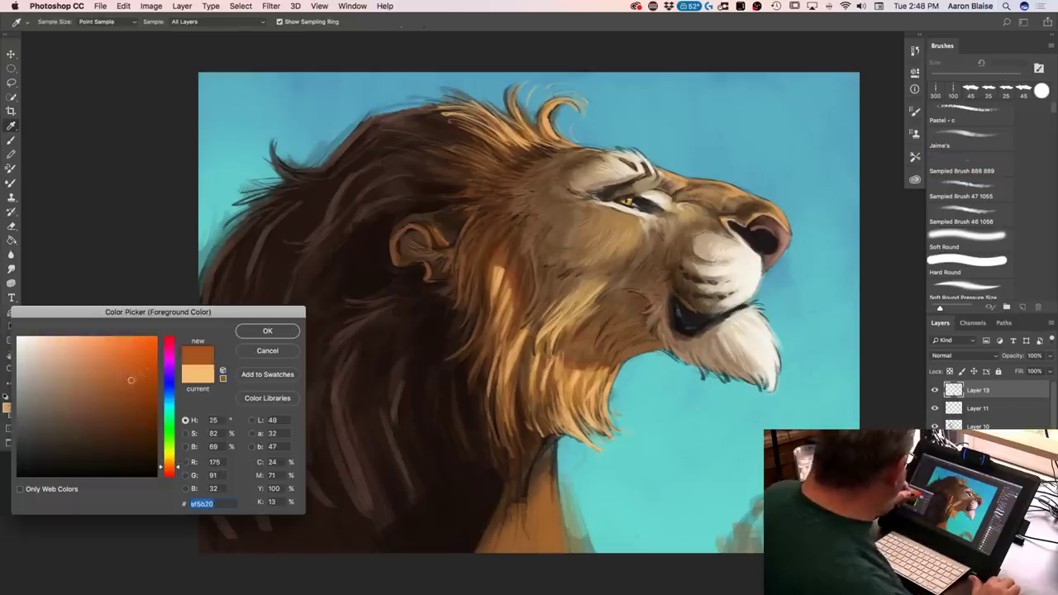
click(258, 331)
key(b)
drag(560, 373, 564, 420)
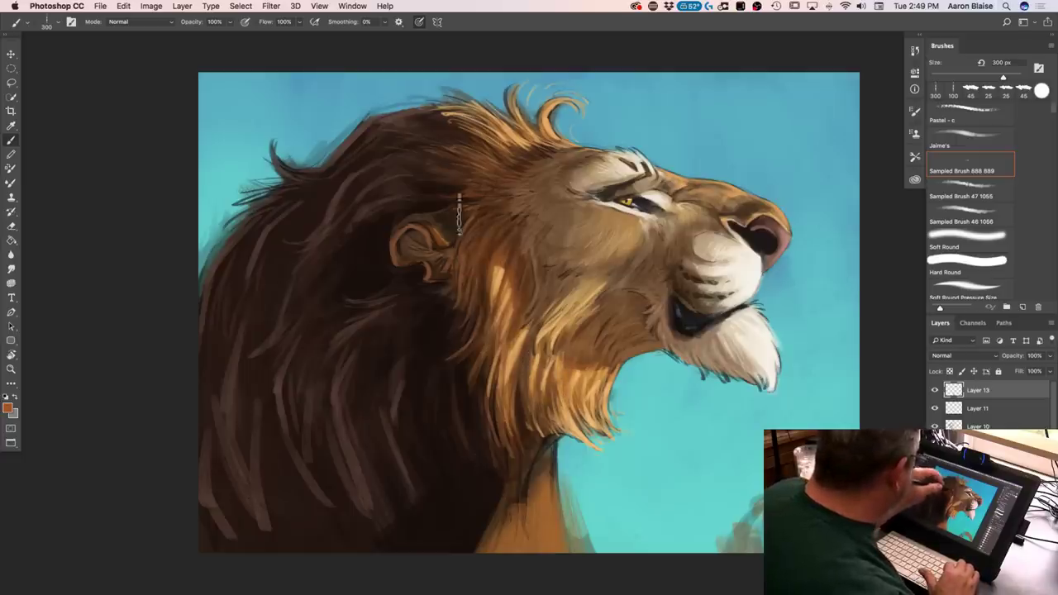
mouse_move(507, 175)
mouse_down()
mouse_move(471, 145)
mouse_move(492, 137)
mouse_up()
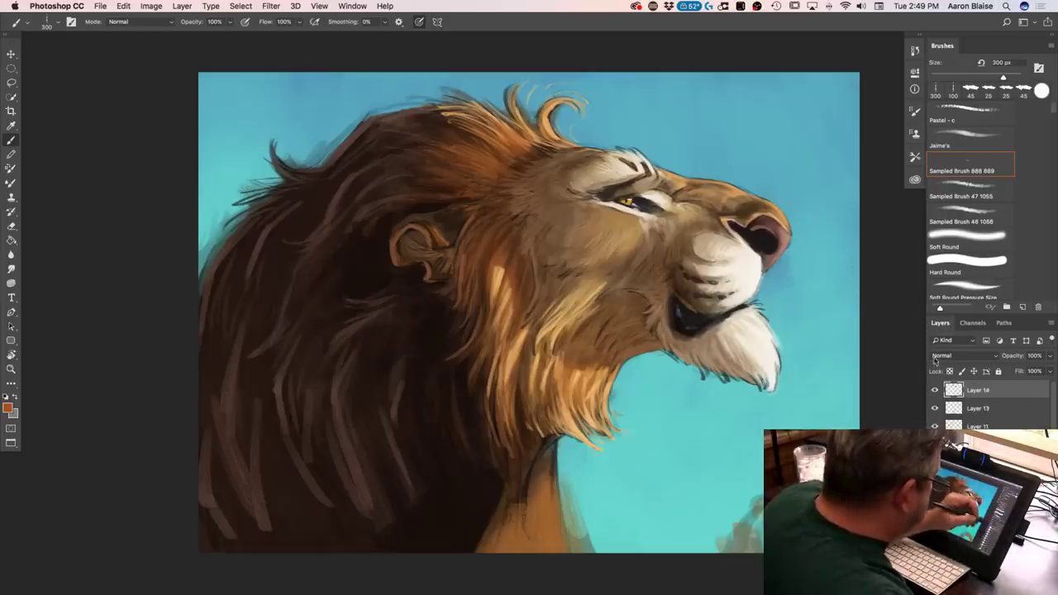
Set the new empty layer's blend mode to Overlay and choose the brush Jaime's
click(942, 357)
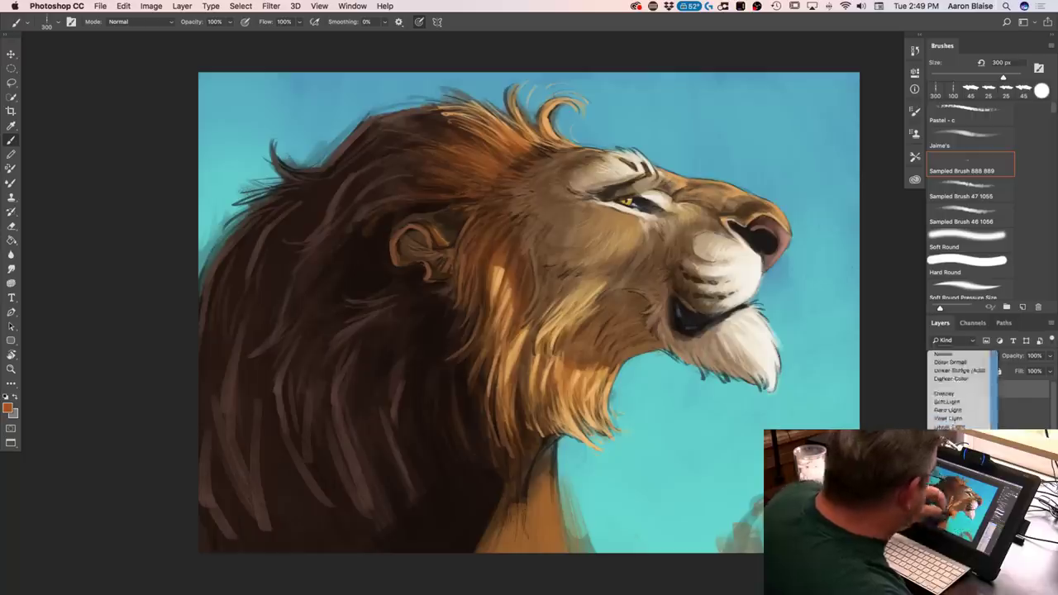
click(944, 395)
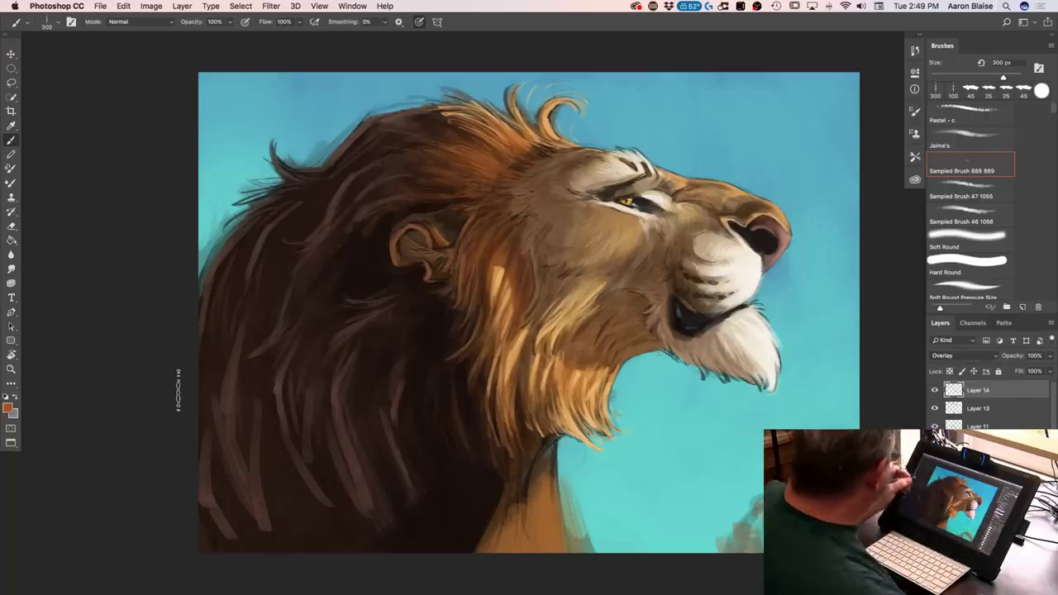
click(46, 24)
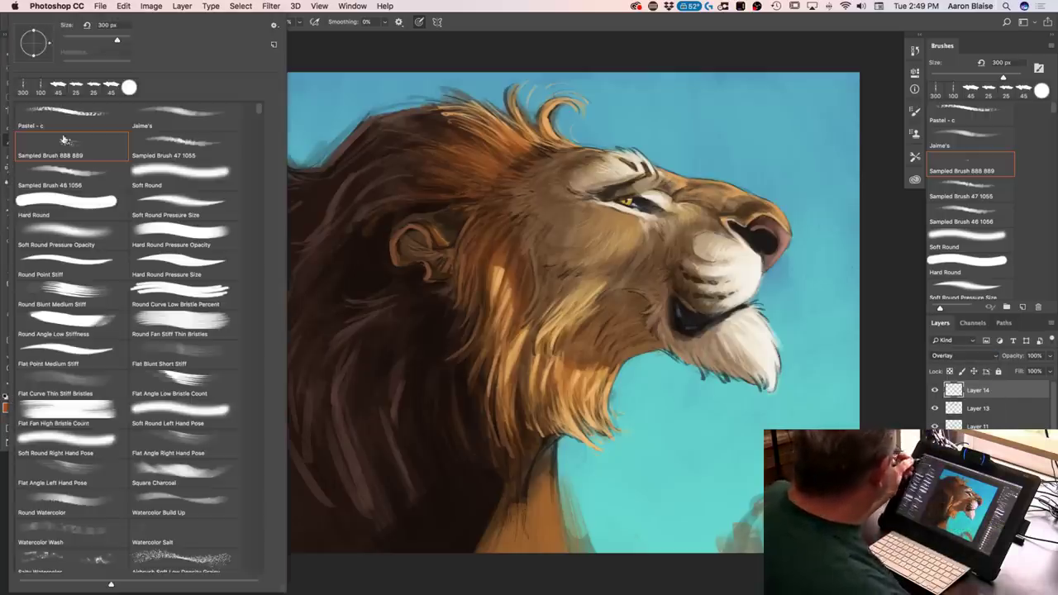
click(186, 126)
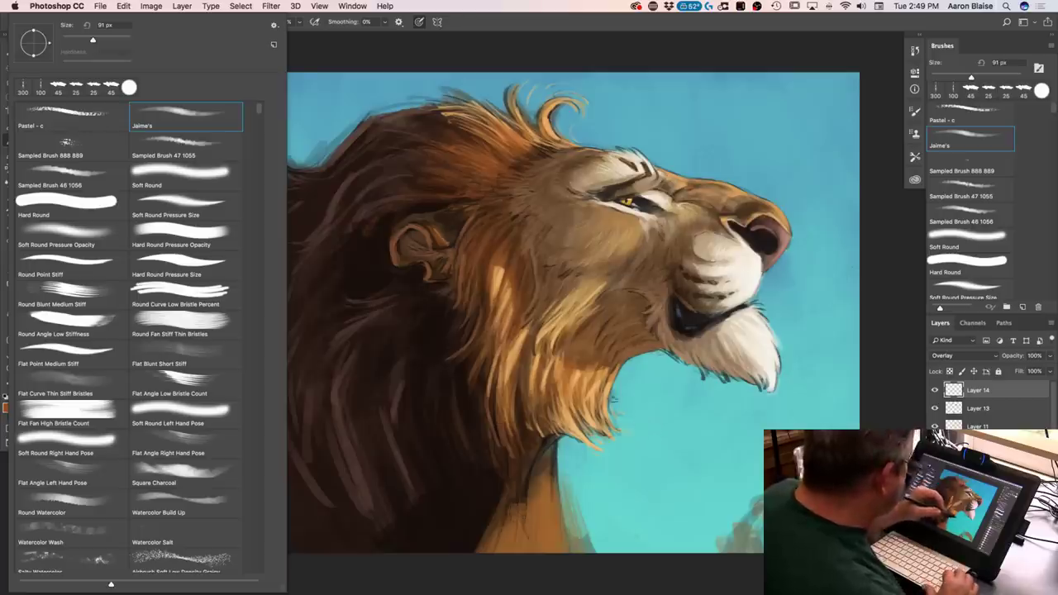
key(Return)
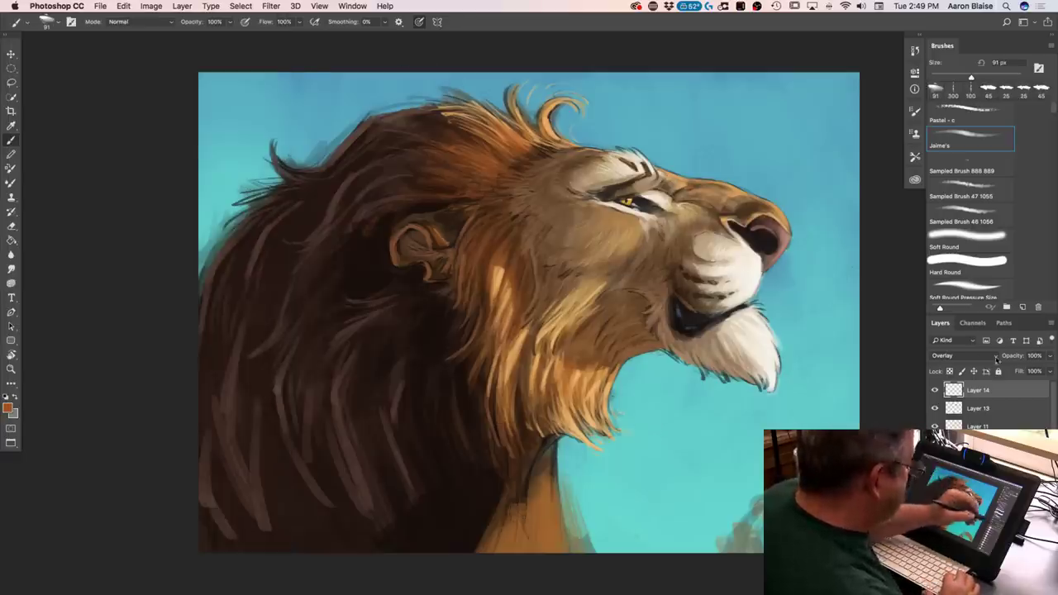
Lower the layer opacity to 52% and glaze the orange over the mane and jaw fur with a 300 px brush
click(1051, 356)
click(520, 324)
key(bracketright)
key(bracketright)
key(bracketright)
key(bracketright)
key(bracketright)
key(bracketright)
key(bracketright)
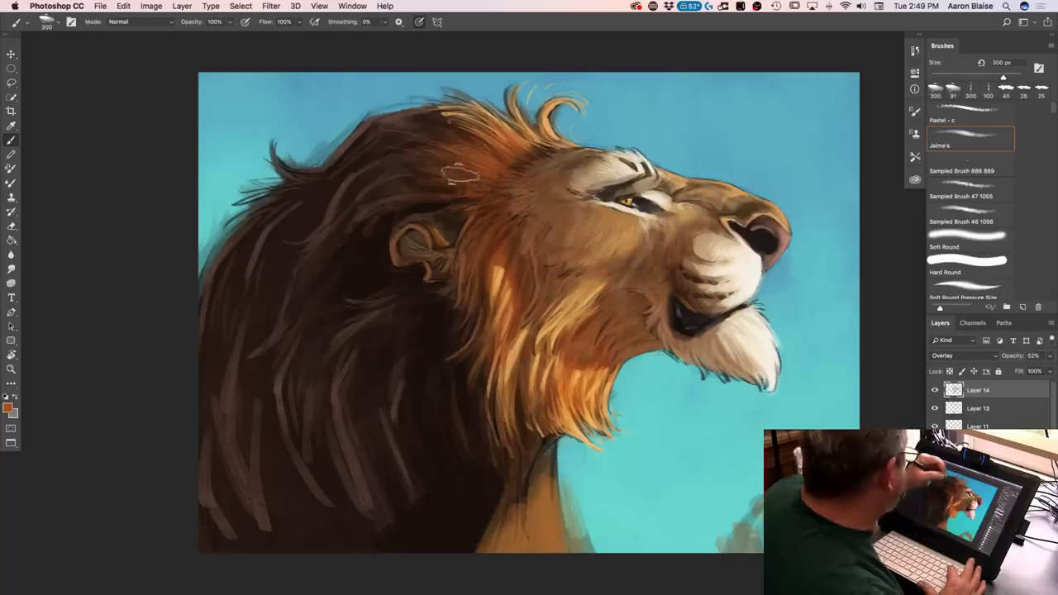
drag(716, 175, 749, 194)
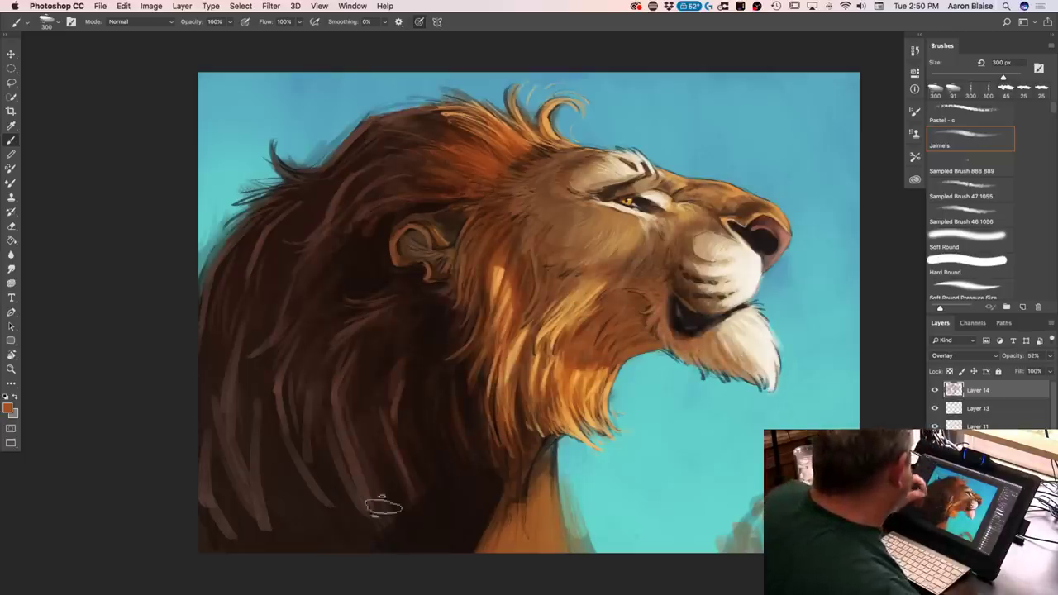
Add a new layer in Multiply mode and set the foreground colour to grey-brown #69594d
key(super+minus)
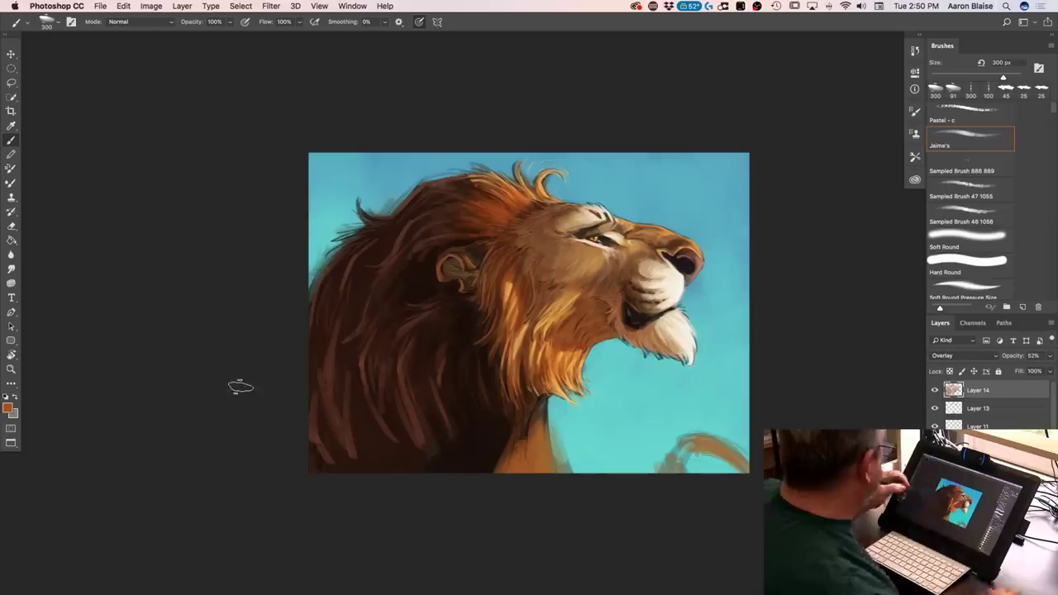
key(super+alt+shift+n)
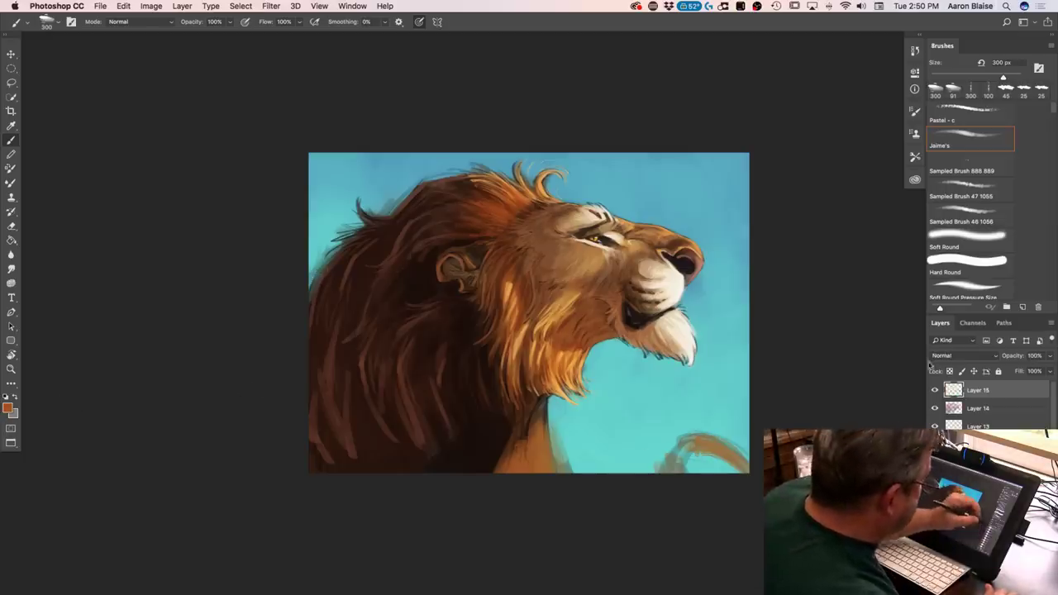
click(931, 357)
click(928, 387)
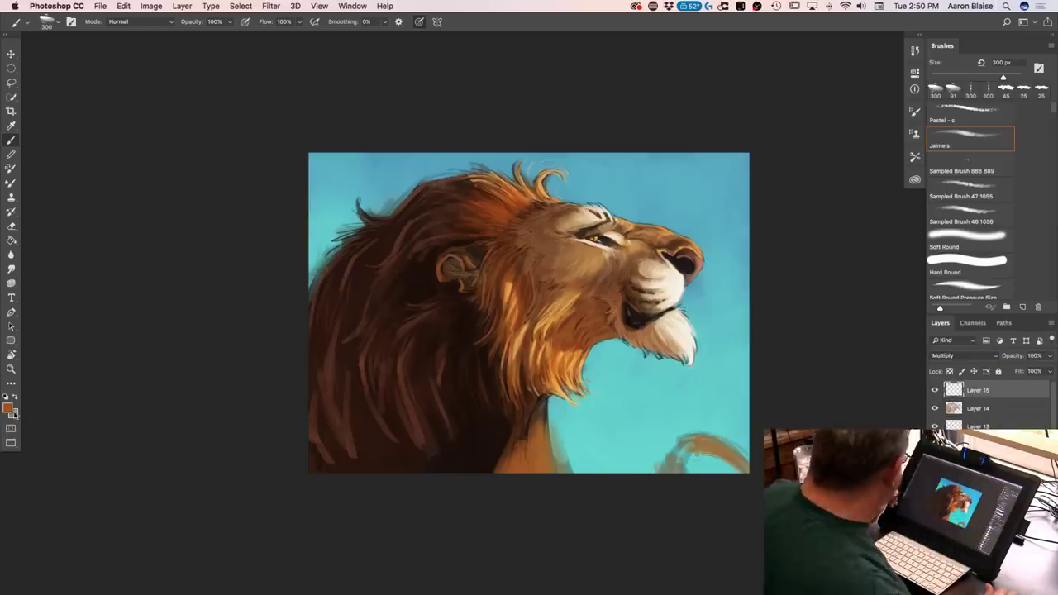
click(8, 407)
click(52, 412)
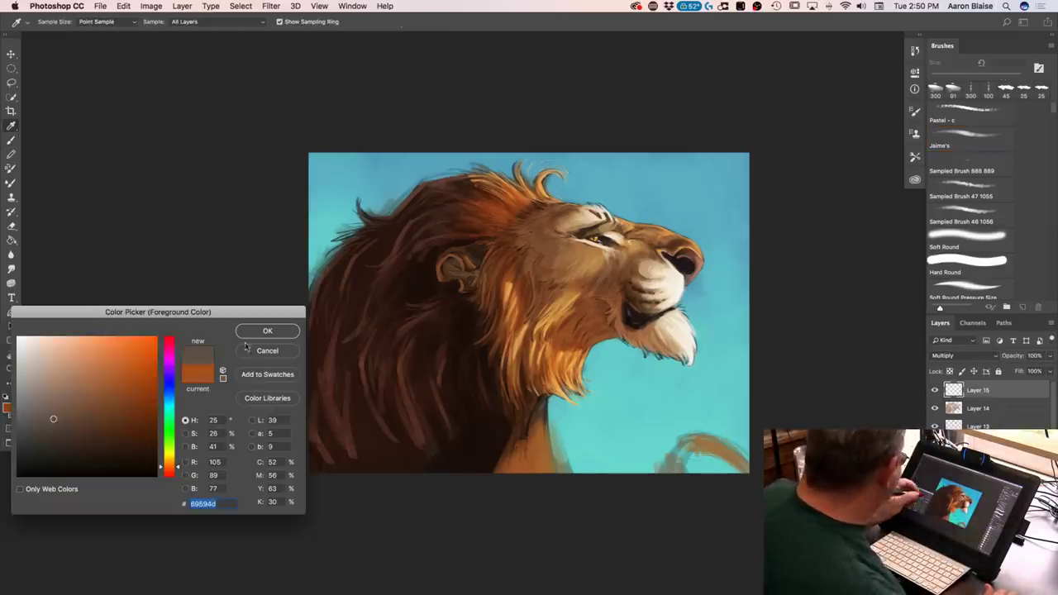
click(248, 334)
Darken the back and lower part of the mane with repeated Gradient tool passes at 40% opacity, running from the lower back edge toward the ear
click(11, 242)
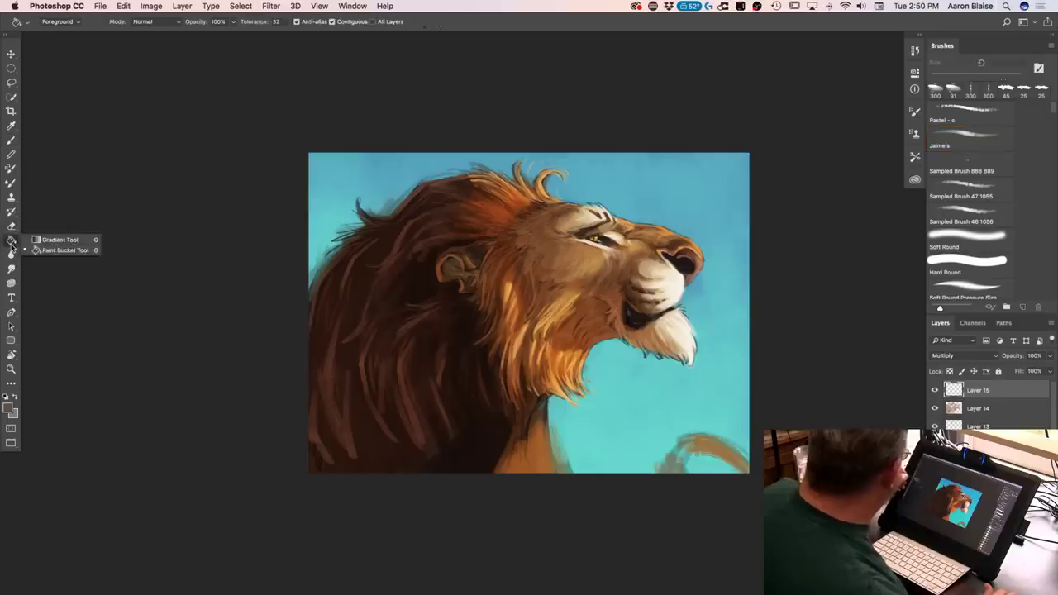
click(58, 238)
drag(311, 456, 444, 291)
drag(307, 427, 429, 286)
drag(305, 403, 426, 287)
drag(315, 386, 439, 238)
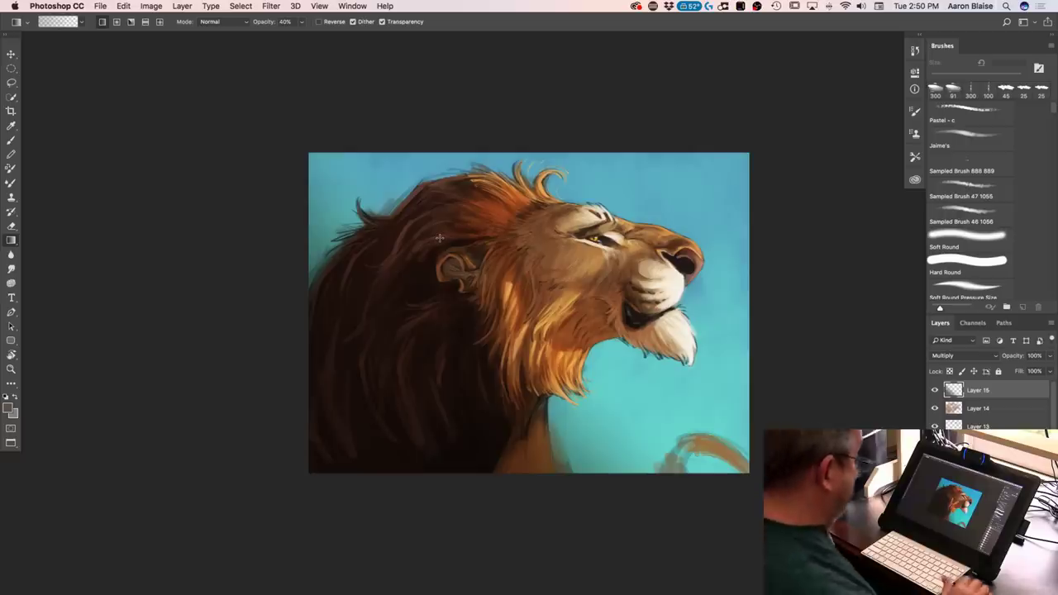
Add another new layer in Normal mode and choose the brush Pastel - c
key(super+equal)
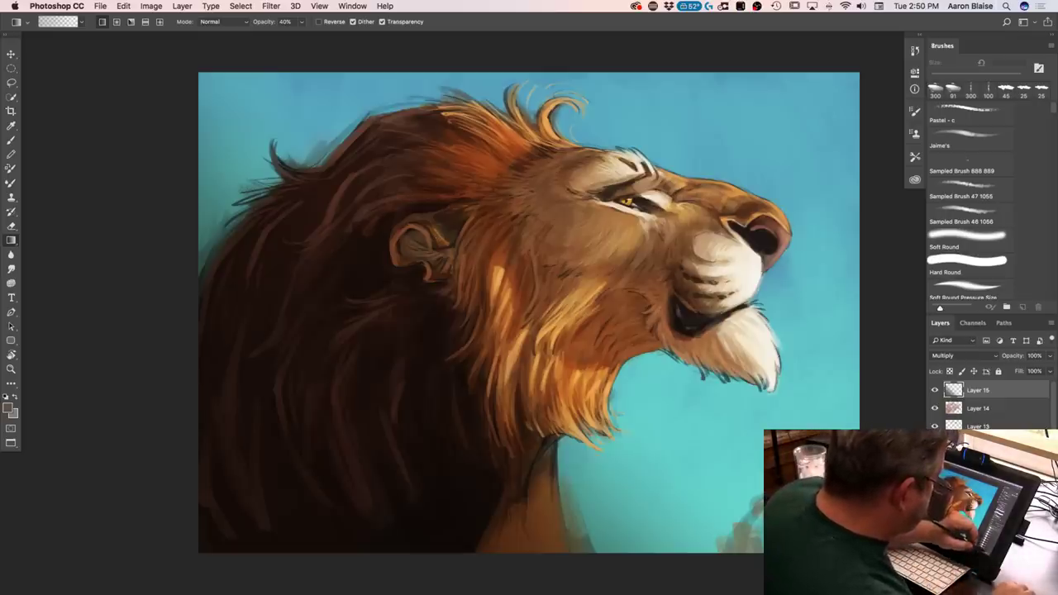
click(1022, 585)
click(12, 142)
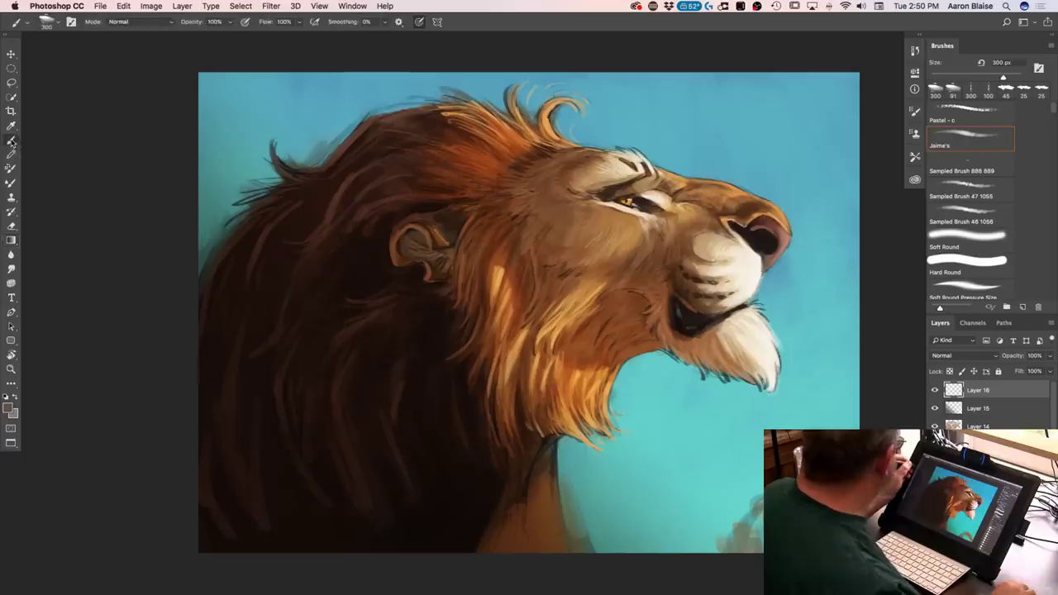
click(51, 25)
click(63, 116)
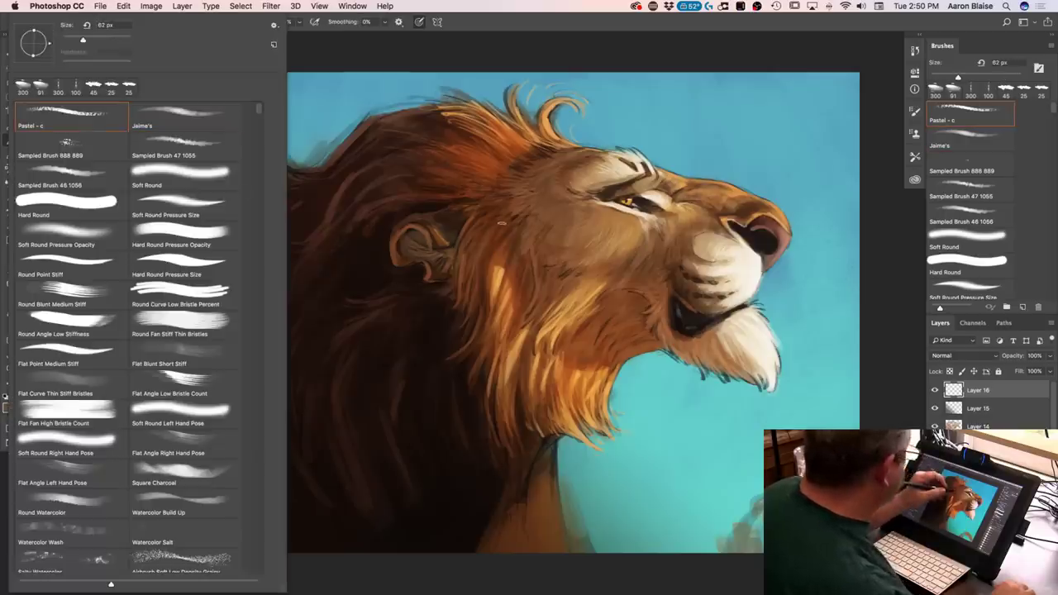
click(641, 318)
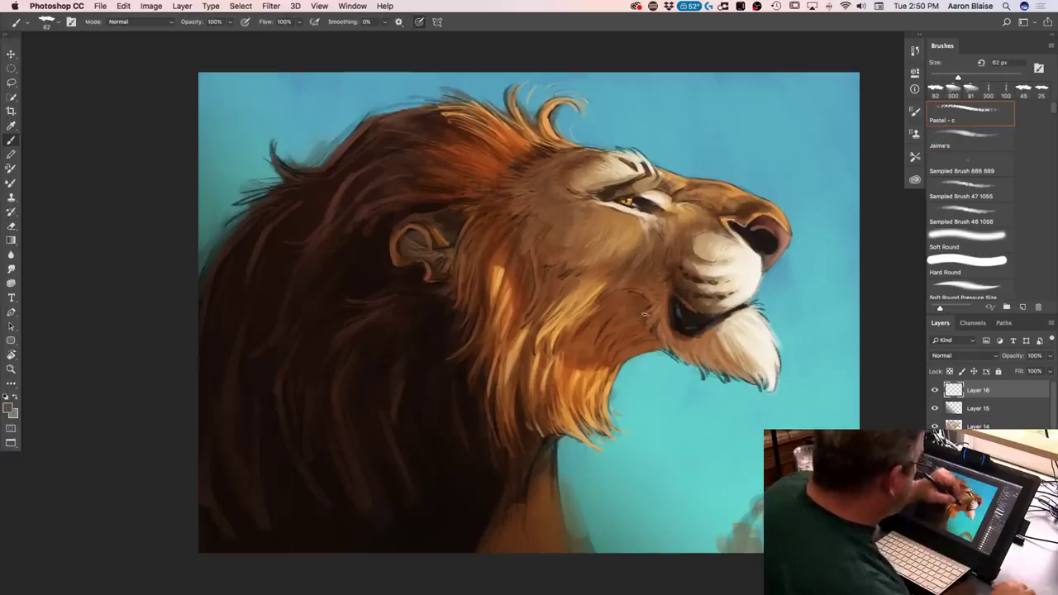
Set the foreground colour to a pale warm grey and reduce the brush size to 40 px
click(8, 406)
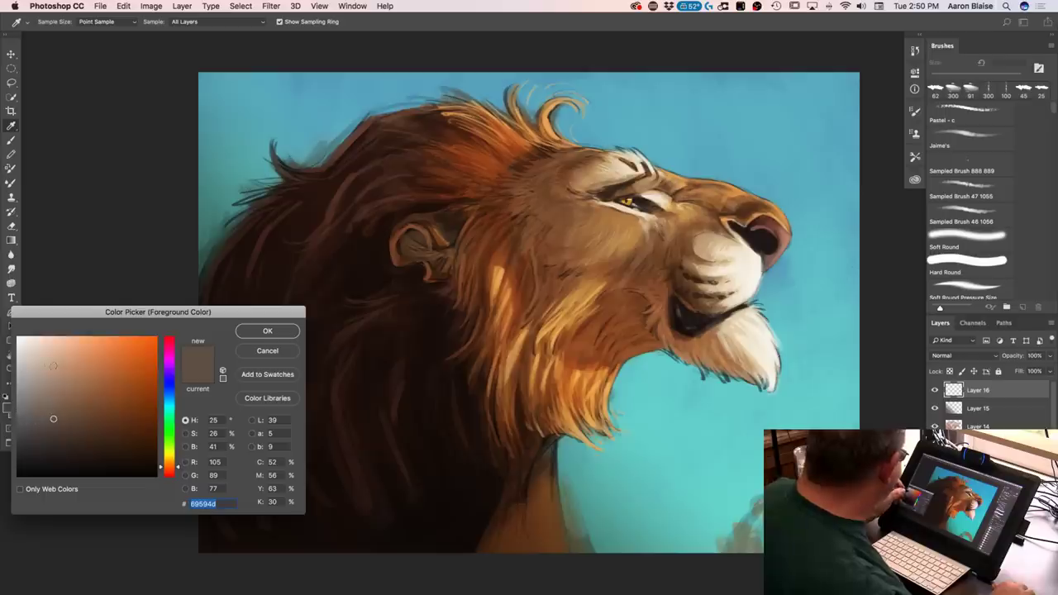
click(35, 361)
click(259, 333)
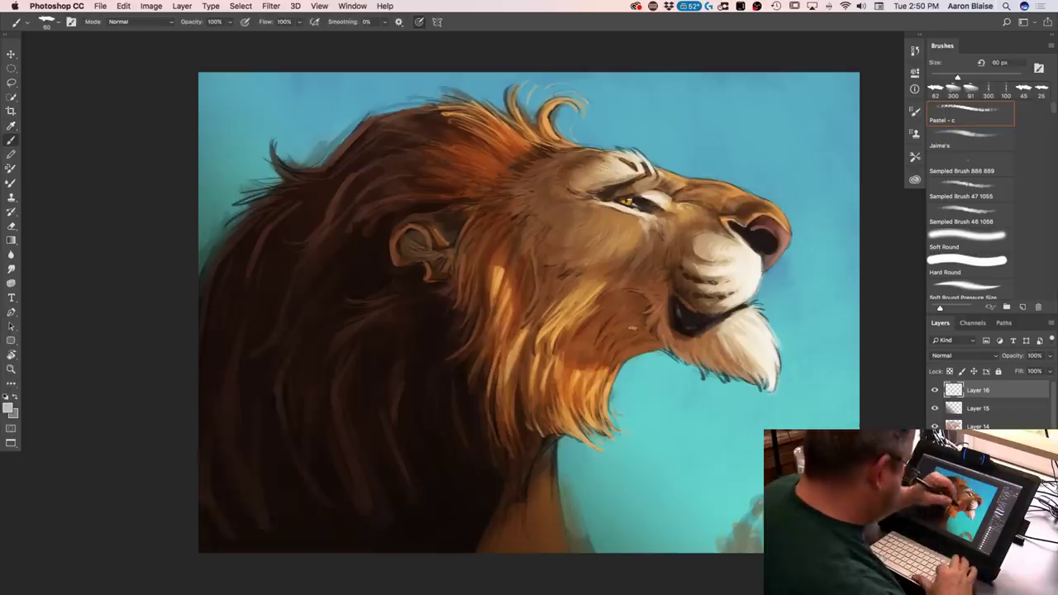
key(bracketleft)
key(bracketleft)
key(bracketleft)
key(bracketleft)
Paint thin, curved pale whiskers from the muzzle across the cheek and below the jaw, plus a few above the brow
mouse_move(681, 281)
mouse_down()
mouse_move(666, 289)
mouse_move(654, 340)
mouse_up()
drag(692, 302, 659, 350)
mouse_move(686, 312)
mouse_down()
mouse_move(666, 354)
mouse_move(701, 379)
mouse_move(710, 357)
mouse_up()
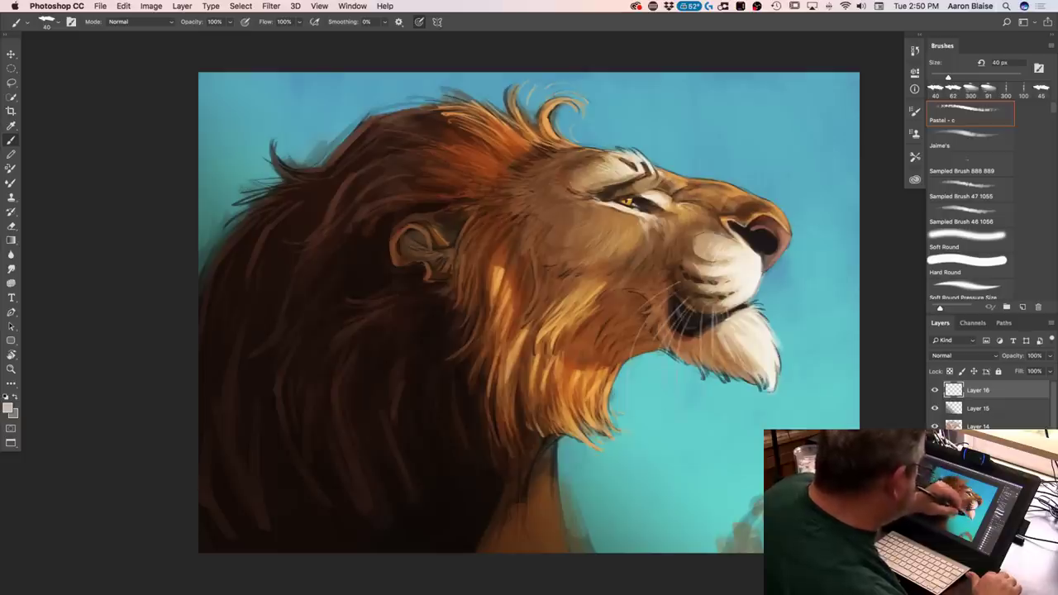
drag(680, 274, 597, 321)
drag(617, 273, 548, 307)
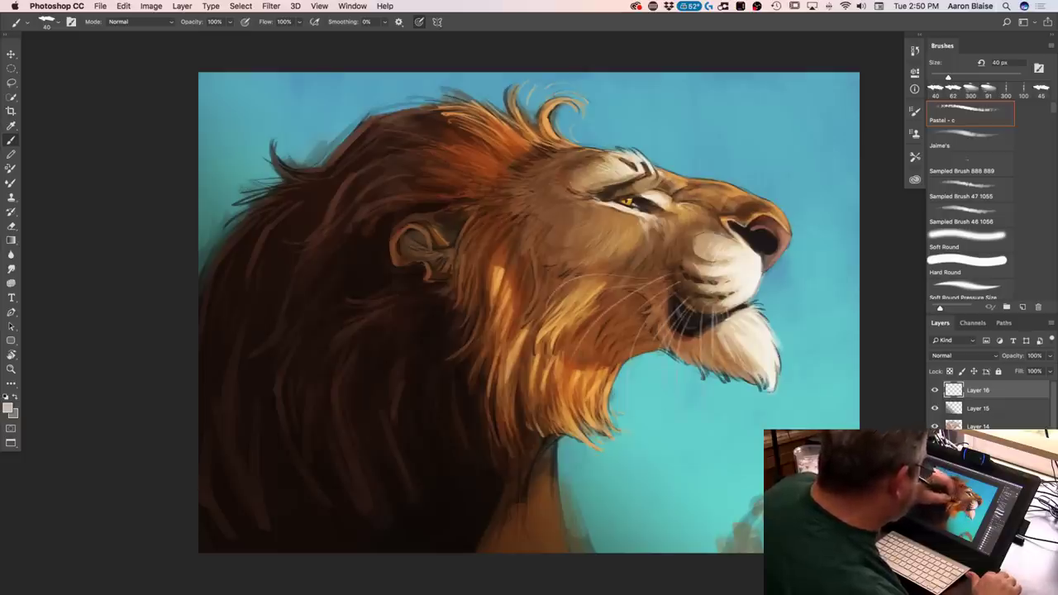
drag(691, 304, 666, 350)
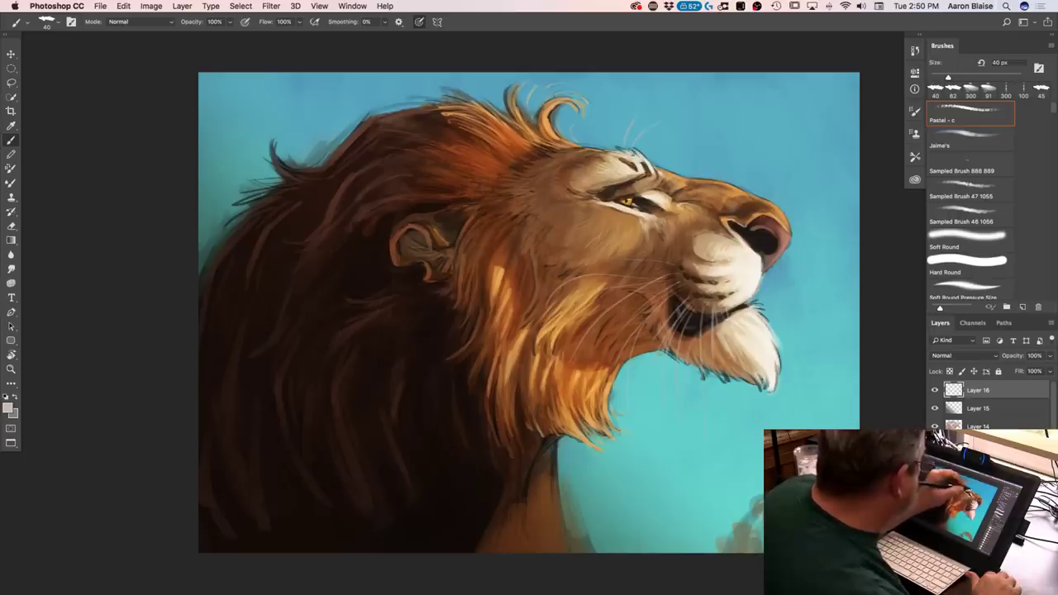
Lighten the foreground colour to off-white #f5ece7 and add brighter whiskers at the brow, cheek and below the jaw
click(10, 408)
click(25, 342)
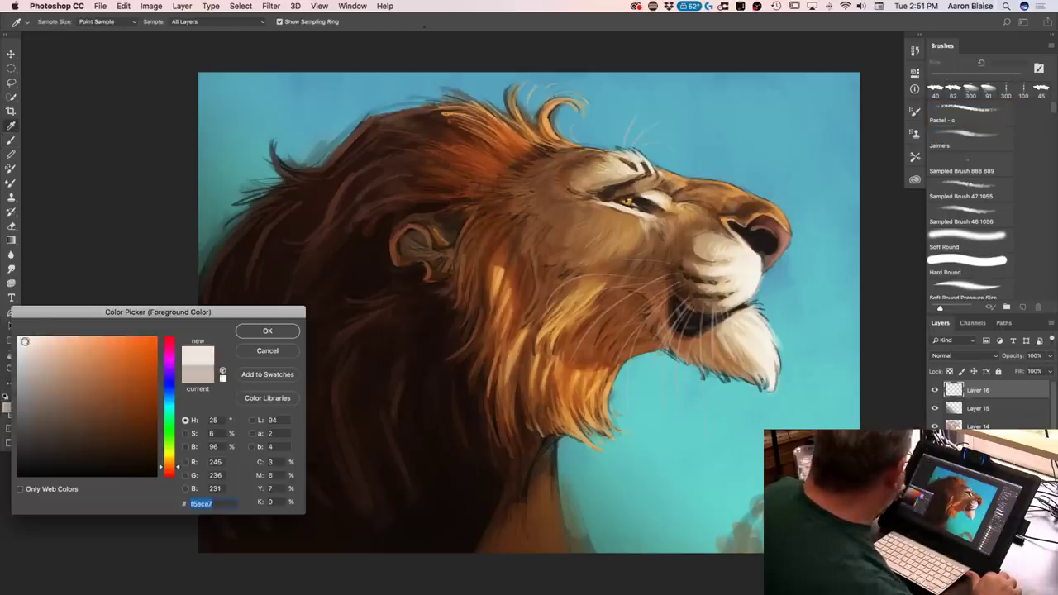
click(240, 332)
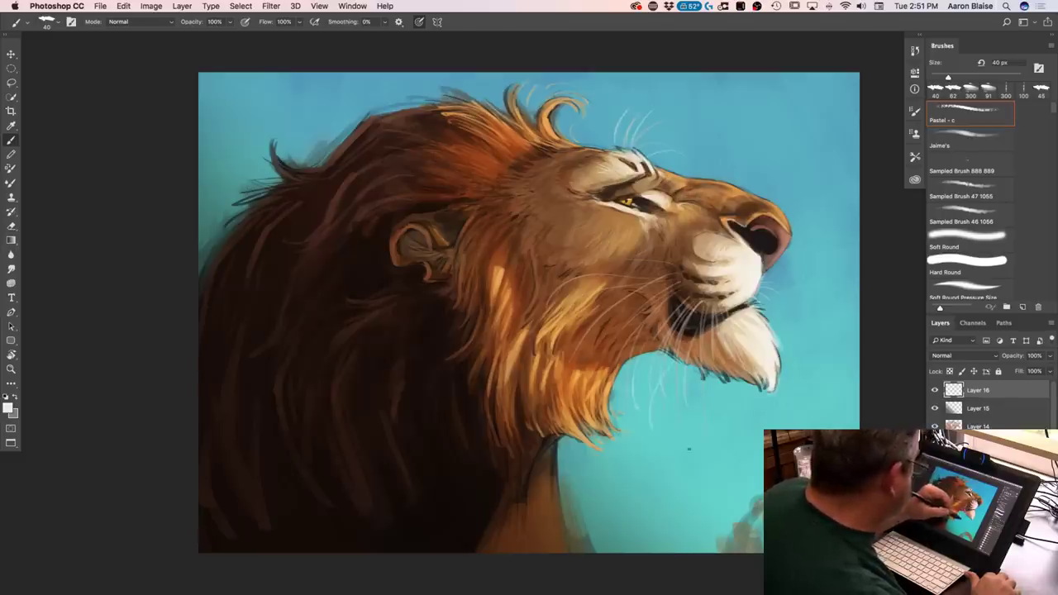
drag(650, 287, 591, 333)
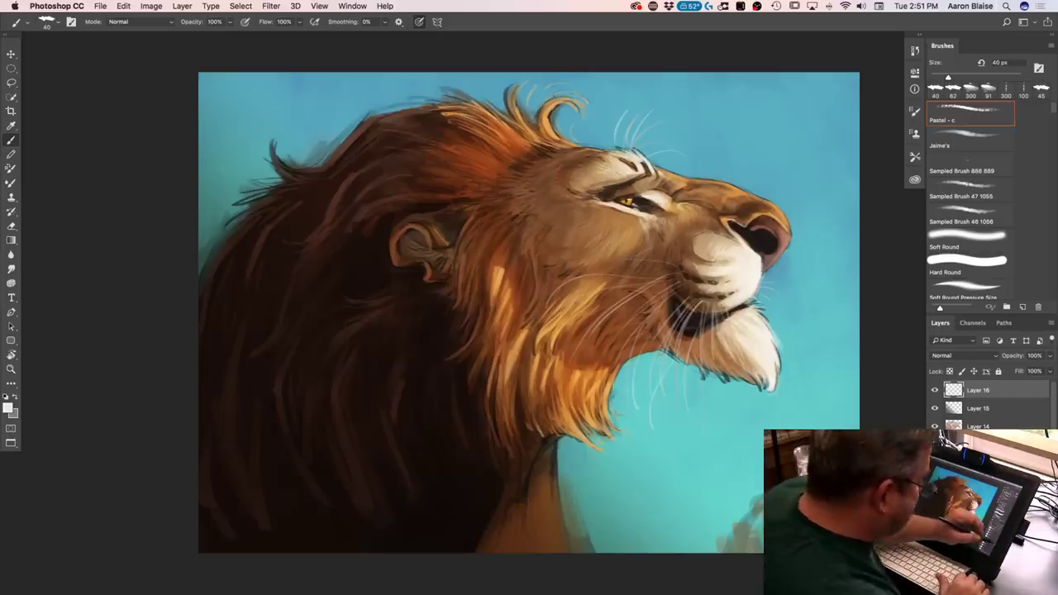
Select all painting layers above the Background layer and group them
scroll(988, 405, down, 7)
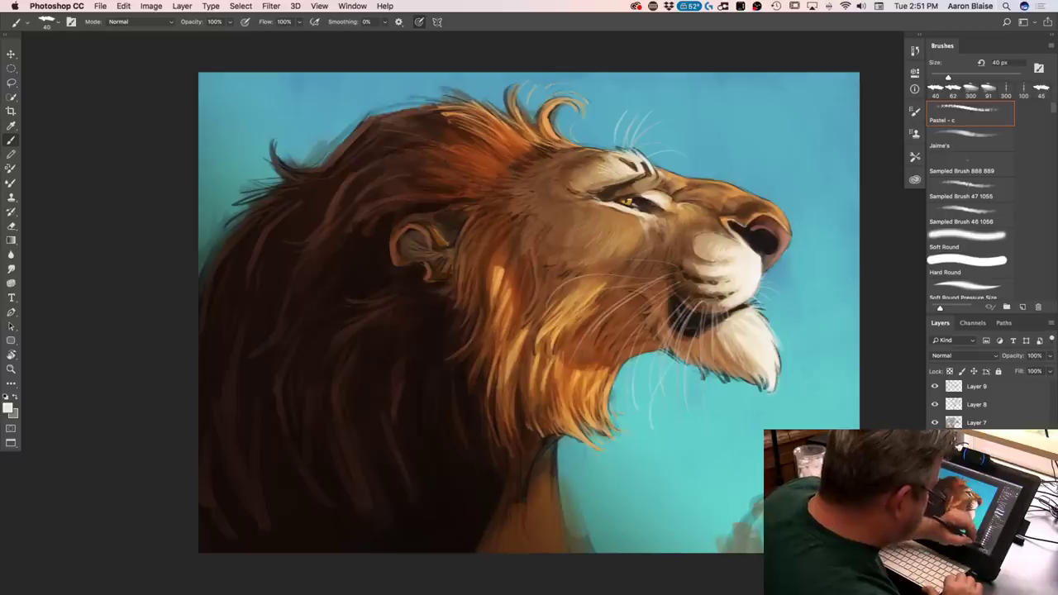
scroll(967, 405, up, 5)
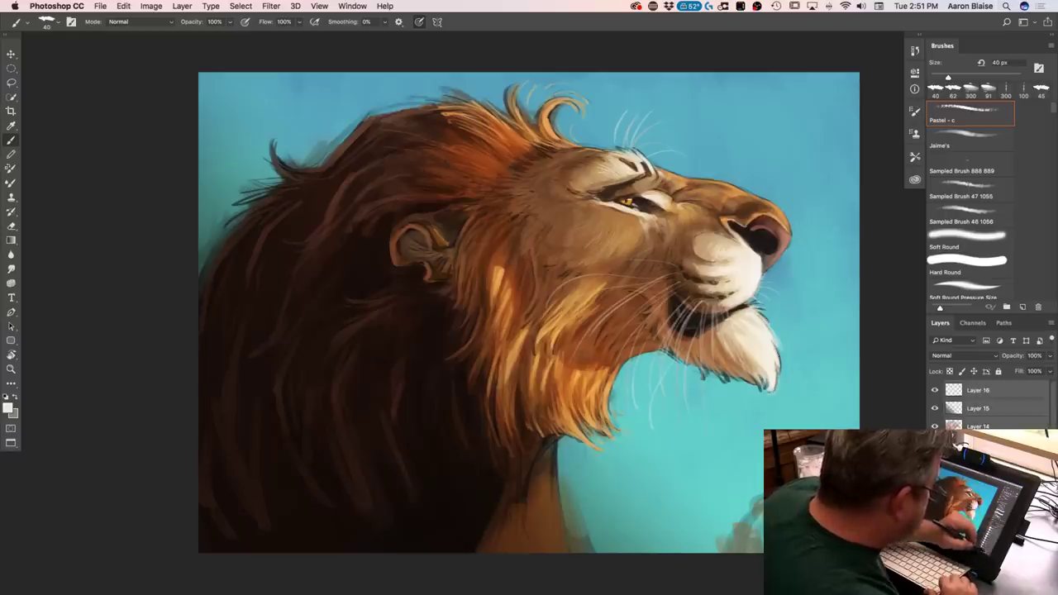
key(super+g)
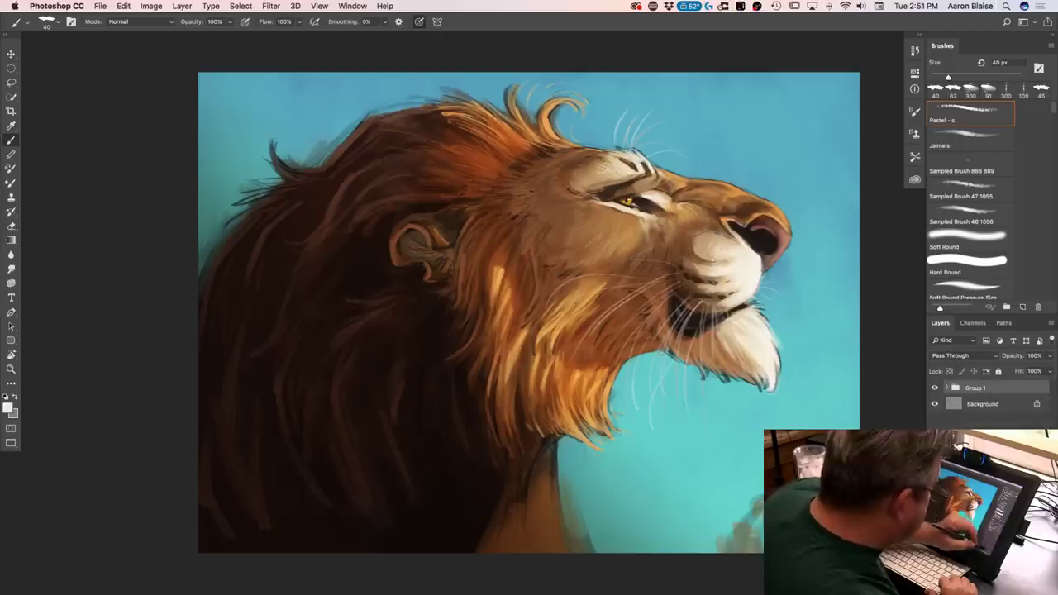
Duplicate the layer group and merge the copy into a single layer
key(super+j)
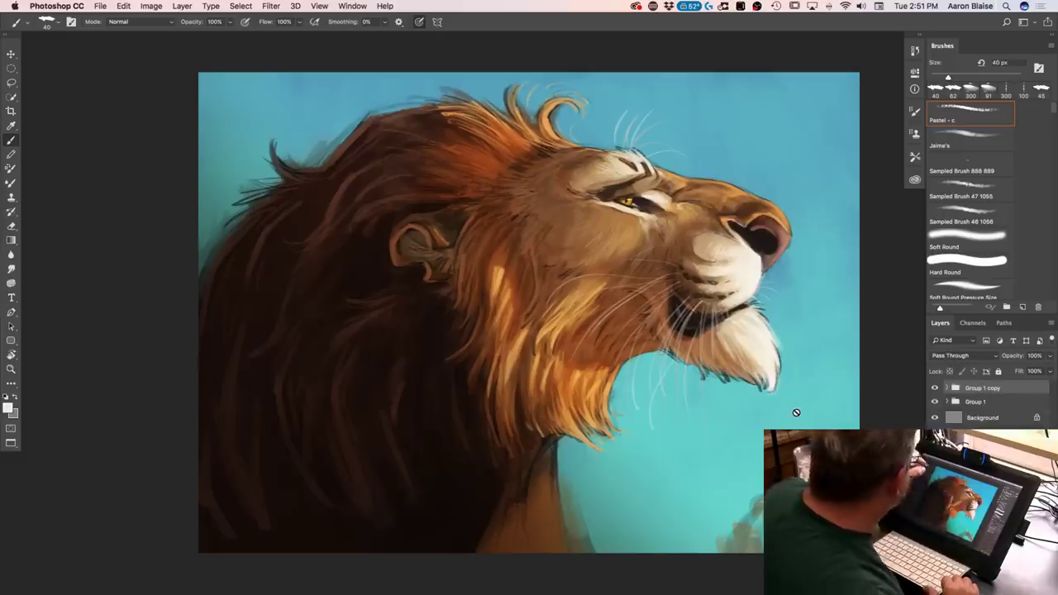
click(182, 6)
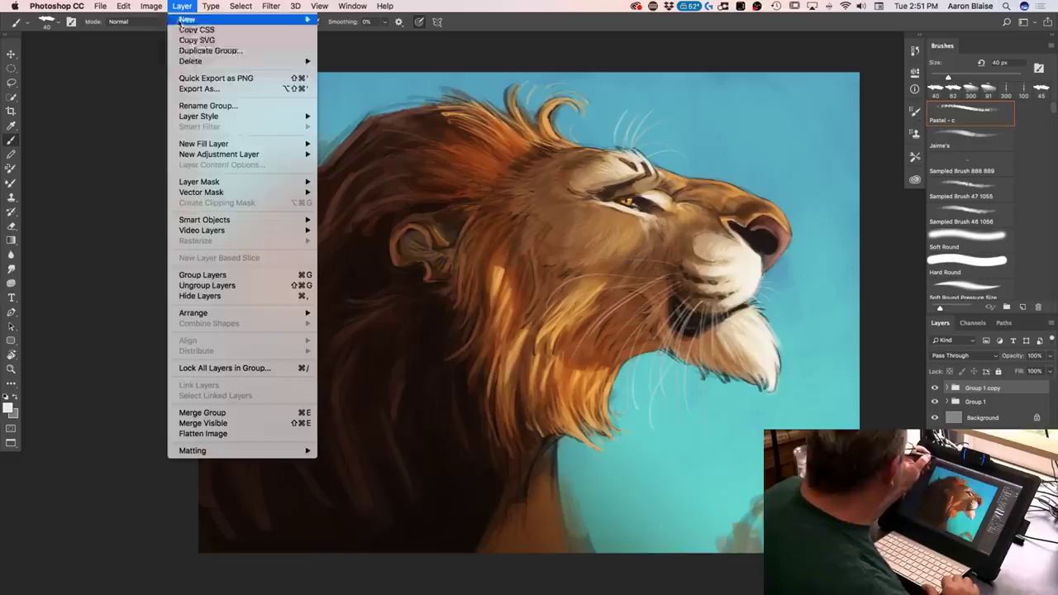
click(202, 413)
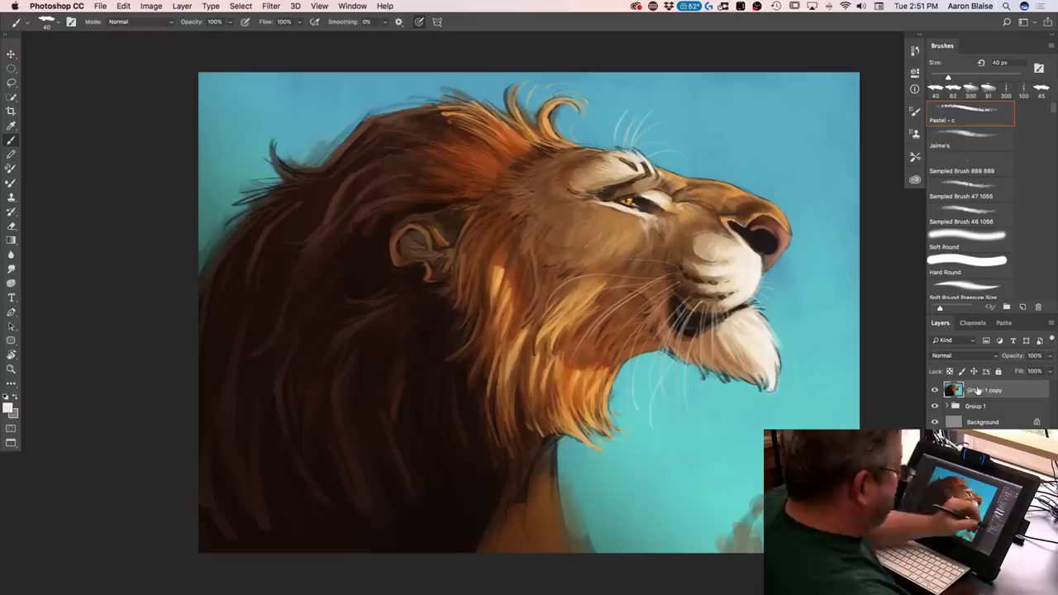
Duplicate the merged painting layer and pick the Smudge tool for blending on the new copy
drag(978, 392, 1023, 586)
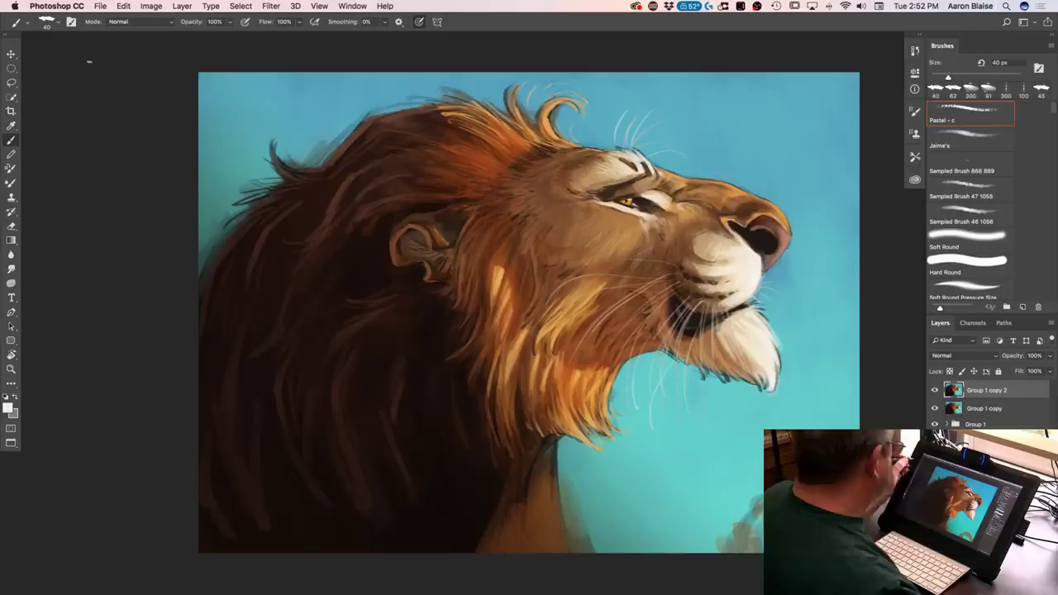
click(11, 268)
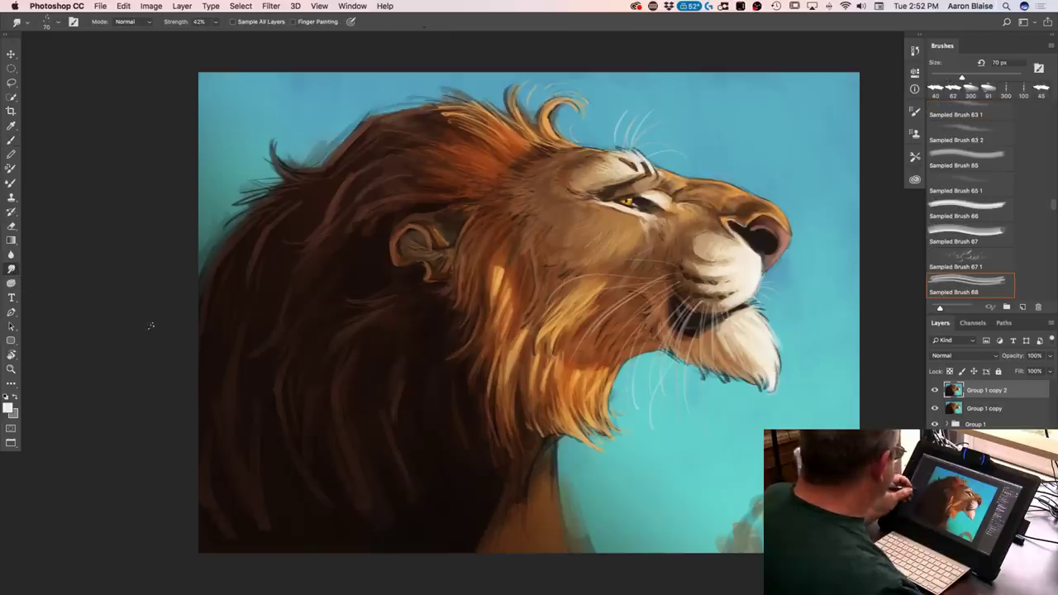
click(605, 393)
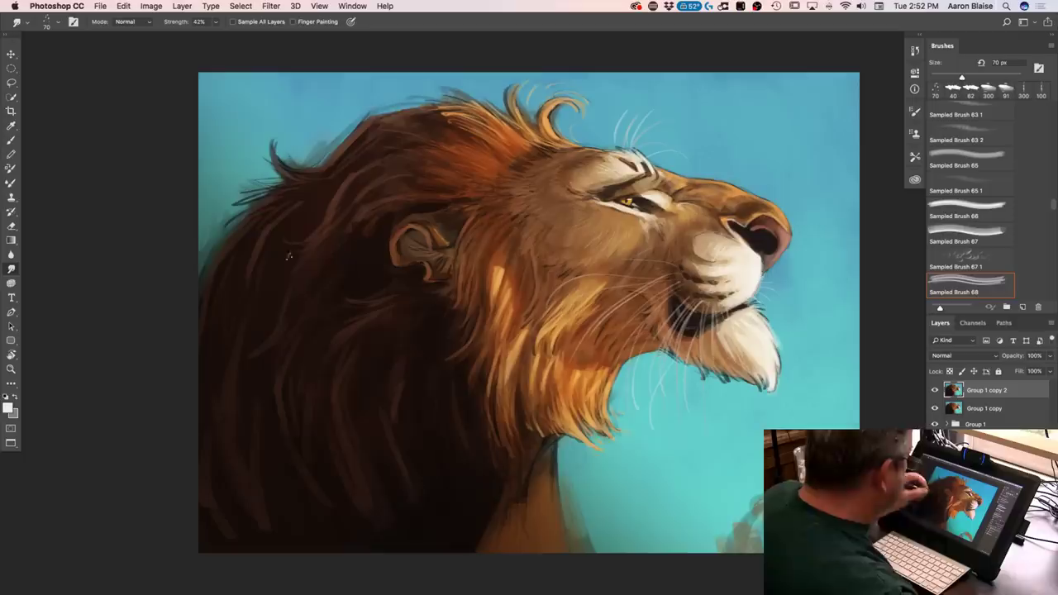
Load the Fur C 1 brush for the Smudge tool and enlarge it to 500 px
click(47, 23)
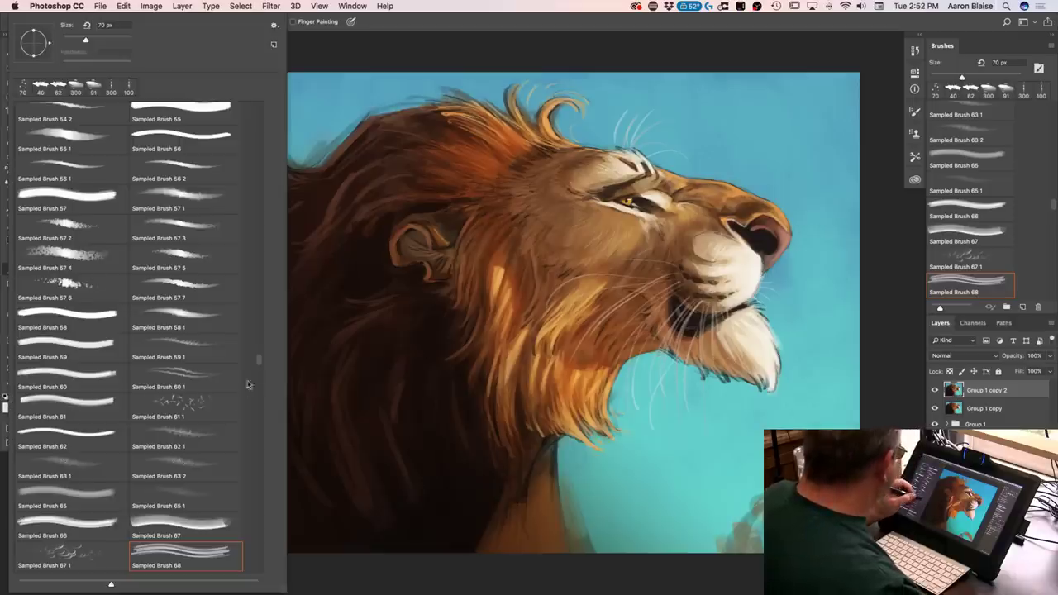
scroll(255, 356, up, 10)
scroll(249, 269, up, 10)
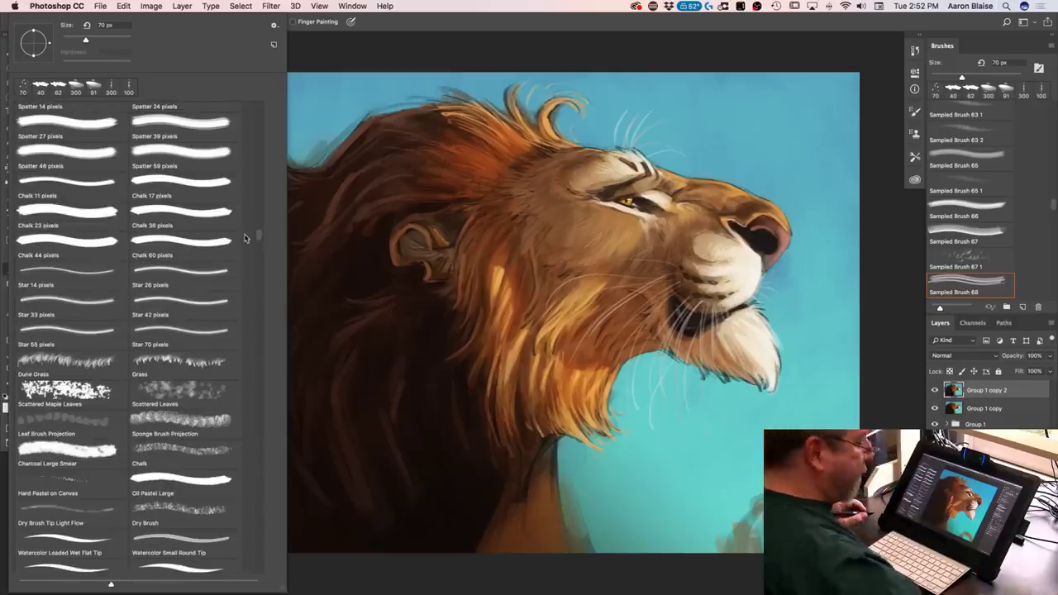
scroll(245, 238, up, 2)
scroll(244, 238, up, 6)
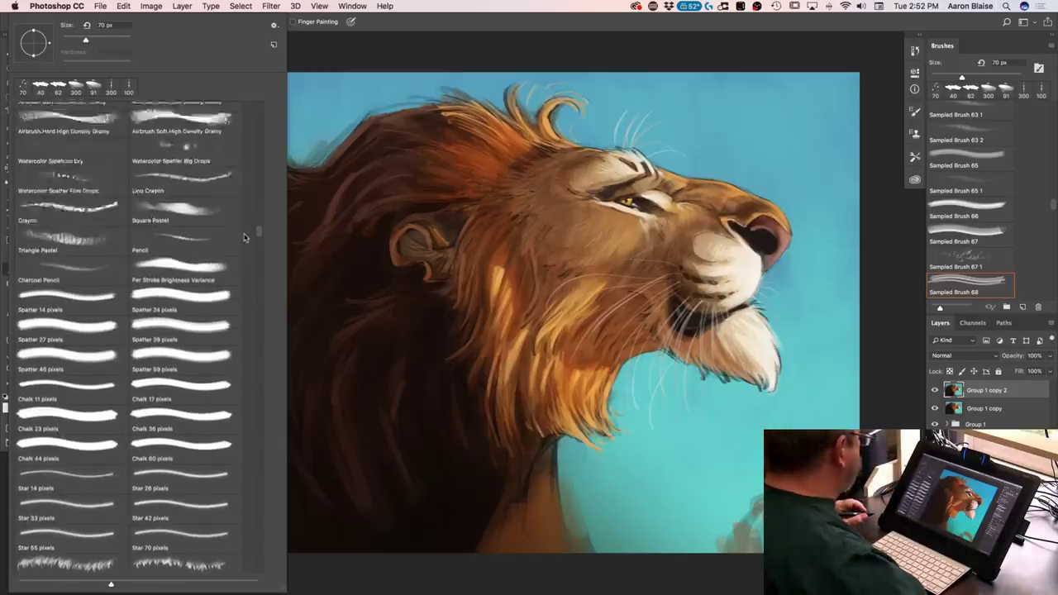
scroll(244, 238, up, 8)
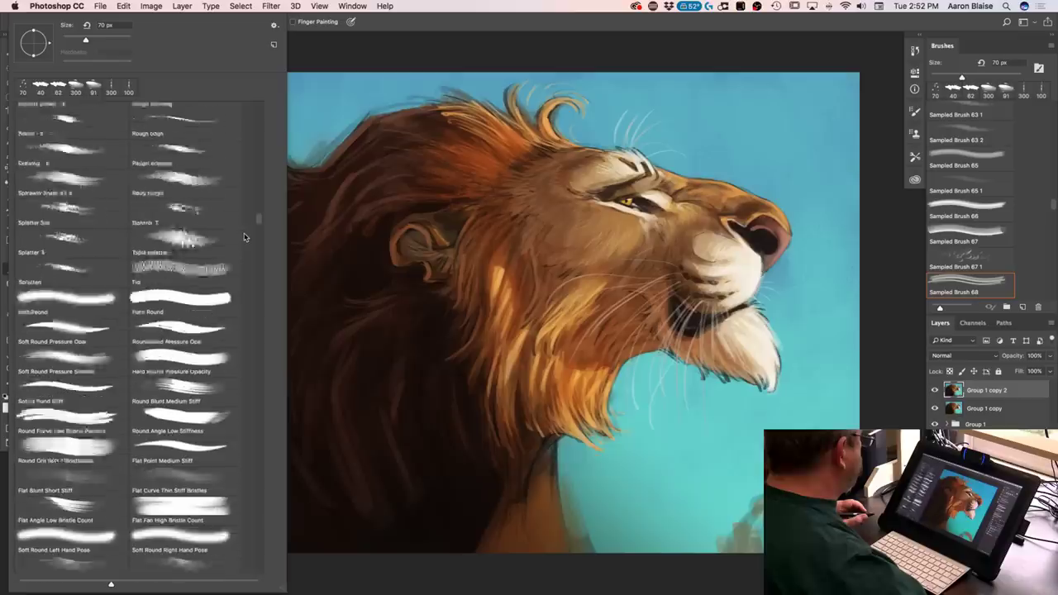
scroll(244, 238, up, 4)
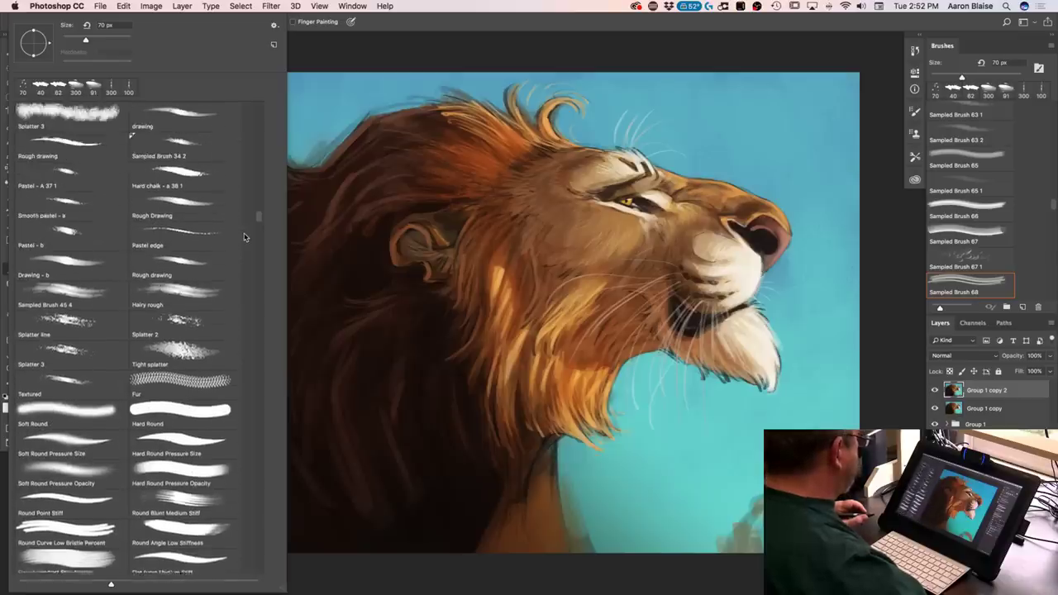
scroll(244, 238, up, 2)
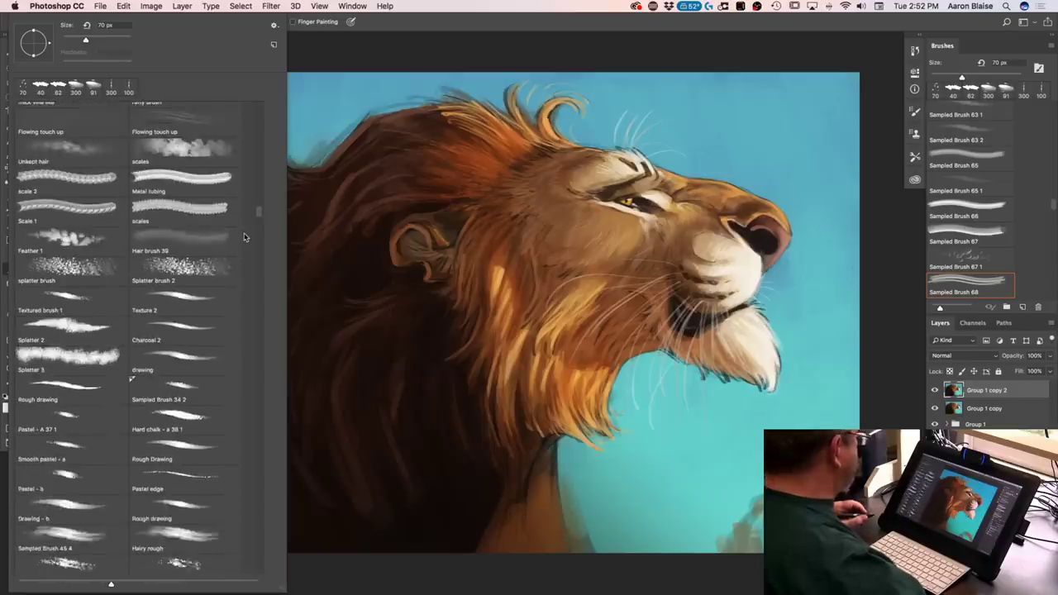
scroll(244, 238, up, 10)
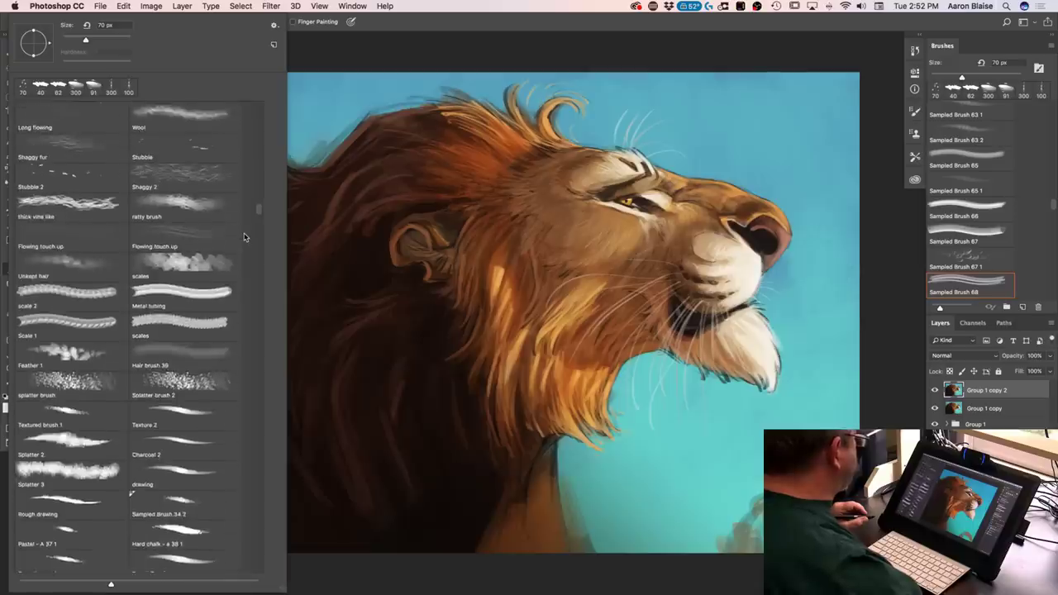
scroll(244, 238, up, 4)
scroll(244, 237, down, 1)
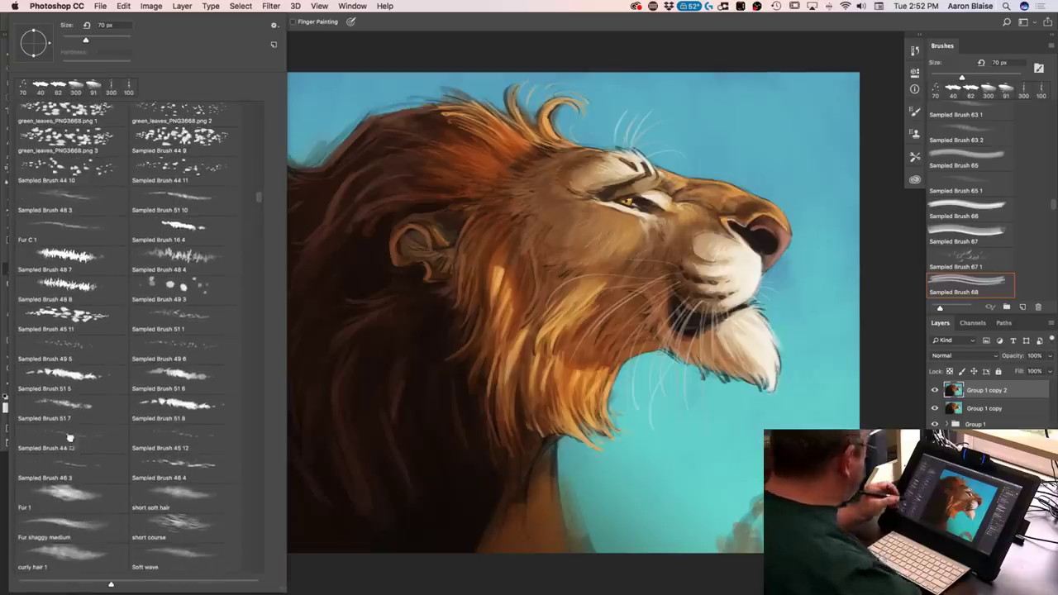
click(73, 446)
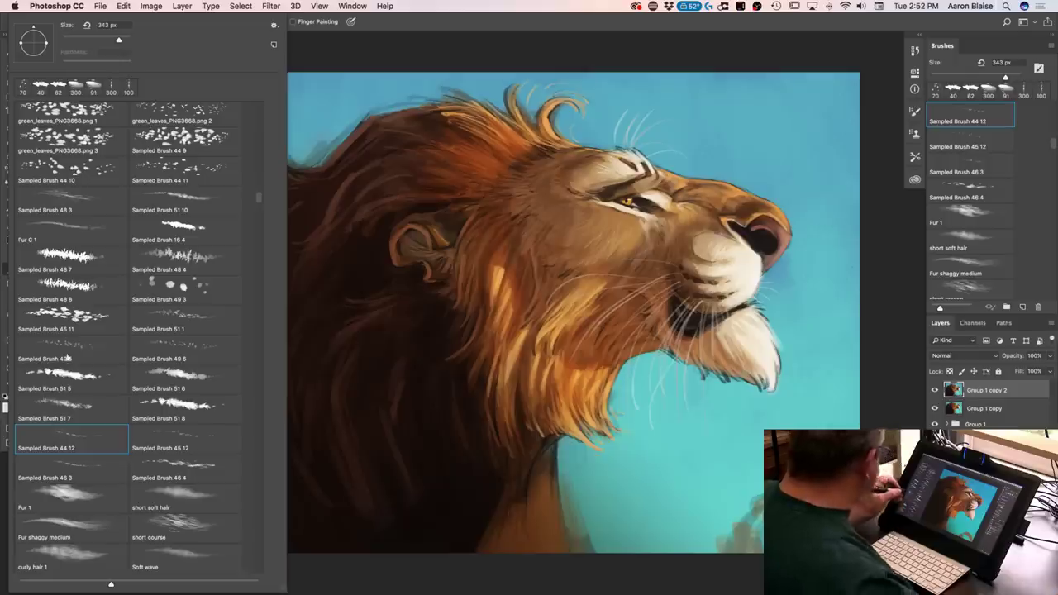
click(67, 234)
click(434, 368)
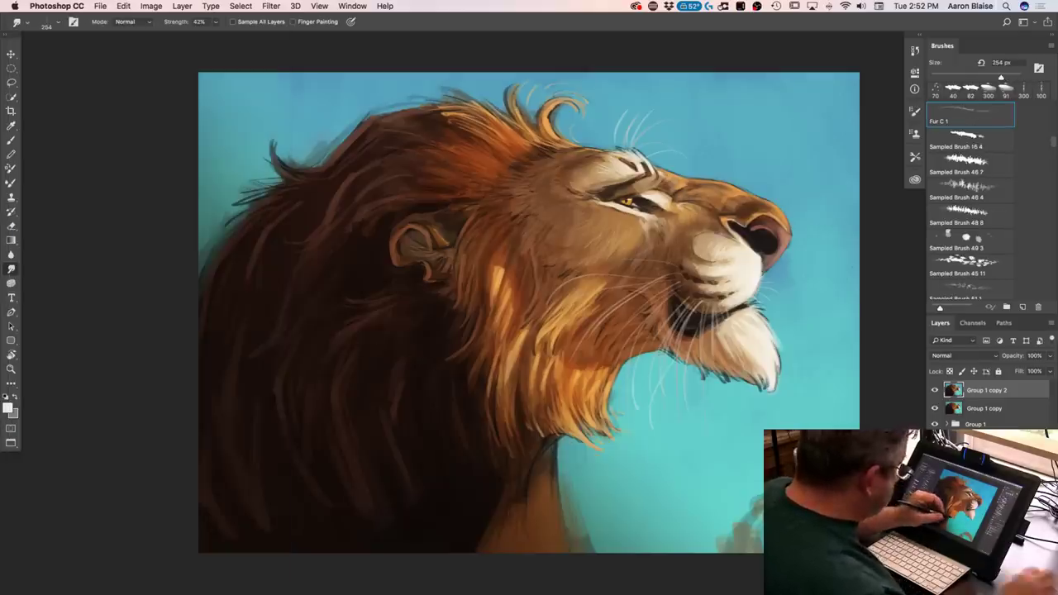
key(bracketright)
key(bracketright)
key(bracketright)
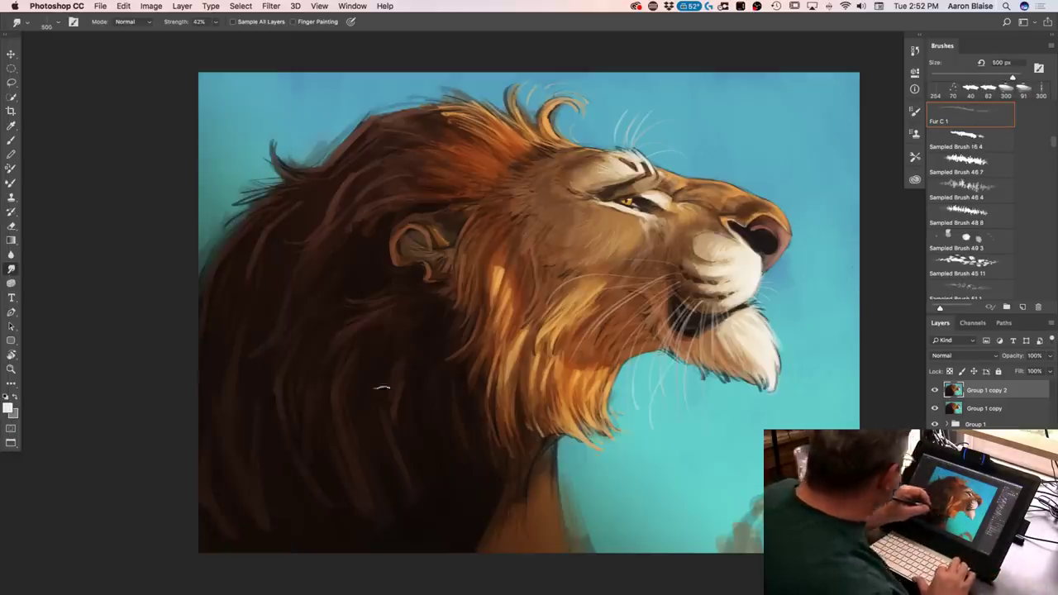
Switch the Smudge tool to Sampled Brush 48 3 at 236 px and smudge the mane's back edge outward into the background
click(47, 27)
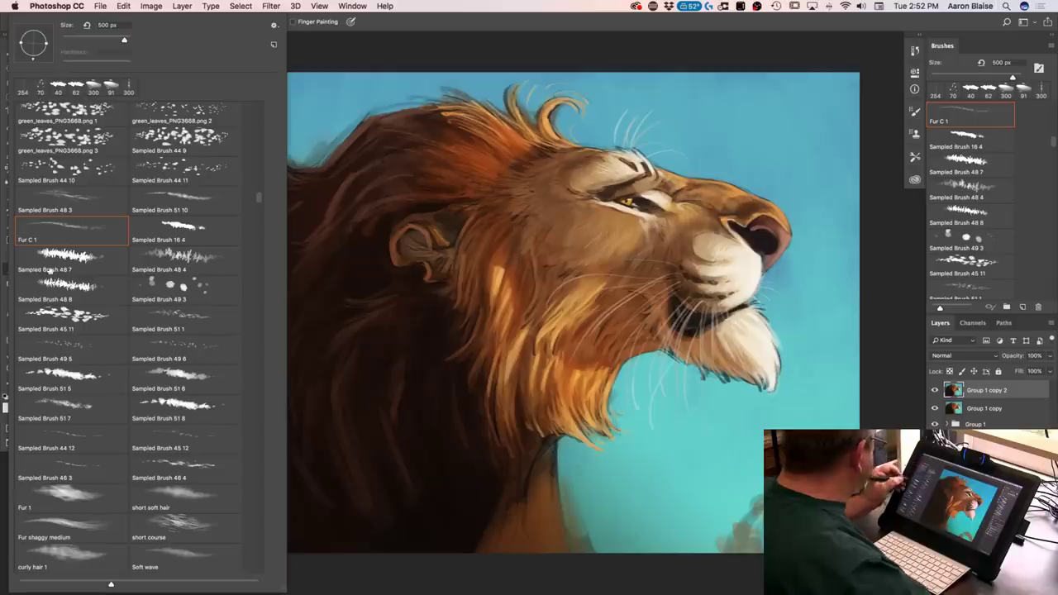
click(60, 205)
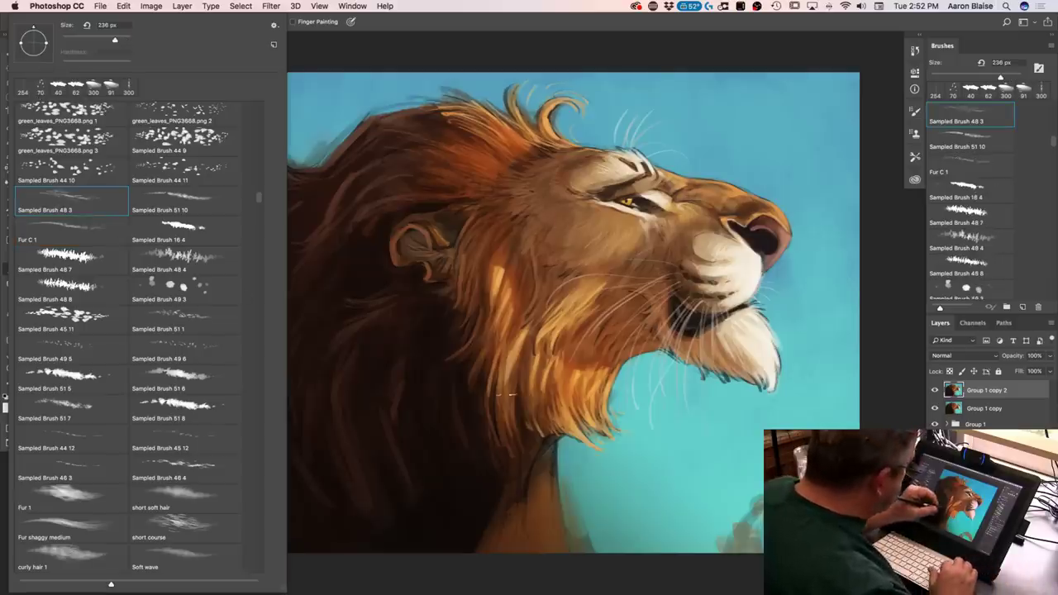
key(Escape)
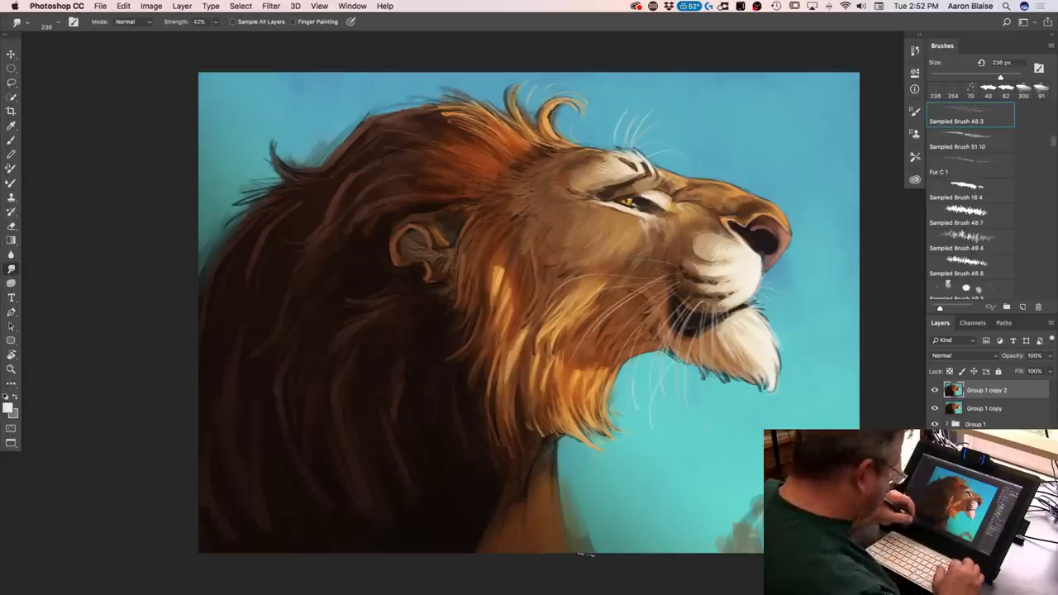
key(super+plus)
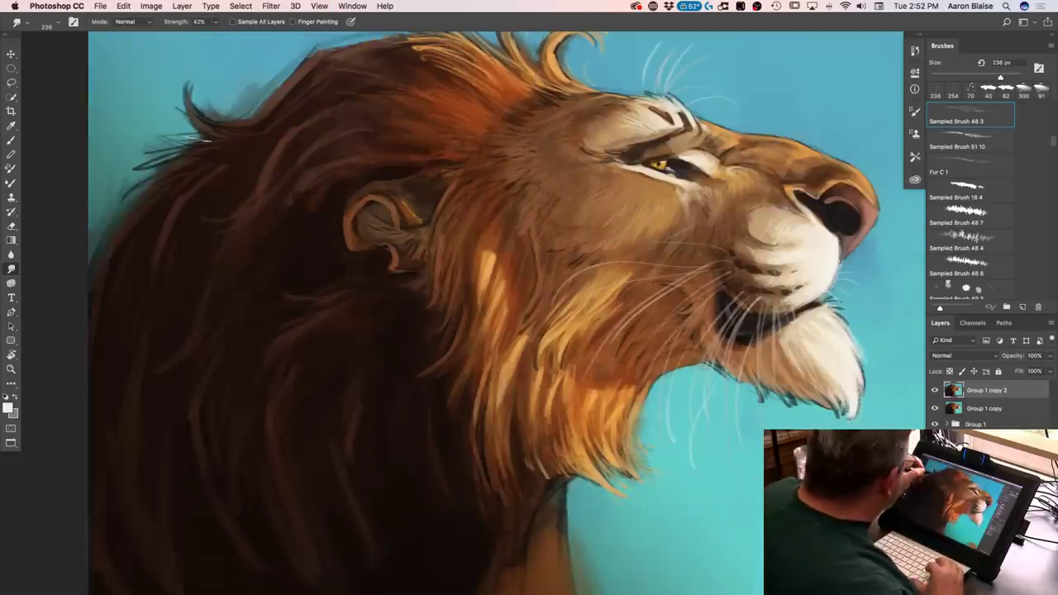
drag(266, 106, 297, 74)
mouse_move(217, 132)
mouse_down()
mouse_move(244, 130)
mouse_move(184, 63)
mouse_move(182, 90)
mouse_up()
drag(198, 151, 182, 112)
drag(153, 149, 188, 149)
drag(112, 254, 135, 180)
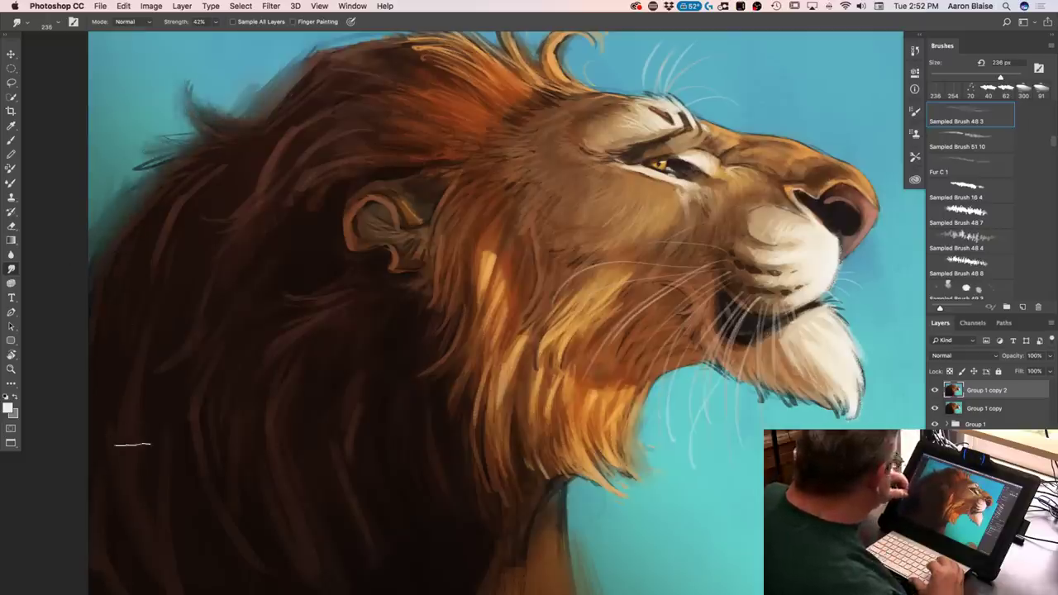
key(super+minus)
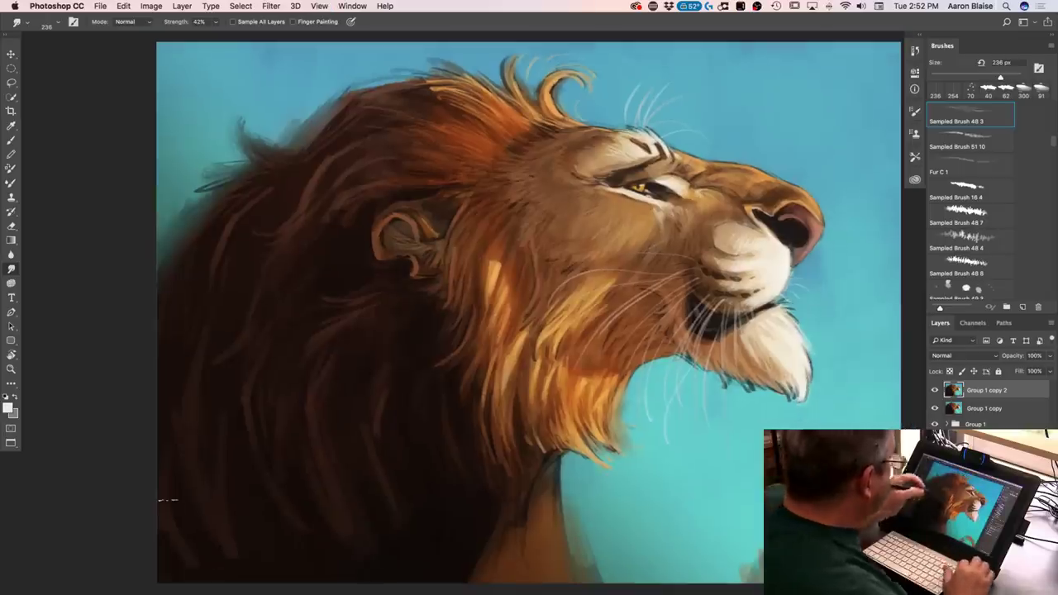
Reduce the smudge brush to 125 px and soften the edges of the chin, the neck and the fur behind the brow
key(super+plus)
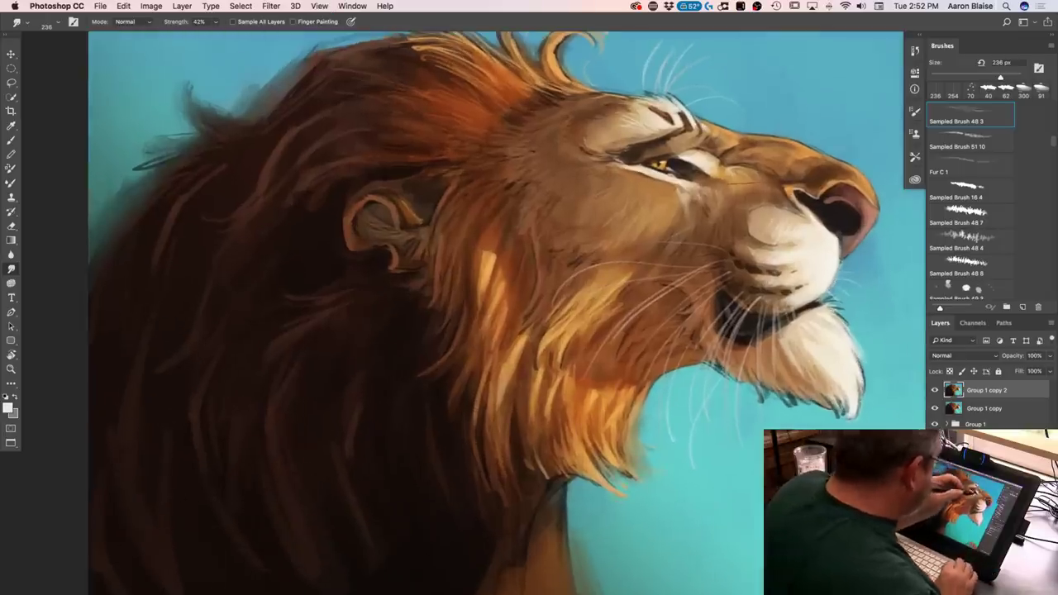
key(bracketleft)
key(bracketleft)
key(bracketleft)
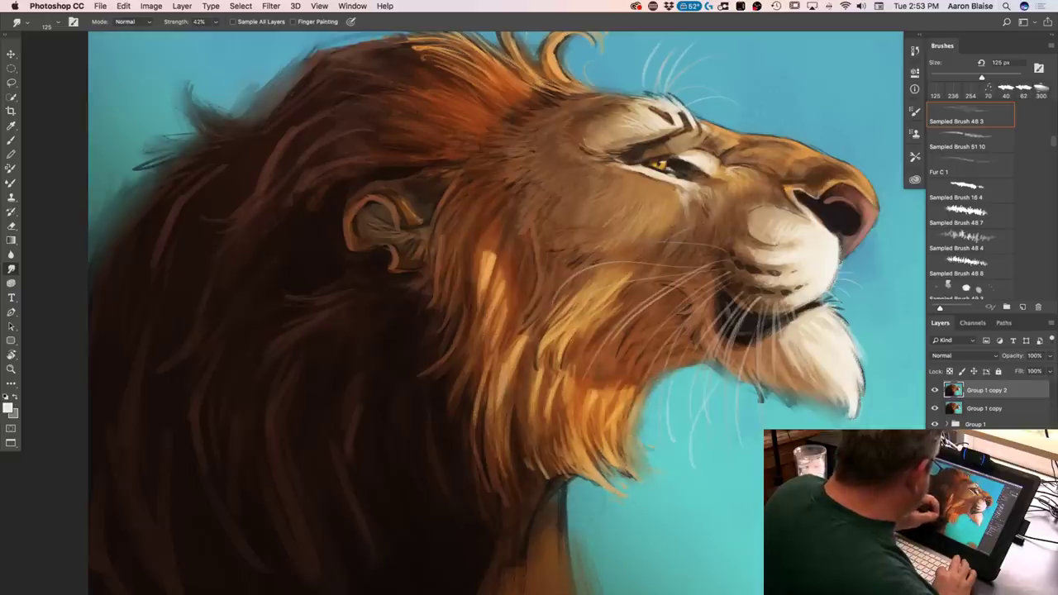
drag(562, 486, 569, 533)
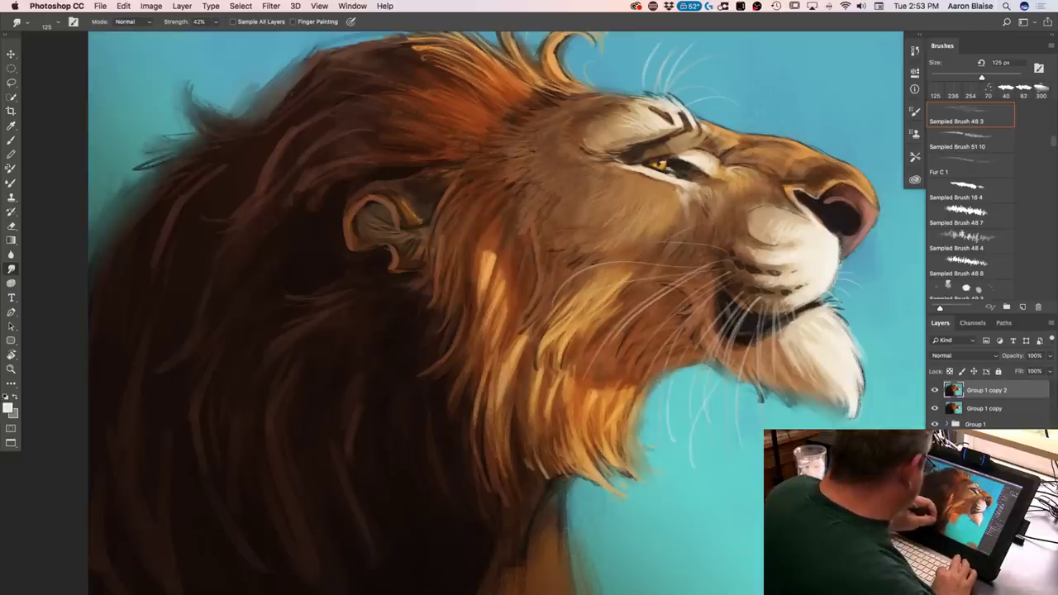
key(super+minus)
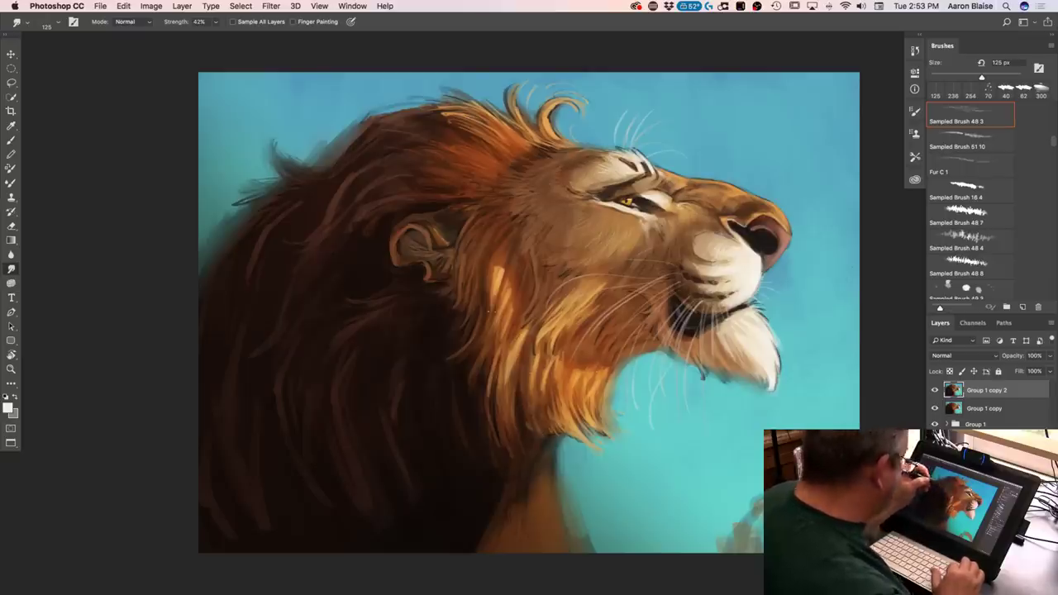
key(super+plus)
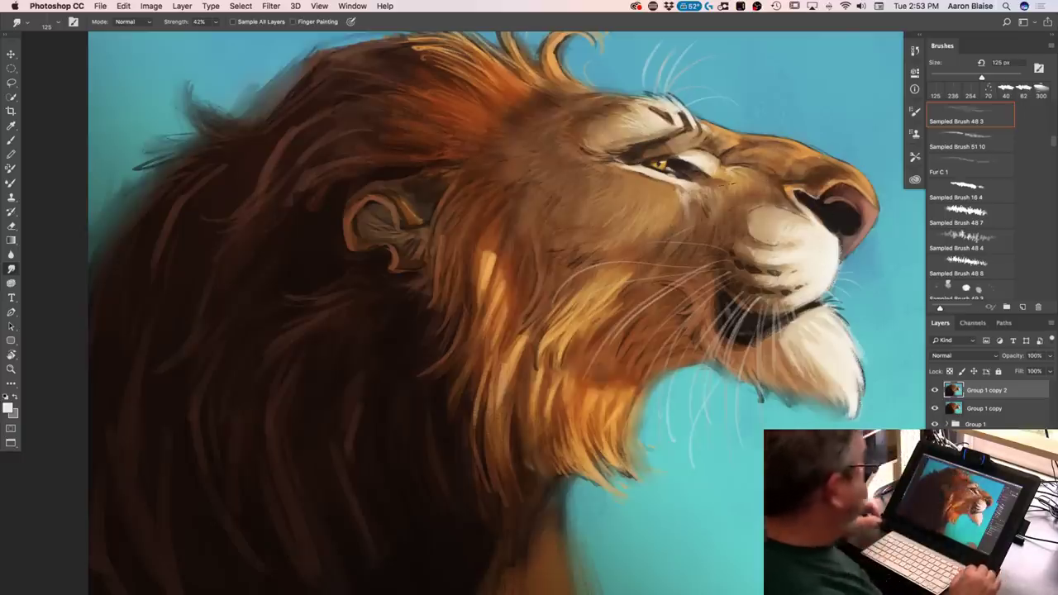
key(super+0)
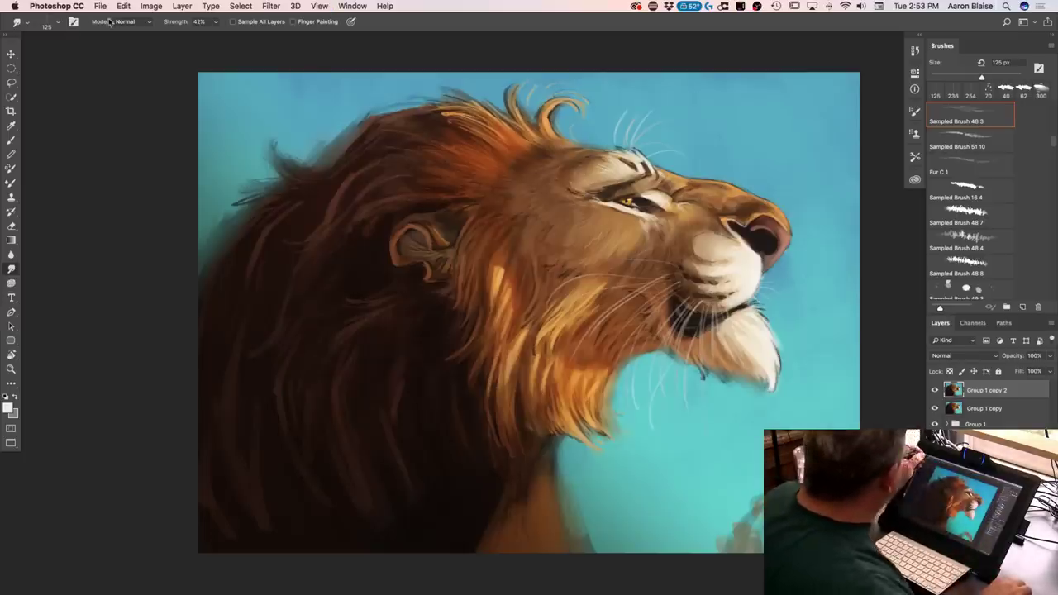
Duplicate the smudged layer and set the Brush tool to Color Dodge mode at 5% opacity
key(super+j)
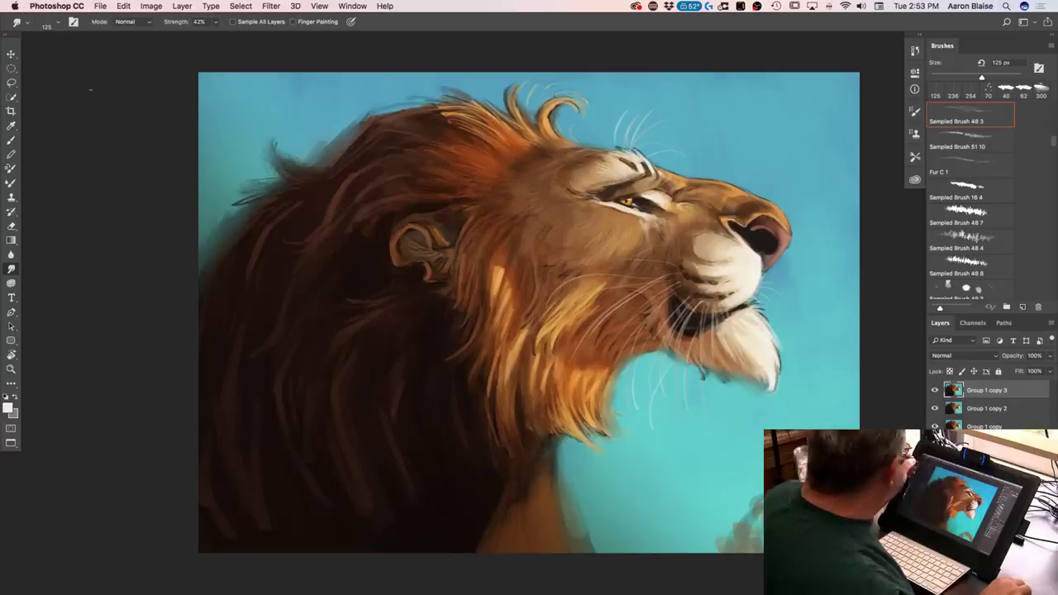
click(128, 23)
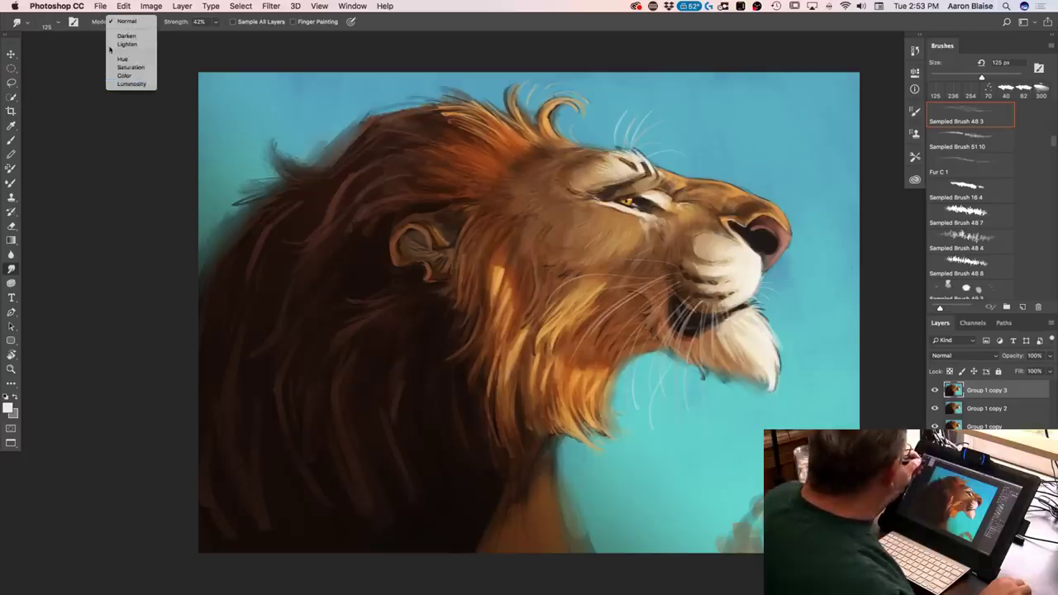
click(10, 139)
click(124, 22)
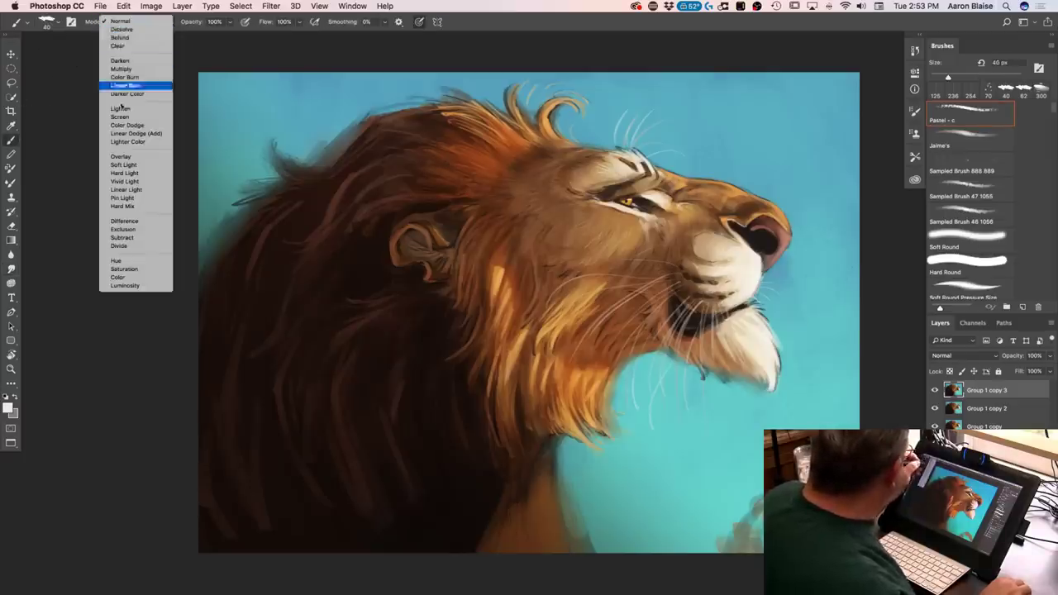
click(128, 125)
click(229, 21)
drag(218, 37, 182, 37)
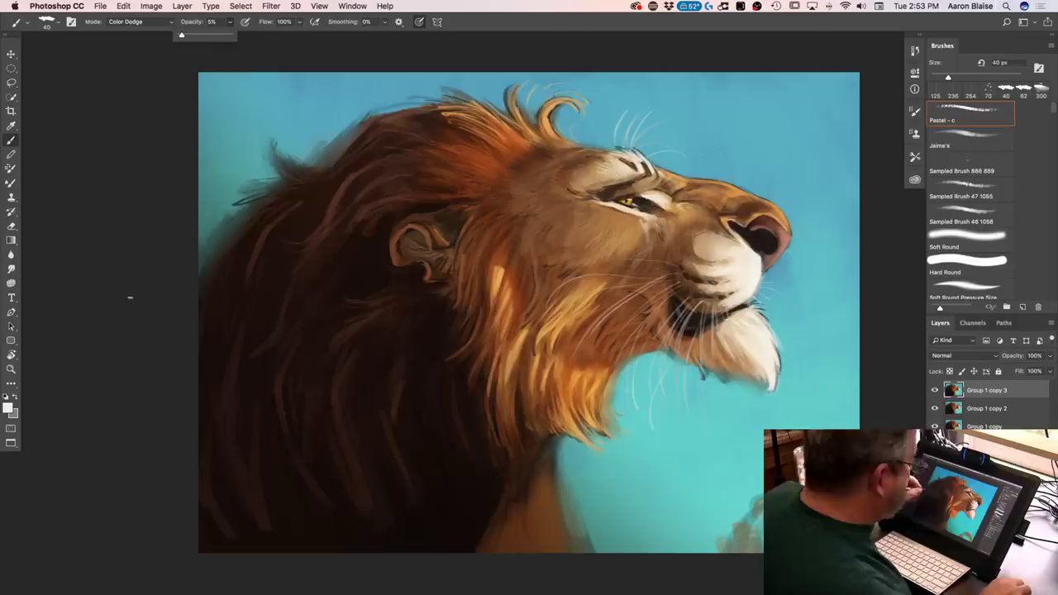
Set the foreground colour to a warm pale orange, #face8e
click(6, 407)
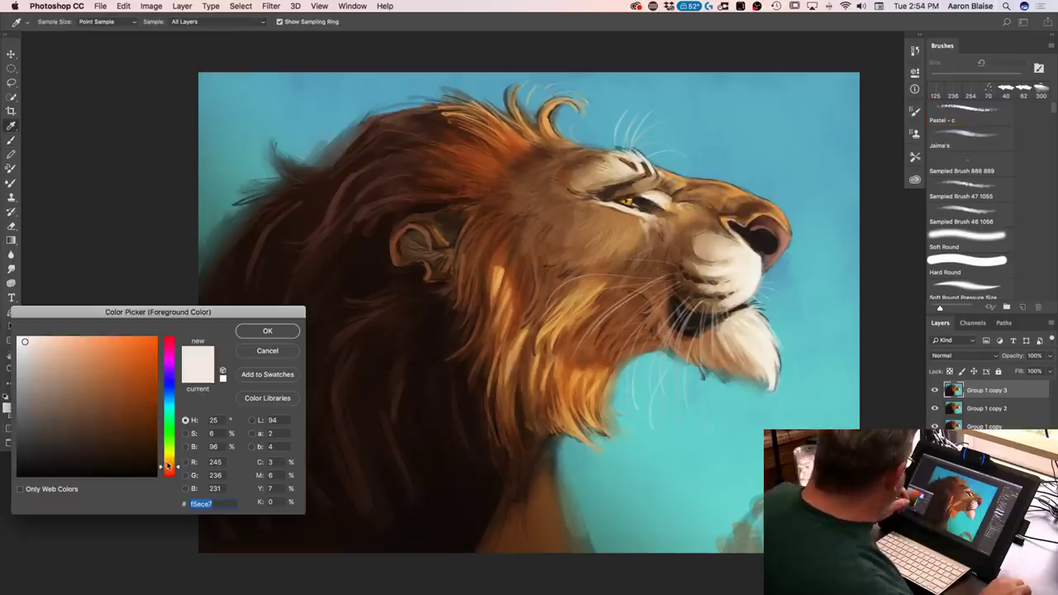
drag(70, 340, 77, 339)
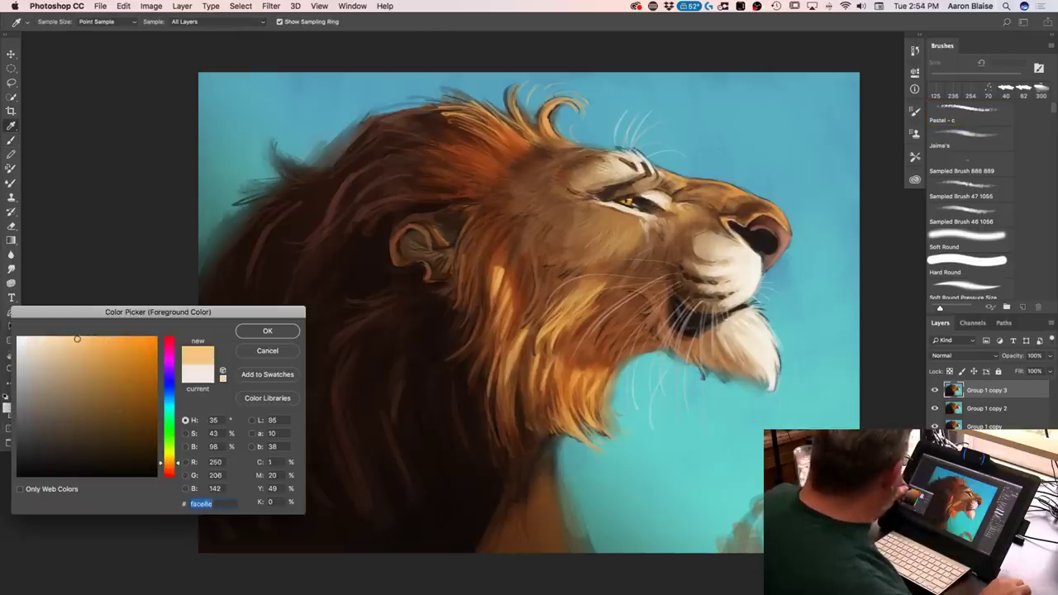
click(258, 331)
Choose the Soft Round brush and enlarge it to 80 px for the glow work
click(45, 25)
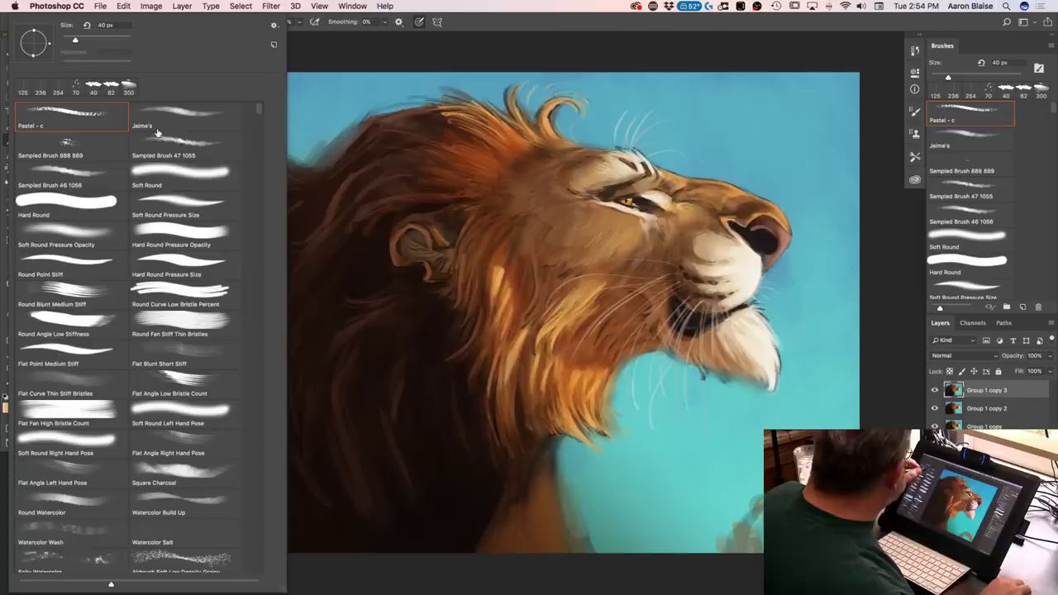
click(161, 183)
key(Return)
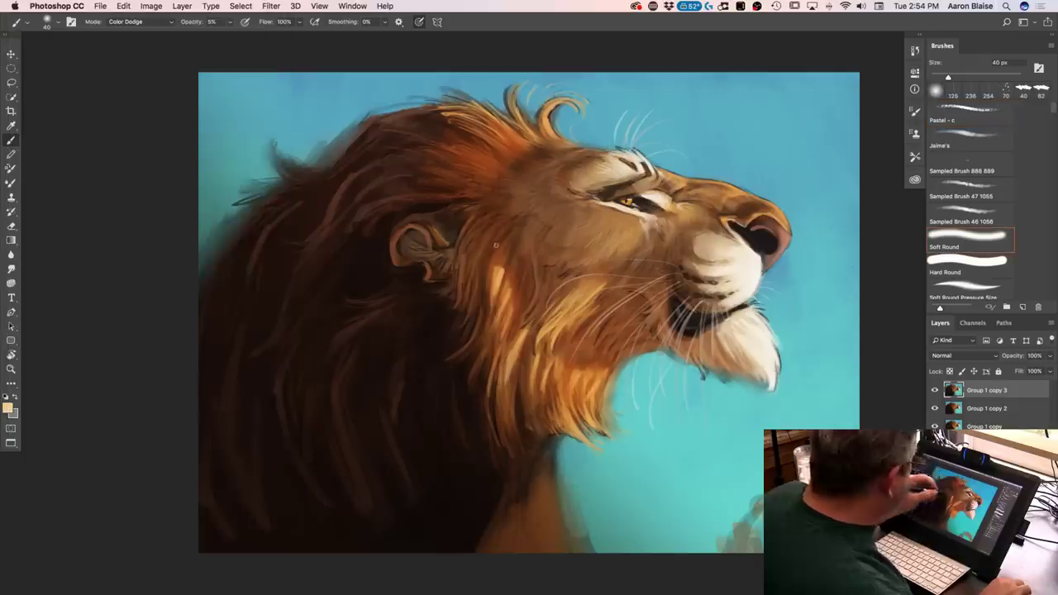
key(bracketright)
key(bracketright)
key(bracketright)
key(bracketright)
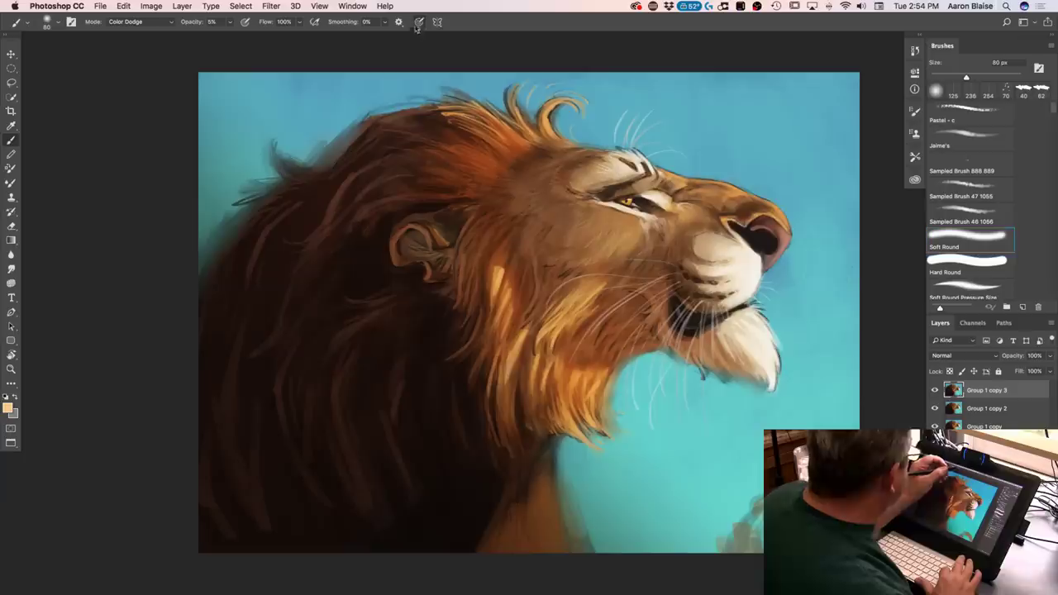
Enlarge the brush to 200–250 px and paint a warm glow over the lit cheek fur, the muzzle and the white chin
key(bracketright)
key(bracketright)
key(bracketright)
key(bracketright)
key(bracketright)
key(bracketright)
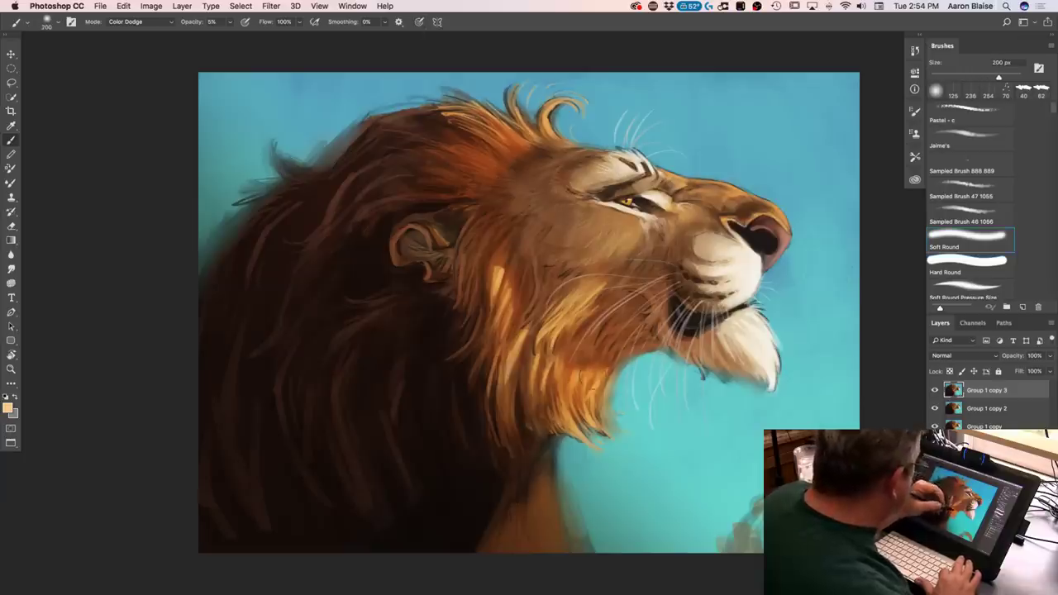
mouse_move(595, 381)
mouse_down()
mouse_move(578, 381)
mouse_move(572, 401)
mouse_move(537, 358)
mouse_move(512, 313)
mouse_move(500, 240)
mouse_move(558, 318)
mouse_move(596, 289)
mouse_move(574, 298)
mouse_up()
mouse_move(738, 320)
mouse_down()
mouse_move(760, 357)
mouse_move(765, 339)
mouse_move(737, 339)
mouse_move(747, 270)
mouse_move(709, 280)
mouse_up()
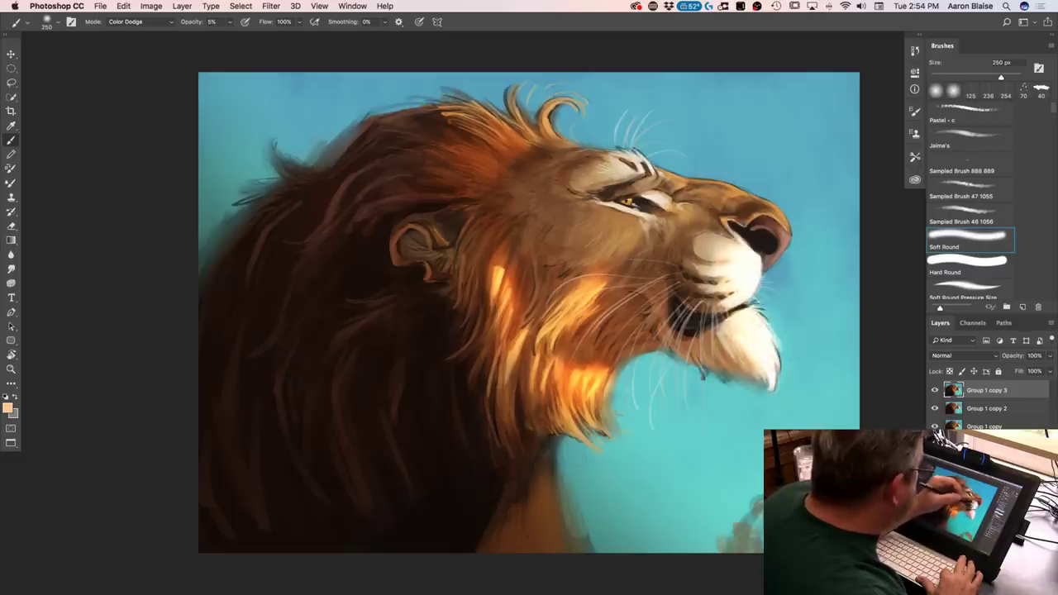
Brighten the nose, the muzzle bridge and the area under the eye, and glow the upper cheek with the brush at 200 px
mouse_move(781, 227)
mouse_down()
mouse_move(761, 194)
mouse_move(782, 219)
mouse_move(715, 192)
mouse_move(729, 195)
mouse_move(658, 189)
mouse_move(663, 175)
mouse_move(638, 166)
mouse_move(668, 205)
mouse_move(643, 219)
mouse_up()
key([)
key([)
key([)
key(bracketright)
key(bracketright)
mouse_move(589, 194)
mouse_down()
mouse_move(635, 233)
mouse_move(615, 242)
mouse_up()
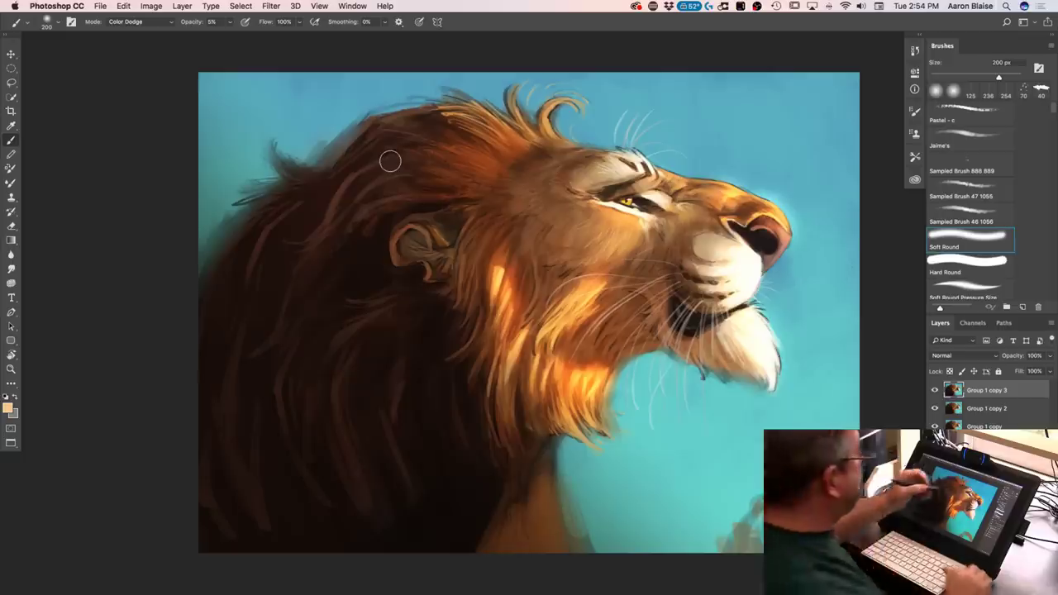
Brush warm glow into the curled forelock and the orange mane fur behind the brow
drag(539, 153, 514, 124)
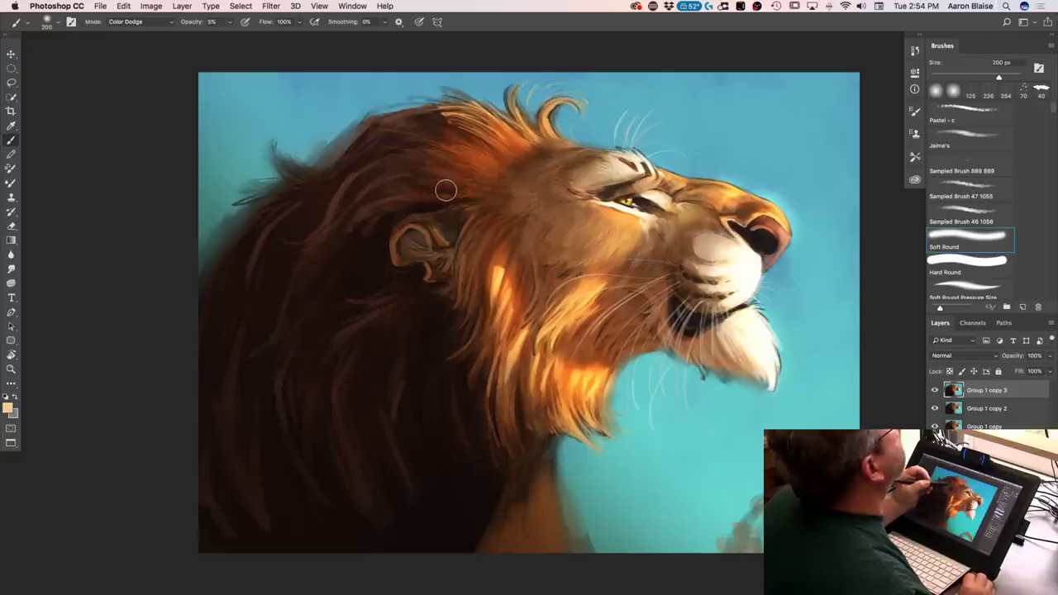
mouse_move(536, 108)
mouse_down()
mouse_move(550, 124)
mouse_move(549, 106)
mouse_move(546, 125)
mouse_move(496, 114)
mouse_move(454, 145)
mouse_move(477, 171)
mouse_up()
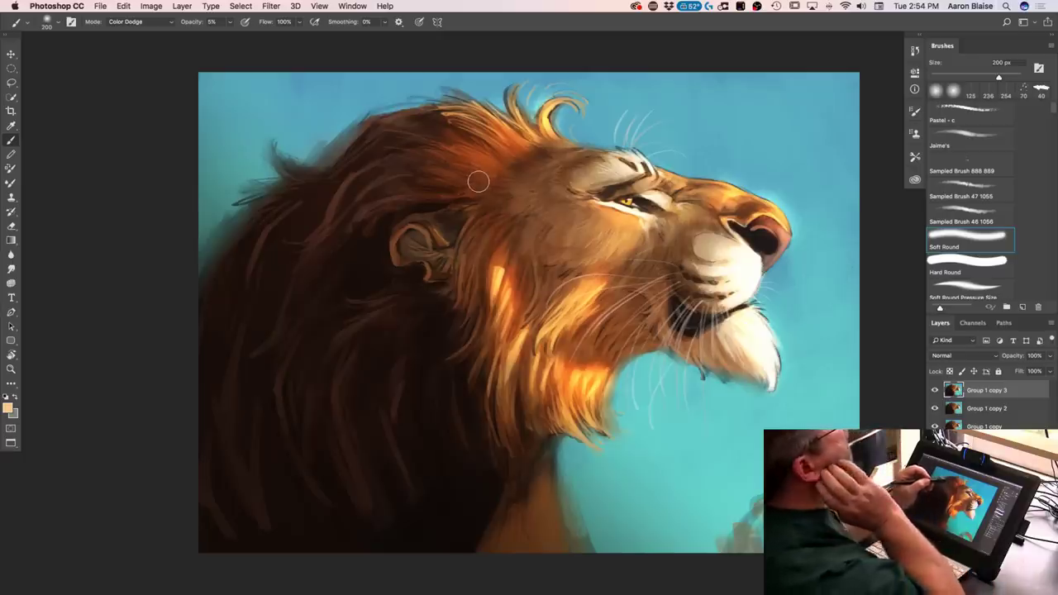
mouse_move(444, 122)
mouse_down()
mouse_move(483, 149)
mouse_move(464, 147)
mouse_move(466, 174)
mouse_up()
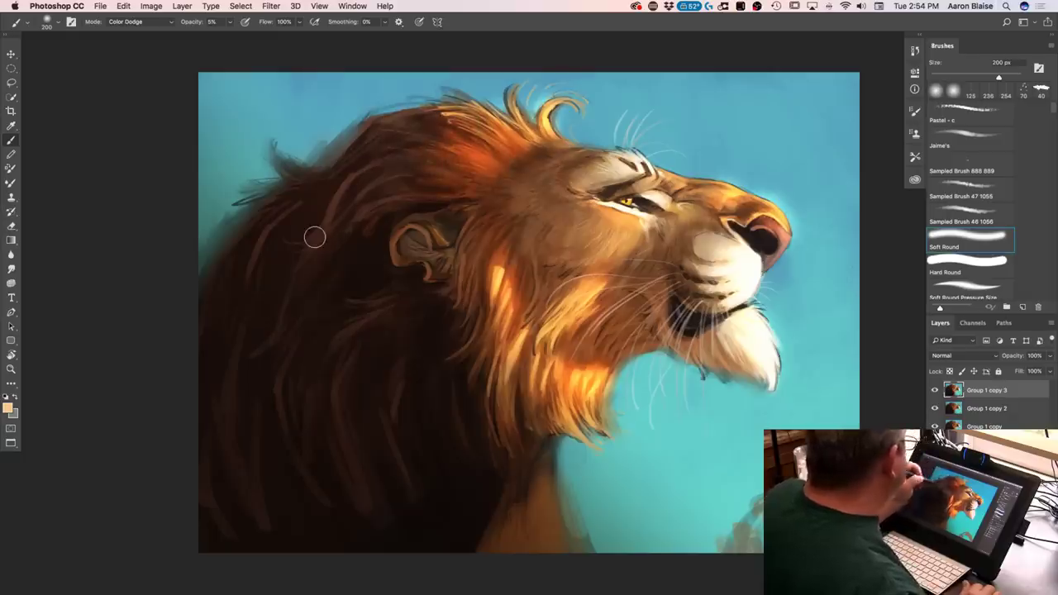
Switch back to the Smudge tool and check the whole painting's composition
click(11, 270)
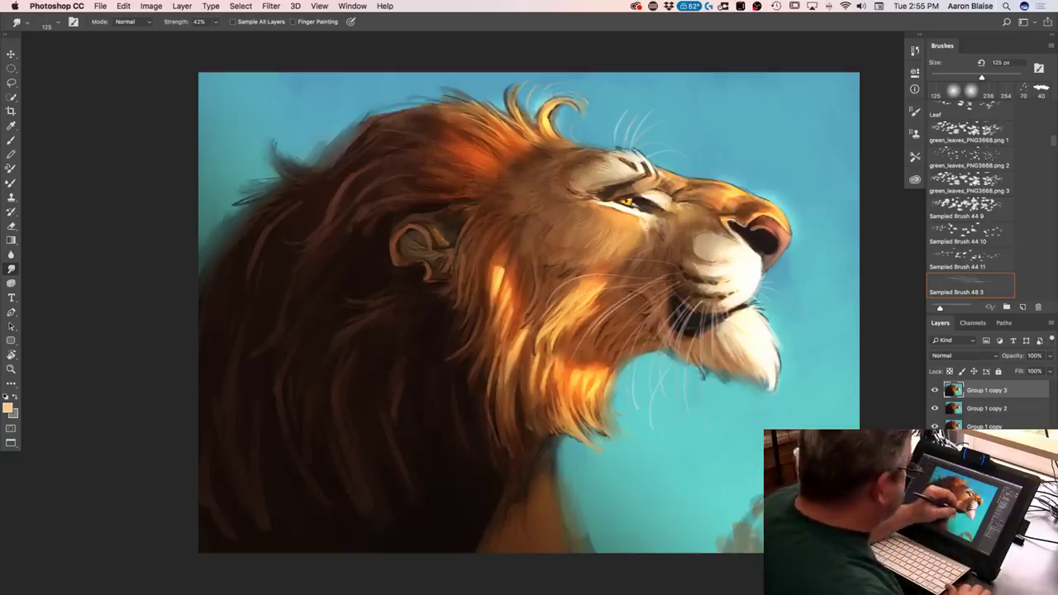
key(super+minus)
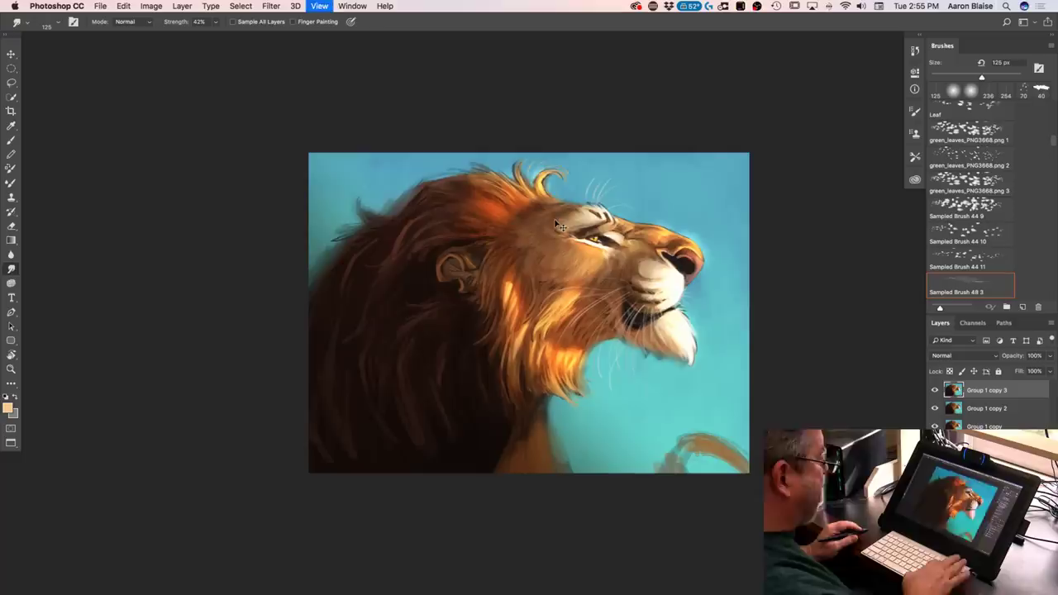
key(super+equal)
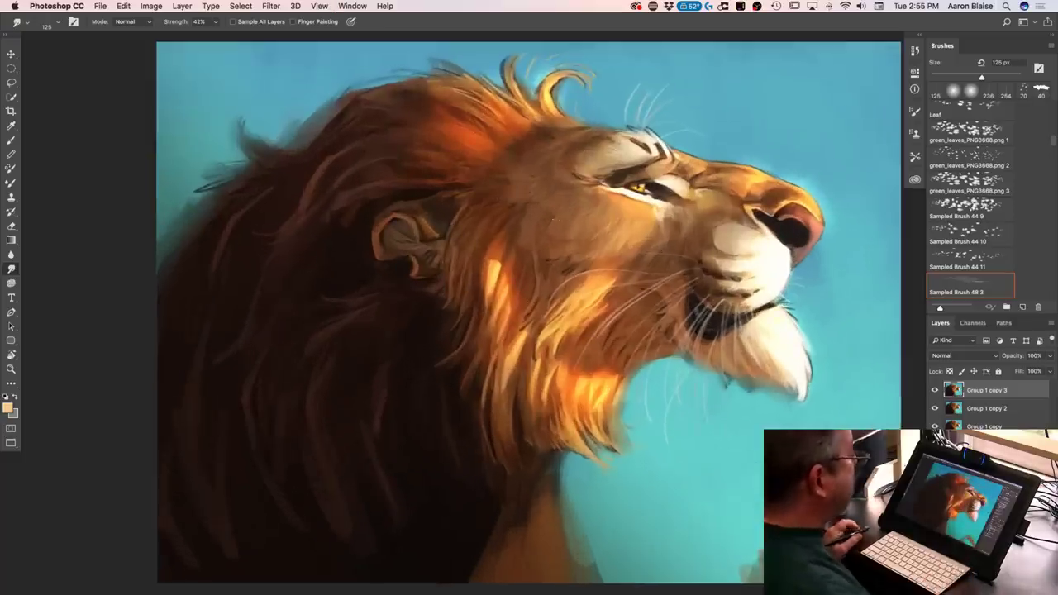